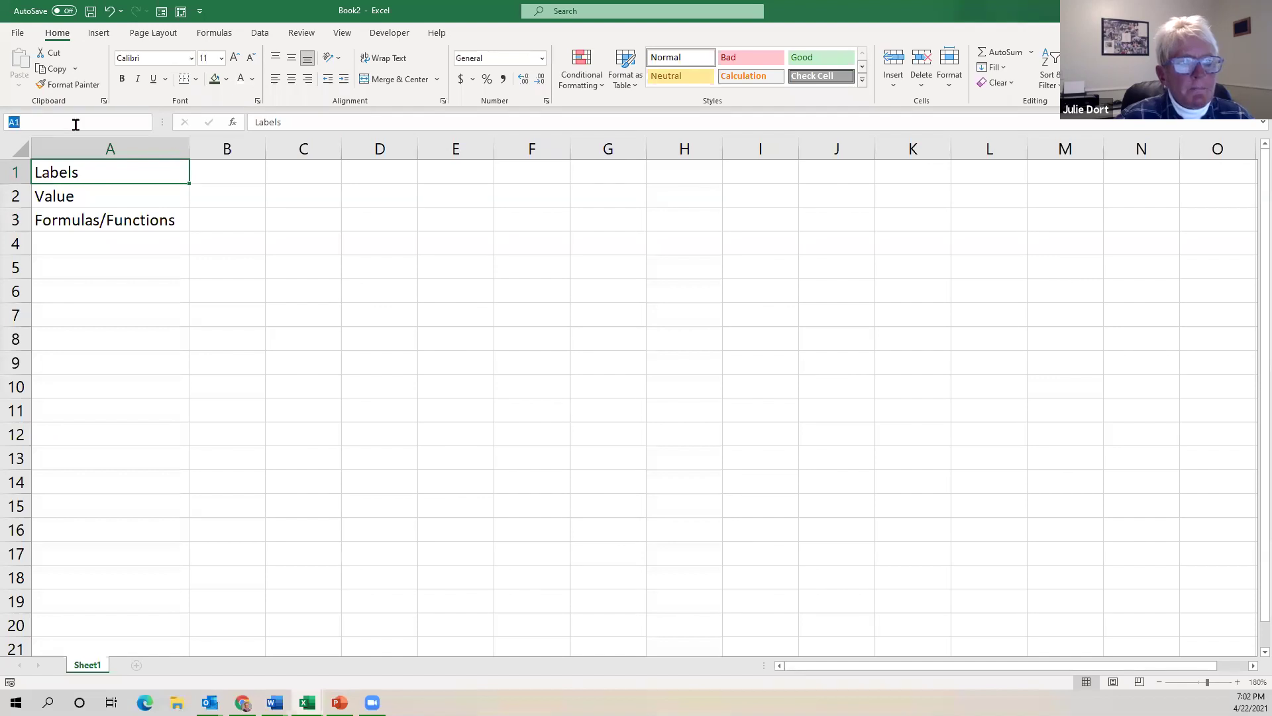
Check cells around the Labels, Value and Formulas/Functions entries and edit cell A6.
click(149, 247)
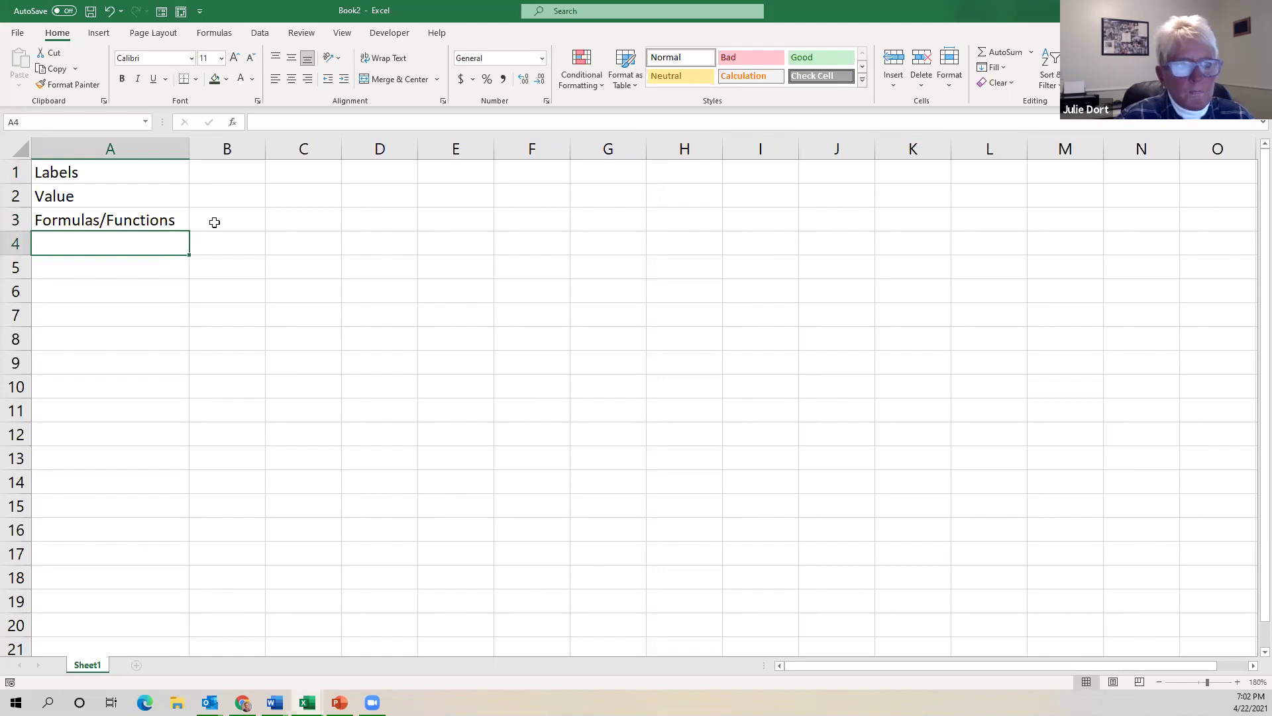
click(215, 222)
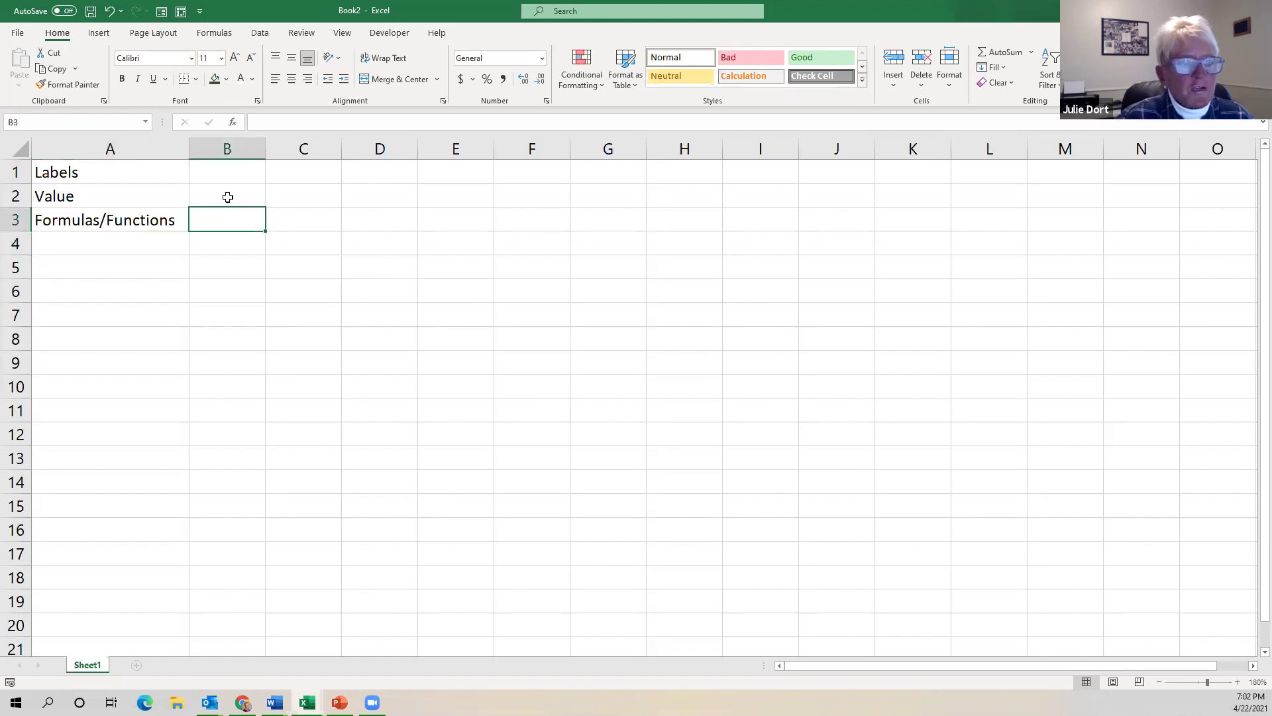
click(227, 197)
click(226, 170)
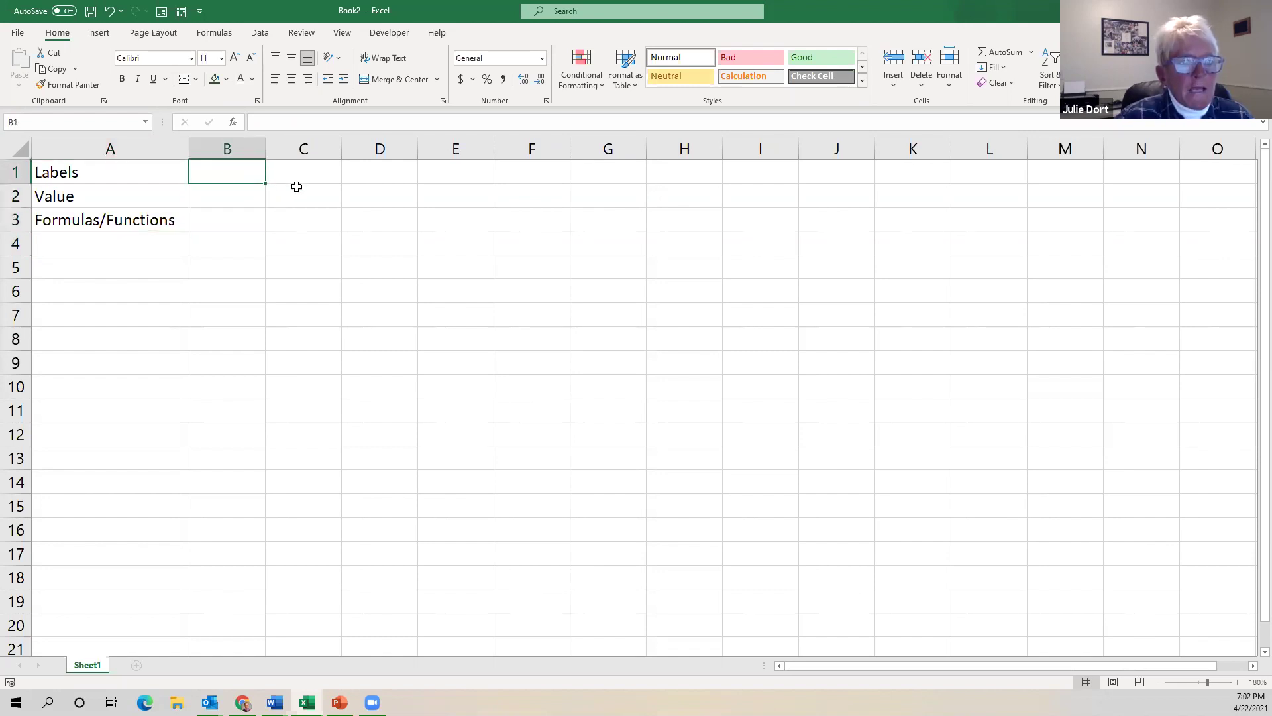
click(301, 175)
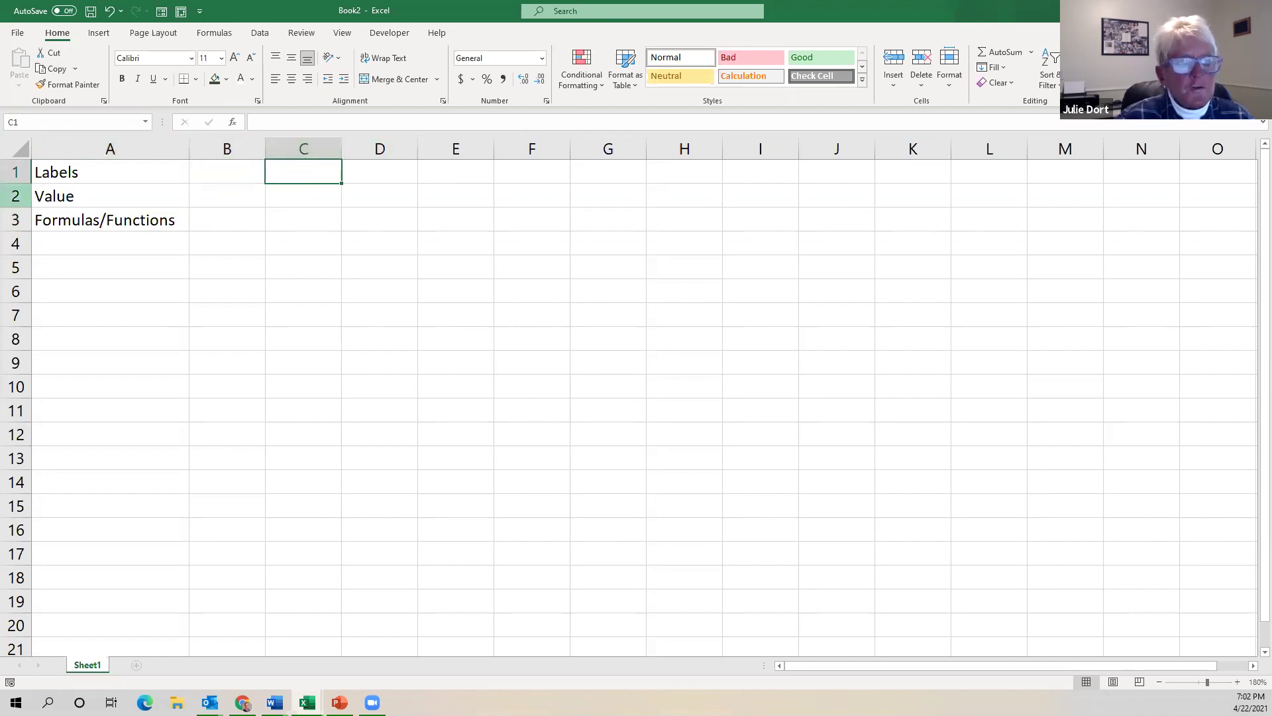
click(376, 292)
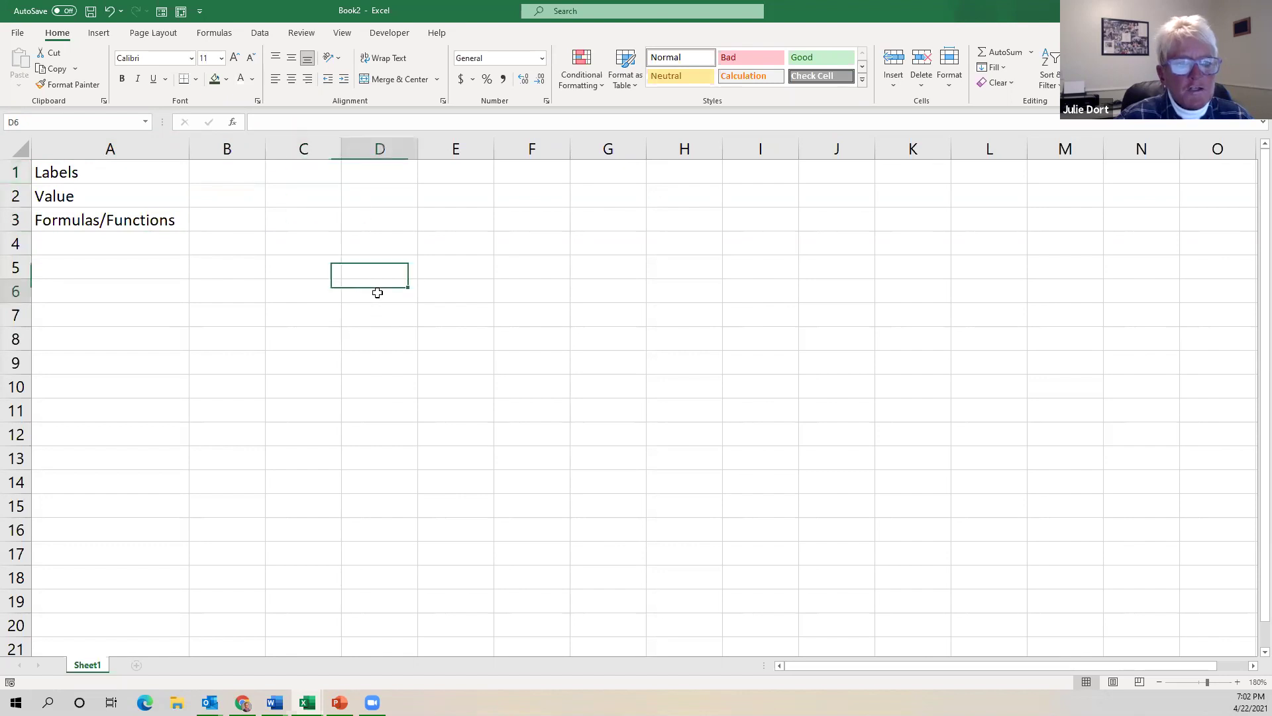
click(141, 292)
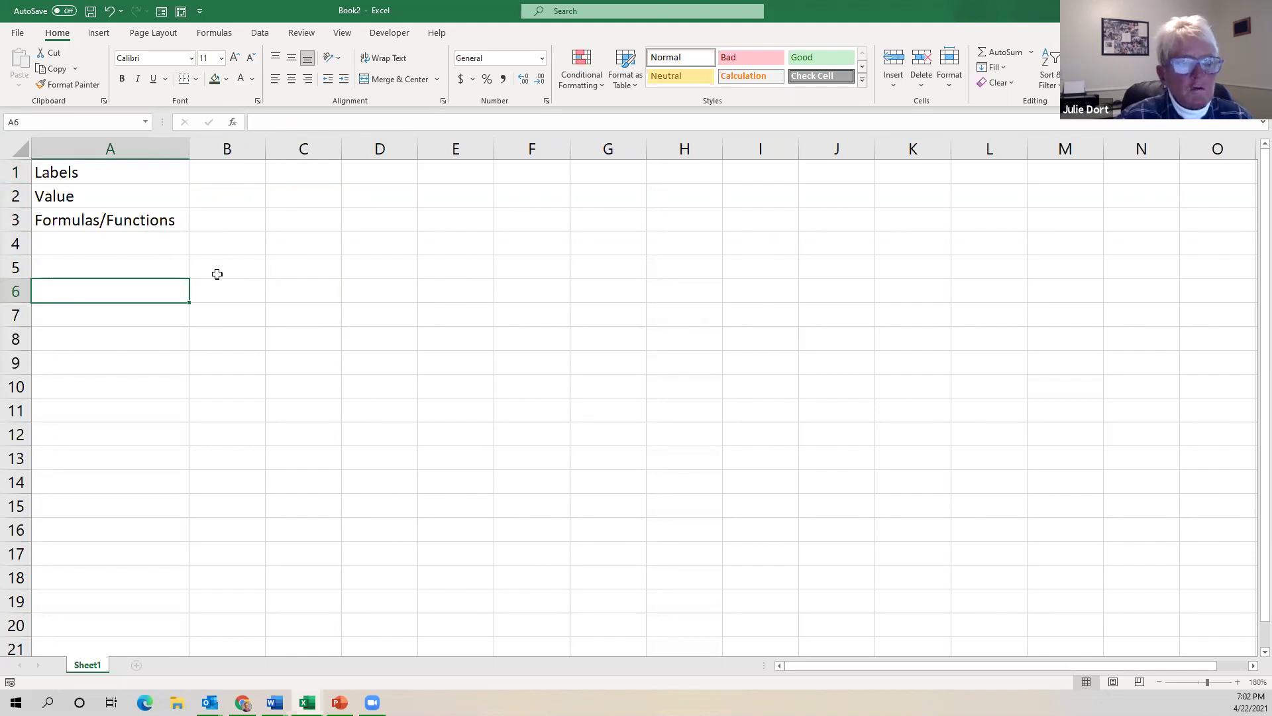
click(306, 122)
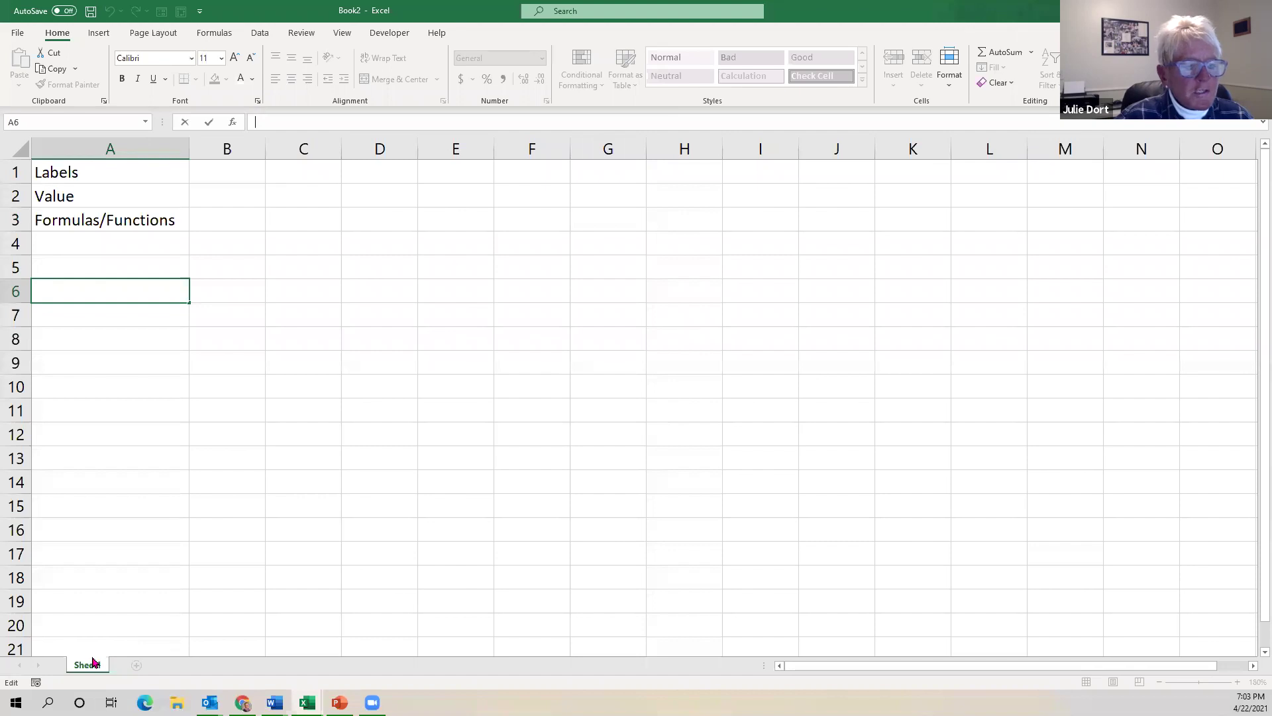
click(113, 414)
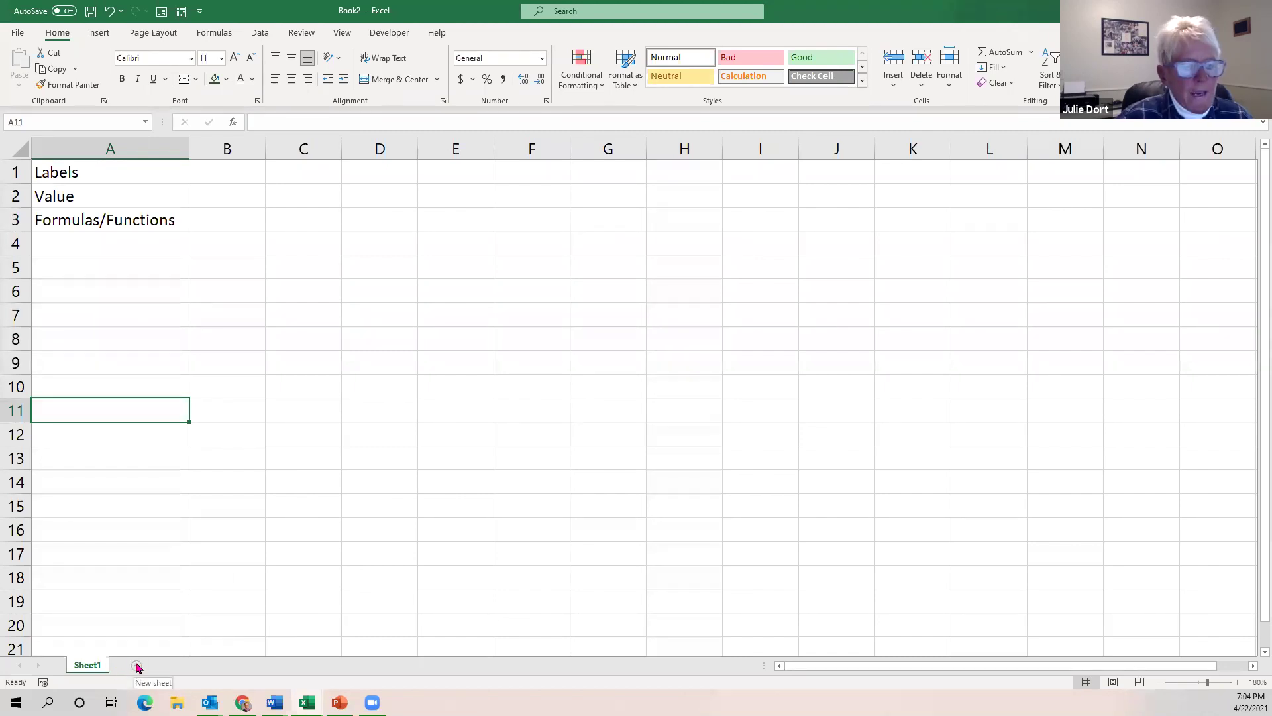
Add a new Sheet2 worksheet, then delete it so only Sheet1 remains.
click(137, 665)
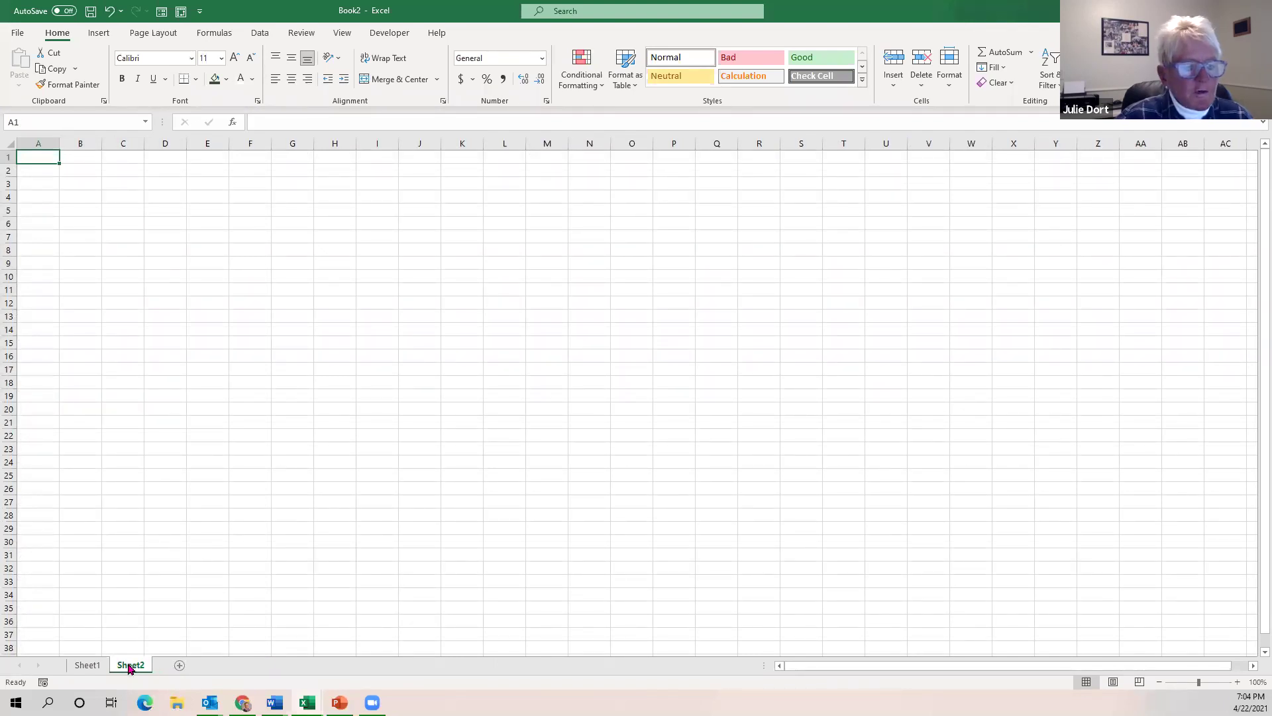
right_click(130, 666)
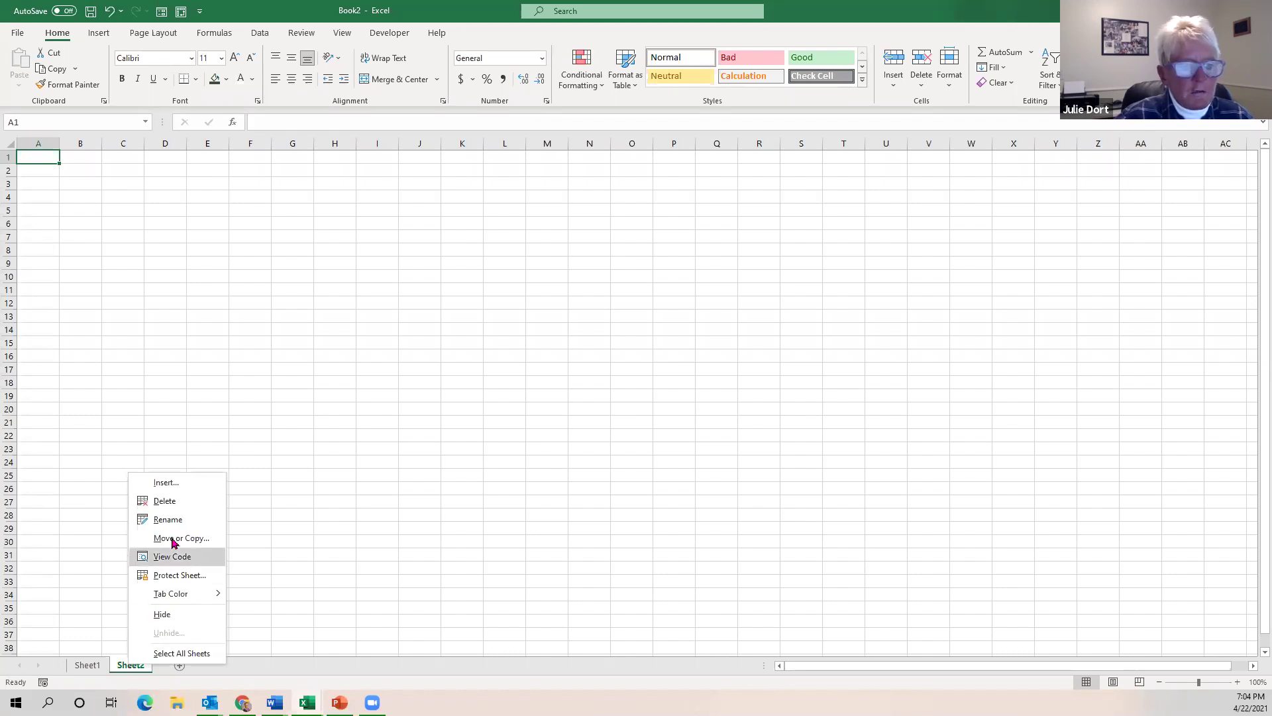
click(166, 507)
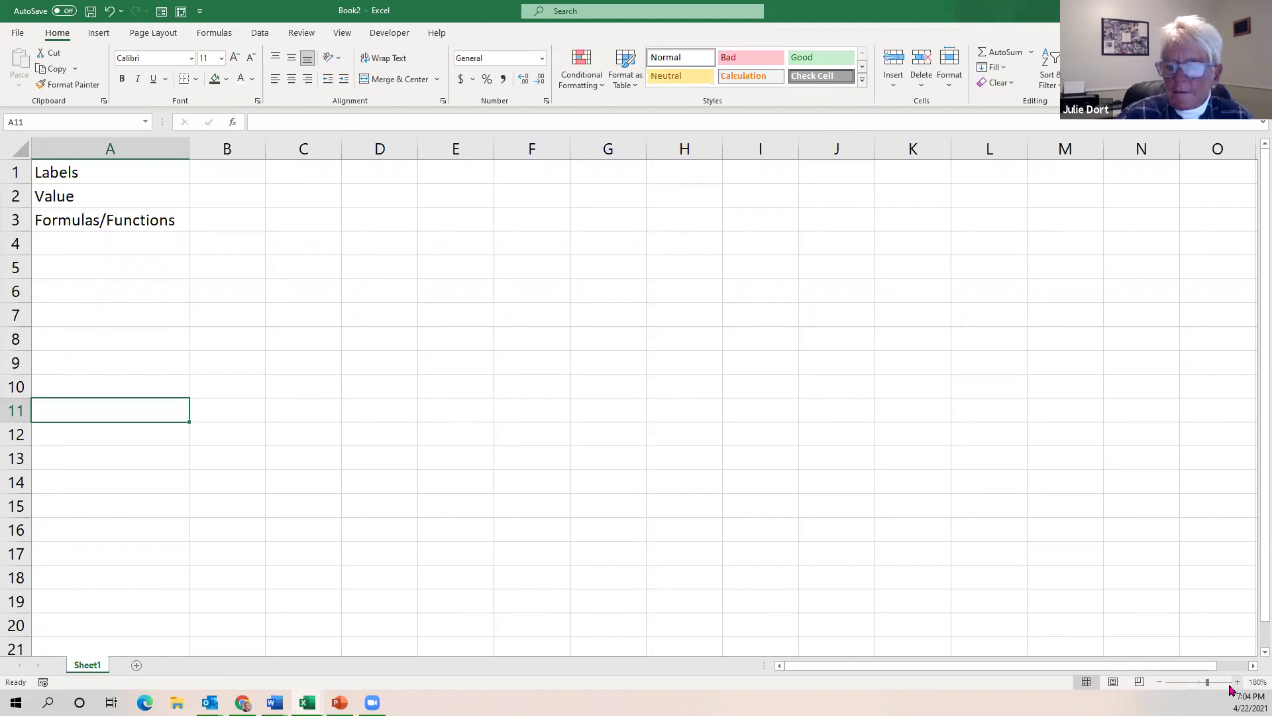
Zoom the sheet to 200% with the status-bar zoom buttons and select cell C1.
click(1160, 684)
click(1160, 685)
click(1161, 684)
click(1238, 683)
click(1239, 683)
click(1237, 682)
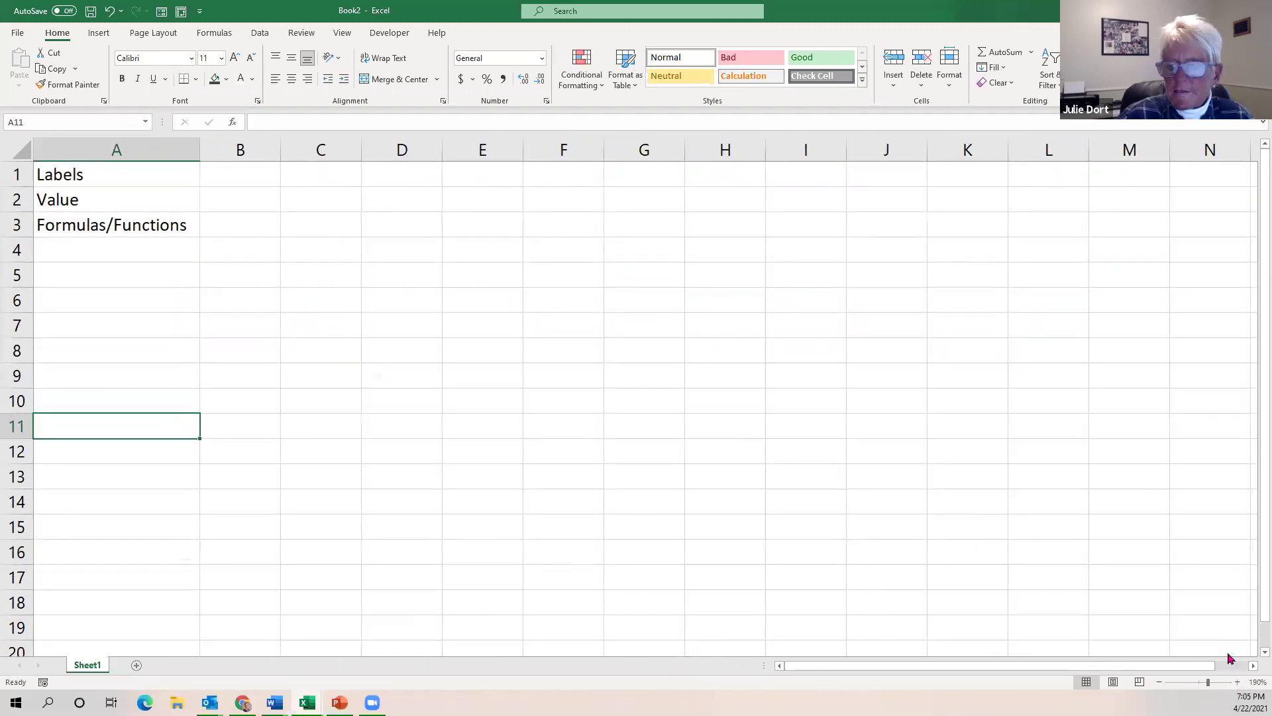
click(1238, 682)
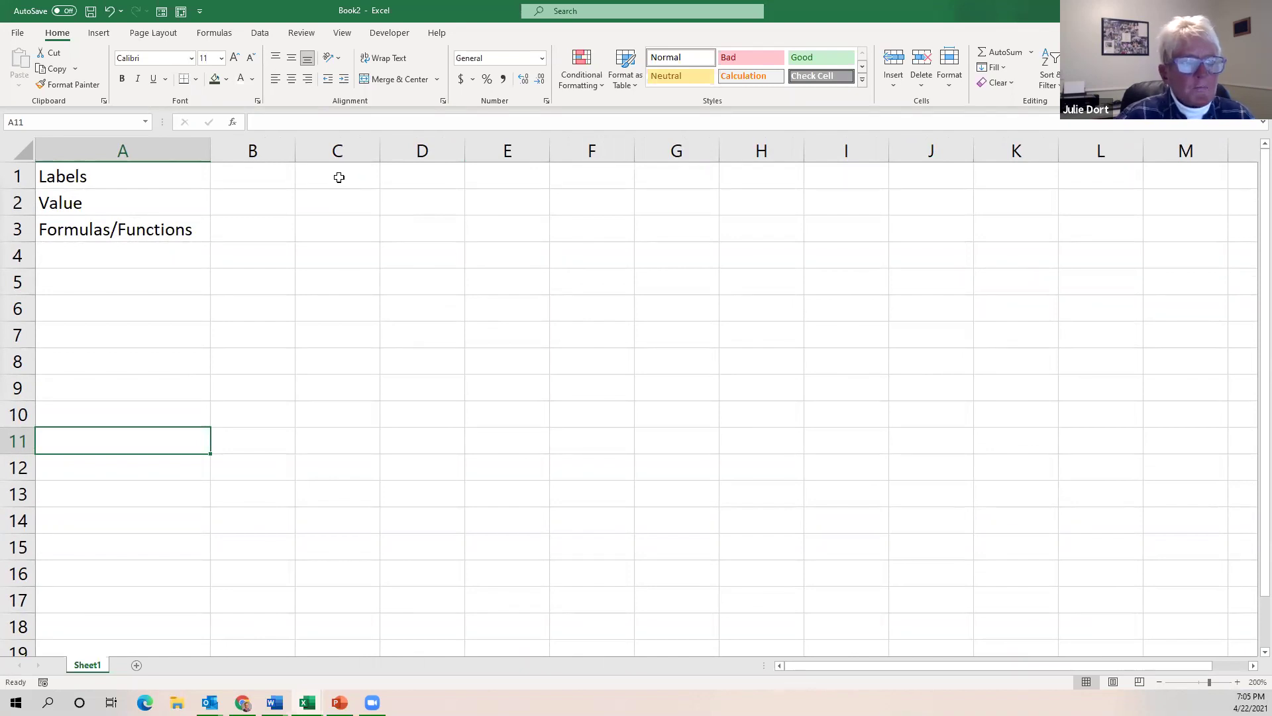
click(339, 178)
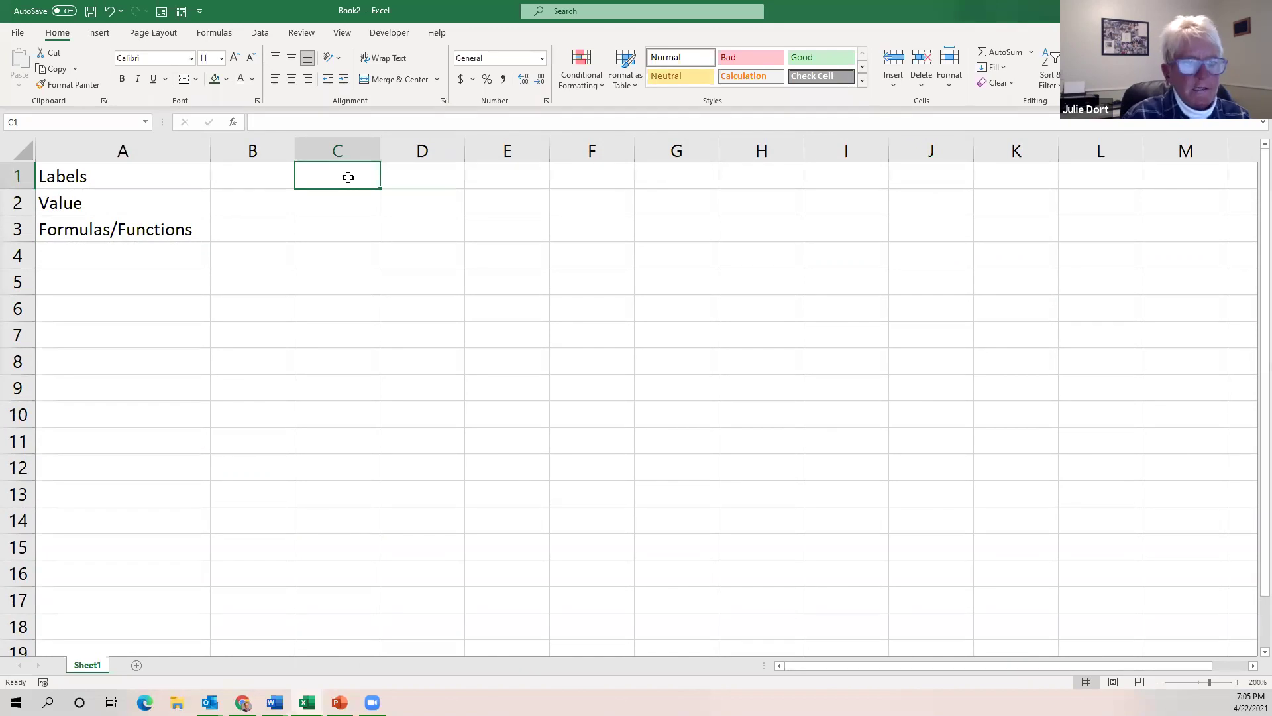
Enter 3 in C1 and 6 in C2.
text(3)
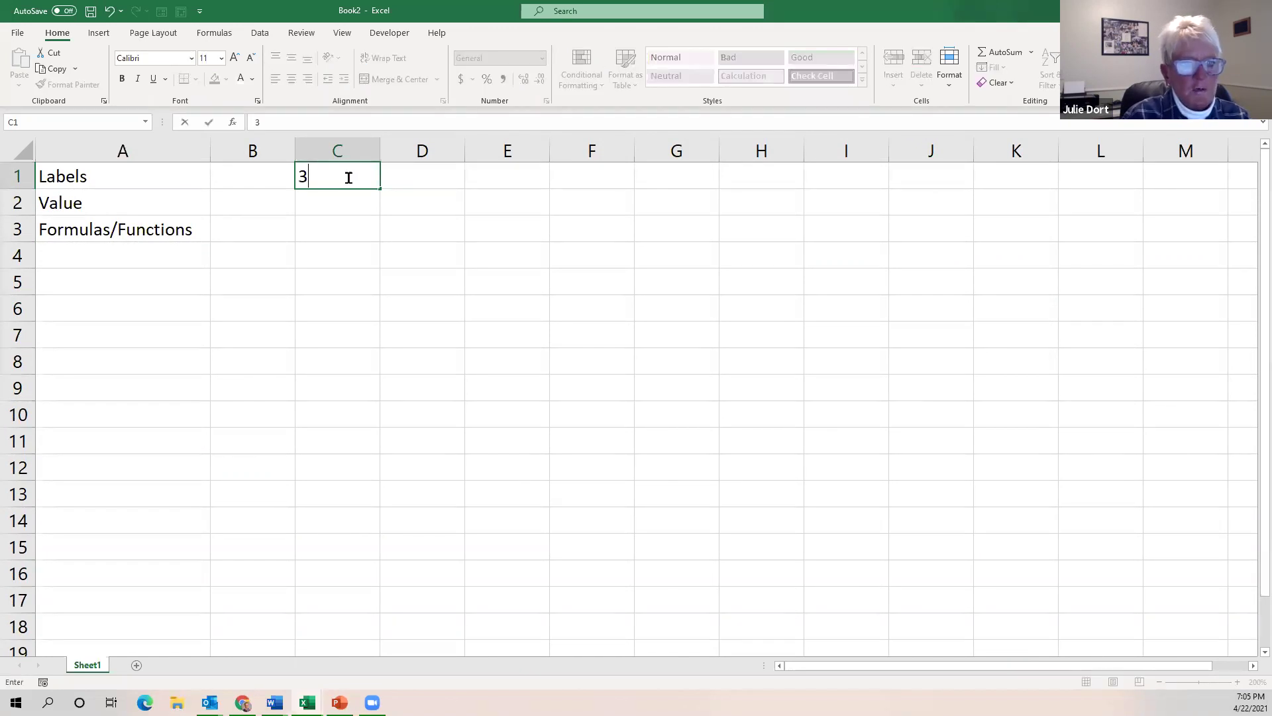
key(Return)
text(6)
key(Return)
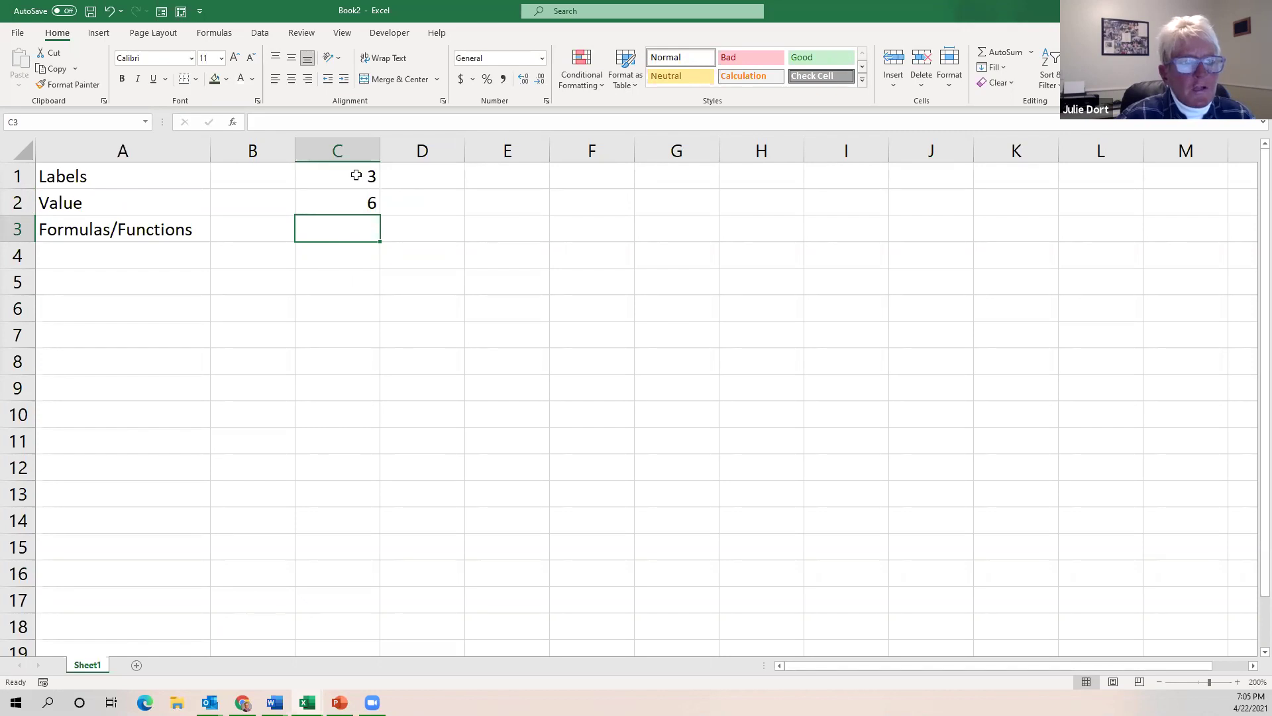
Select C1:C2 and AutoFill down to C33, counting by threes to 99.
drag(356, 174, 352, 199)
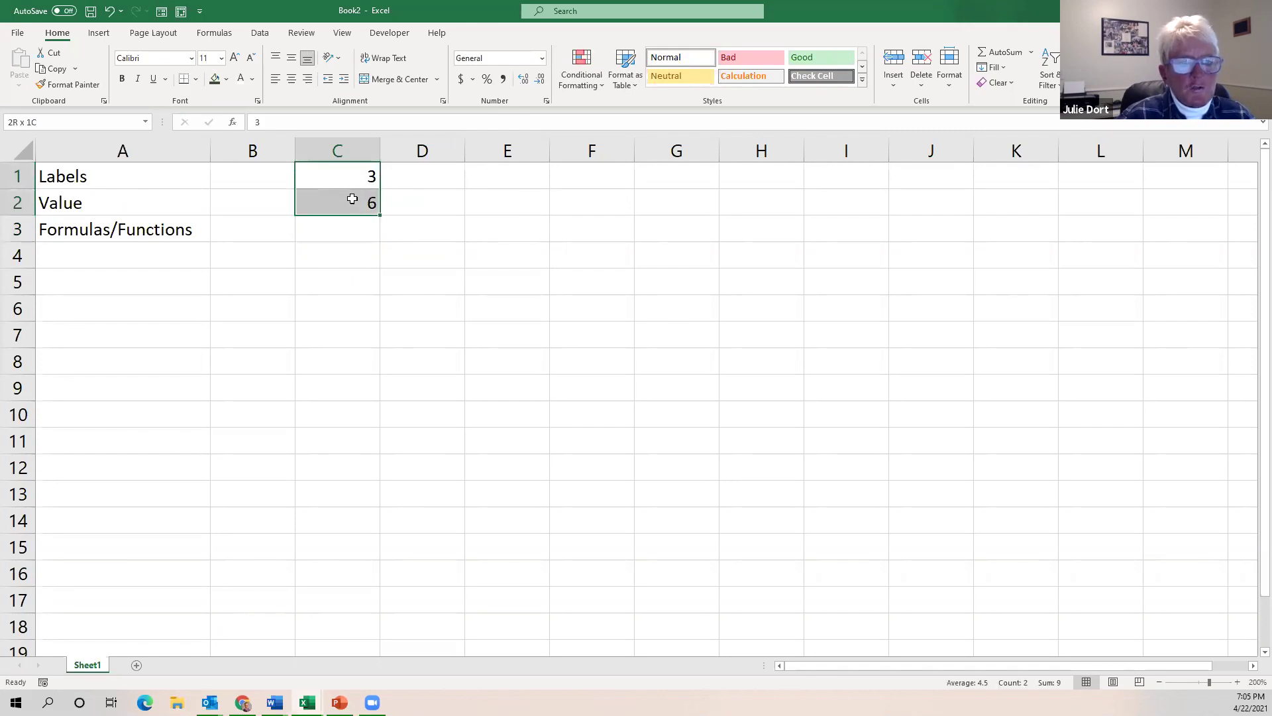
click(436, 174)
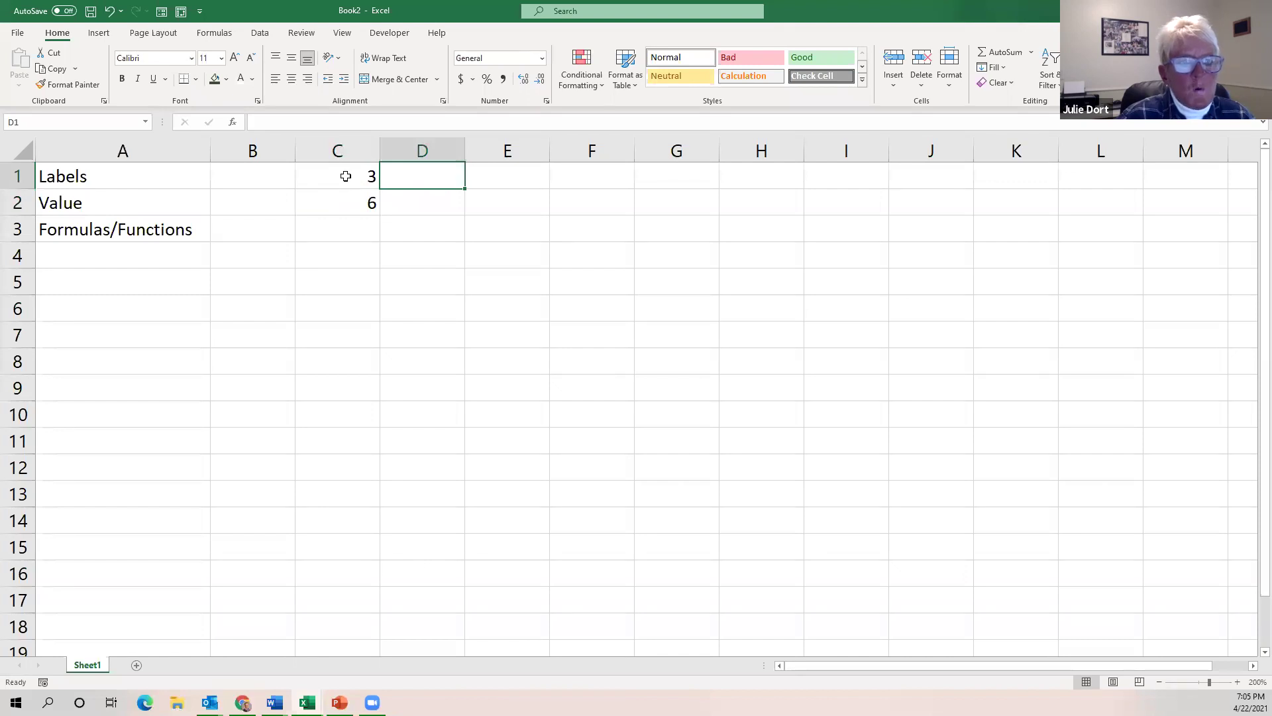
click(346, 176)
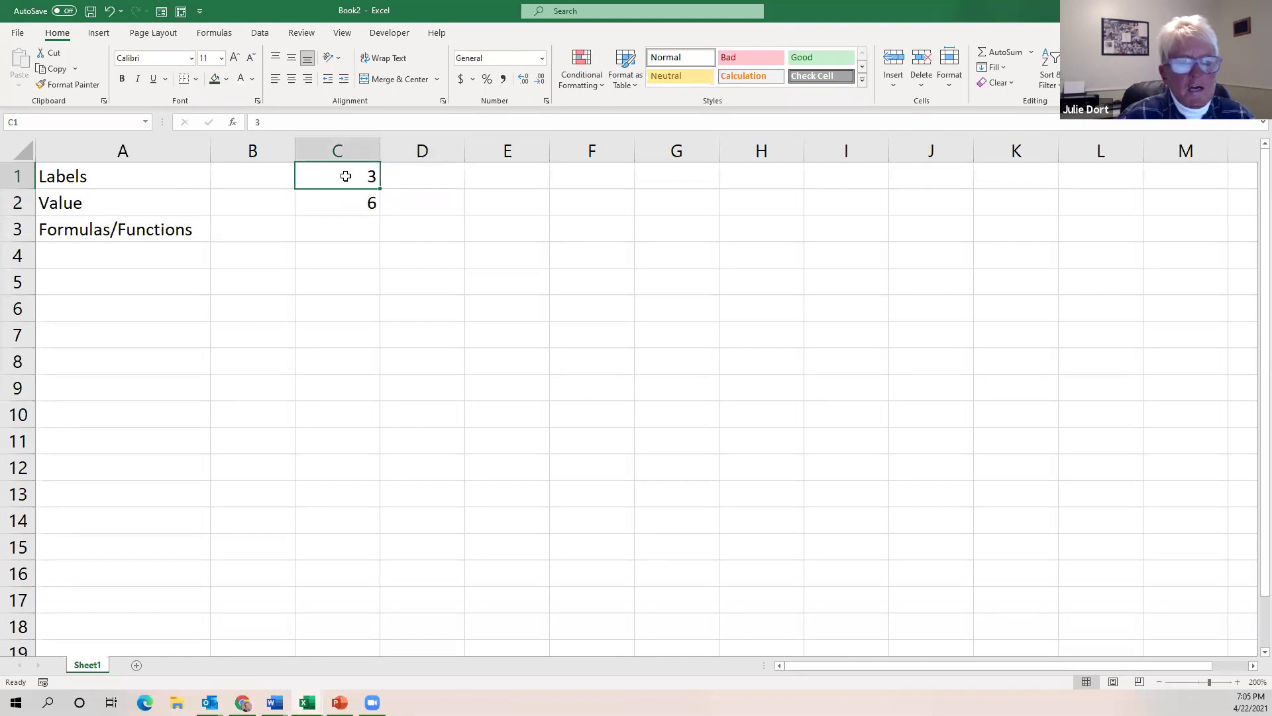
drag(346, 176, 343, 197)
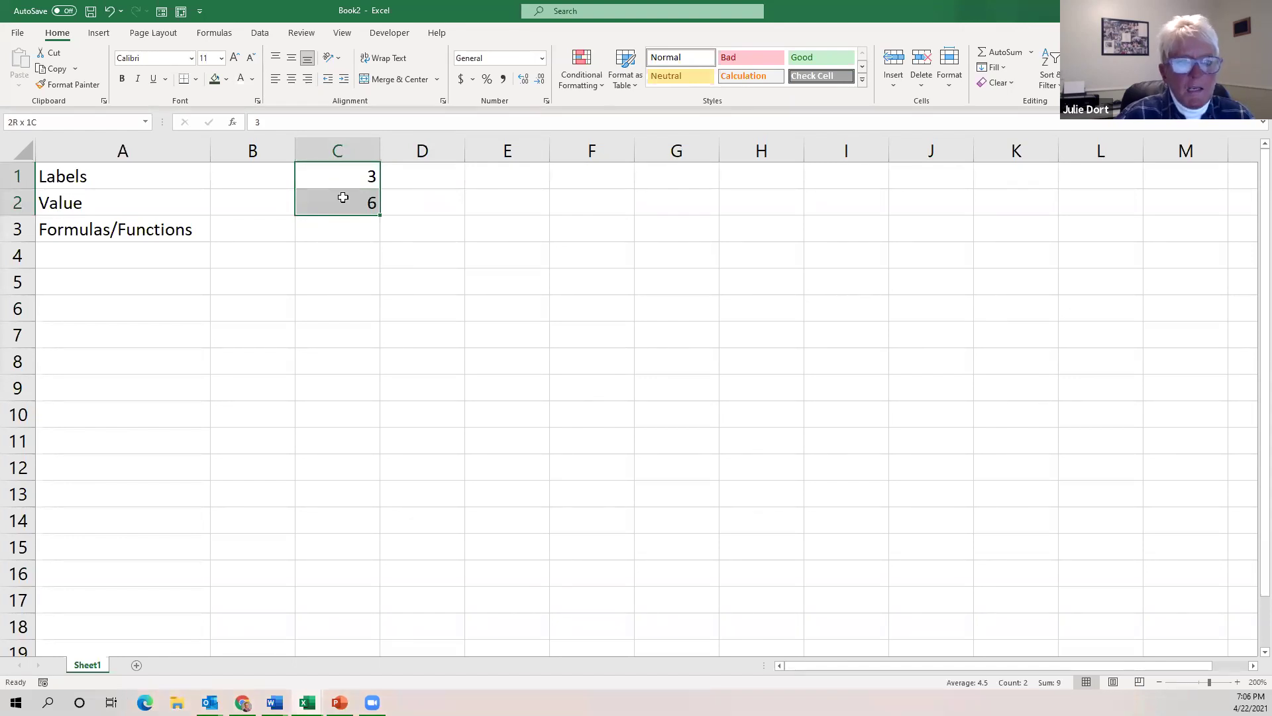
drag(342, 197, 342, 197)
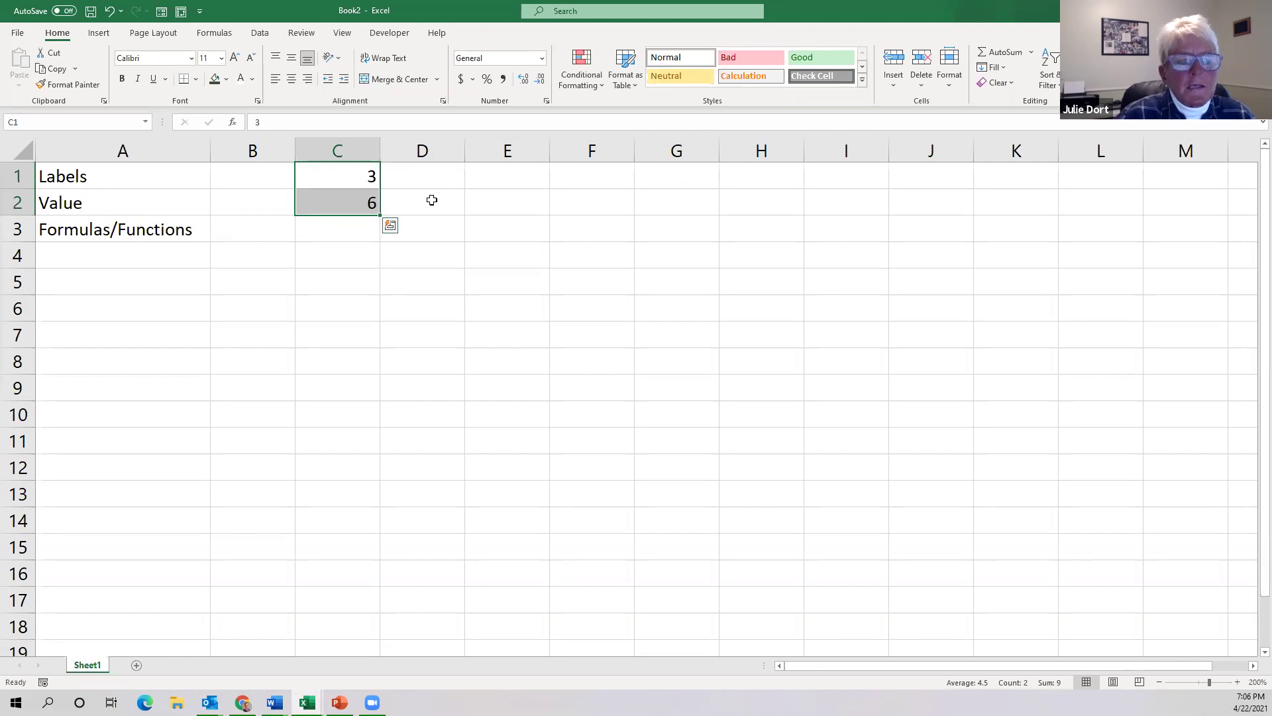
drag(431, 200, 847, 373)
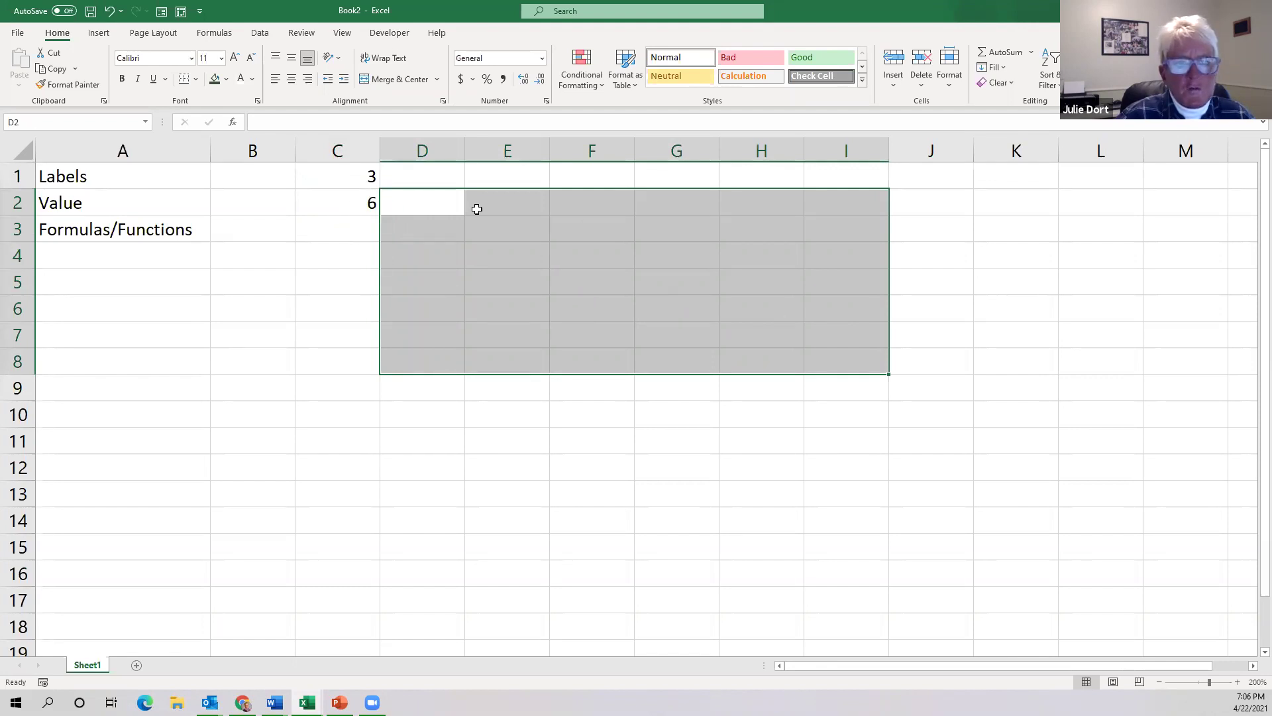
drag(342, 173, 346, 197)
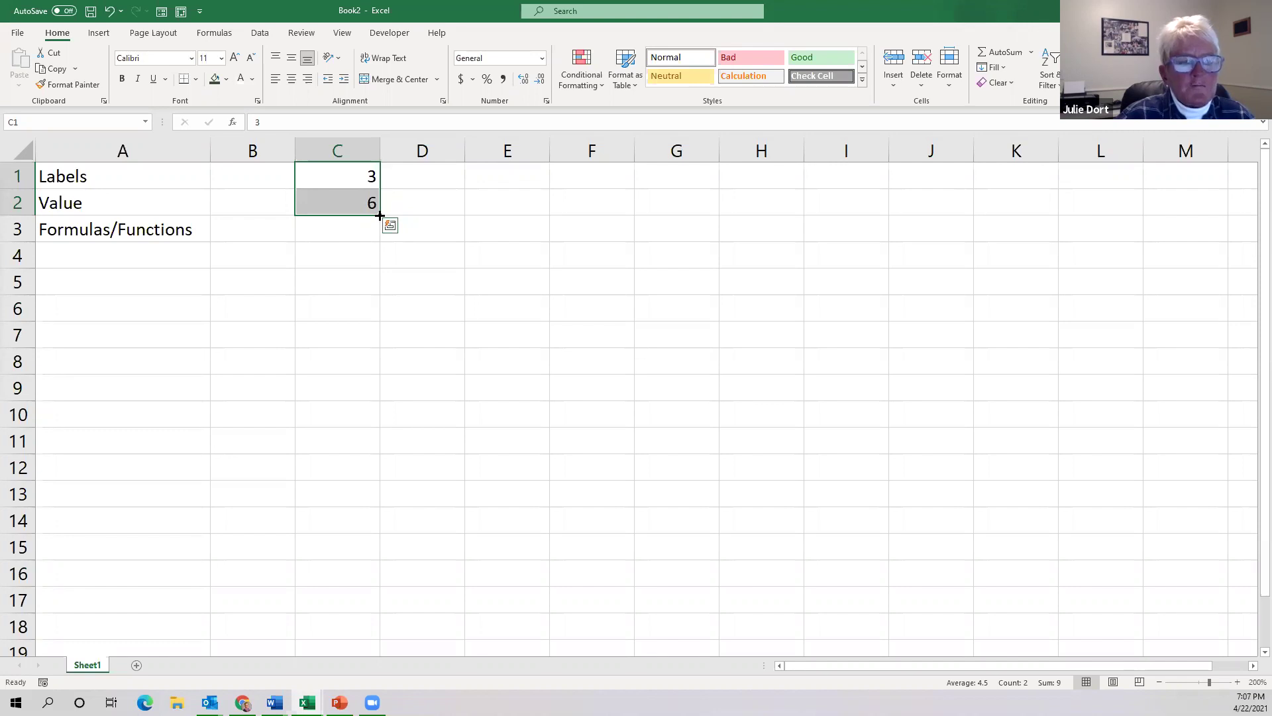
drag(378, 214, 379, 214)
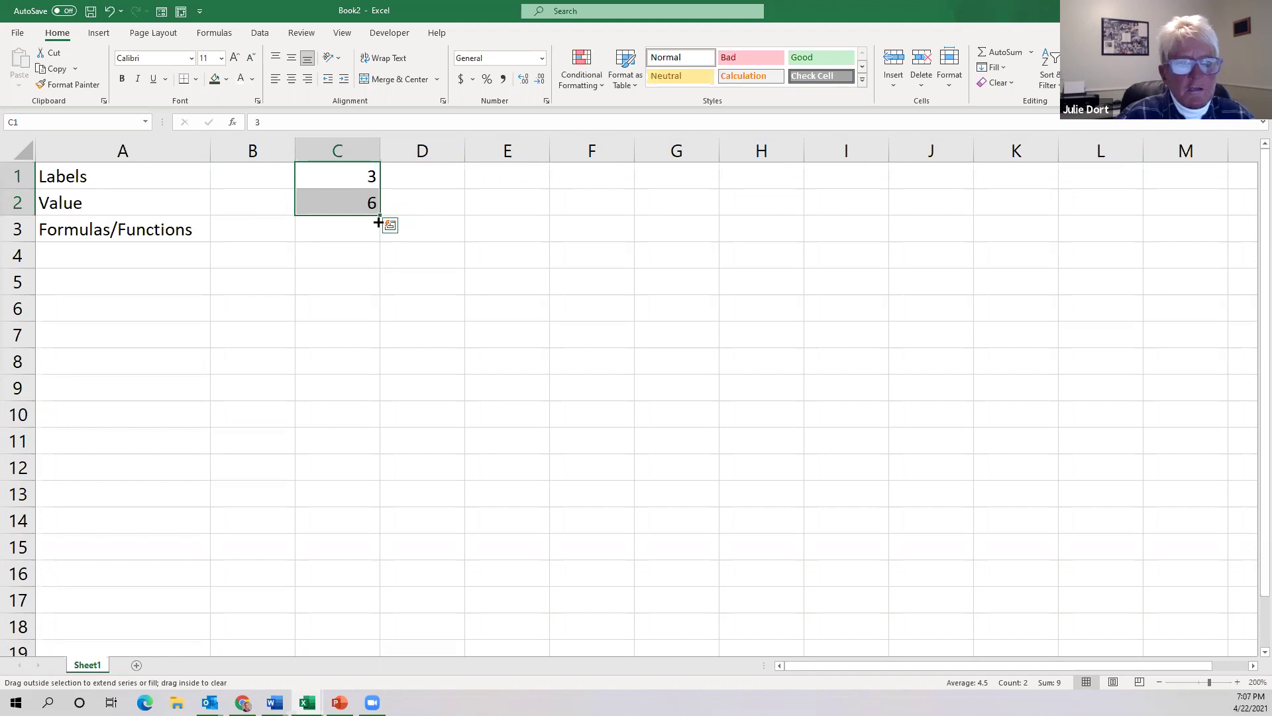
mouse_move(395, 479)
mouse_down()
mouse_move(377, 624)
mouse_move(301, 662)
mouse_move(387, 664)
mouse_move(369, 540)
mouse_move(374, 573)
mouse_up()
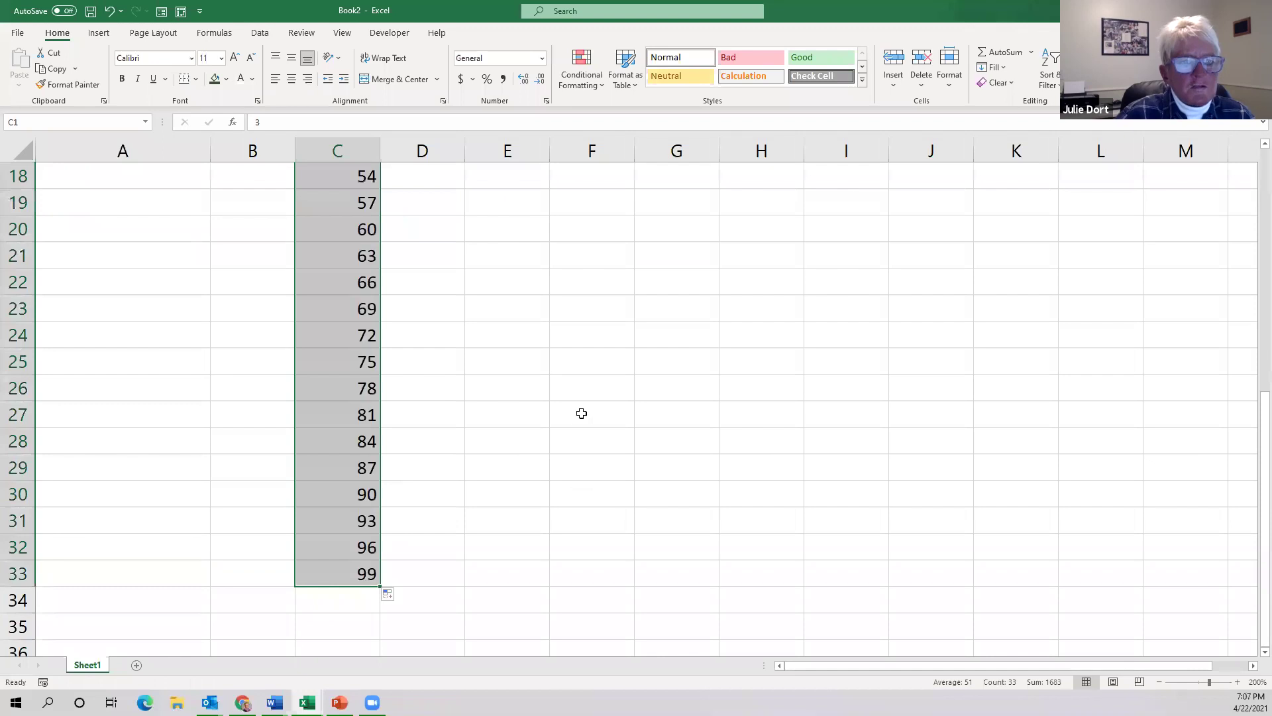
Enter 5 and 10 in E1:E2 and fill the series down to 60 in E12.
scroll(627, 268, up, 6)
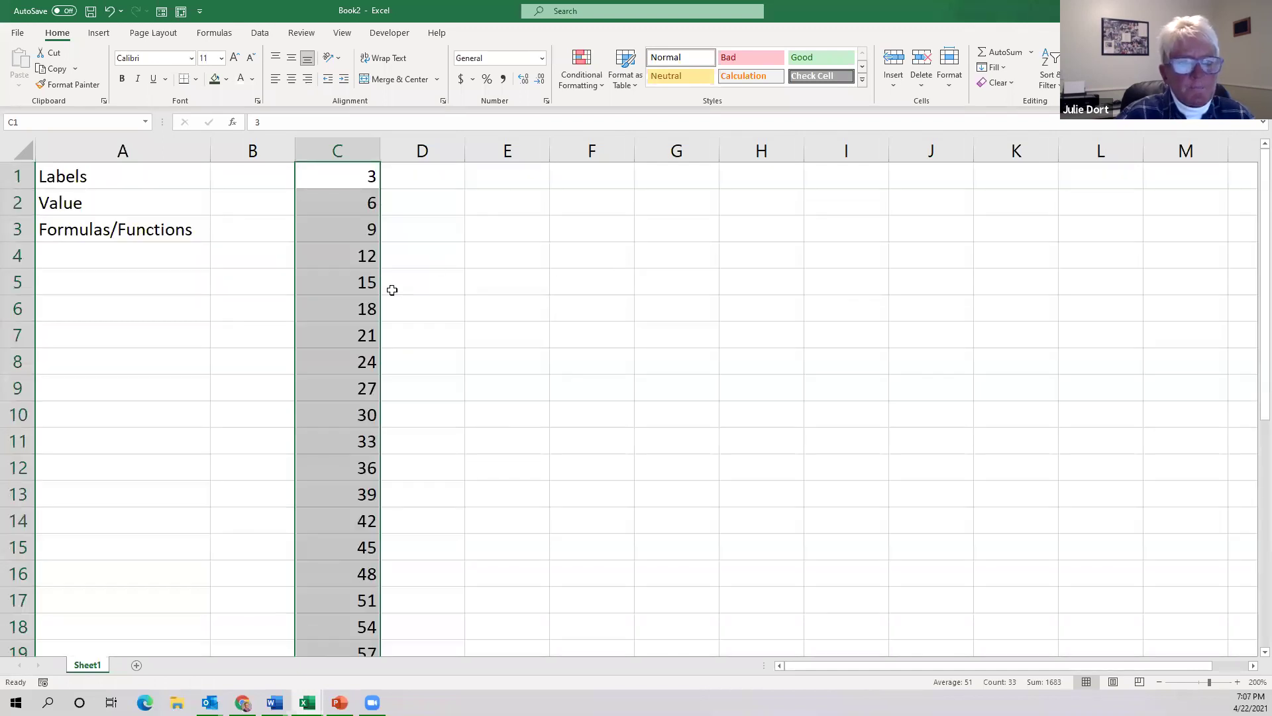
click(498, 178)
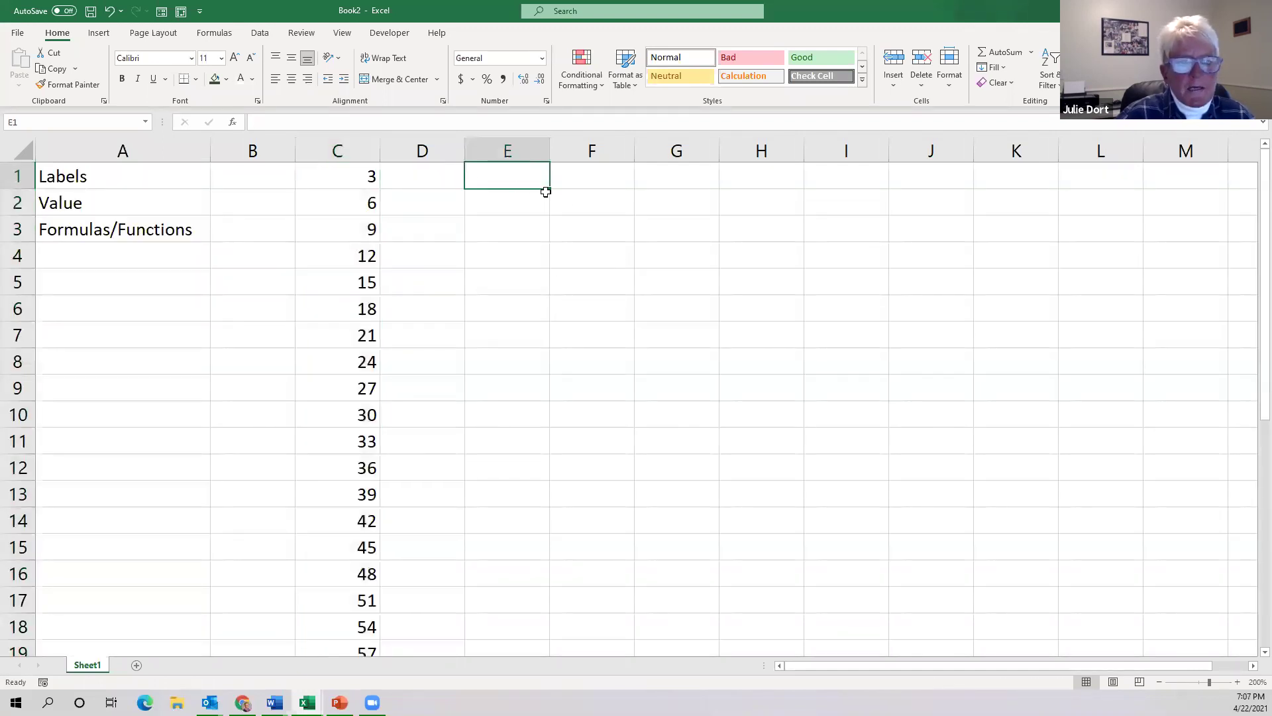
text(5)
key(Return)
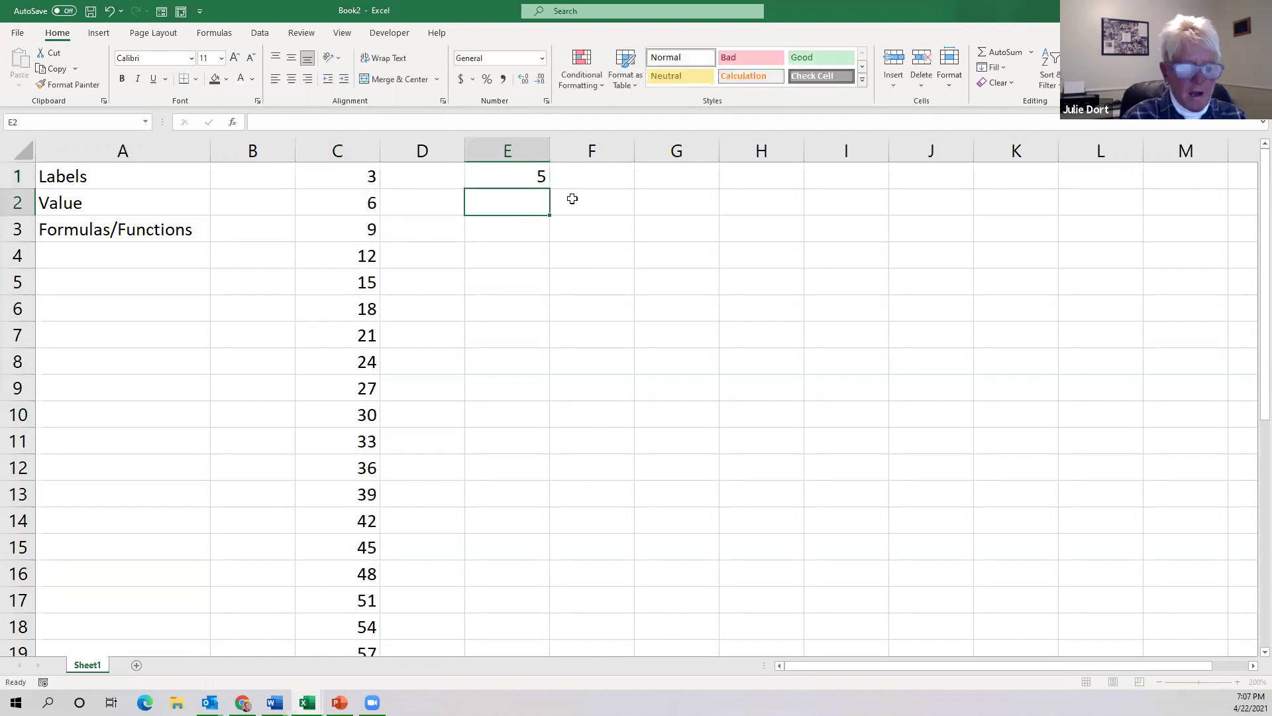
text(10)
key(Return)
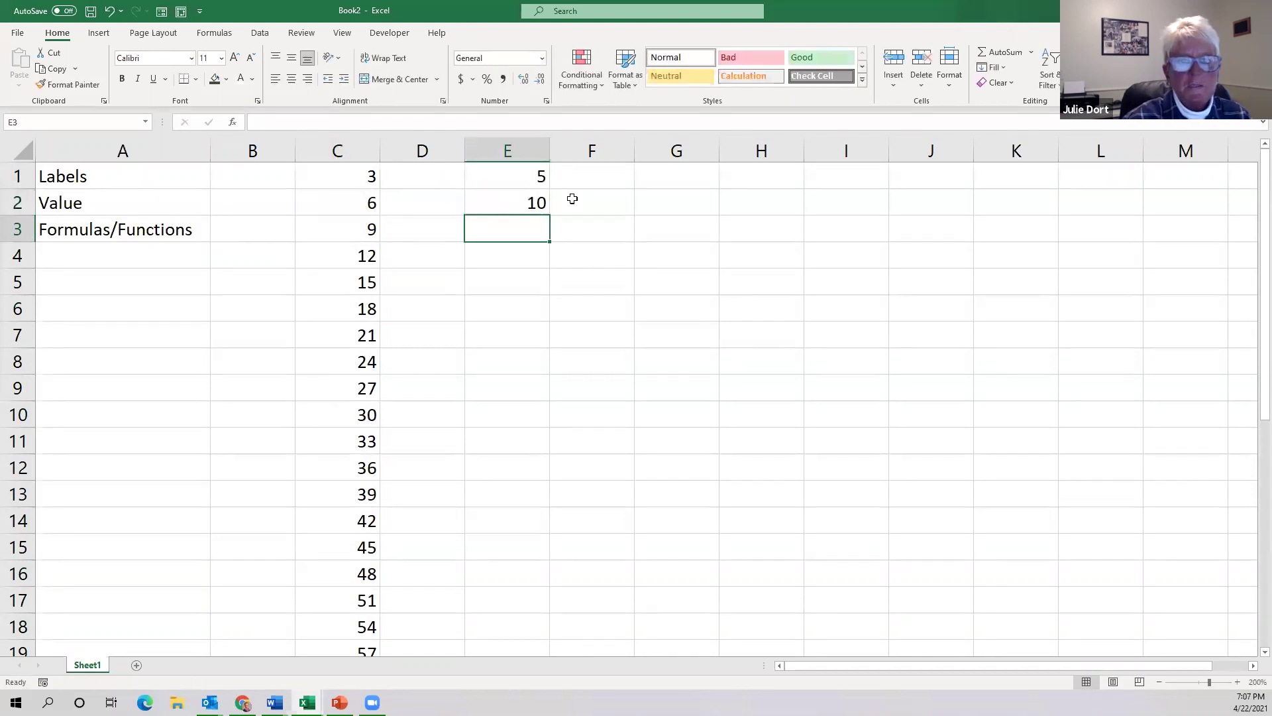
drag(488, 172, 496, 197)
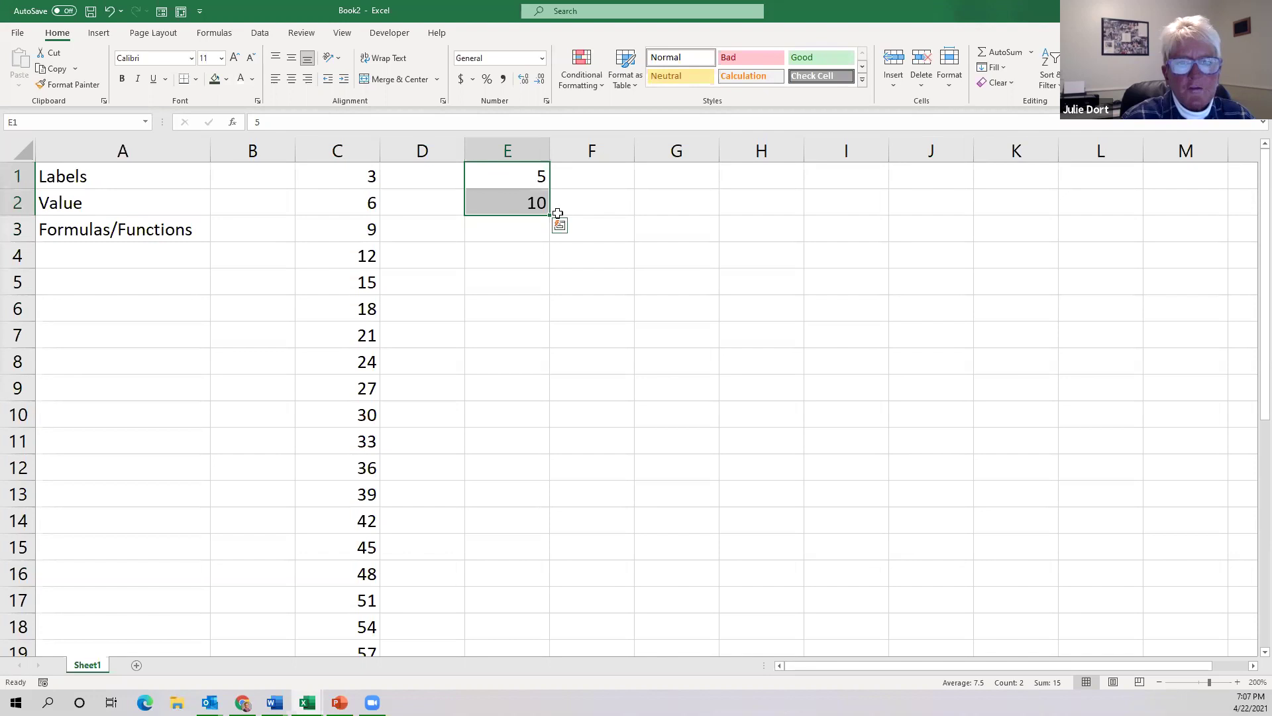
drag(550, 212, 554, 491)
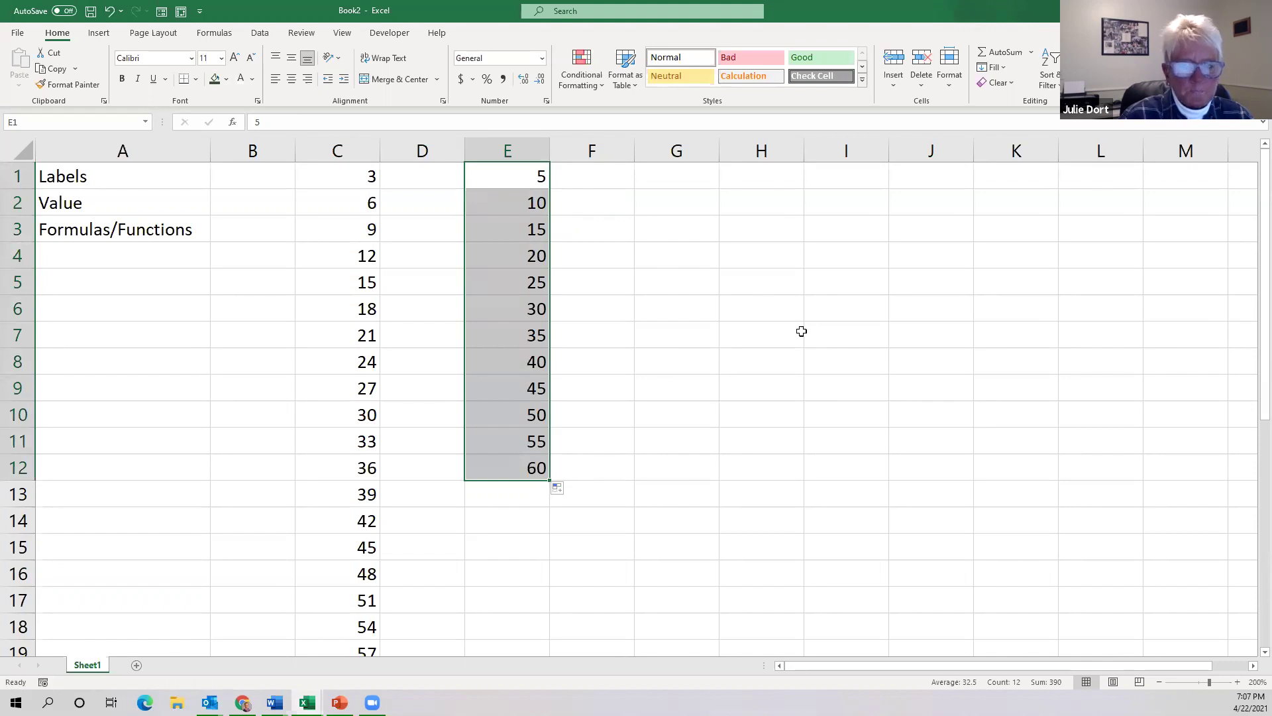
click(676, 180)
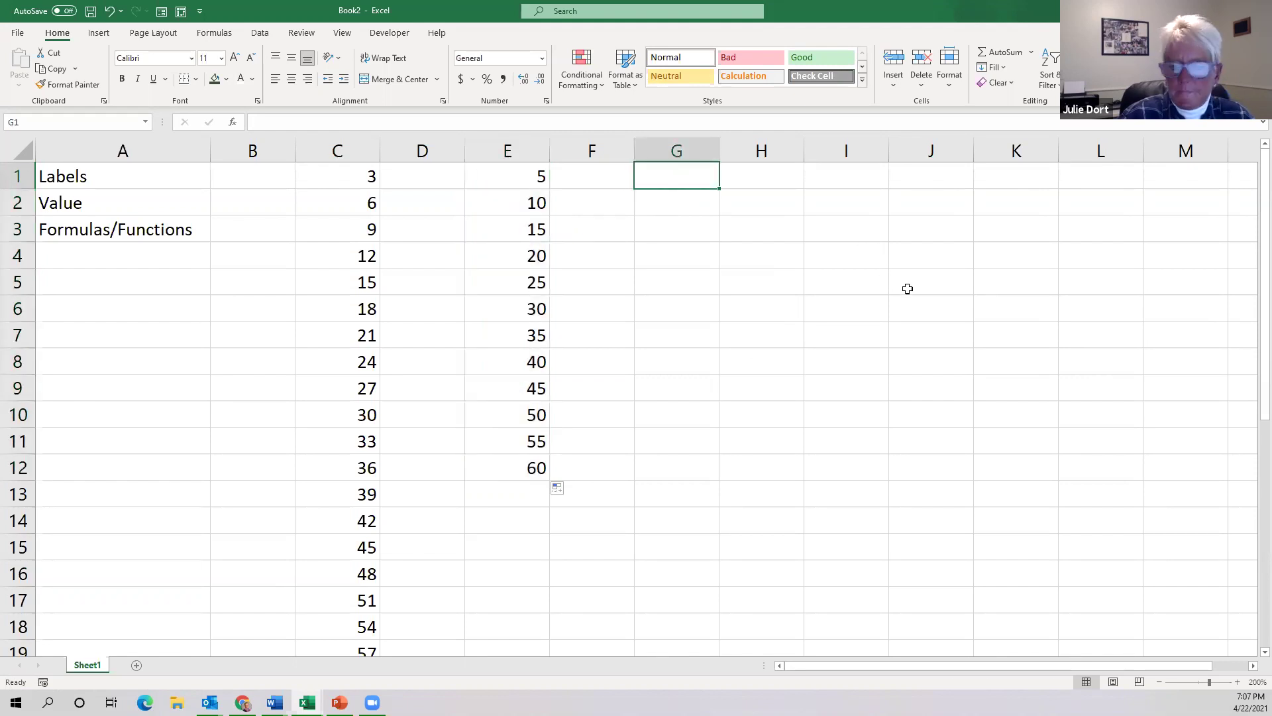
Type Thursday in G1 and fill the weekdays across to Wednesday in M1.
text(Thru)
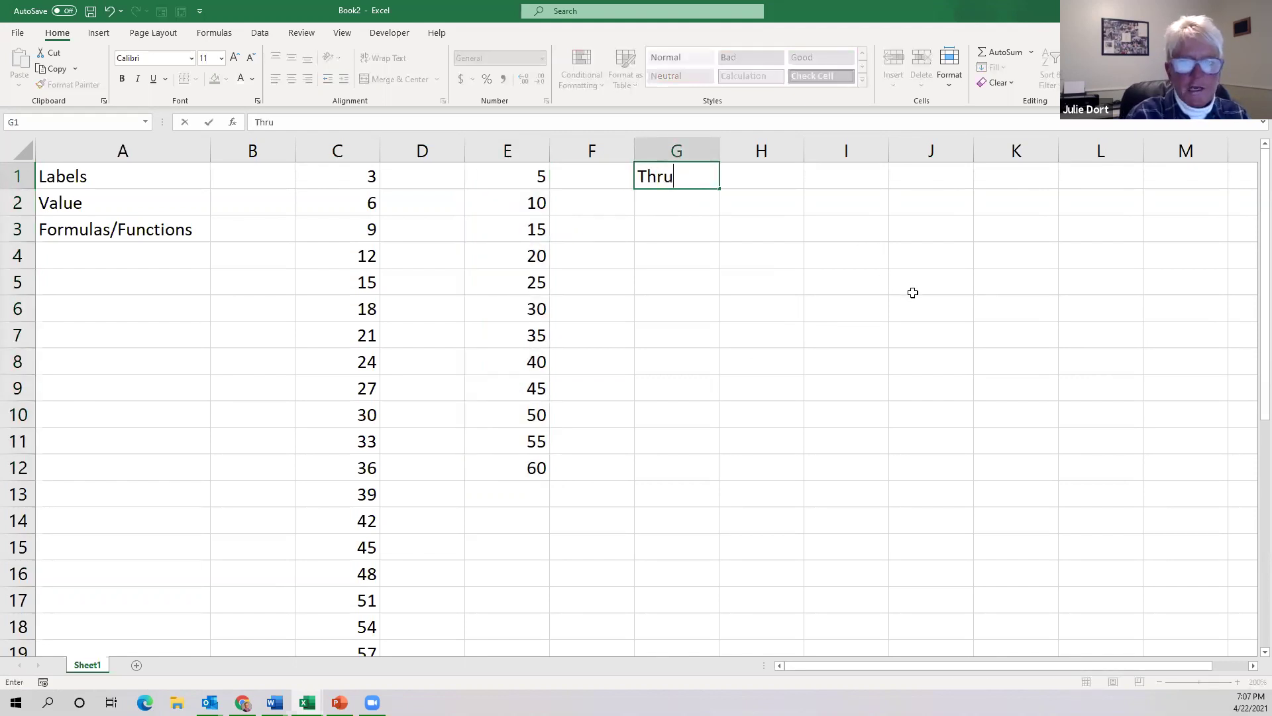
key(BackSpace)
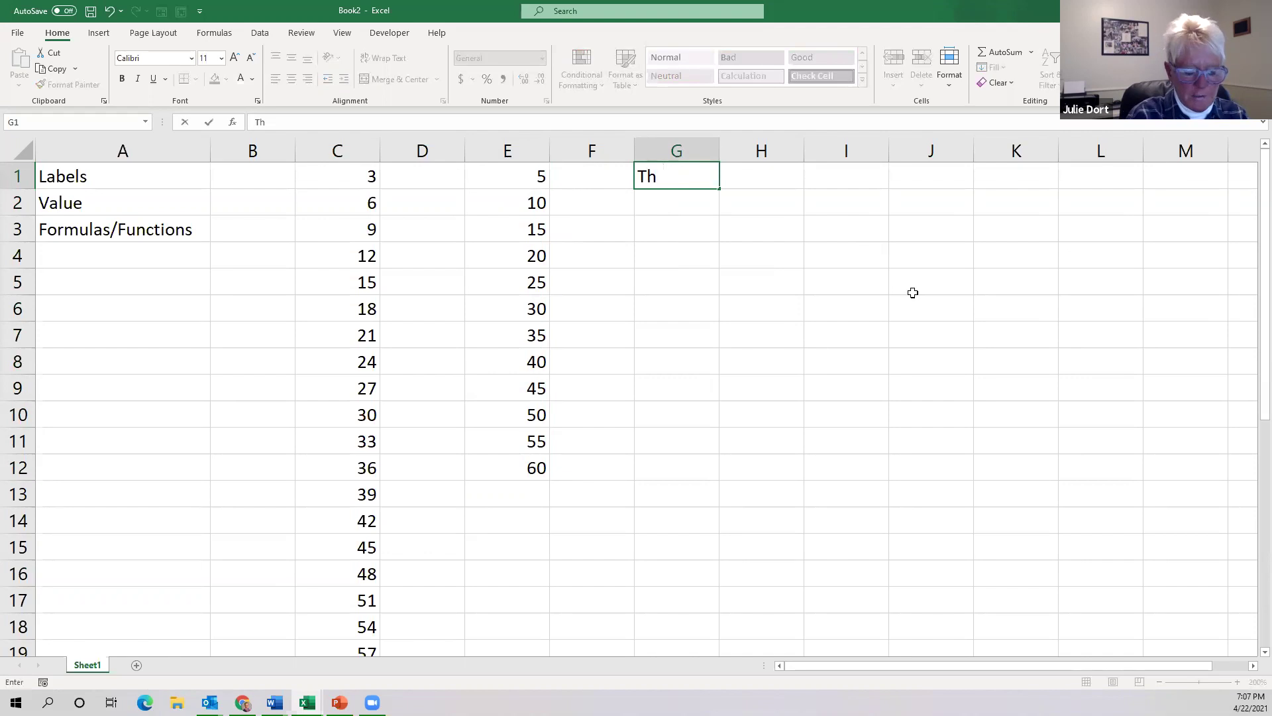
text(ursday)
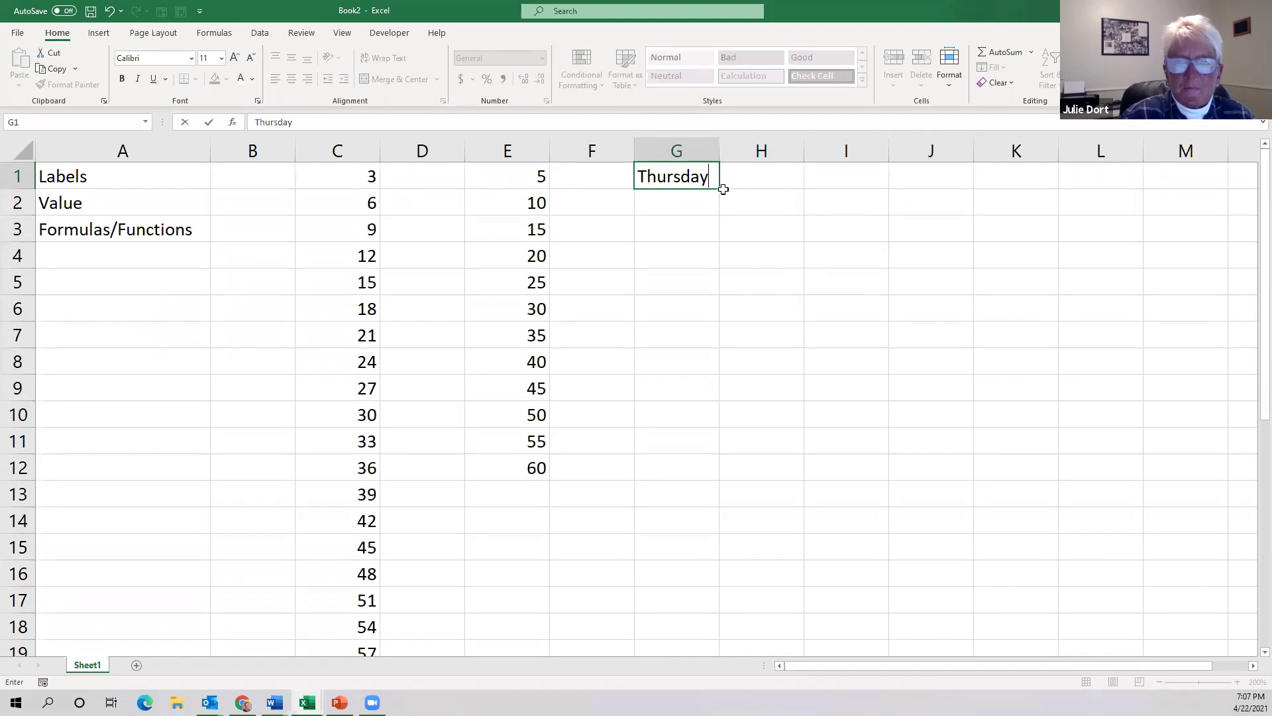
drag(718, 189, 1209, 199)
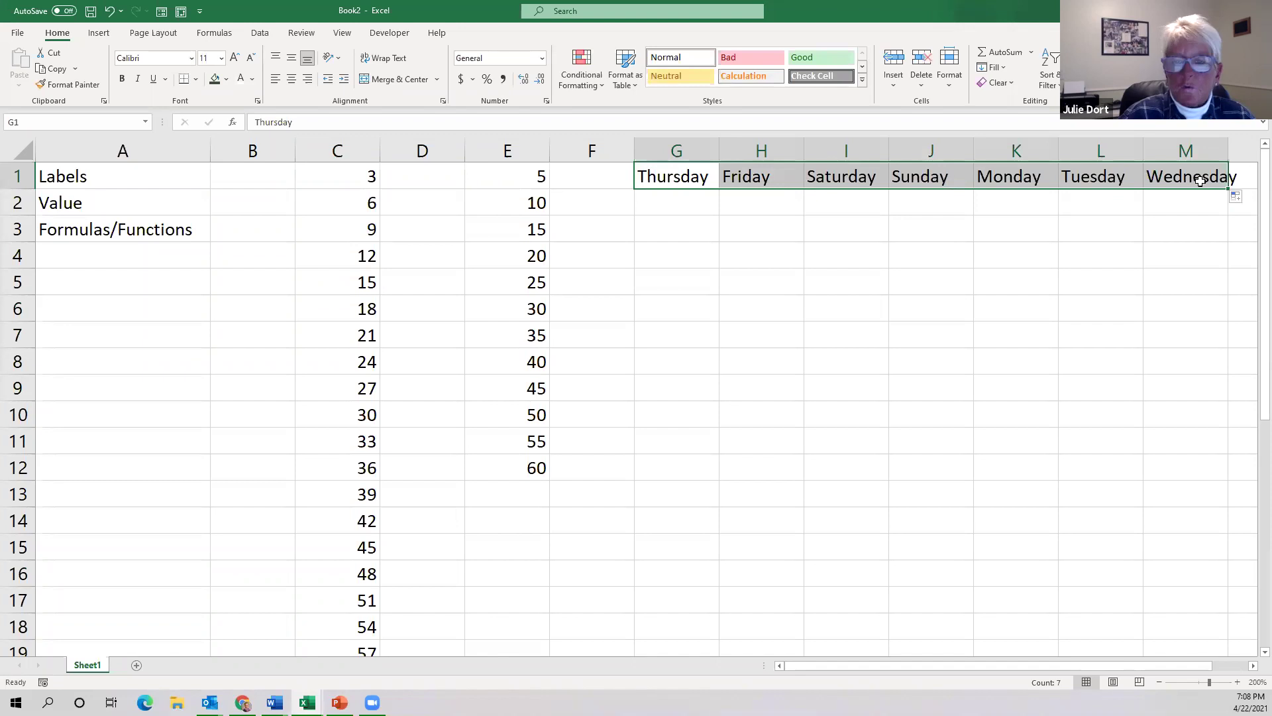
Enter Thurs in G2 and copy it unchanged across to L2 and down to G13.
click(678, 201)
text(Thurs)
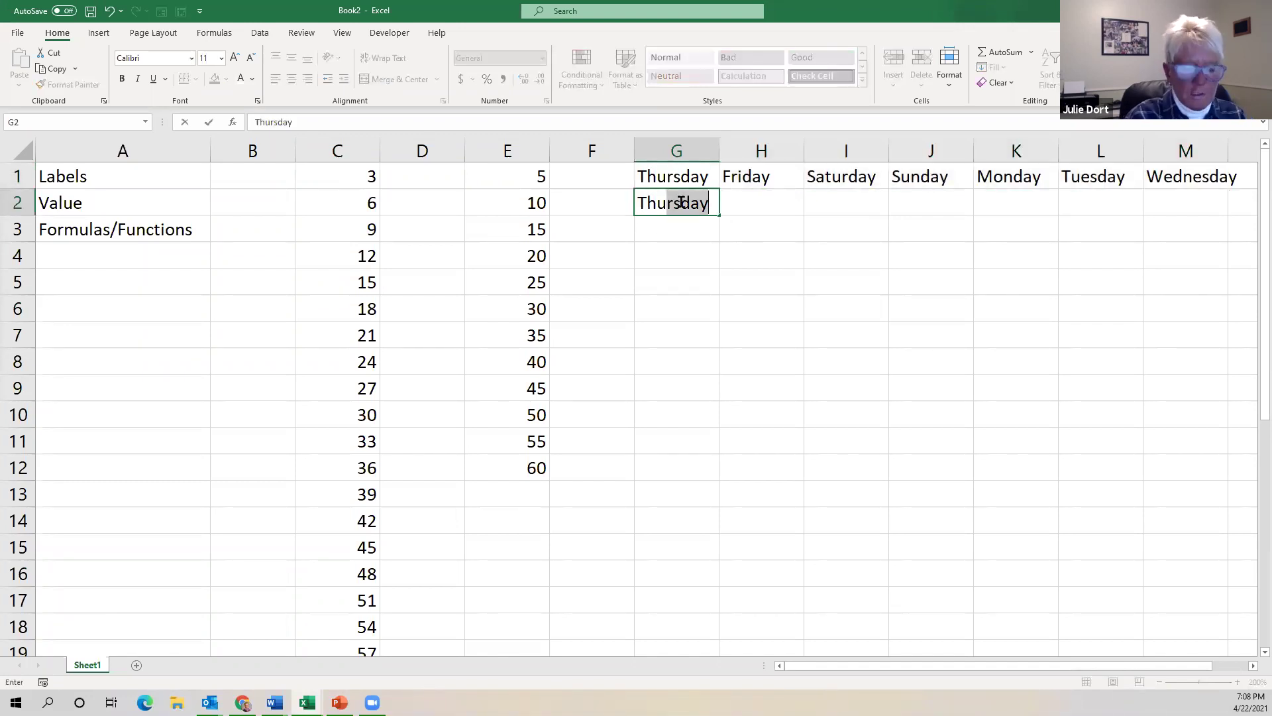
key(Delete)
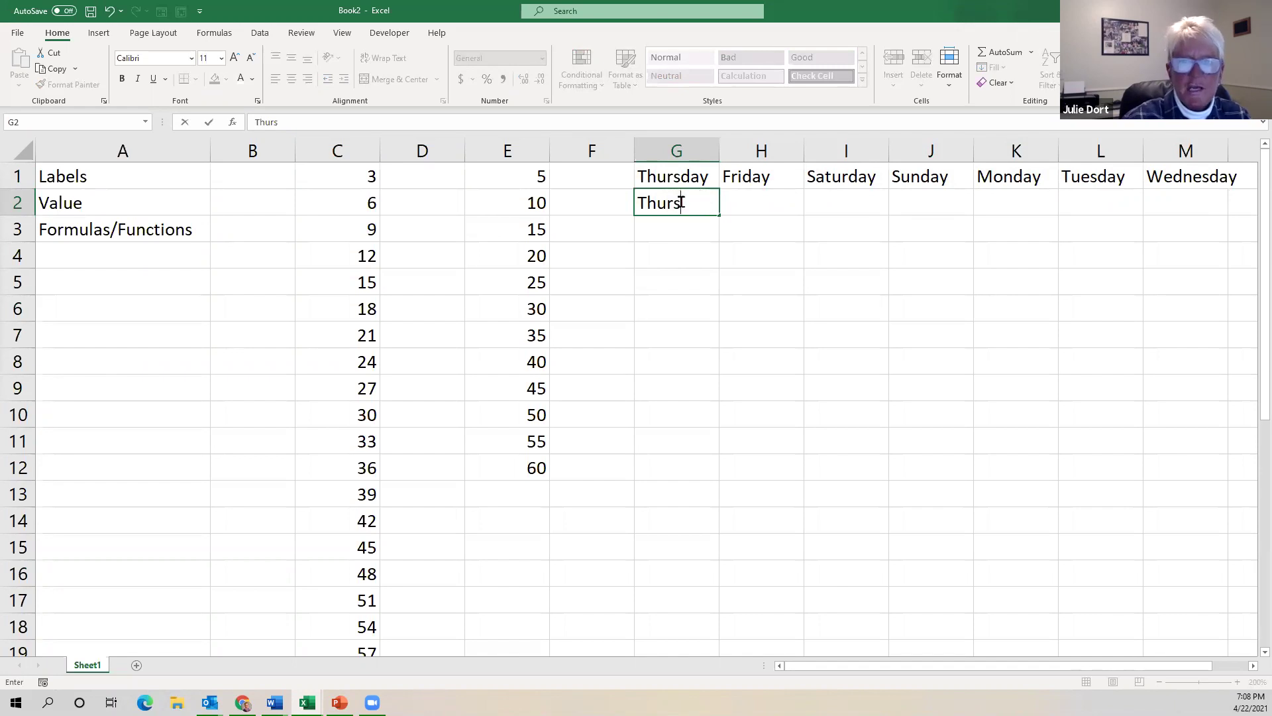
key(ctrl+Return)
drag(718, 214, 1181, 220)
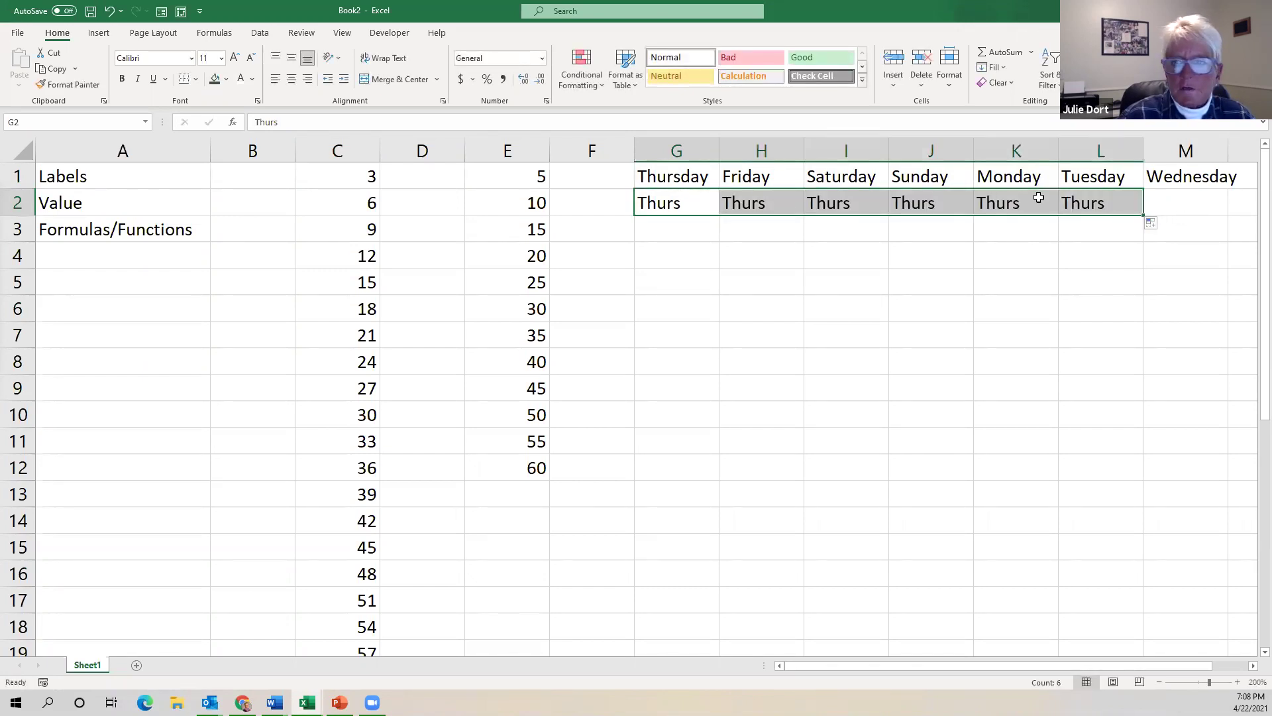
click(682, 204)
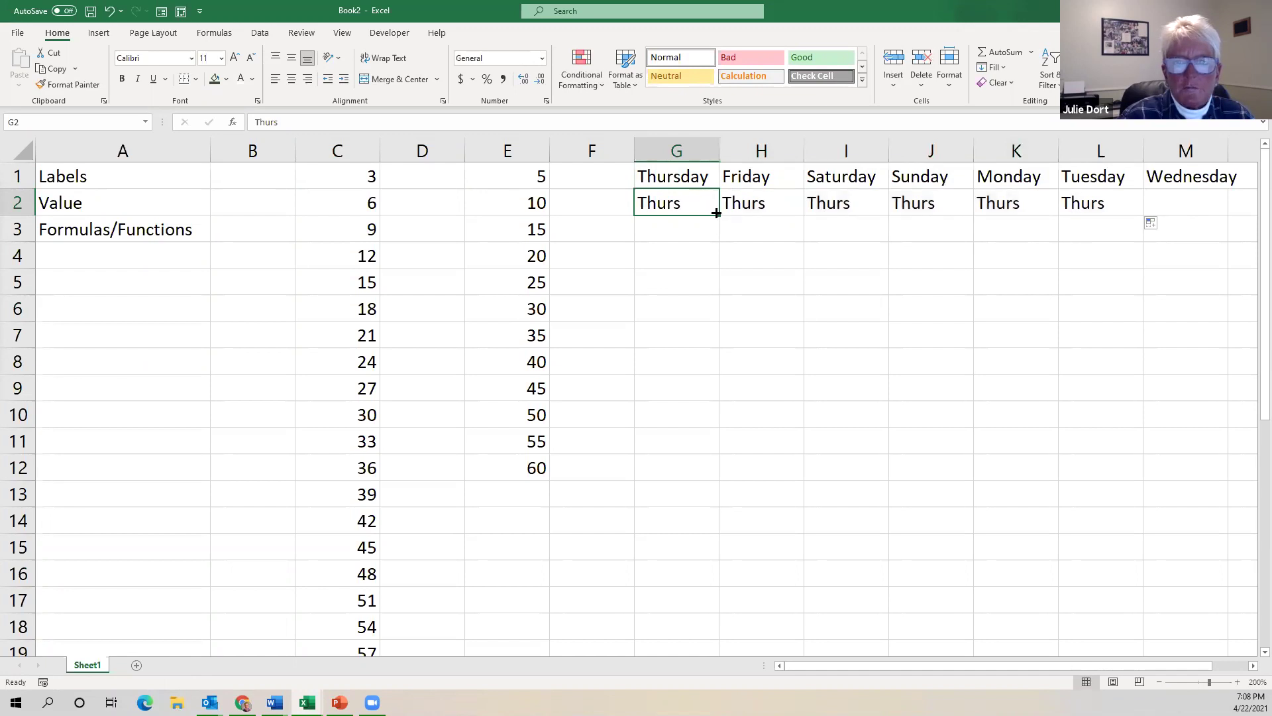
drag(717, 213, 745, 494)
scroll(770, 388, down, 3)
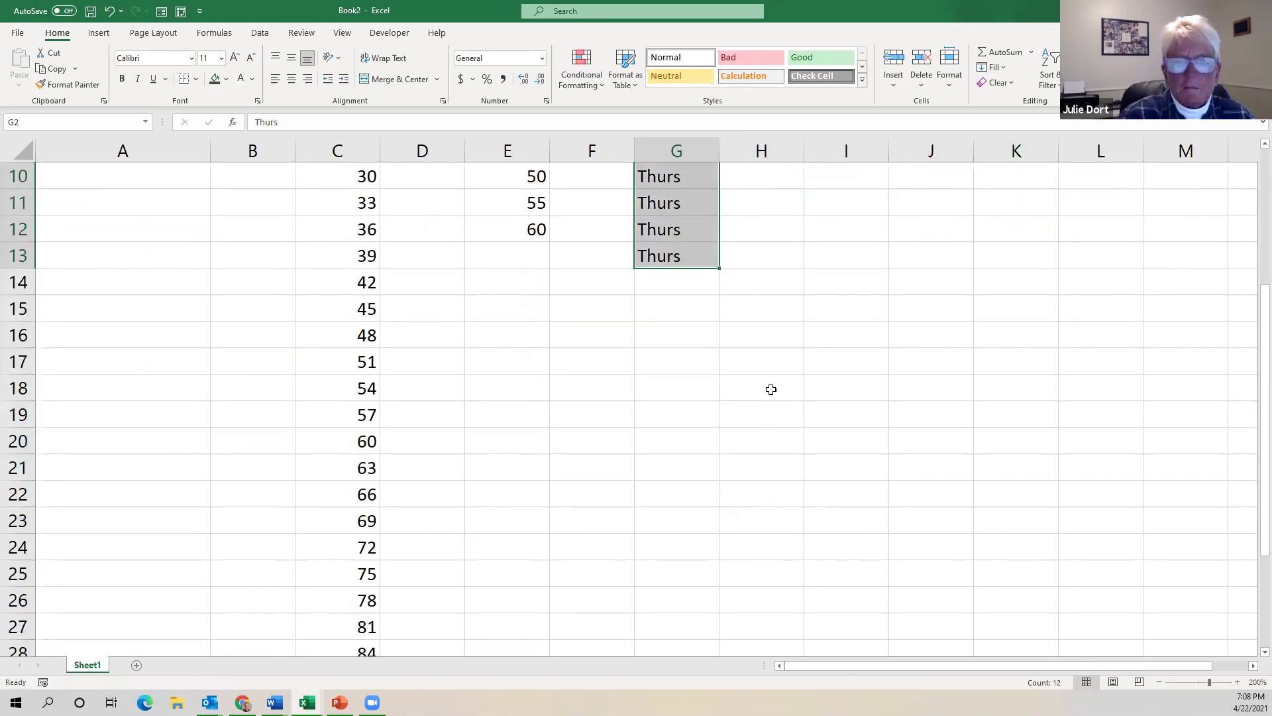
scroll(769, 388, up, 3)
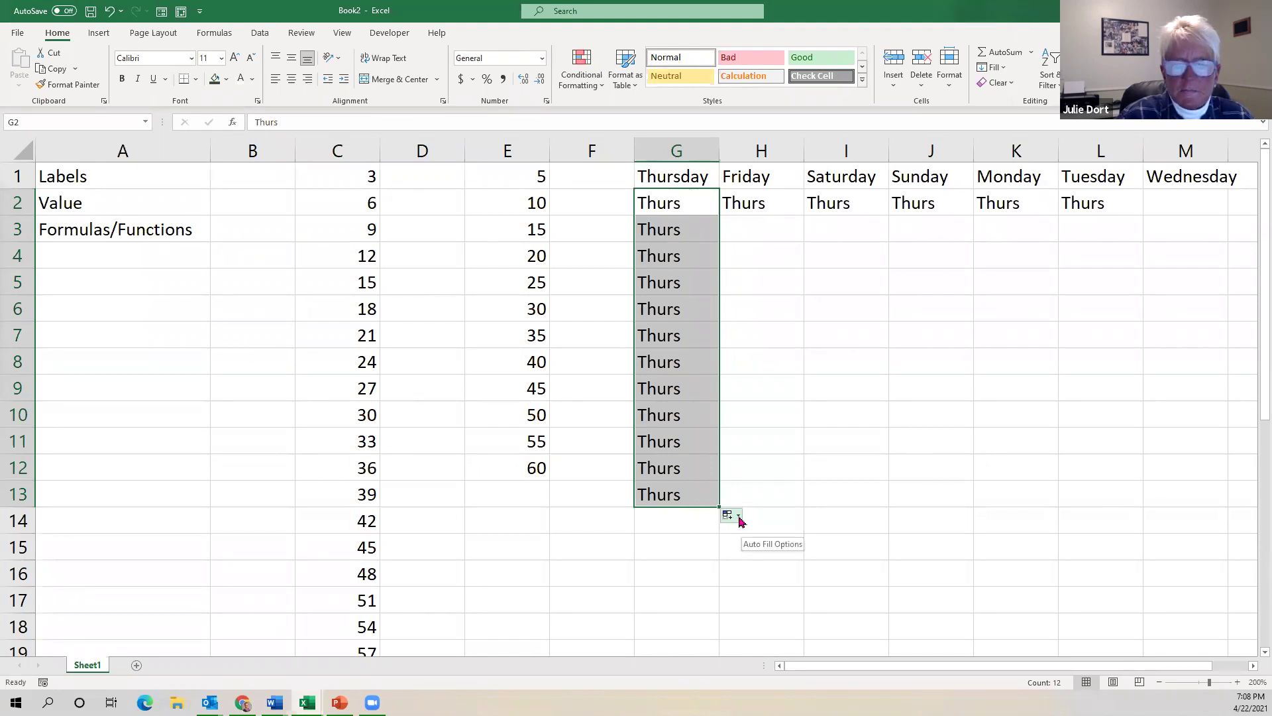
Check the Auto Fill Options, change G3 to Thur and copy it down to G6.
click(740, 520)
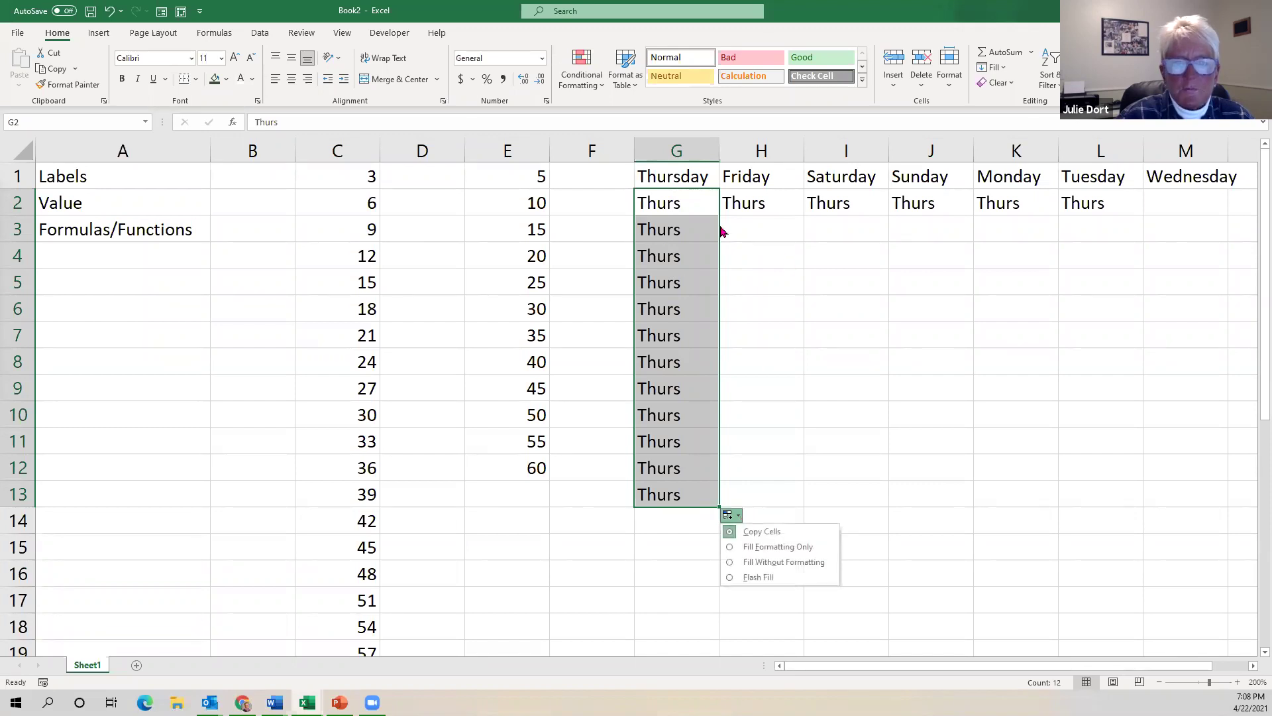
click(789, 263)
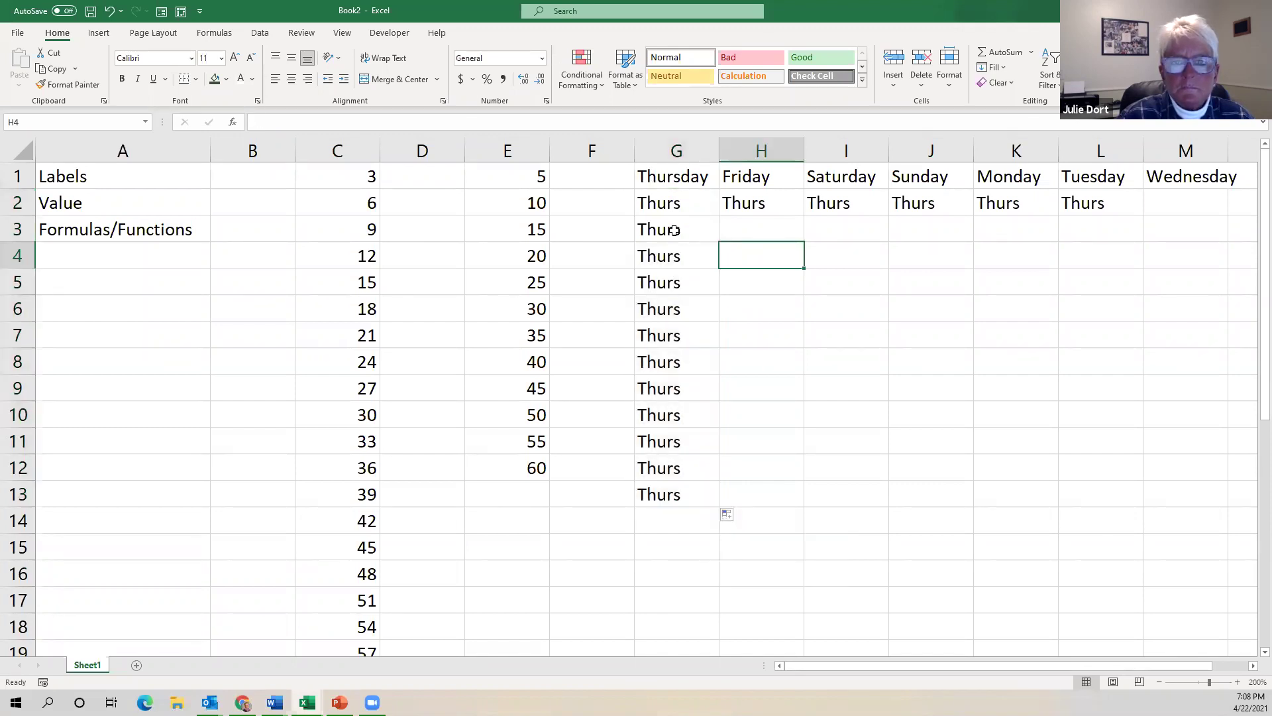
click(674, 230)
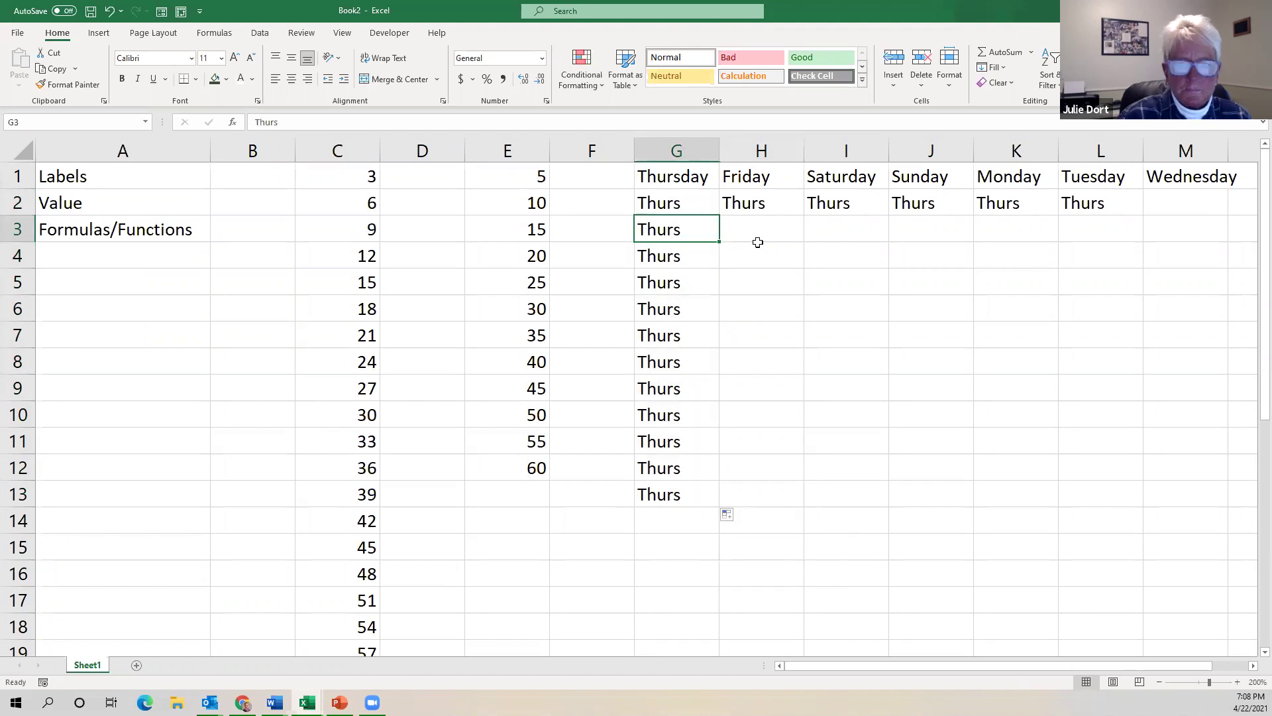
double_click(693, 227)
key(BackSpace)
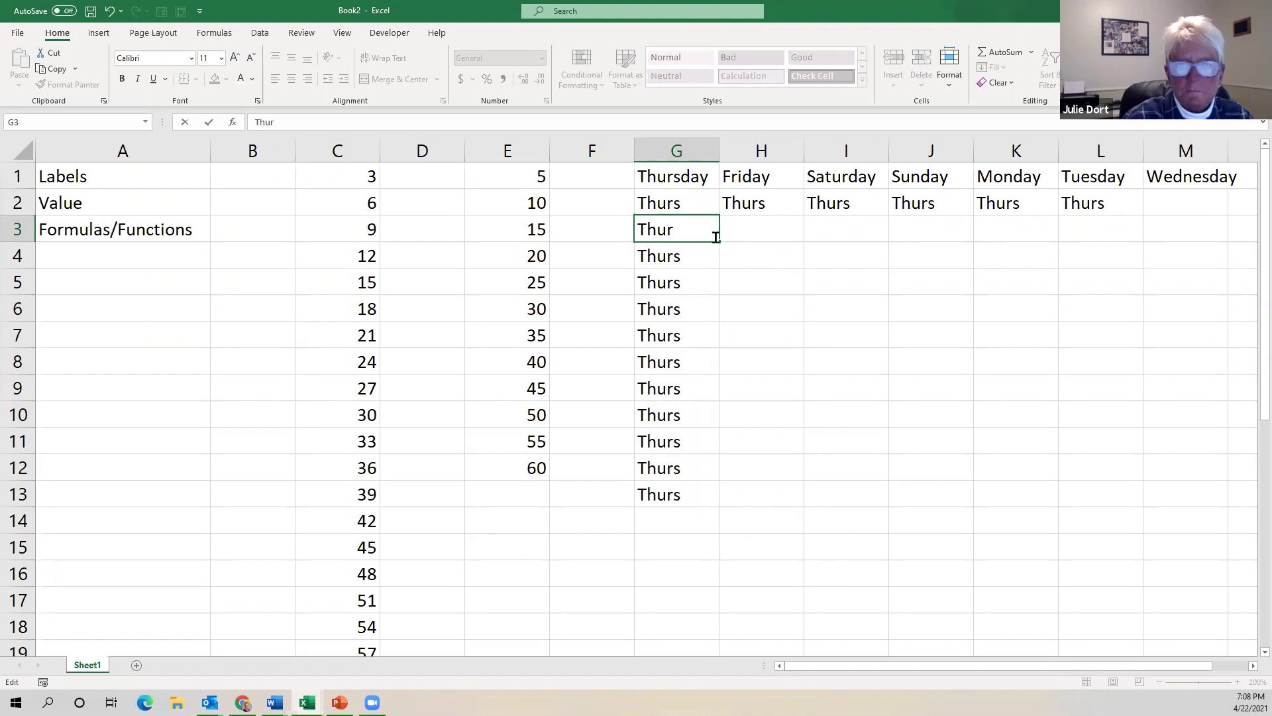
drag(721, 242, 670, 225)
Try out selecting the G3:G14 and G3:H16 ranges, ending on cell H3.
click(692, 229)
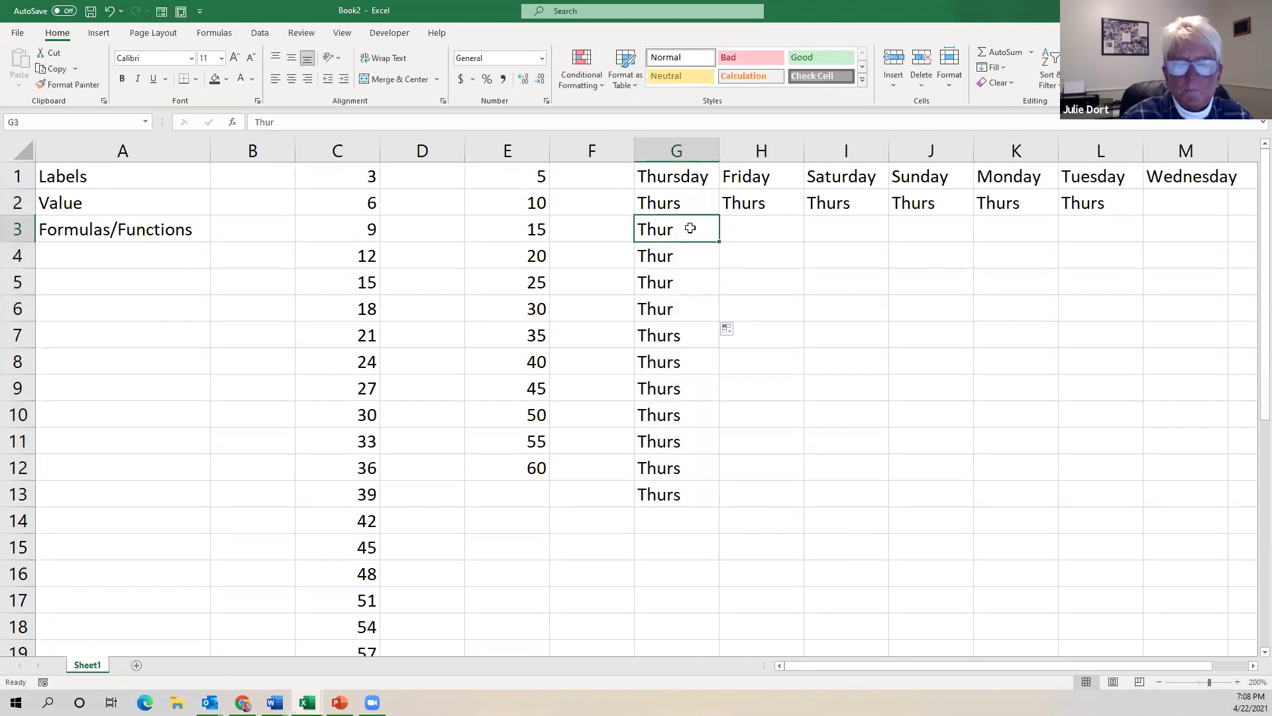
shift+click(679, 499)
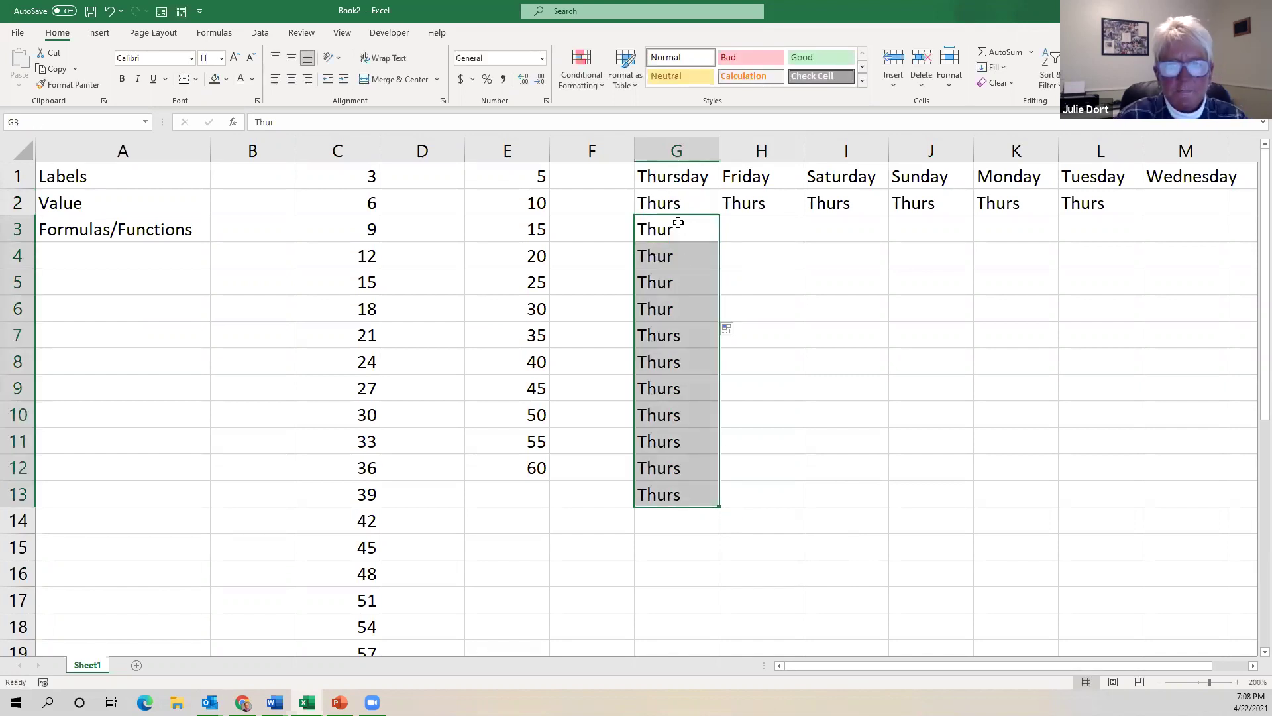
click(801, 247)
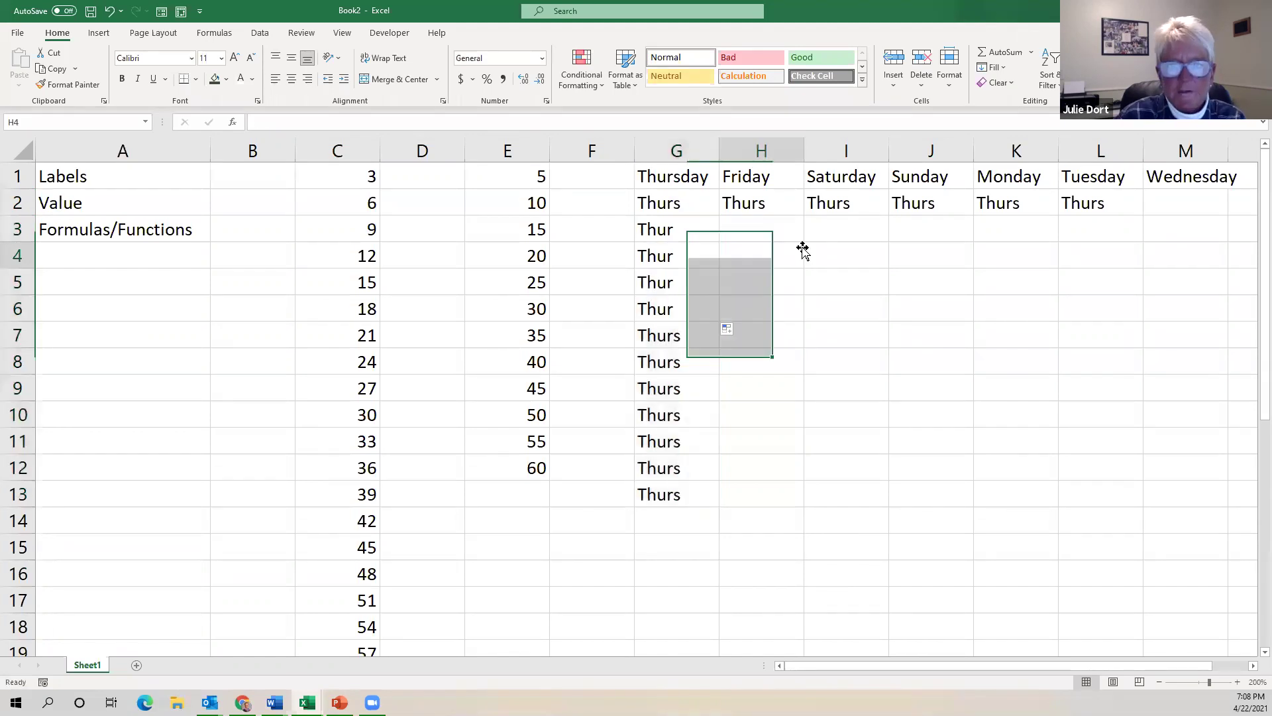
drag(674, 228, 685, 524)
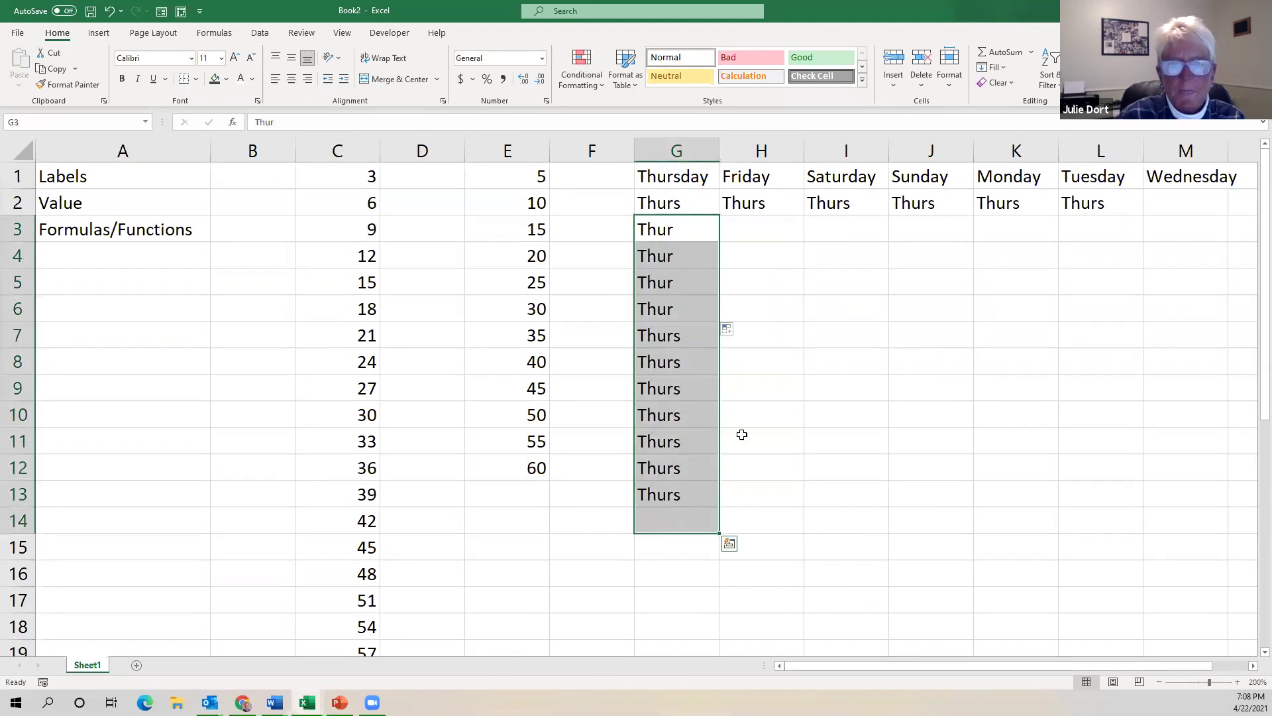
drag(666, 231, 689, 498)
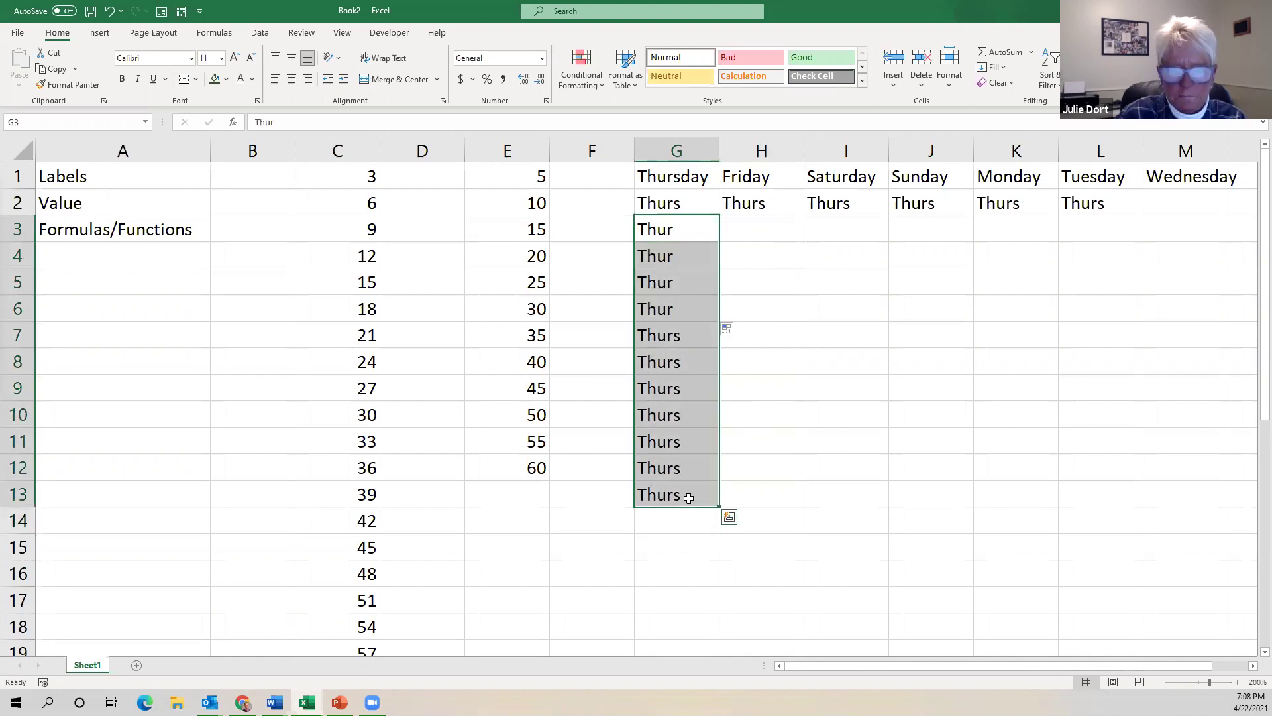
click(754, 390)
click(670, 230)
click(764, 233)
drag(690, 233, 674, 494)
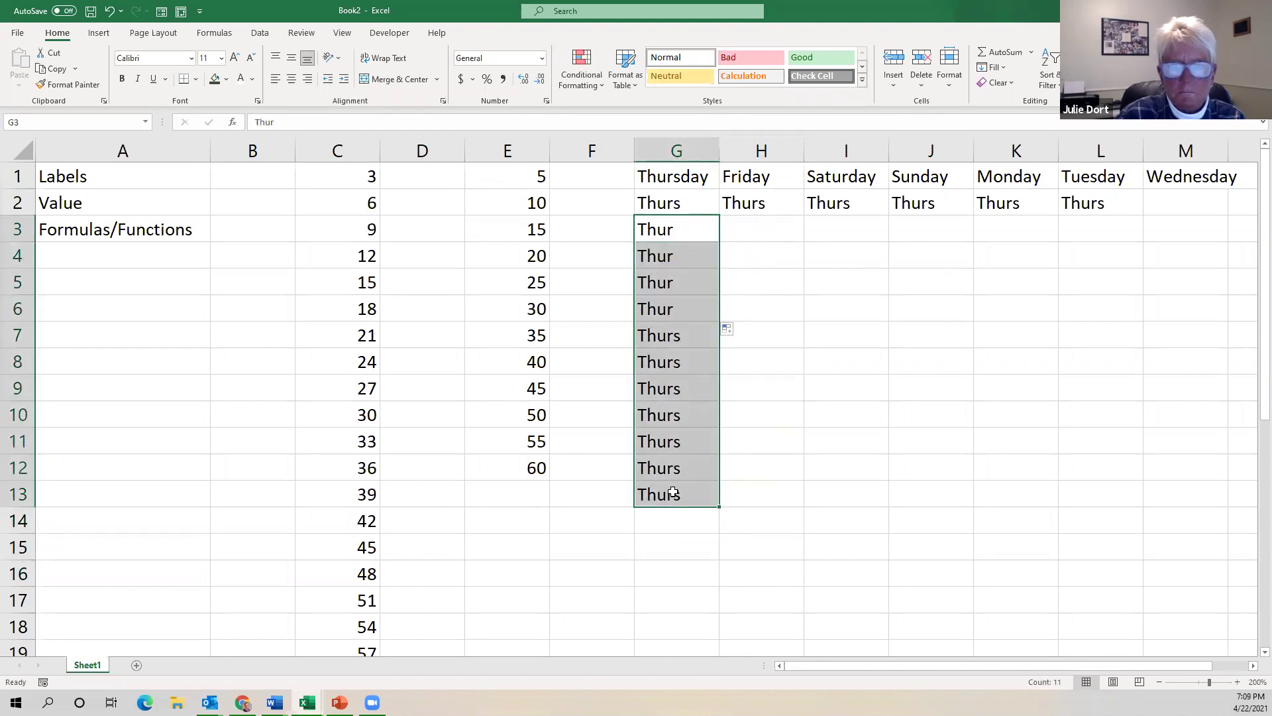
click(836, 392)
click(741, 234)
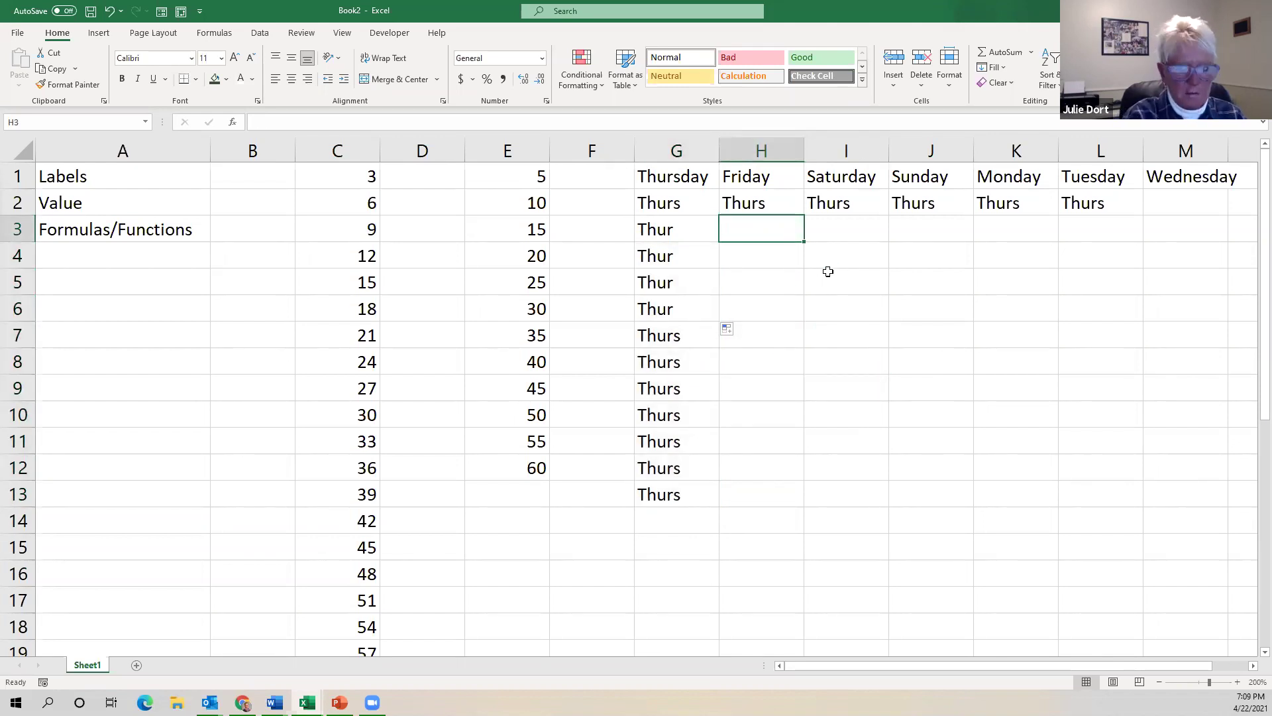
Type Sat in H3 and fill the weekday series down to Tue in H13.
double_click(768, 231)
text(Sat)
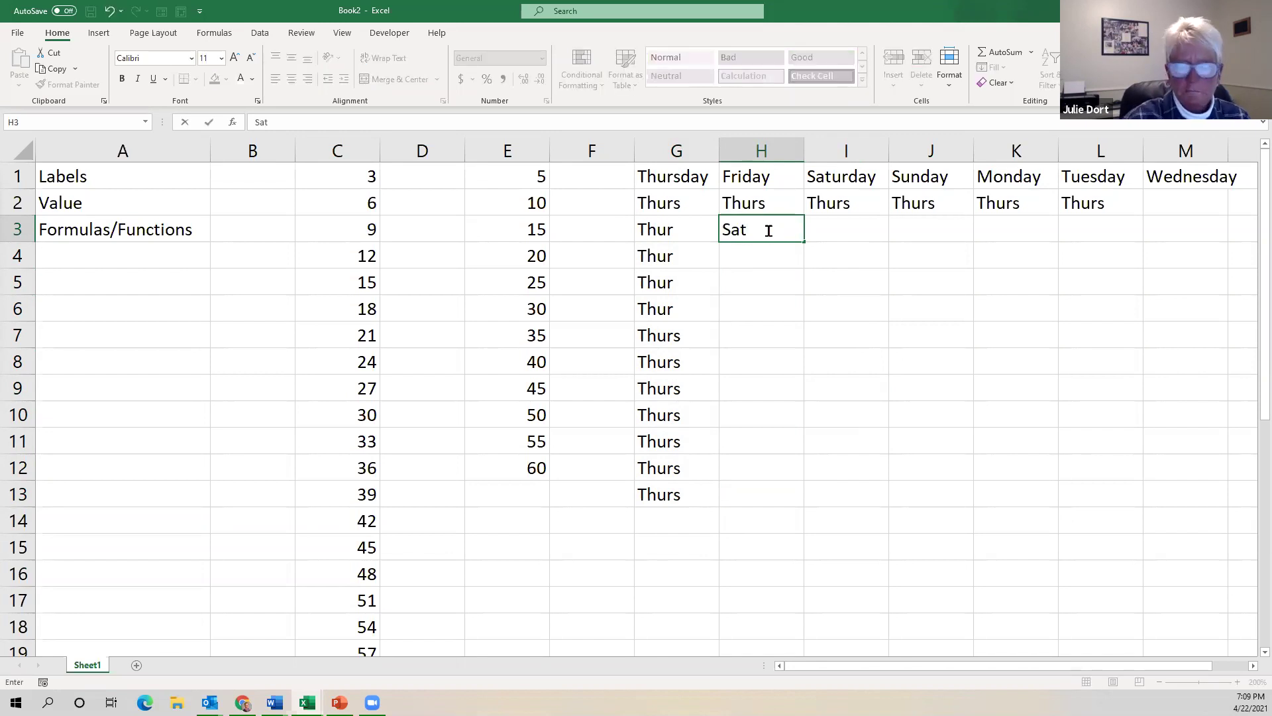
drag(805, 239, 800, 450)
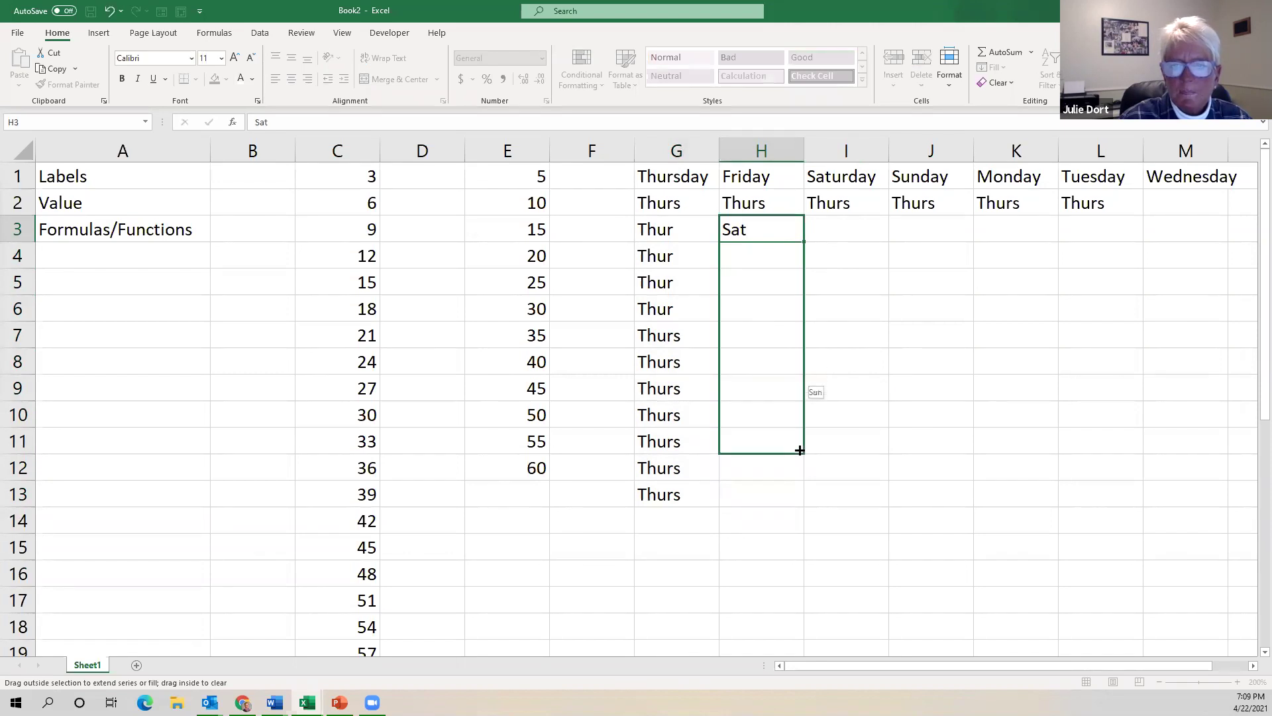
drag(810, 507, 810, 507)
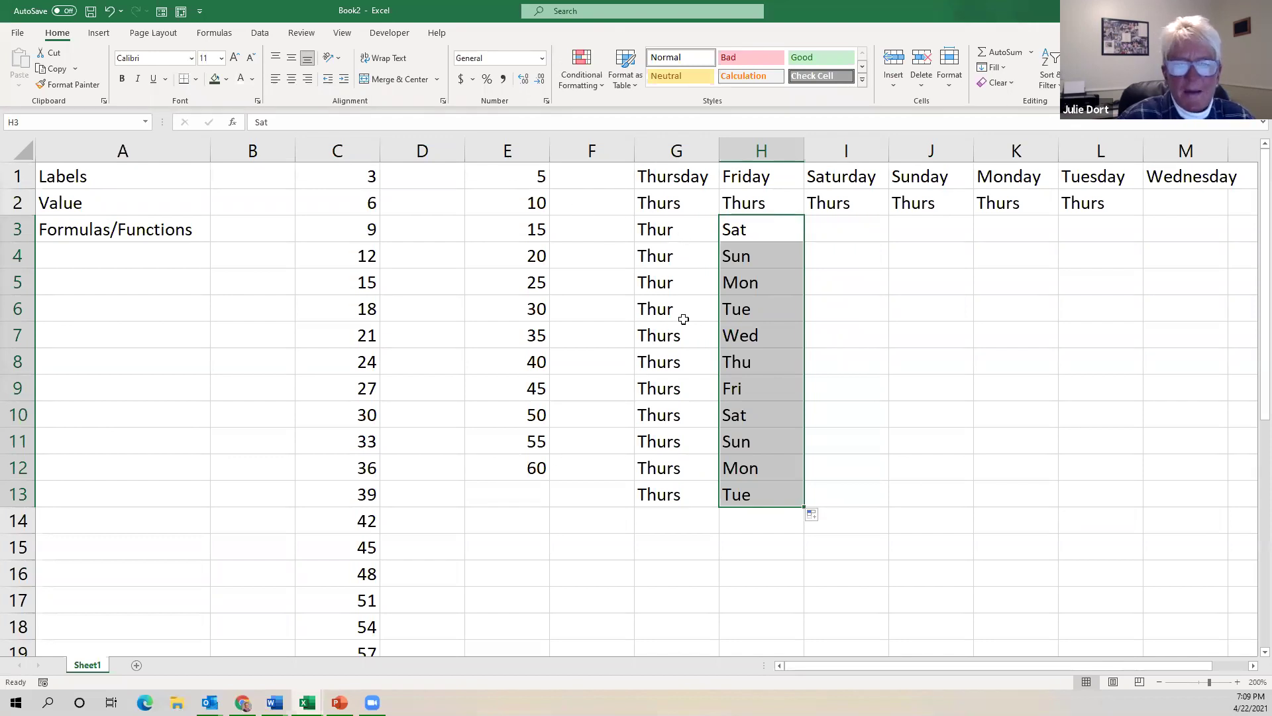
Clear the contents of G3:G13 and reselect H3.
drag(683, 319, 690, 403)
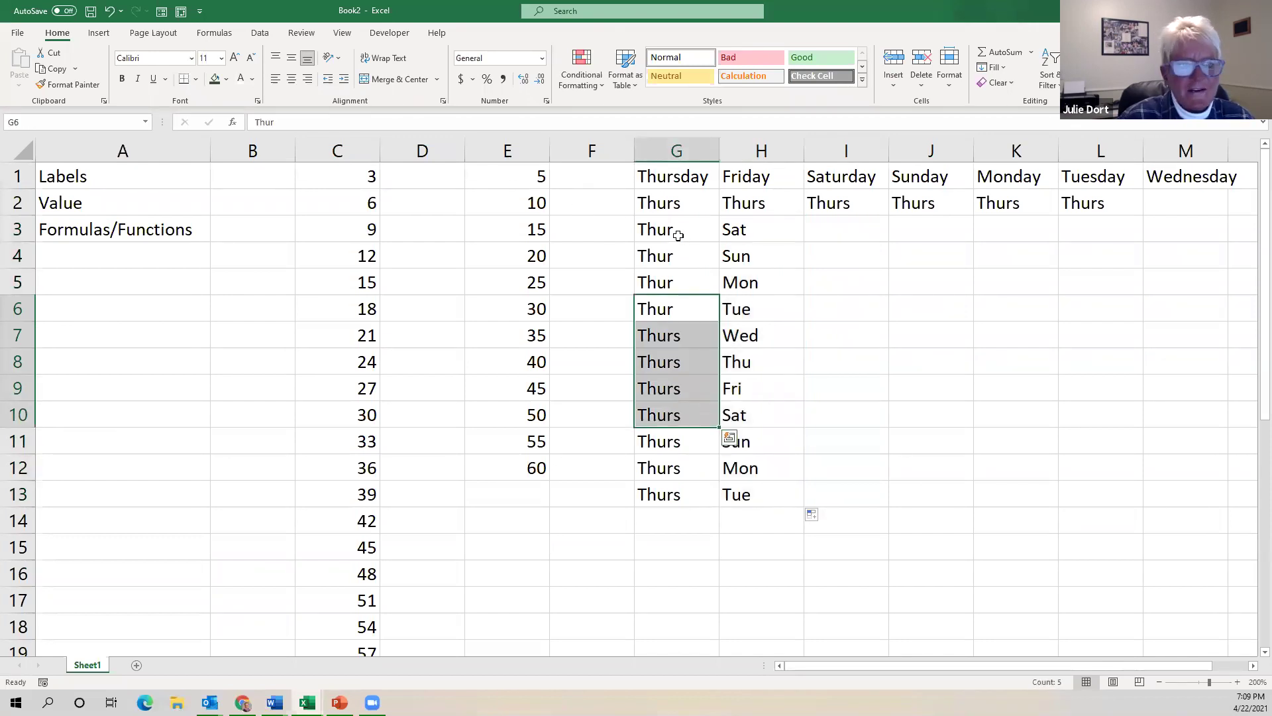
drag(675, 232, 682, 486)
key(Delete)
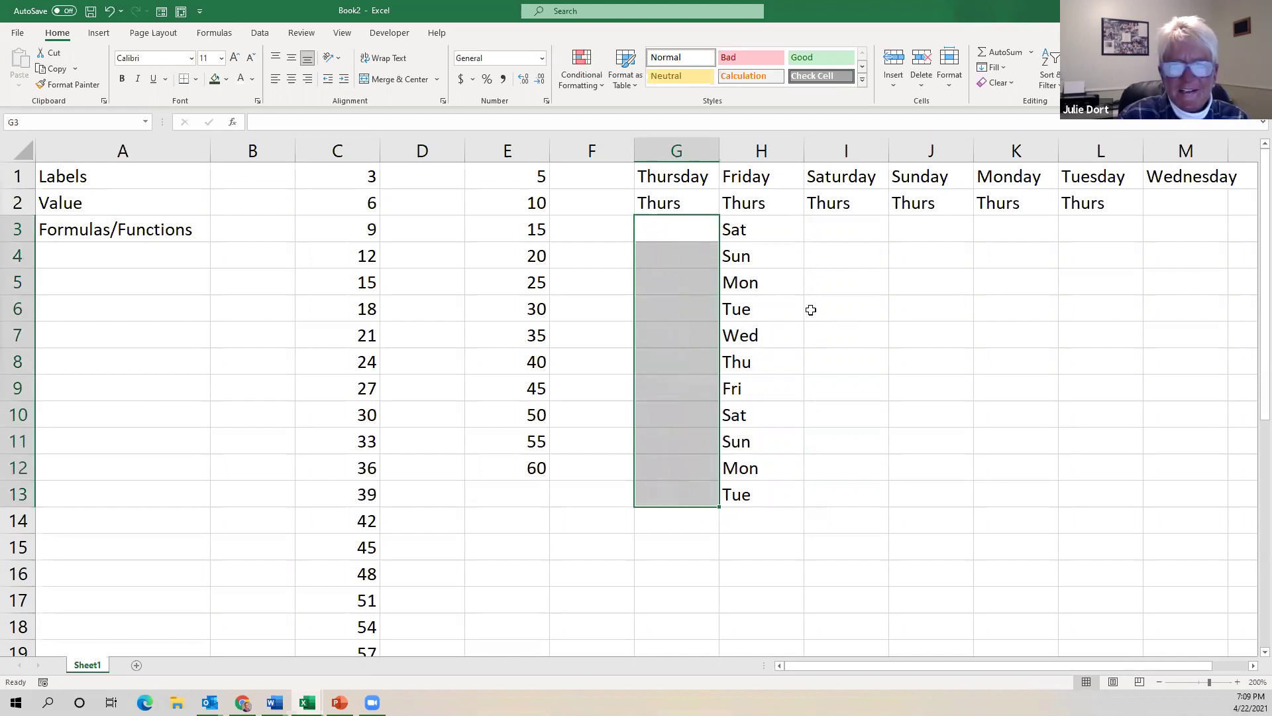
click(773, 230)
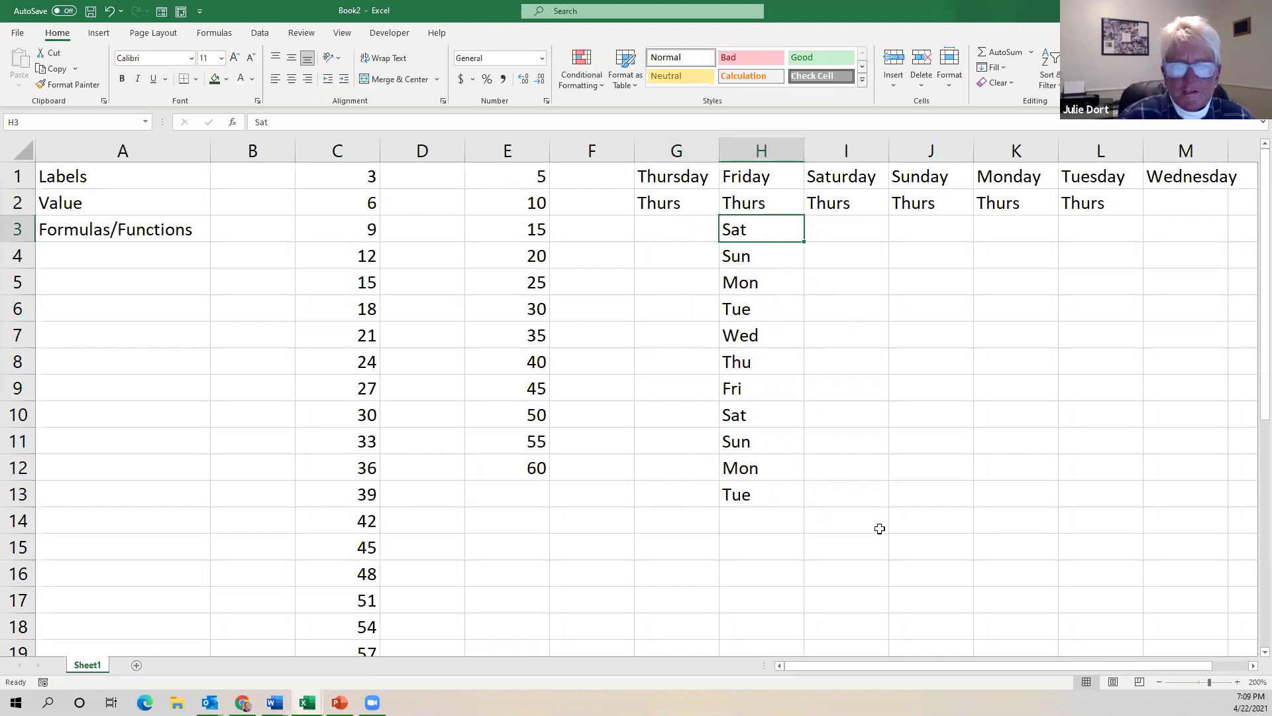
Type April in G16 and fill the months across to October in M16.
scroll(594, 468, down, 2)
click(664, 416)
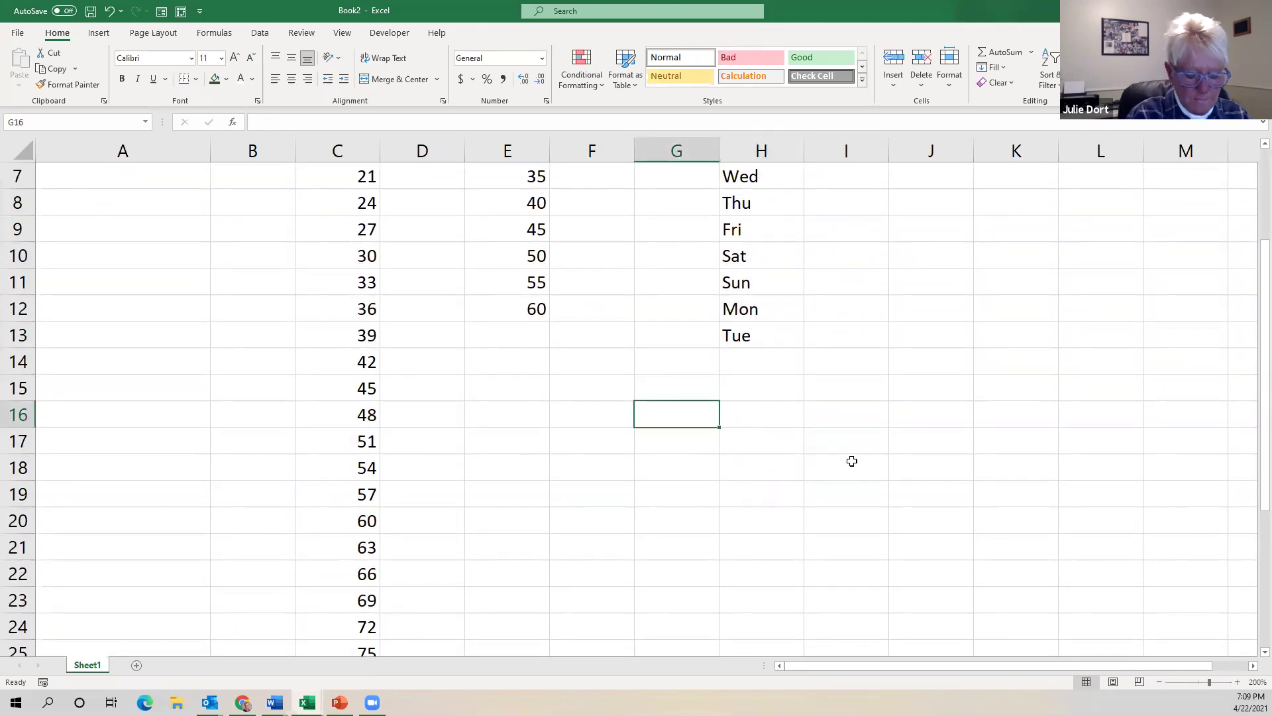
text(April)
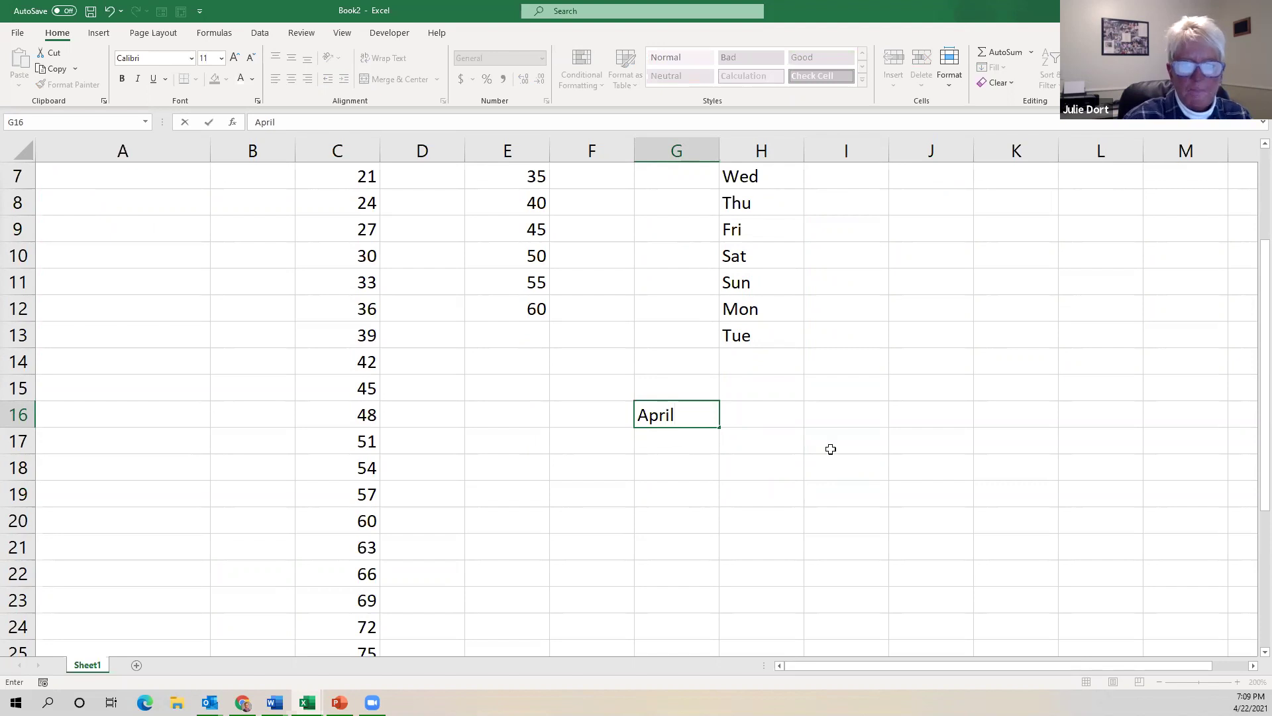
drag(720, 428, 766, 425)
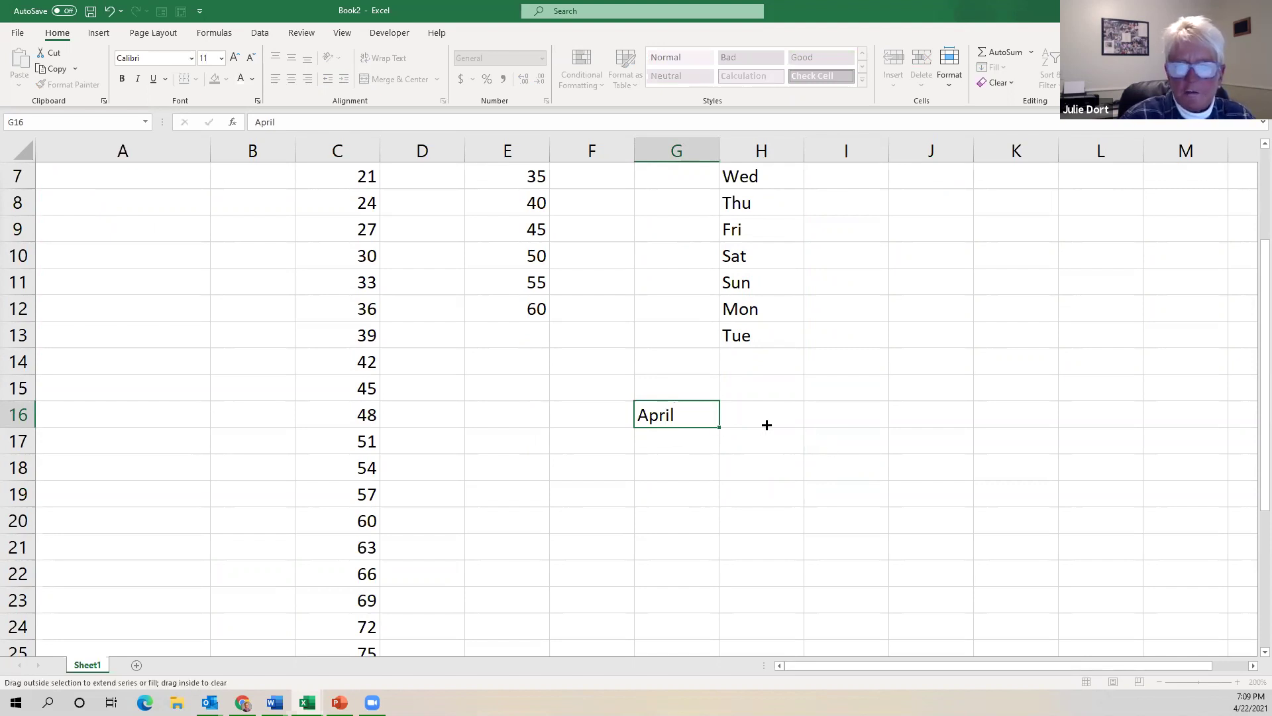
drag(1153, 419, 1209, 422)
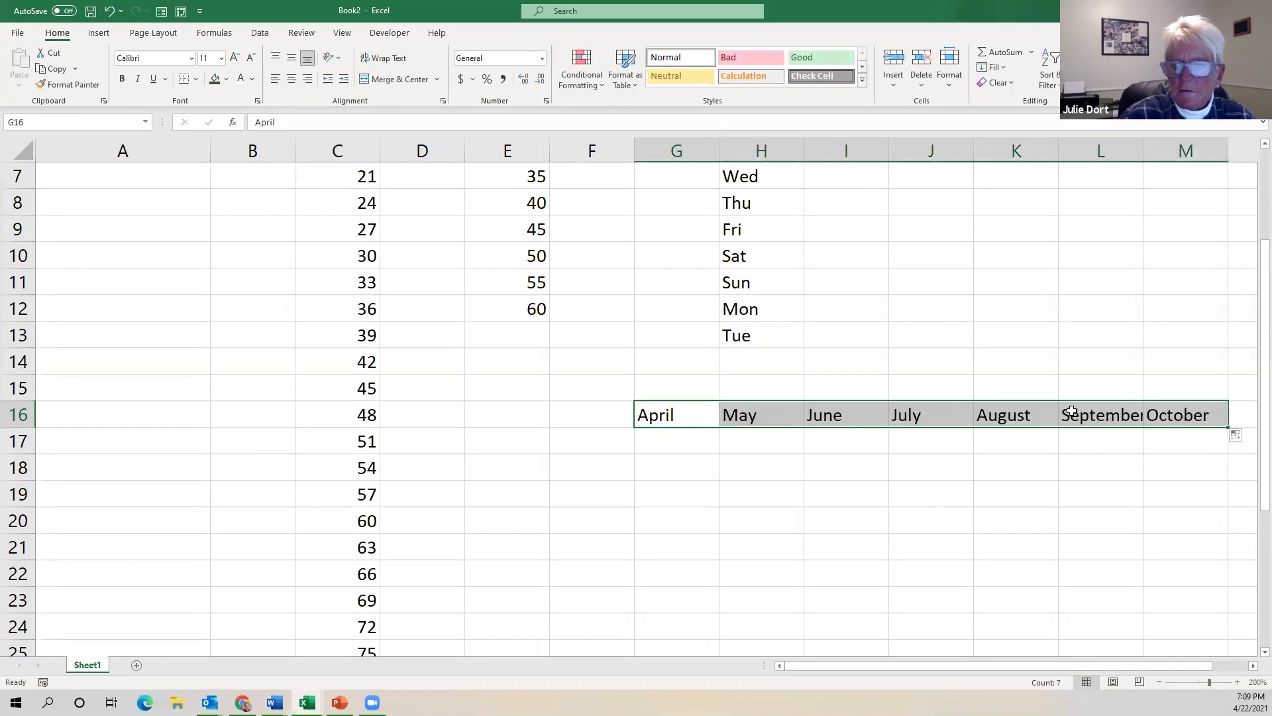
click(849, 351)
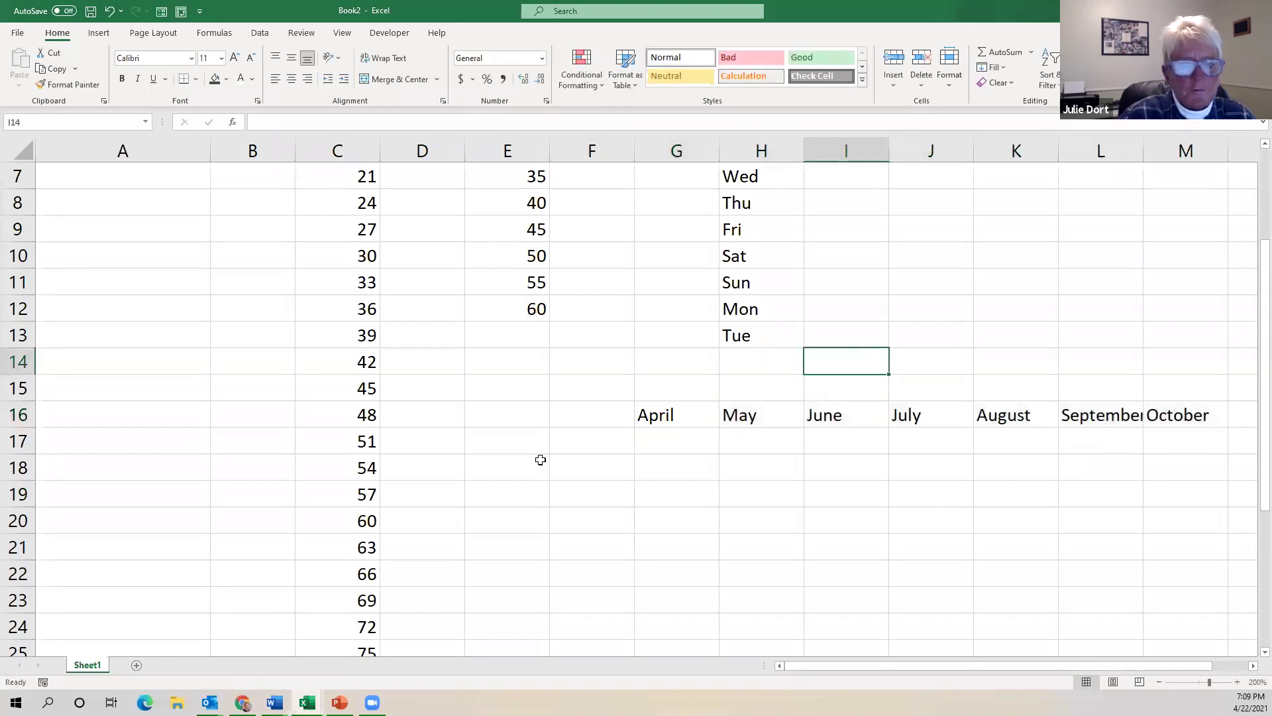
scroll(539, 457, up, 2)
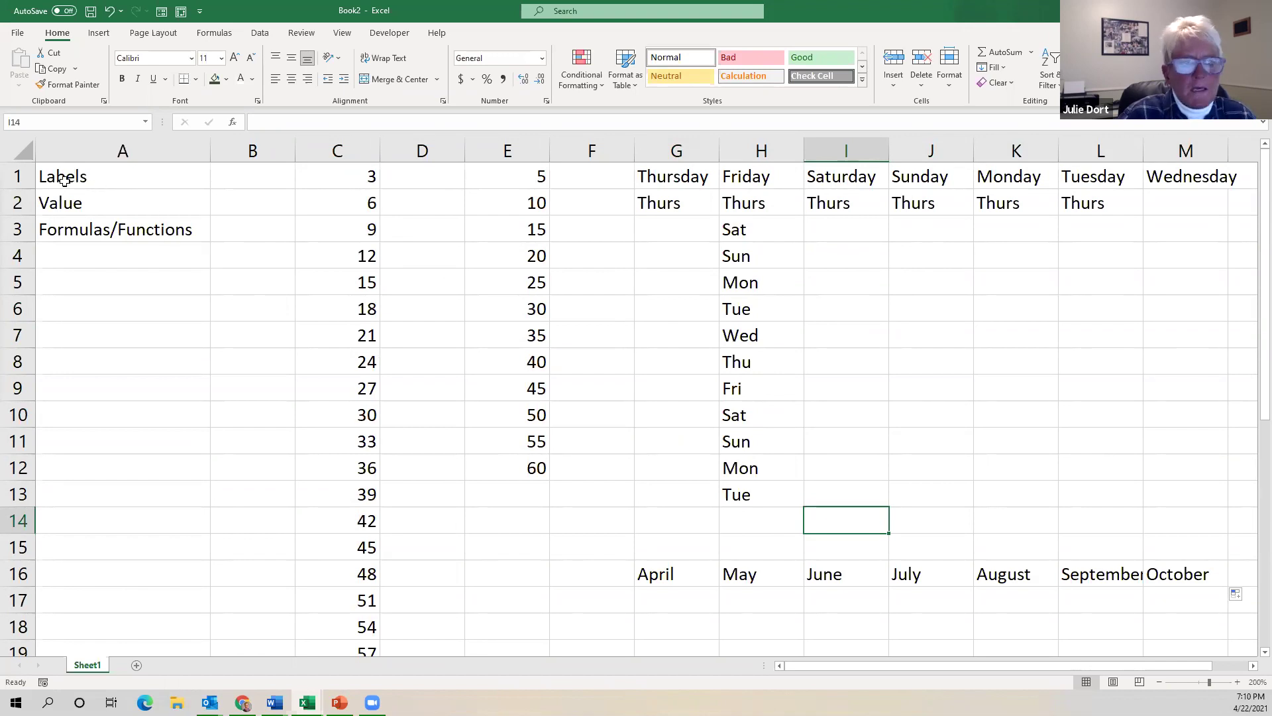
Select the whole Book2 worksheet and delete all its practice data.
mouse_move(64, 176)
mouse_down()
mouse_move(241, 209)
mouse_move(1240, 270)
mouse_move(1216, 568)
mouse_up()
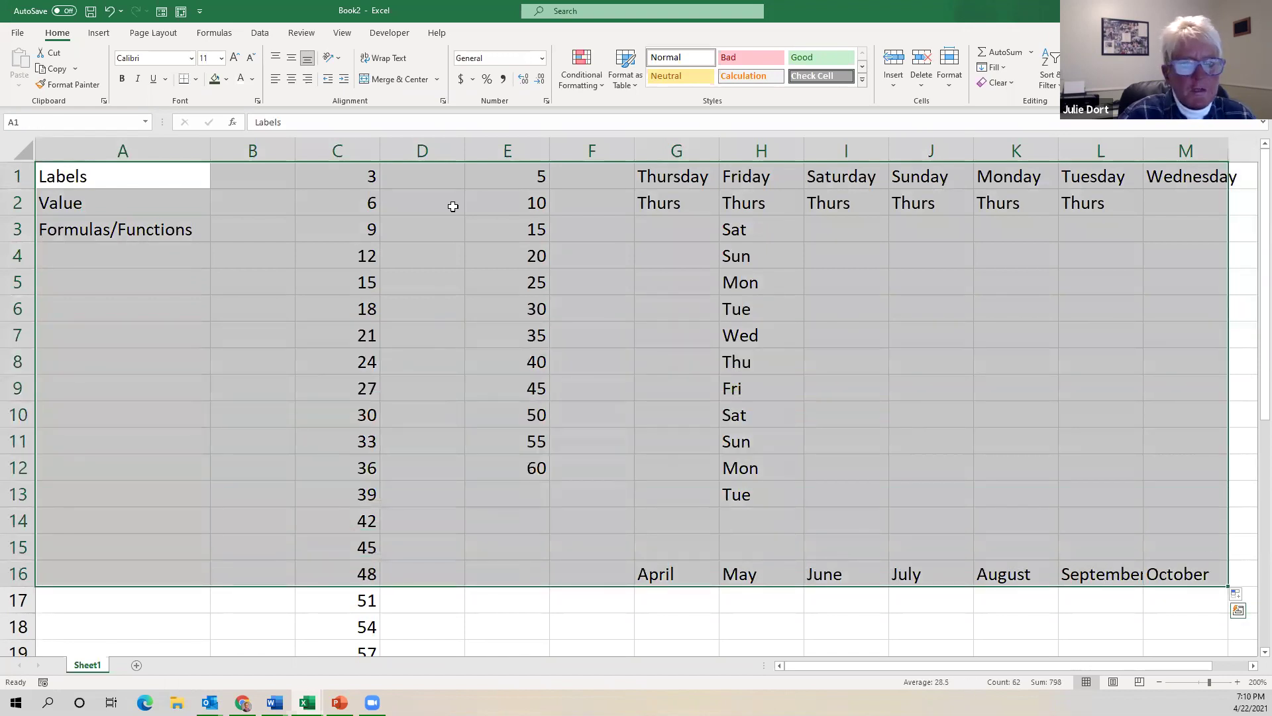
click(453, 207)
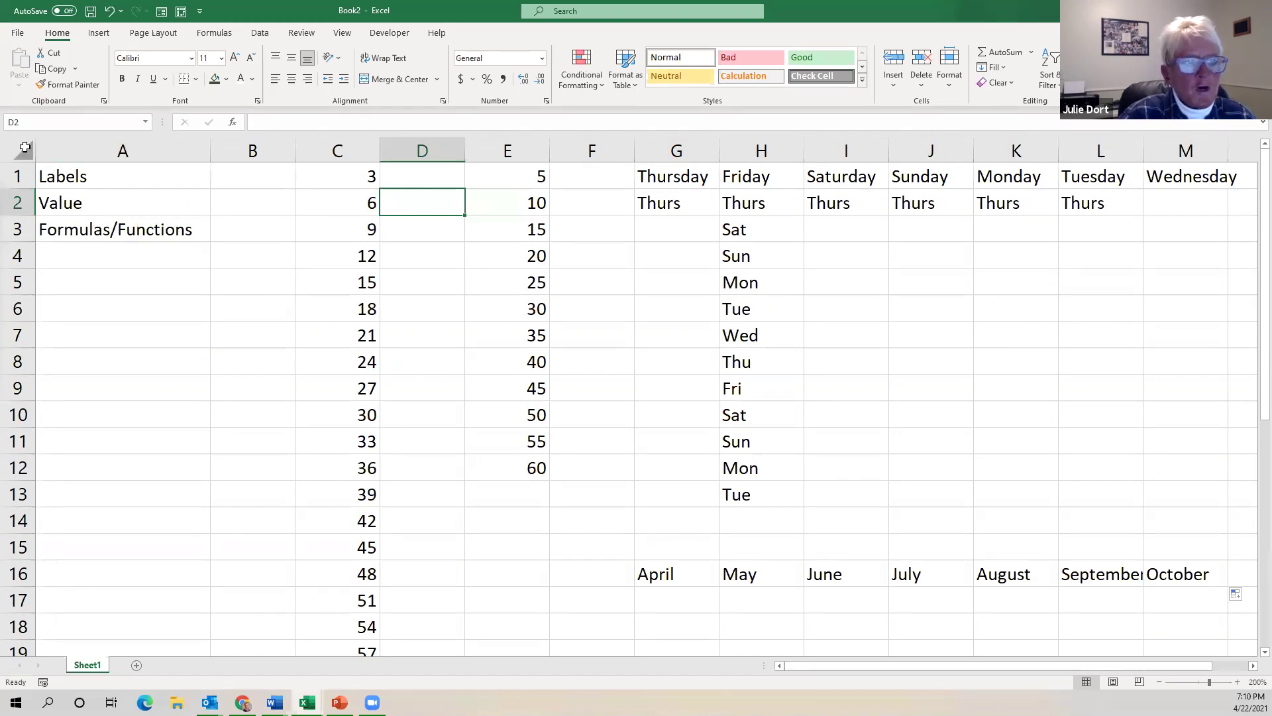
click(25, 147)
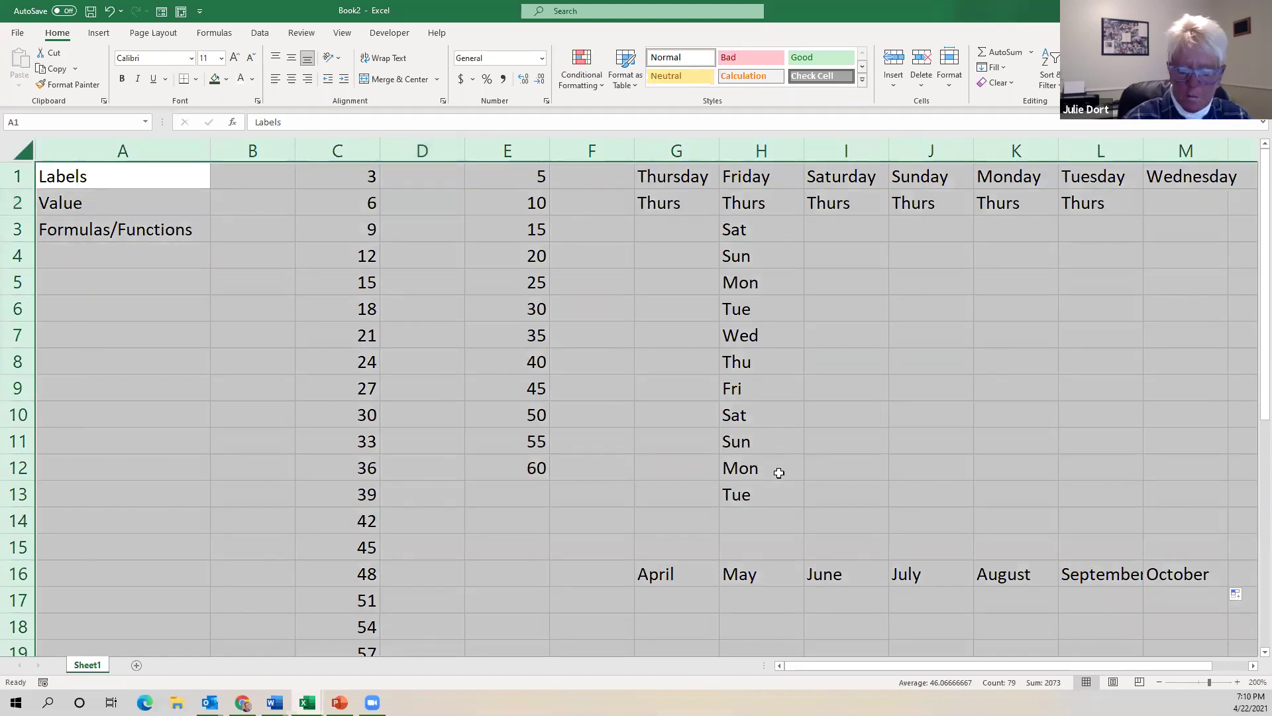
key(Delete)
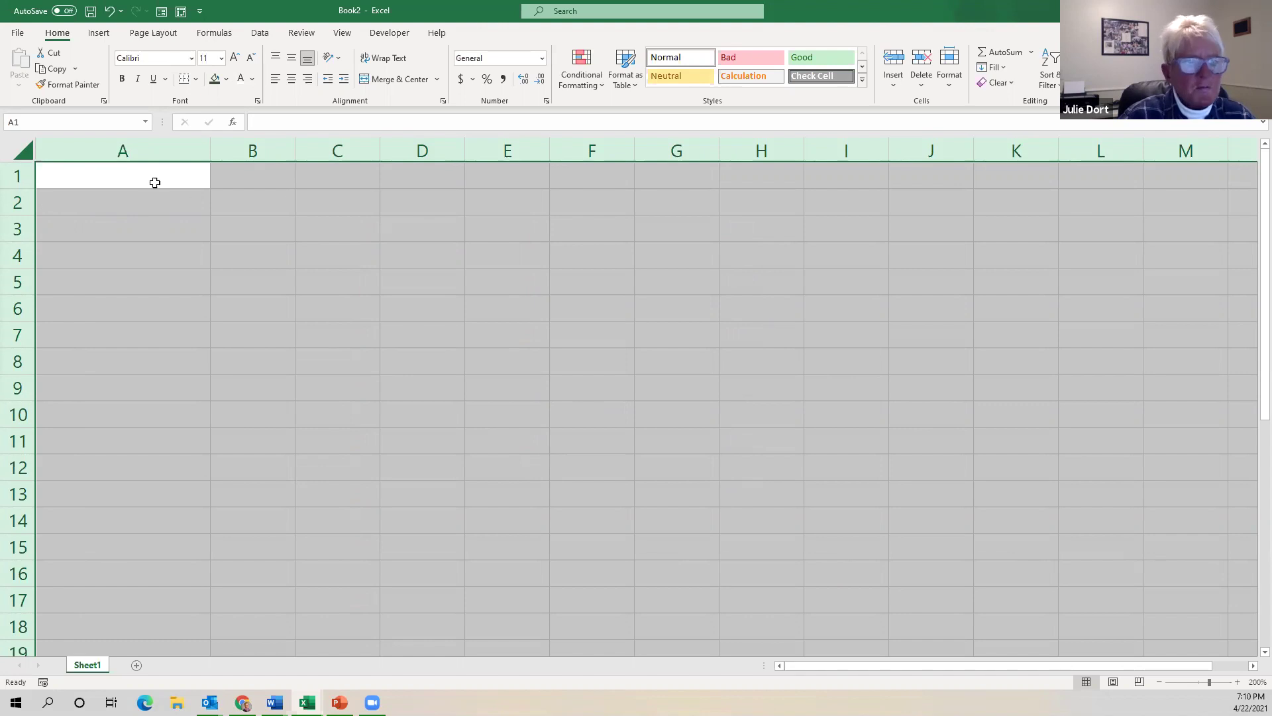
click(153, 181)
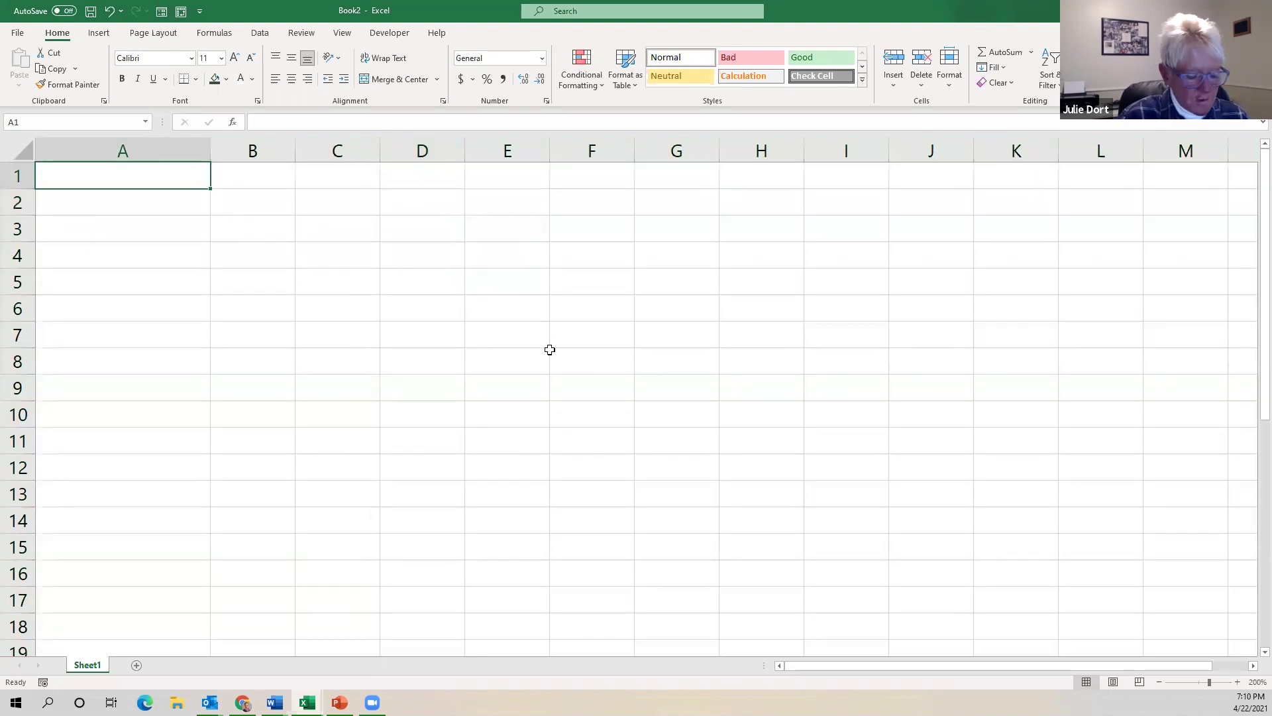
key(ctrl+a)
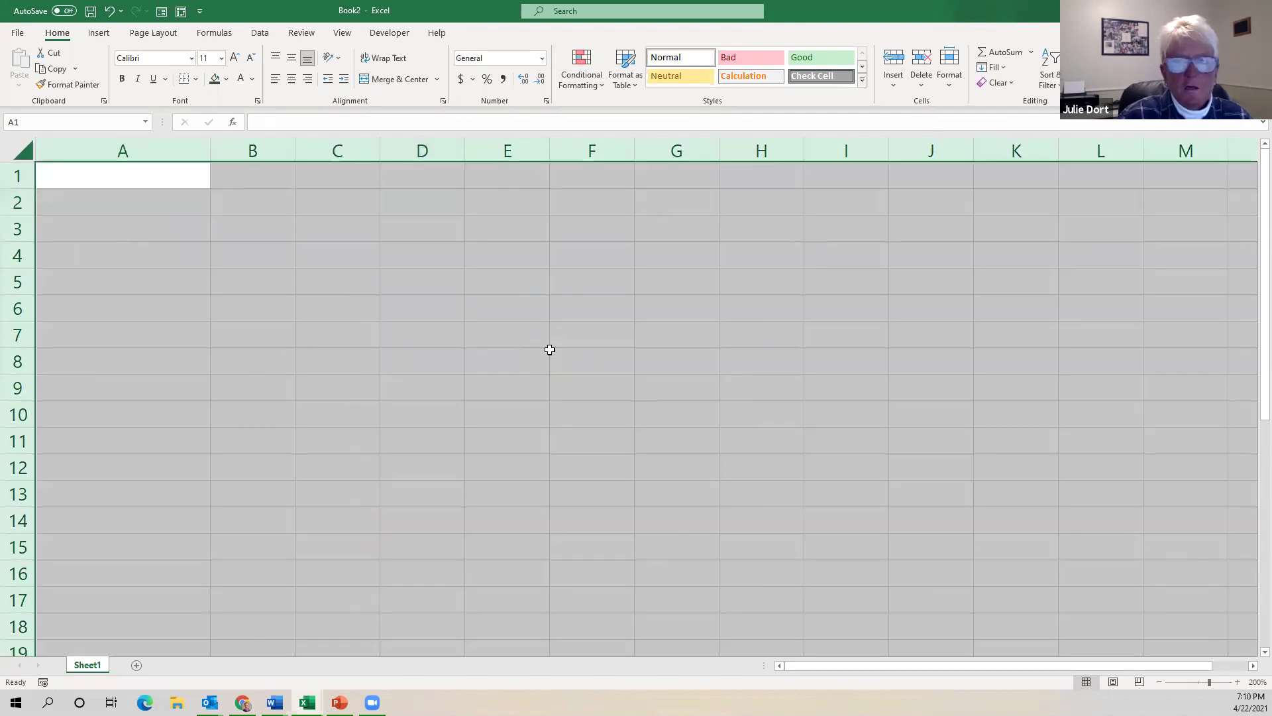
click(156, 184)
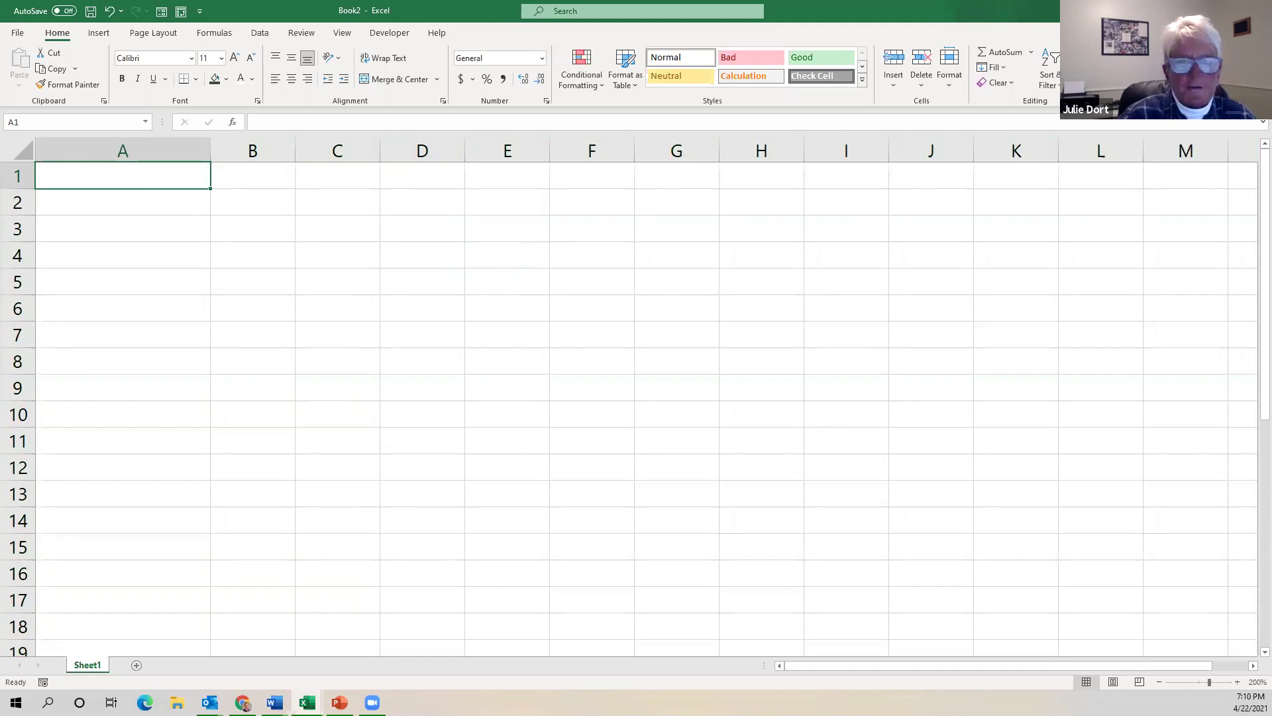
Switch to the Profit_Loss Template.xlsx workbook from the taskbar.
key(alt+Tab)
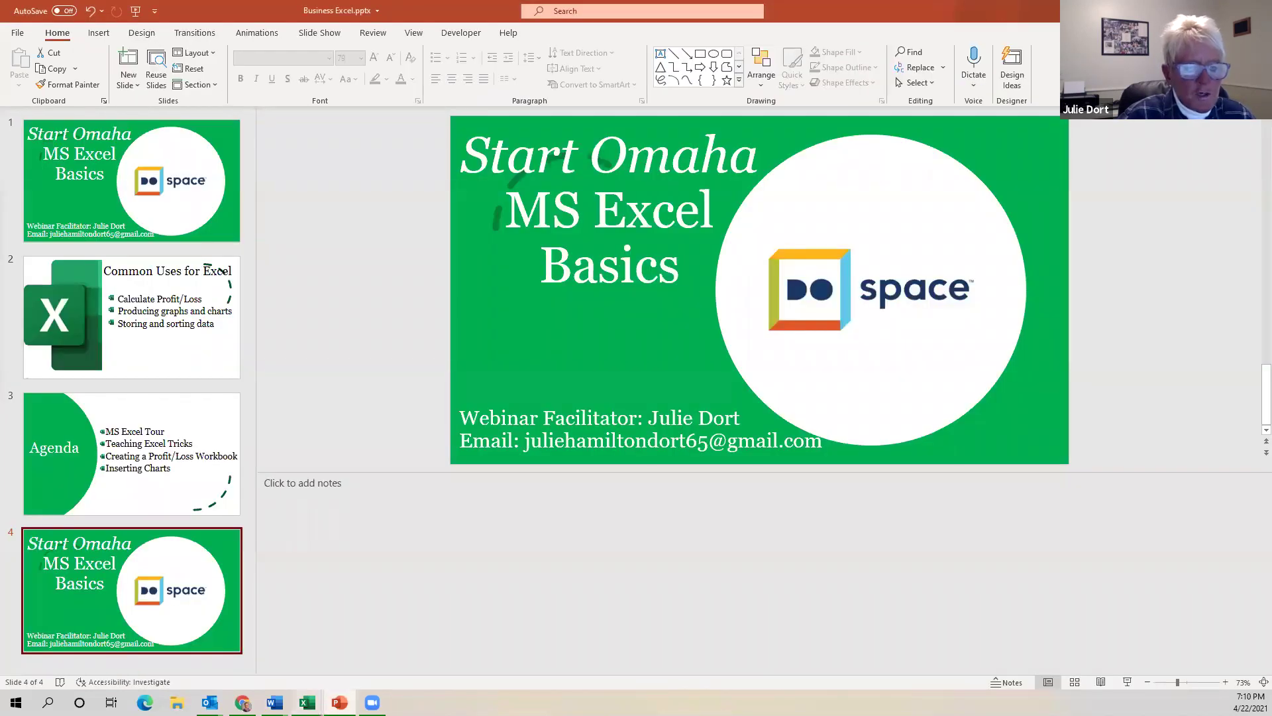
mouse_move(307, 702)
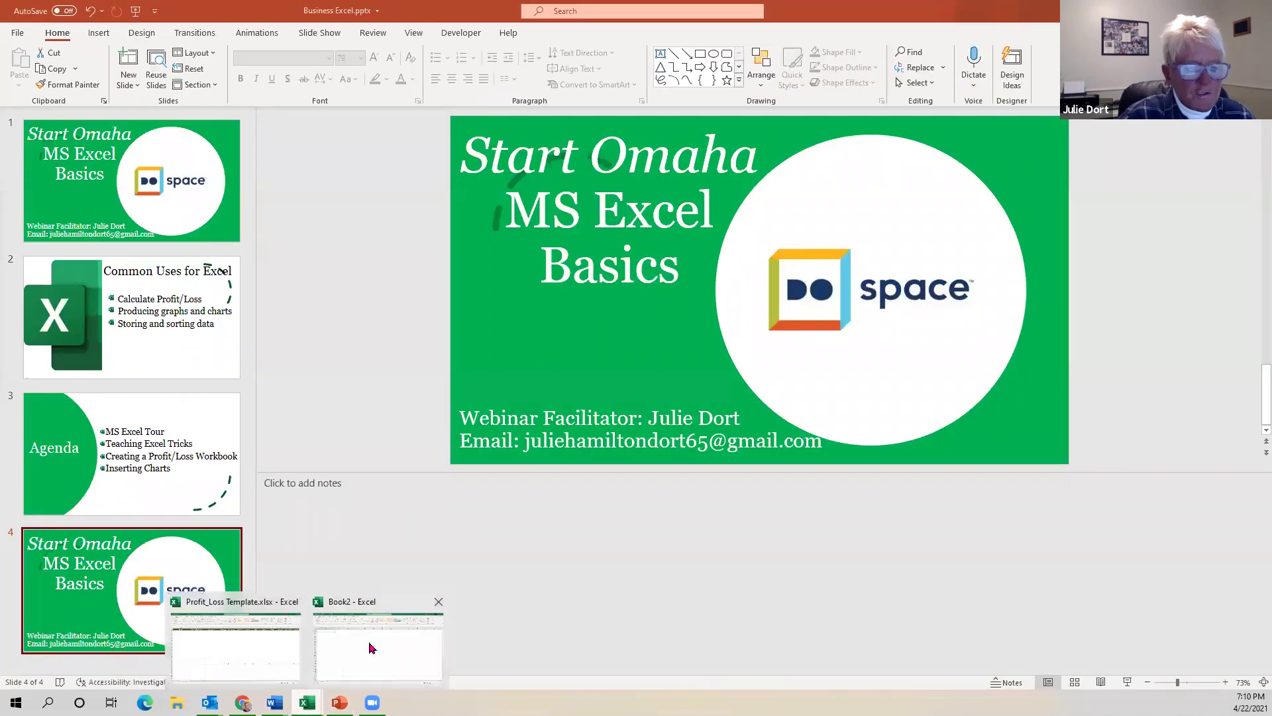
click(245, 651)
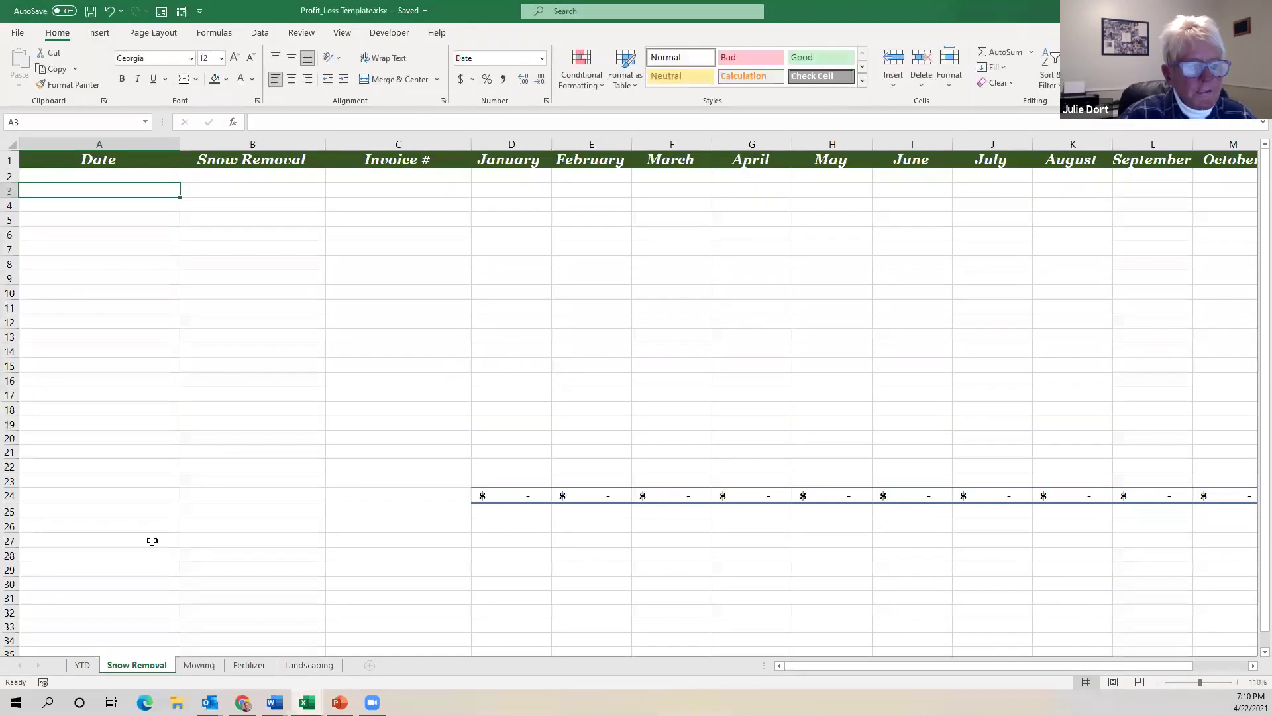
click(82, 666)
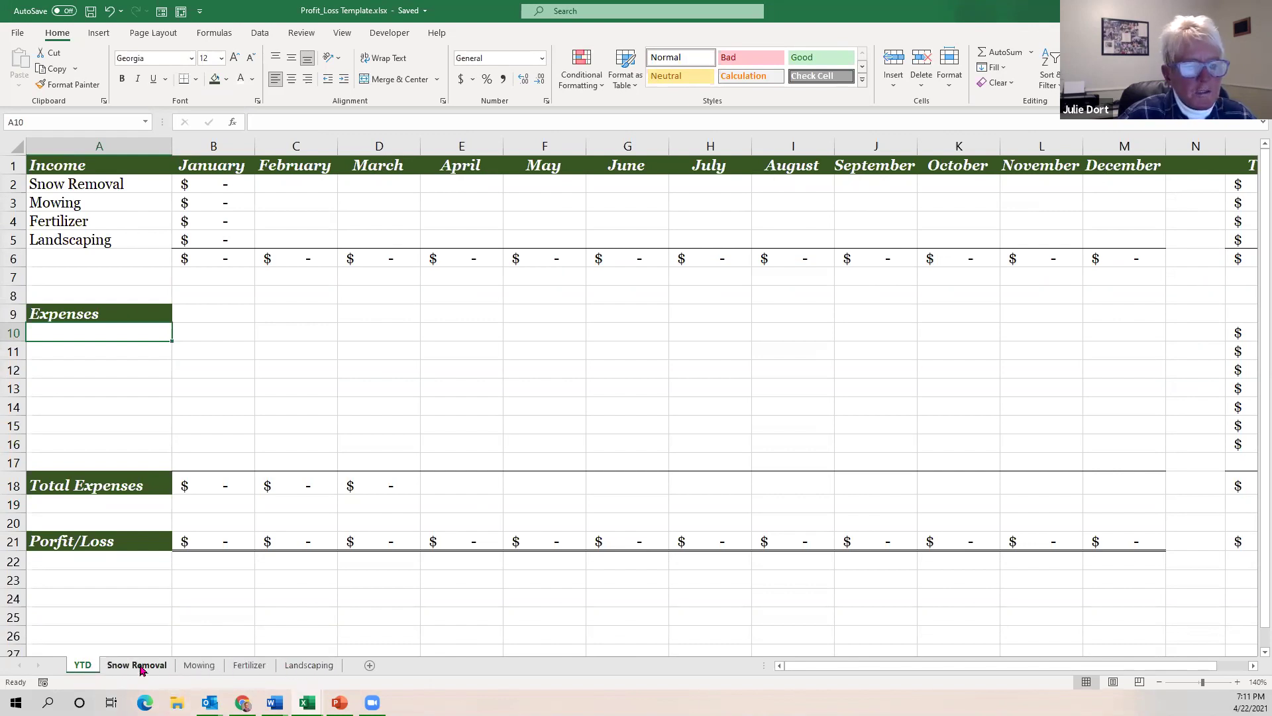
click(140, 665)
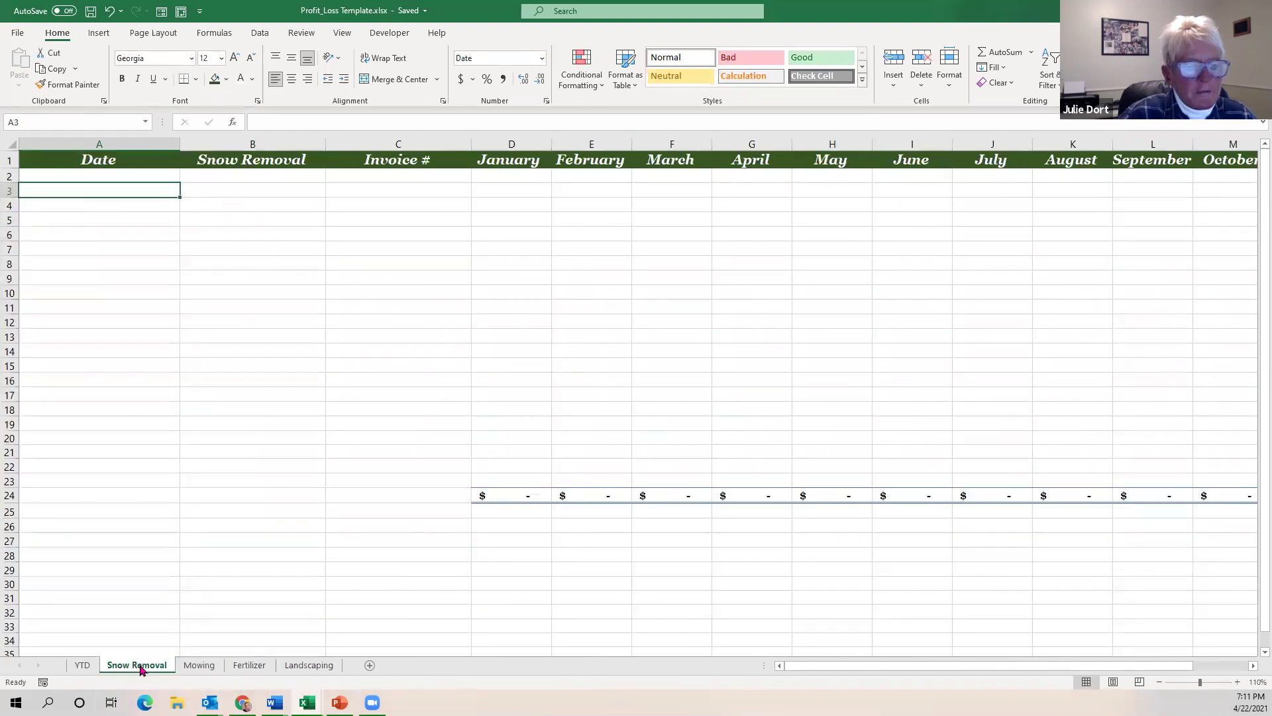
click(200, 665)
click(246, 666)
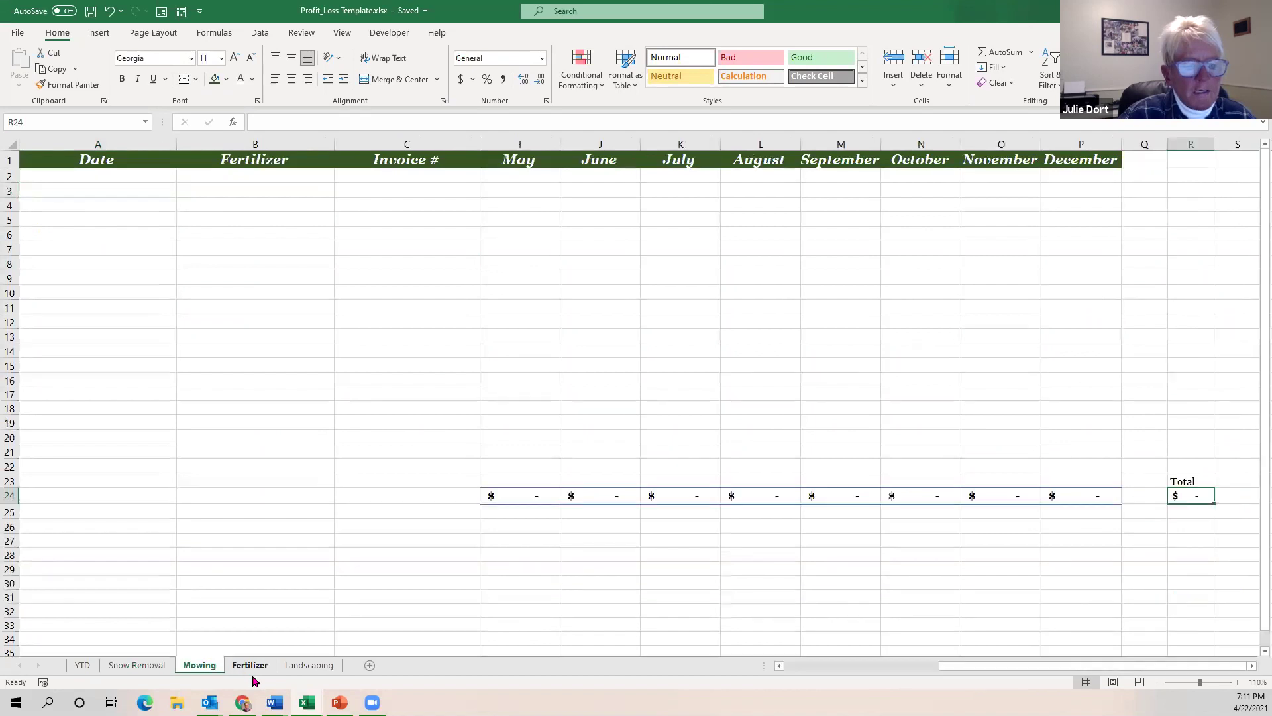
click(297, 666)
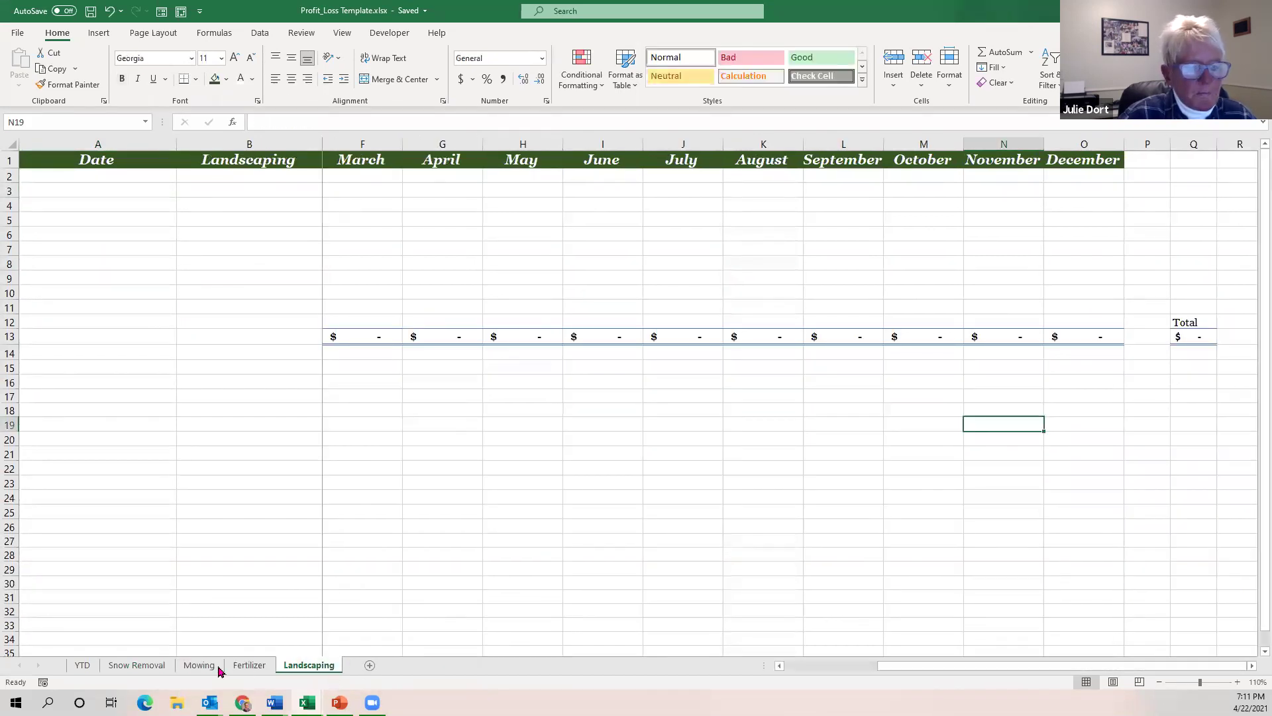
click(155, 667)
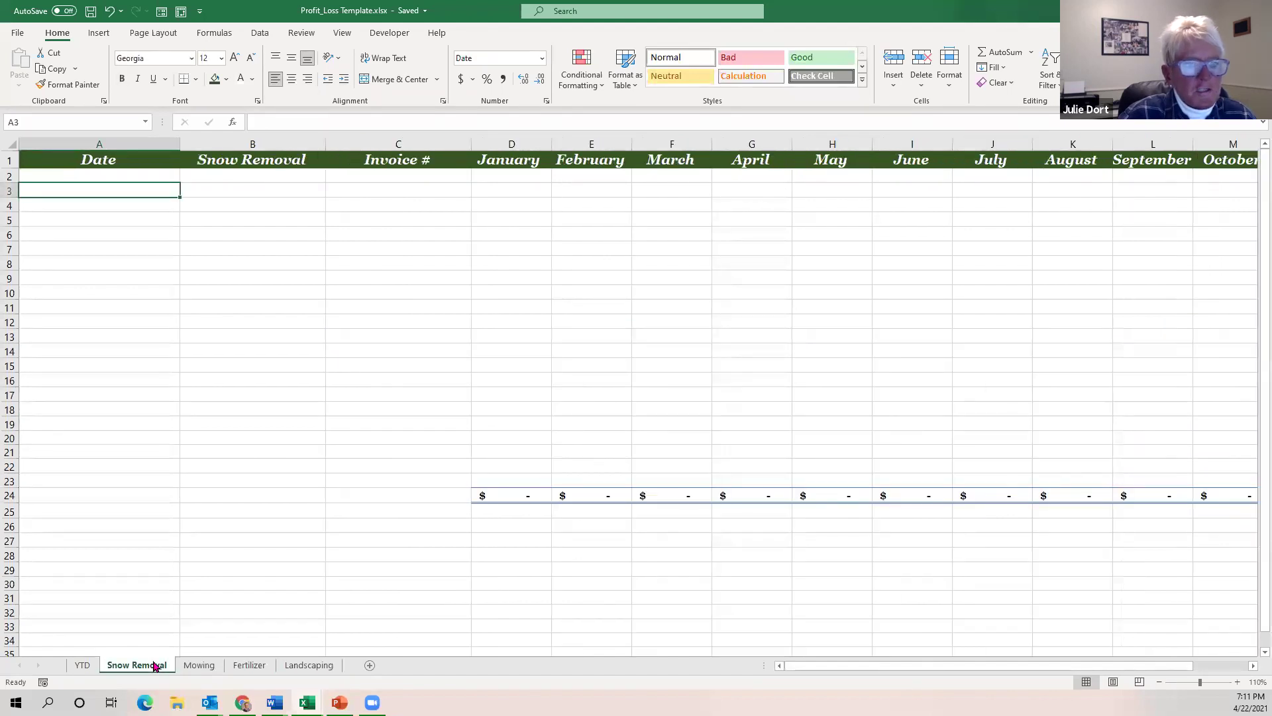
Enter a Jan 1 invoice with the customer name, invoice number and 120 in A2:D2, then check D24's total.
click(133, 177)
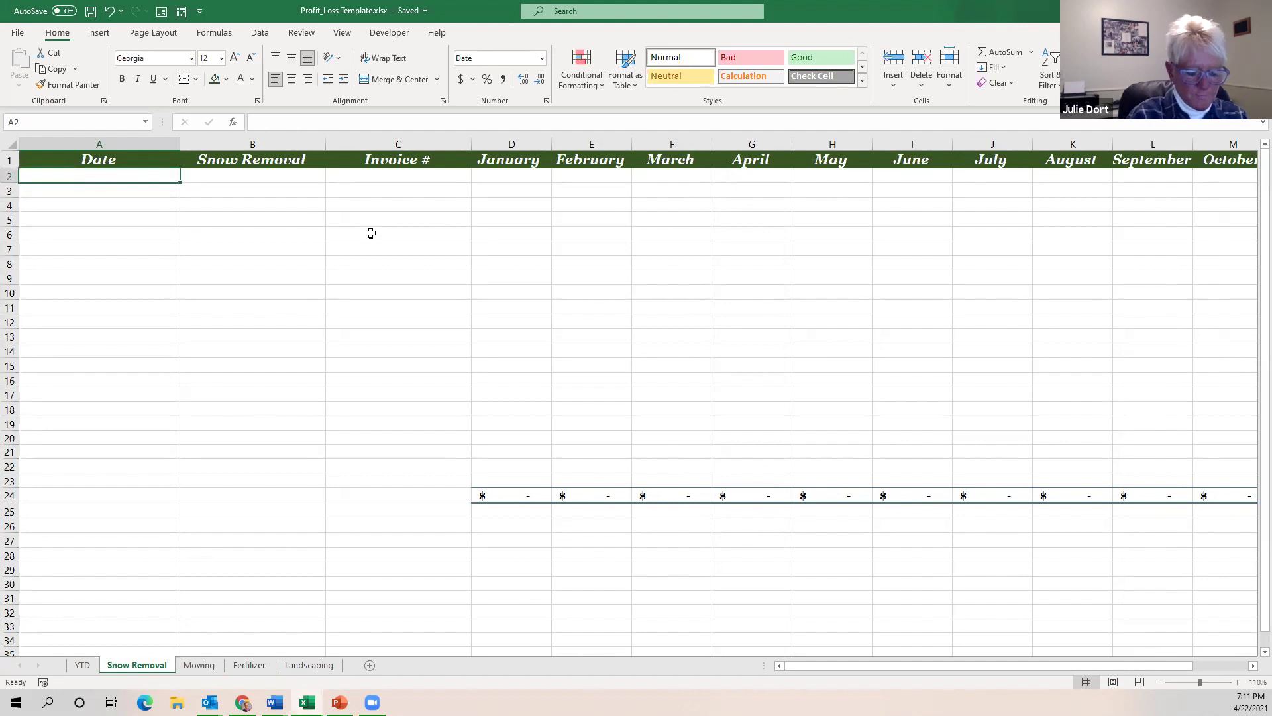
text(Jan)
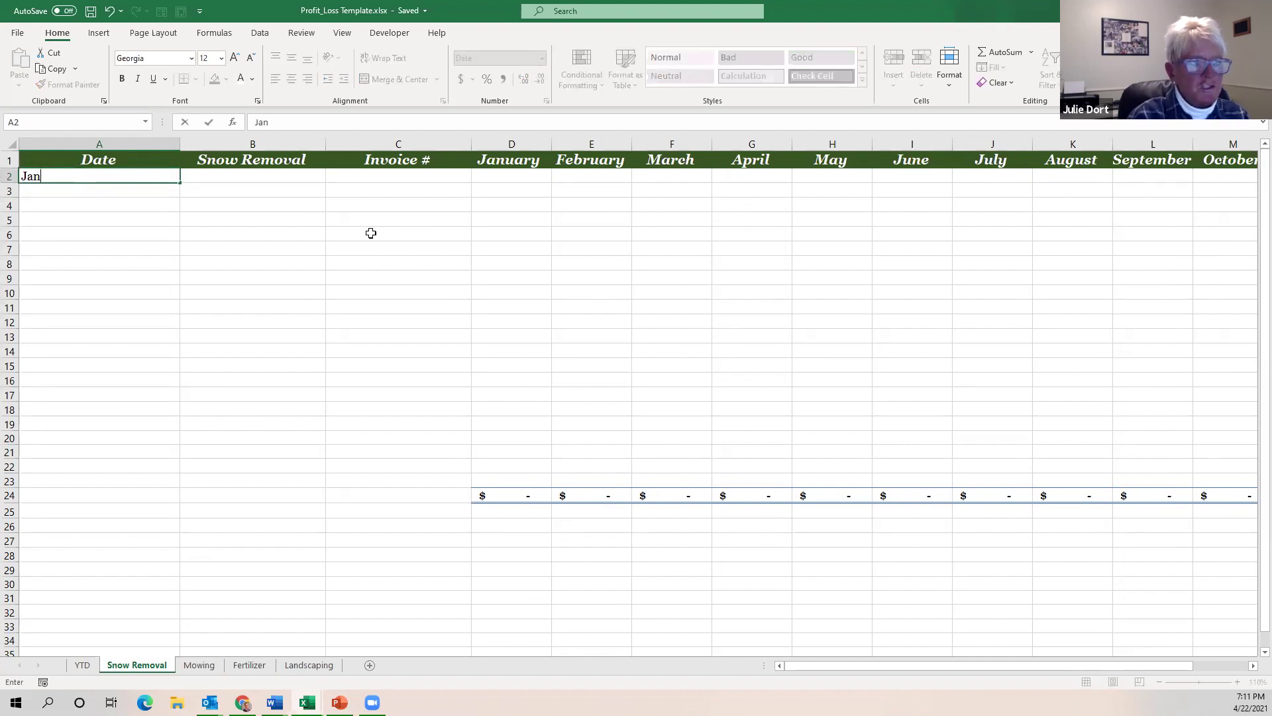
key(Return)
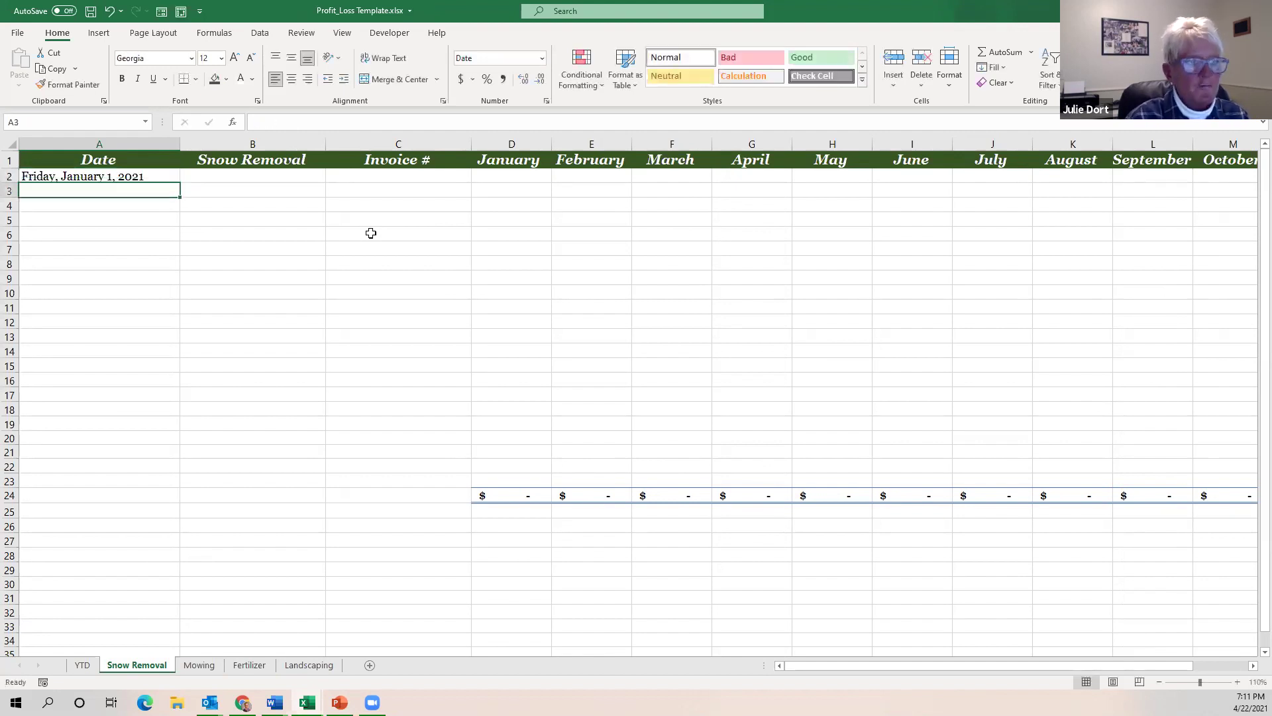
click(255, 175)
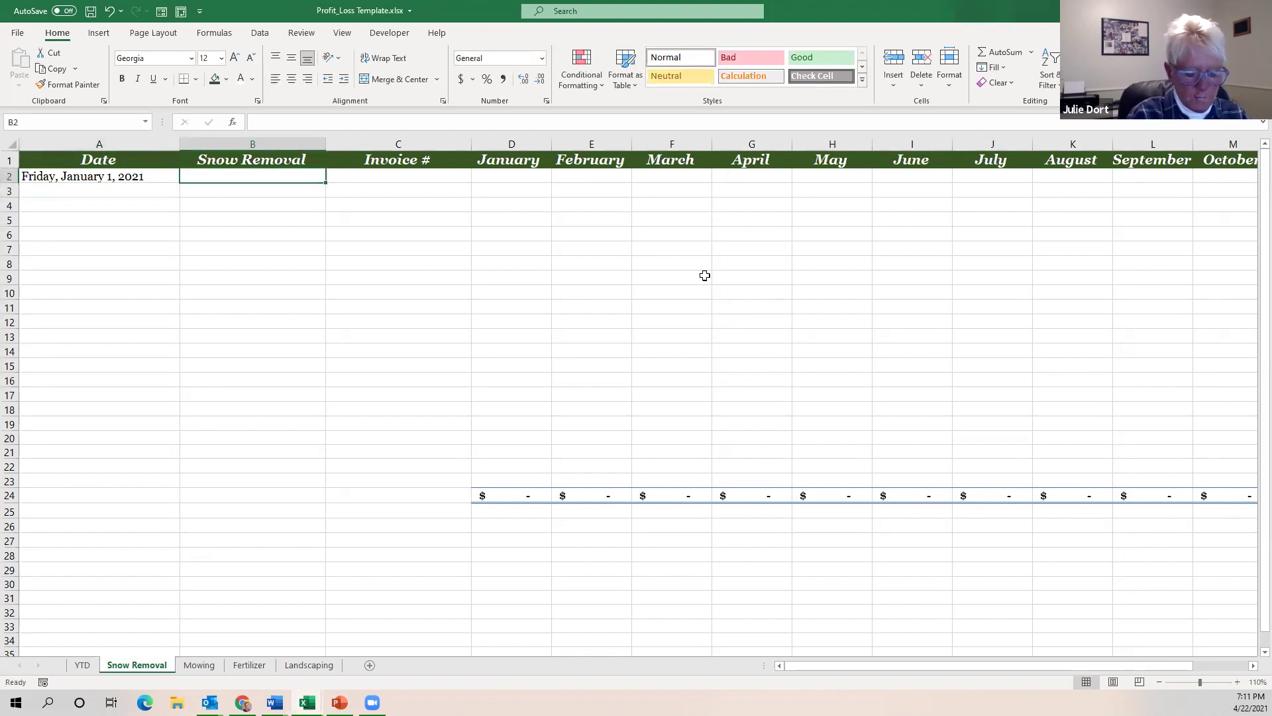
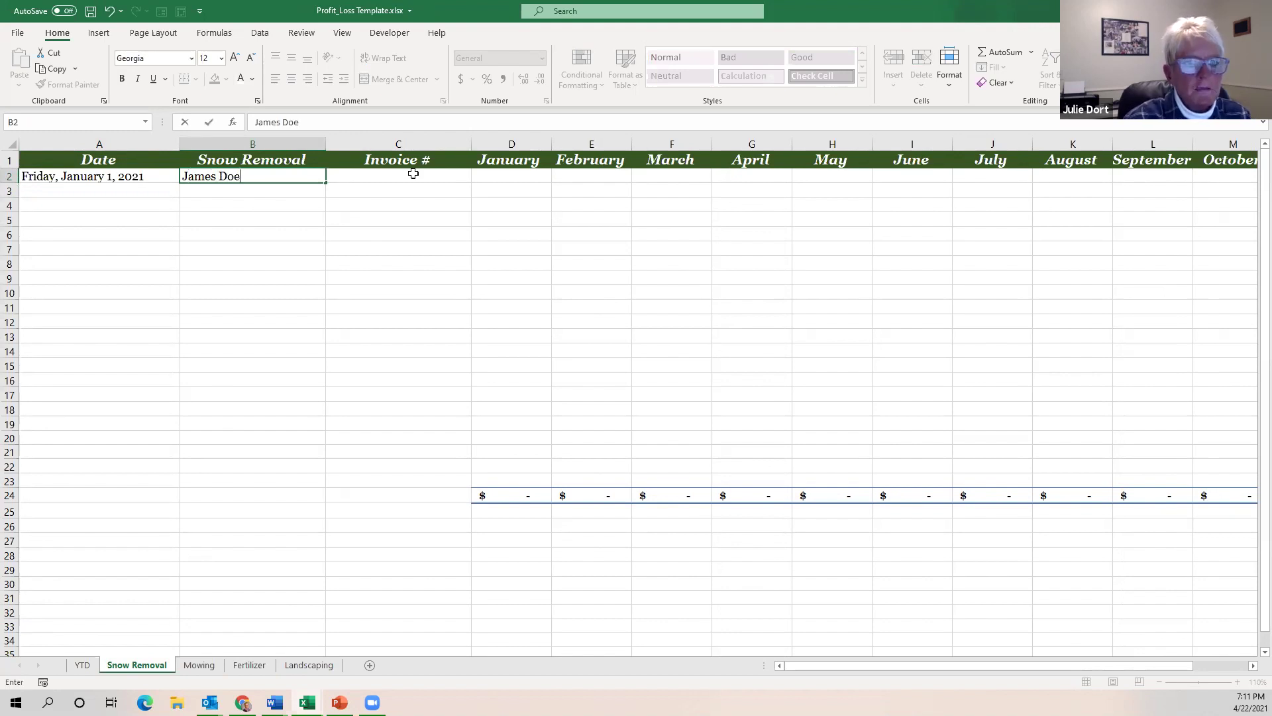
click(410, 172)
text(11233)
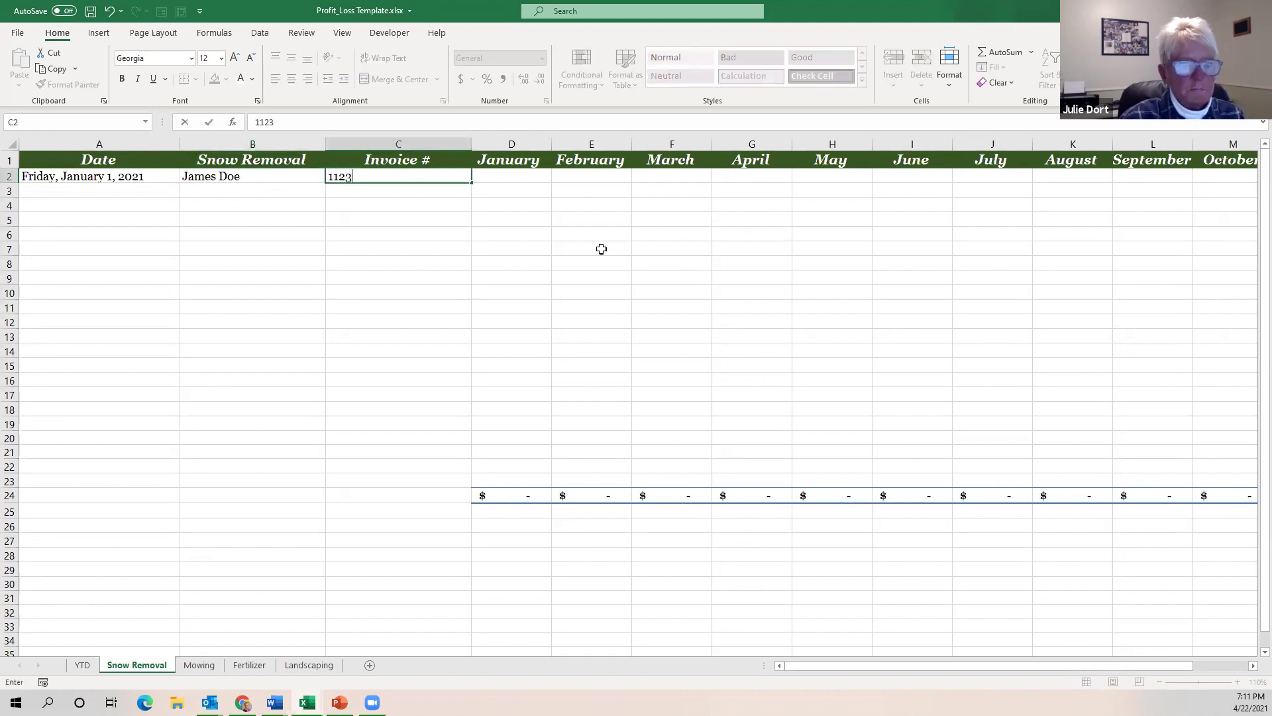
click(519, 177)
text(120)
key(Return)
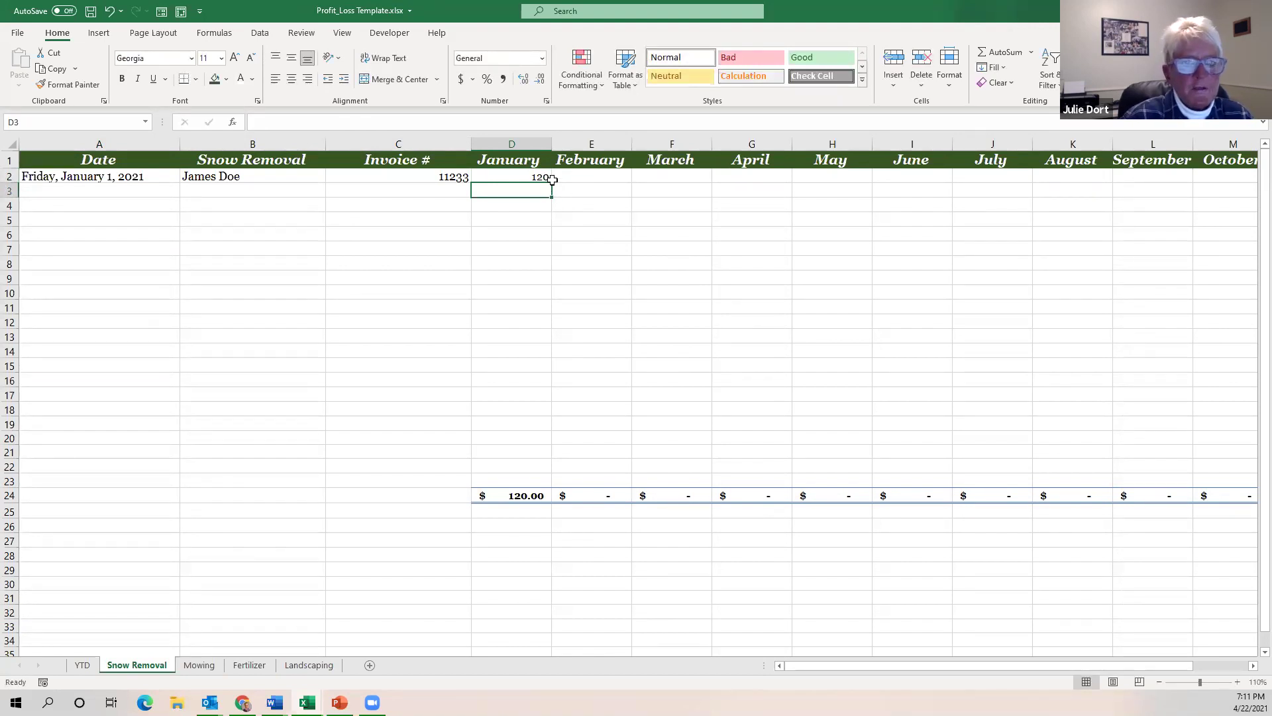
click(515, 497)
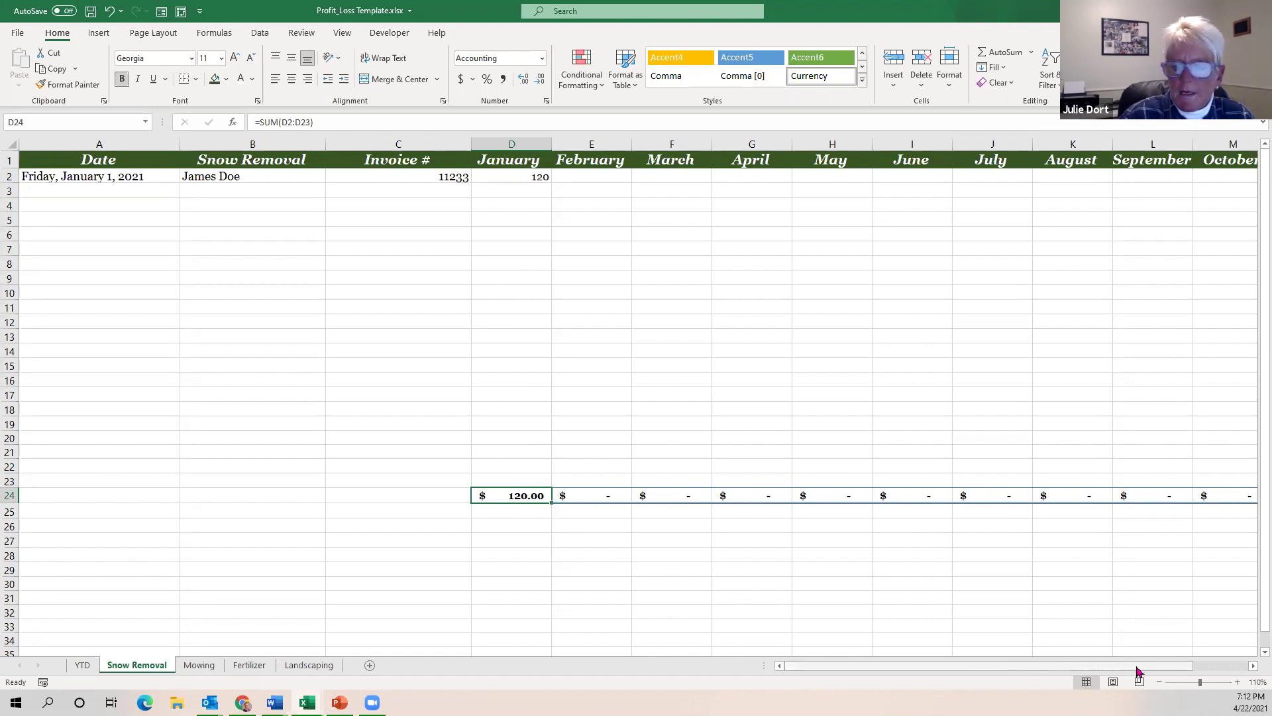
Check the $120.00 in the Snow Removal grand total Q24 and on the YTD sheet.
scroll(1135, 673, right, 2)
click(1221, 499)
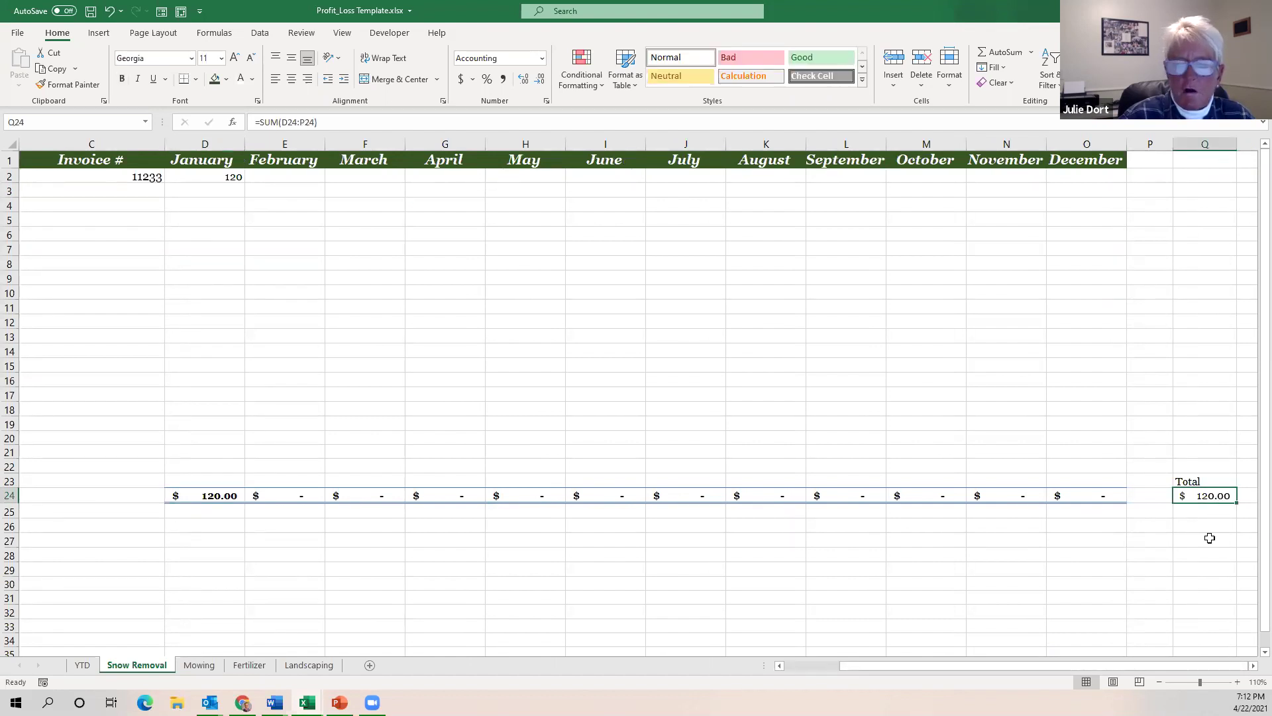
click(82, 665)
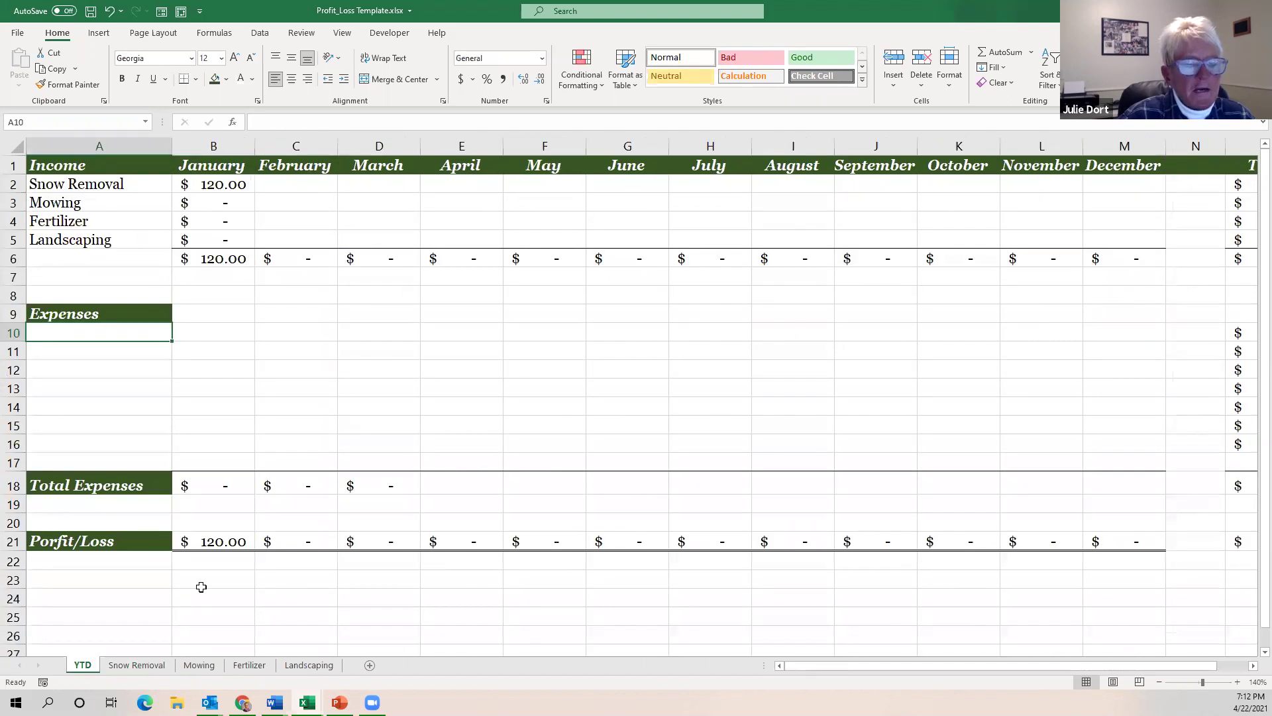
click(139, 666)
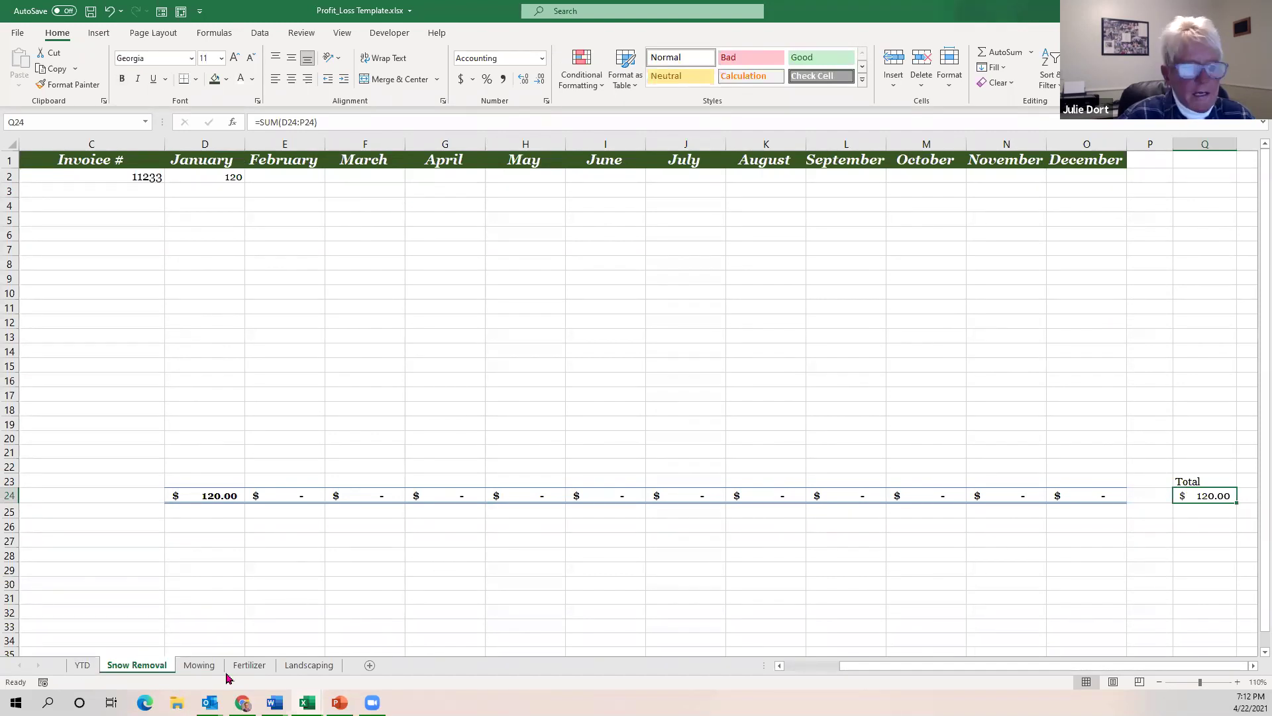
click(78, 665)
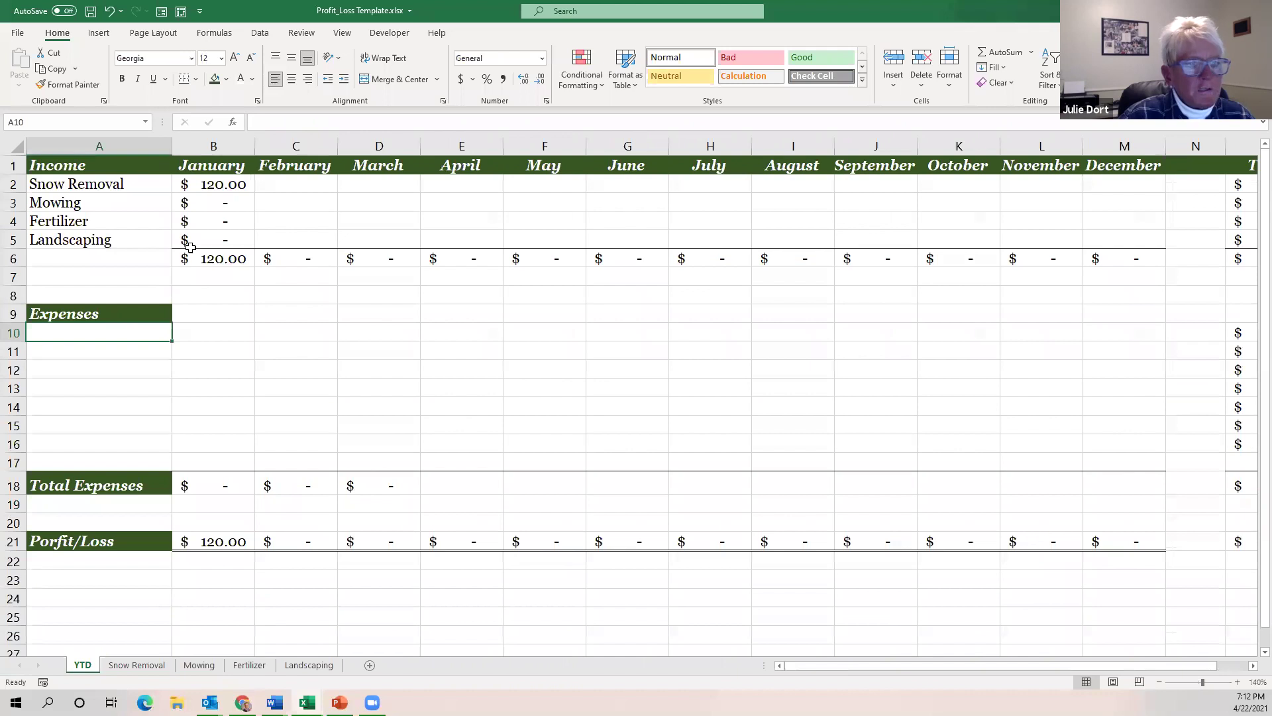
click(128, 666)
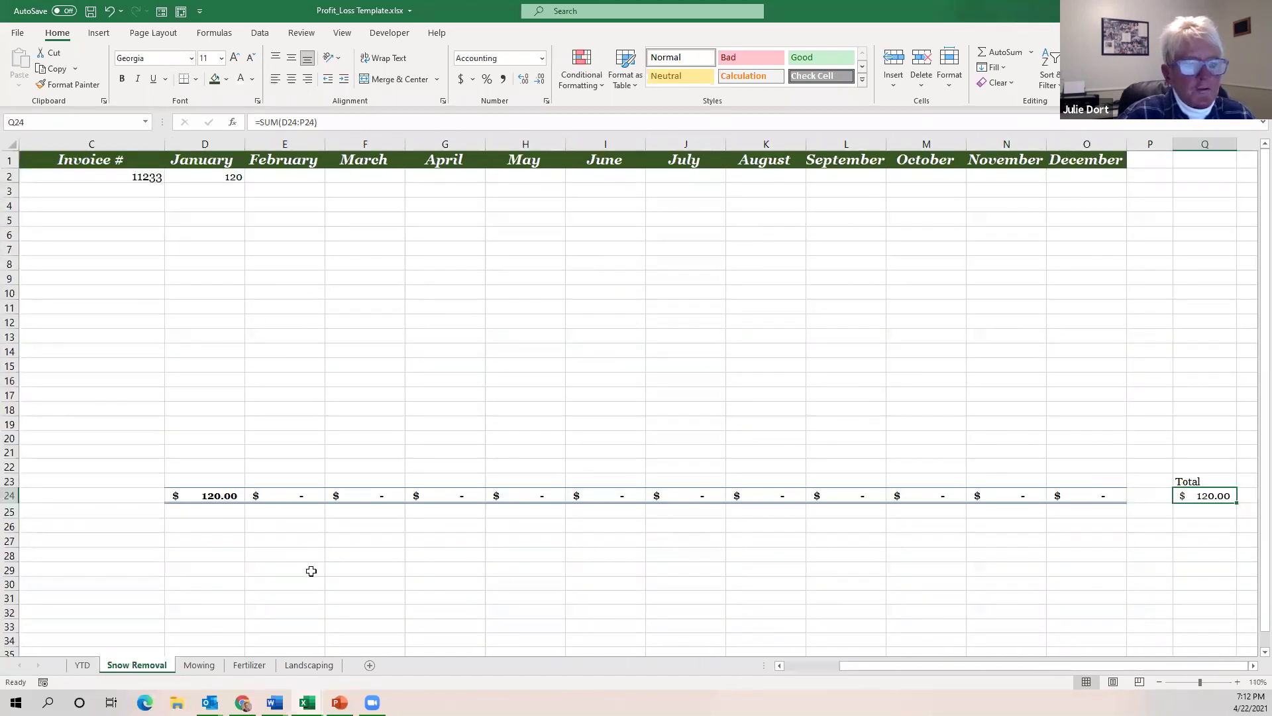
Bring the blank Book2 workbook back to the front after a brief switch to PowerPoint.
drag(929, 668, 865, 669)
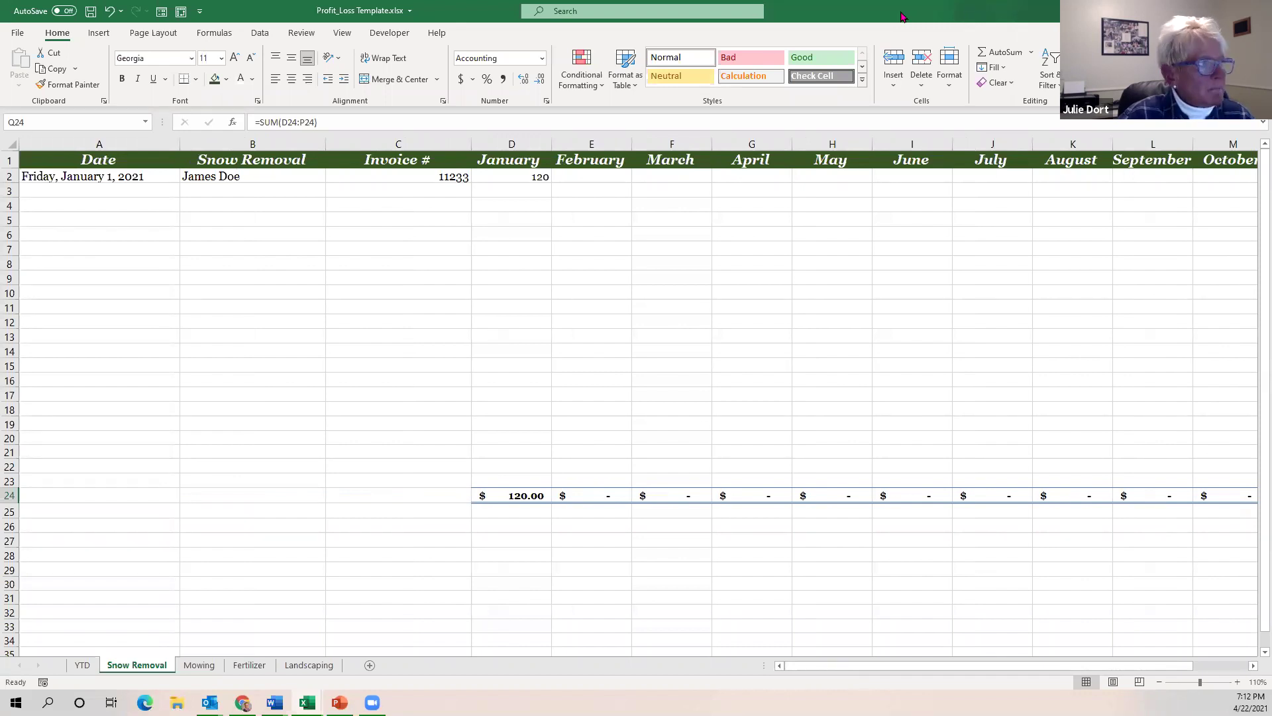
key(alt+Tab)
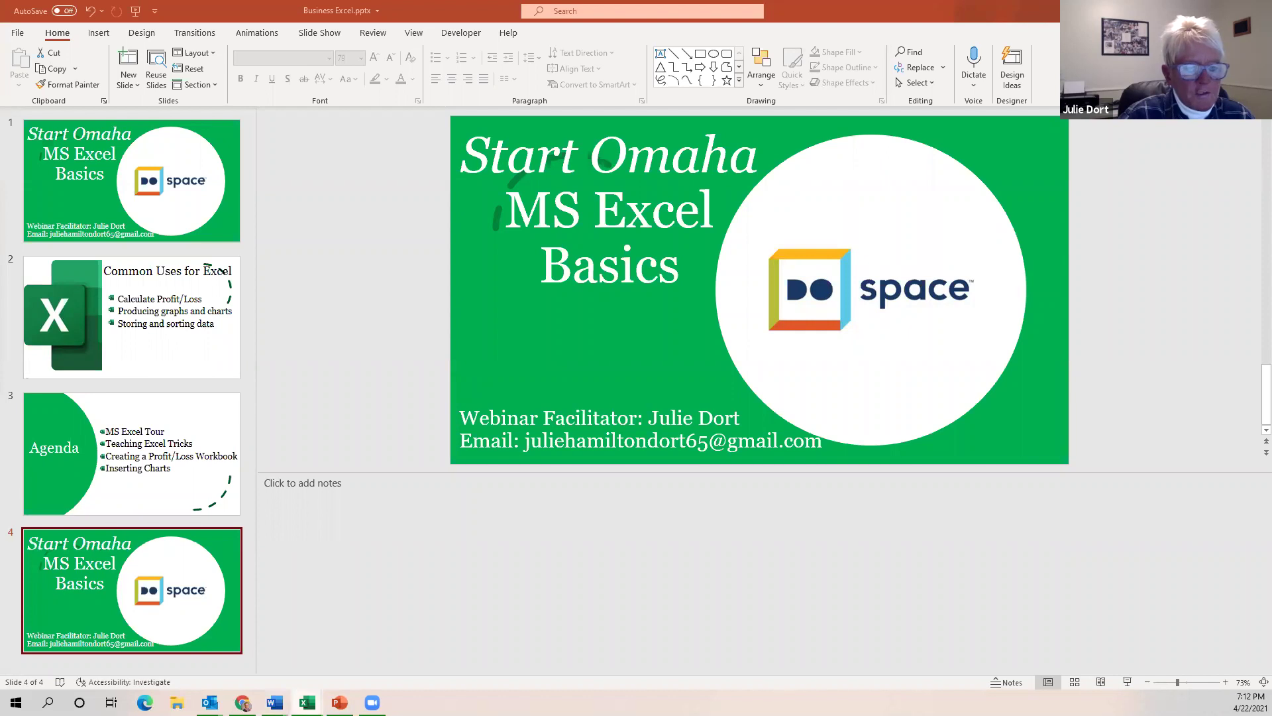
click(307, 702)
click(387, 642)
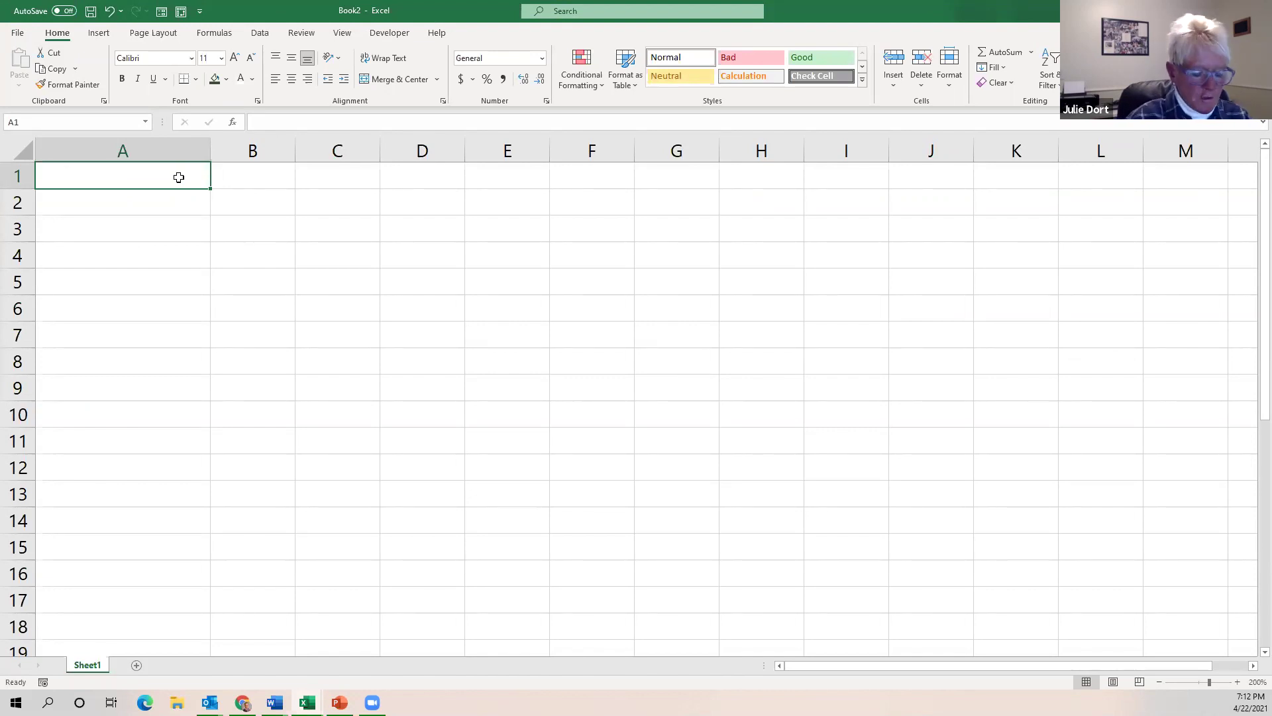
Enter headers Date, Snow Removal, Invoice # and January in A1 through D1, fixing the 'Removel' typo.
text(Date)
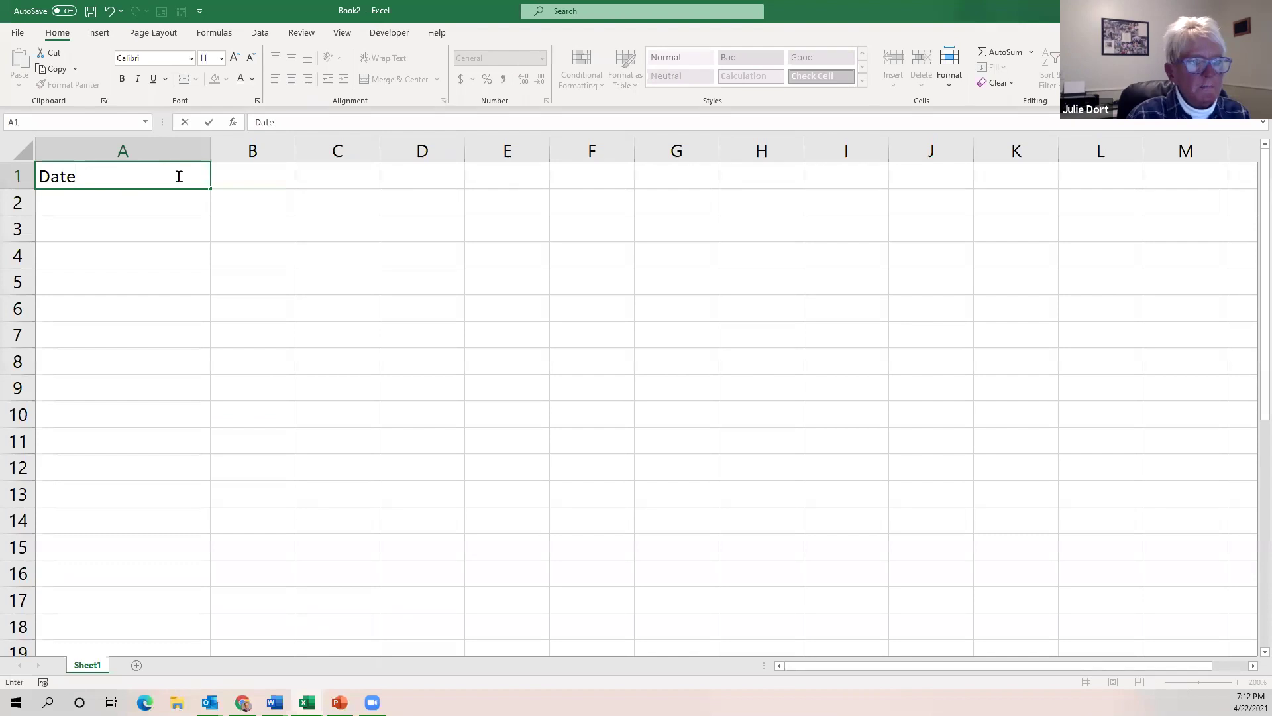
key(Tab)
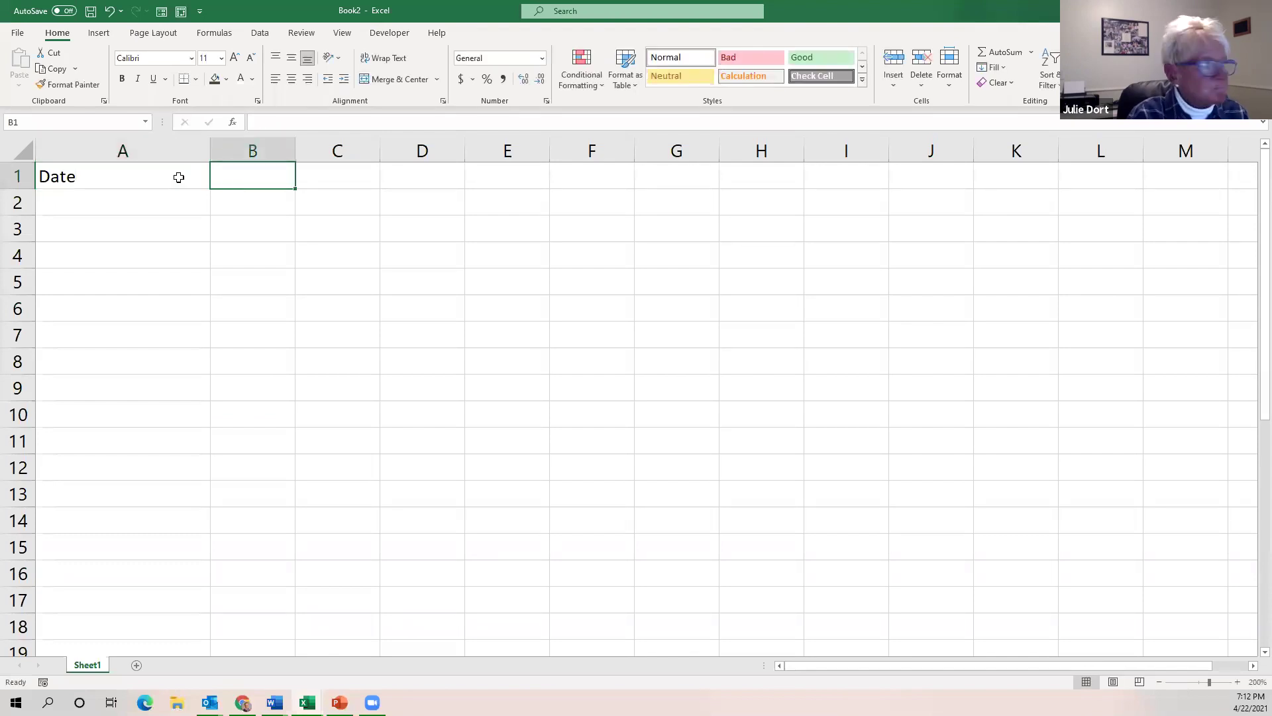
text(Snow)
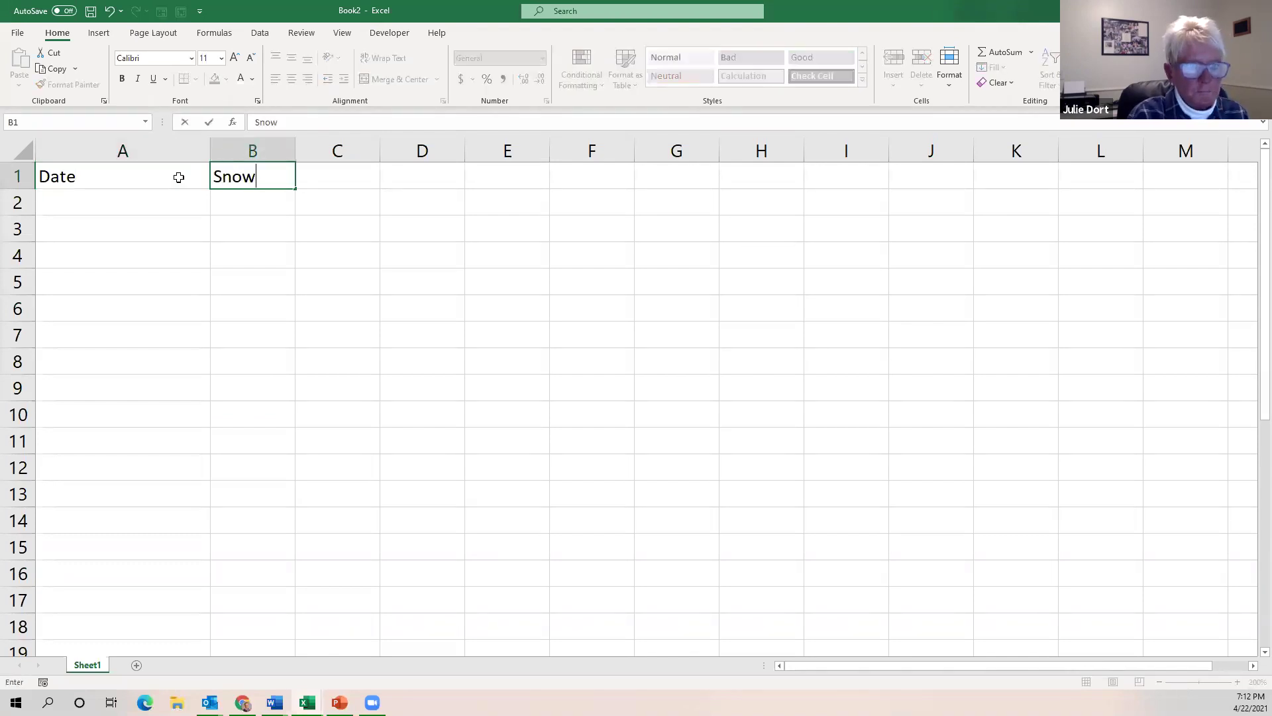
text( Removel)
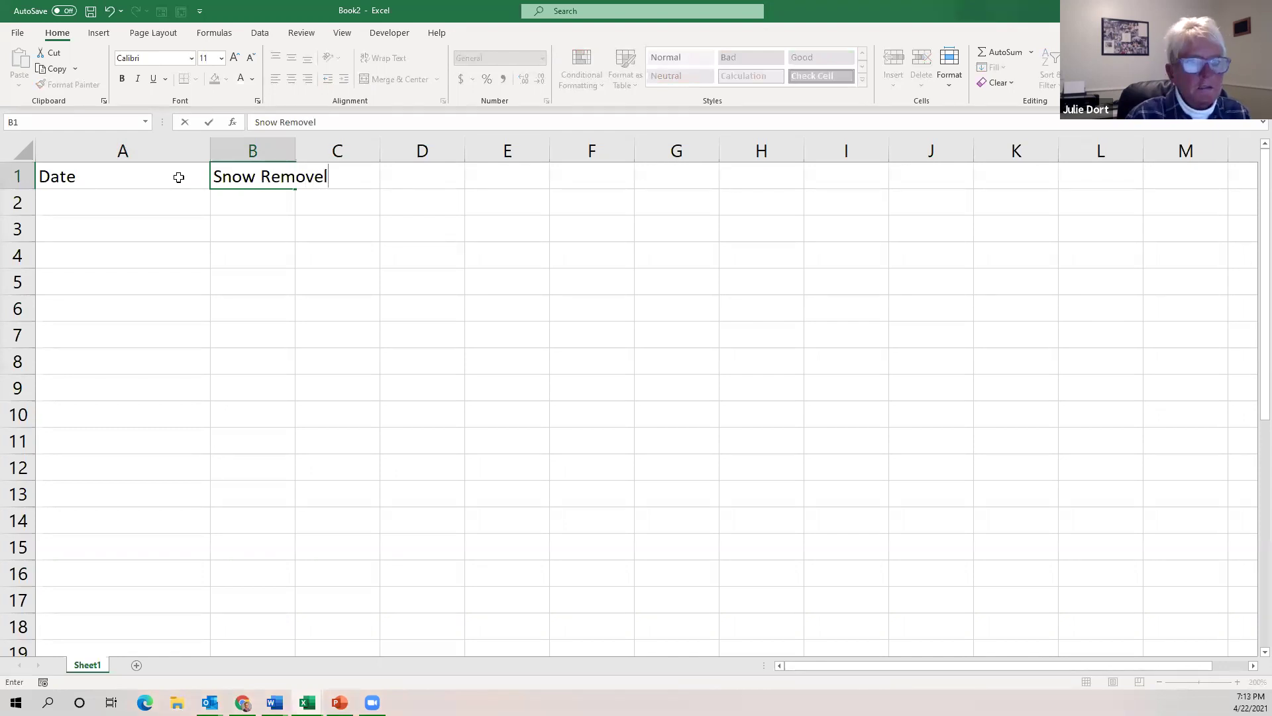
key(BackSpace)
key(BackSpace)
text(al)
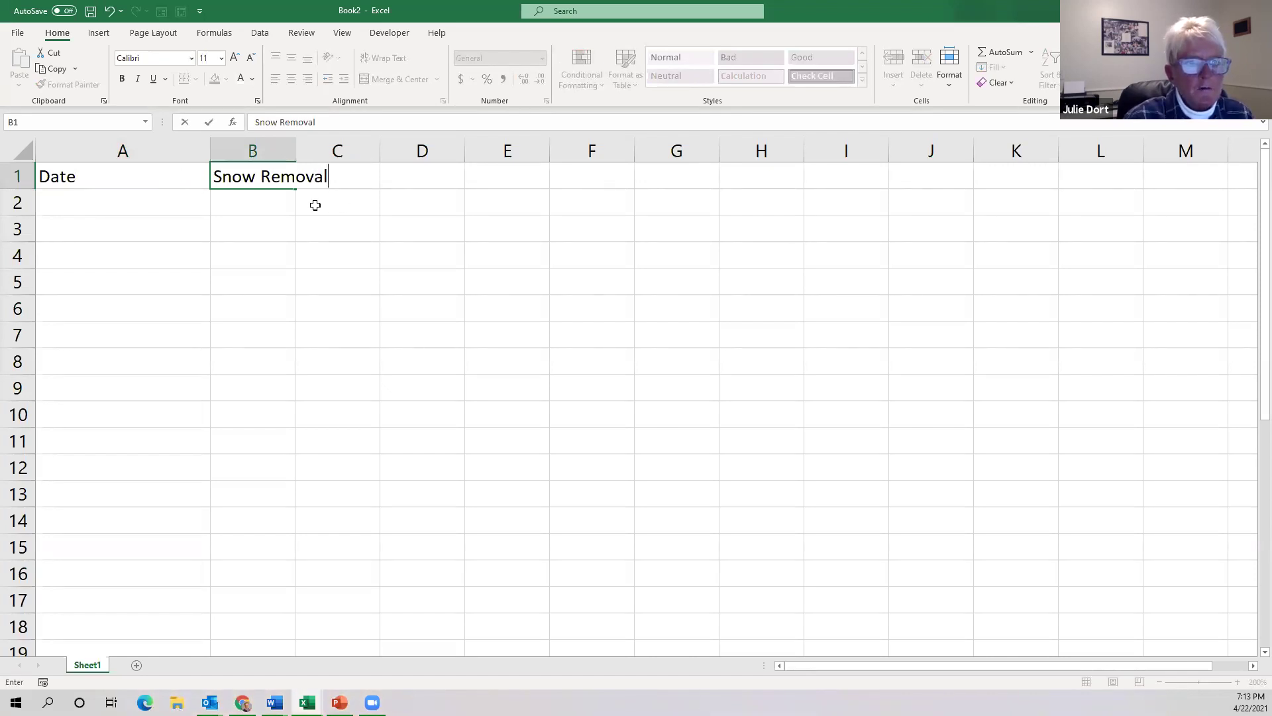
key(Return)
click(258, 178)
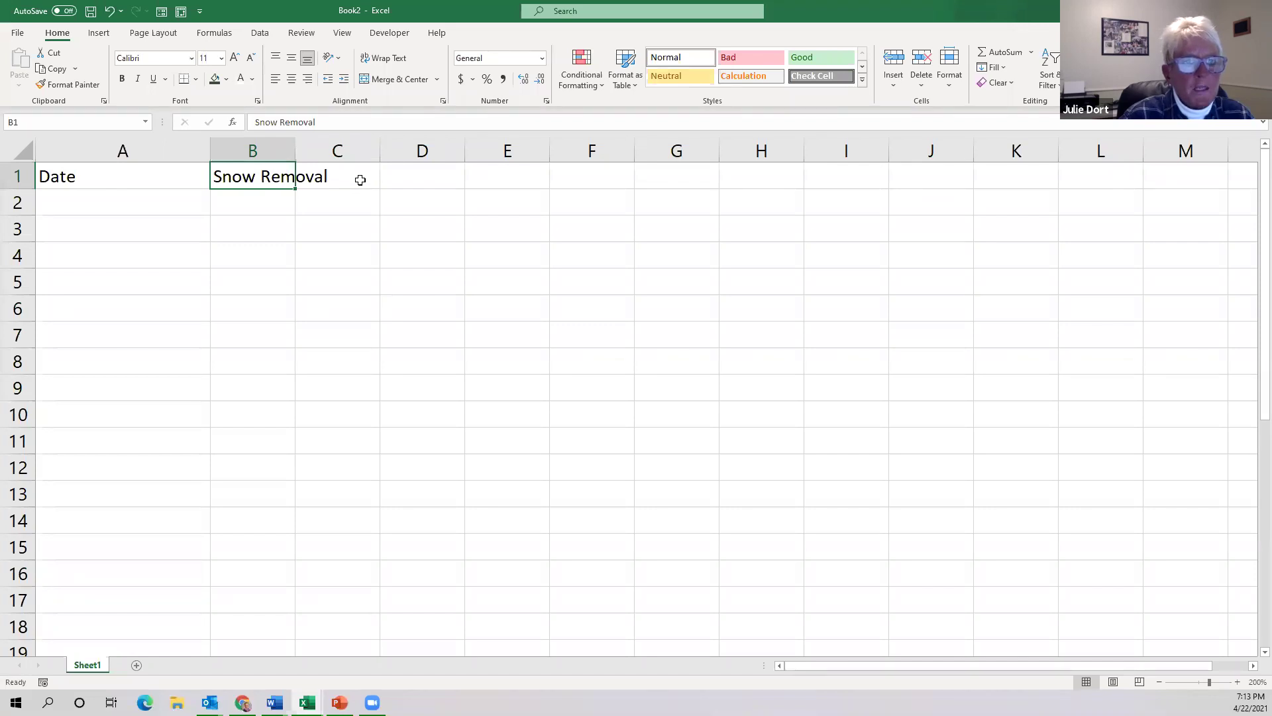
click(360, 179)
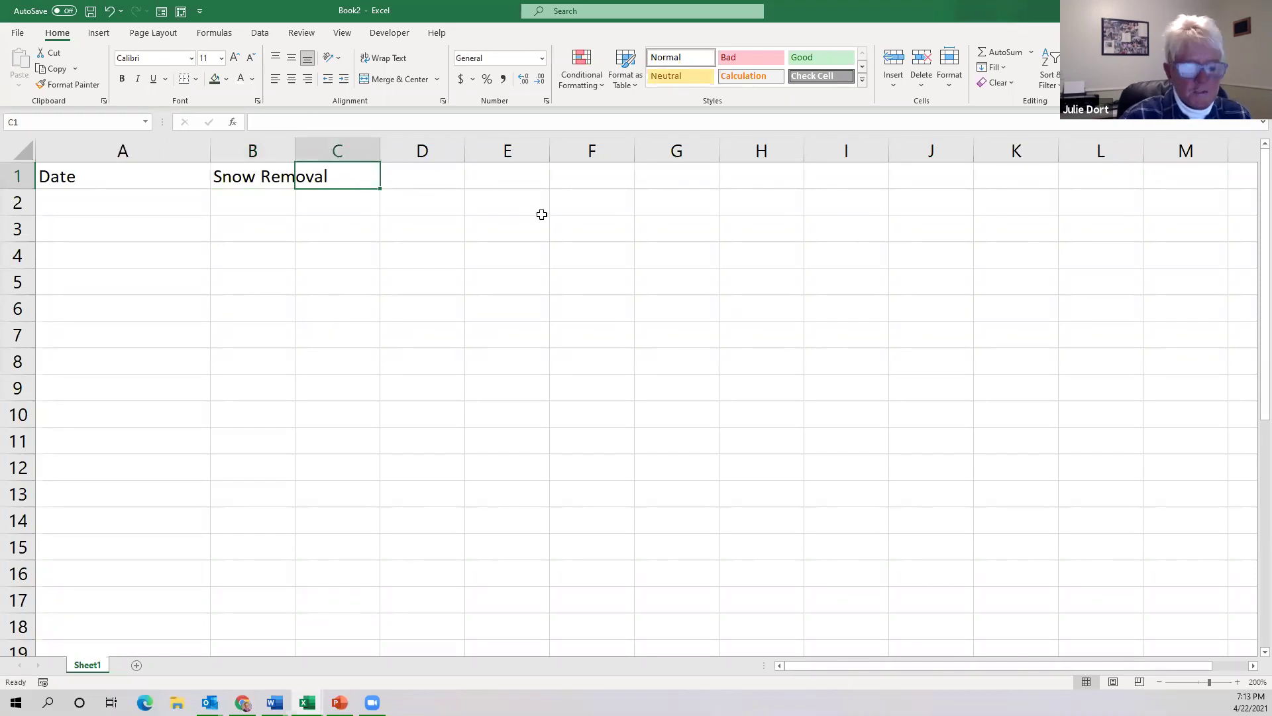
text(Inv)
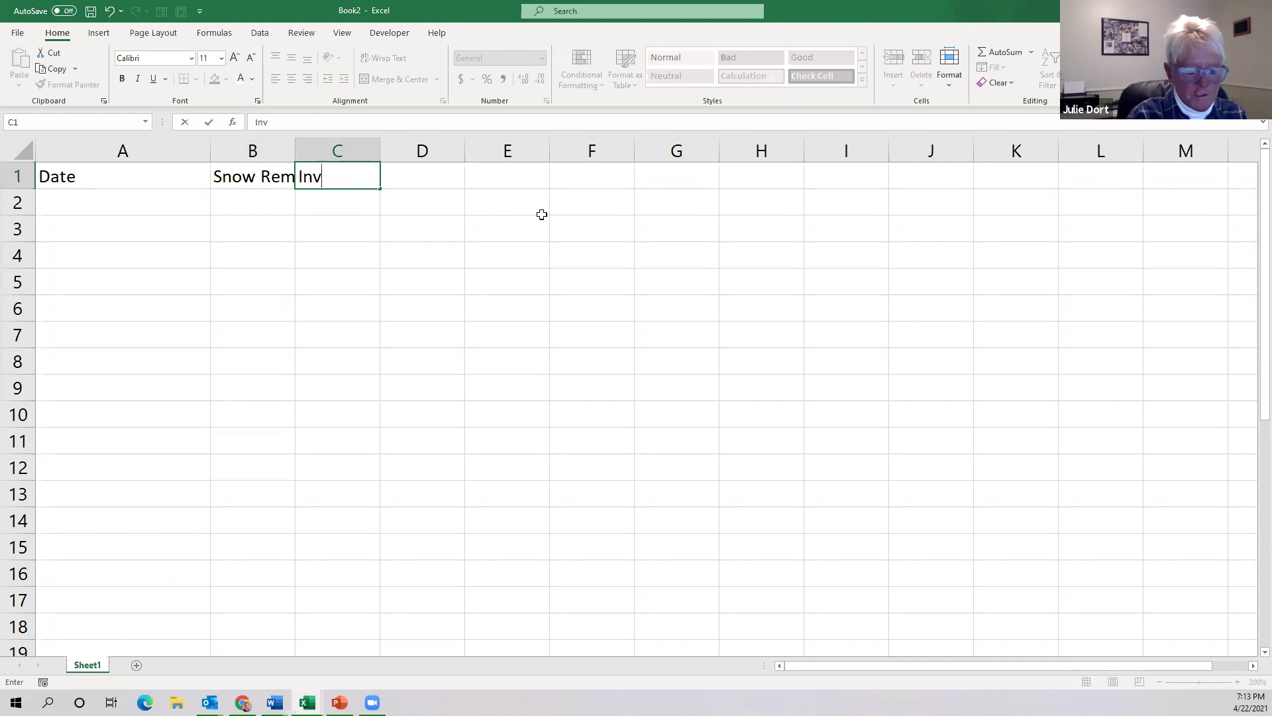
text(oice )
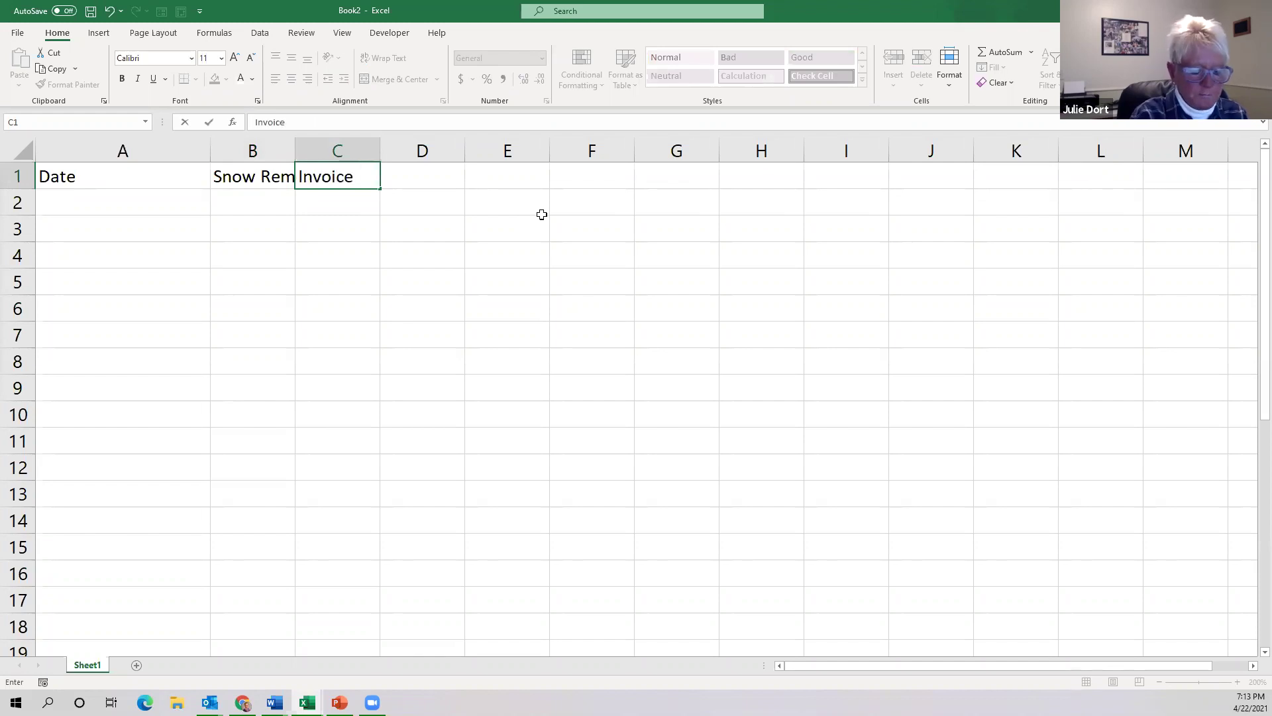
text(#)
key(Tab)
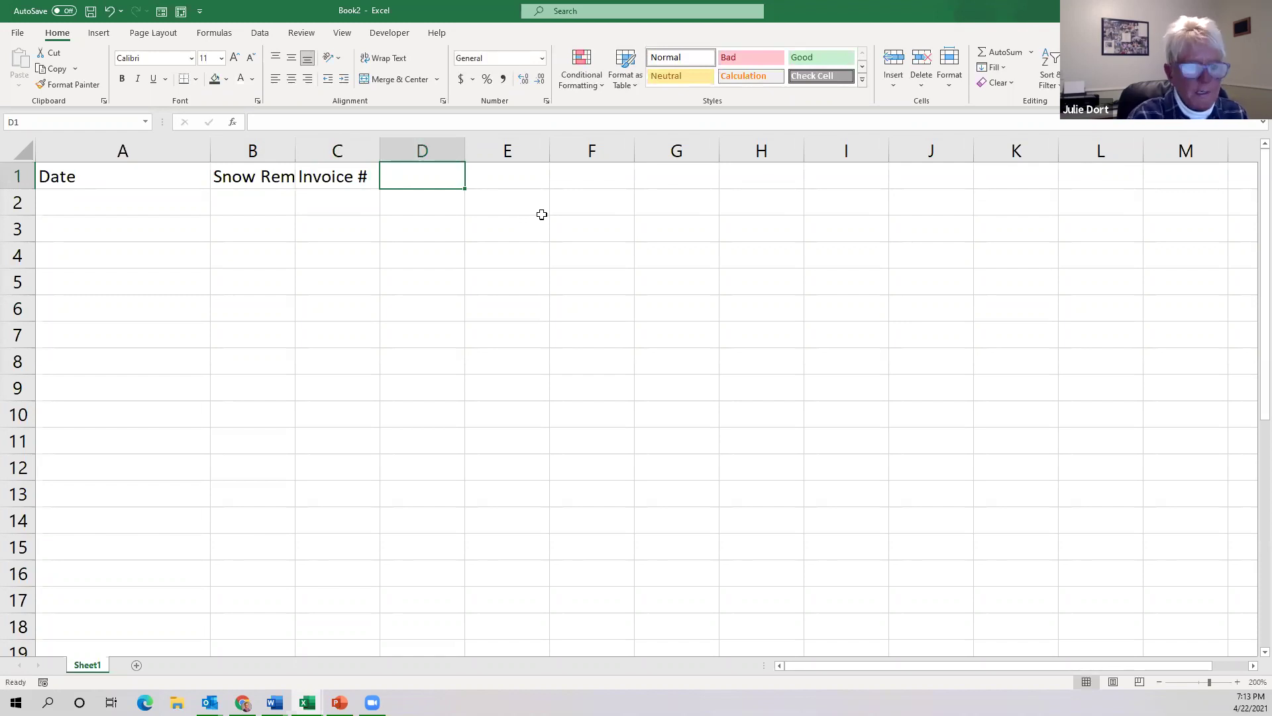
text(January)
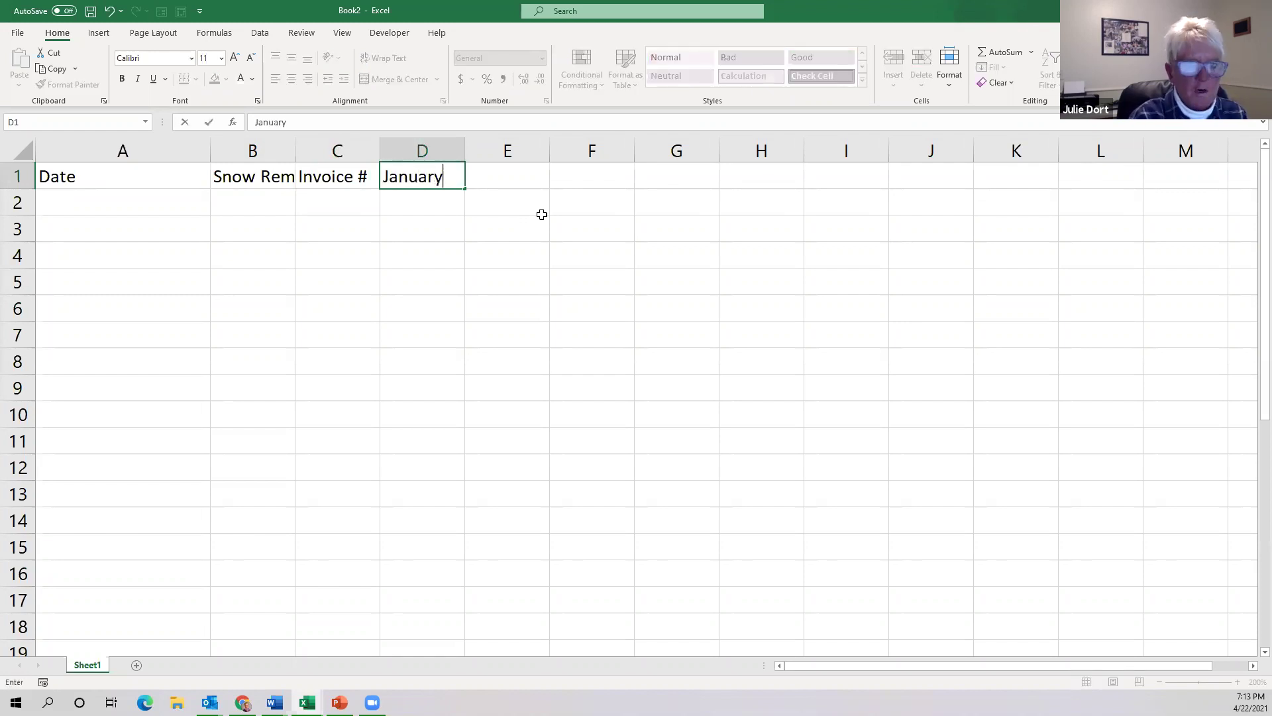
Auto-fill the month headers from January in D1 through December in O1, then select column B.
drag(464, 187, 1187, 178)
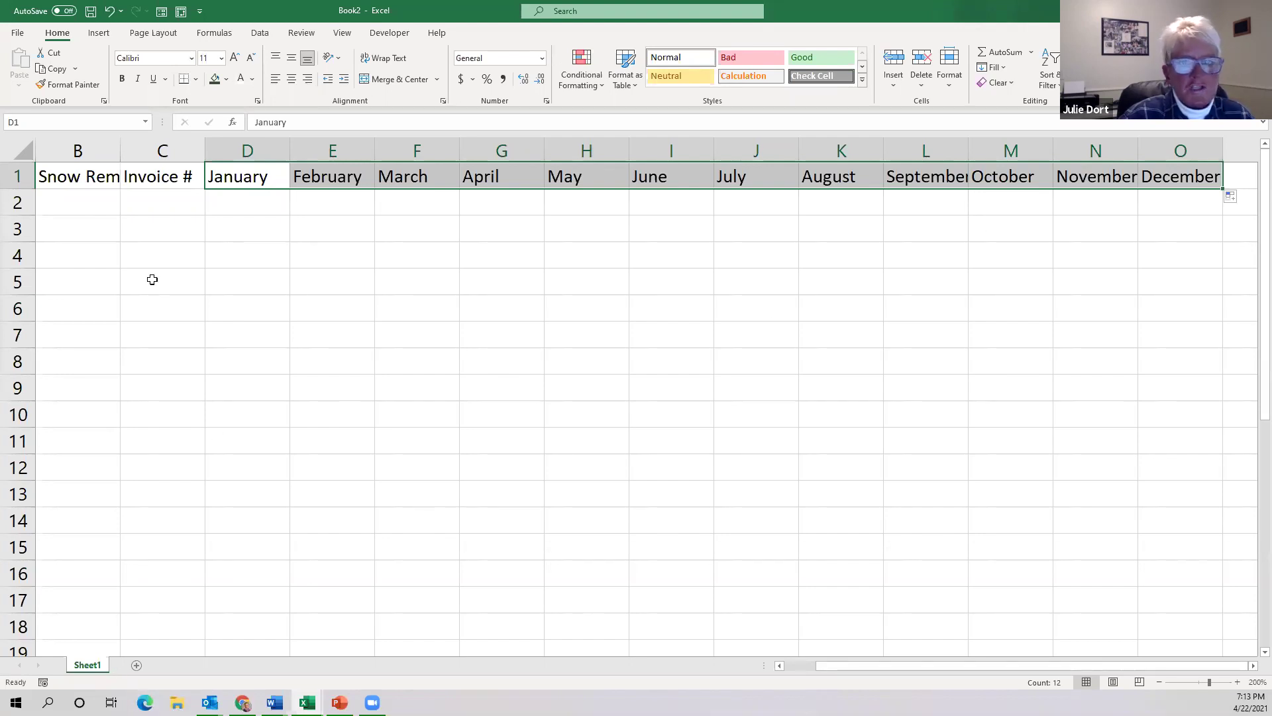
click(69, 177)
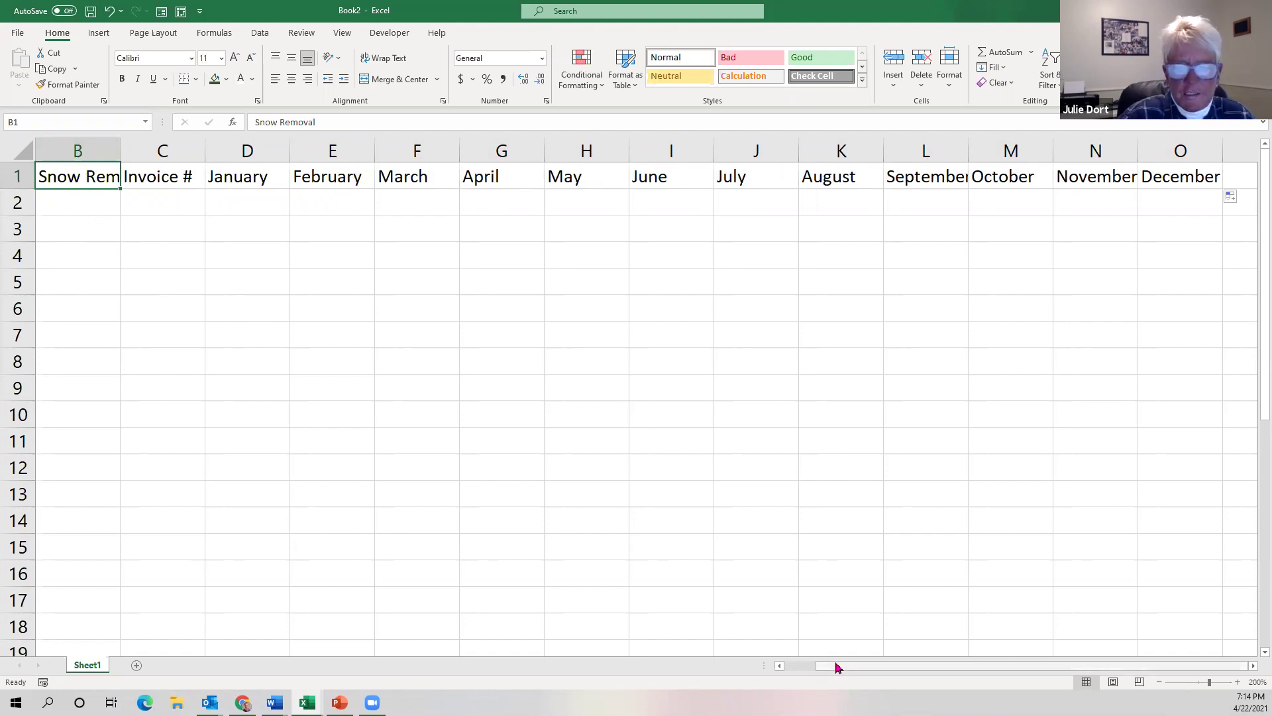
drag(836, 664, 783, 668)
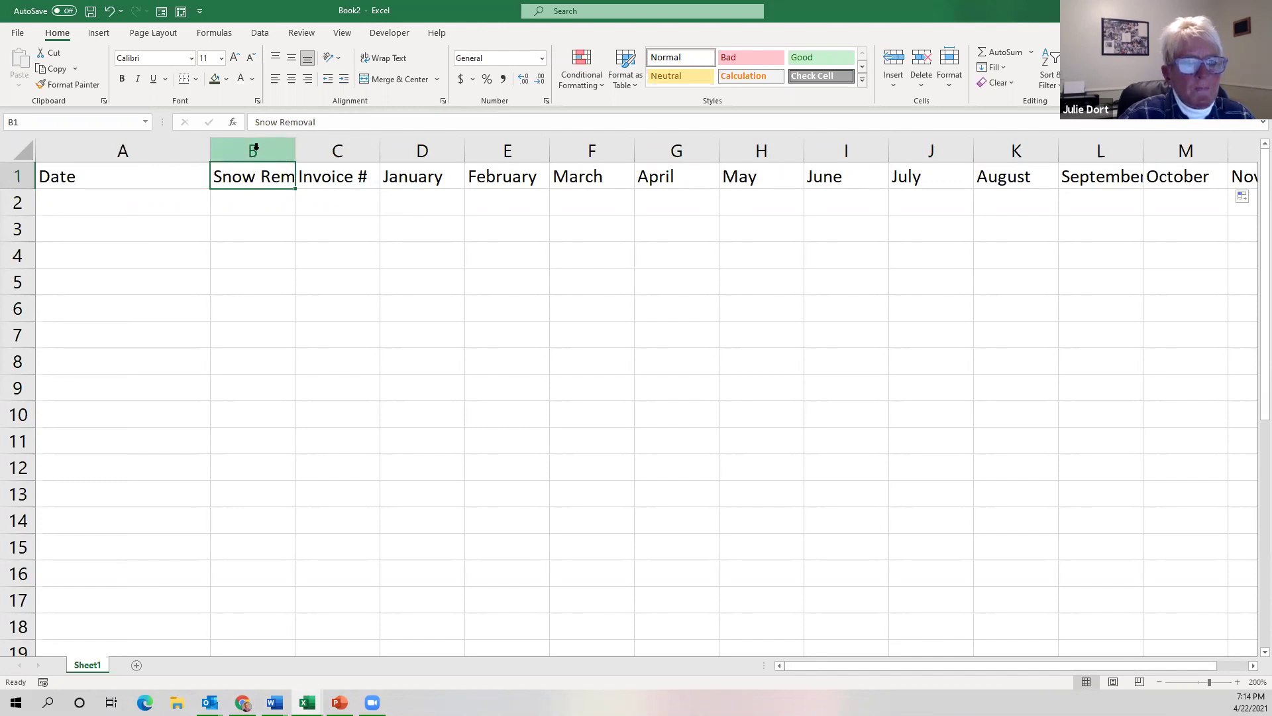
click(256, 147)
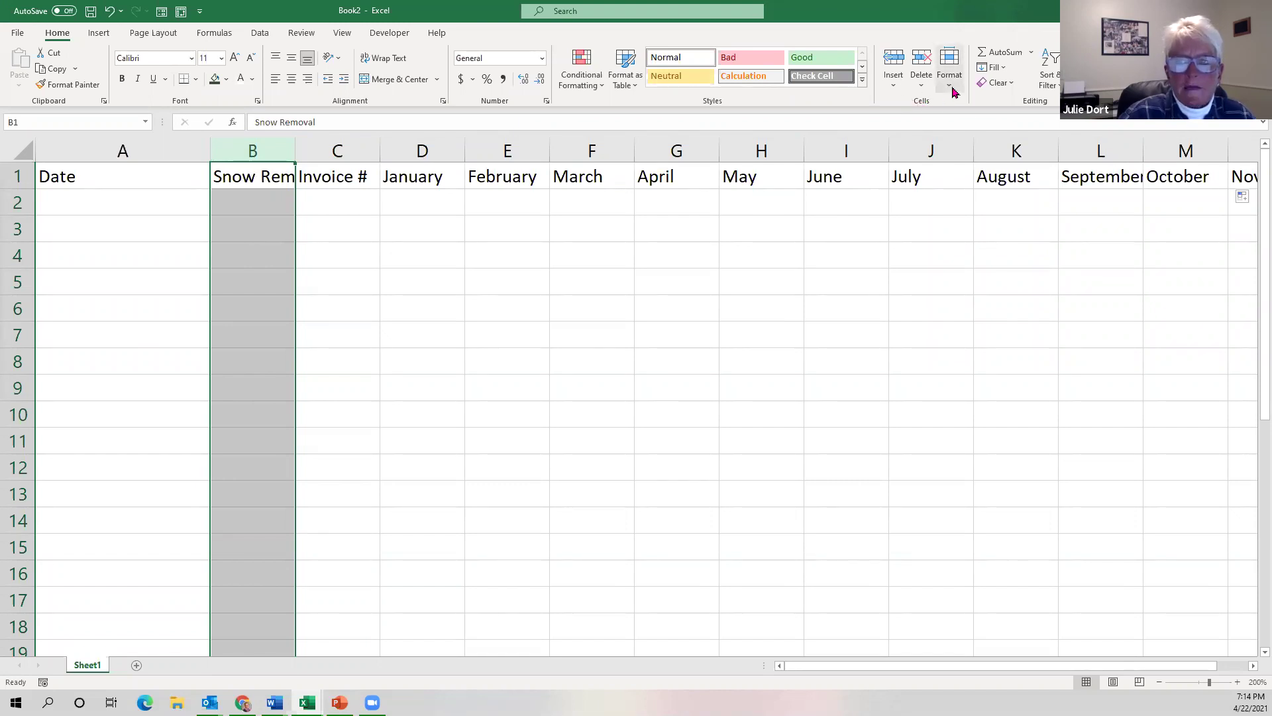
Set column B's width to 11, then to 15 so 'Snow Removal' fits.
click(954, 92)
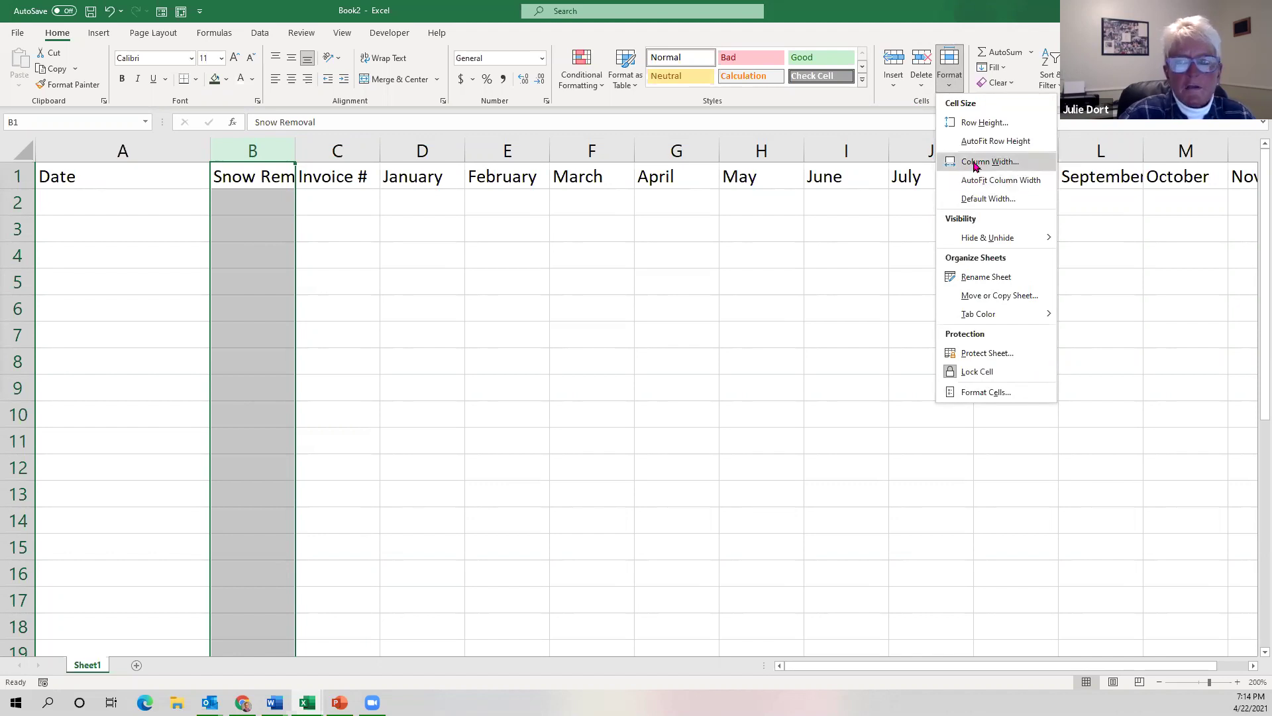
click(975, 163)
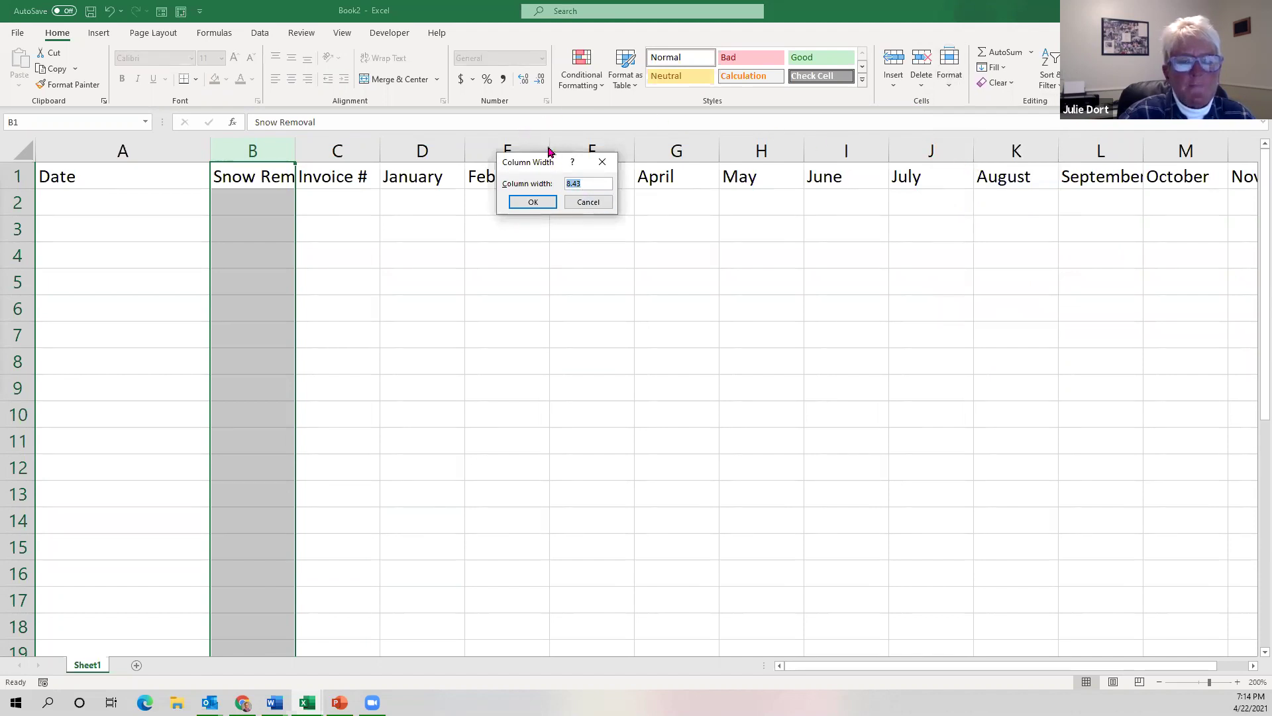
drag(549, 162, 546, 127)
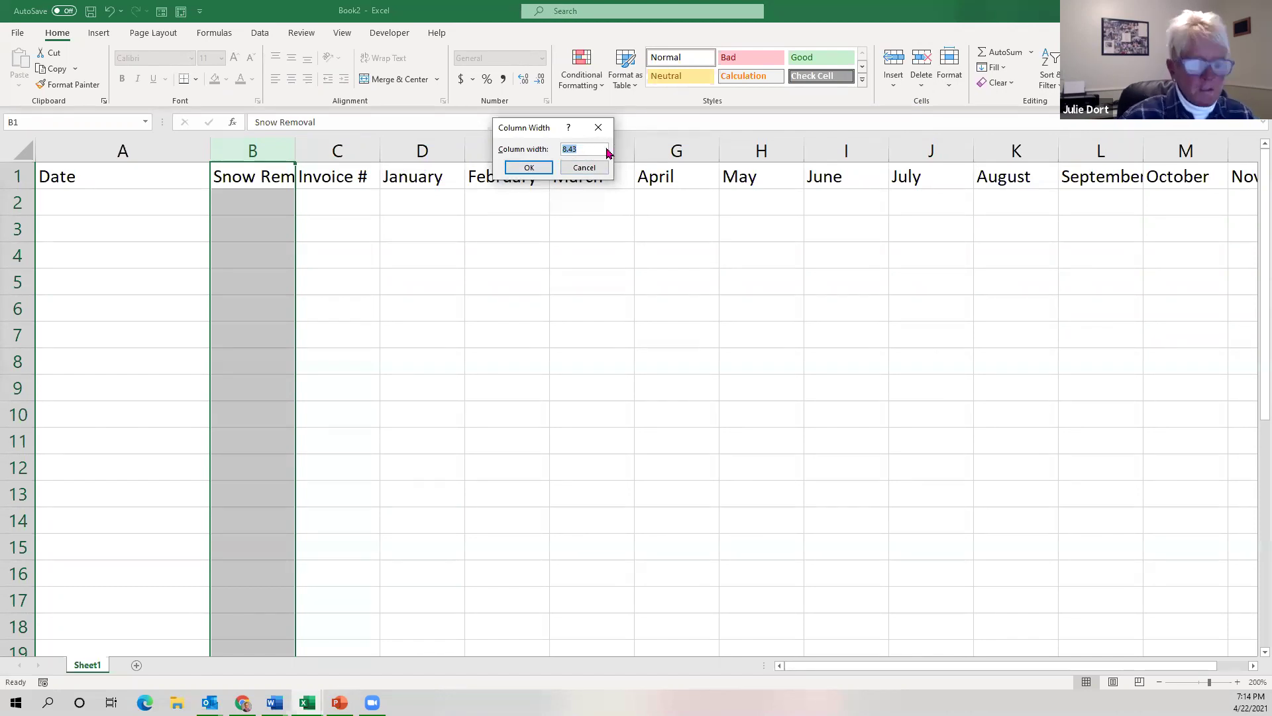
text(11)
click(530, 166)
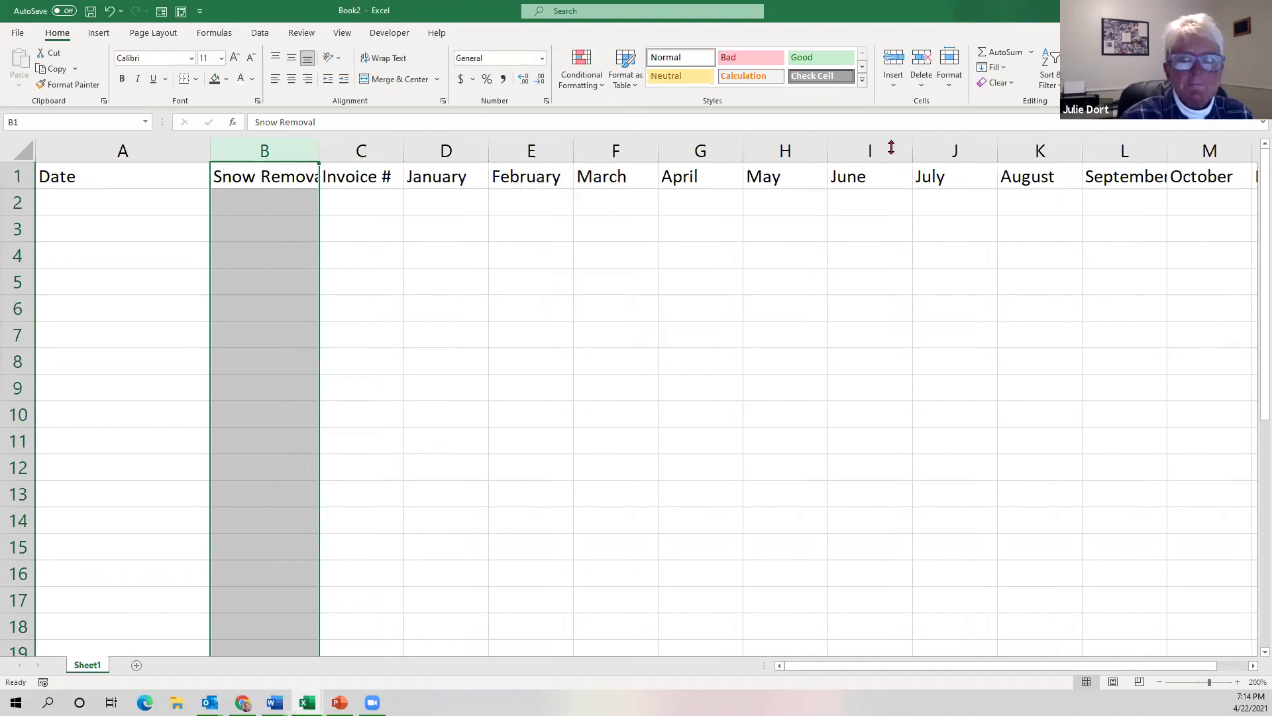
click(956, 92)
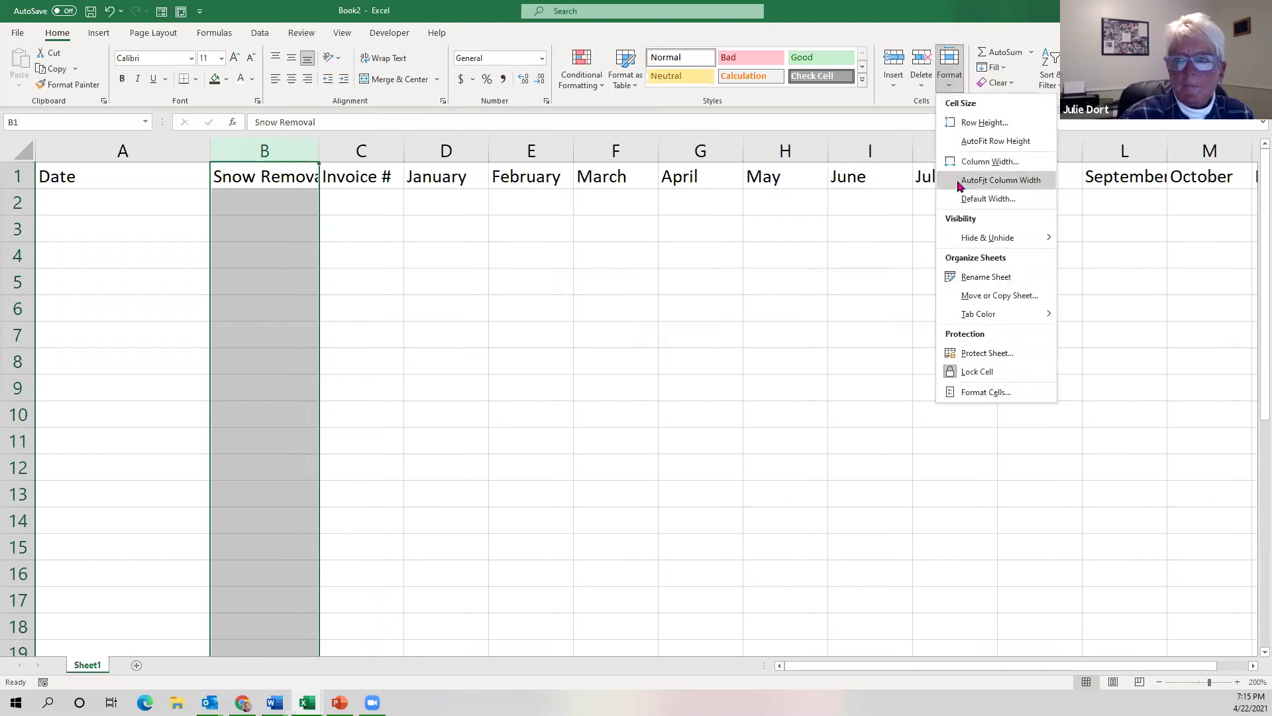
click(989, 161)
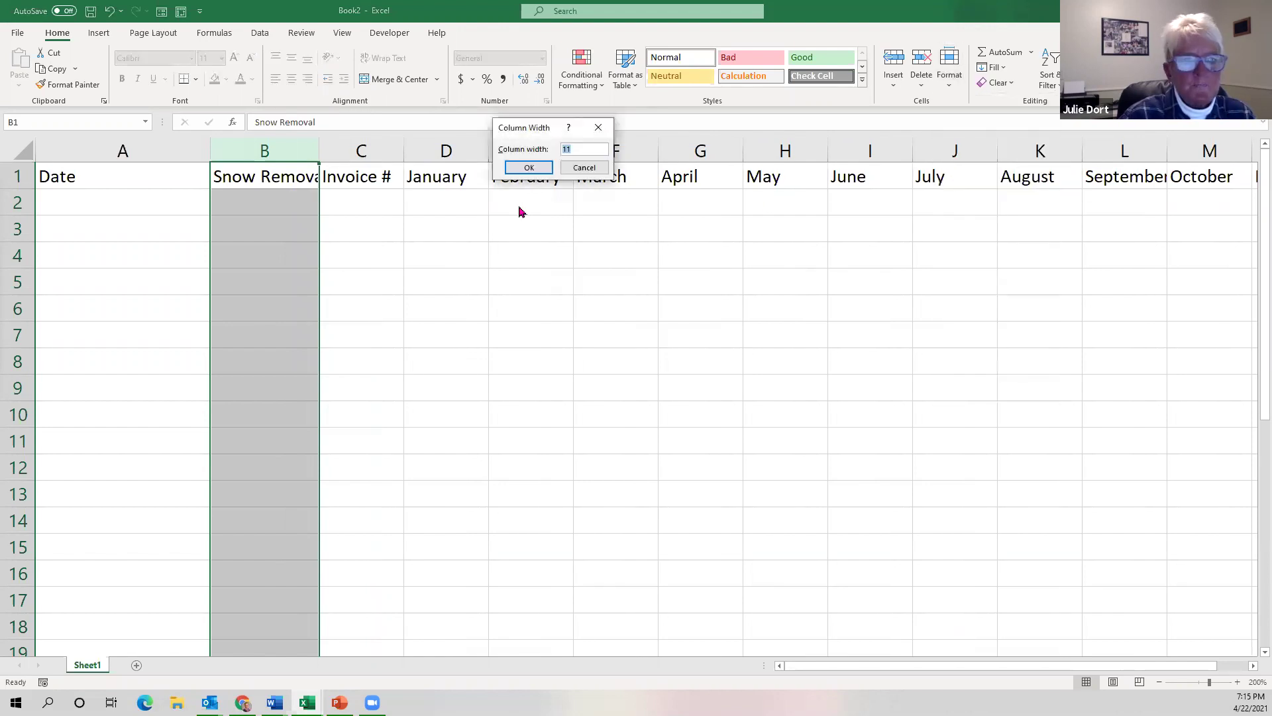
text(15)
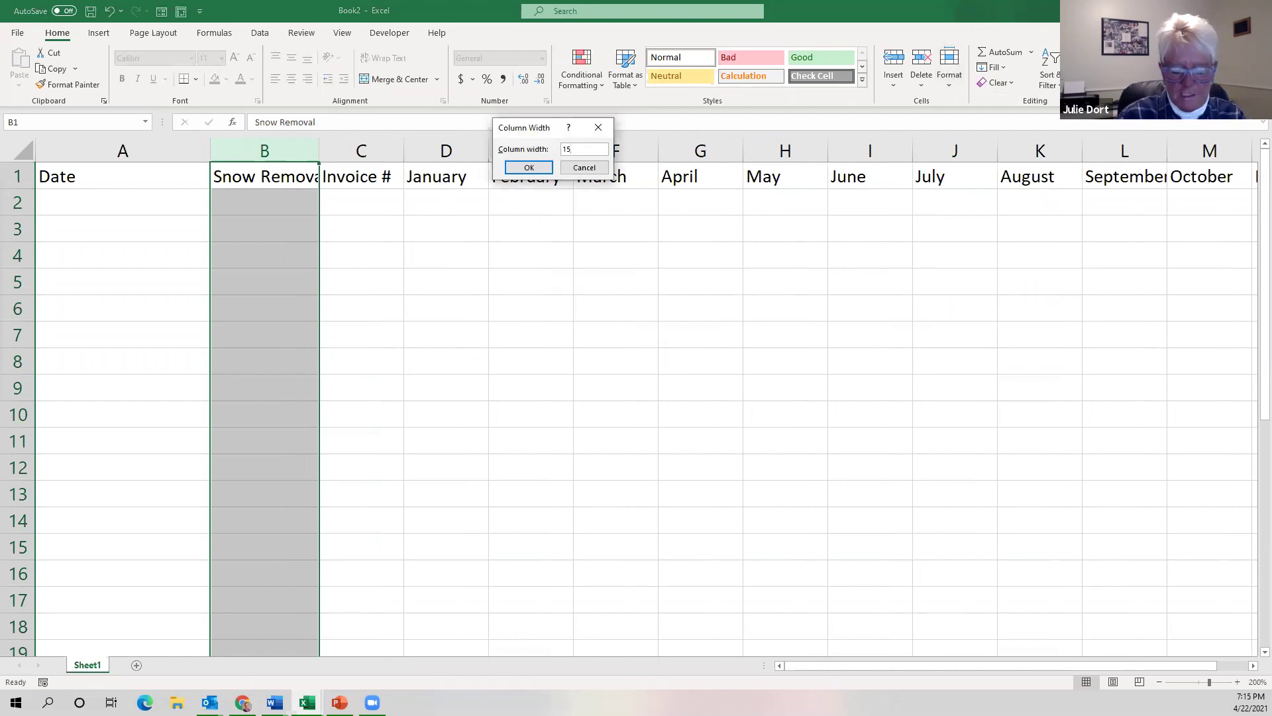
key(Return)
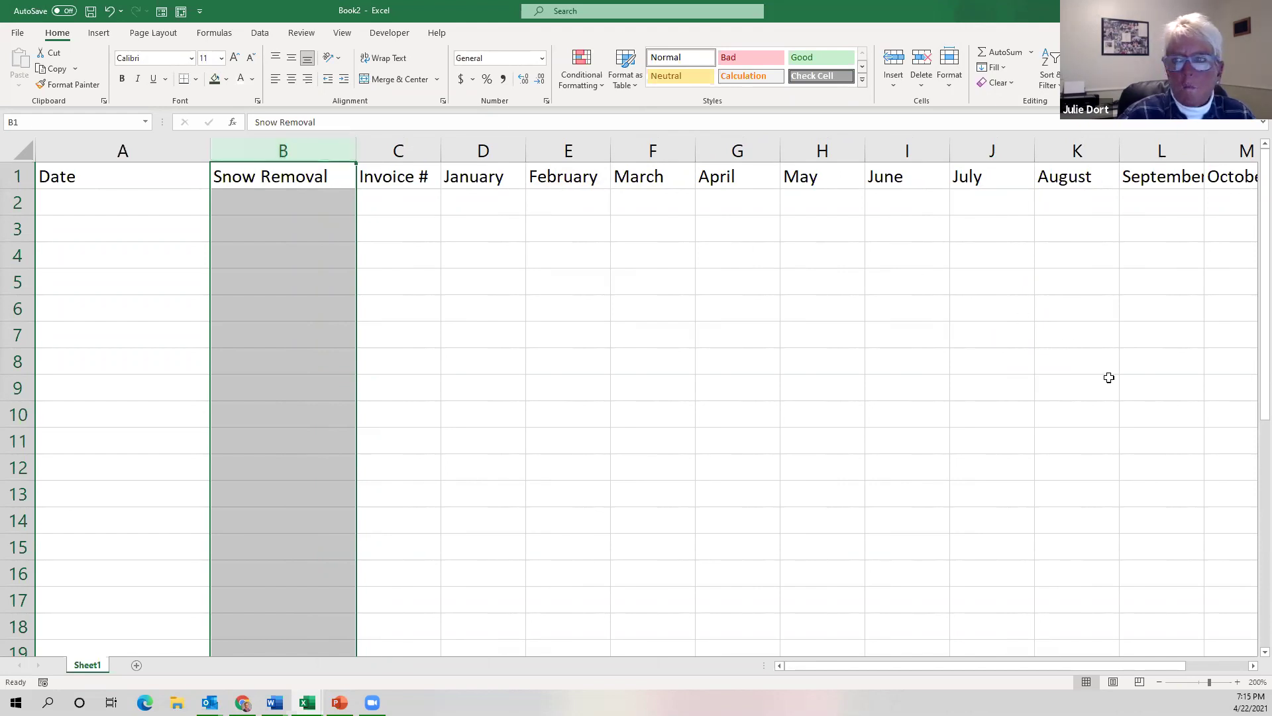
click(1159, 682)
click(1159, 681)
click(1158, 681)
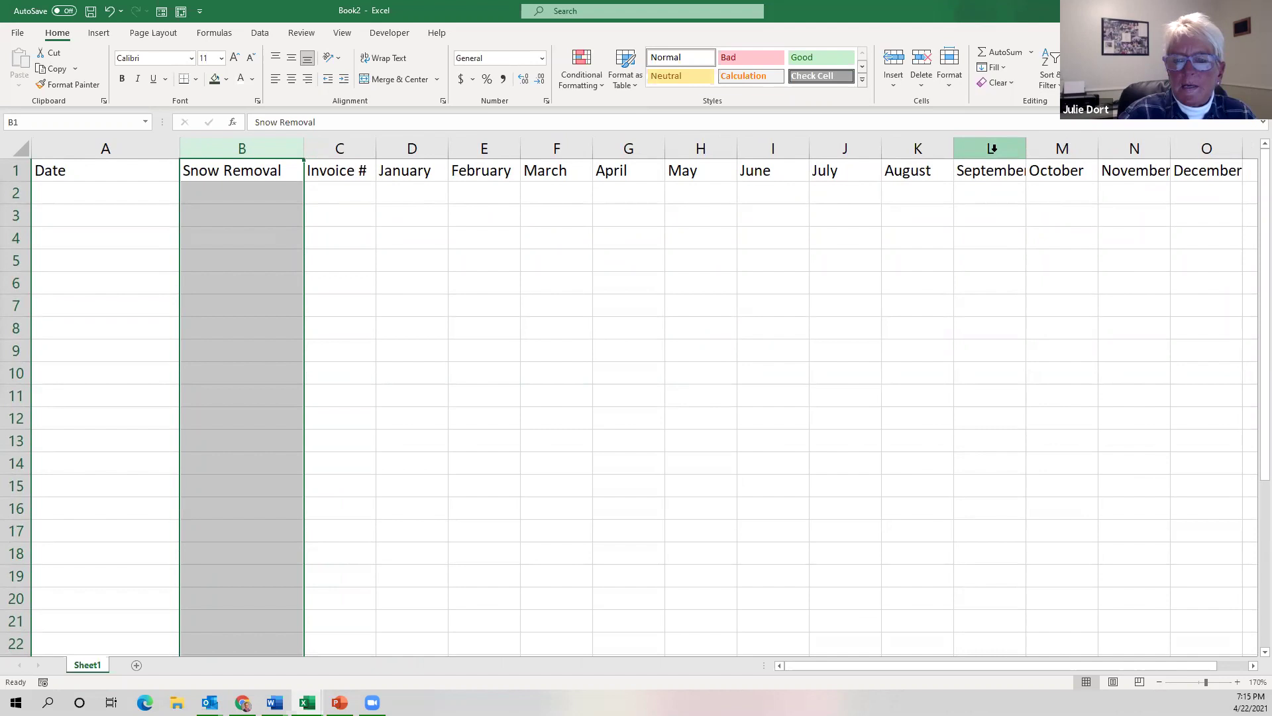
AutoFit column L so the full 'September' heading shows.
click(990, 145)
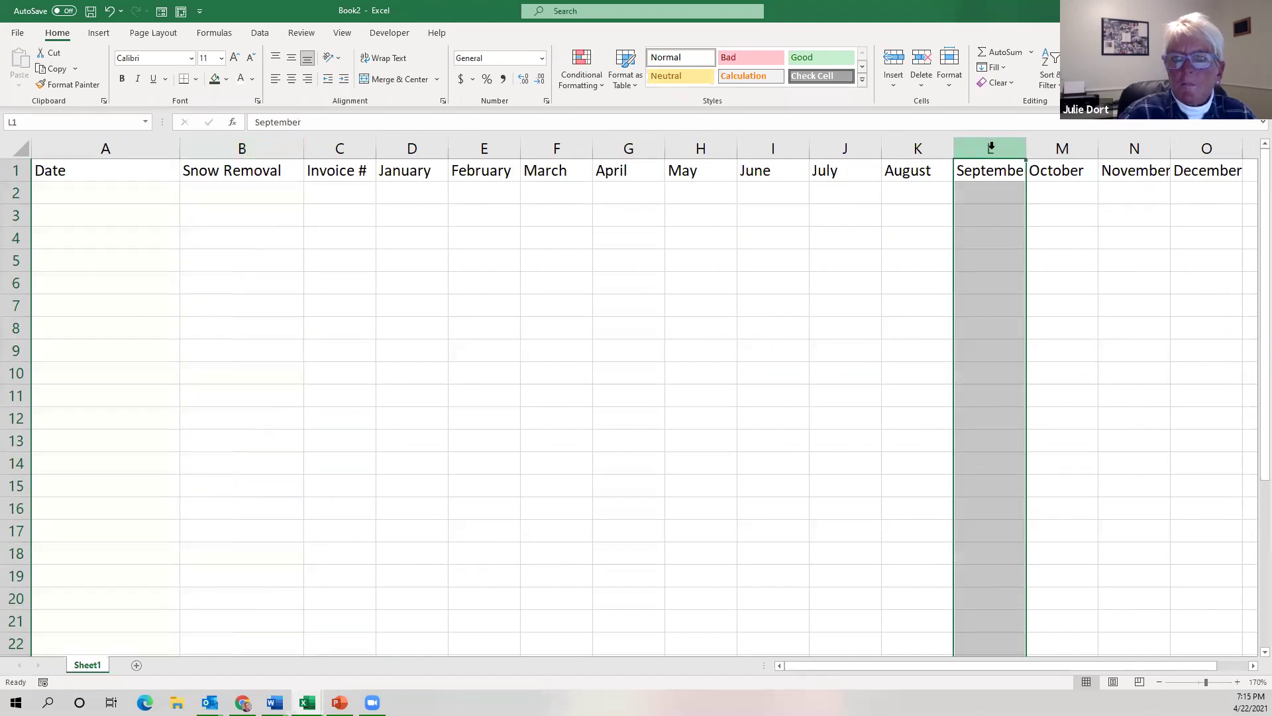
click(950, 88)
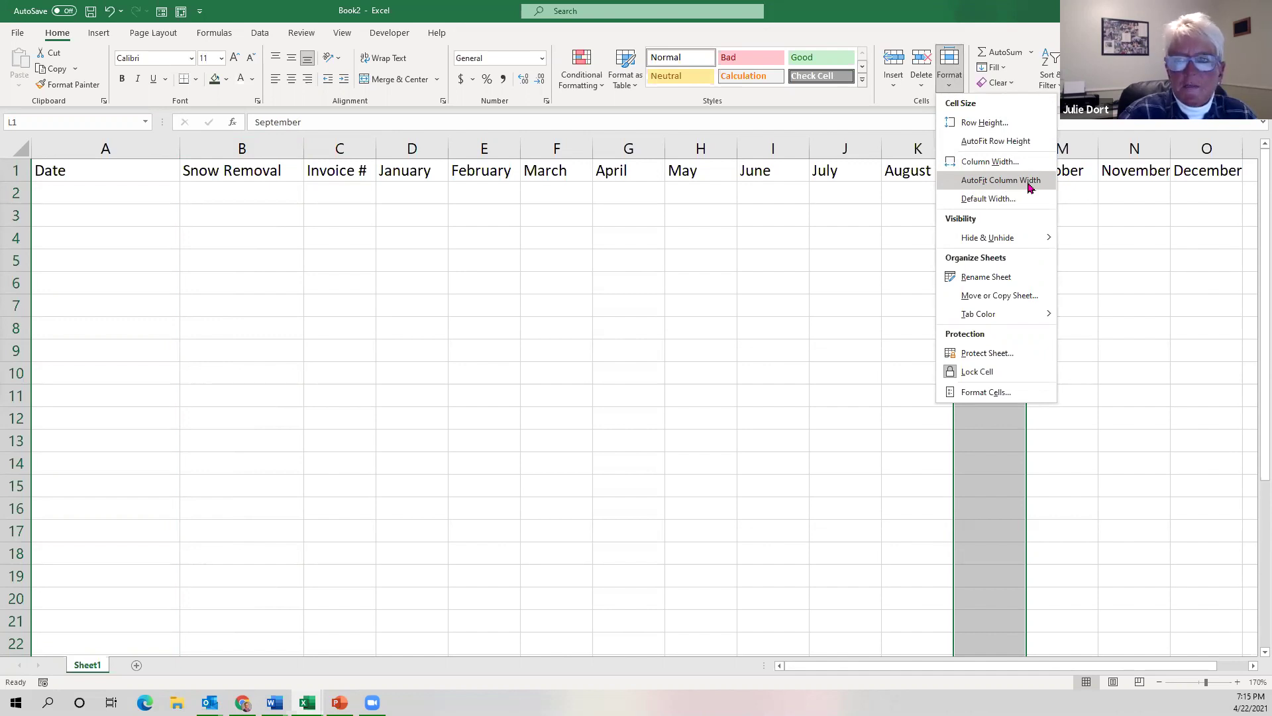
click(1031, 188)
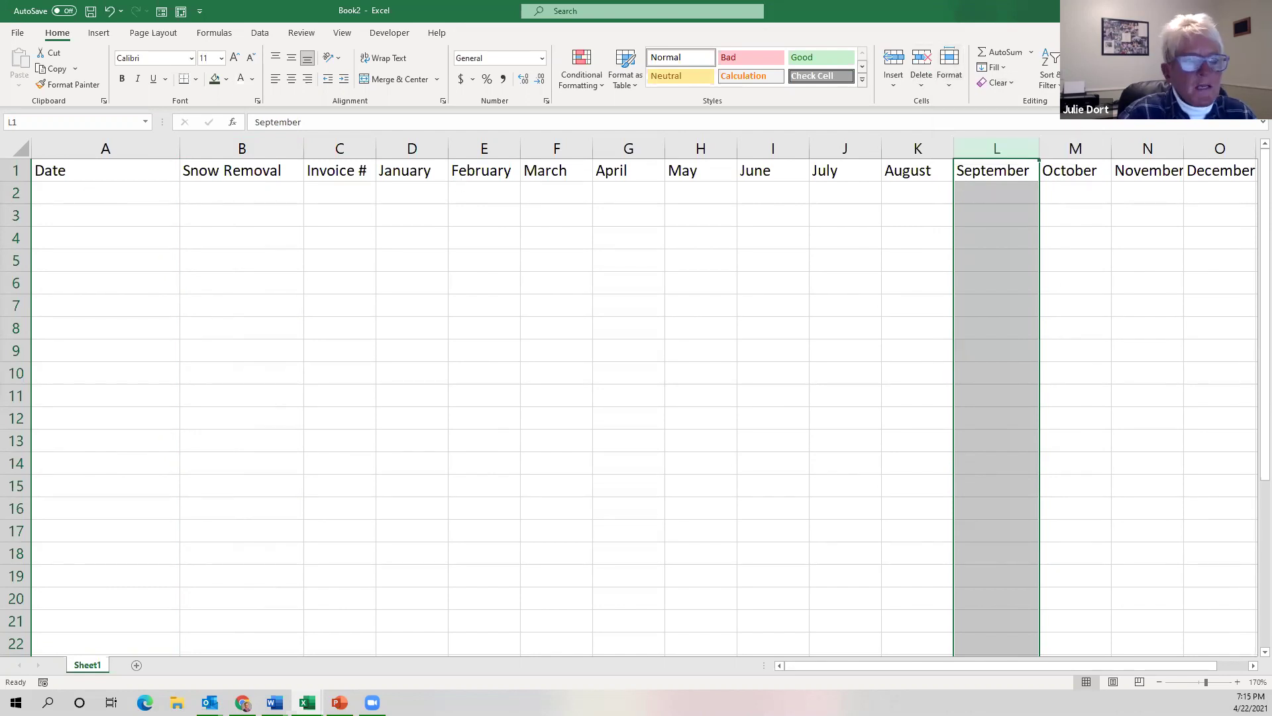
click(25, 193)
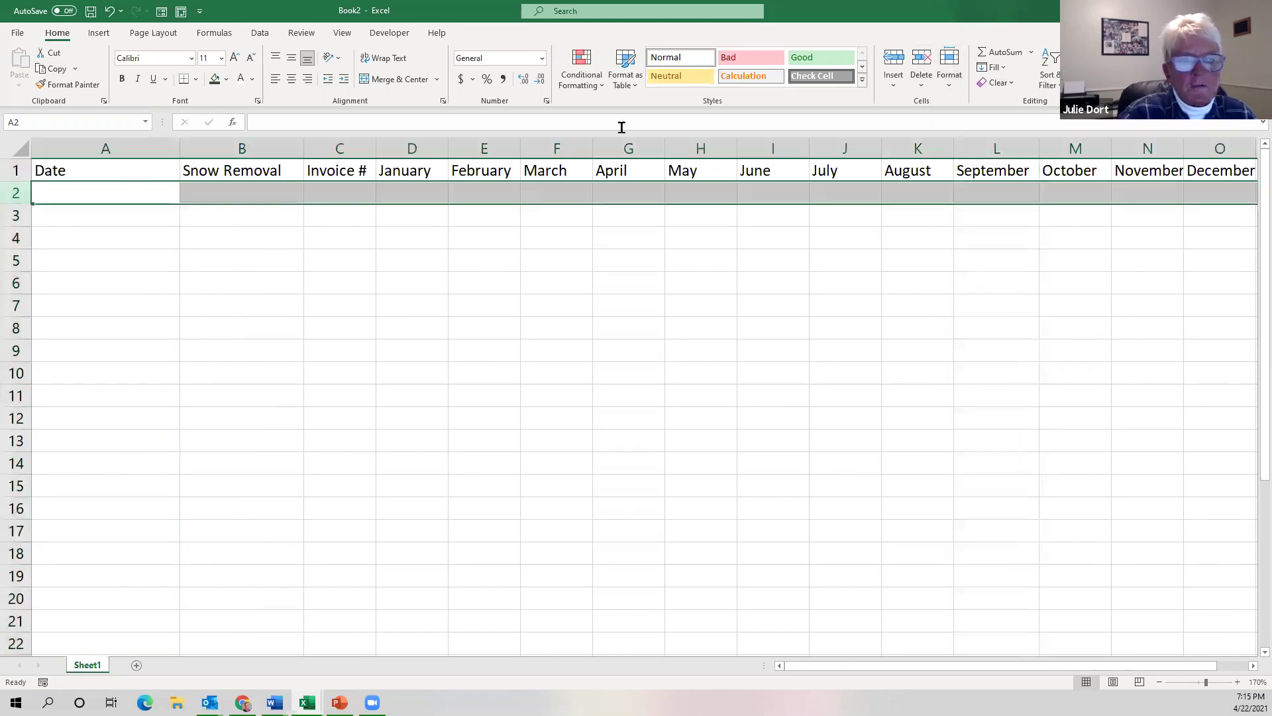
click(951, 90)
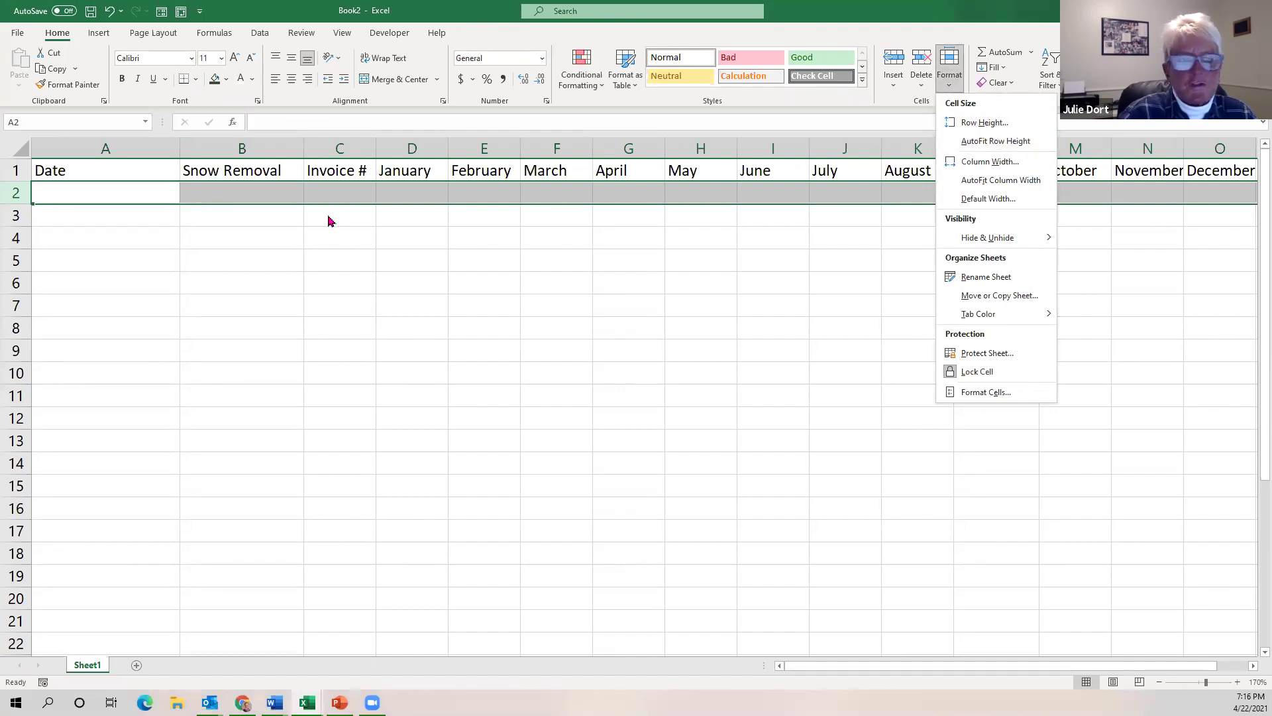
click(242, 194)
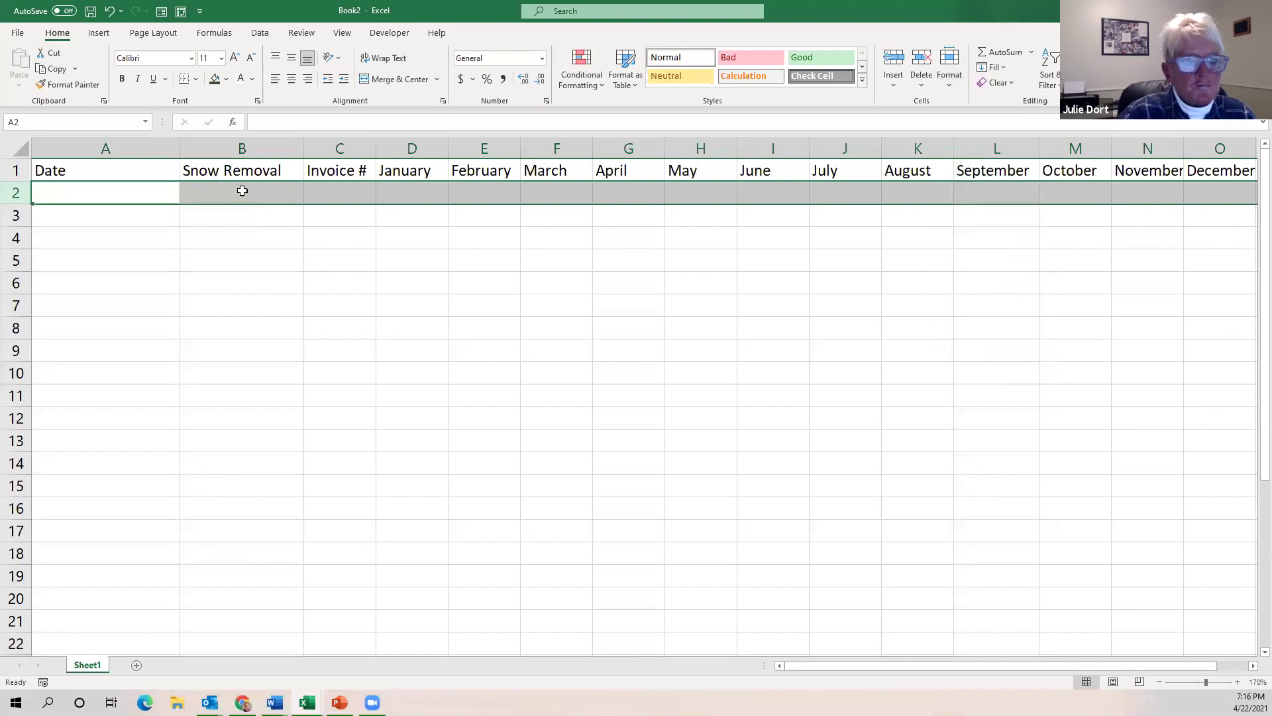
click(240, 193)
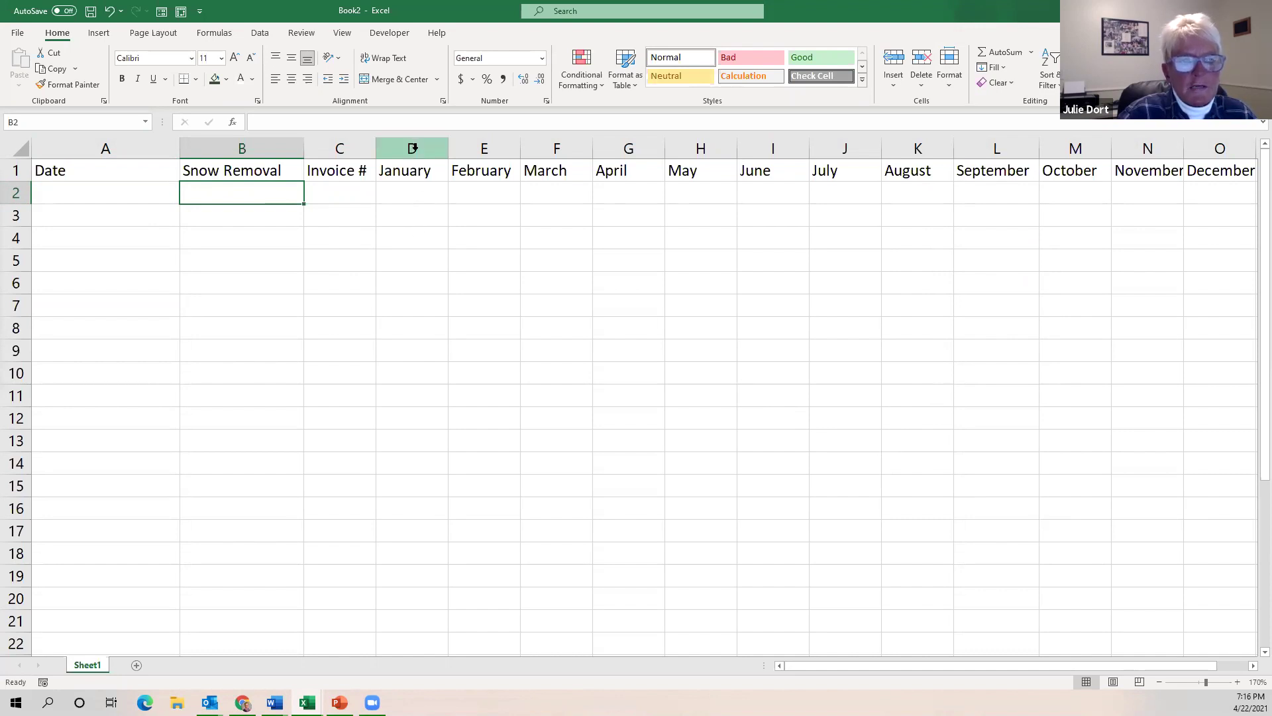
Drag column D's border to resize it, then AutoFit it to the 'January' heading.
click(413, 148)
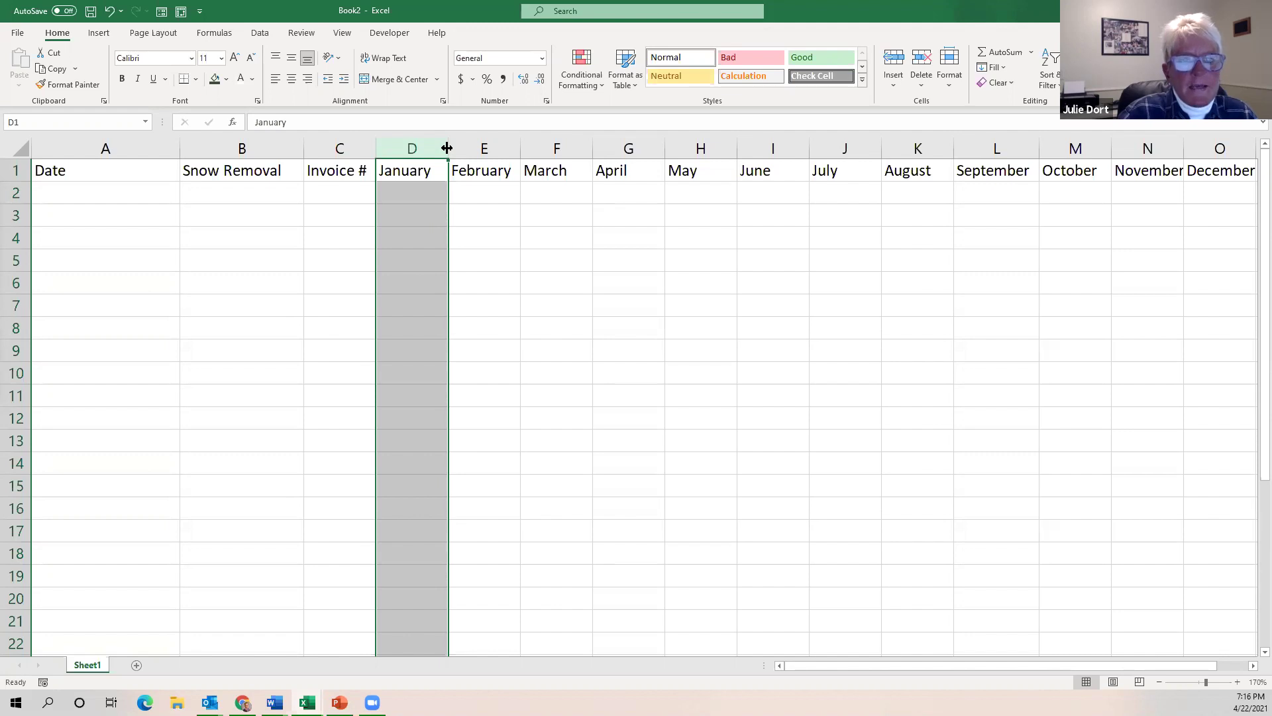
drag(447, 148, 503, 153)
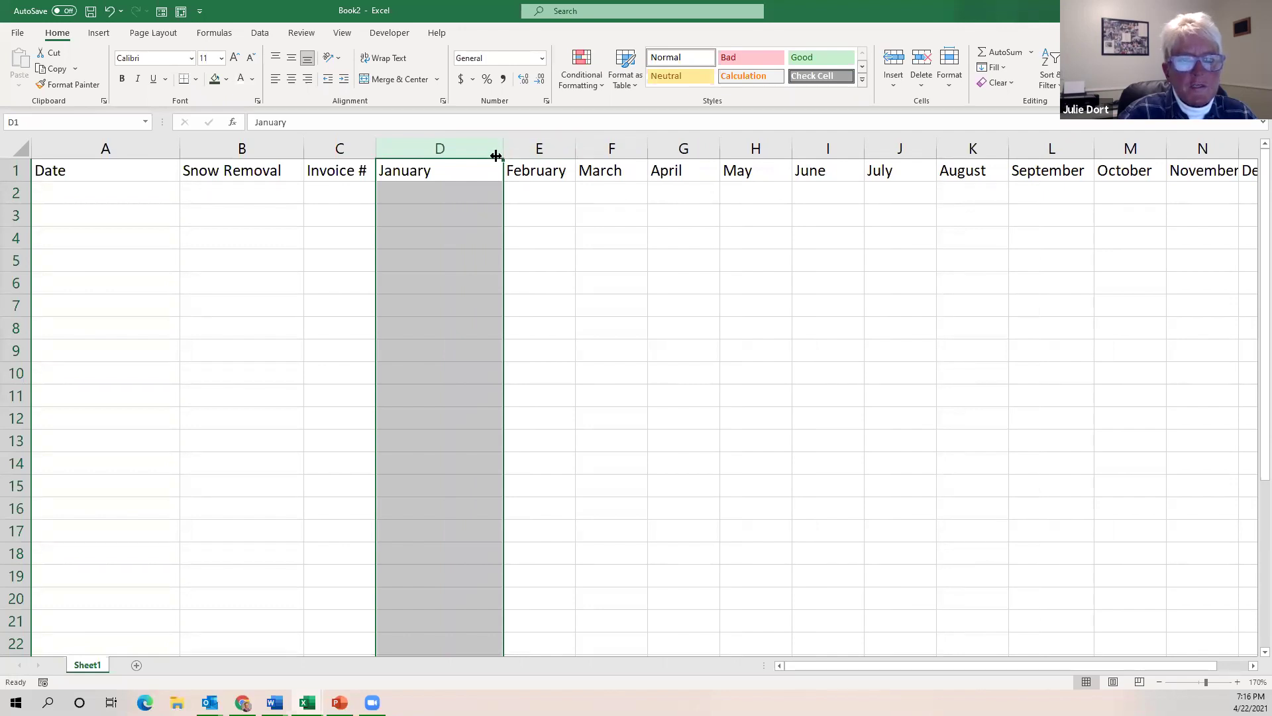
mouse_move(496, 155)
mouse_down()
mouse_move(445, 154)
mouse_move(507, 159)
mouse_up()
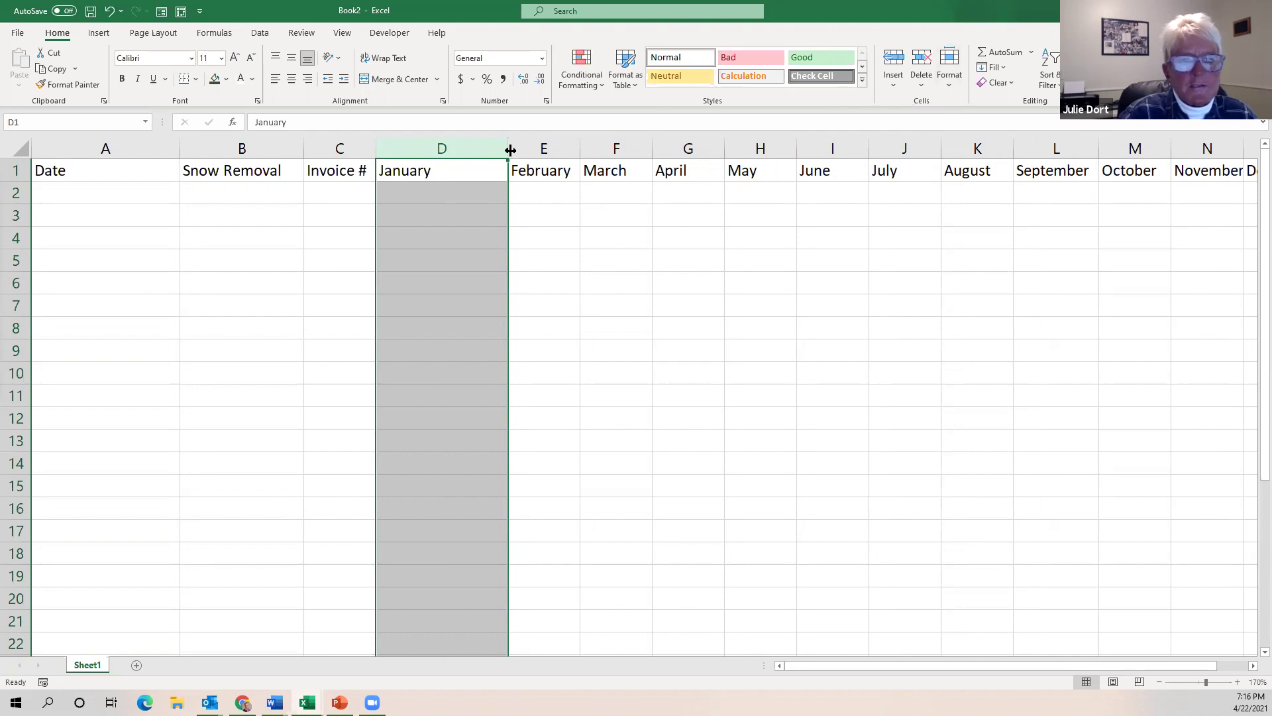
drag(506, 149, 510, 150)
double_click(510, 149)
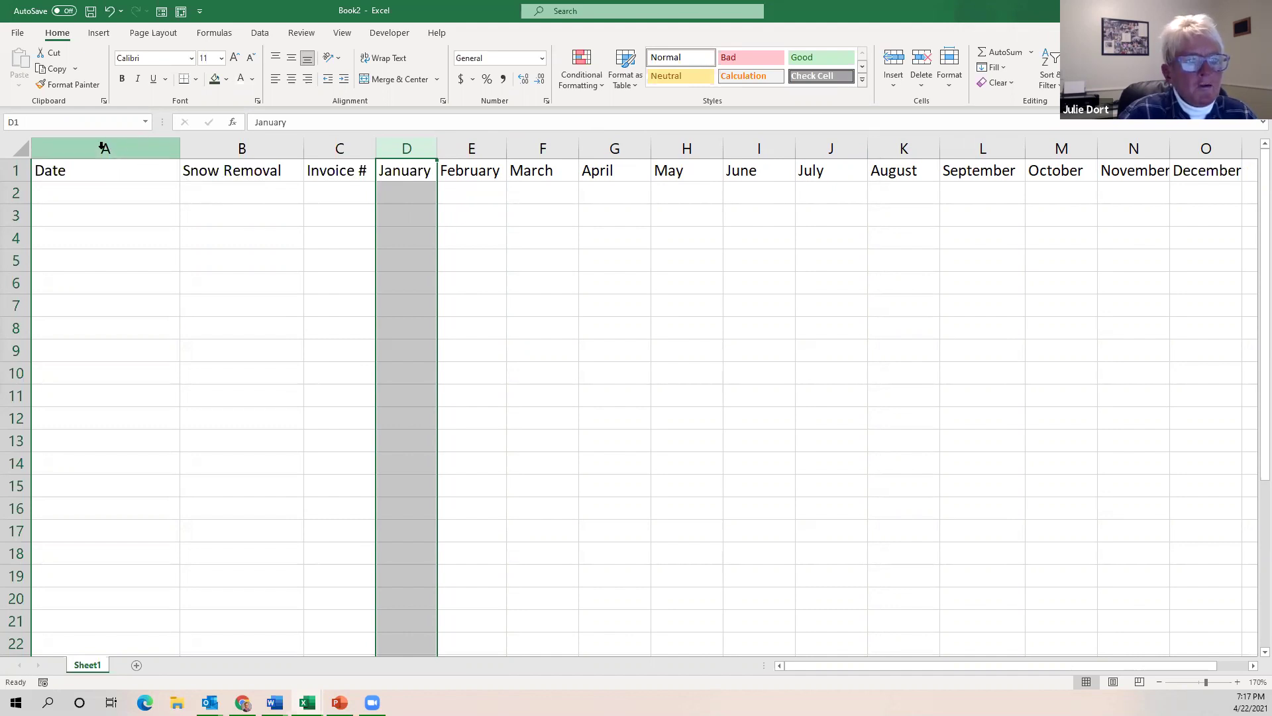
Select columns A–O, set their width to 15, then AutoFit each to its heading.
mouse_move(105, 149)
mouse_down()
mouse_move(1026, 149)
mouse_move(1092, 134)
mouse_move(1211, 151)
mouse_up()
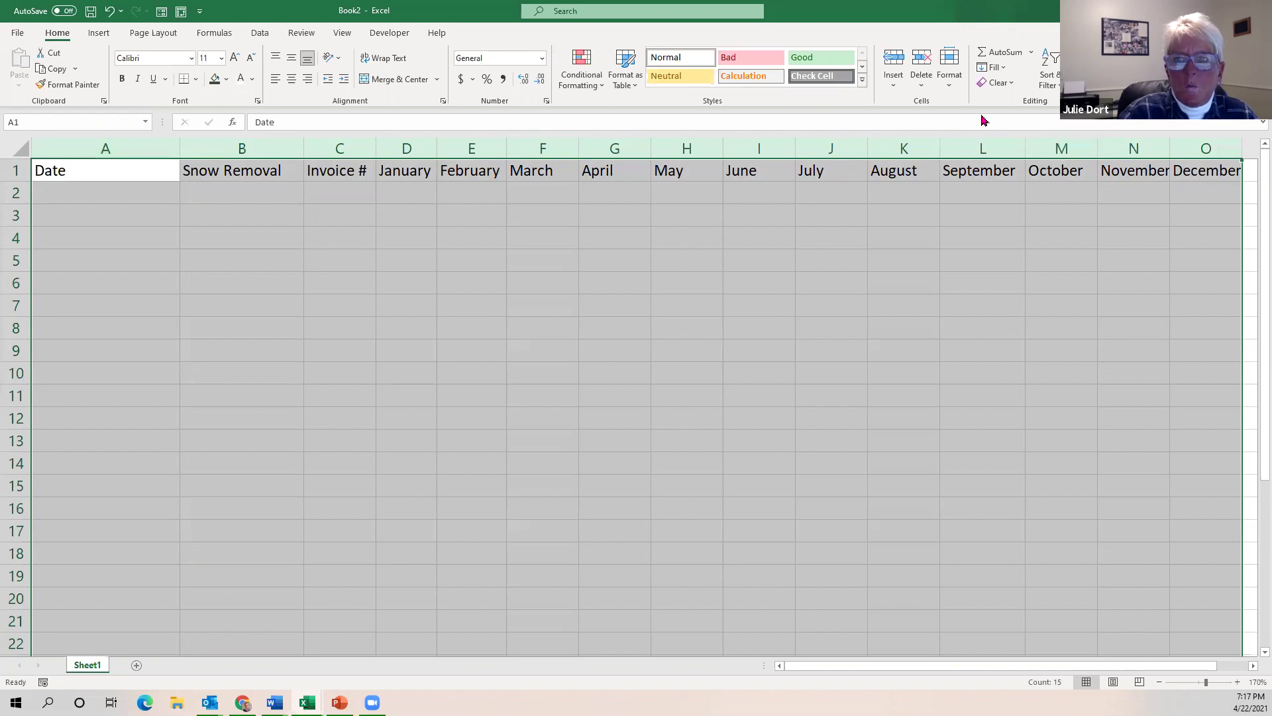
click(957, 91)
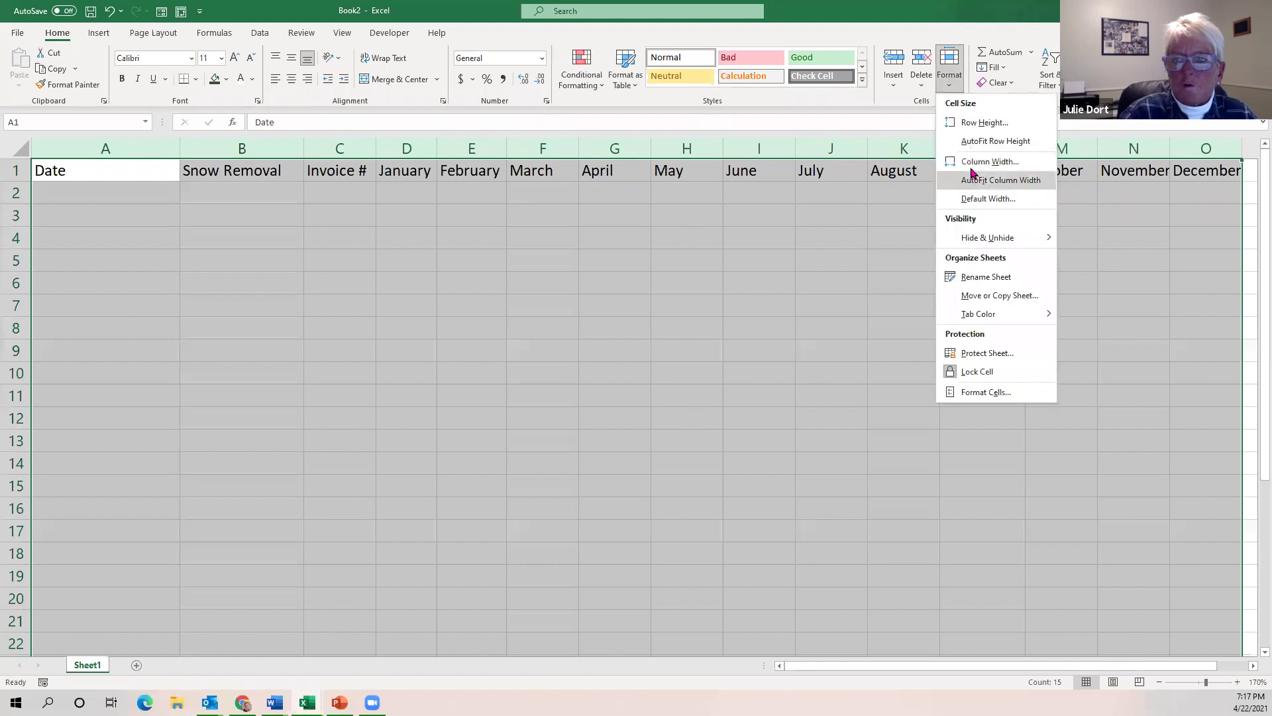
click(973, 166)
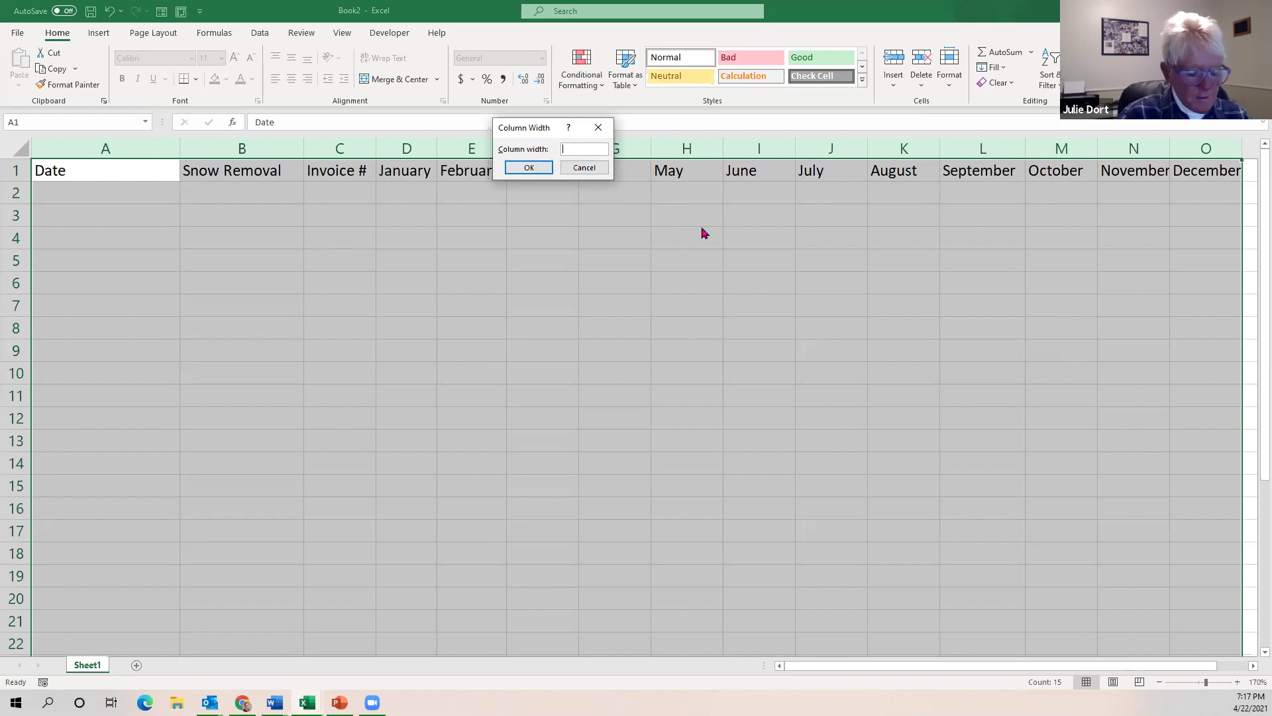
text(15)
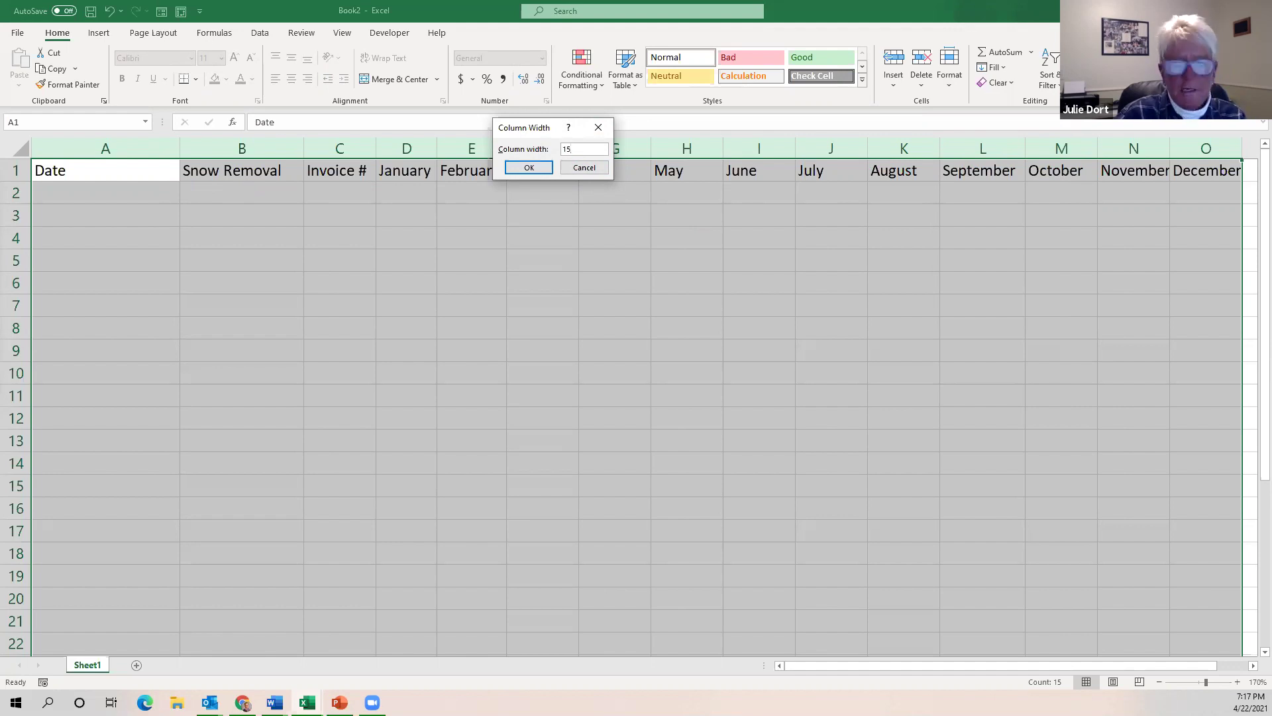
key(Return)
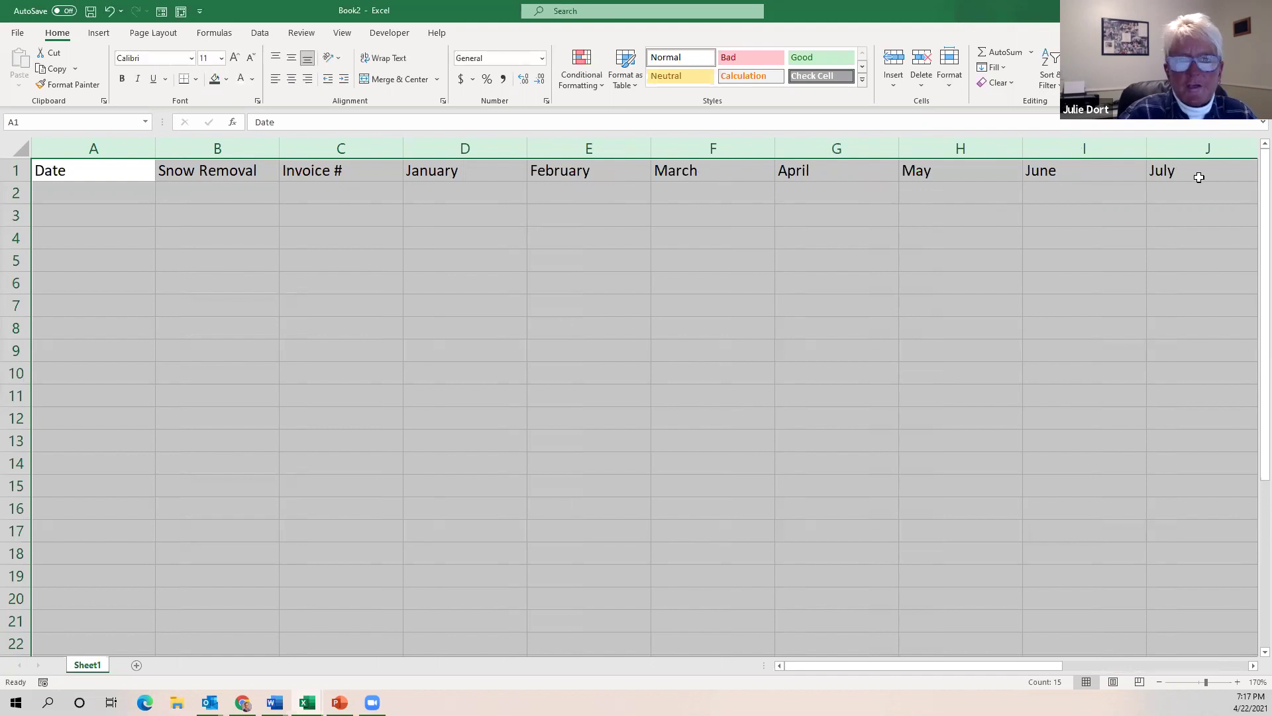
click(954, 93)
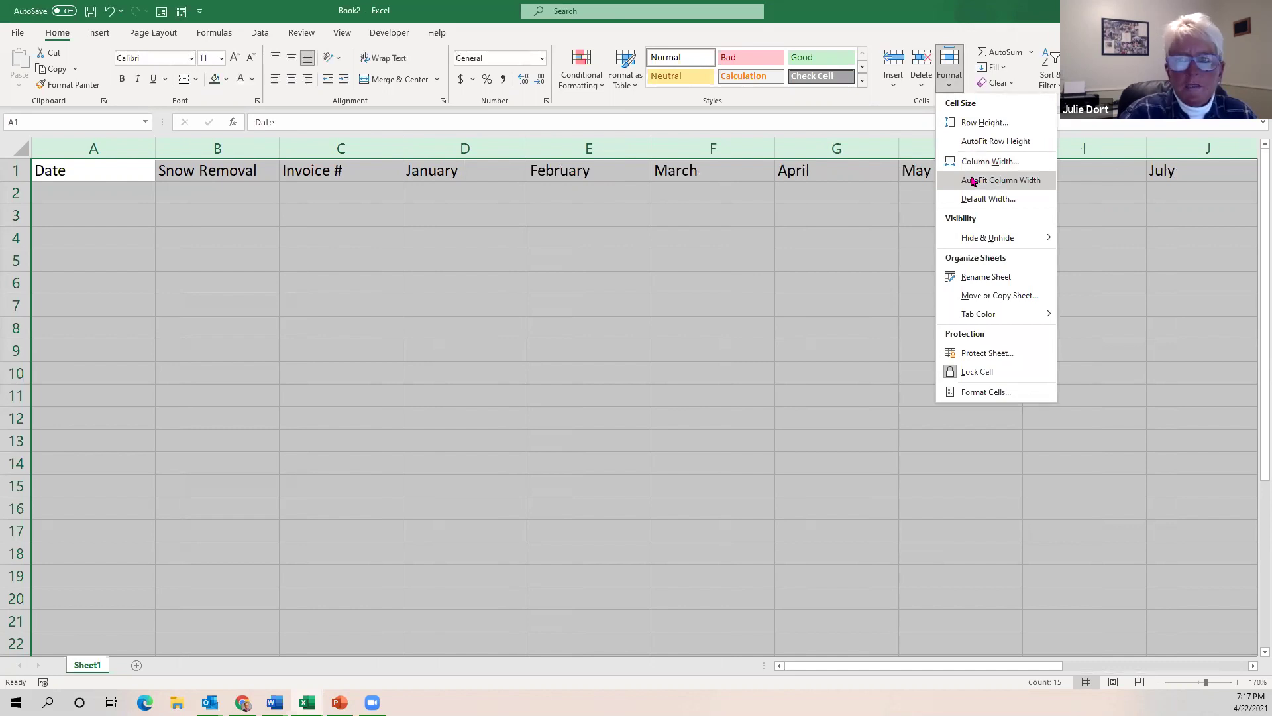
click(972, 182)
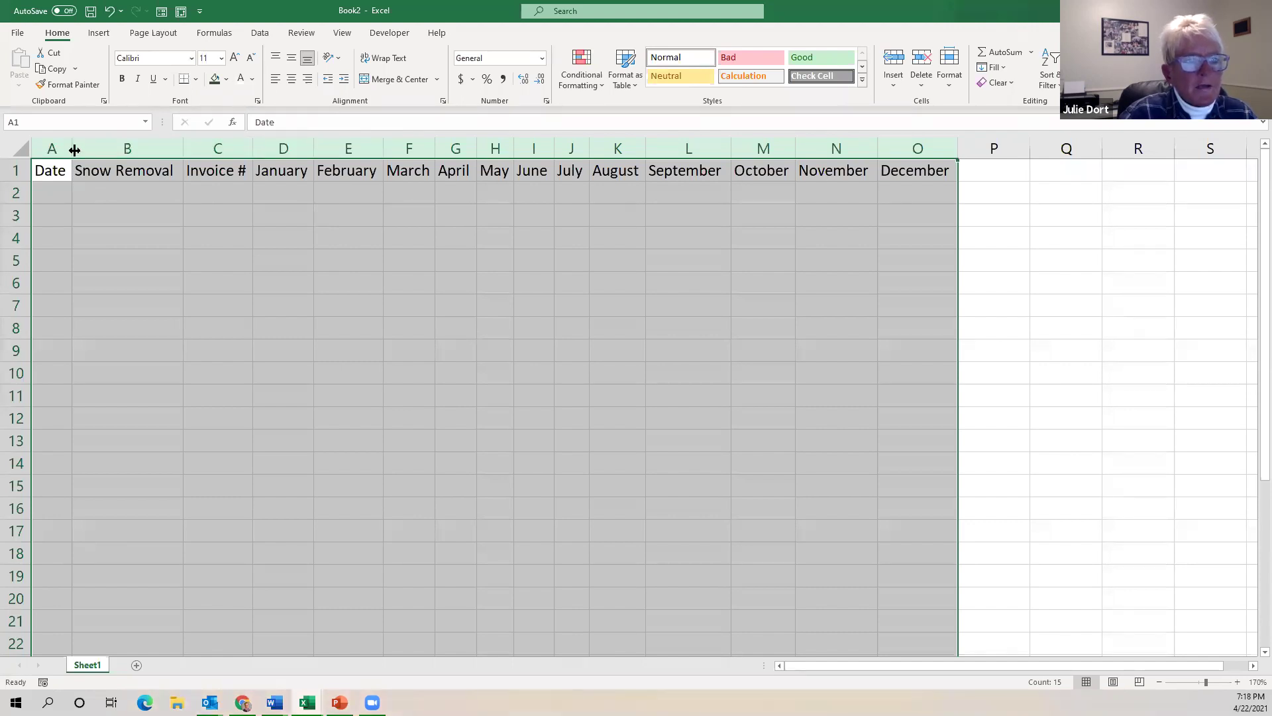
Resize the selected columns A–O by dragging, then set them all to width 14.
drag(76, 151, 109, 151)
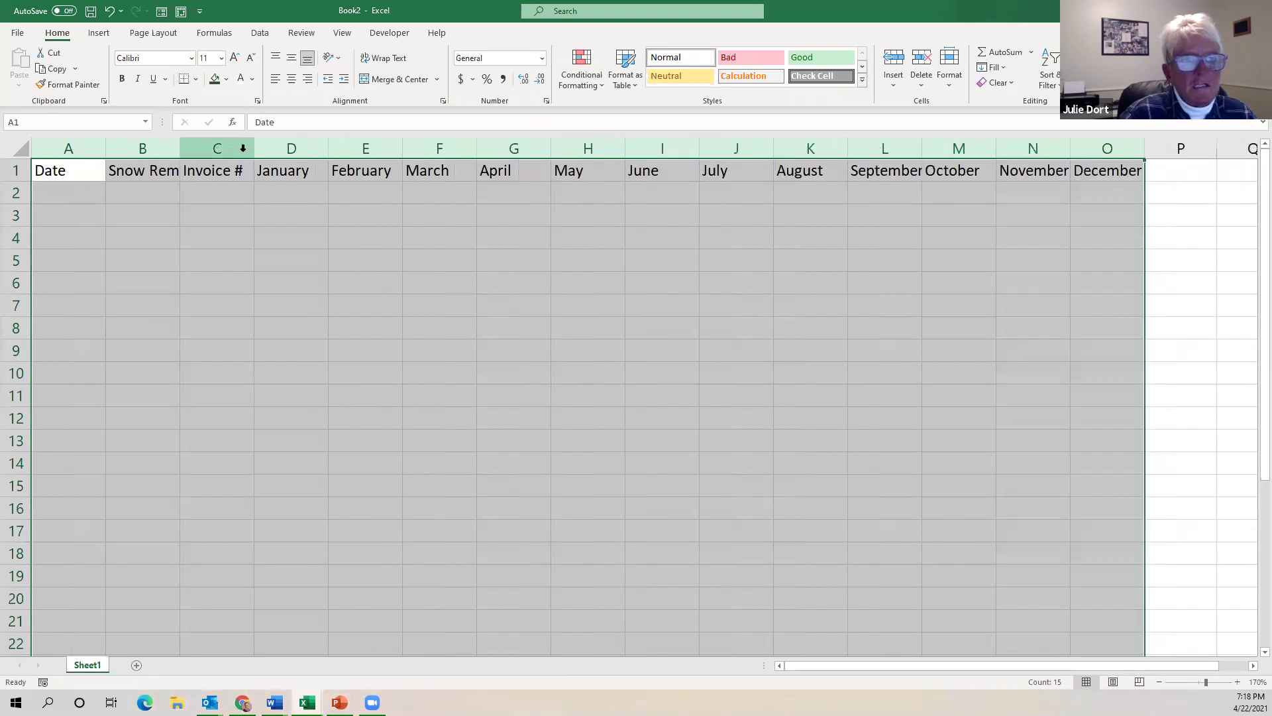
drag(255, 151, 299, 151)
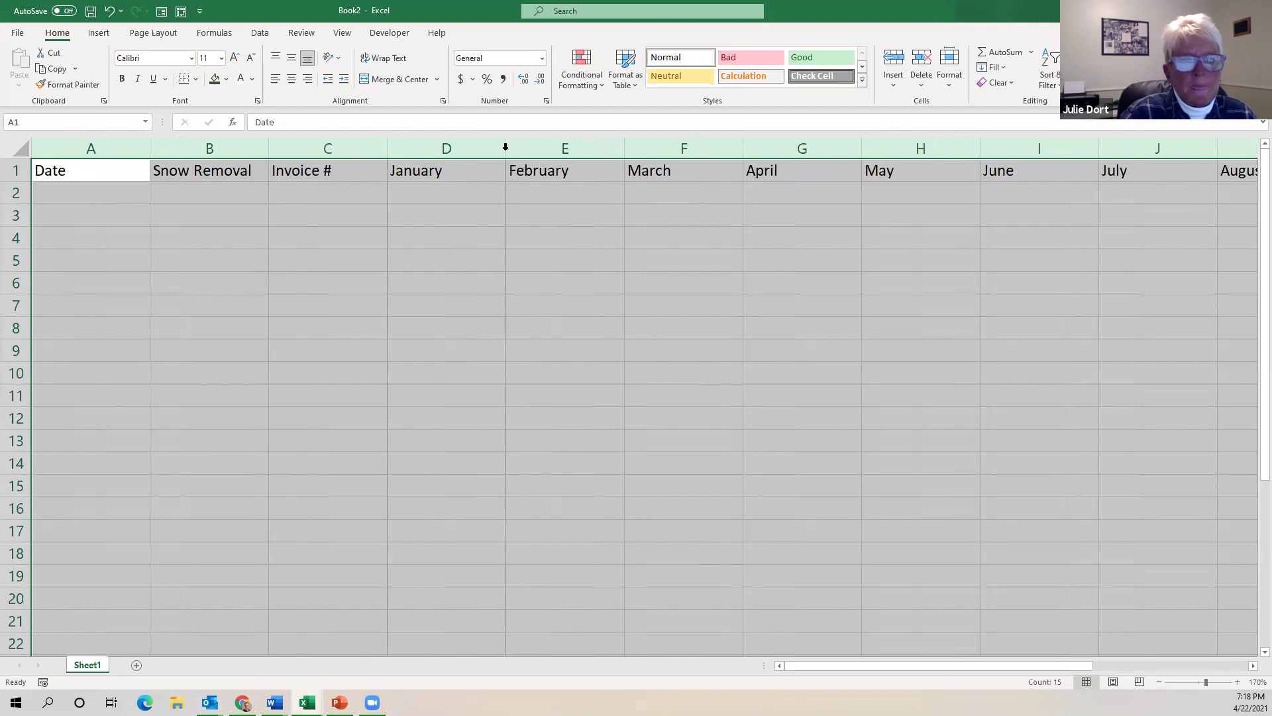
double_click(505, 148)
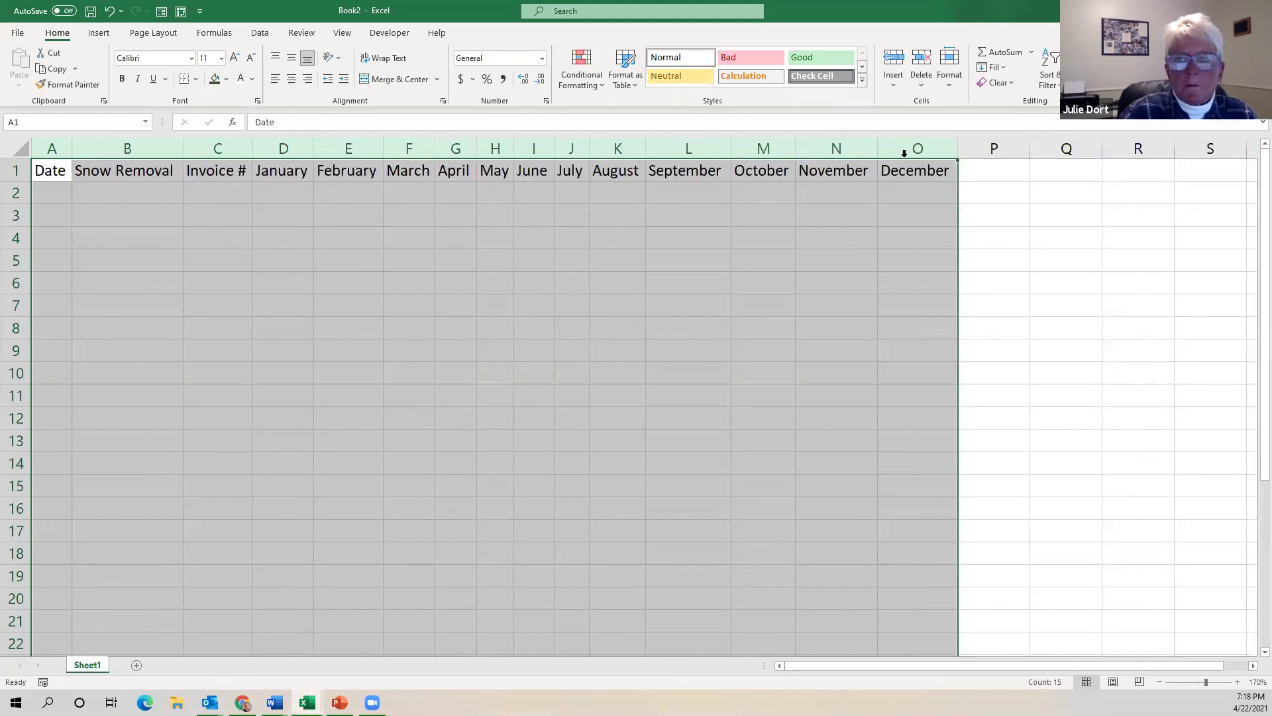
click(950, 80)
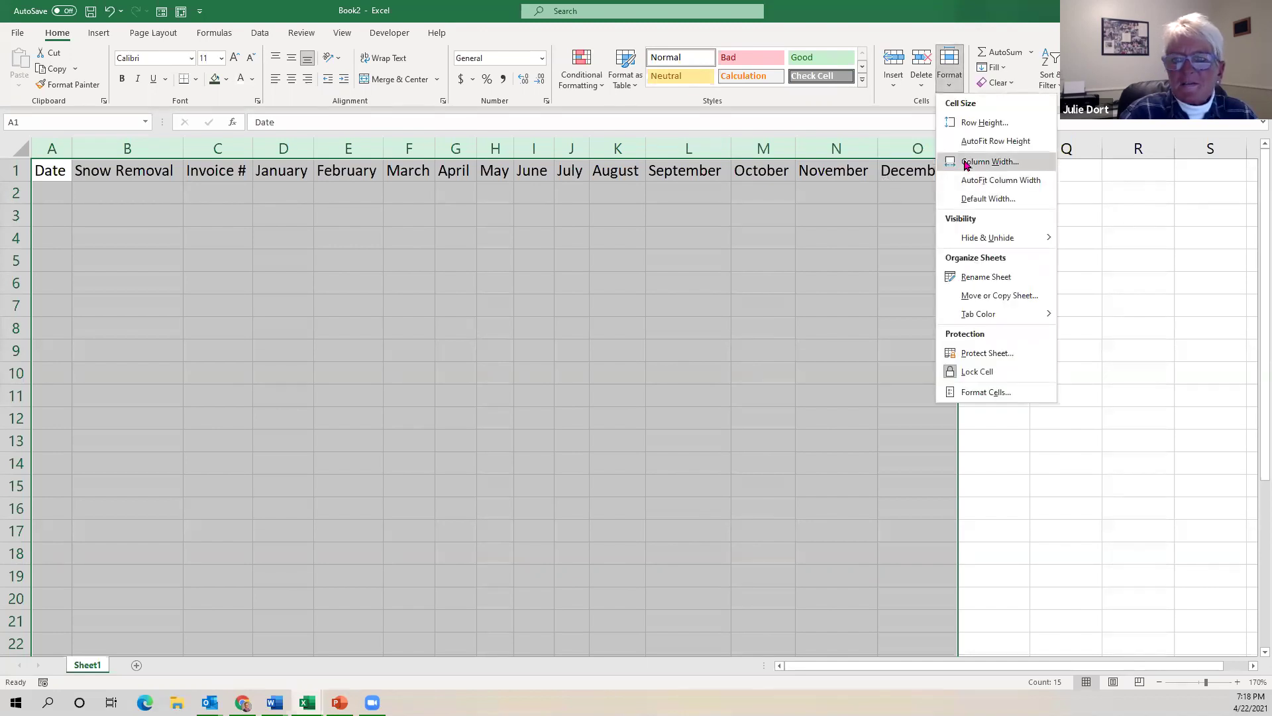
click(966, 163)
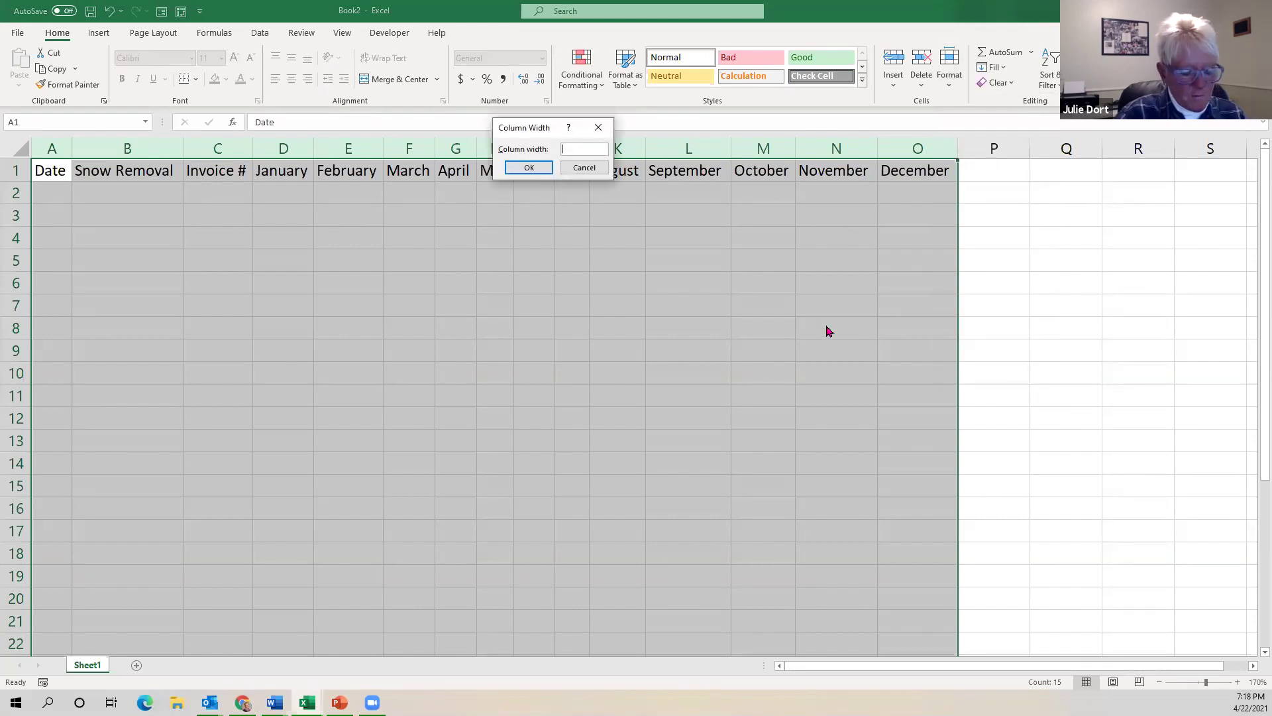
text(14)
key(Return)
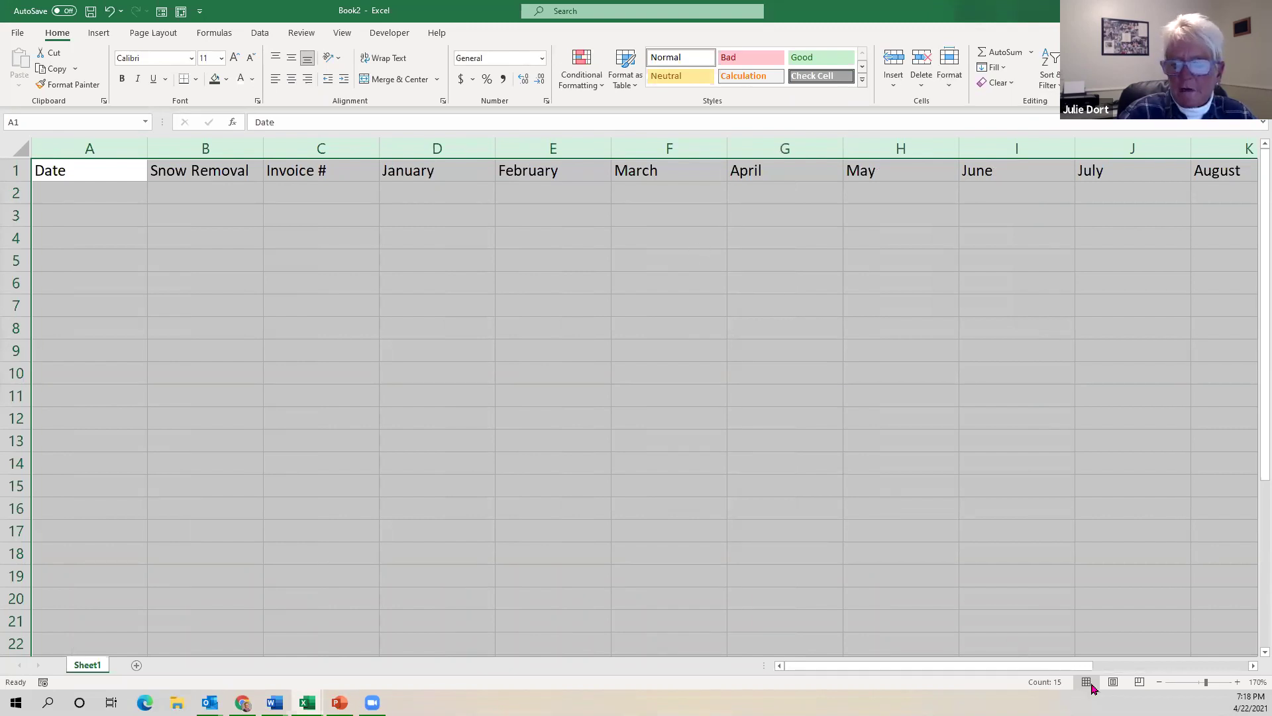
drag(1038, 668, 860, 673)
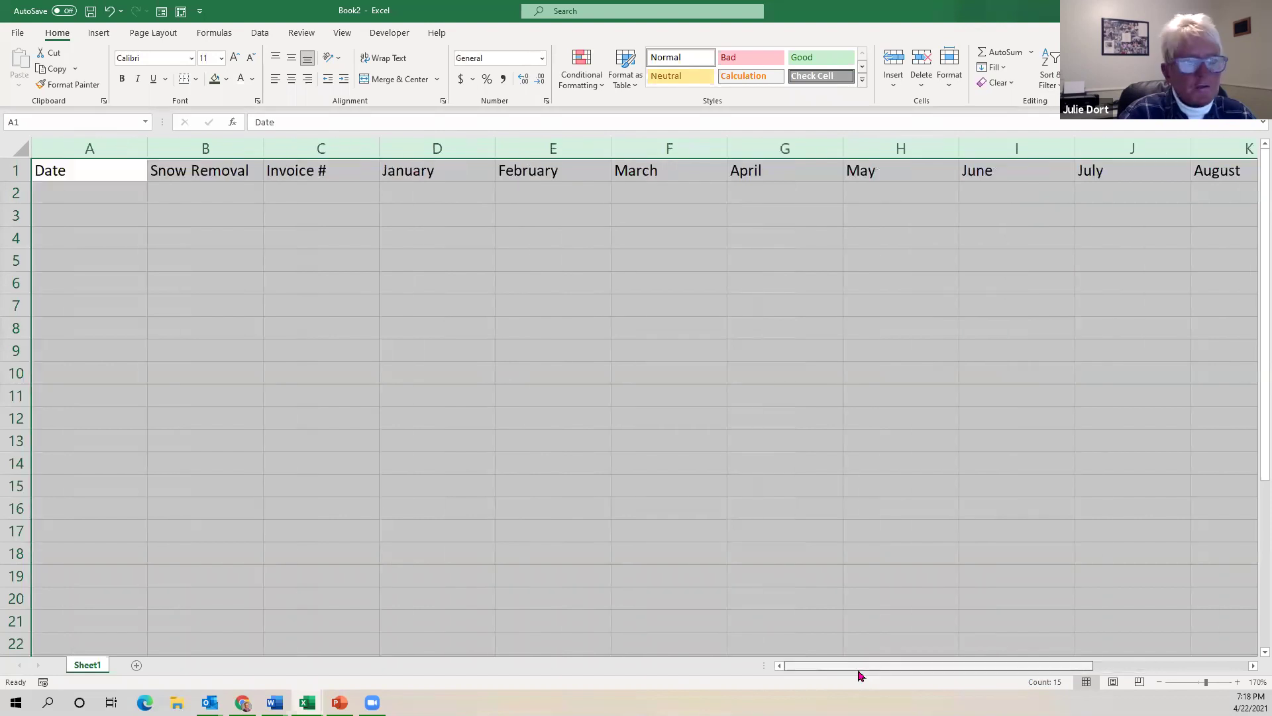
Zoom out to 120% and select the header row from Date to December.
click(1158, 682)
click(1158, 682)
click(1158, 682)
click(1159, 682)
click(1158, 682)
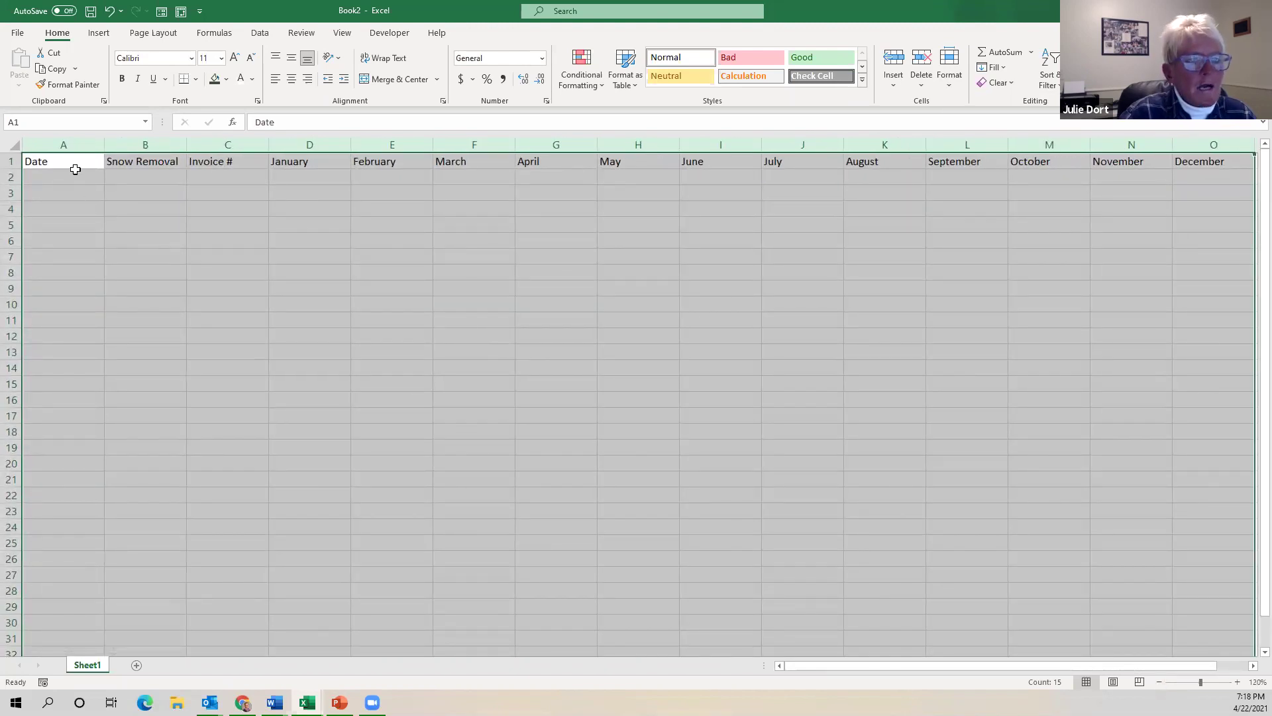
click(57, 163)
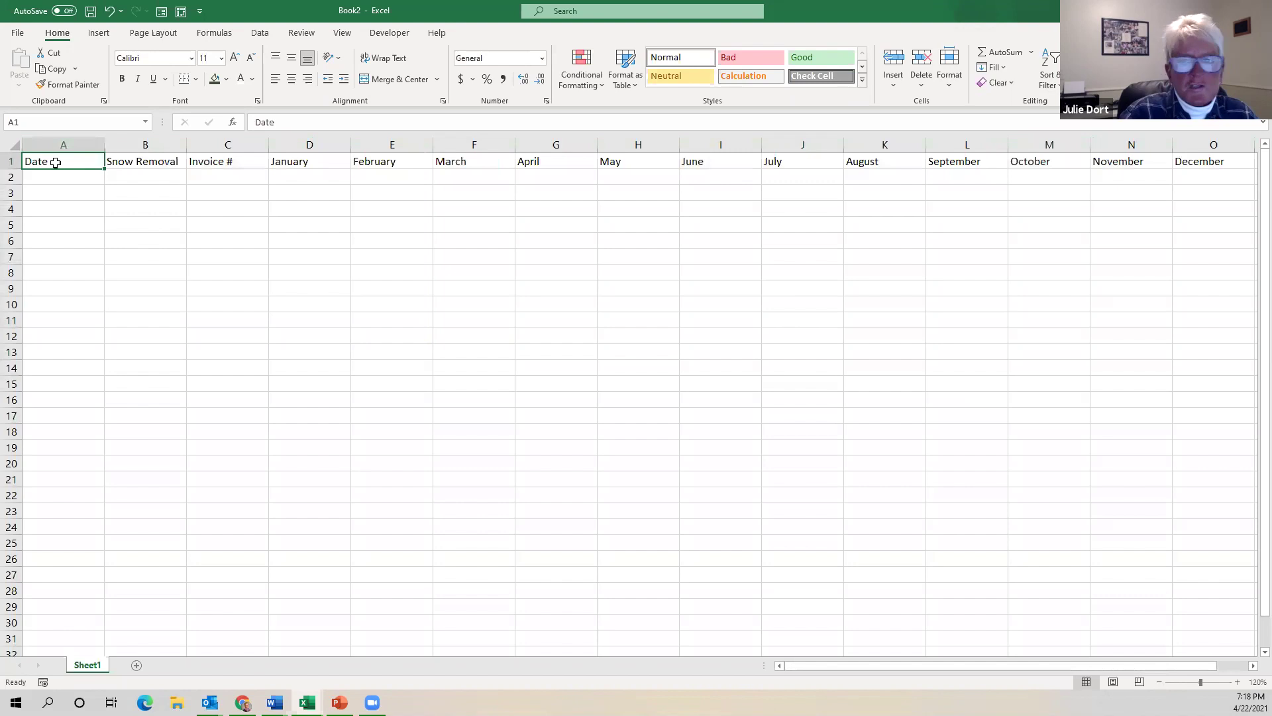
drag(47, 161, 1225, 162)
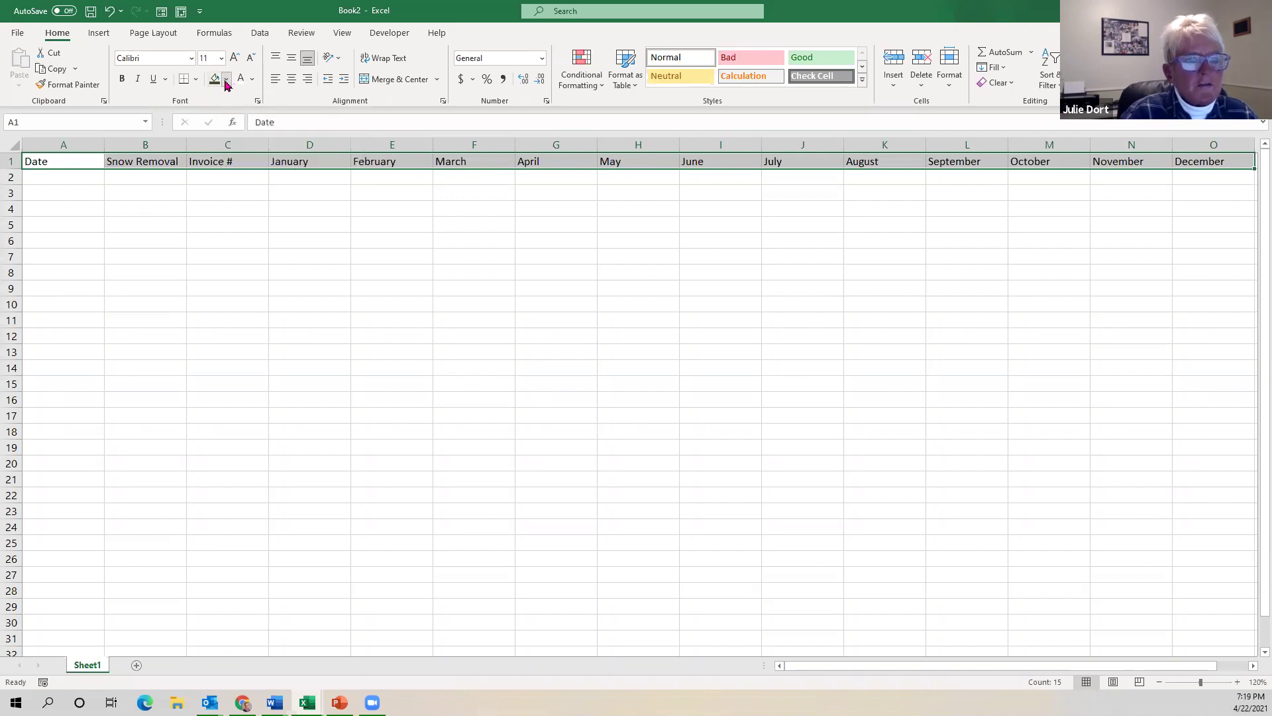
Give the Date-through-December header row a dark green fill with white, centred text.
click(225, 81)
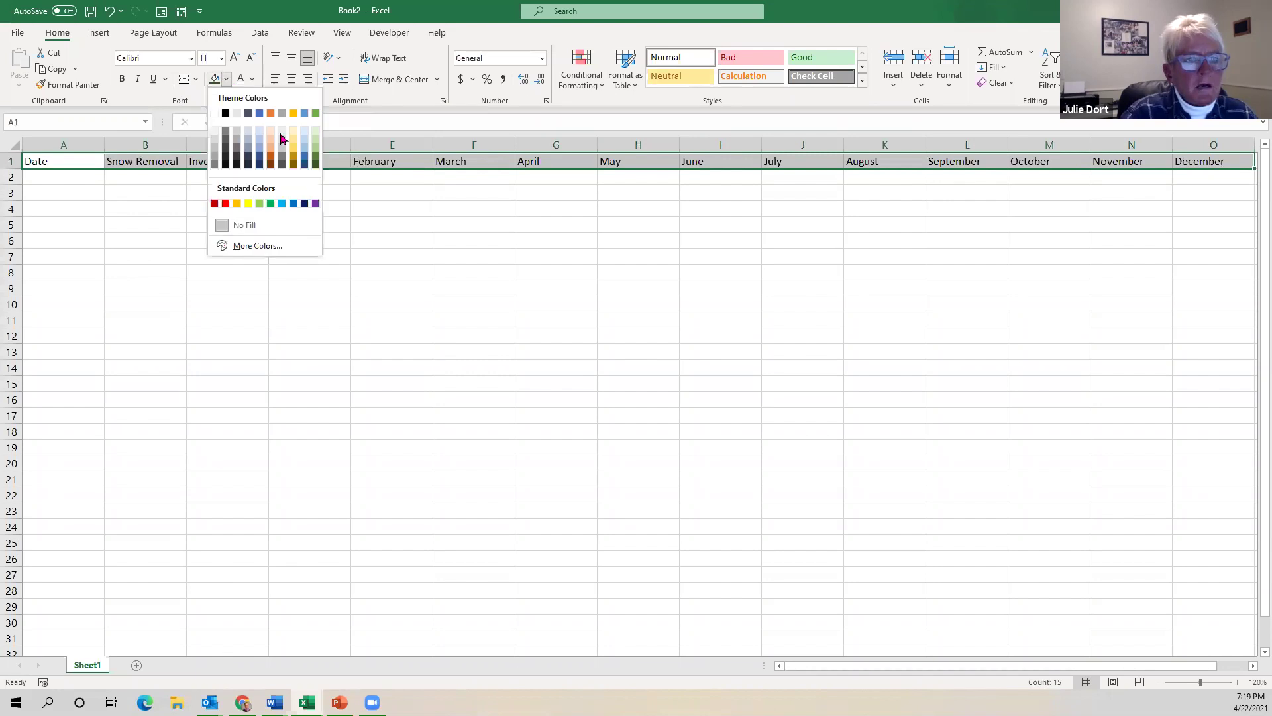
click(314, 166)
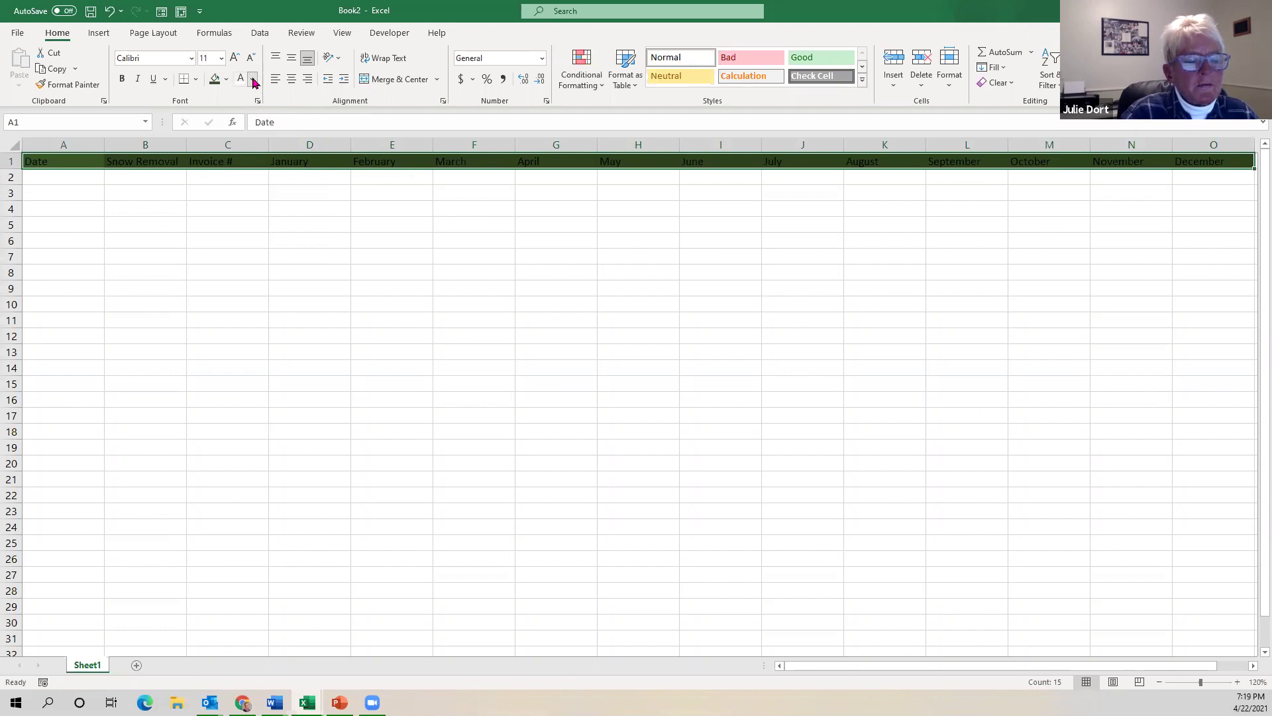
click(253, 79)
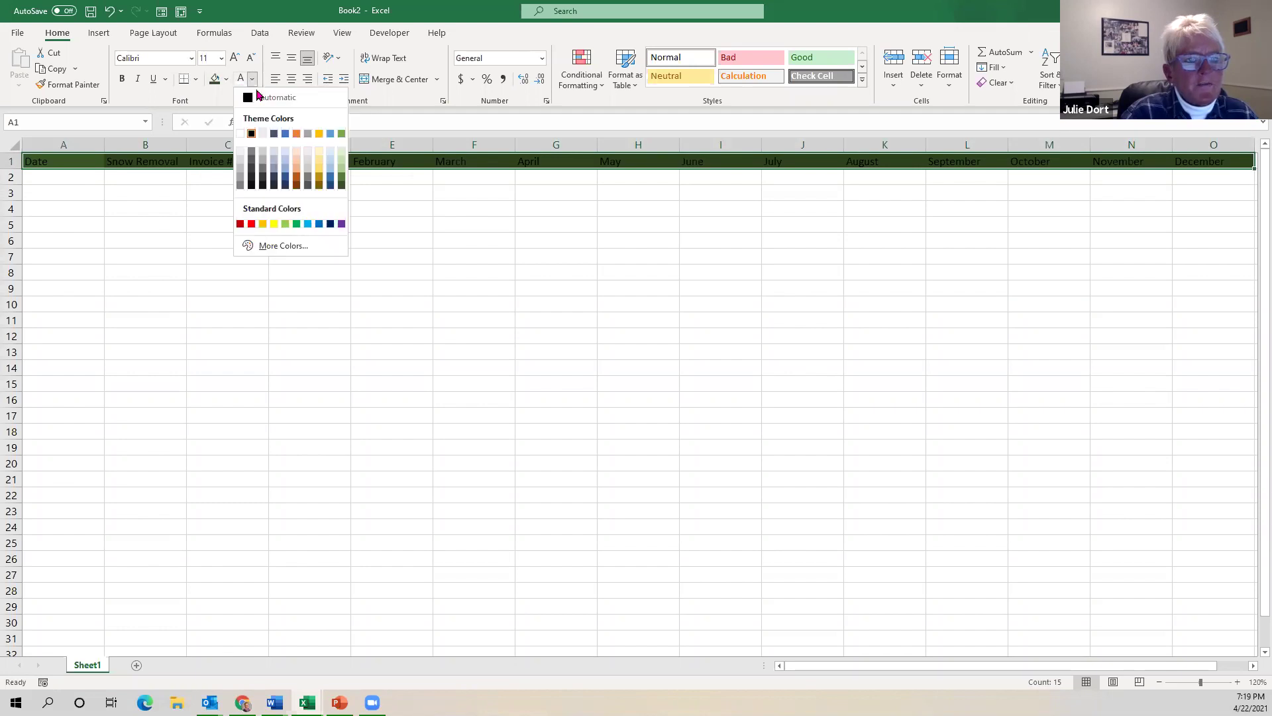
click(240, 136)
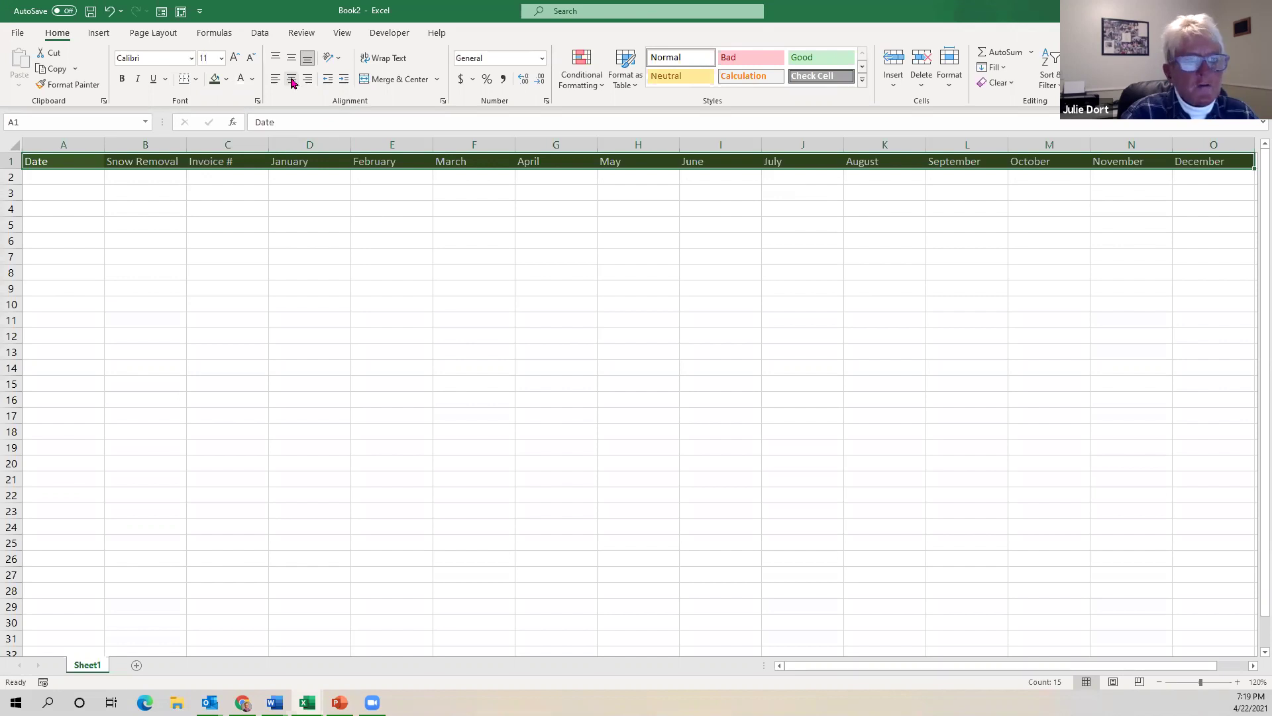
click(292, 80)
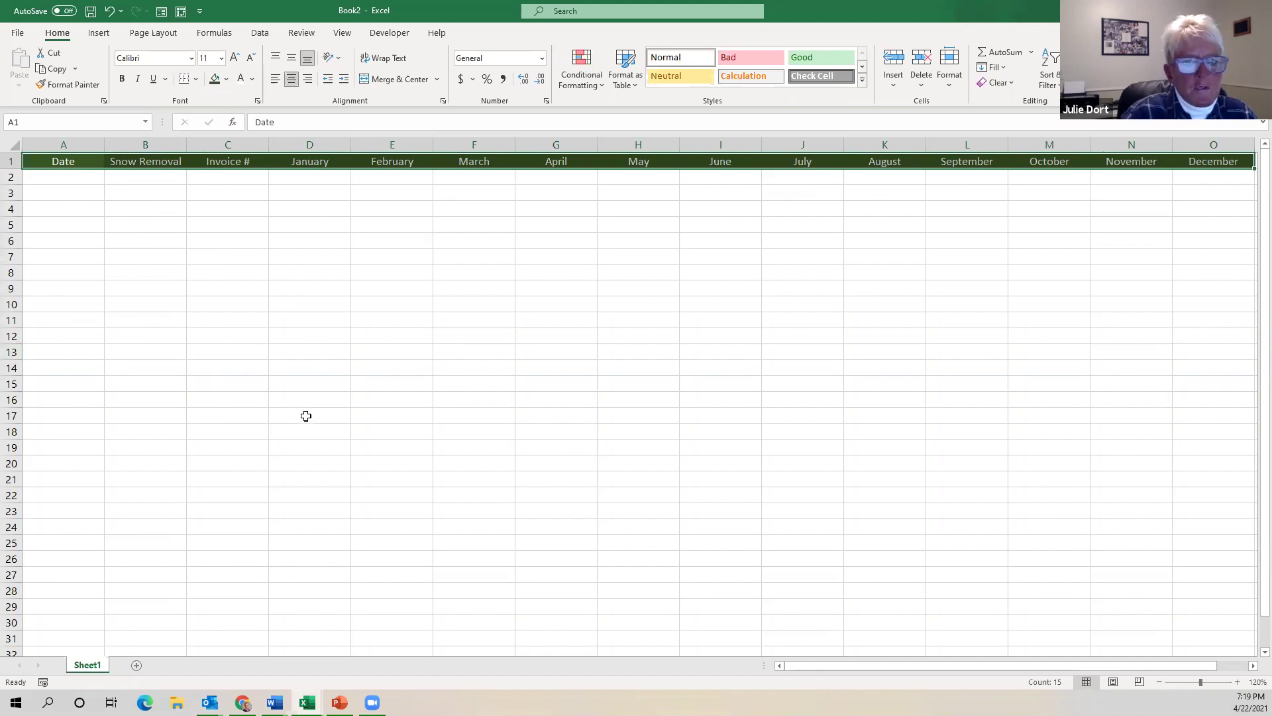
Apply the Total cell style to D17:O17 for a top border and double bottom line.
click(306, 416)
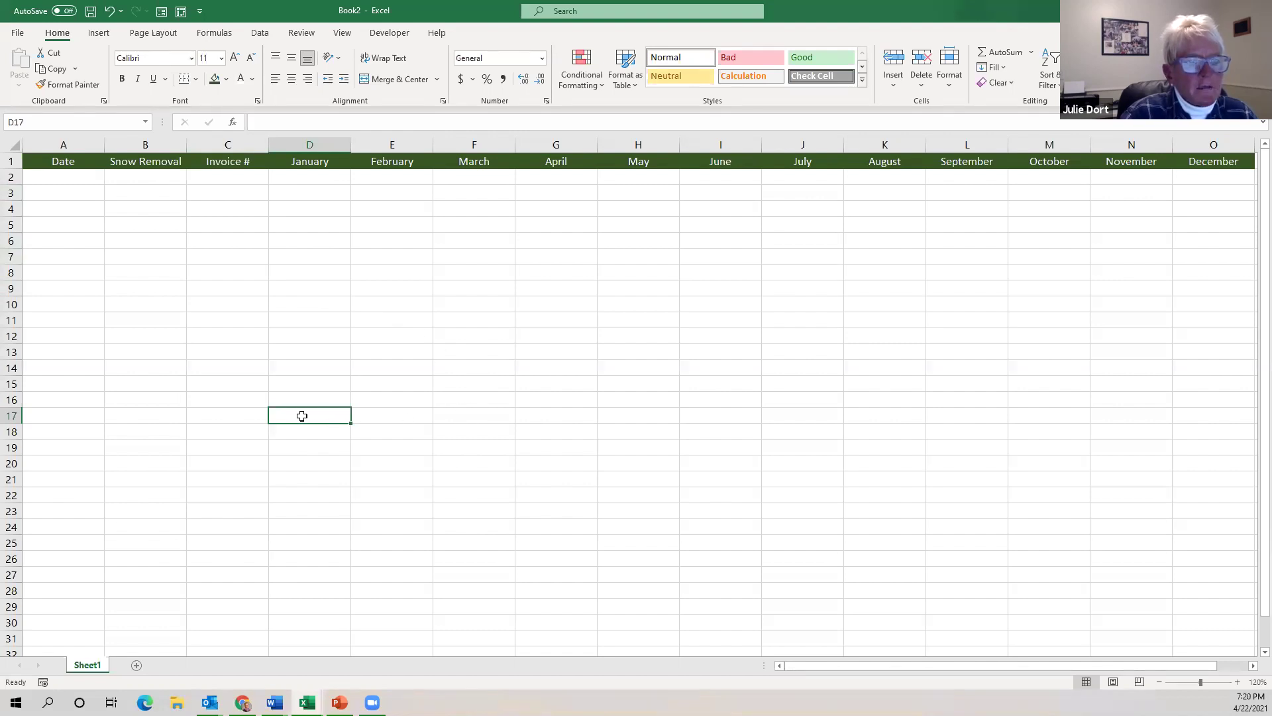
drag(307, 417, 1217, 416)
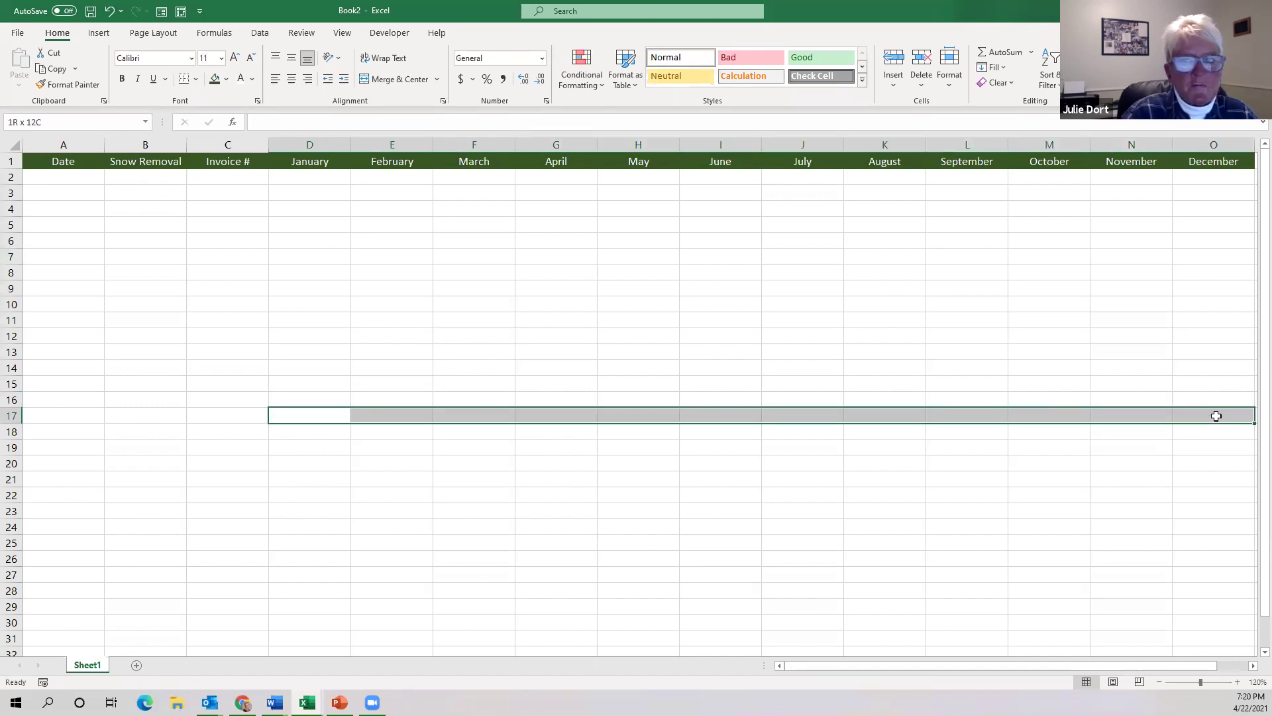
drag(1217, 415, 1216, 415)
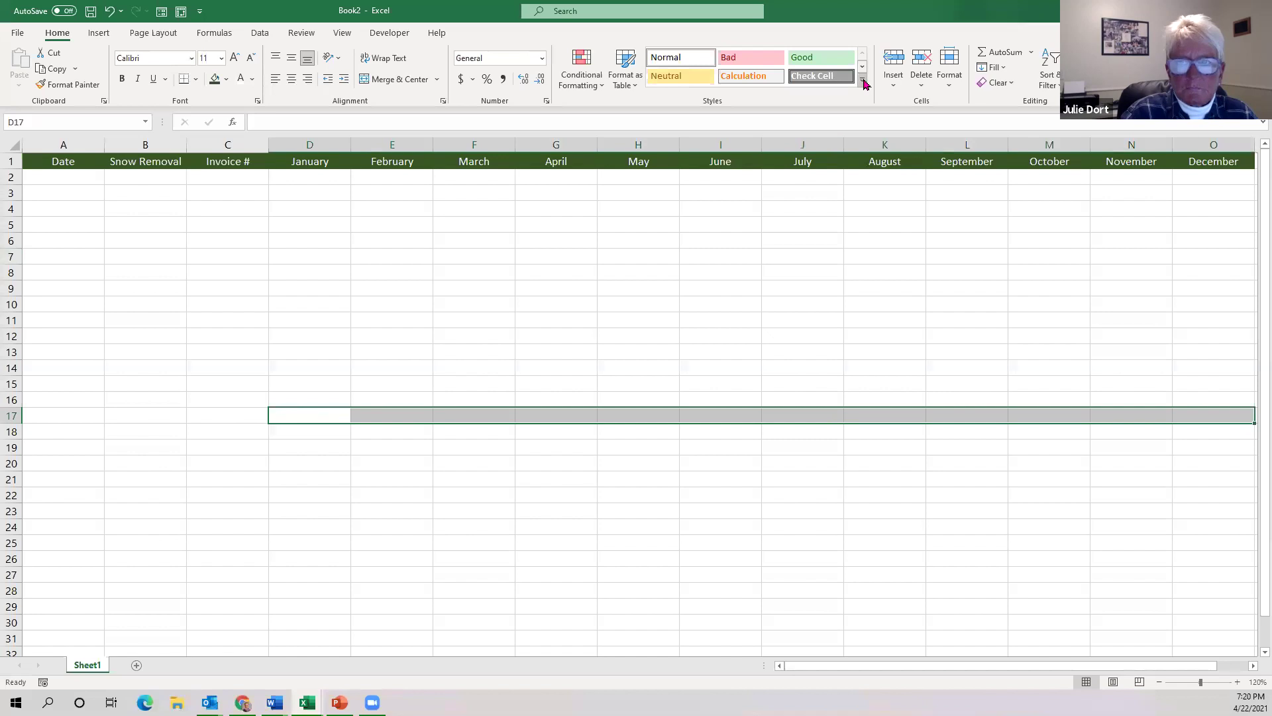
click(865, 82)
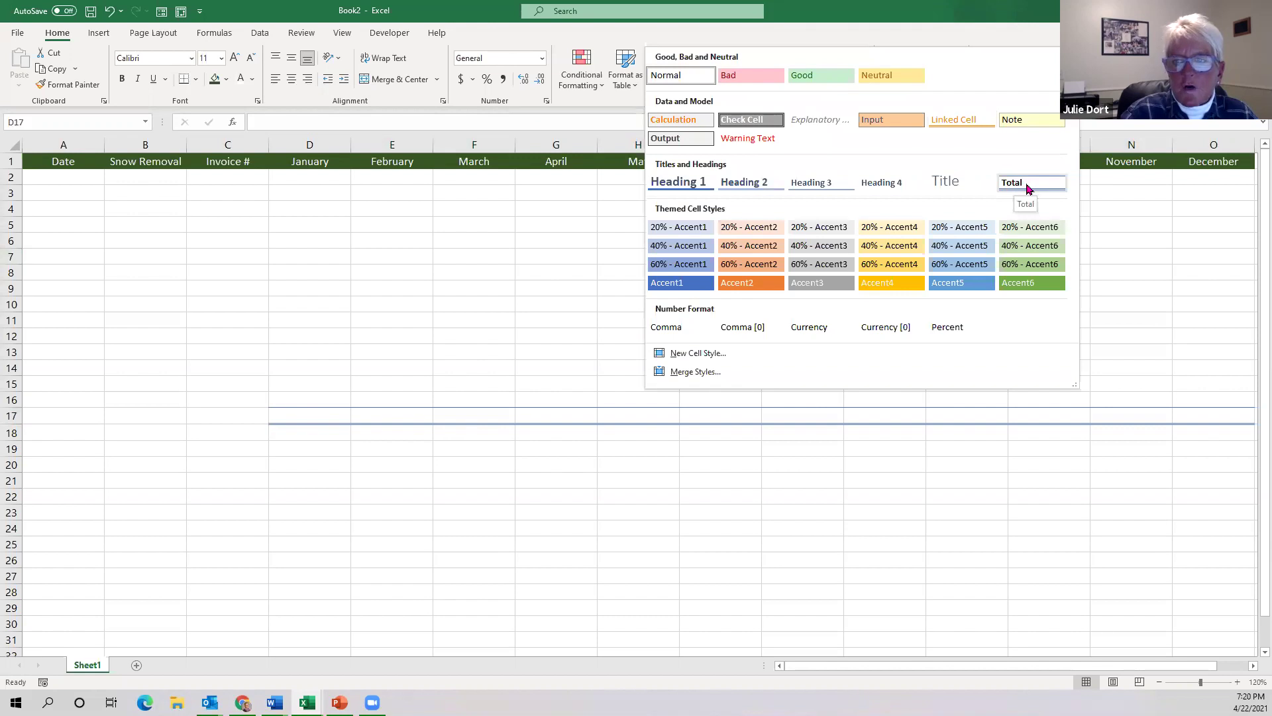
click(1028, 189)
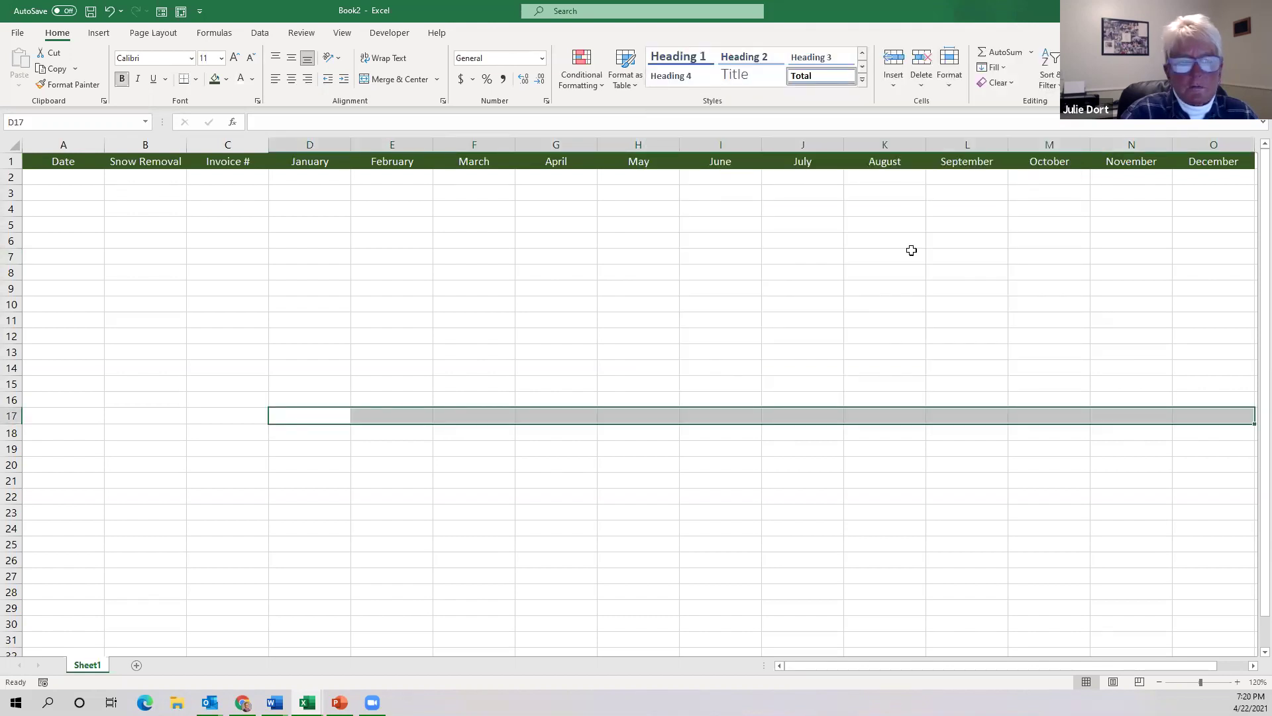
click(353, 458)
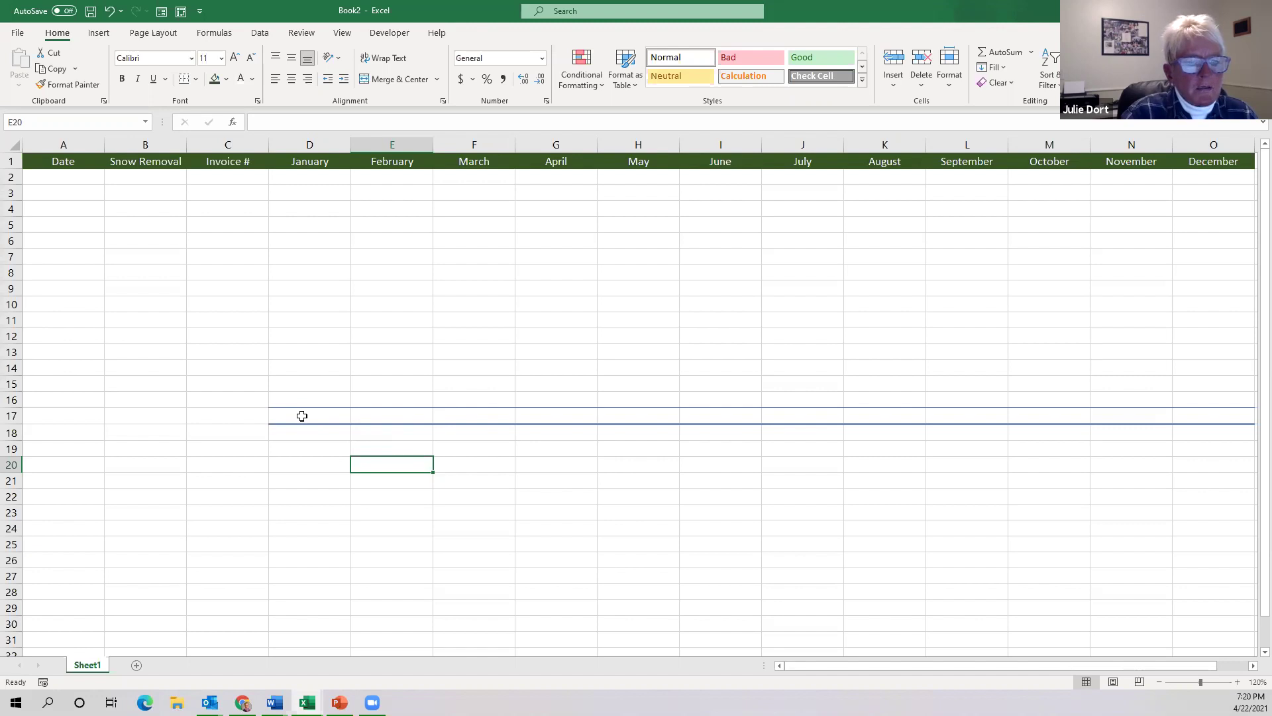
click(301, 416)
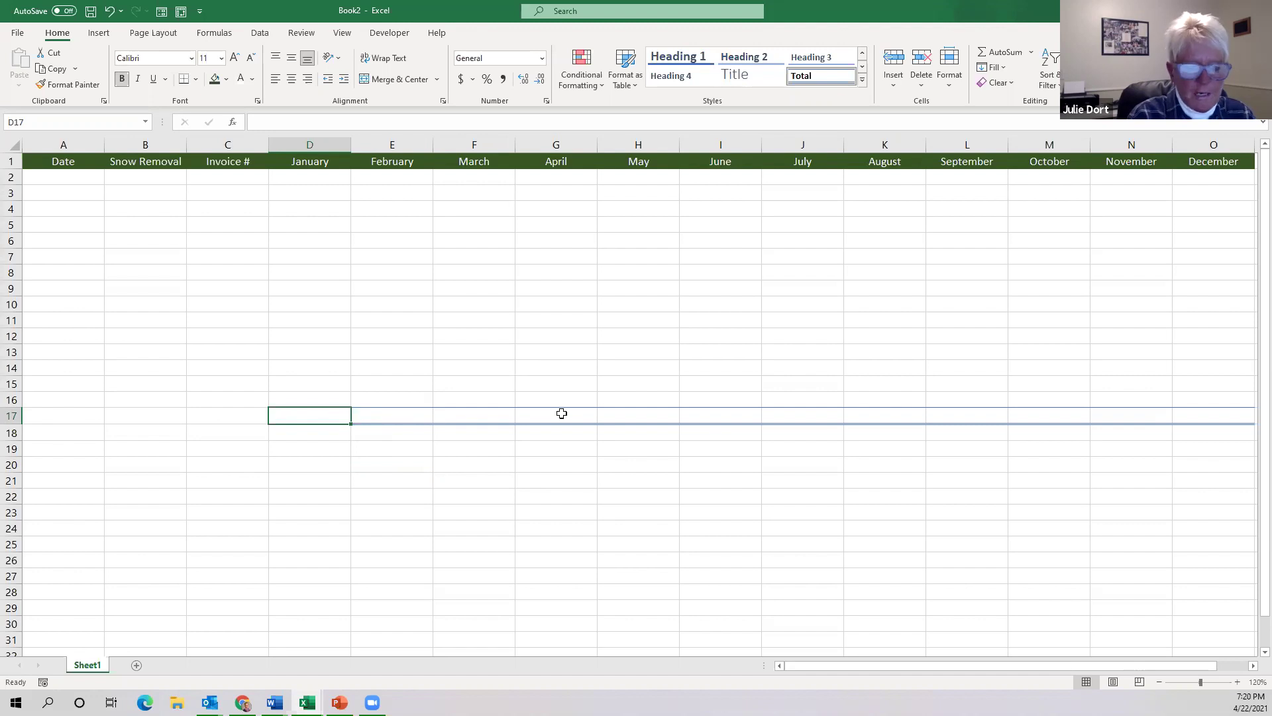
Enter =SUM(D2:D16) in D17 to total the January column.
text(=)
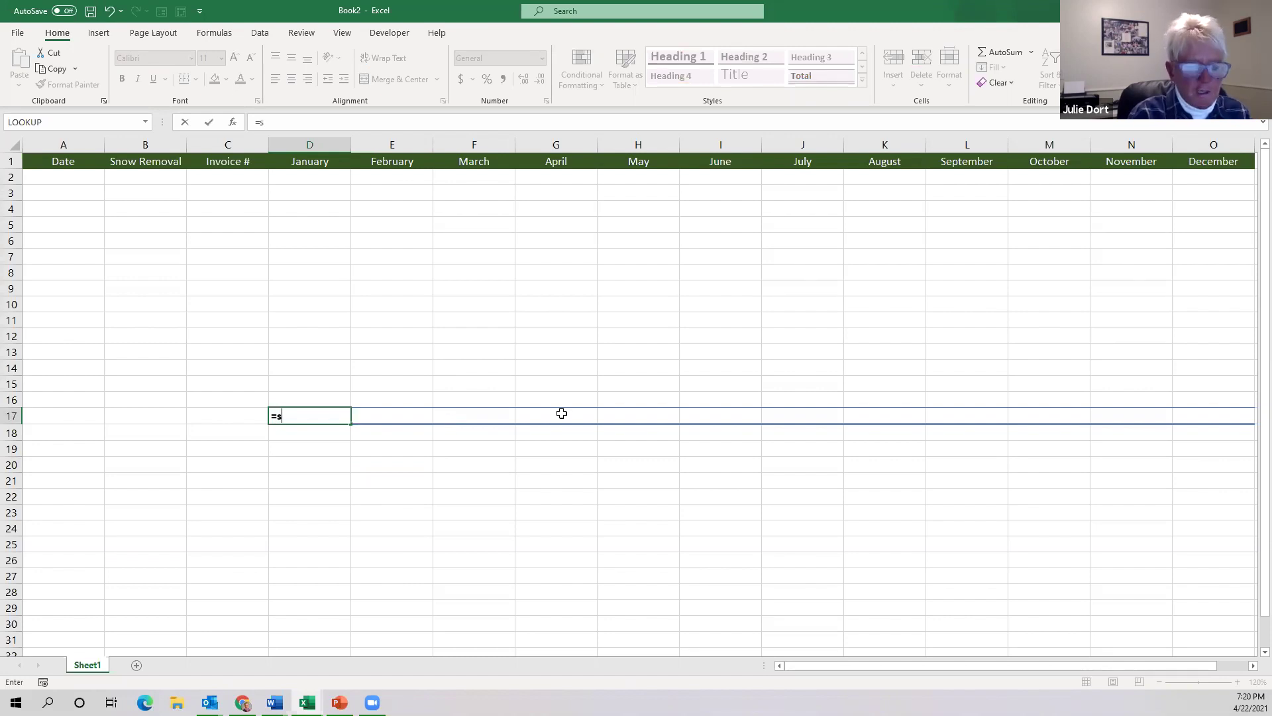
text(s)
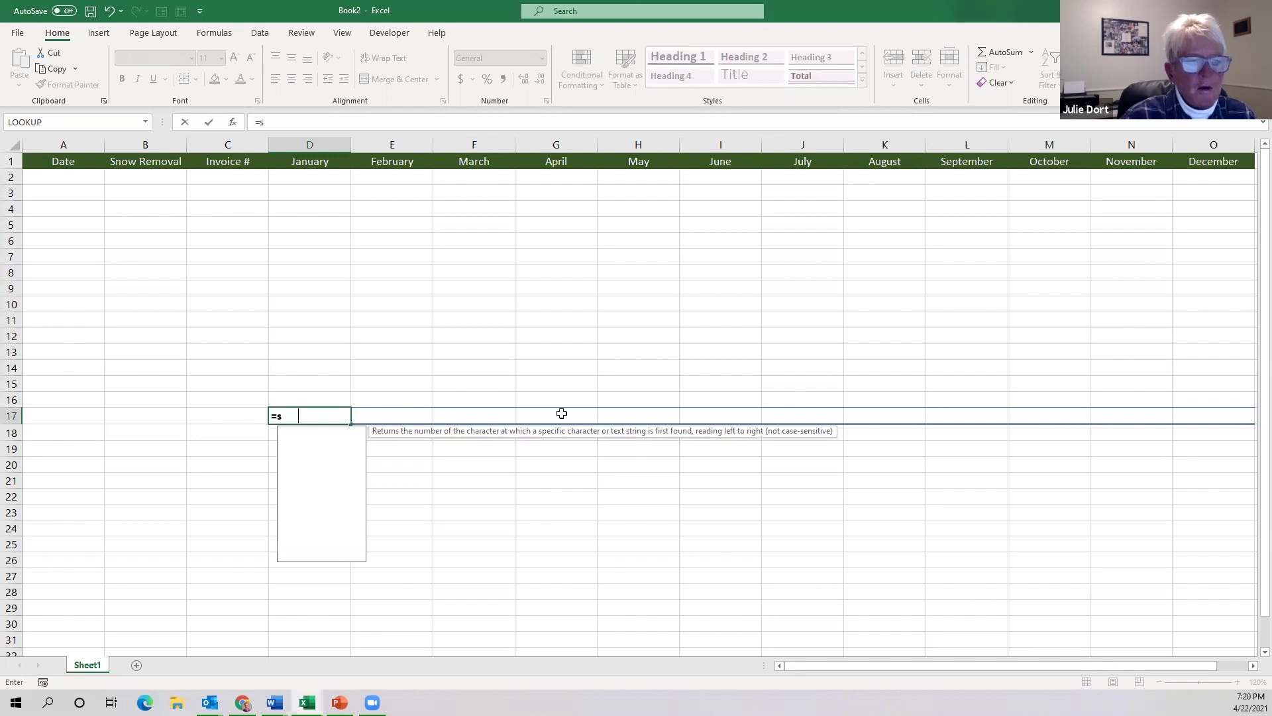
text(um)
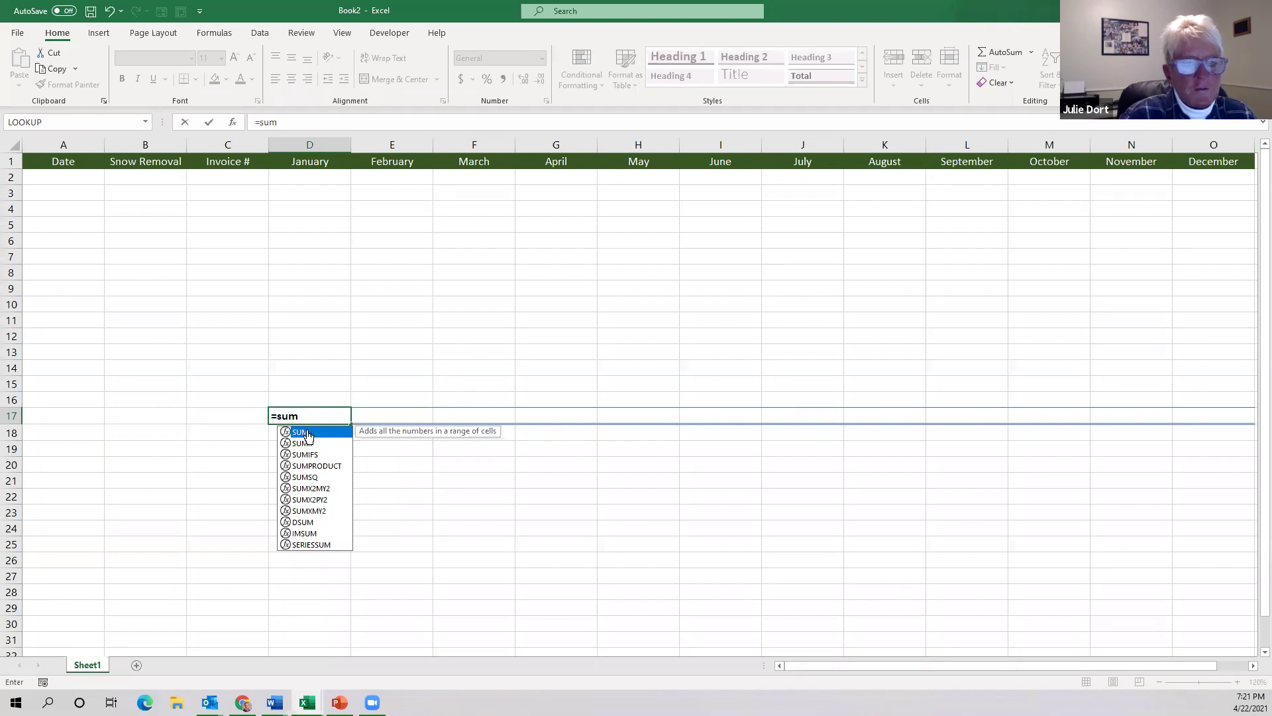
double_click(308, 434)
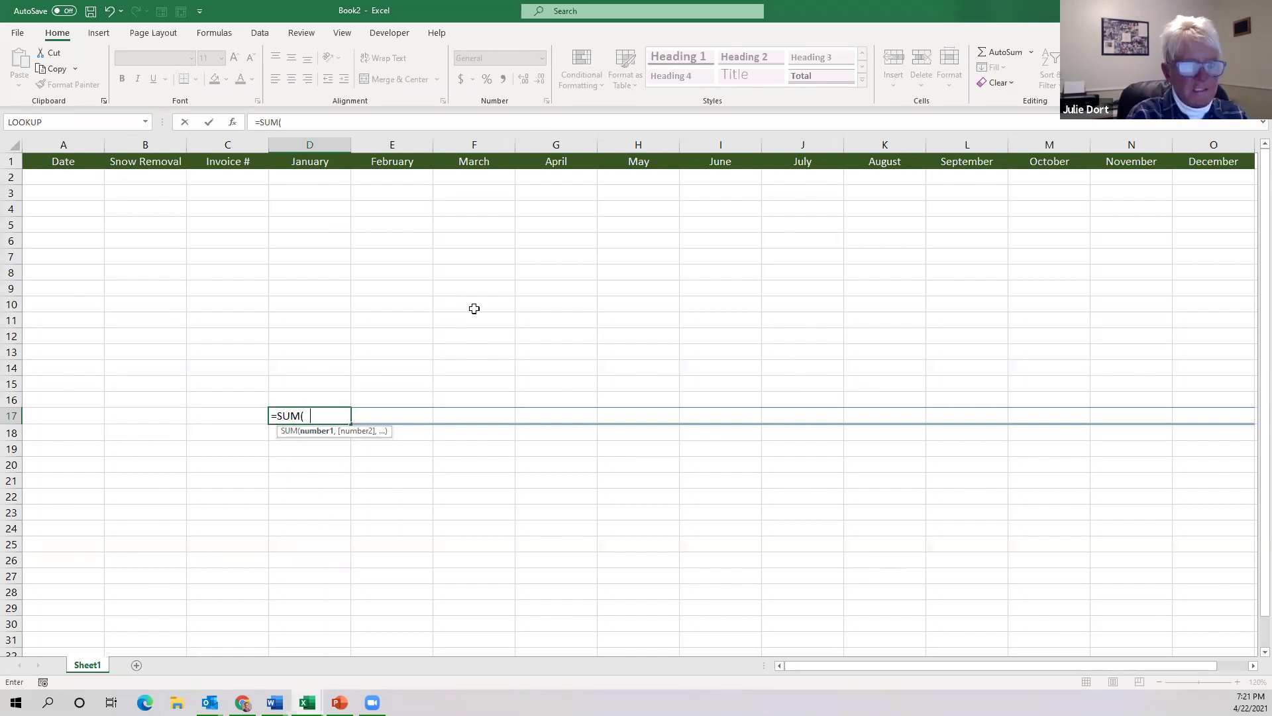
text(2:)
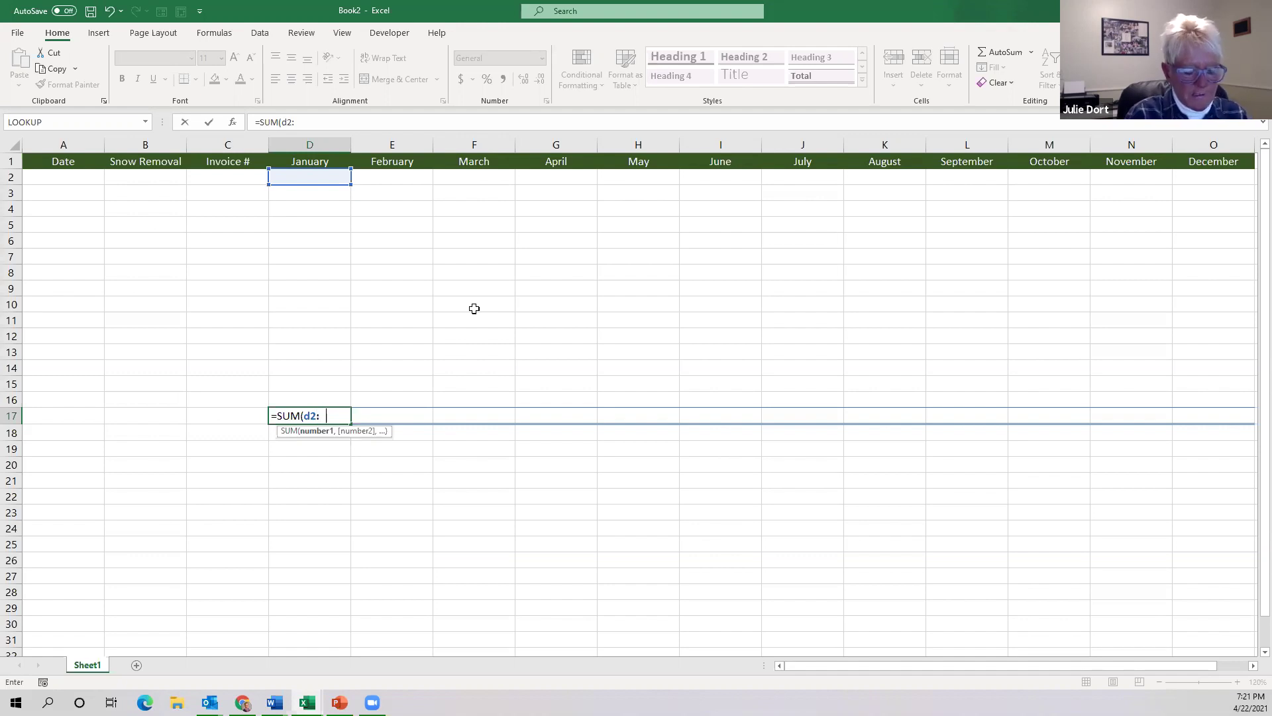
text(d16)
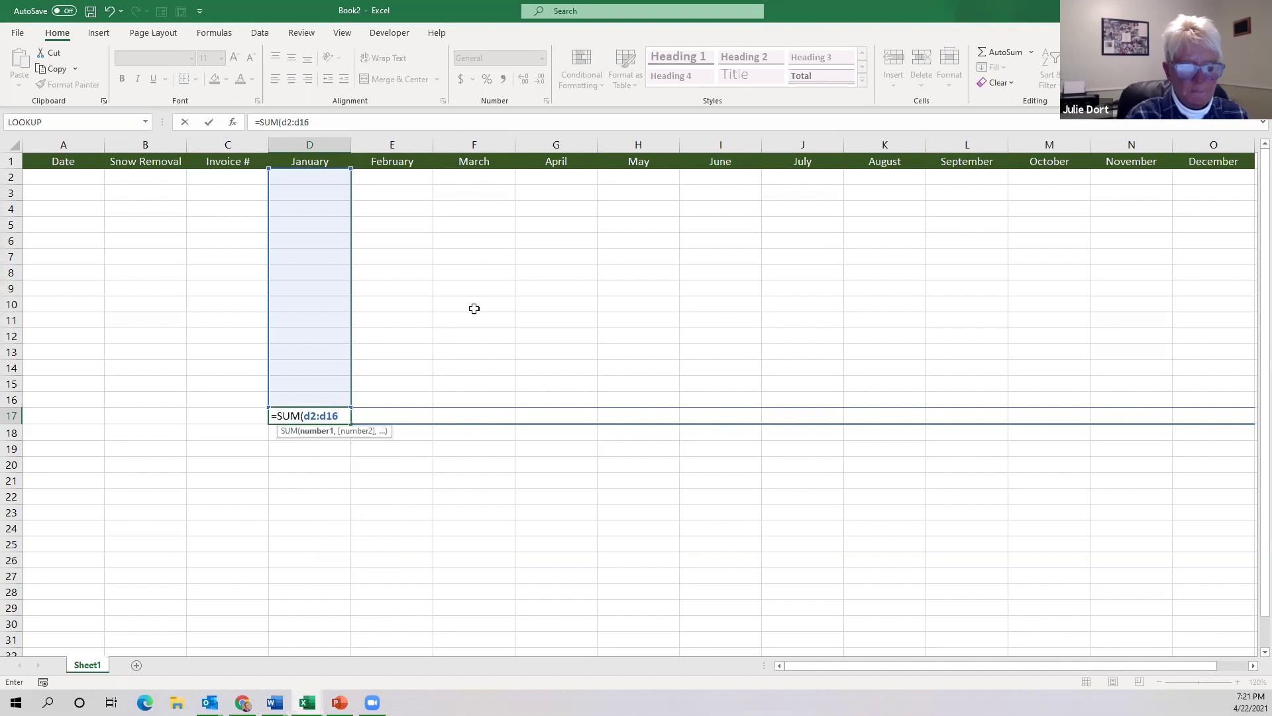
key(Return)
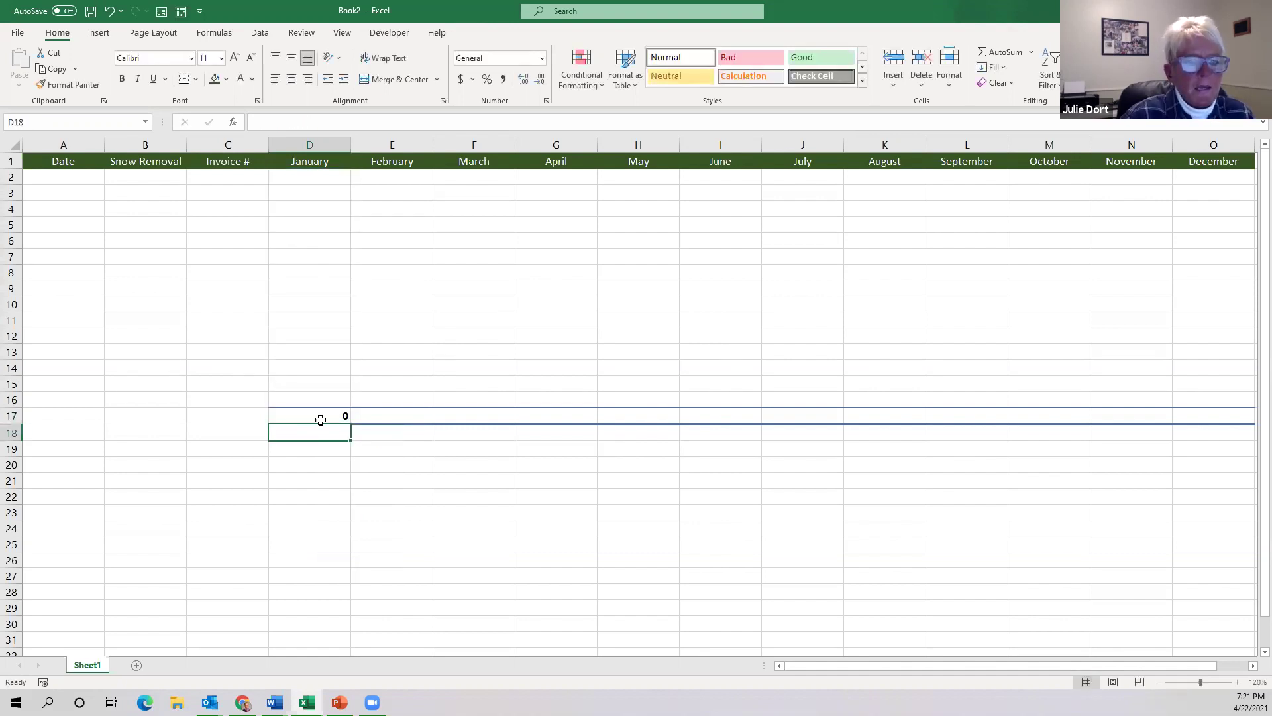
click(314, 417)
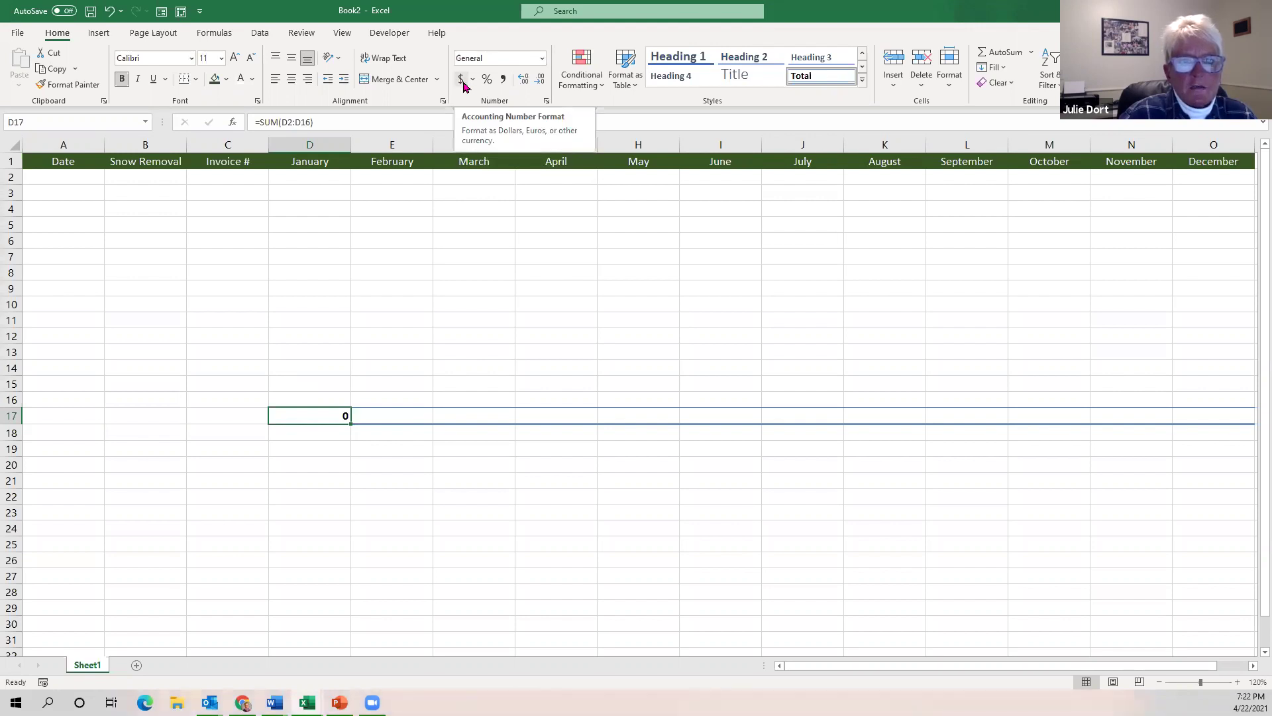
Apply the Accounting ($) number format to the January total in D17.
click(460, 78)
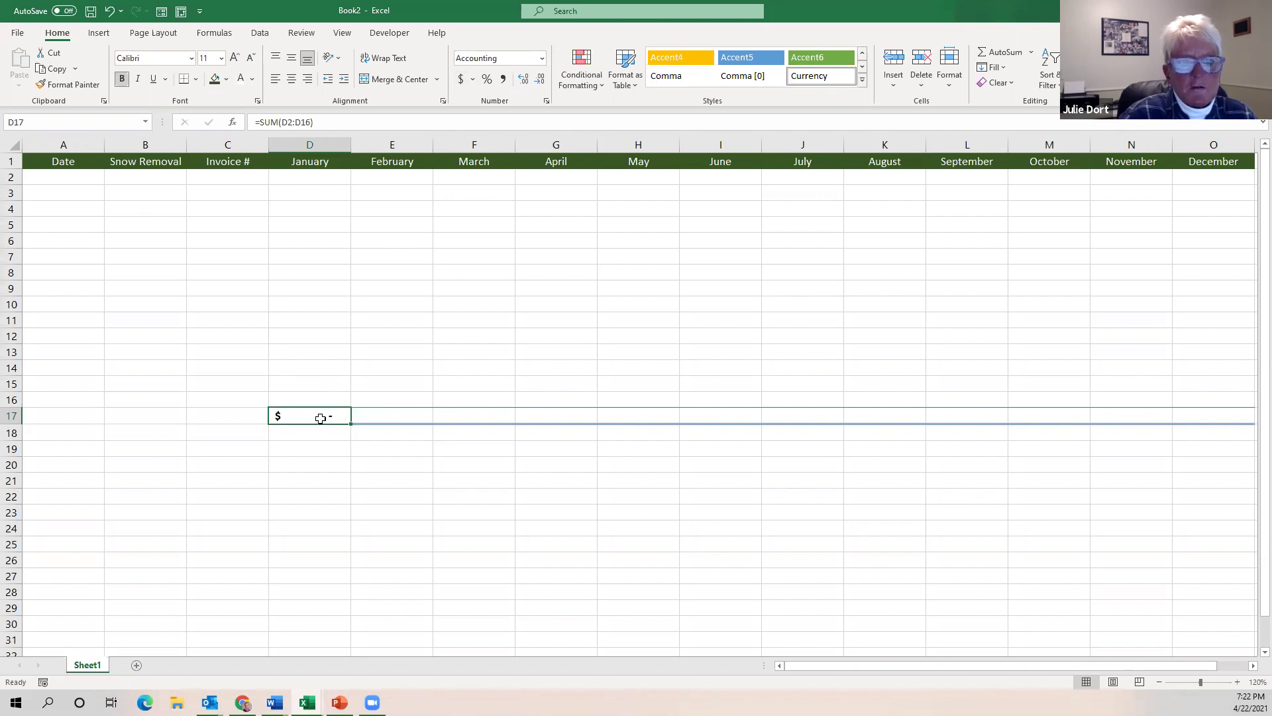
click(302, 177)
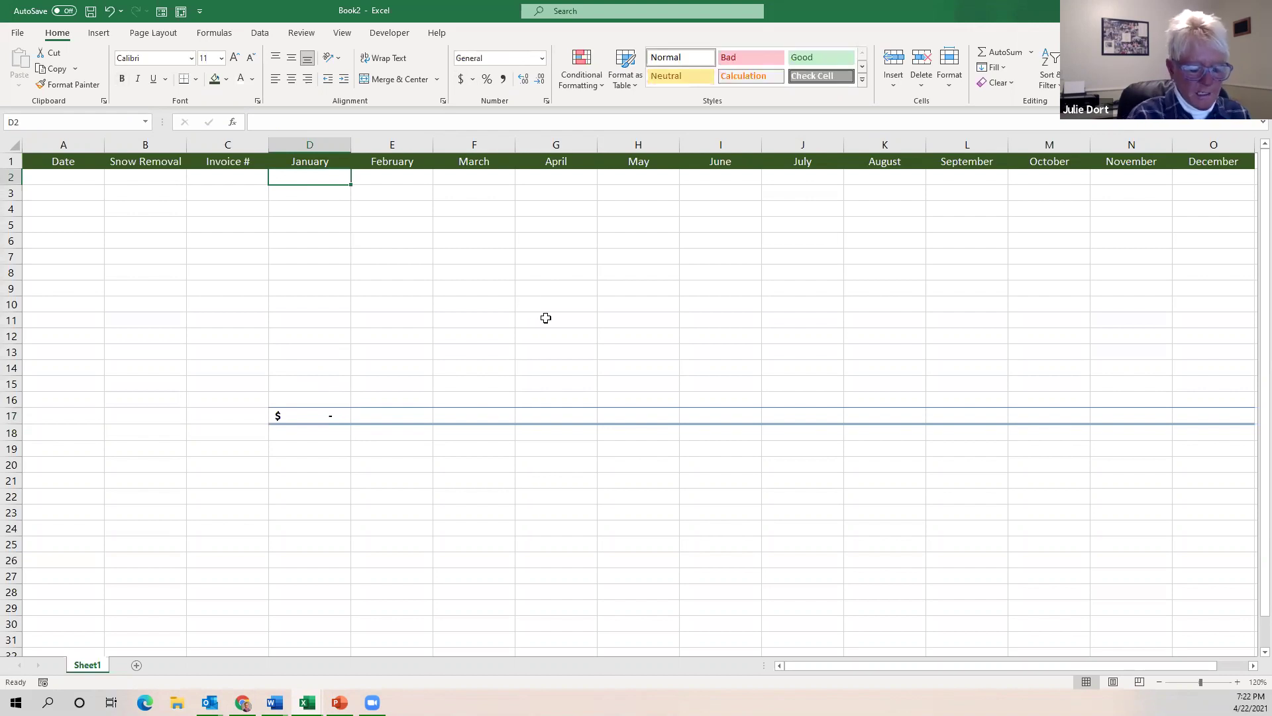
Enter 3500 in D2 and apply accounting format to the entry cells D2:O16.
text(3500)
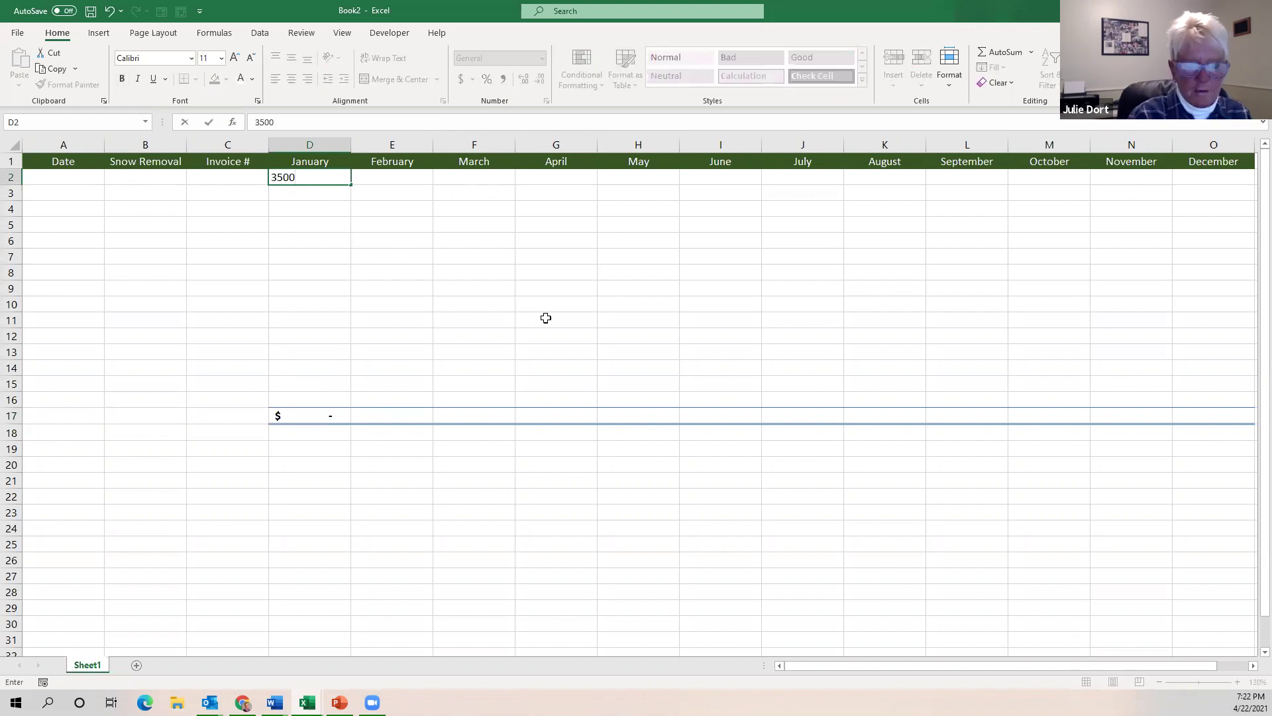
key(Return)
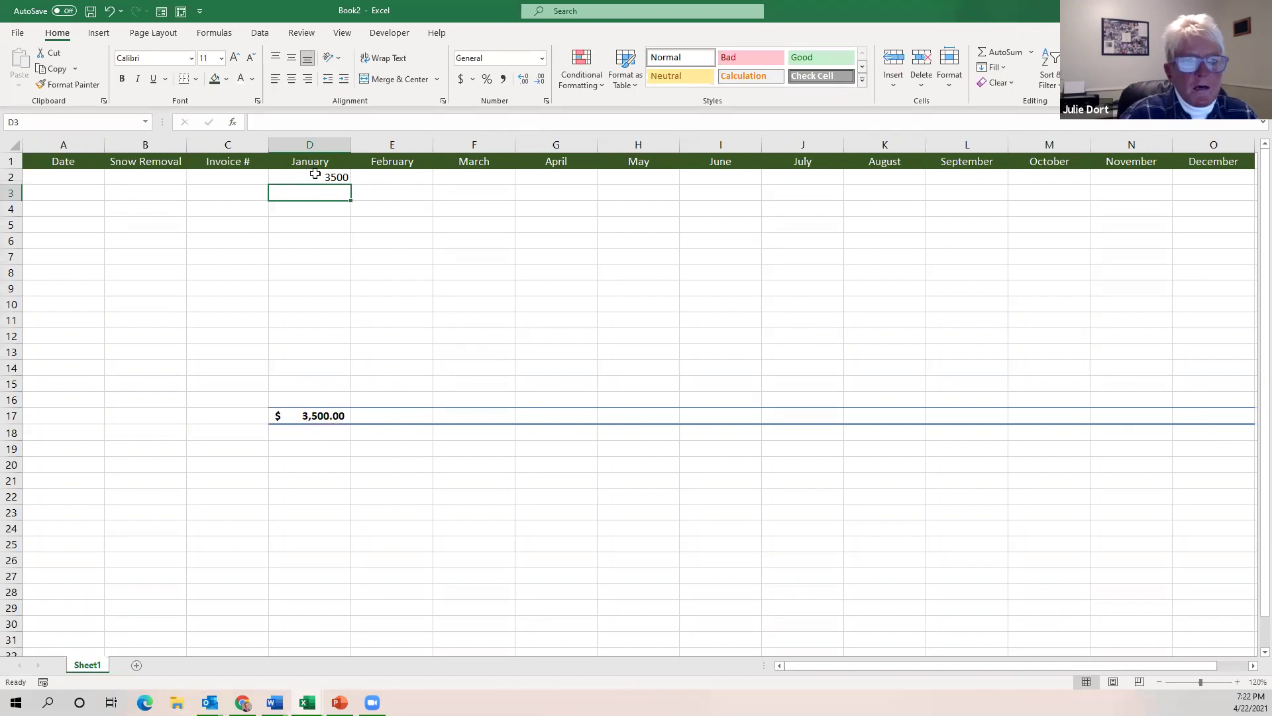
drag(315, 177, 1191, 395)
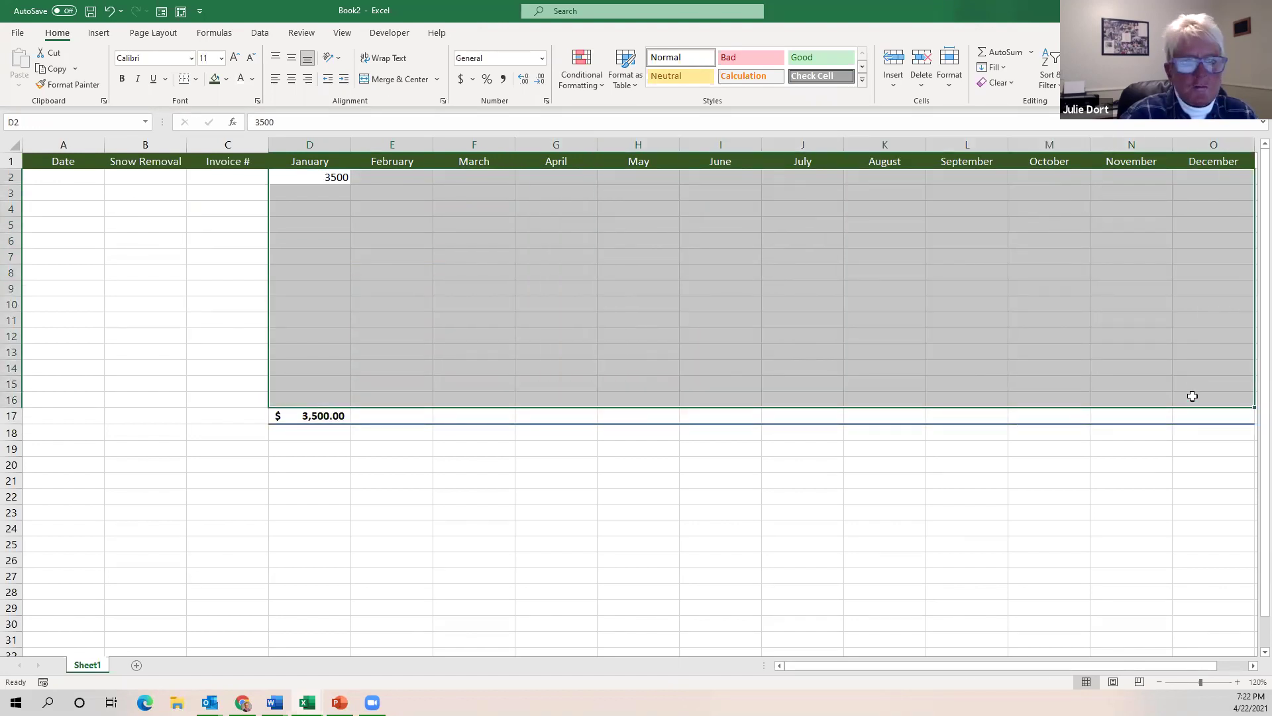
click(461, 79)
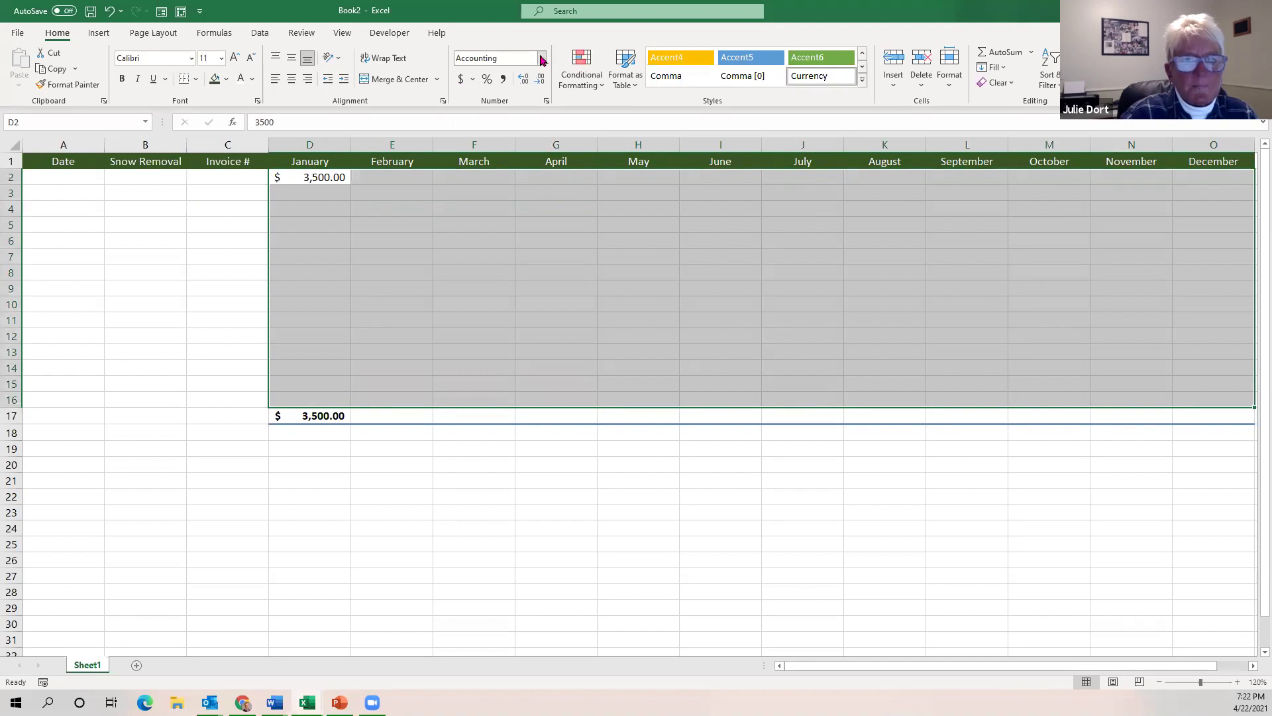
Try Currency format on D2:O16, then set the entry cells back to Accounting.
click(542, 61)
click(542, 60)
click(542, 62)
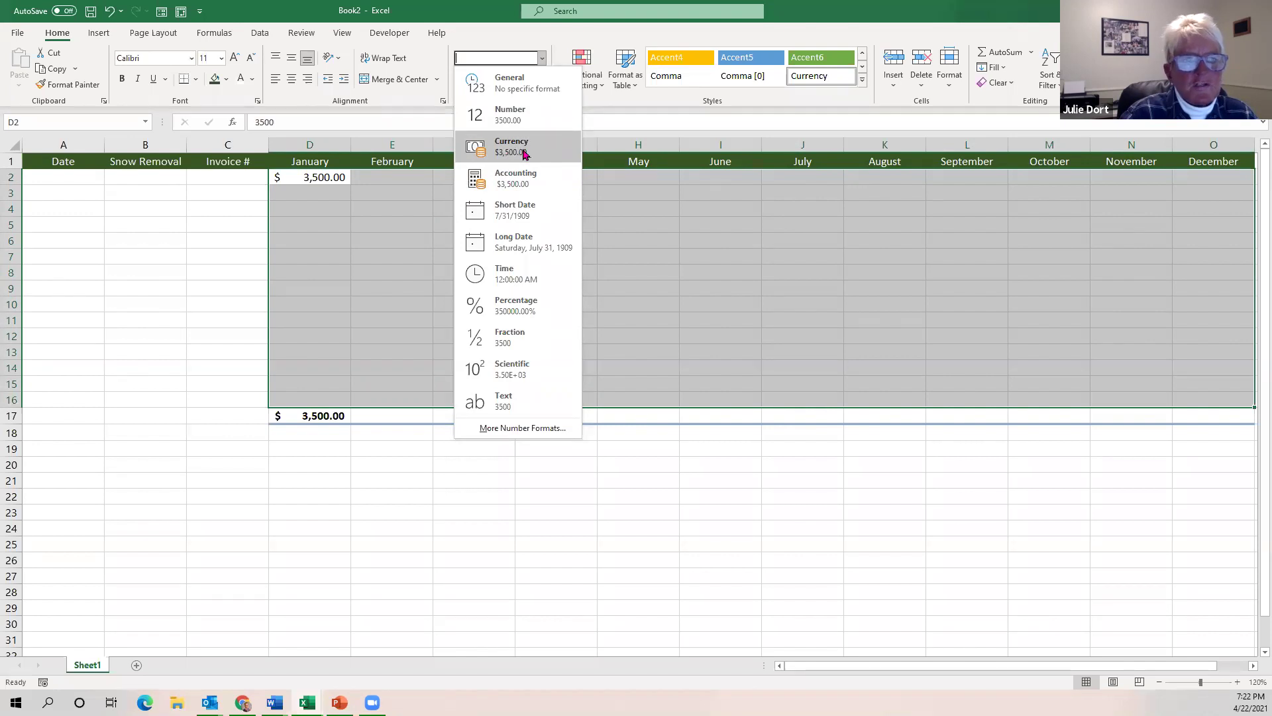
click(523, 154)
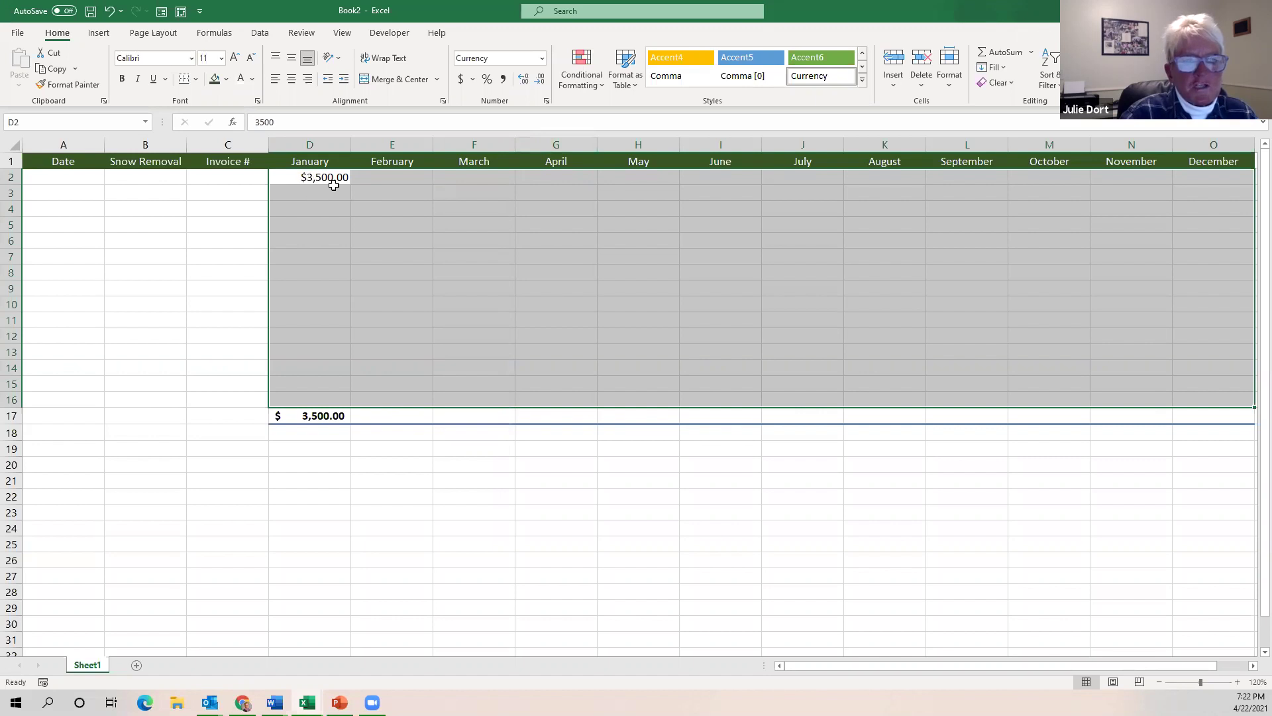
click(312, 415)
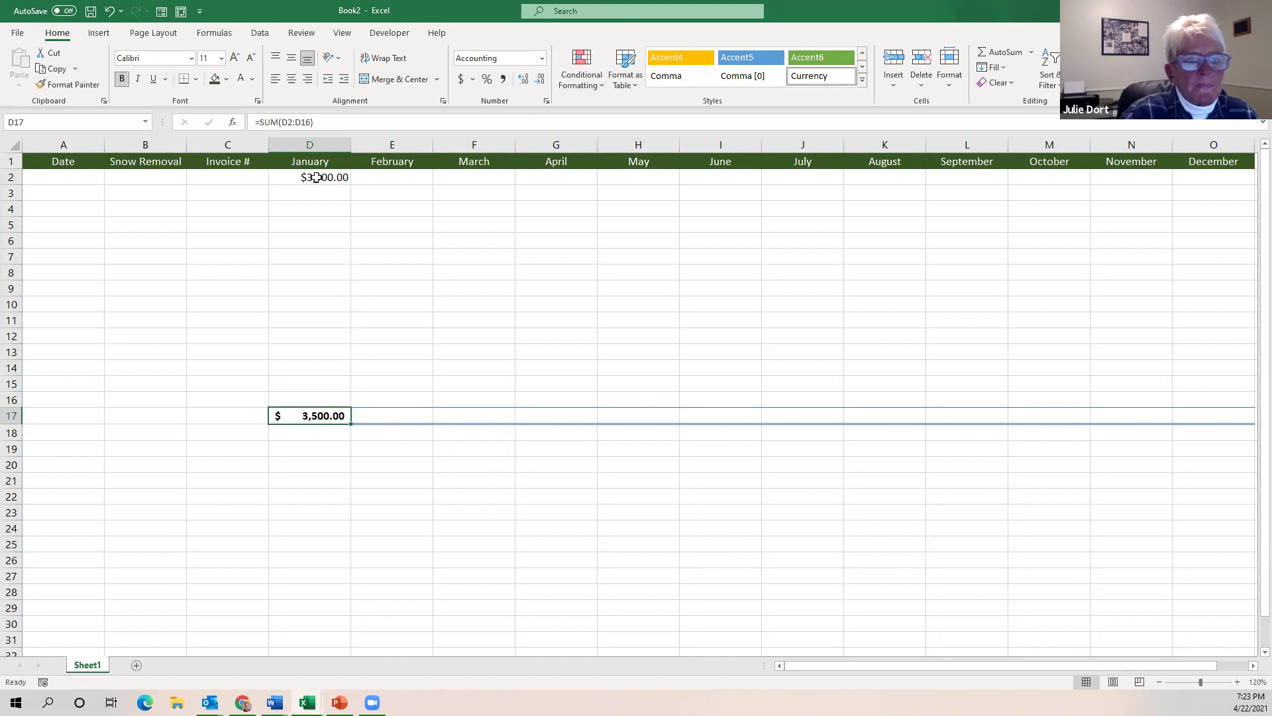
drag(316, 177, 1206, 397)
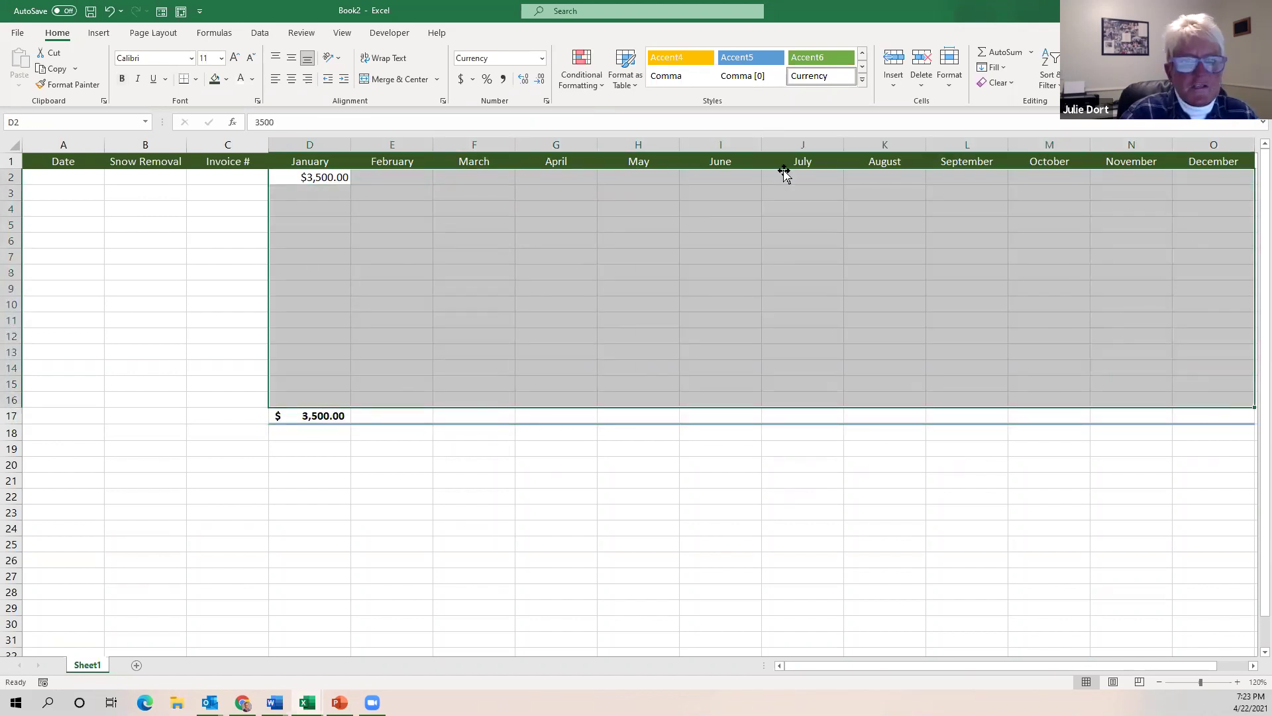
click(540, 59)
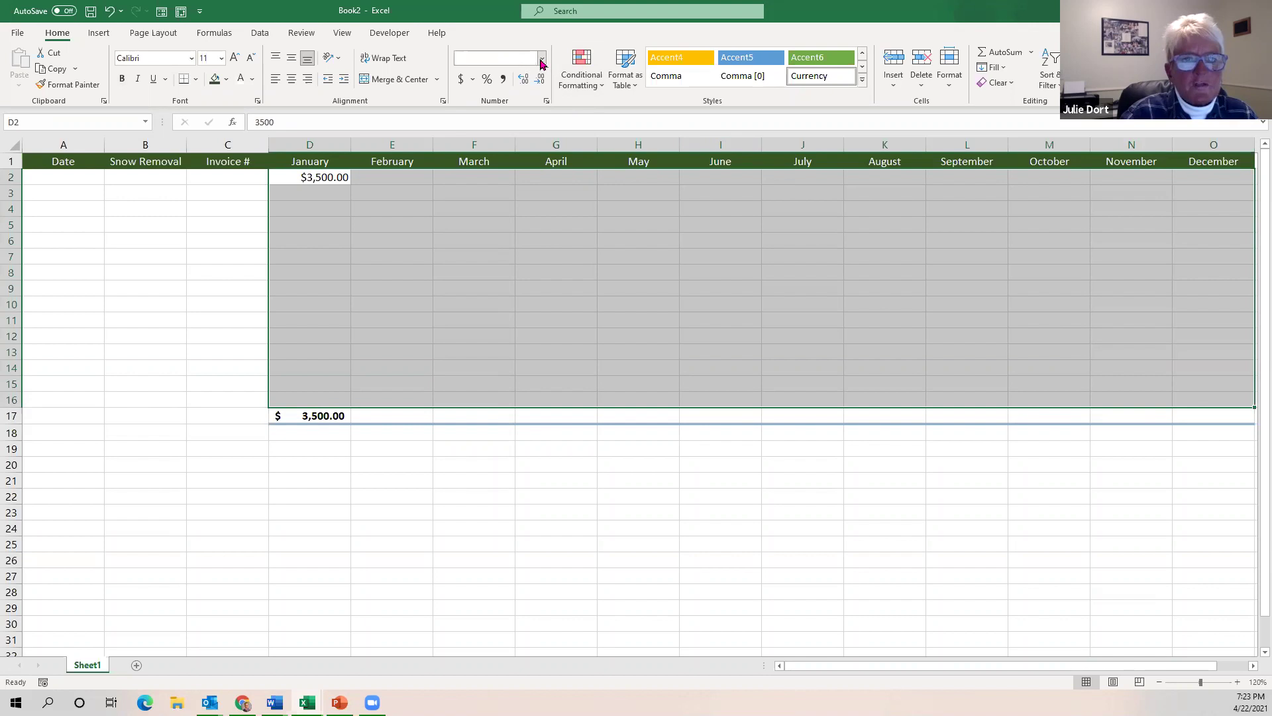
click(540, 62)
click(541, 61)
click(524, 176)
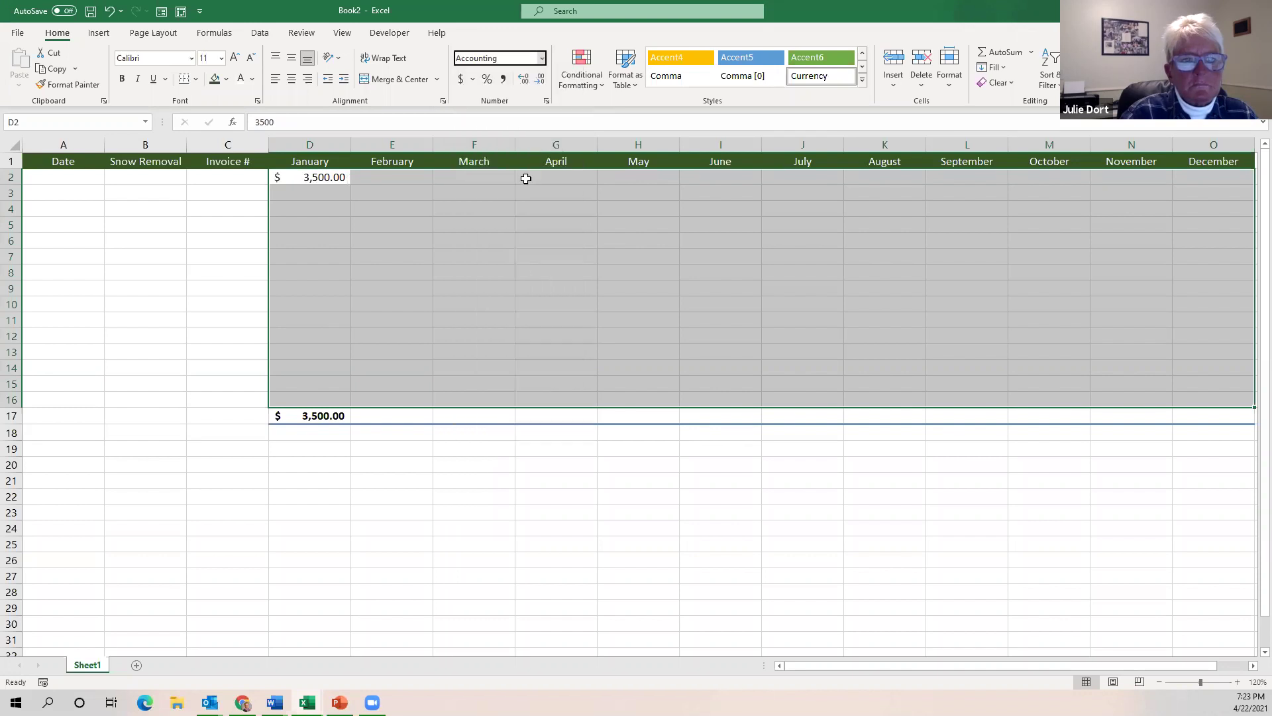
click(340, 177)
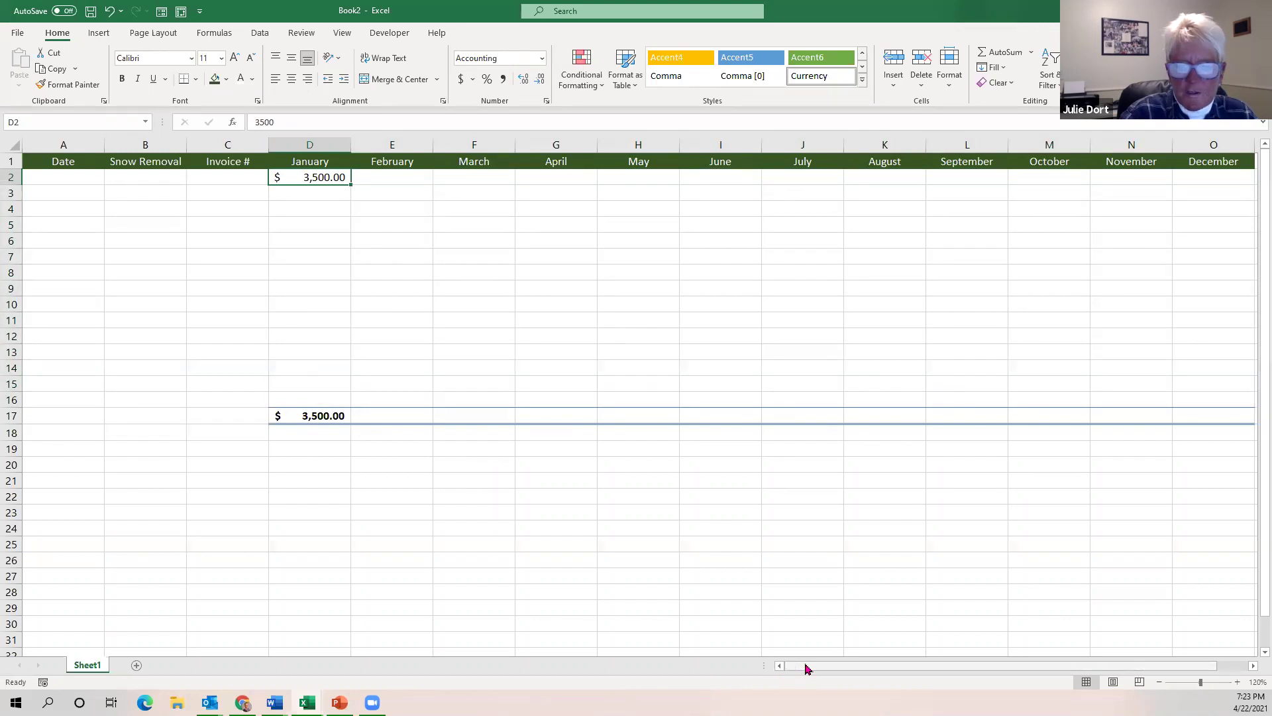
Label cell Q16 as Total.
drag(807, 668, 1002, 669)
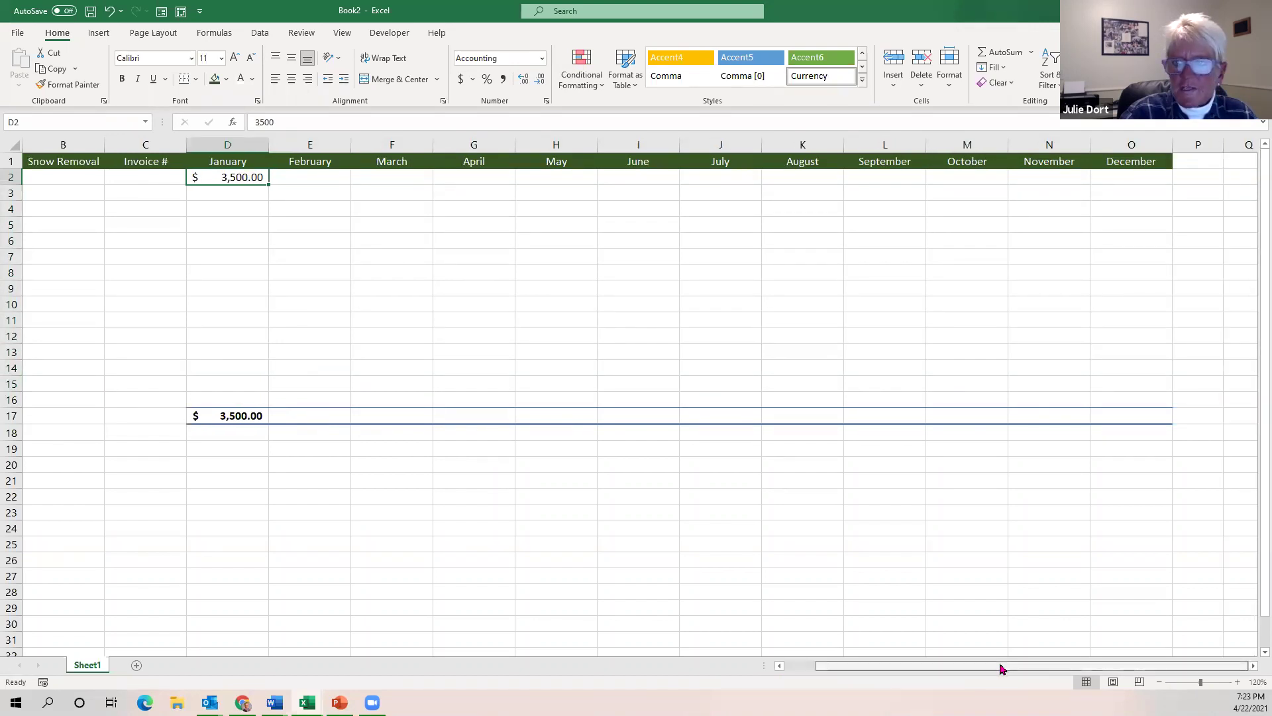
click(1242, 399)
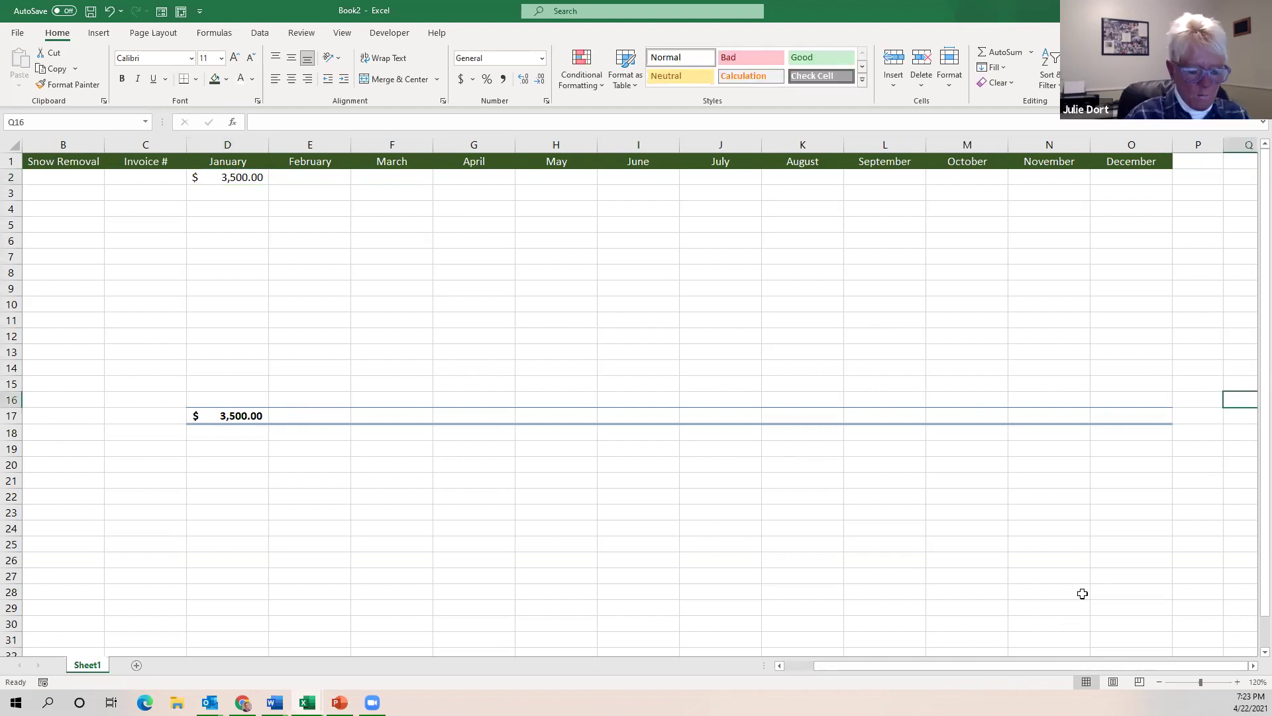
text(Toa)
key(BackSpace)
key(BackSpace)
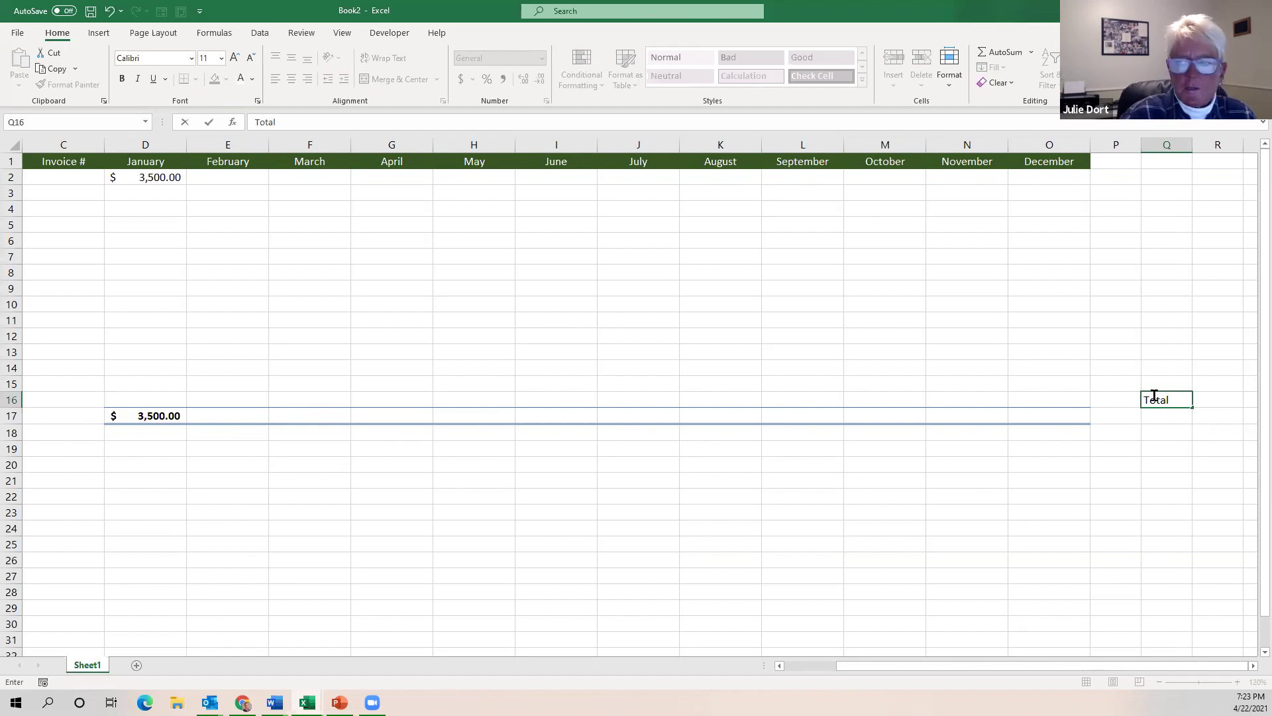
click(1172, 418)
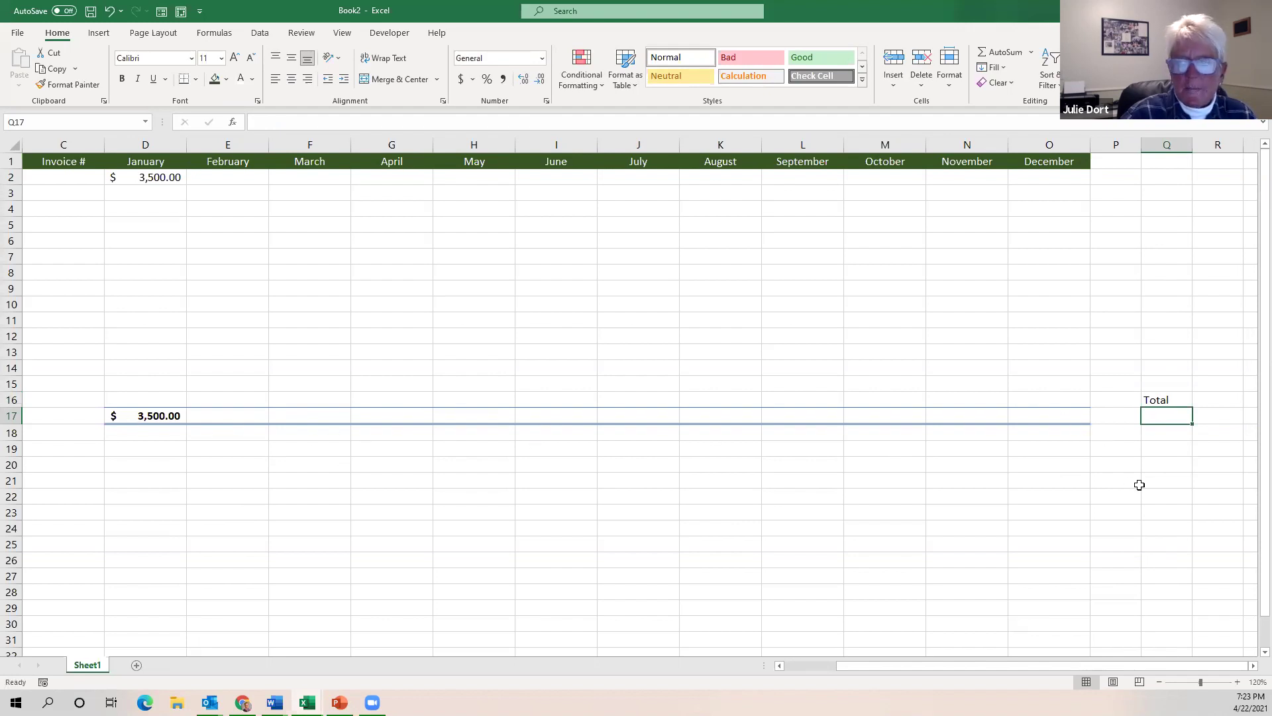
Put =SUM(D17:O17) in Q17 as the year total, then clear the 3,500 test value from D2.
text(=)
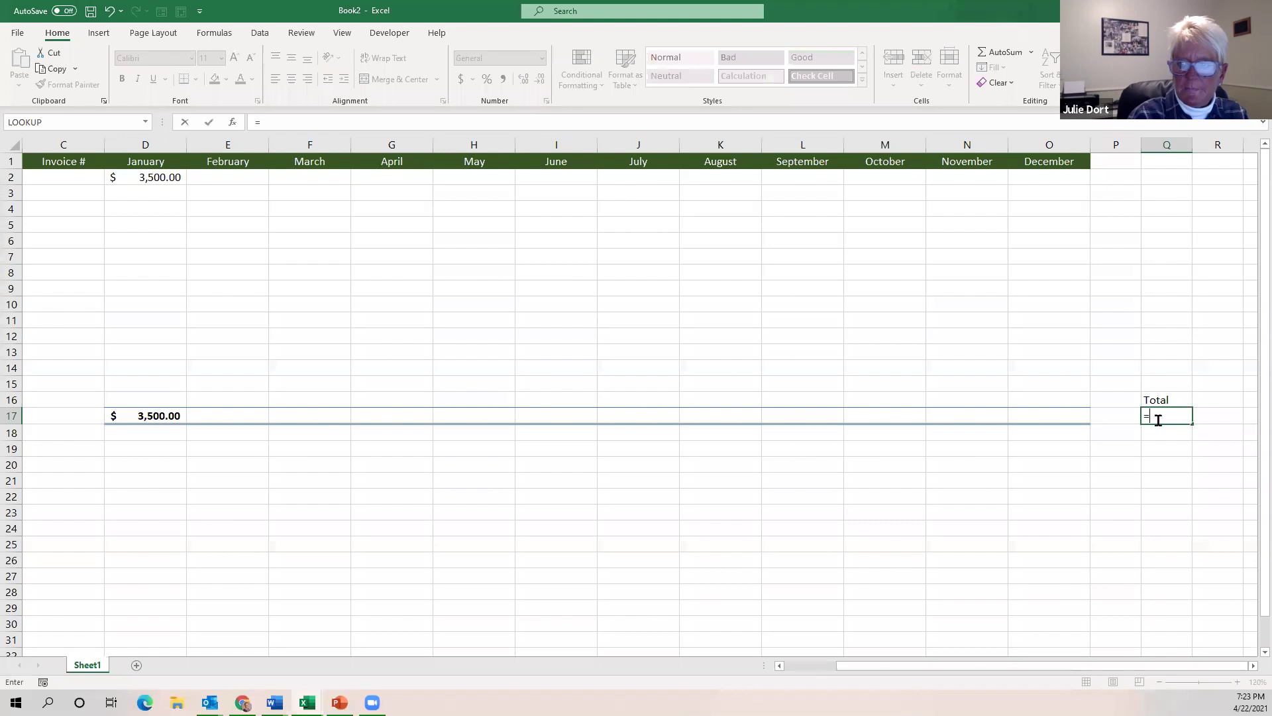
text(s)
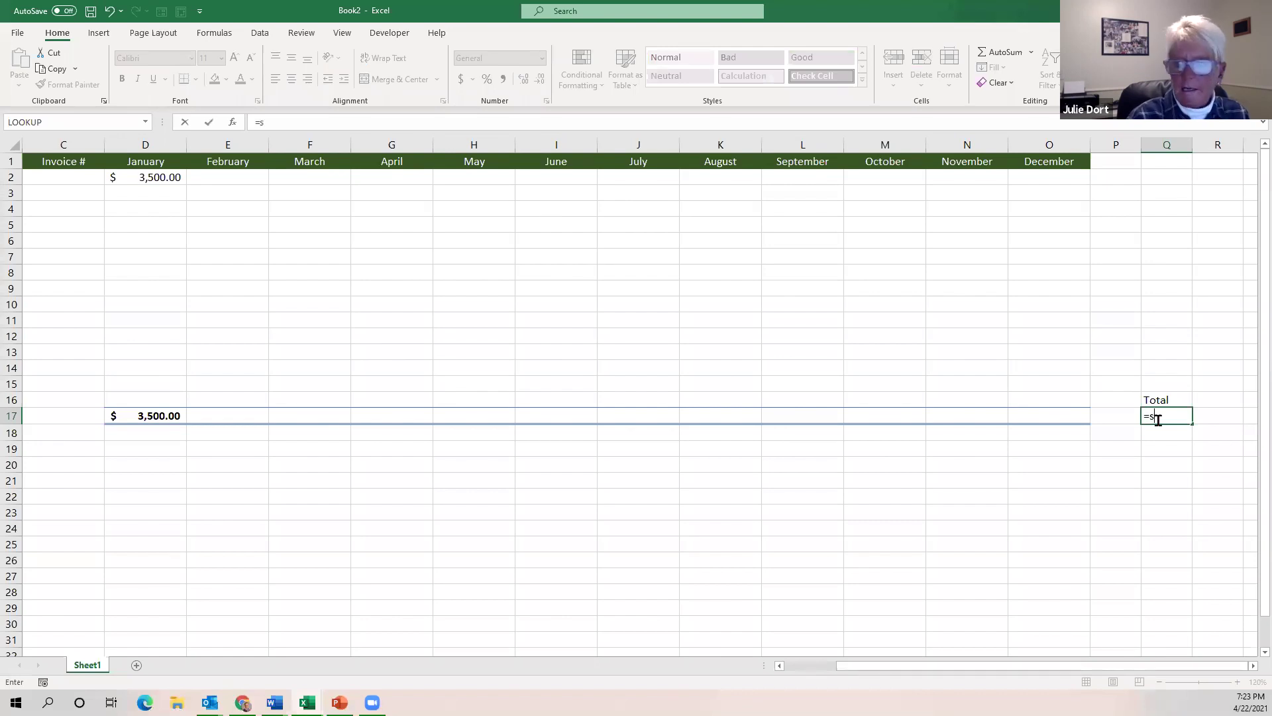
text(um)
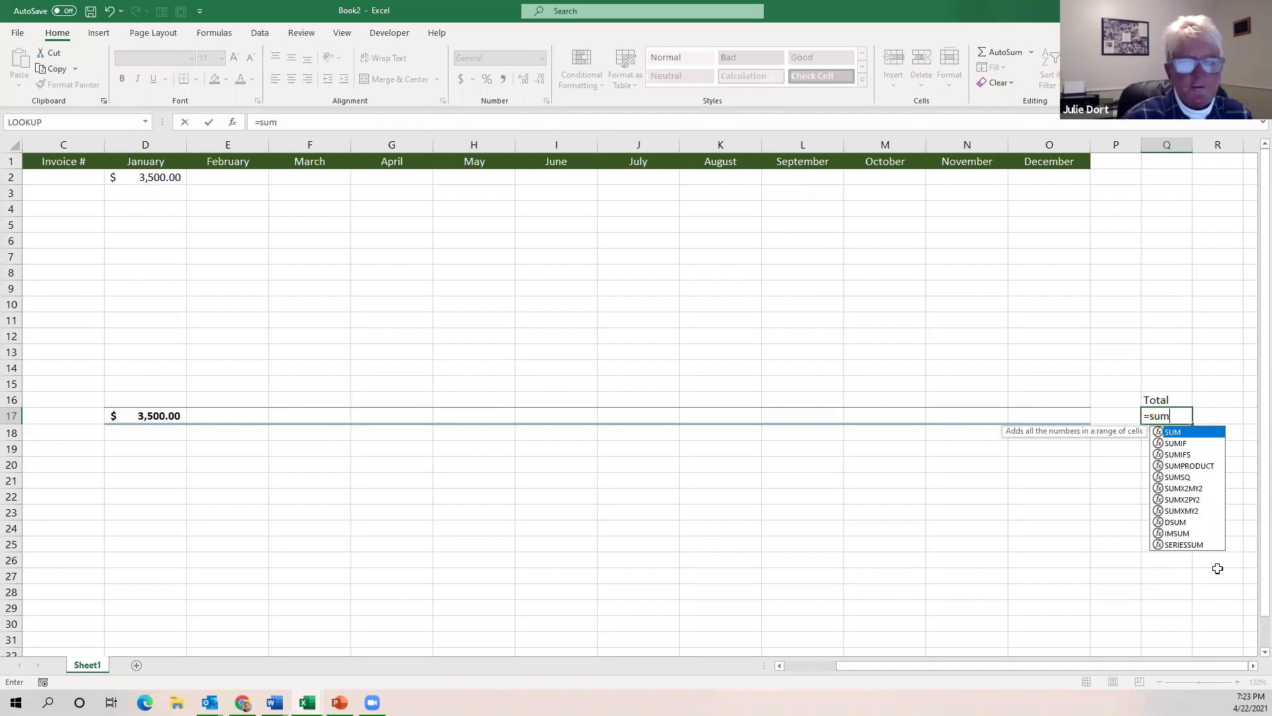
text(()
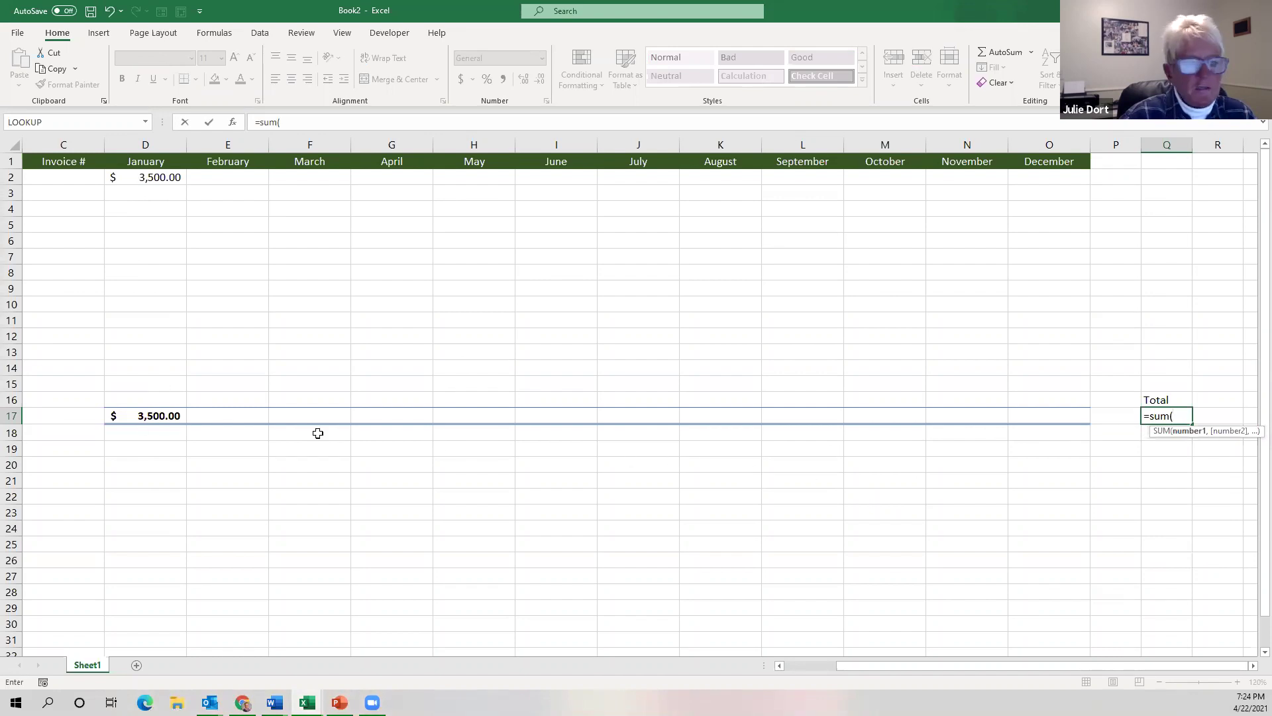
click(139, 415)
drag(217, 416, 1049, 418)
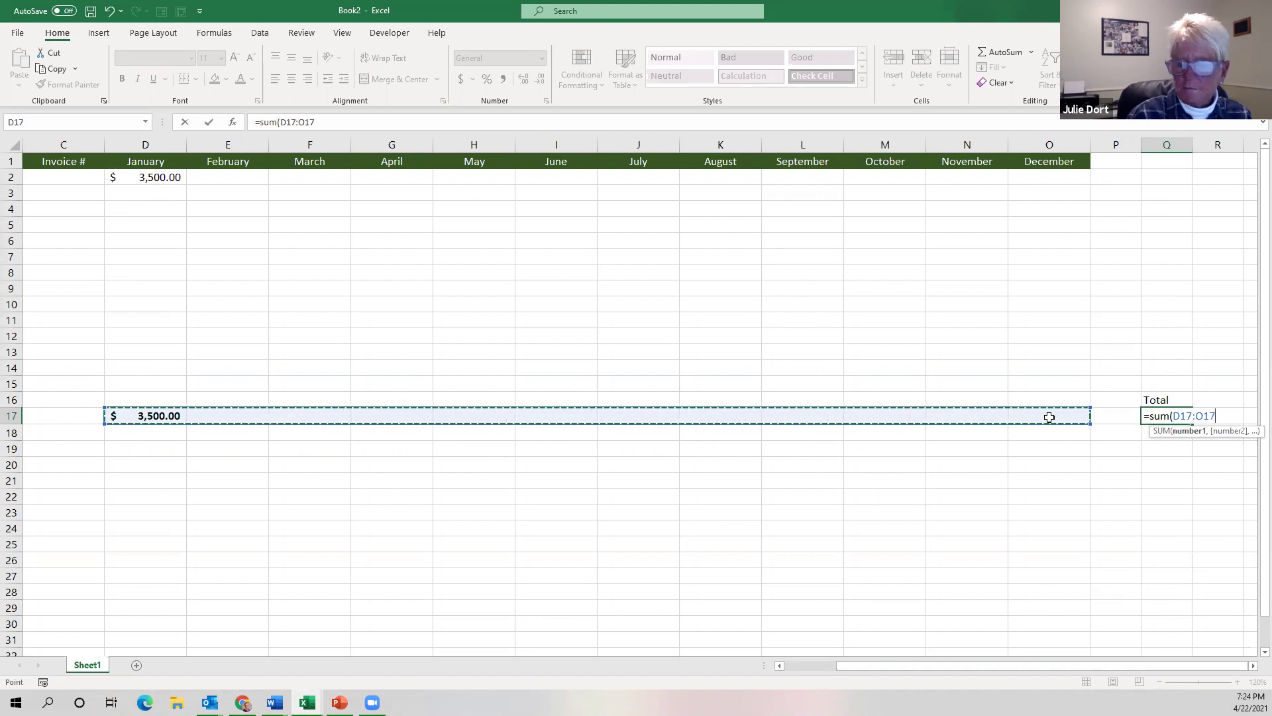
key(Return)
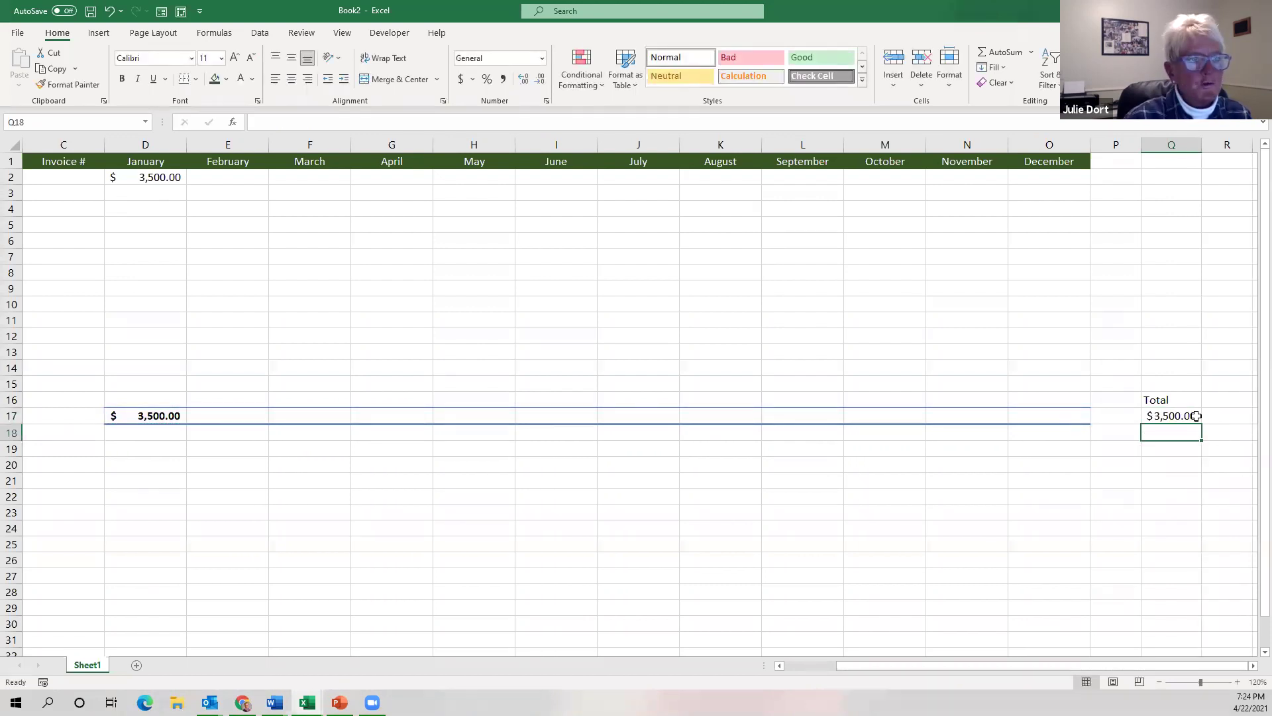
click(148, 179)
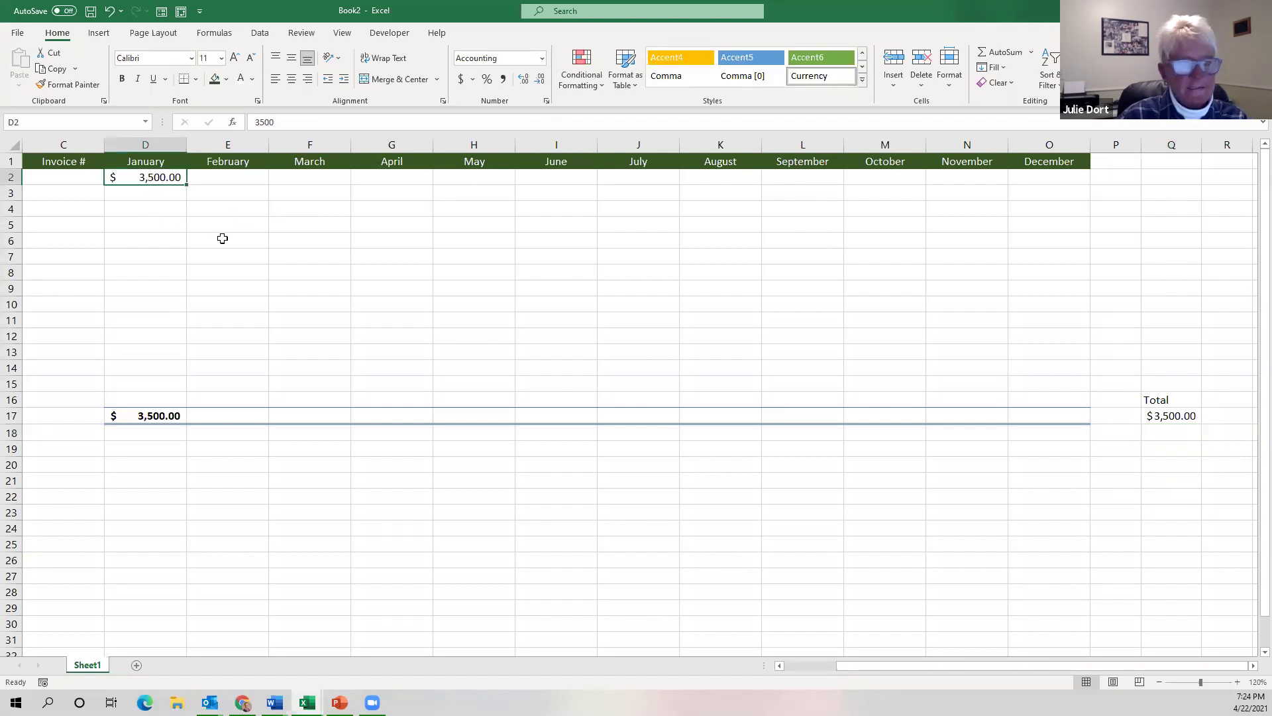
key(Delete)
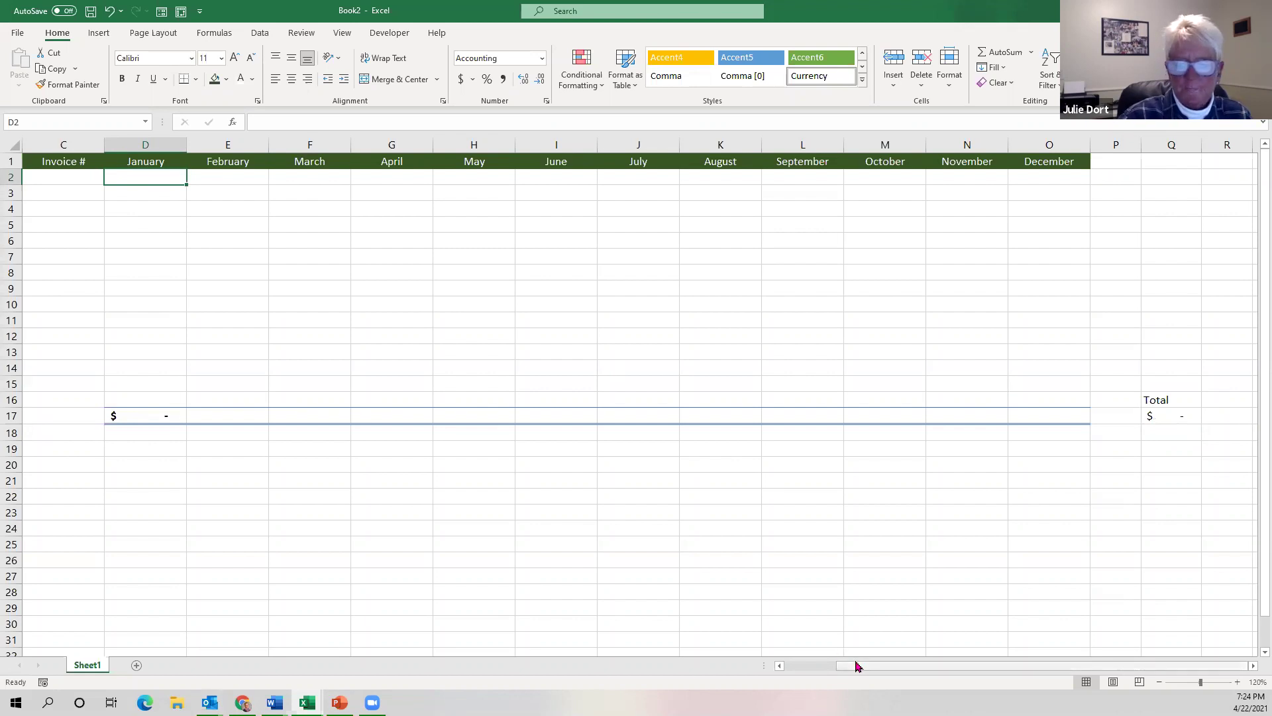
Rename the Sheet1 tab to Snow Removal.
click(780, 665)
click(780, 666)
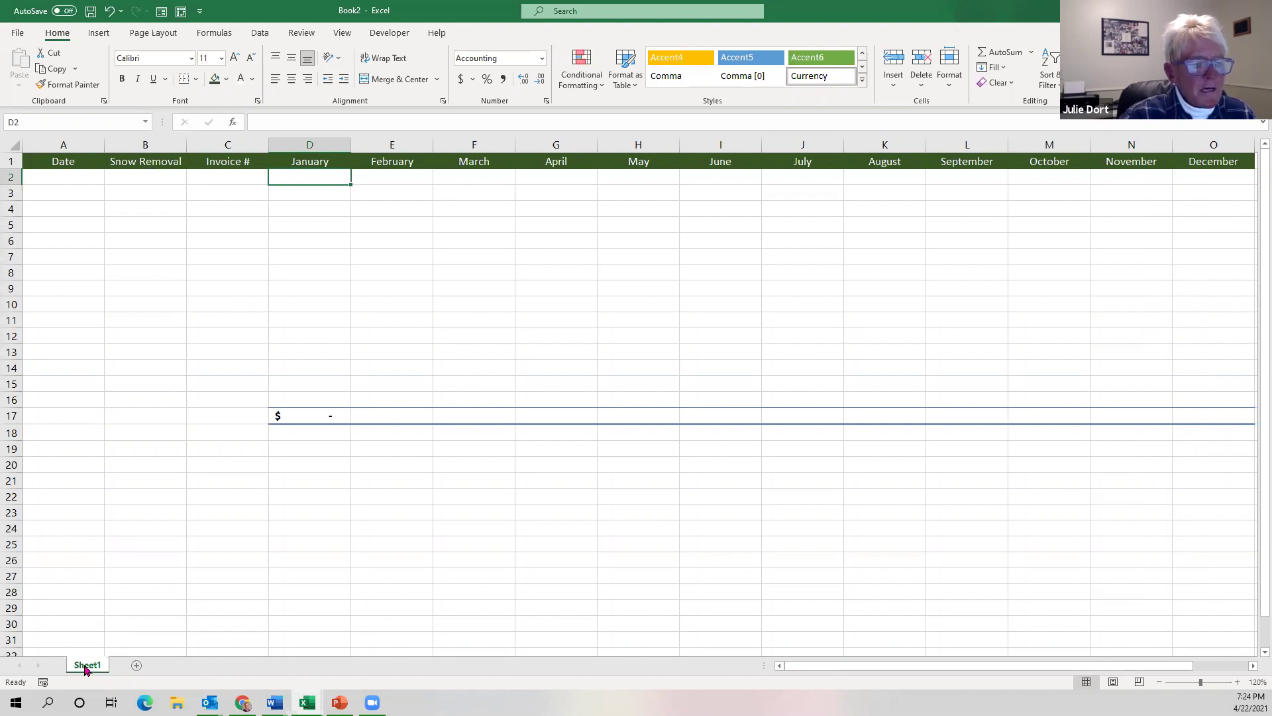
drag(85, 669, 446, 582)
text(Snow)
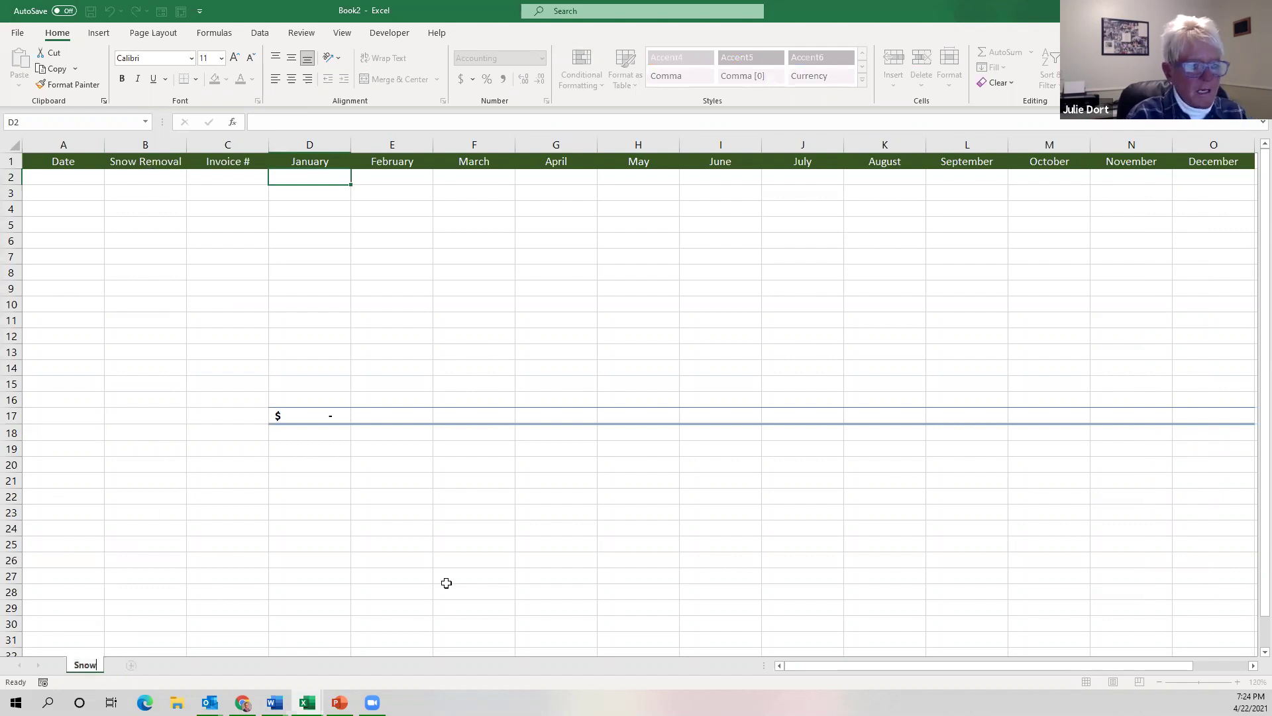
text( Re)
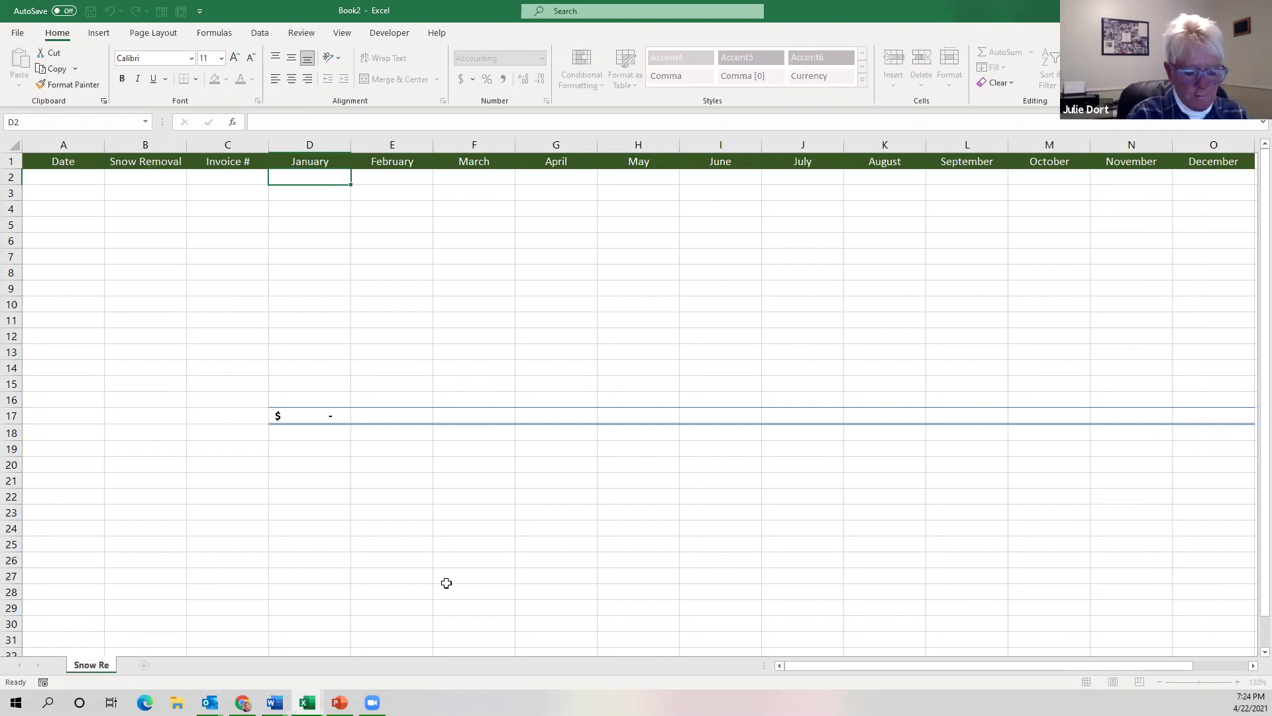
text(m)
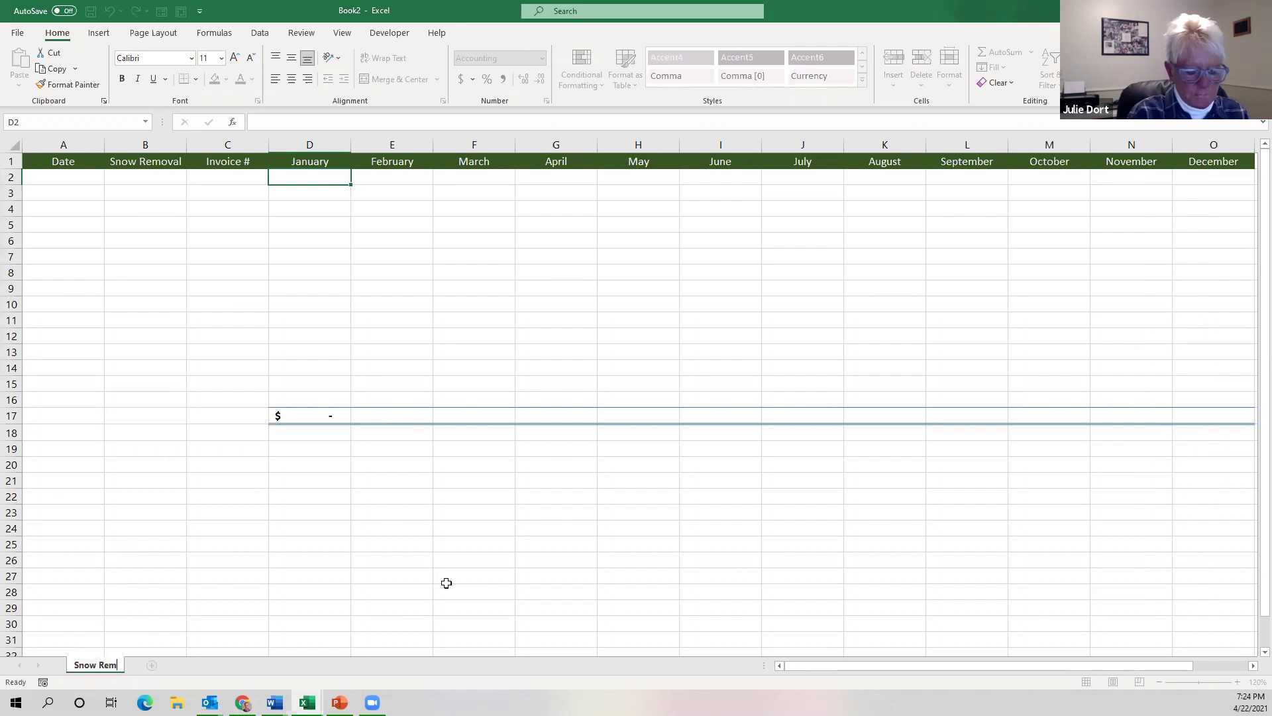
text(ove)
text(al)
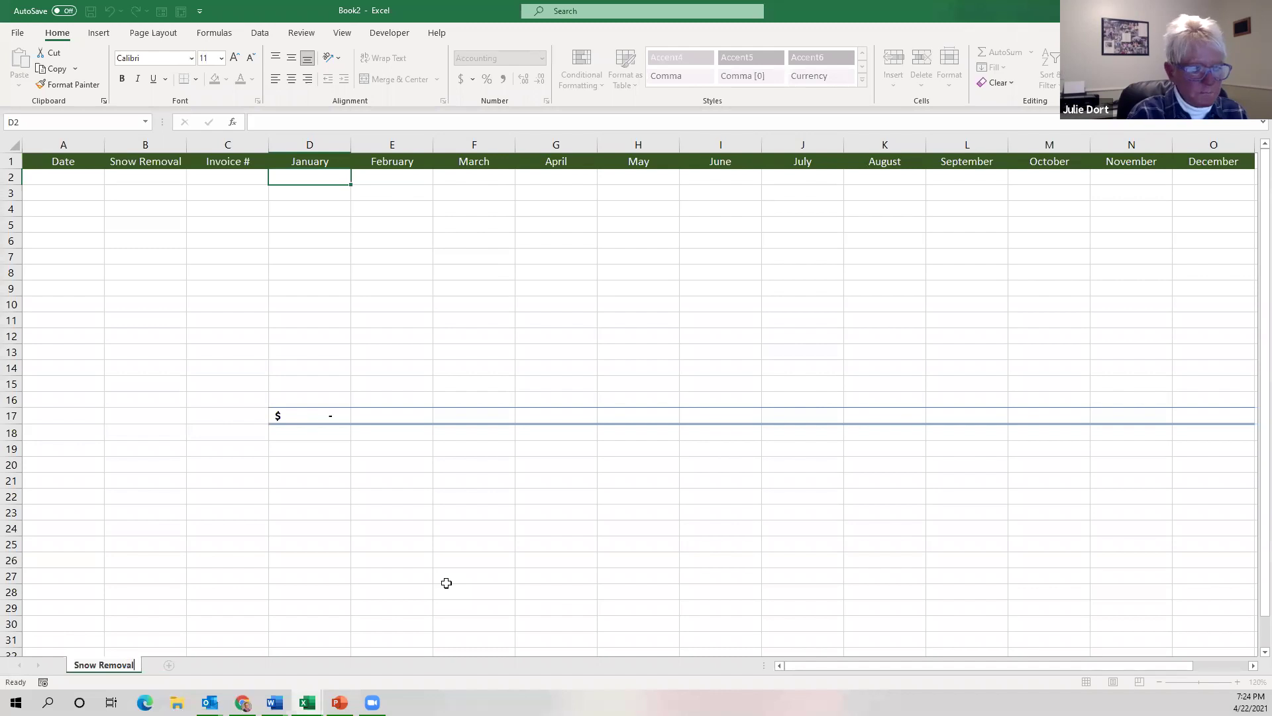
drag(168, 528, 176, 541)
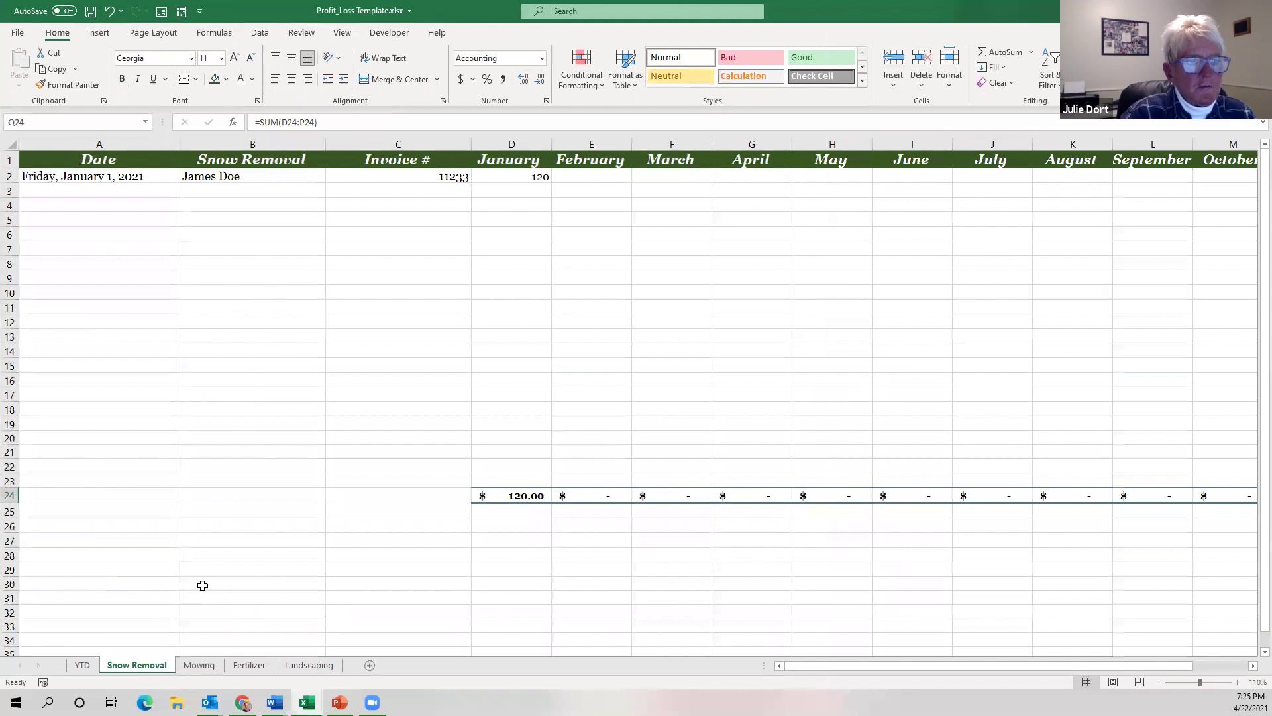
click(197, 666)
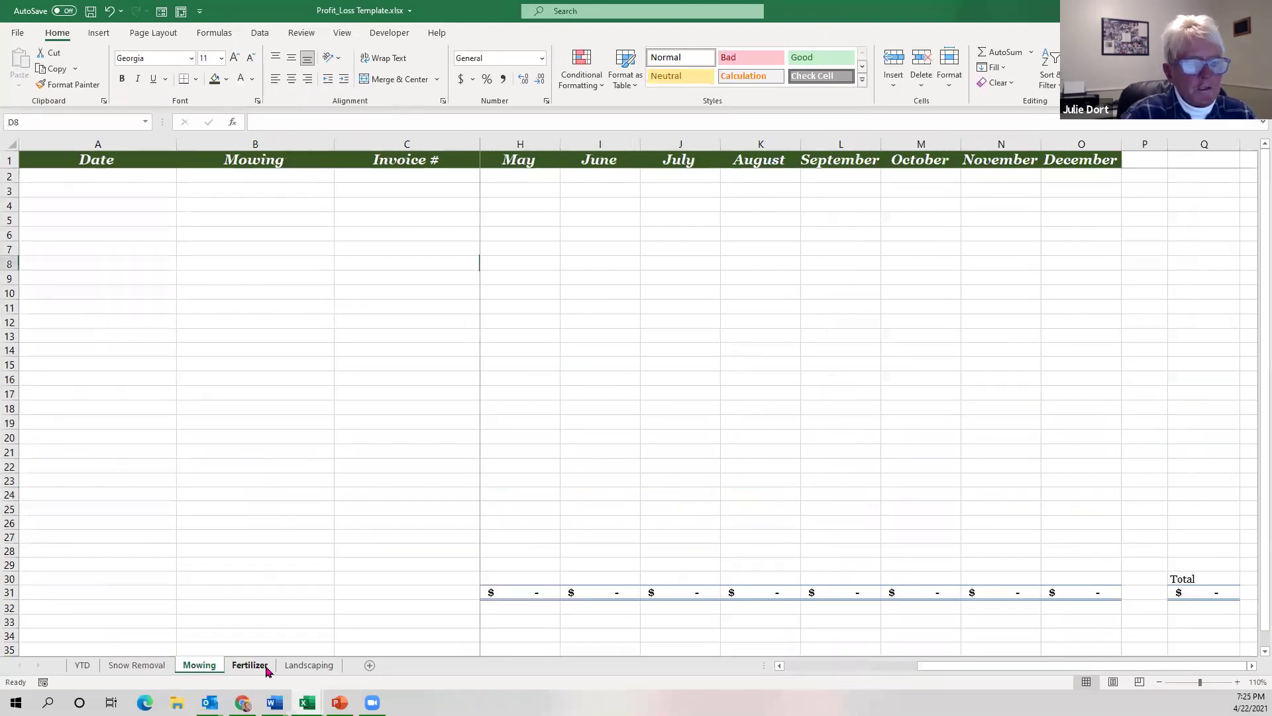
click(250, 668)
click(293, 668)
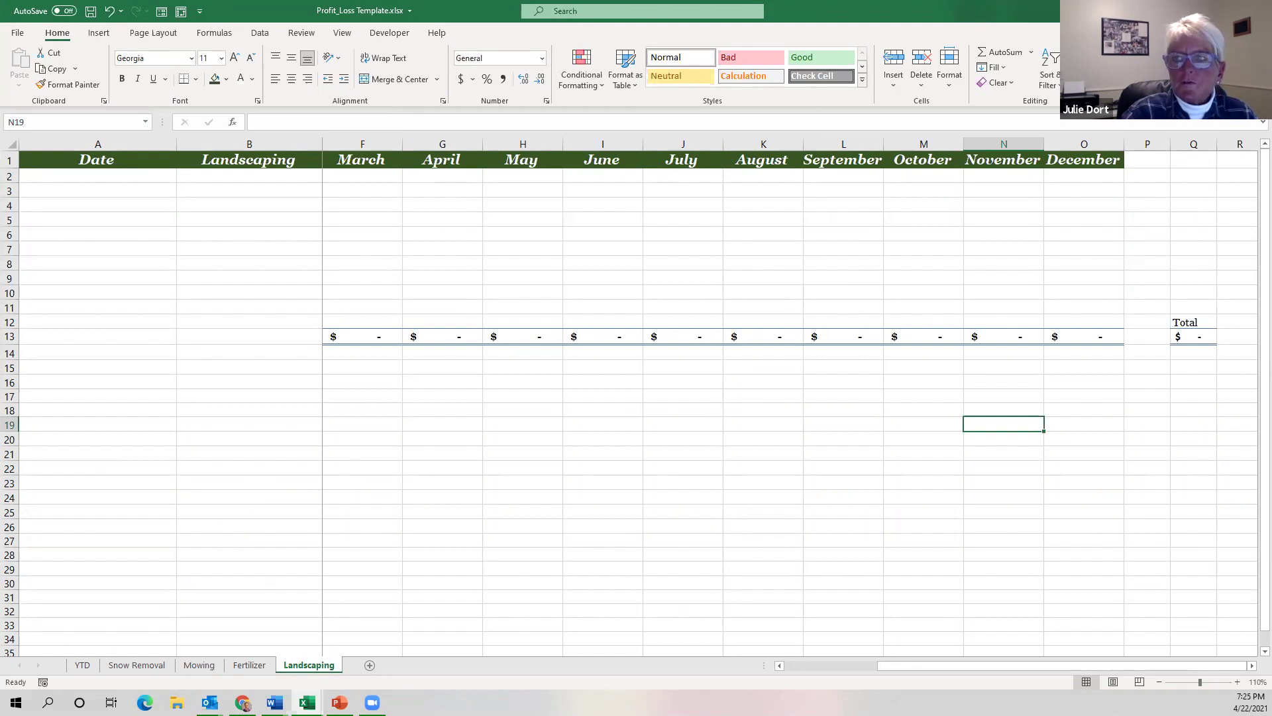
click(1196, 11)
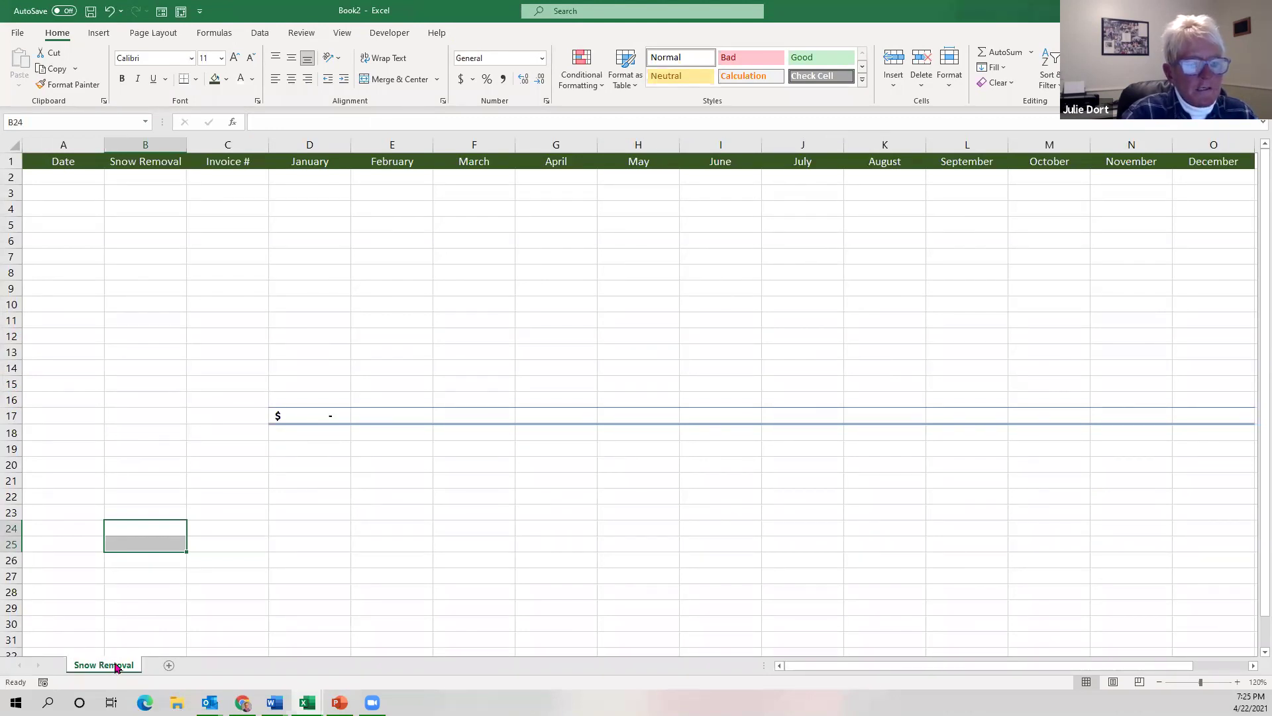
Copy the Snow Removal sheet to the end of Book2, then switch to the Profit_Loss Template workbook.
right_click(116, 666)
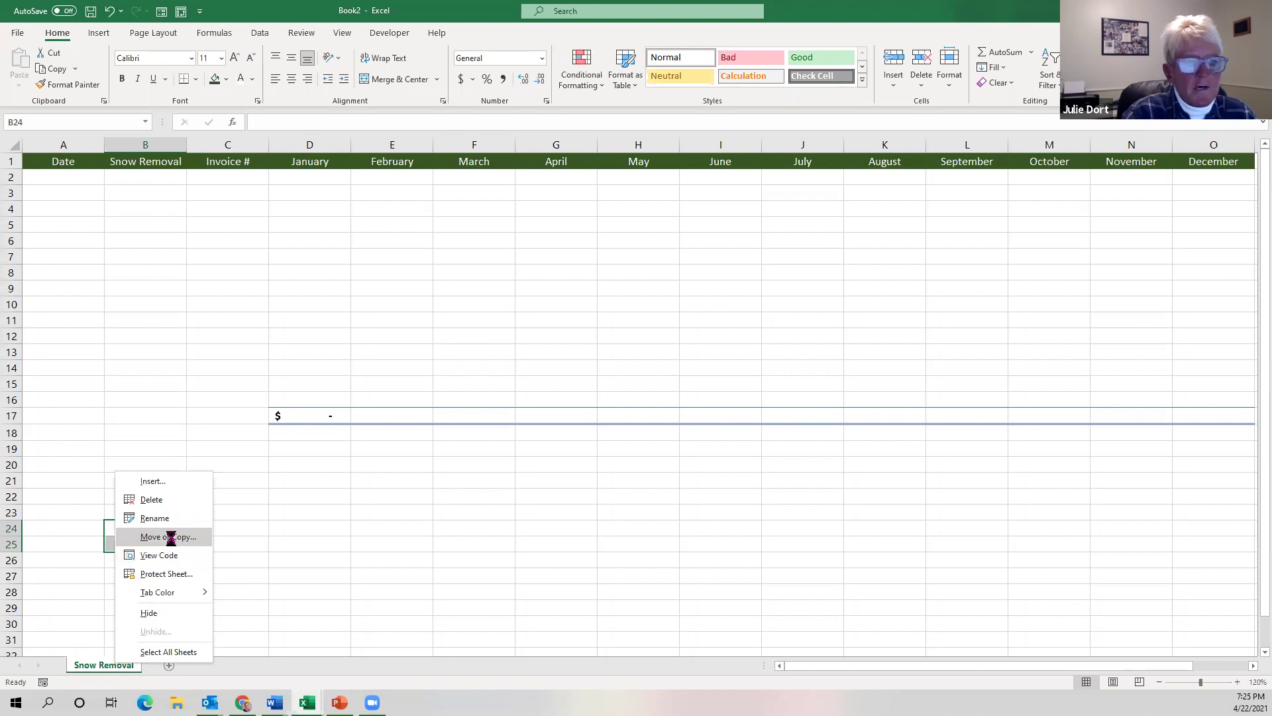
click(173, 540)
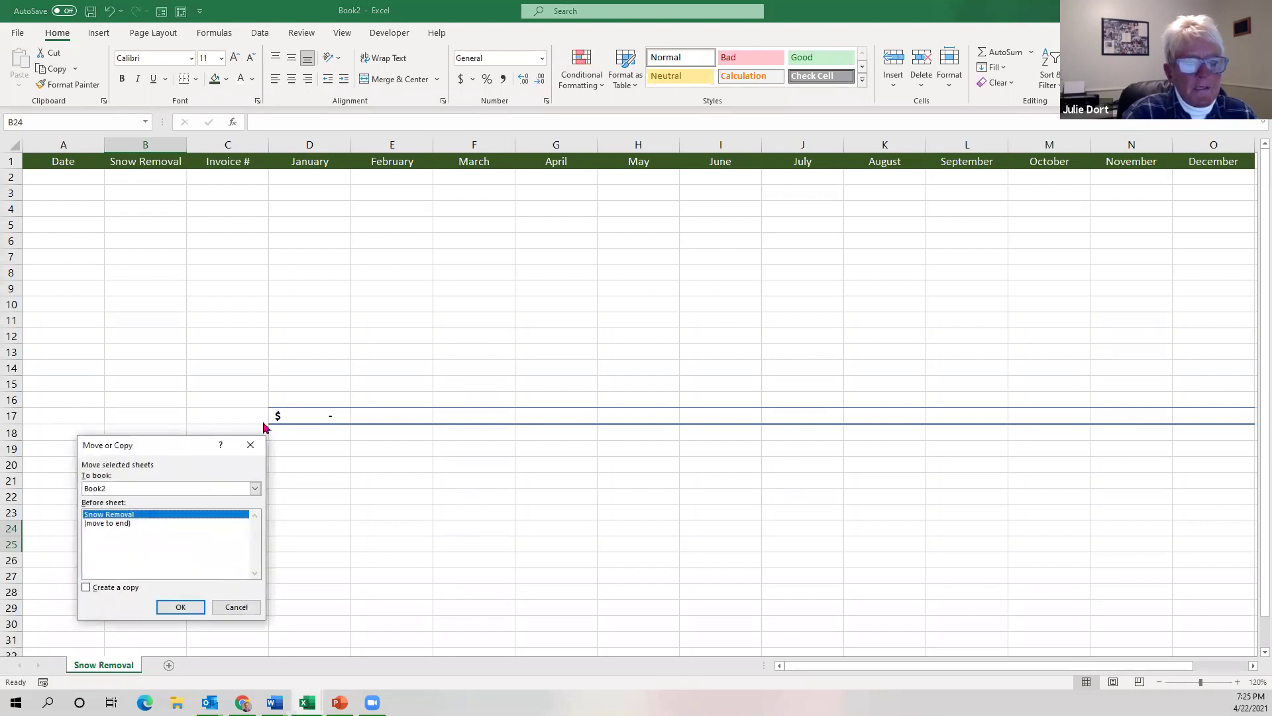
drag(174, 444, 449, 212)
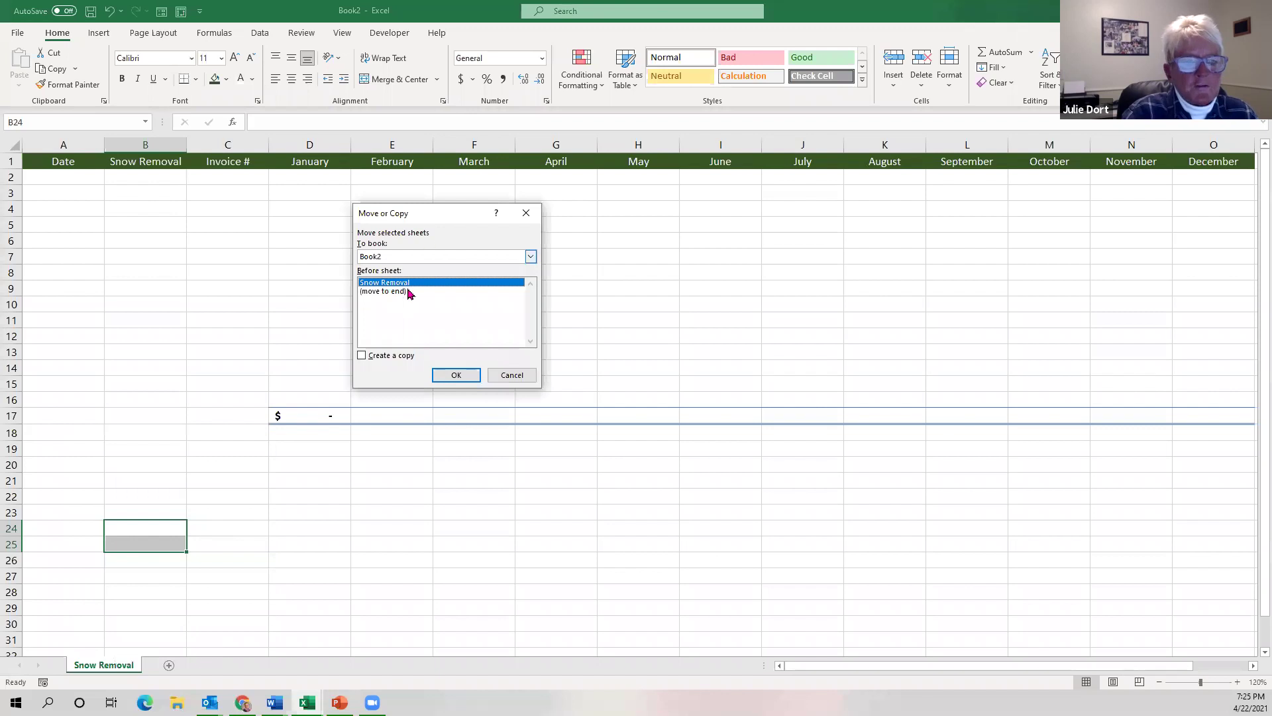
click(361, 355)
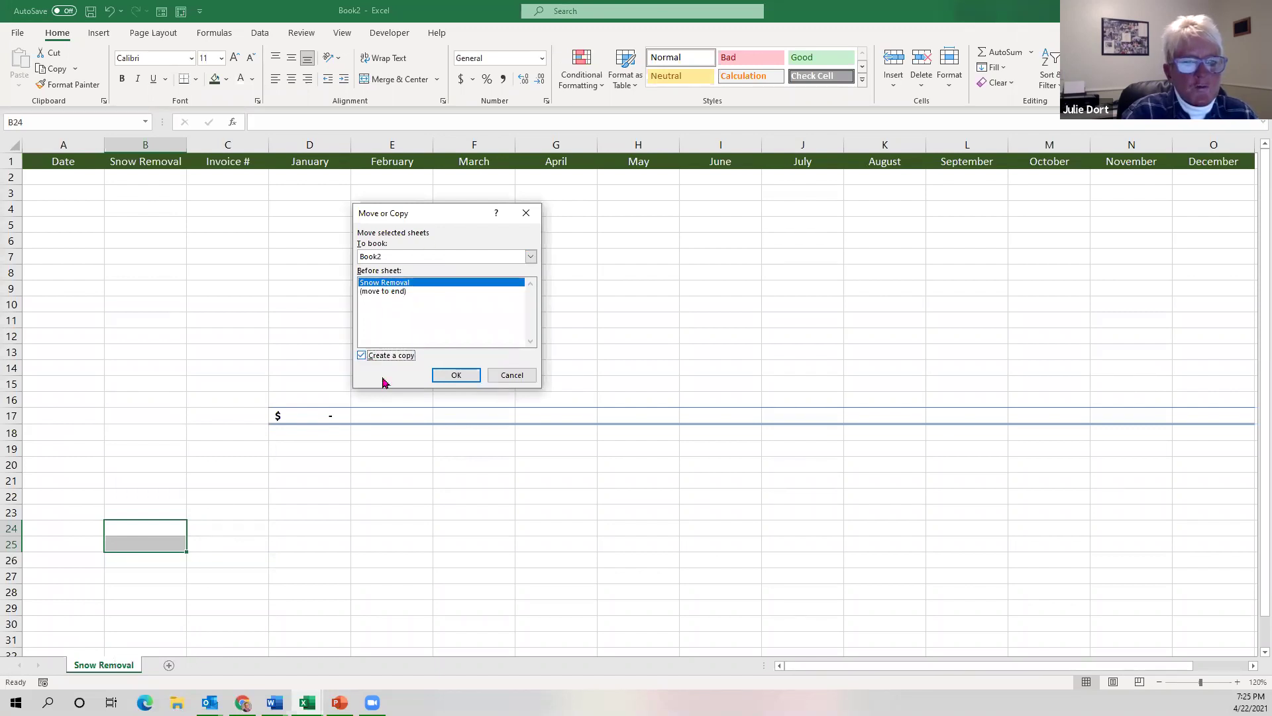
click(436, 292)
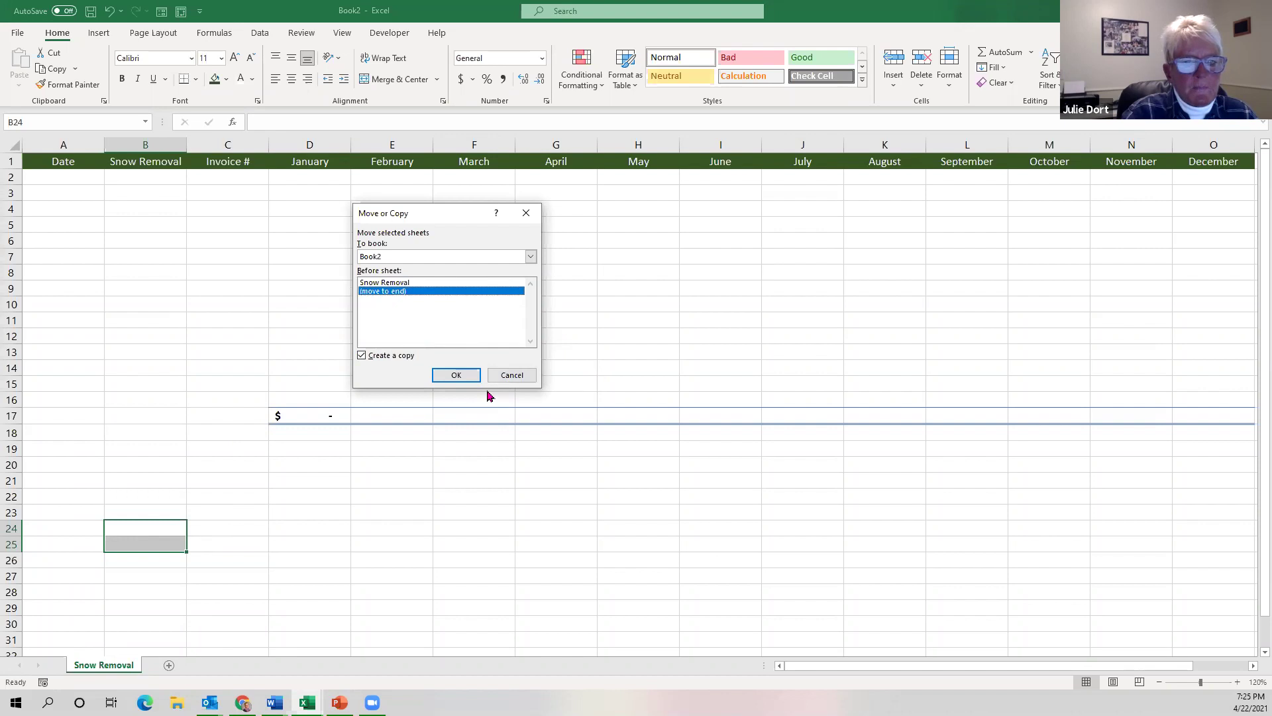
click(468, 374)
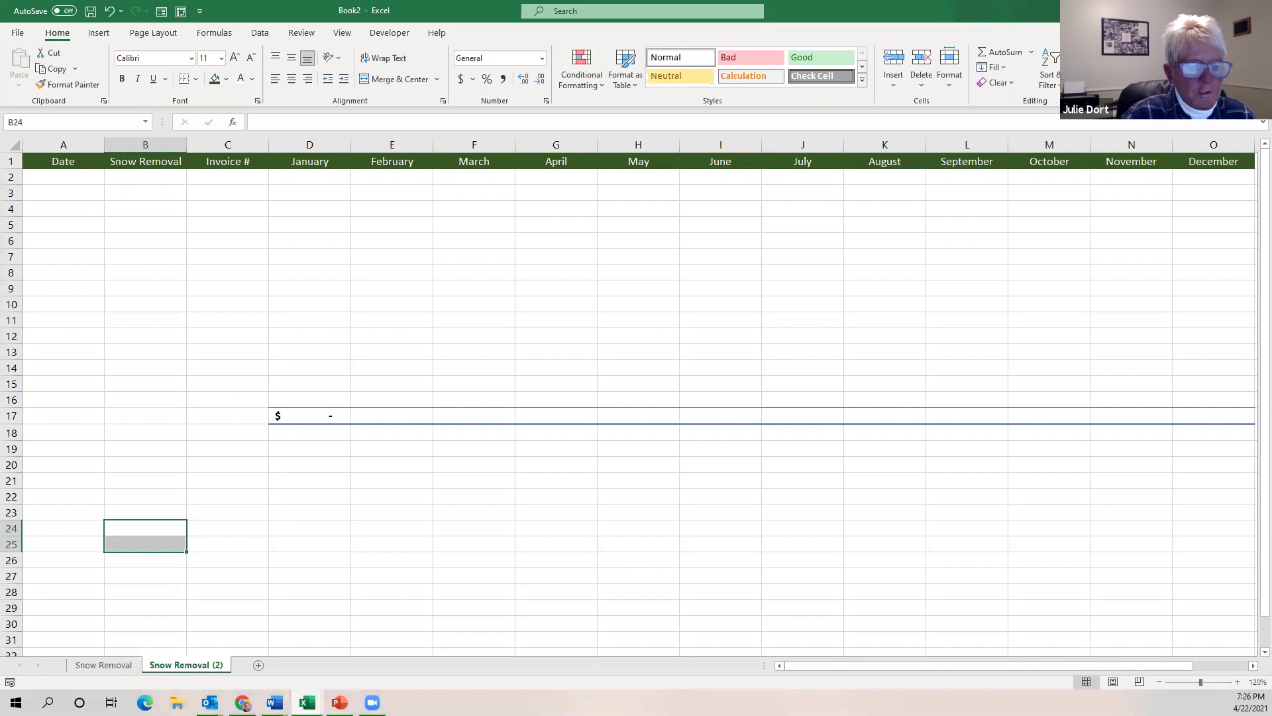
click(307, 702)
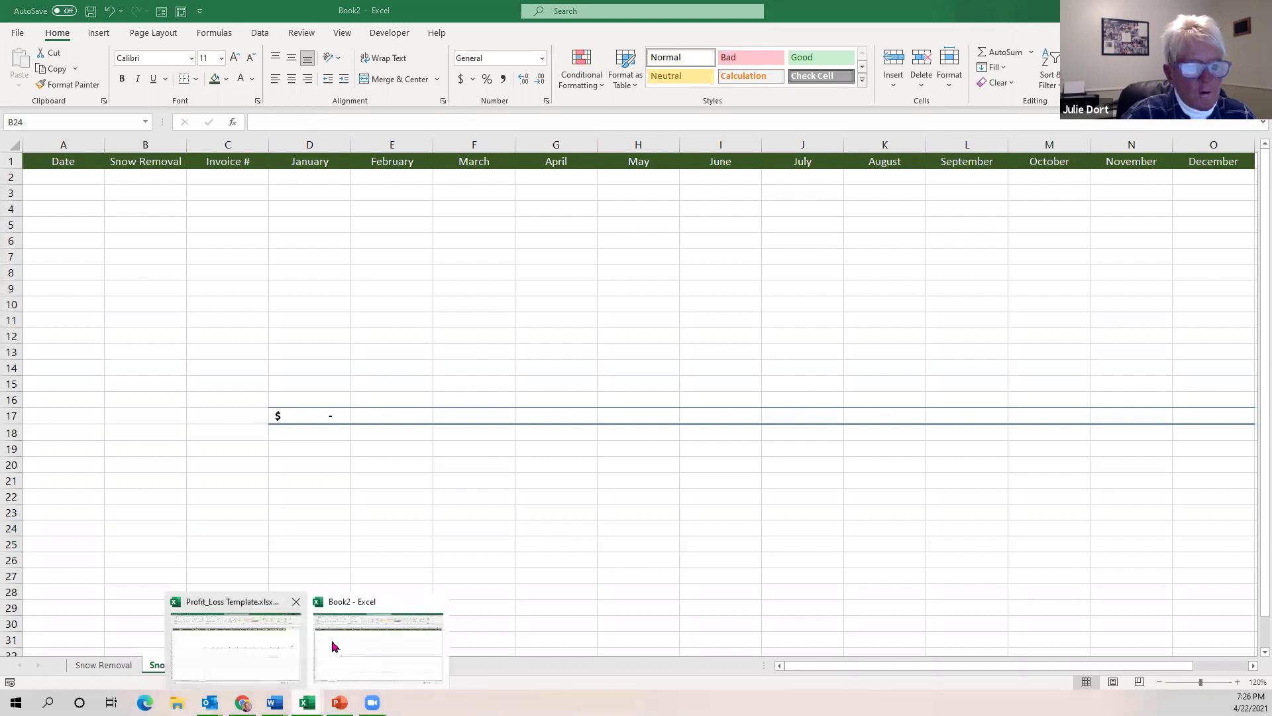
click(261, 642)
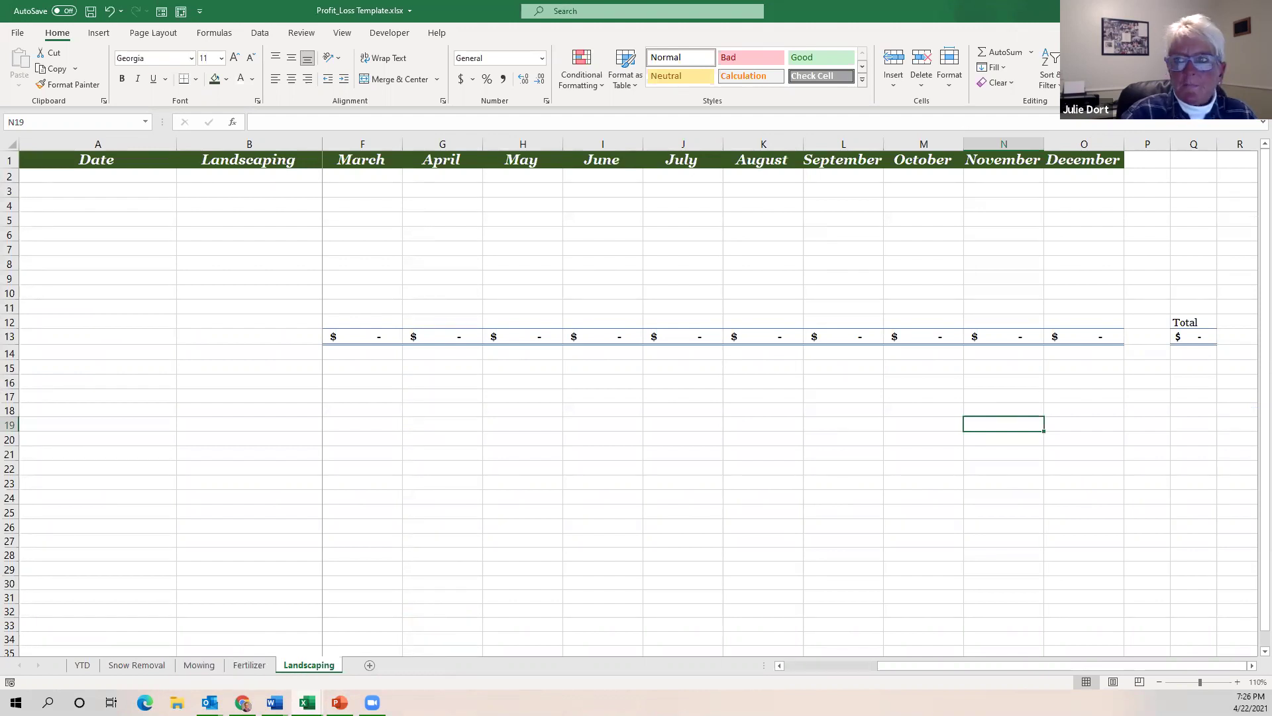
Back in Book2, change the copied sheet's B1 header and tab name to Mowing.
click(128, 619)
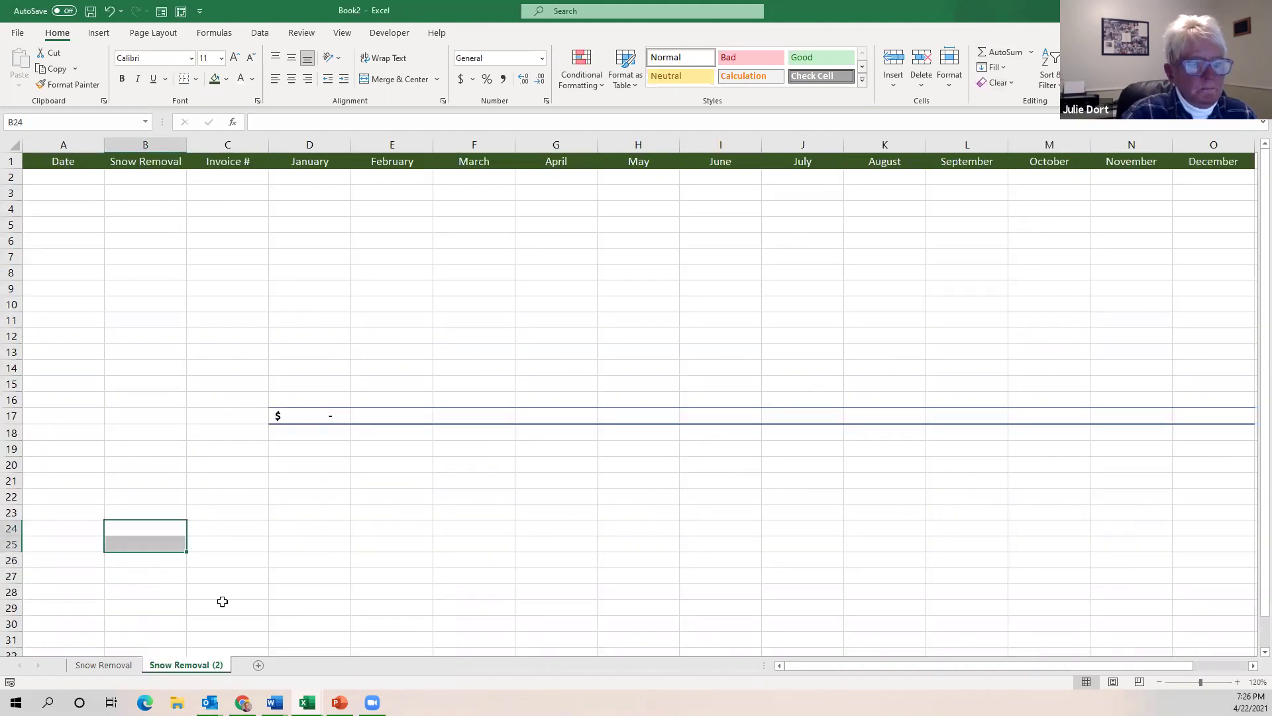
click(147, 161)
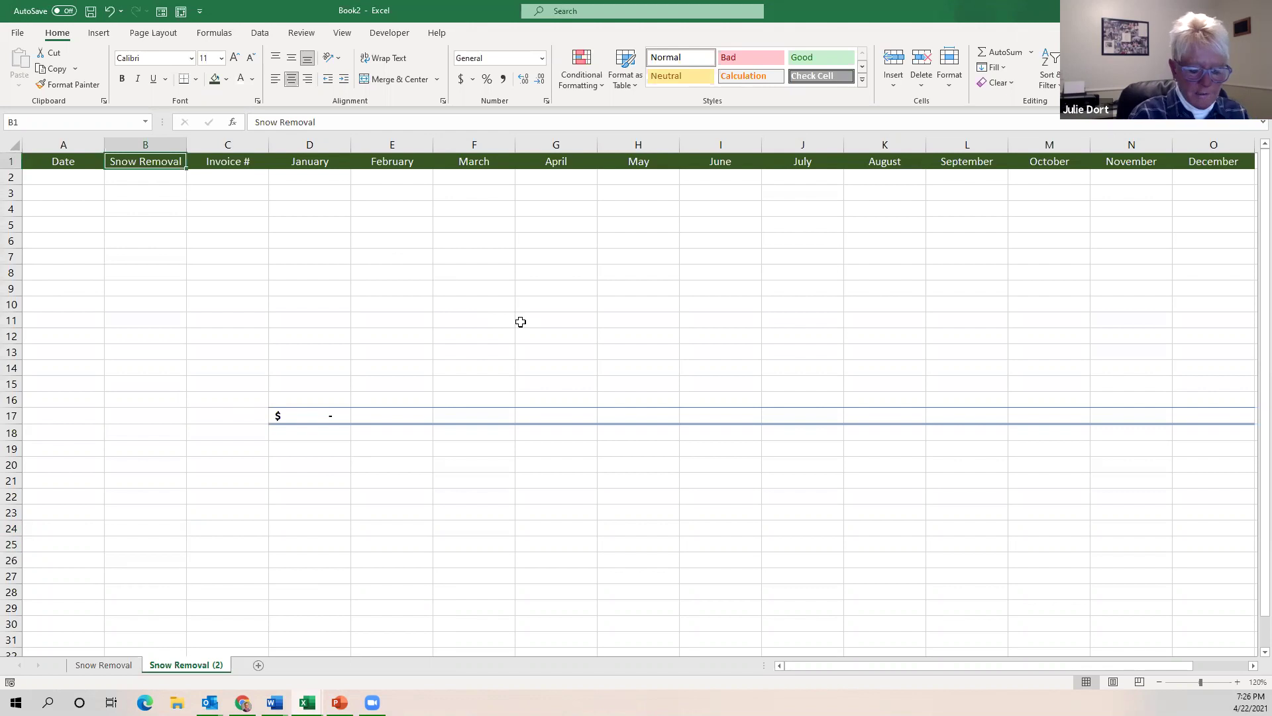
text(MOwing)
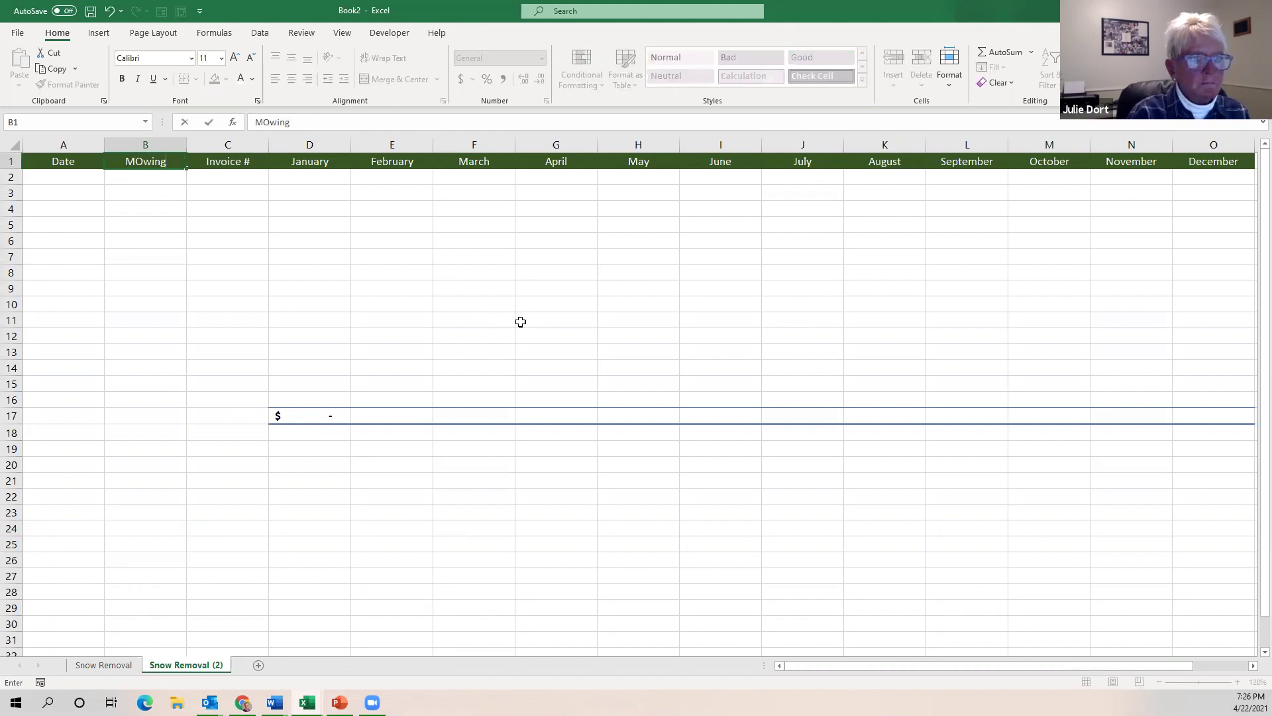
click(205, 669)
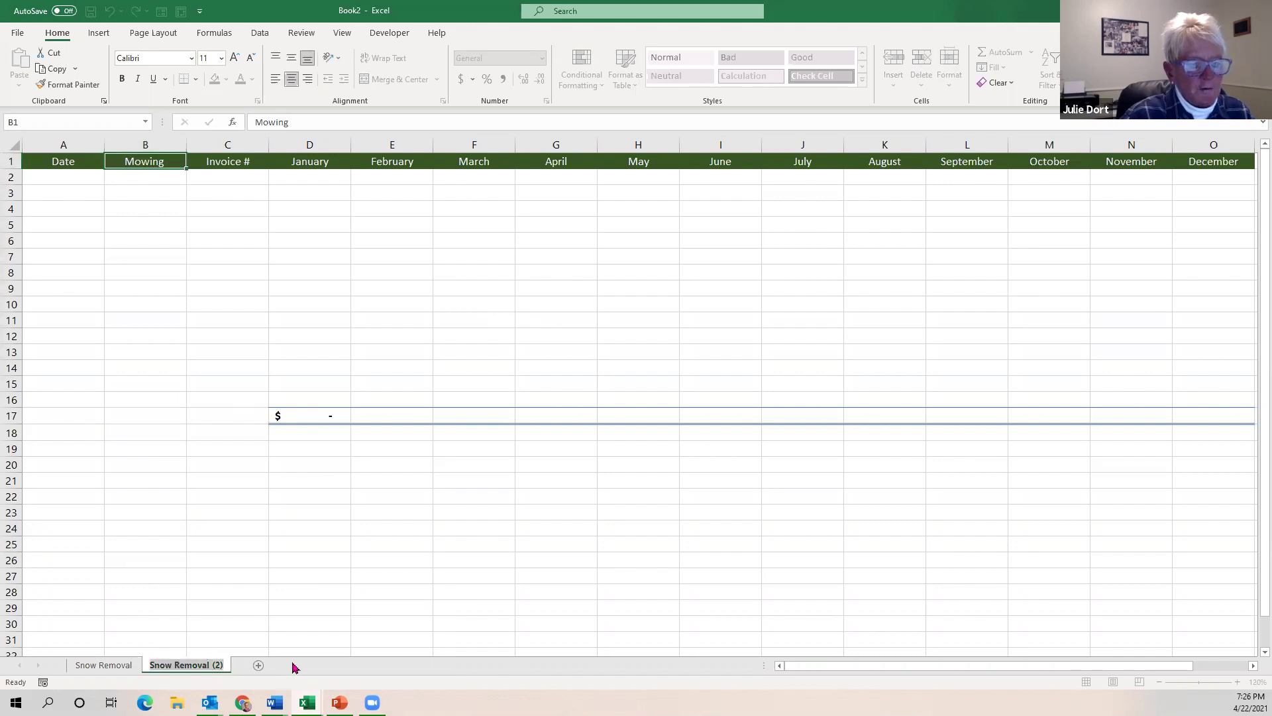
text(Mowing)
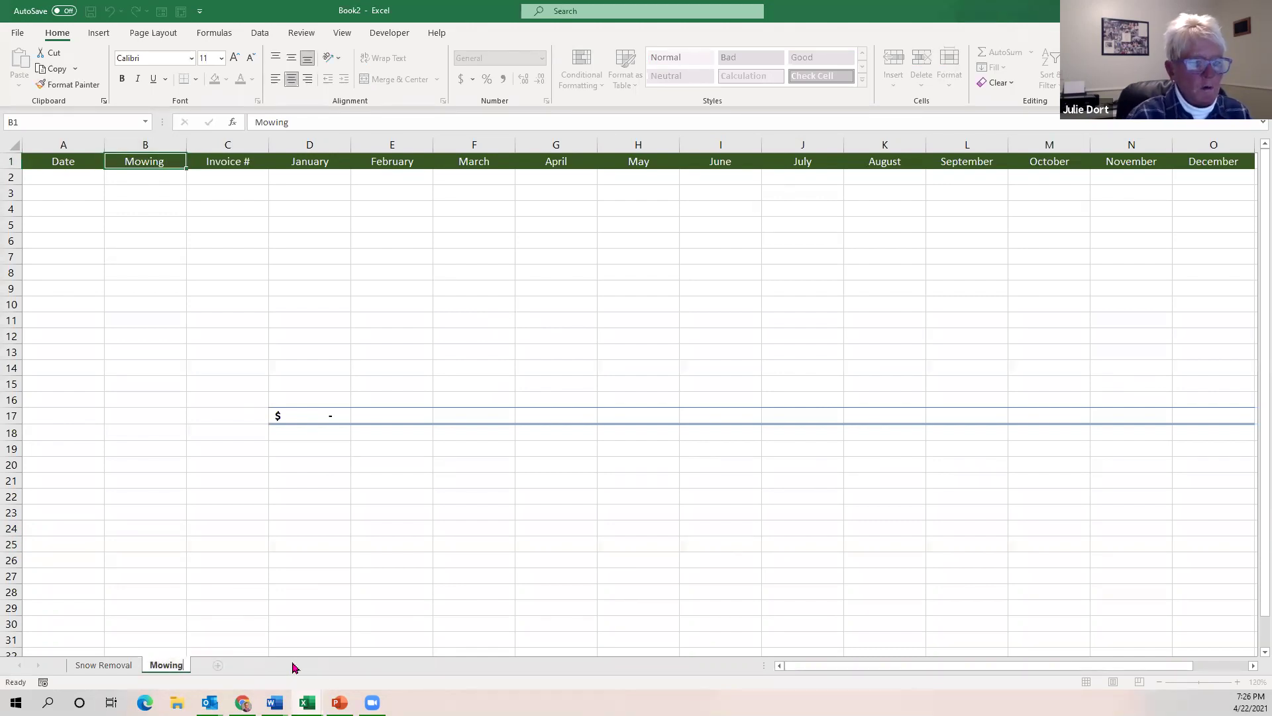
click(222, 542)
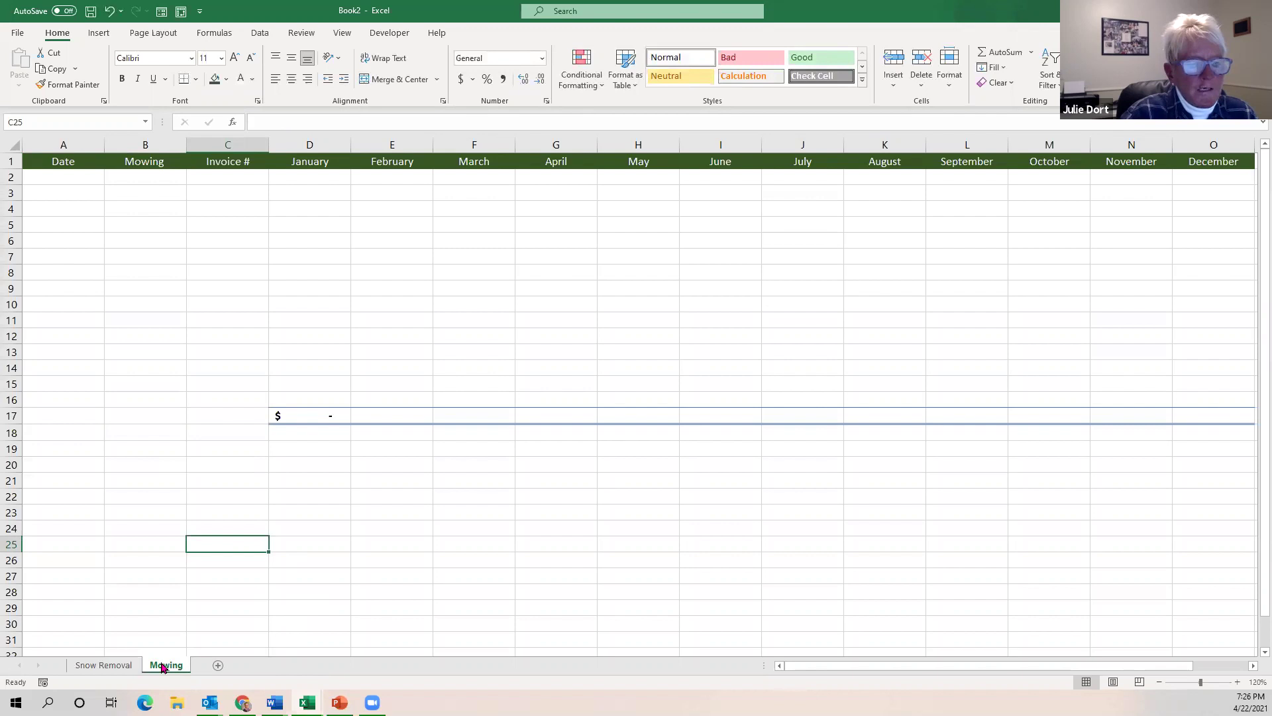
Copy the Mowing sheet to the end of Book2.
right_click(162, 667)
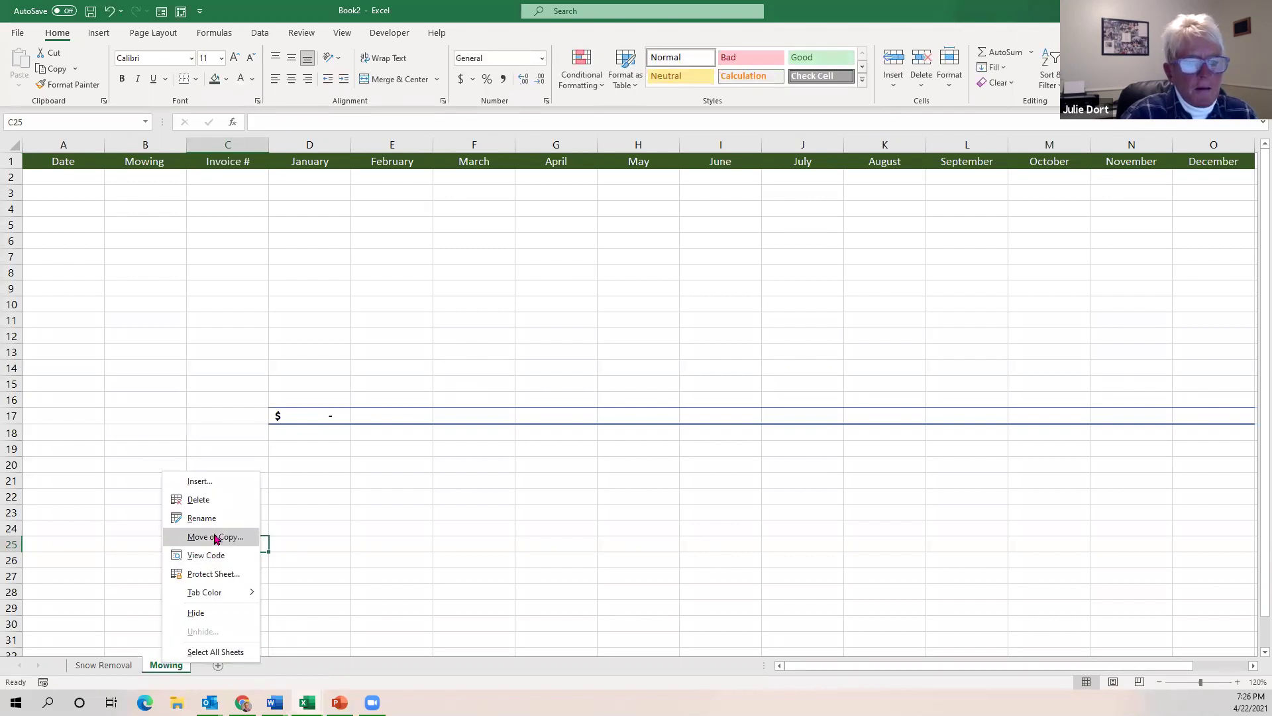
click(215, 536)
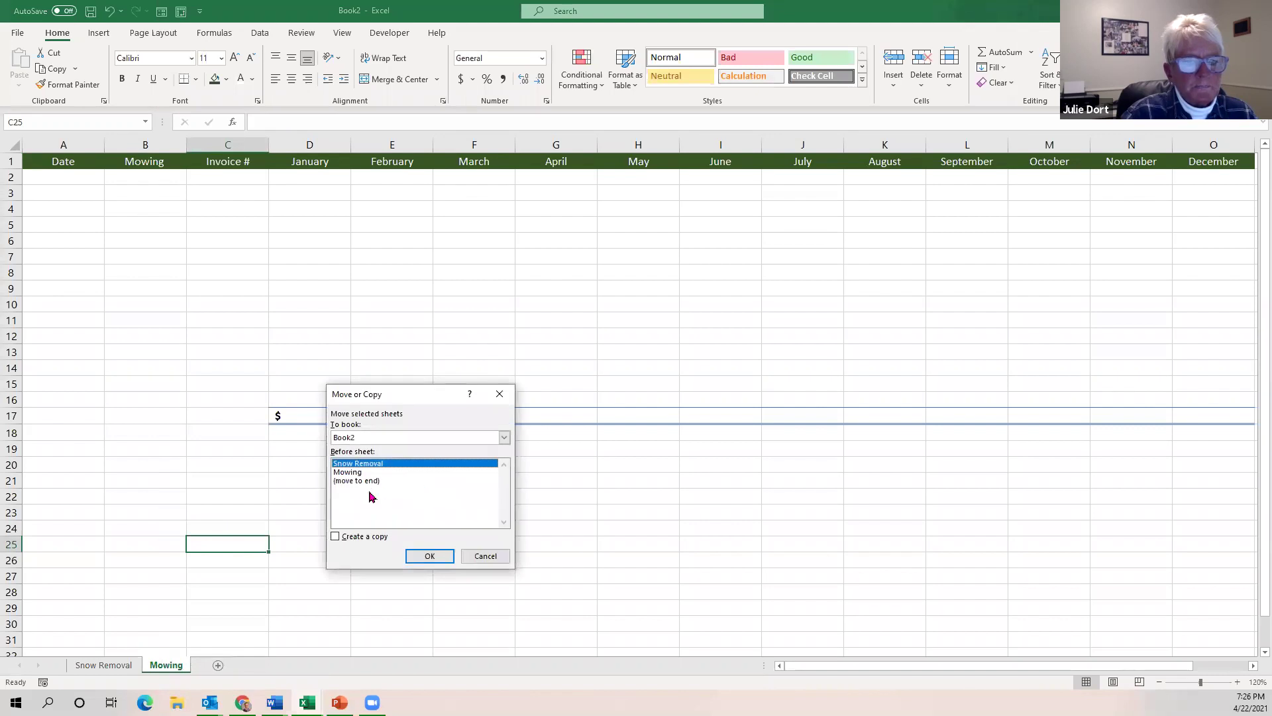
click(357, 473)
click(375, 484)
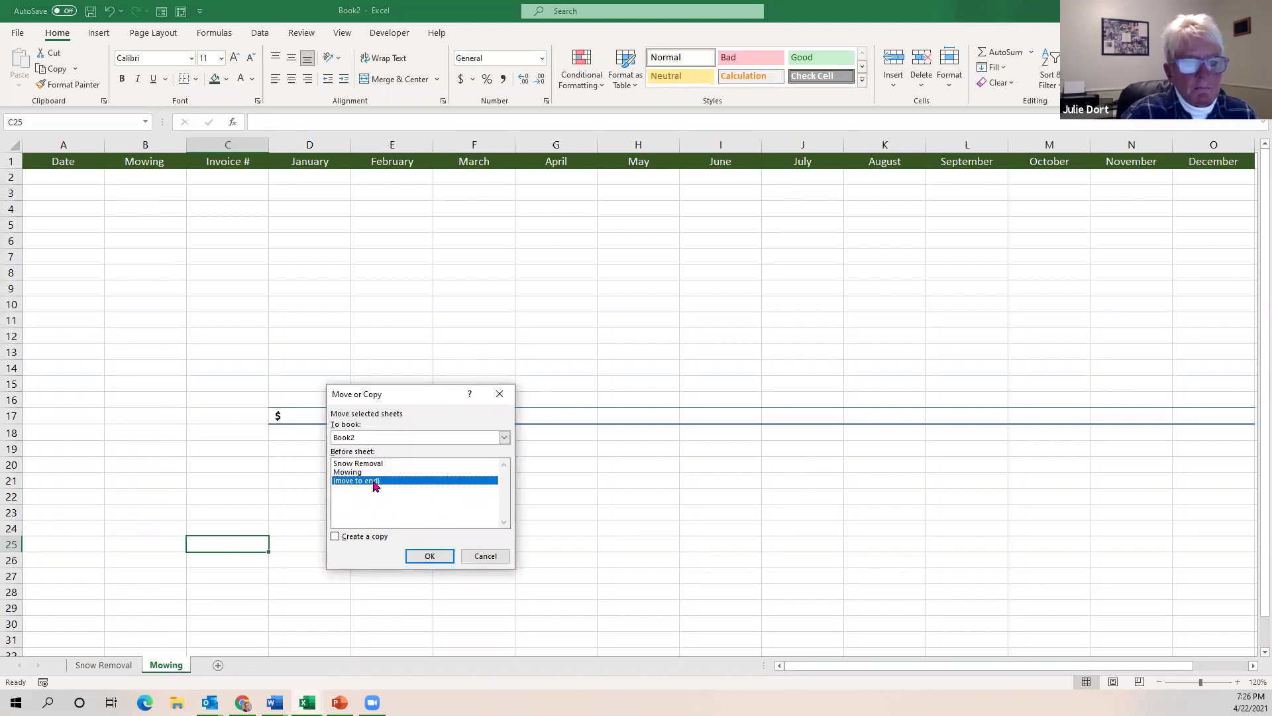
click(336, 536)
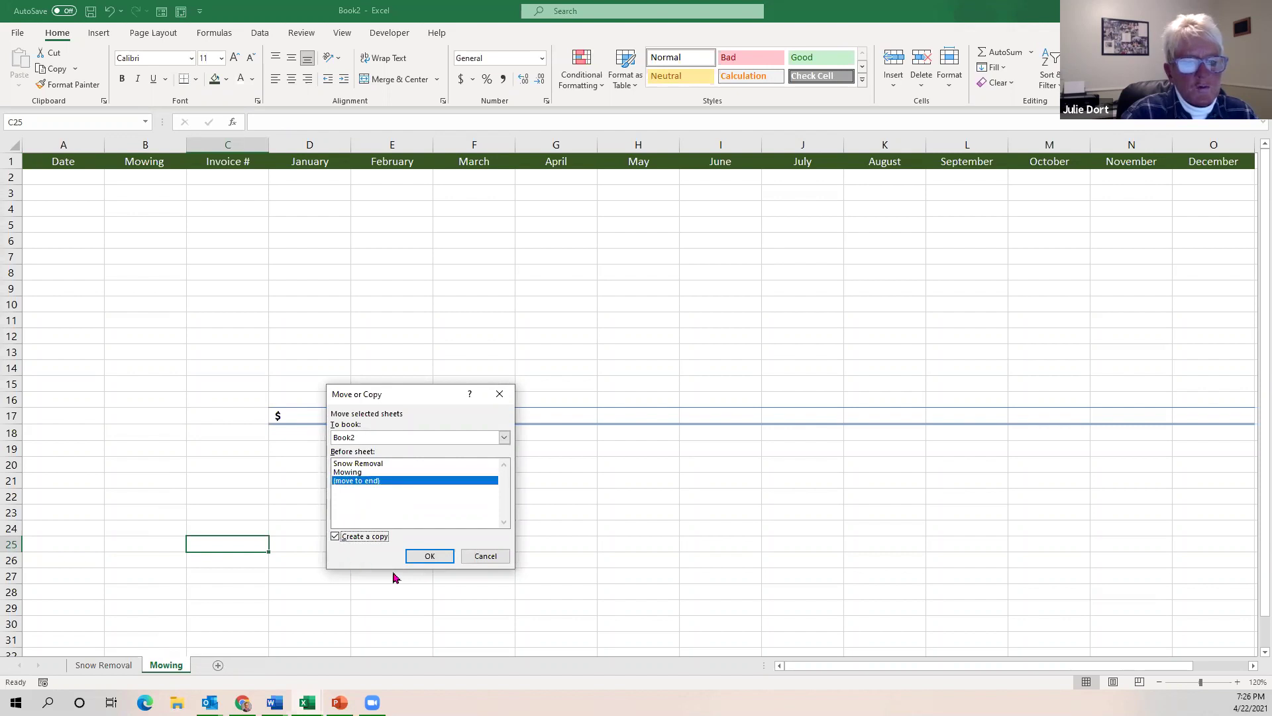
click(430, 556)
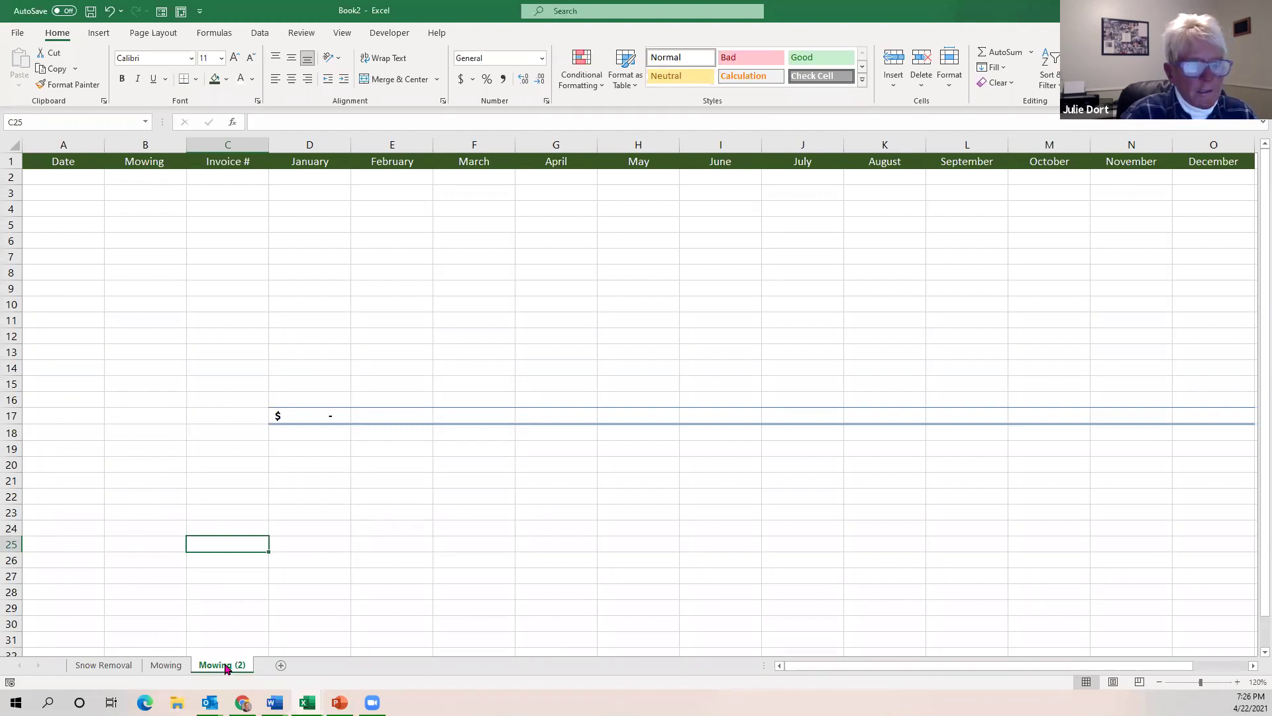
Rename the Mowing (2) copy to Fertilizer and change its B1 header to Fertilizer.
double_click(225, 666)
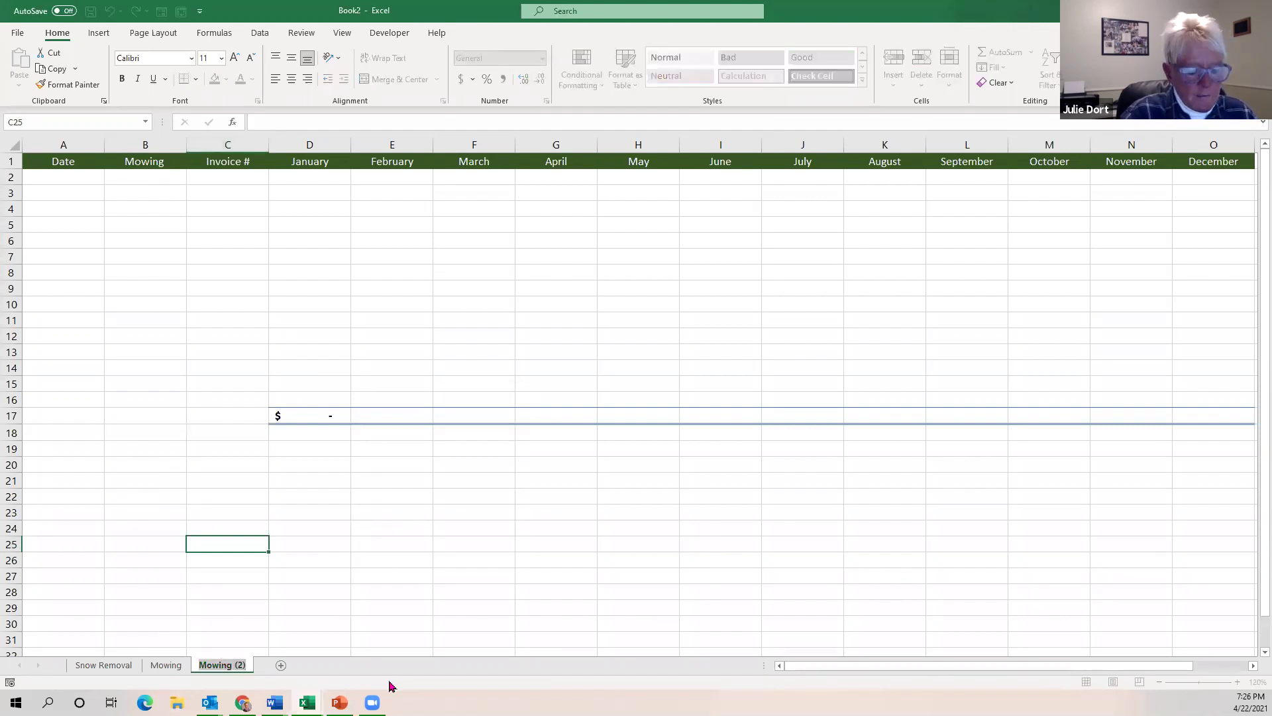
text(Ferti)
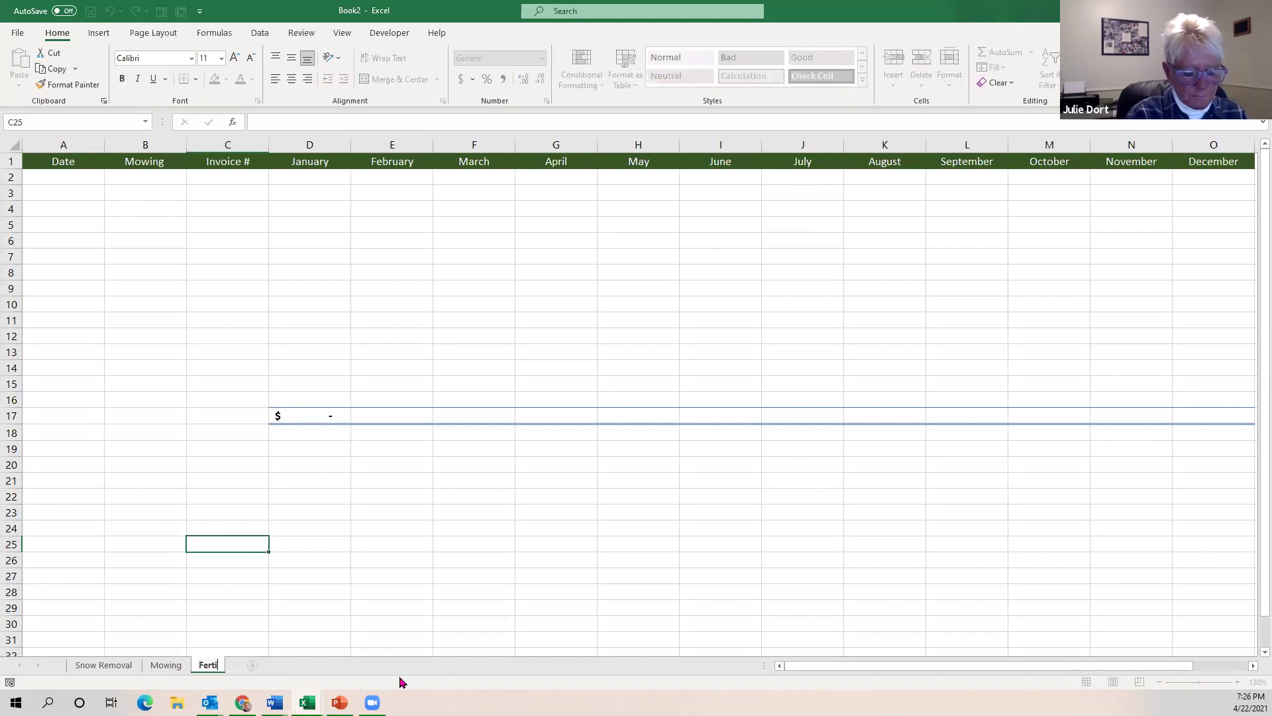
text(lizer)
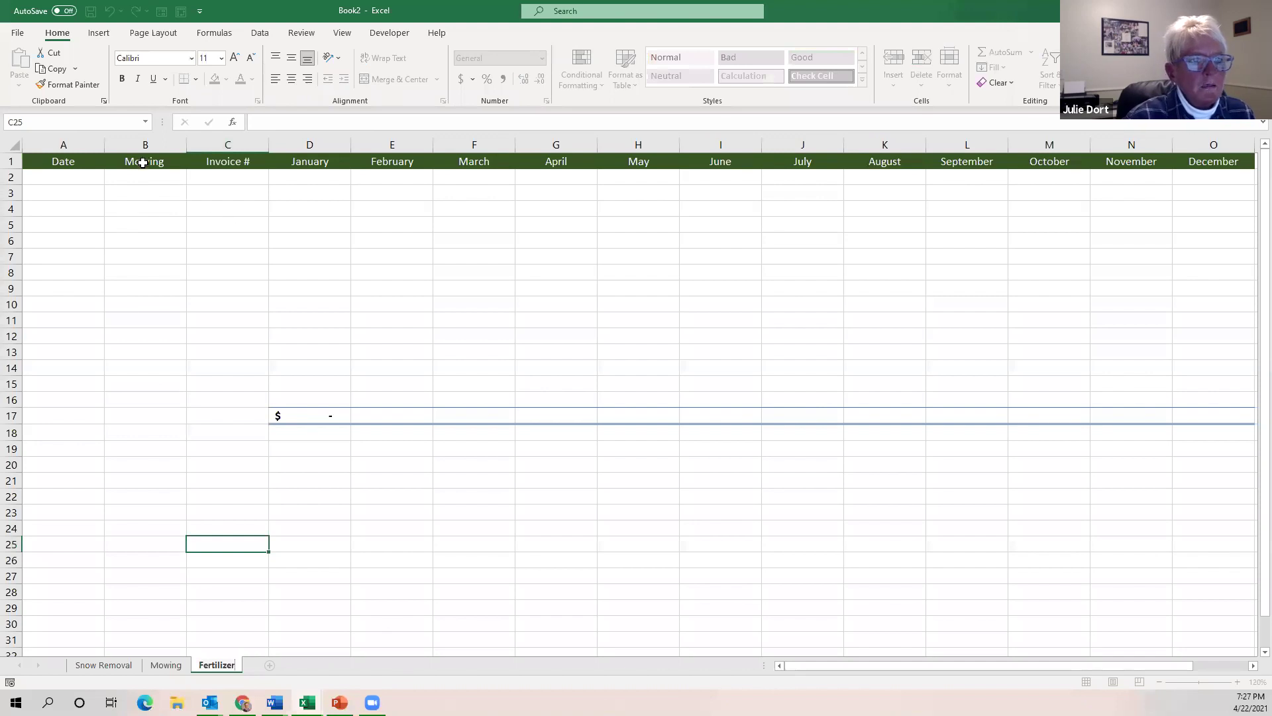
click(143, 161)
text(Re)
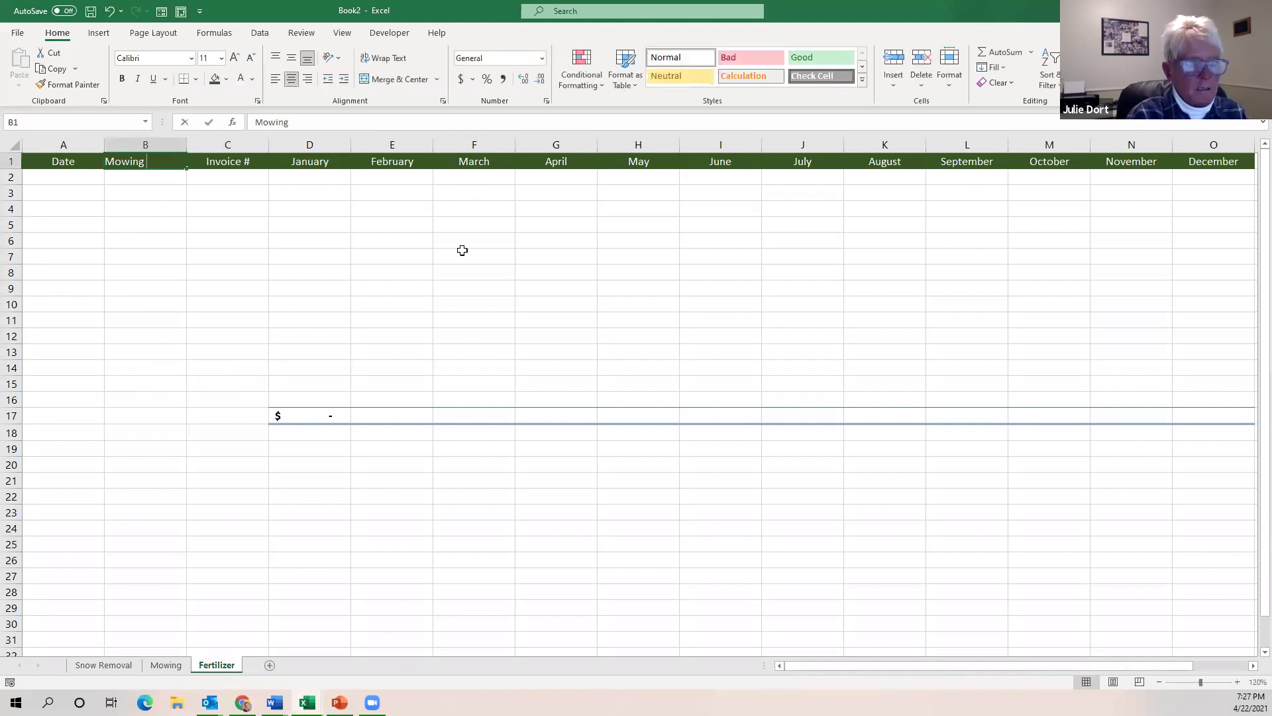
text(Fertilizer)
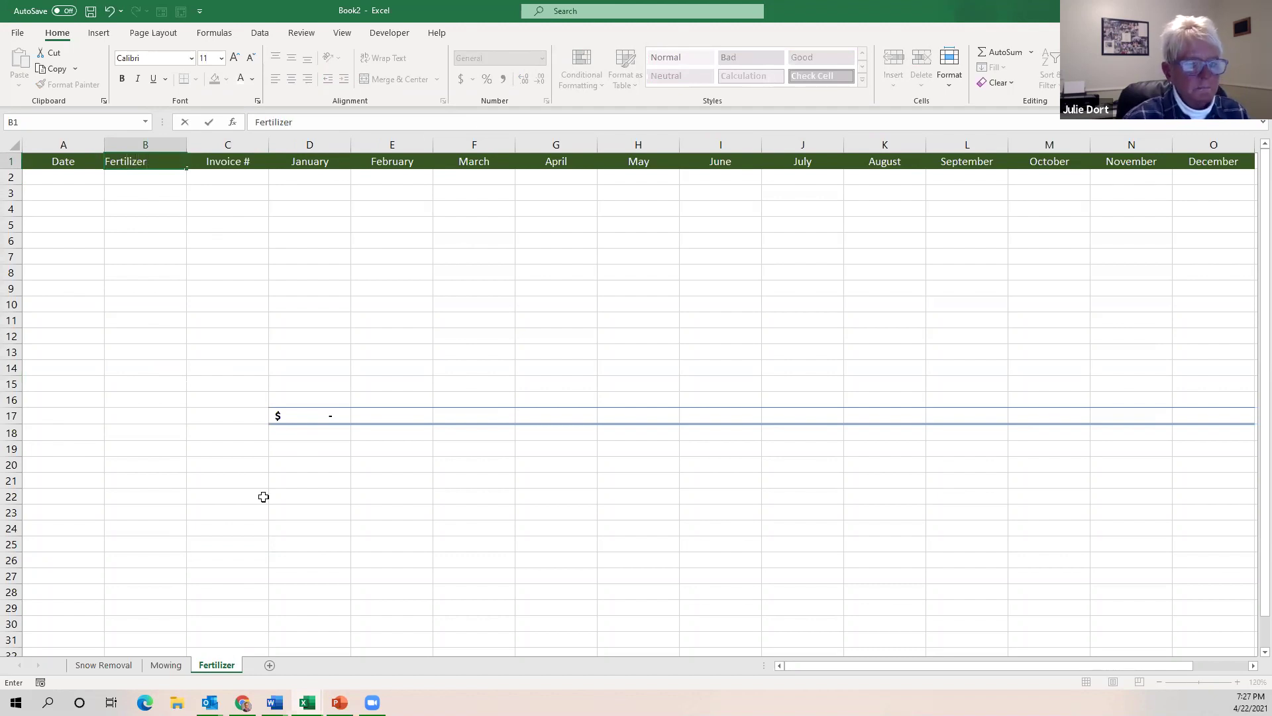
click(220, 508)
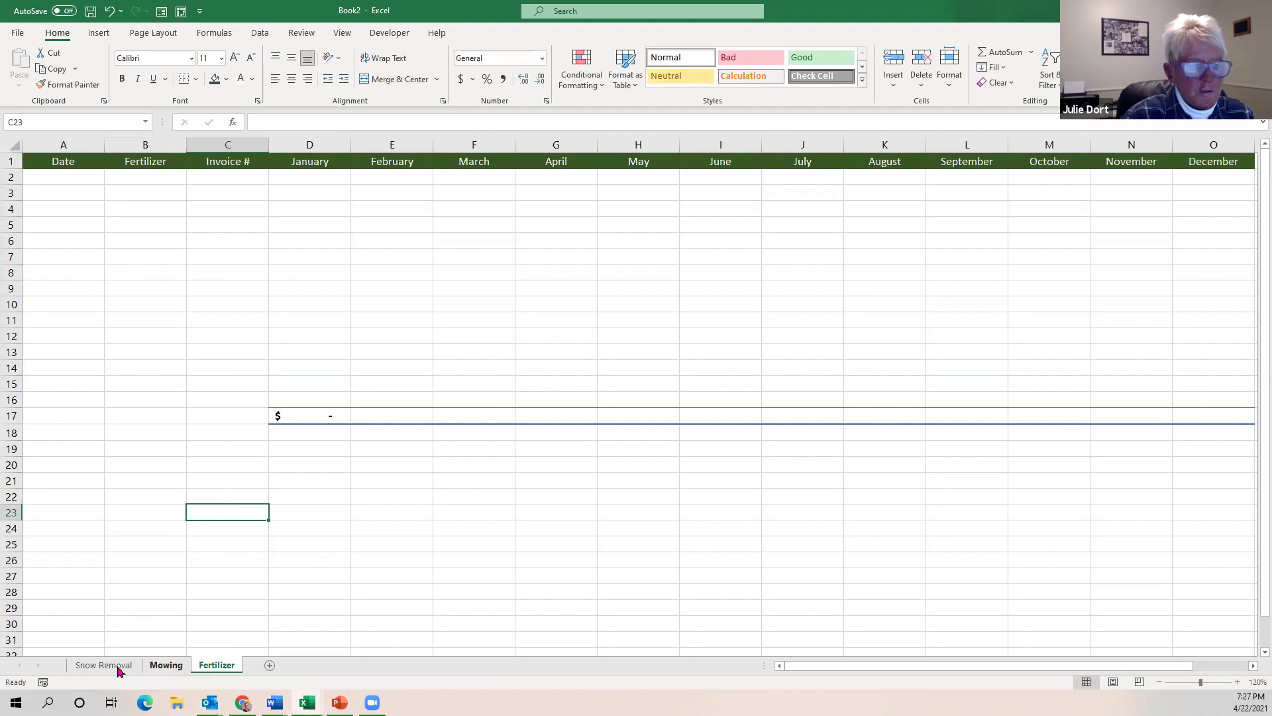
In Book2, copy the Fertilizer sheet to the end of the workbook.
mouse_move(307, 702)
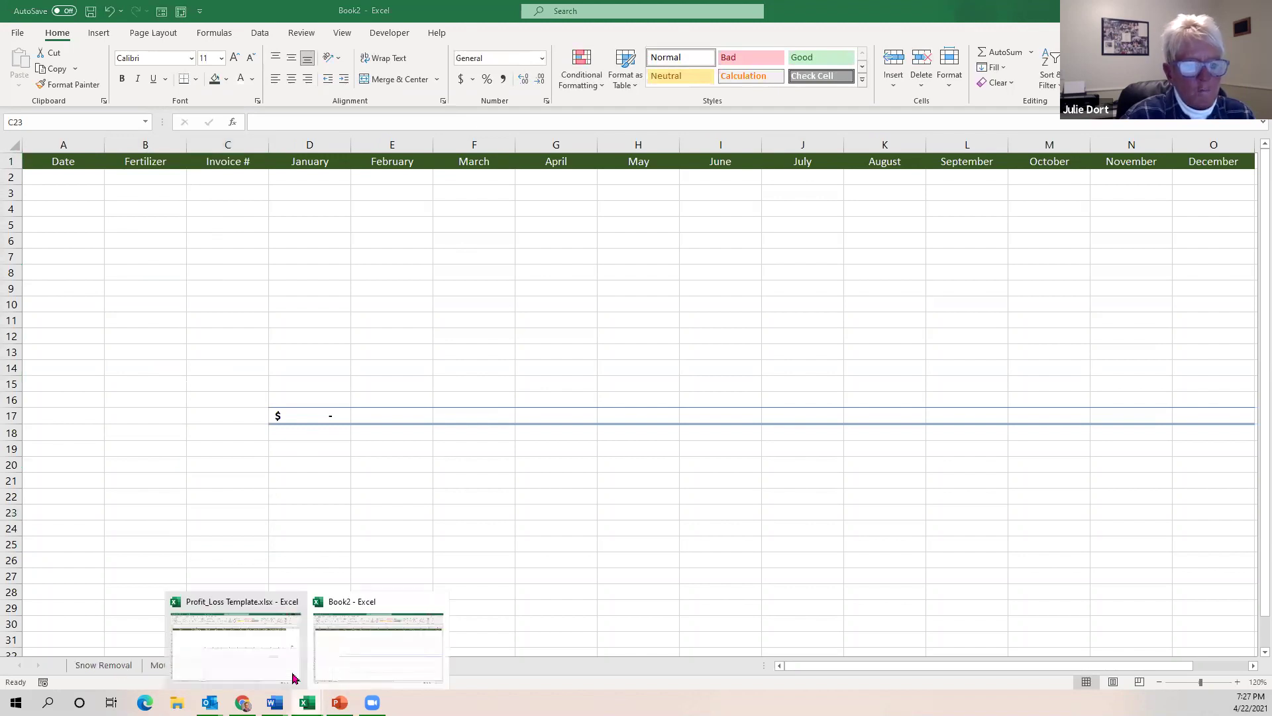
click(277, 646)
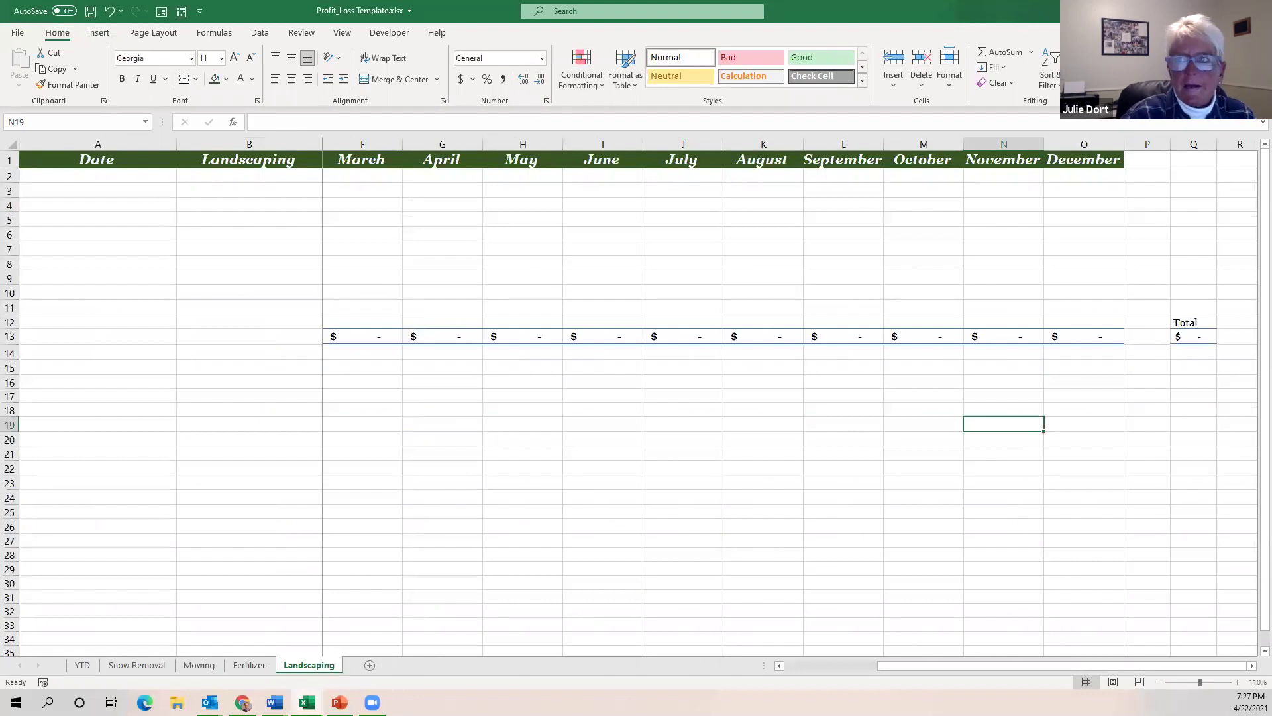
click(1195, 10)
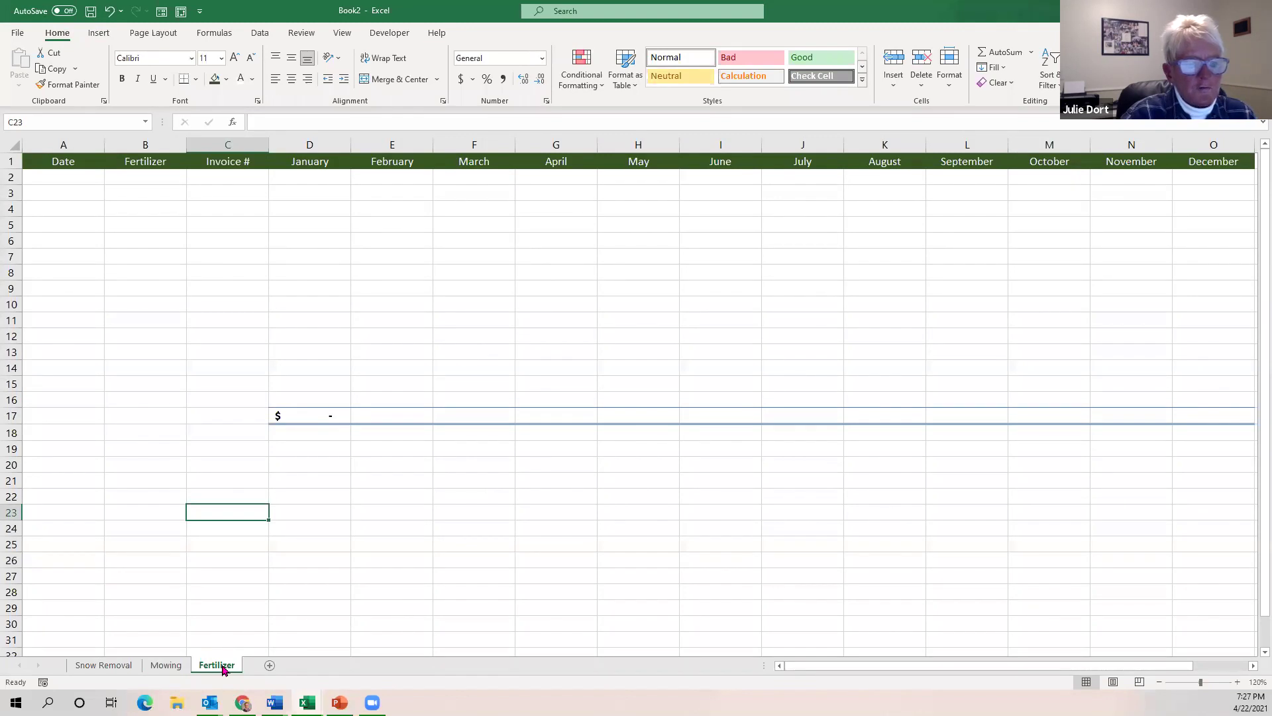
right_click(223, 668)
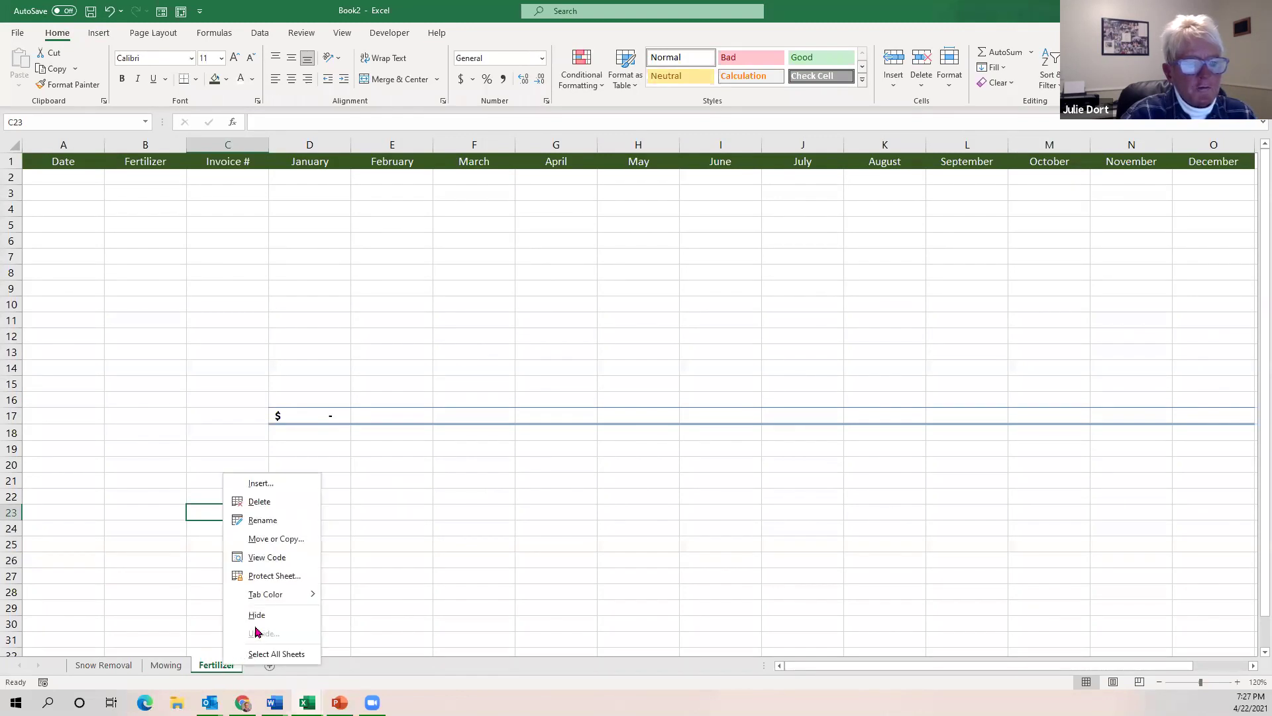
click(283, 541)
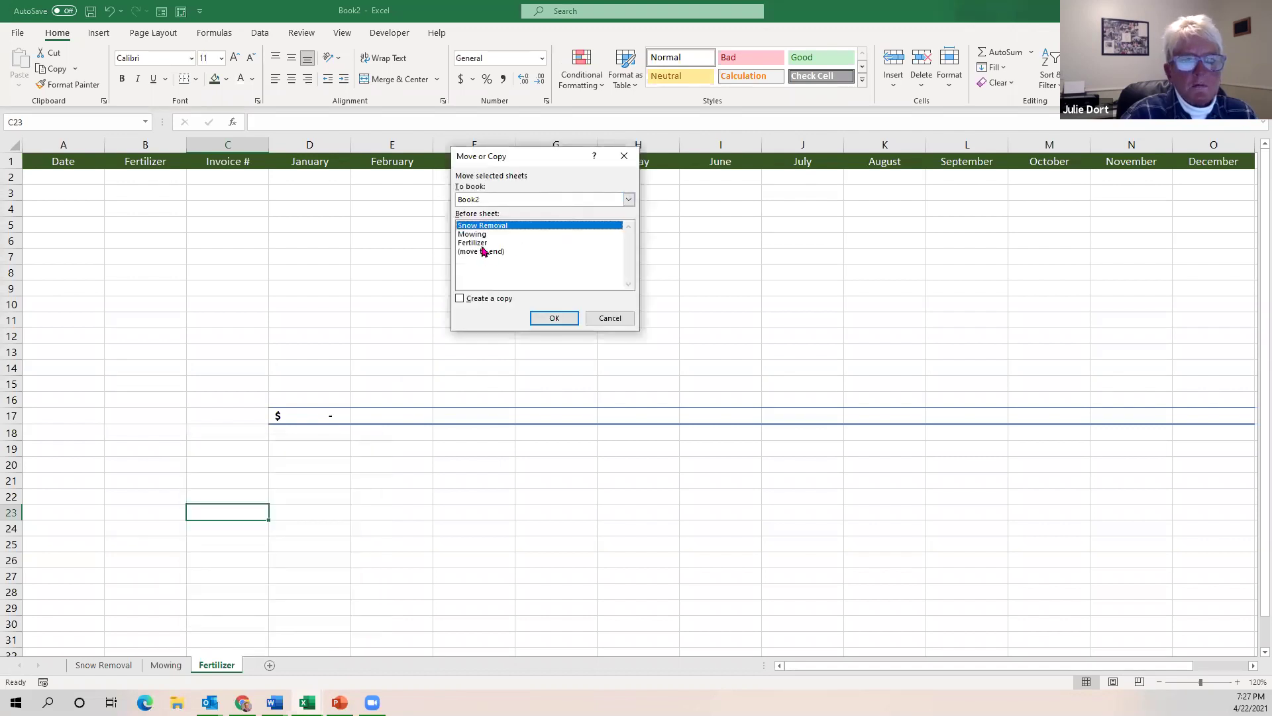
click(486, 243)
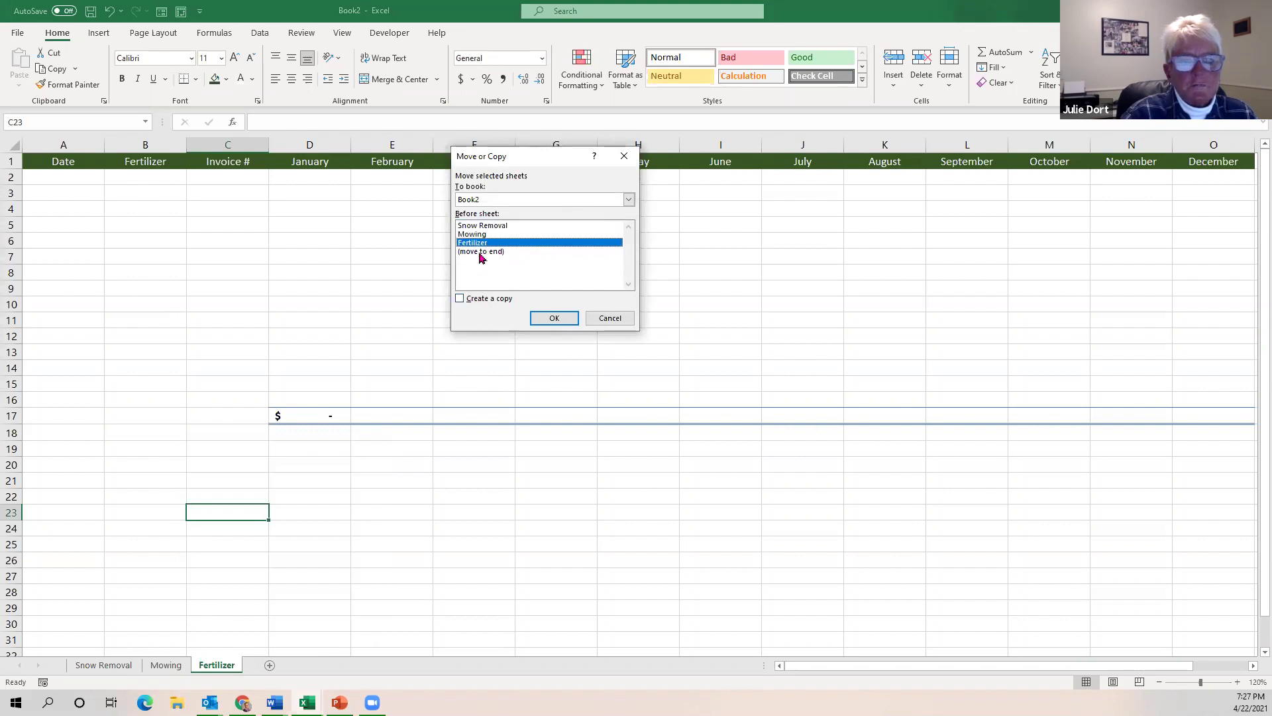
click(481, 255)
click(460, 299)
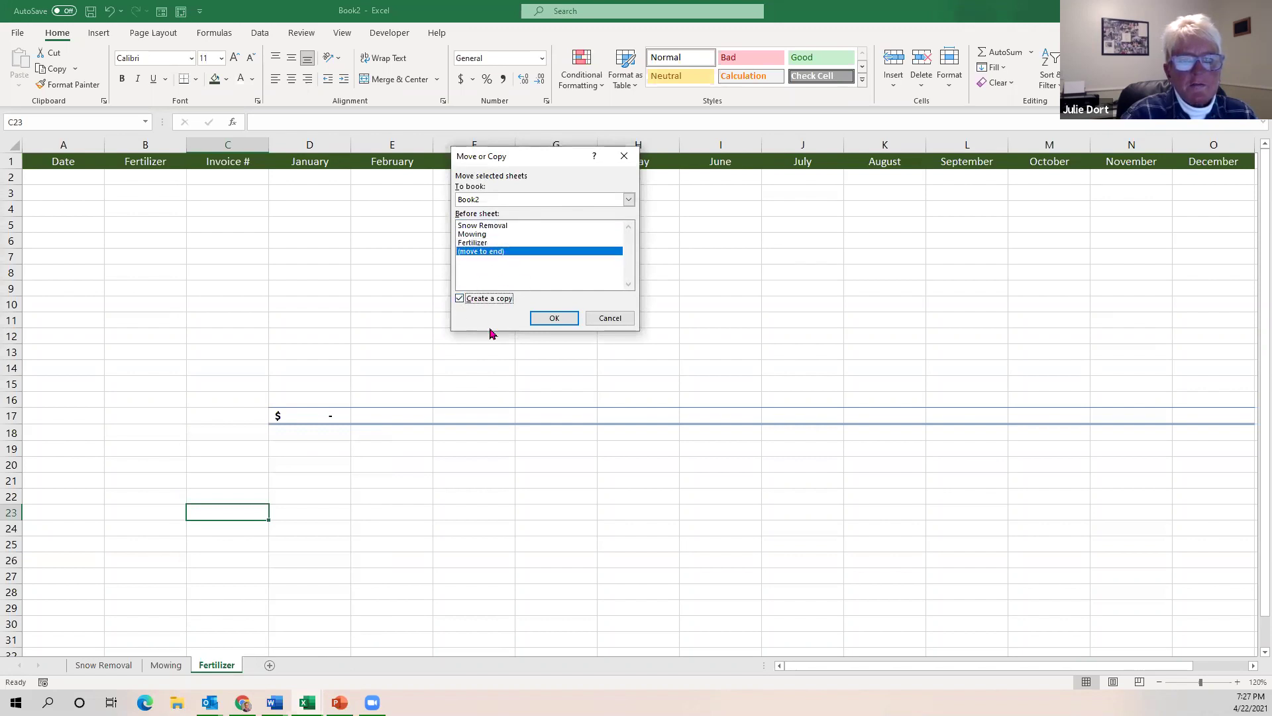
click(551, 319)
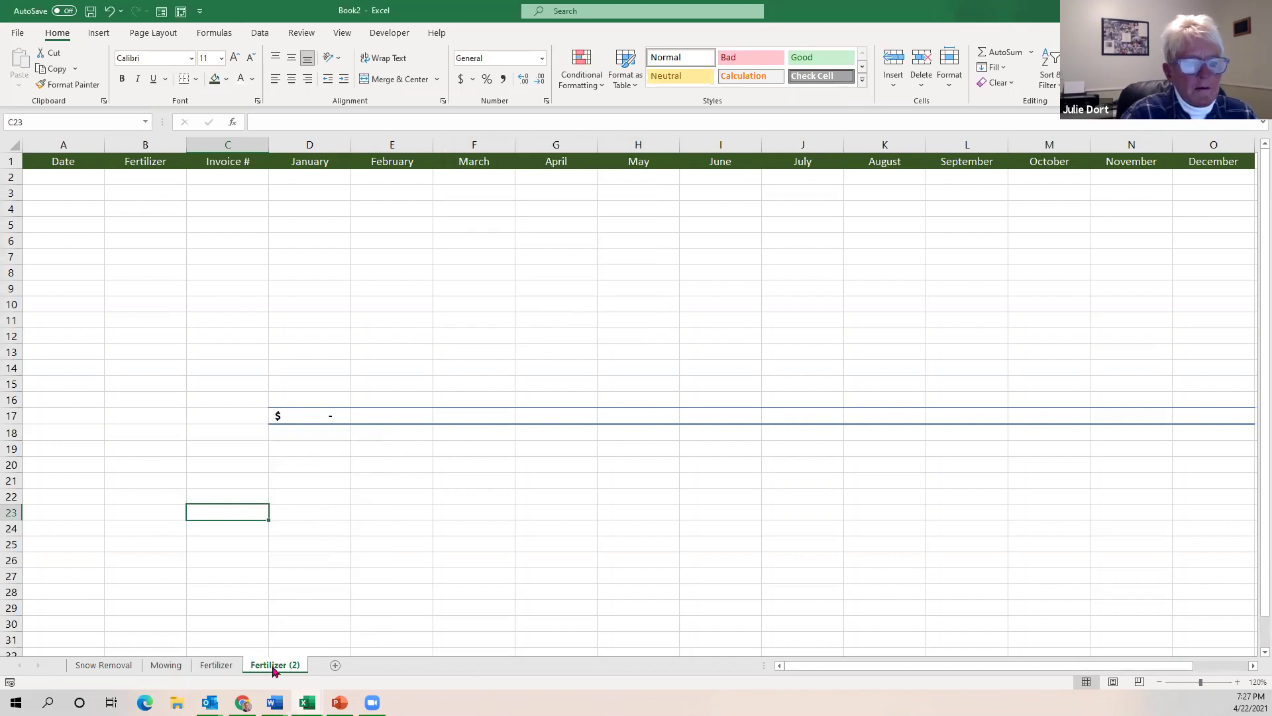
Rename the copied tab 'Landscaping' and change its B1 header to 'Landscaping'.
double_click(273, 666)
text(La)
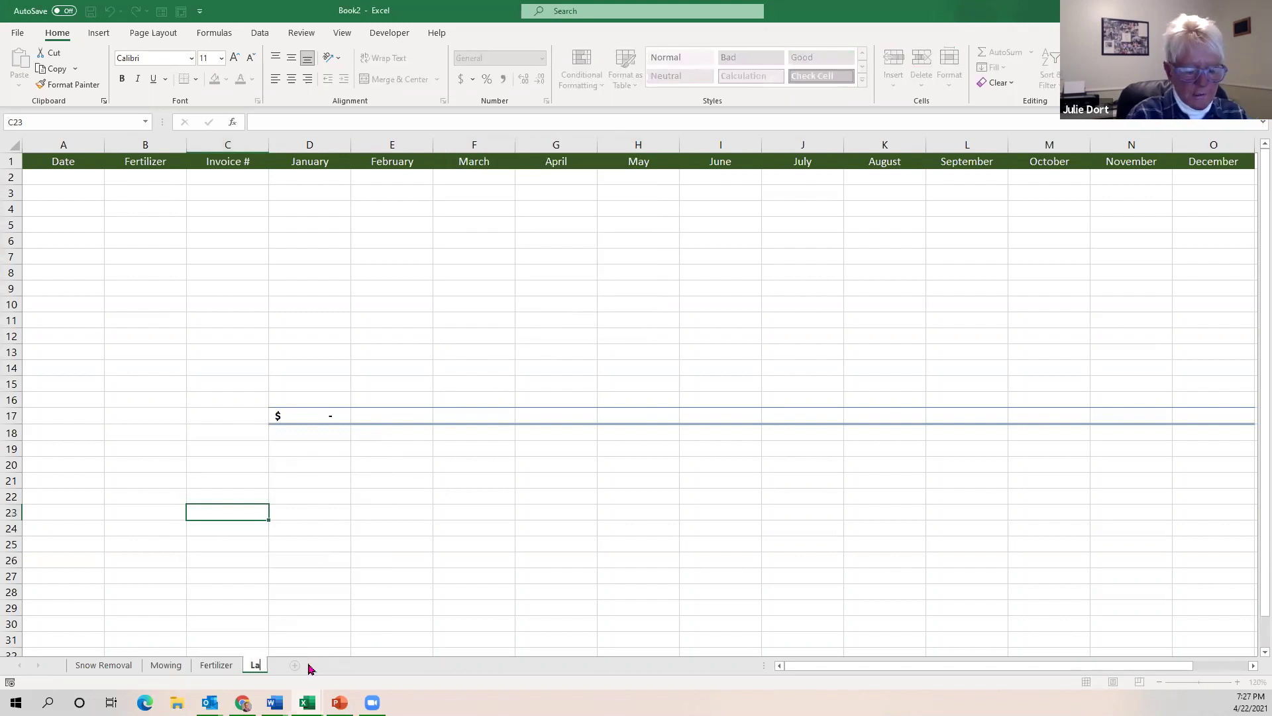
text(ndscaping)
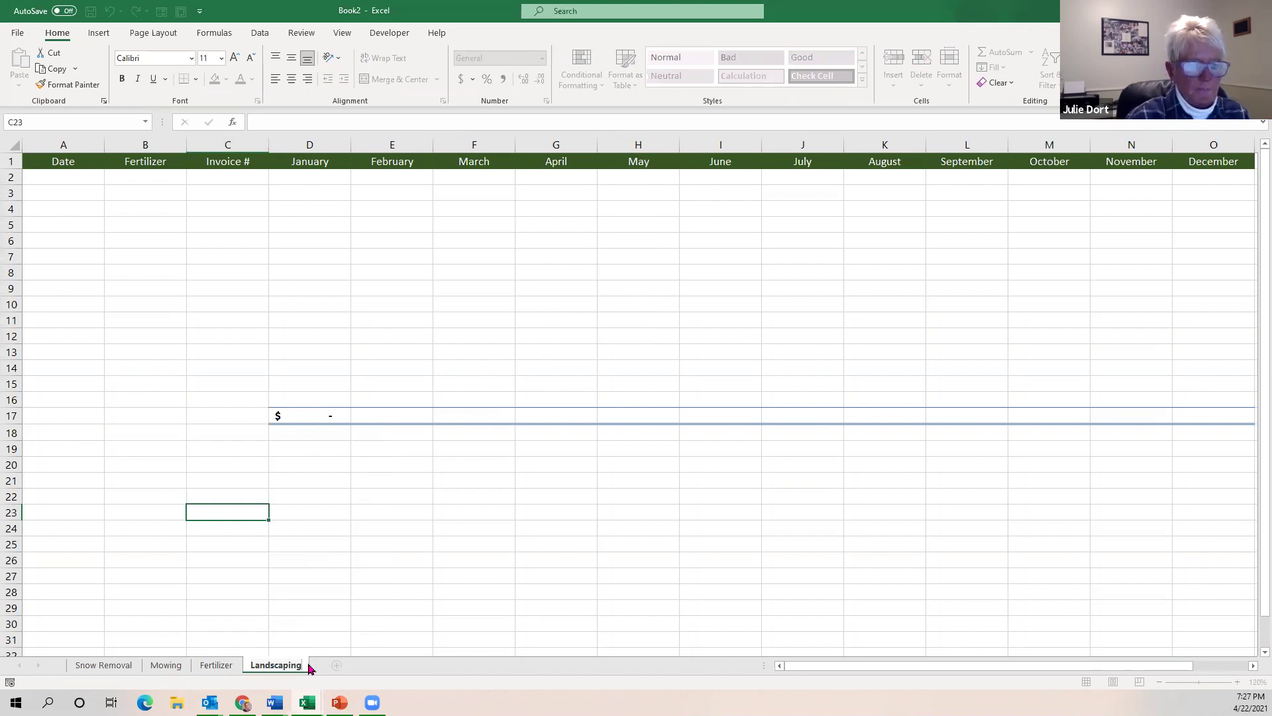
click(151, 164)
text(Land)
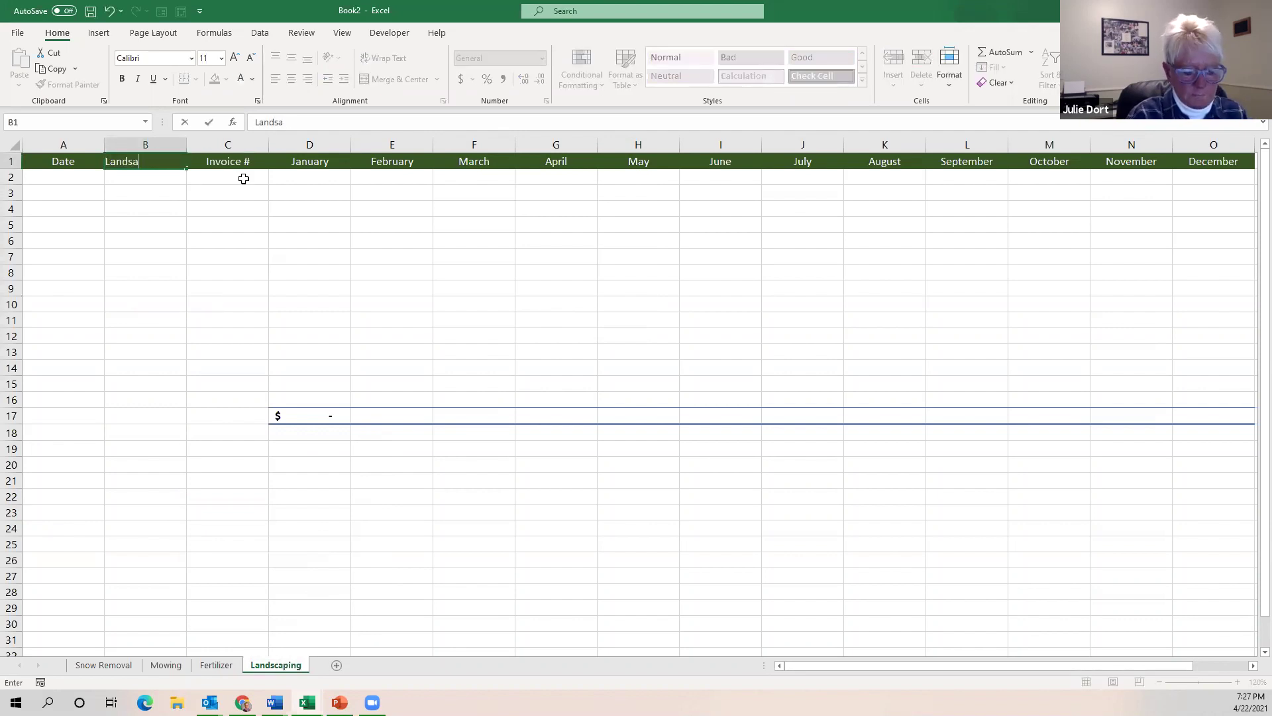
text(scapin)
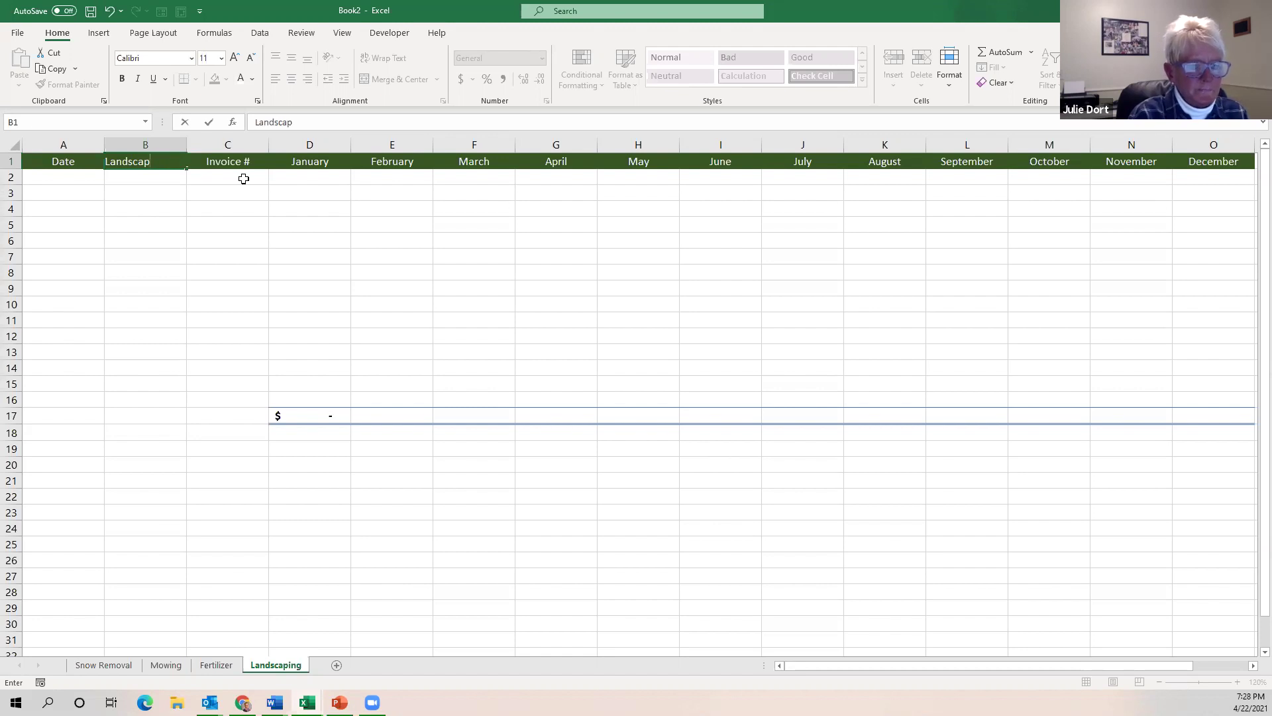
text(ing)
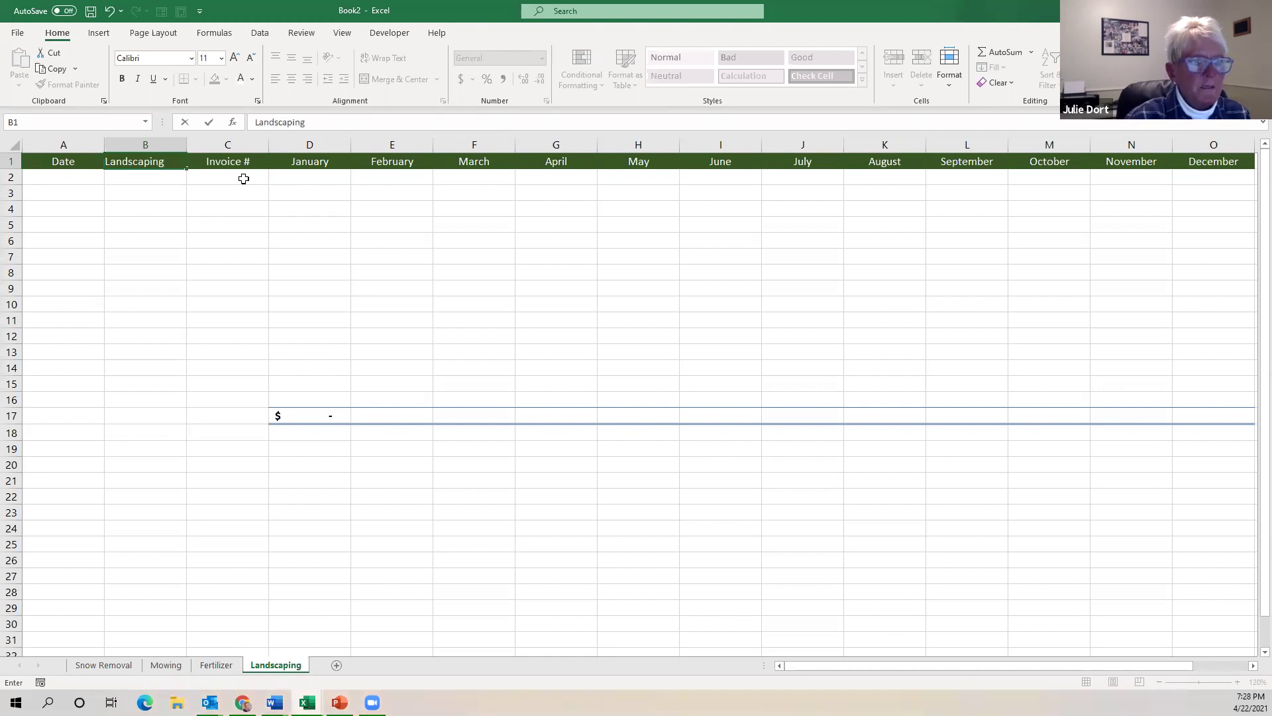
click(197, 260)
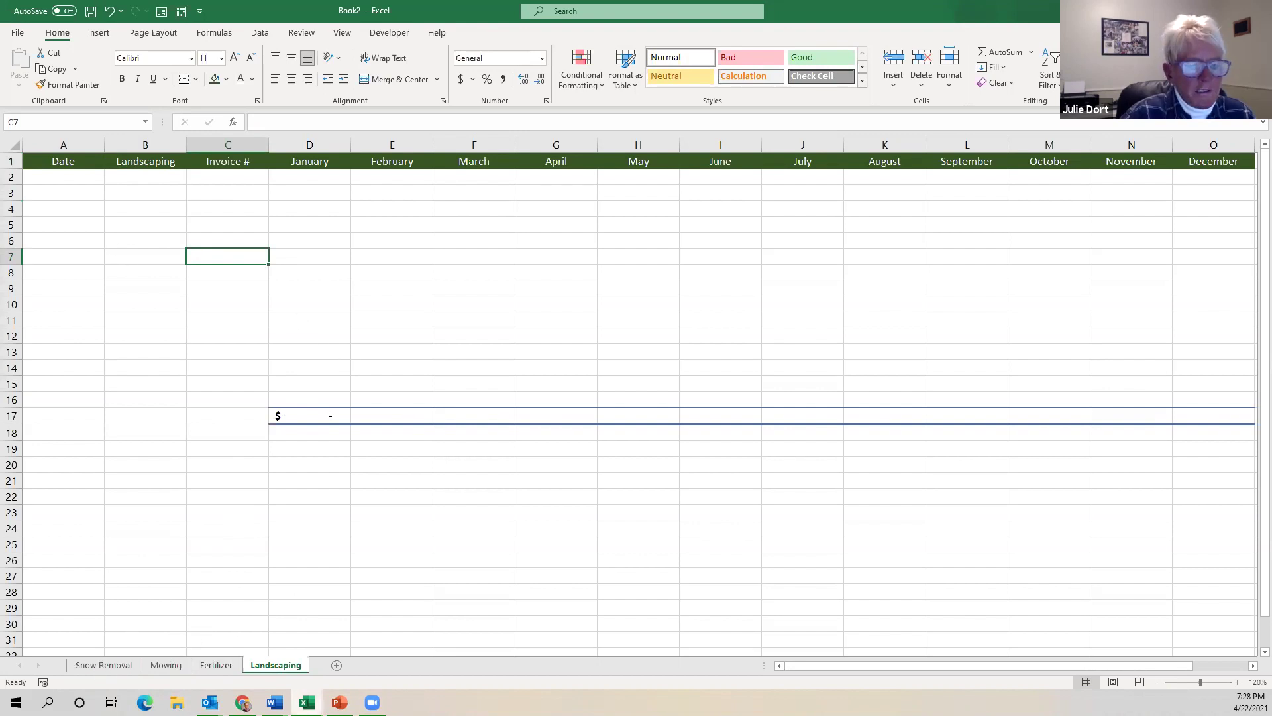
click(306, 703)
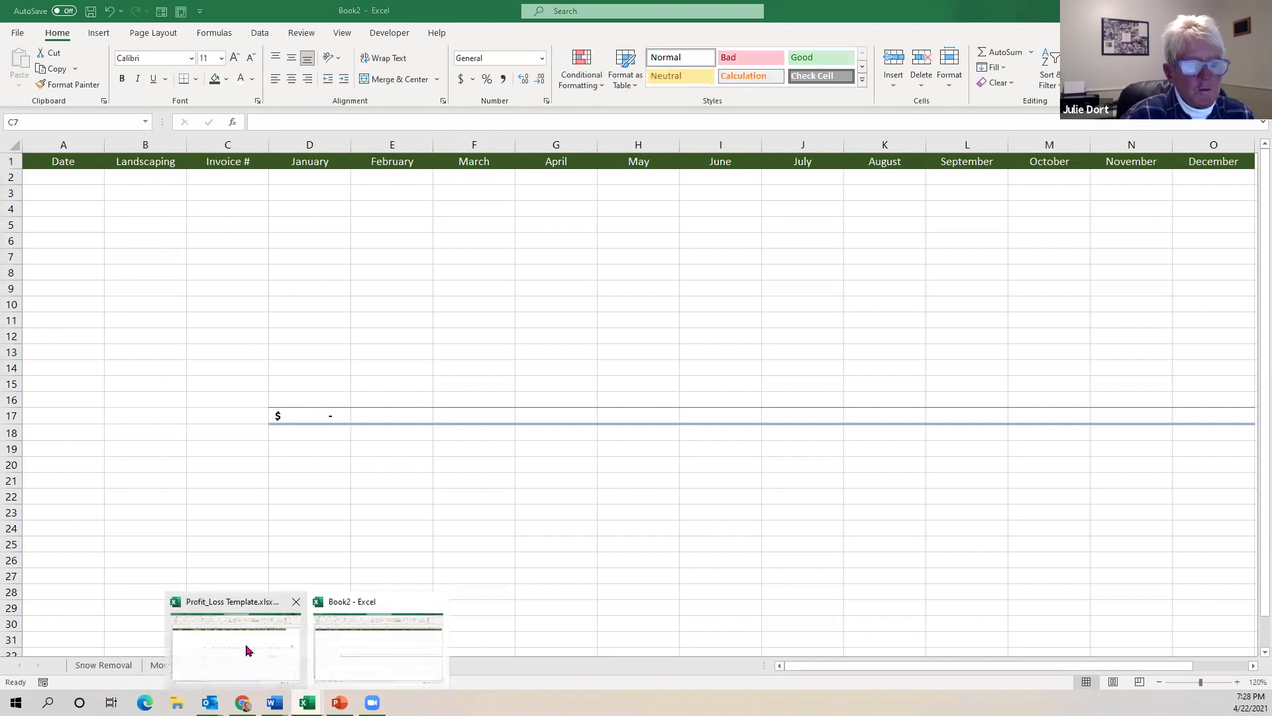
click(248, 650)
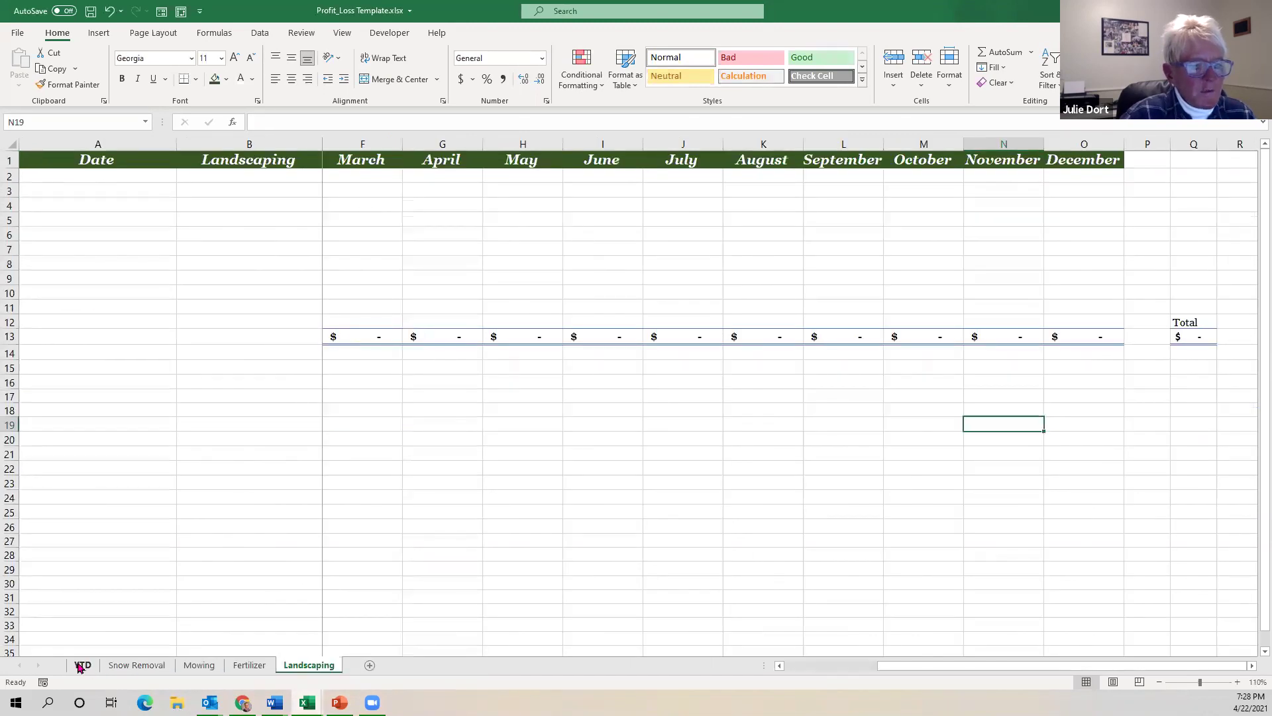
click(81, 665)
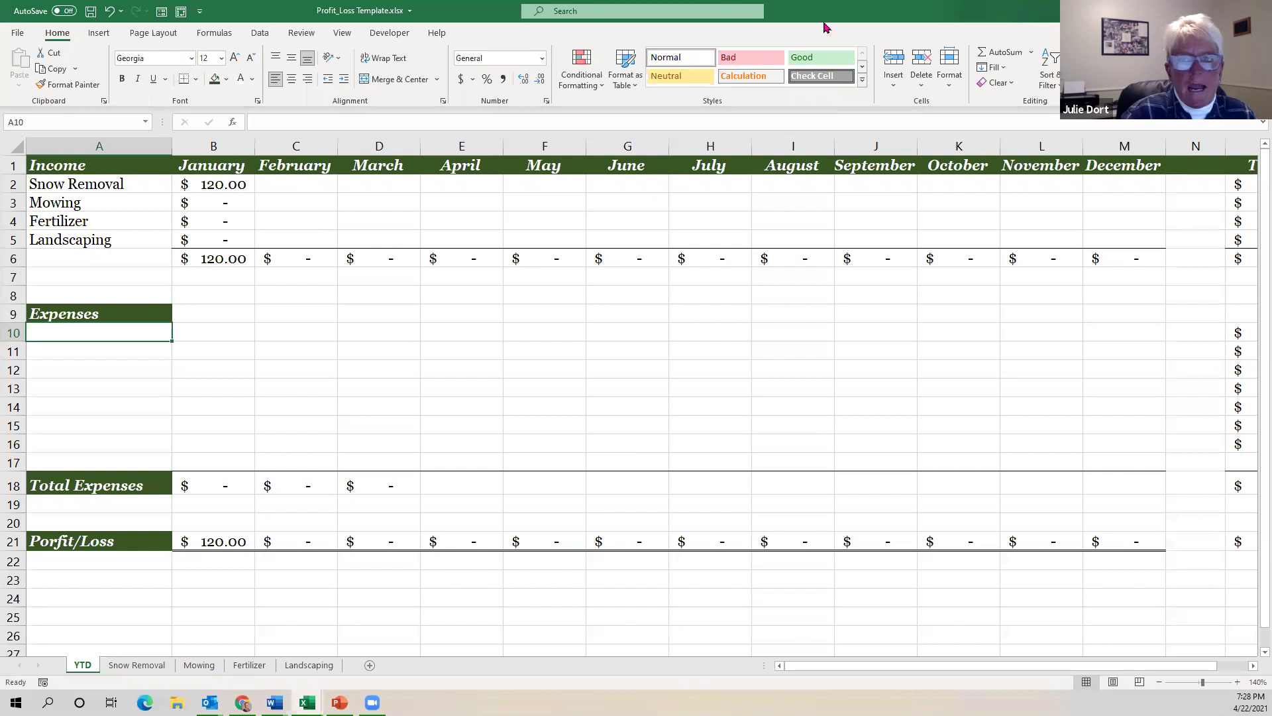
drag(826, 12, 0, 42)
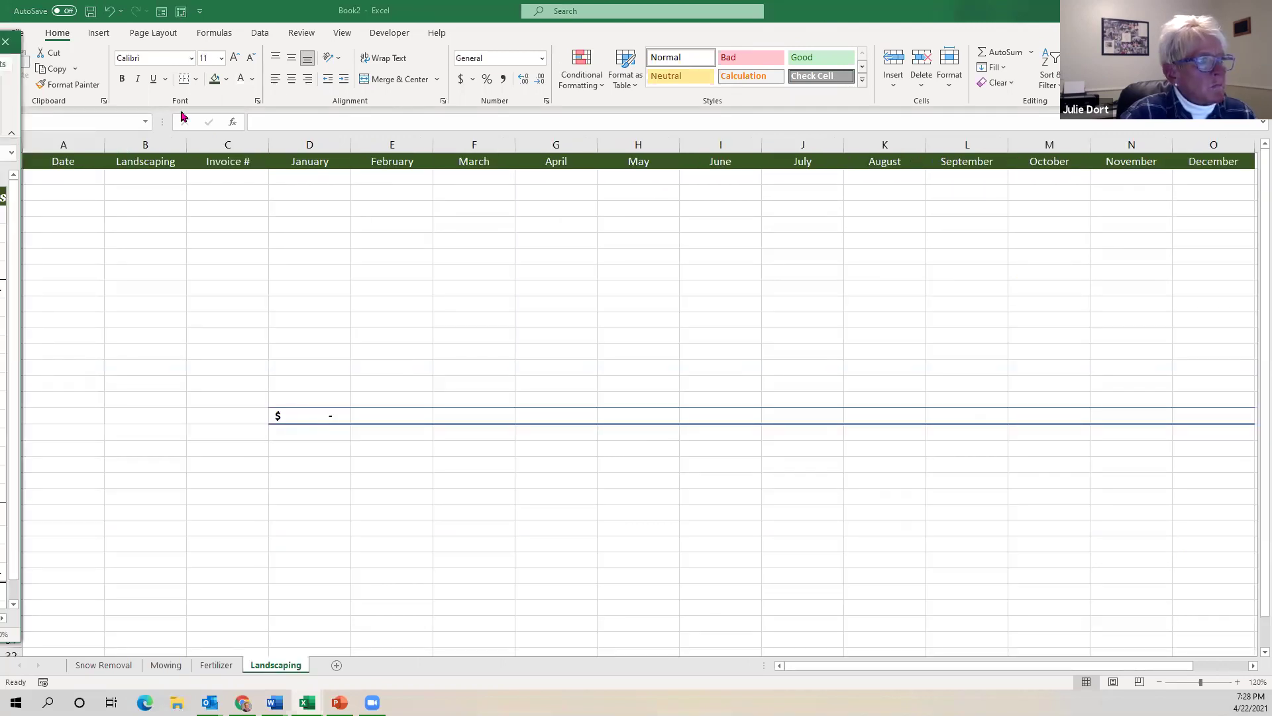
Insert a blank sheet after Landscaping and rename its tab 'YTD'.
click(337, 665)
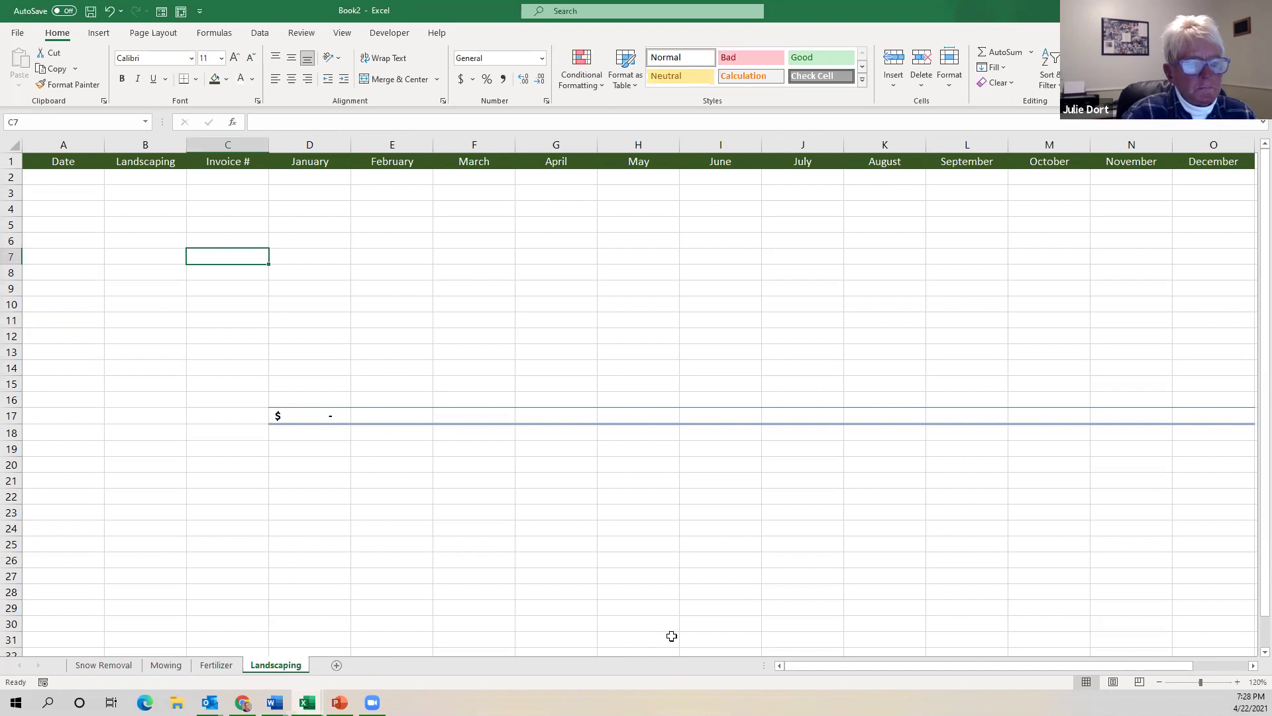
click(337, 665)
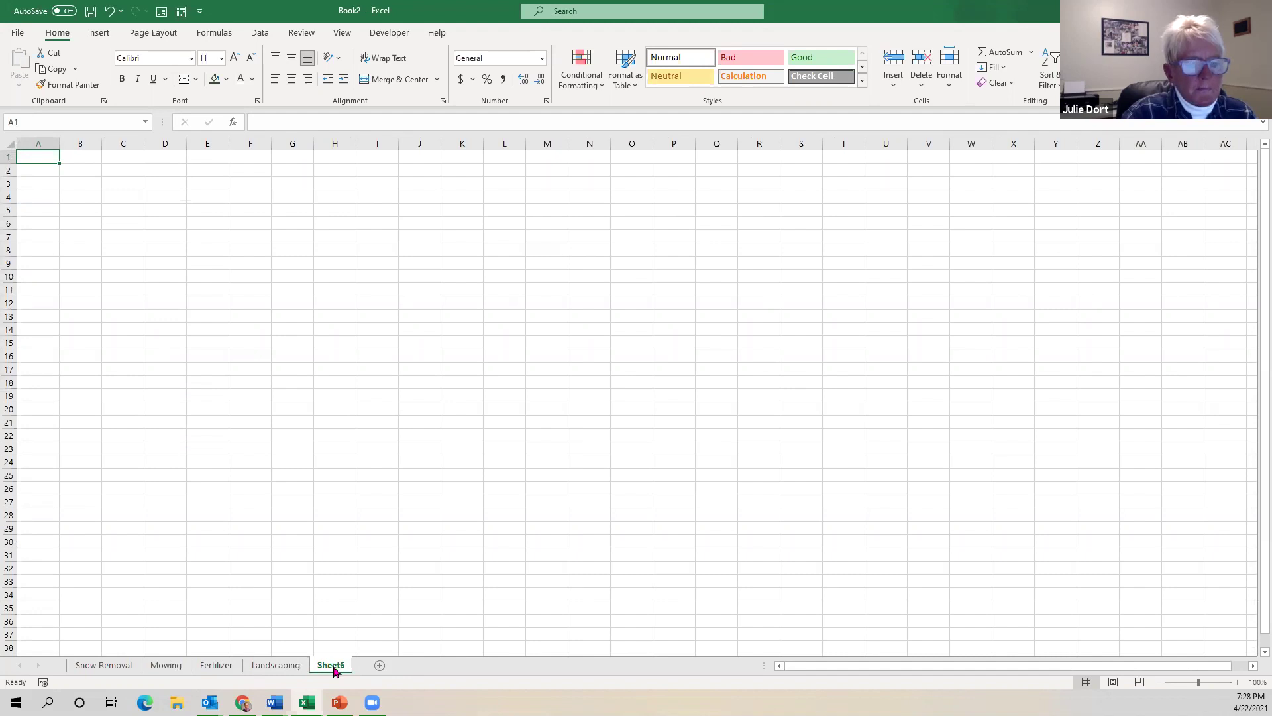
double_click(331, 665)
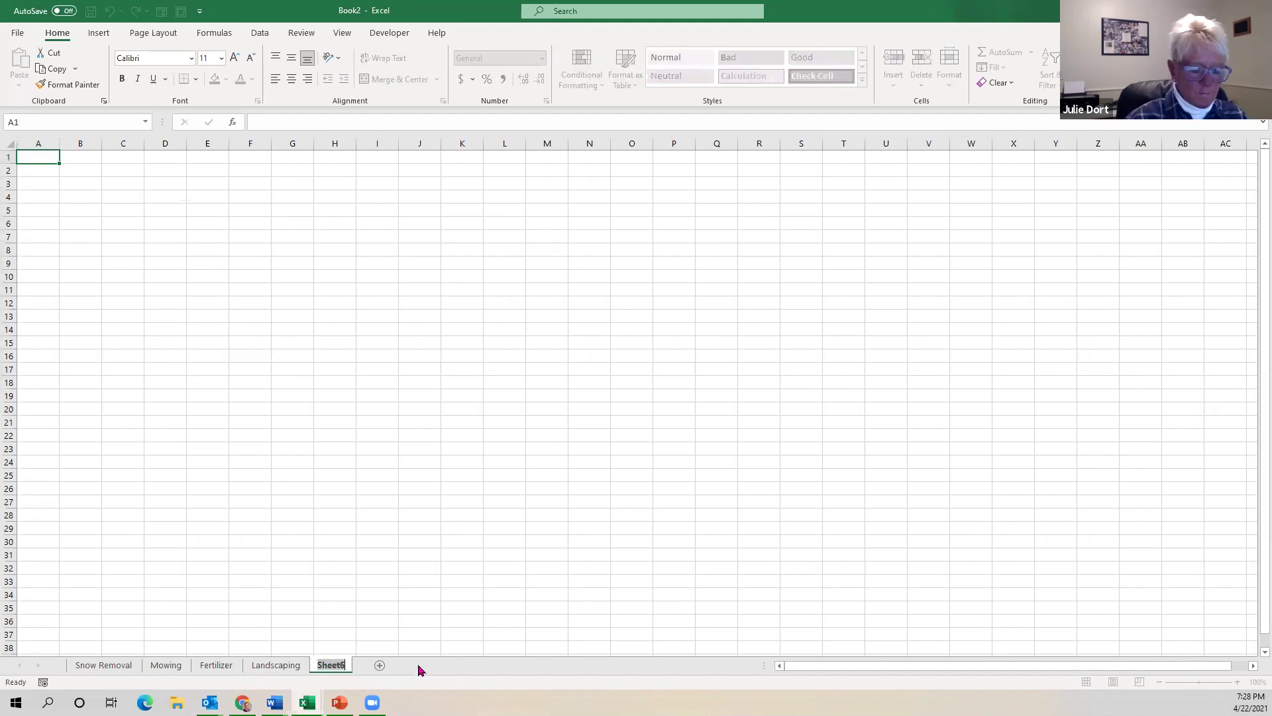
text(YTD)
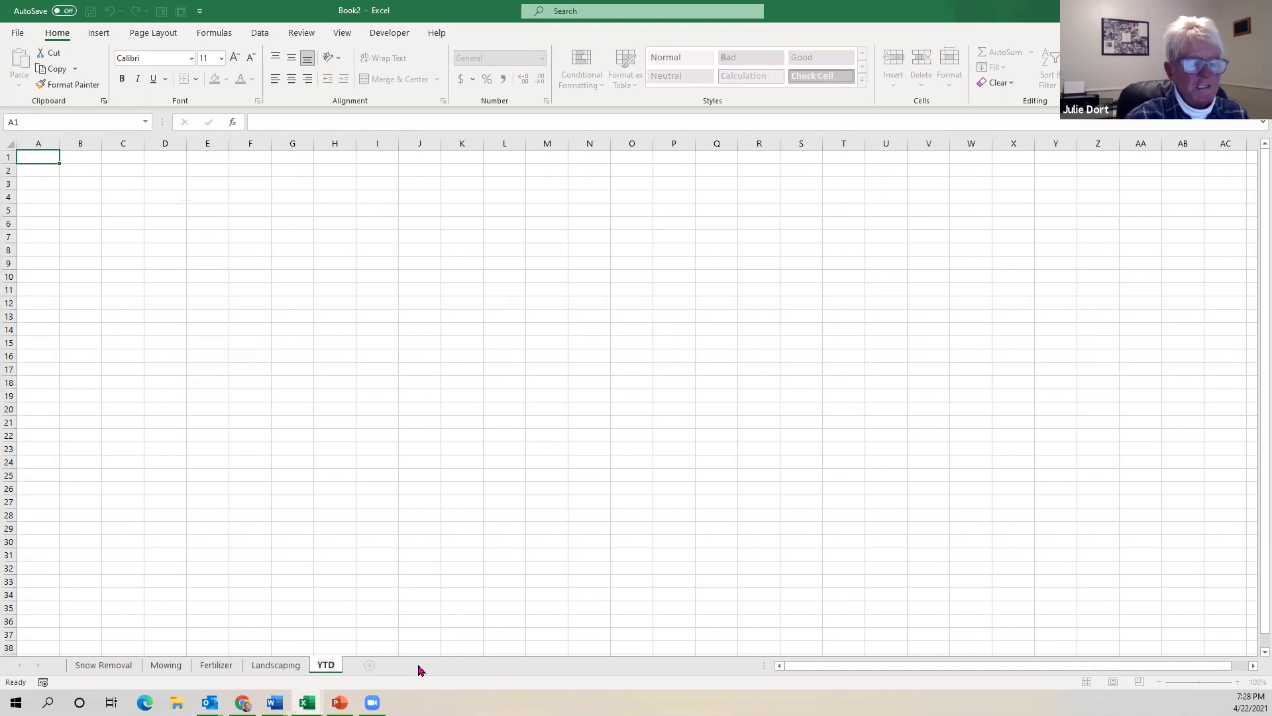
click(308, 513)
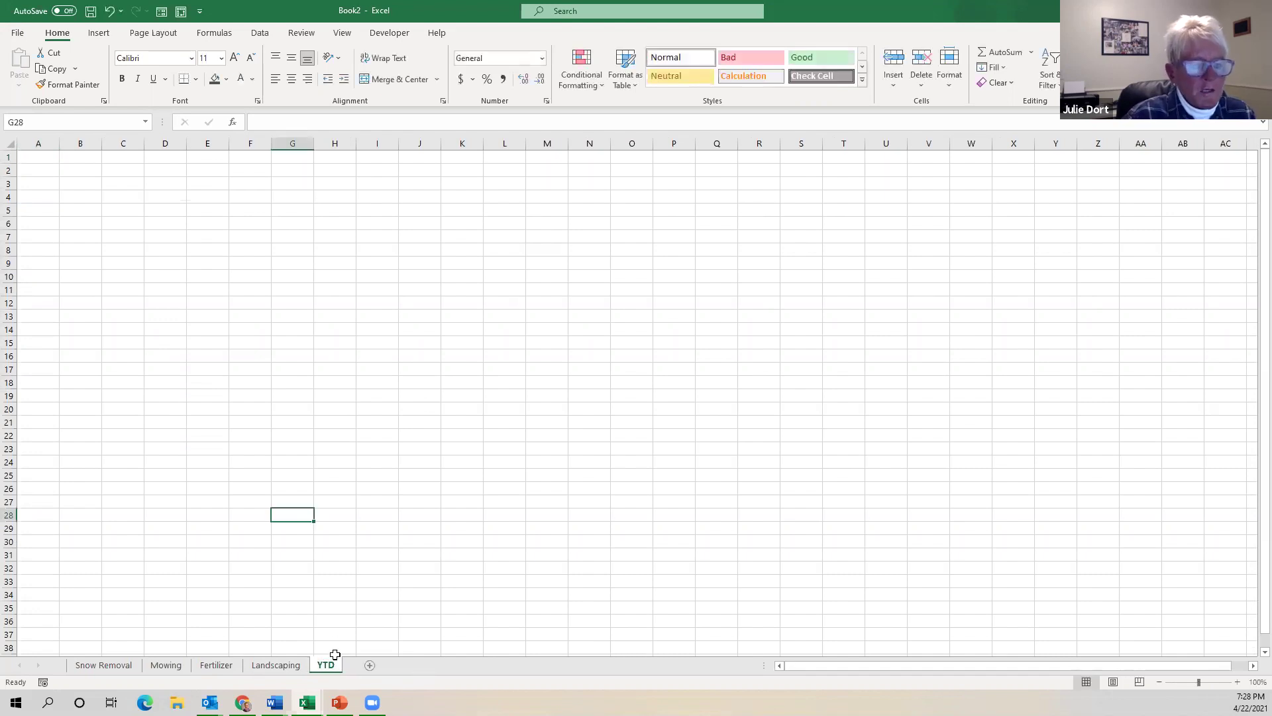
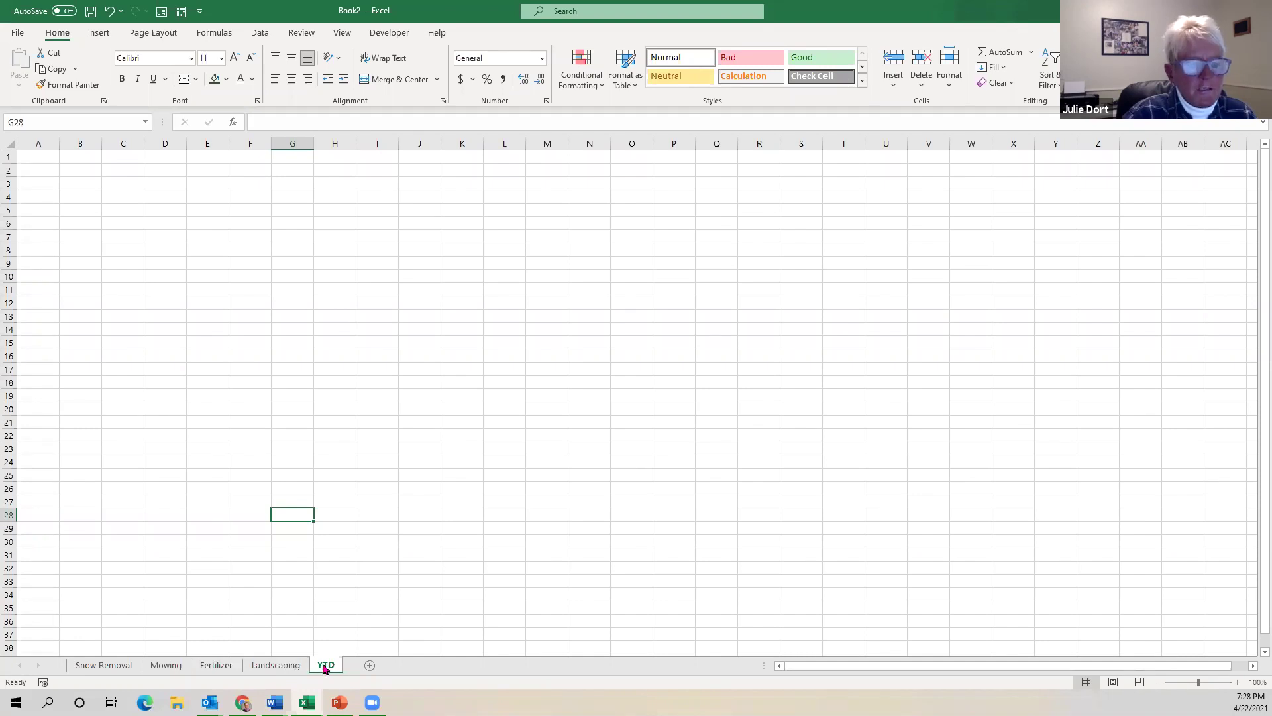
Drag the YTD tab ahead of Snow Removal and zoom the sheet to 160%.
drag(324, 666, 85, 668)
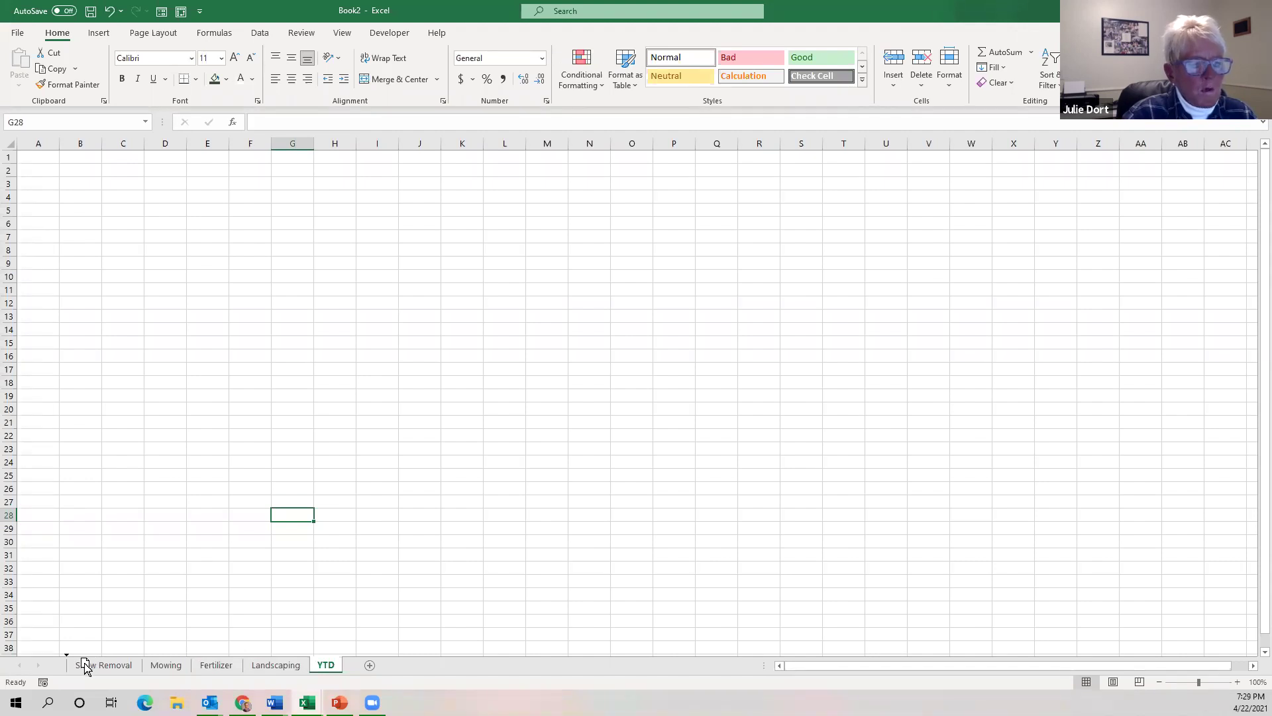
drag(84, 668, 86, 668)
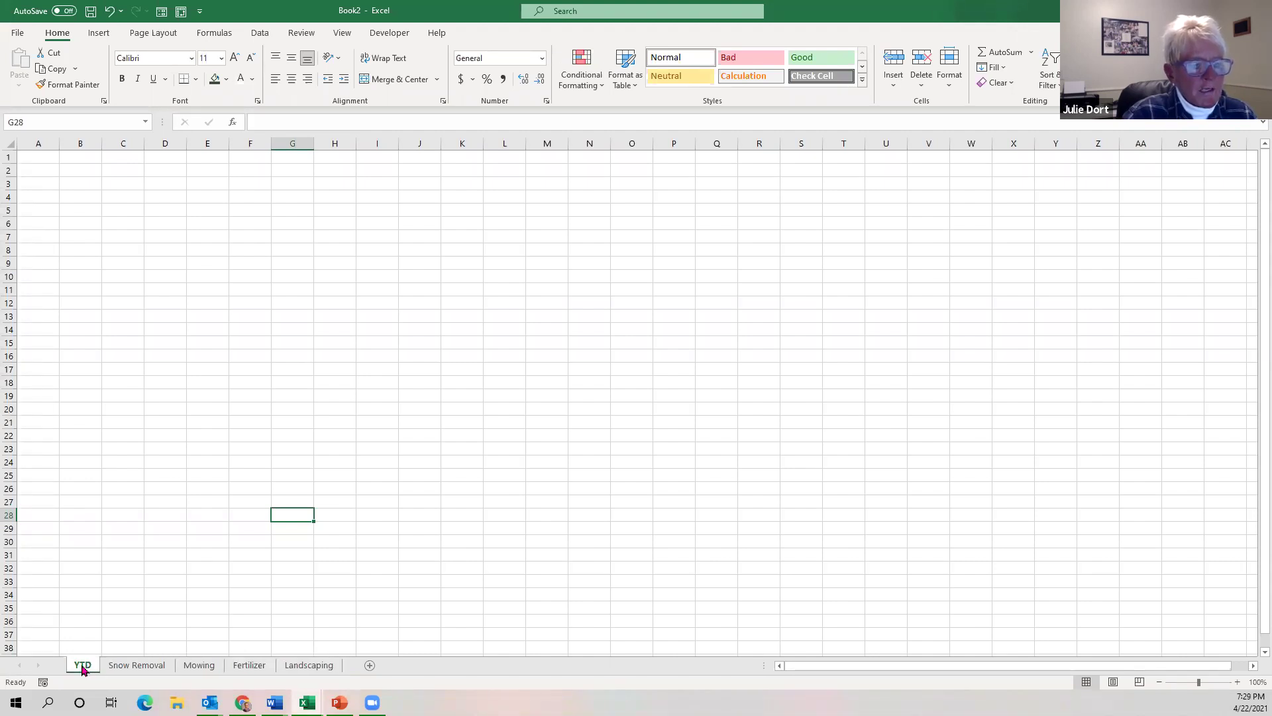
click(1237, 682)
click(1237, 682)
click(1238, 682)
click(1238, 682)
click(1238, 682)
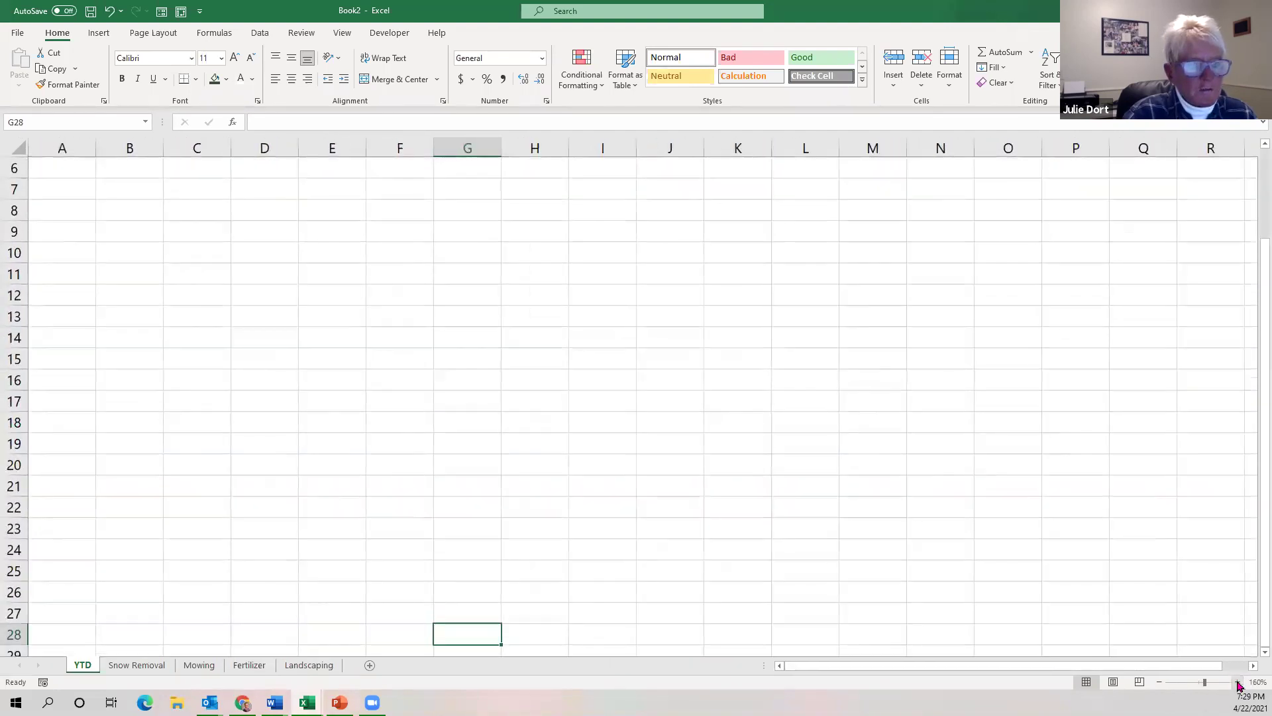
Look over cells A6 and A8, then return to A1 to start the headers.
click(77, 171)
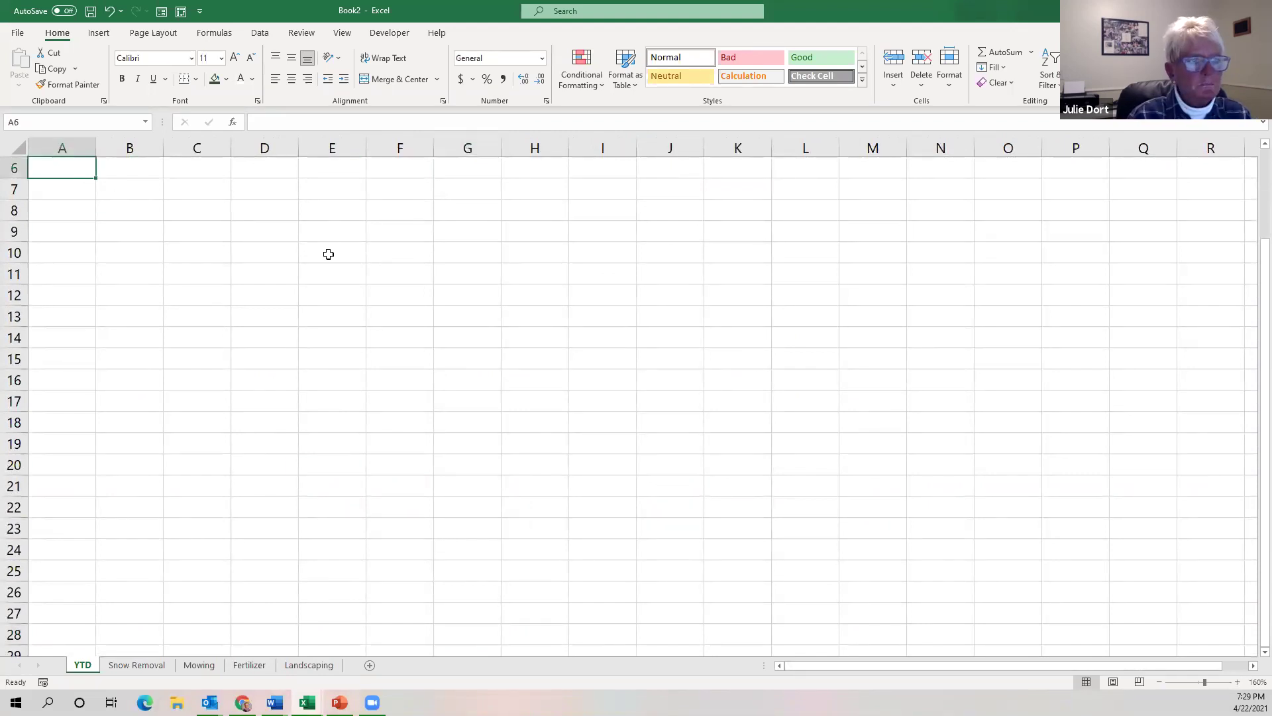
click(74, 209)
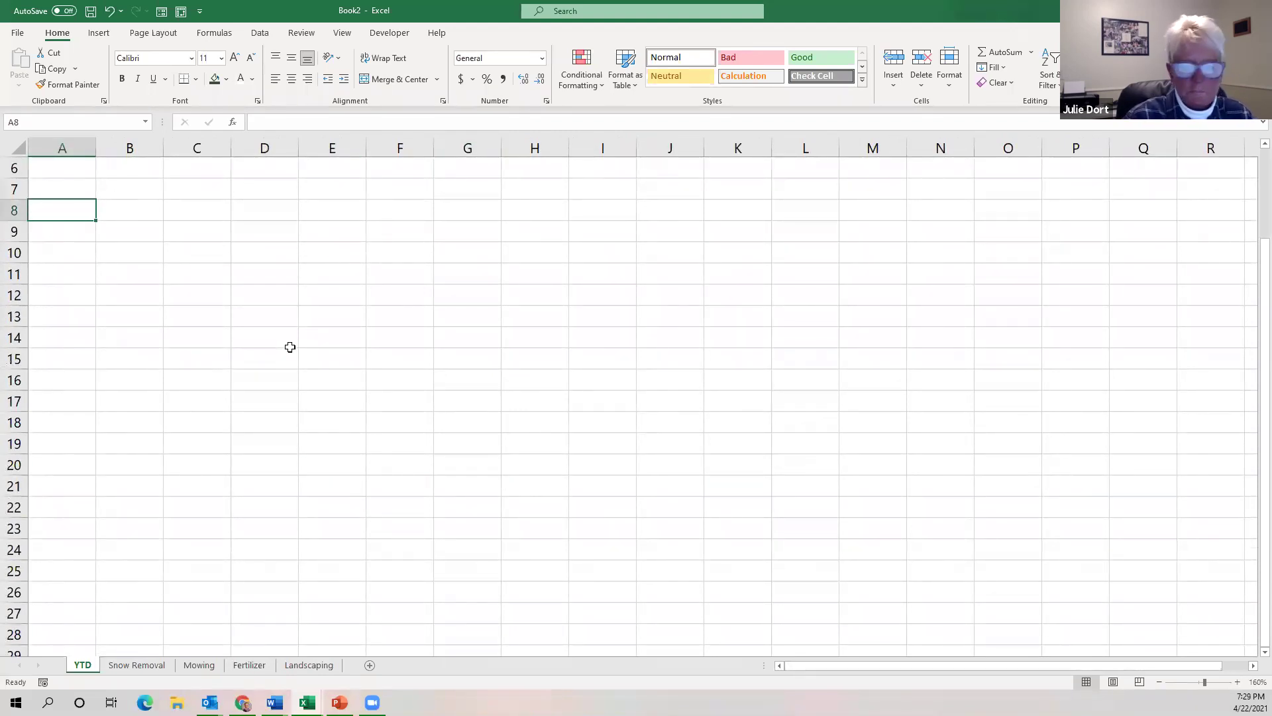
scroll(91, 261, up, 2)
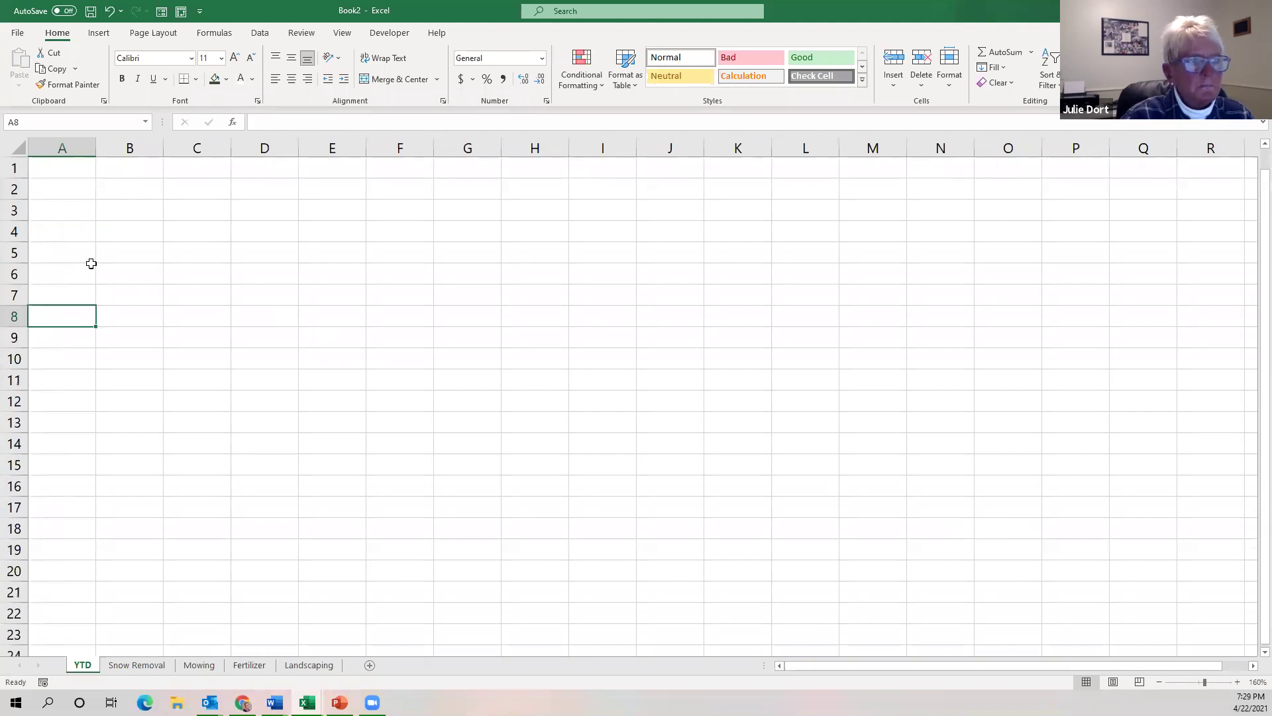
click(54, 168)
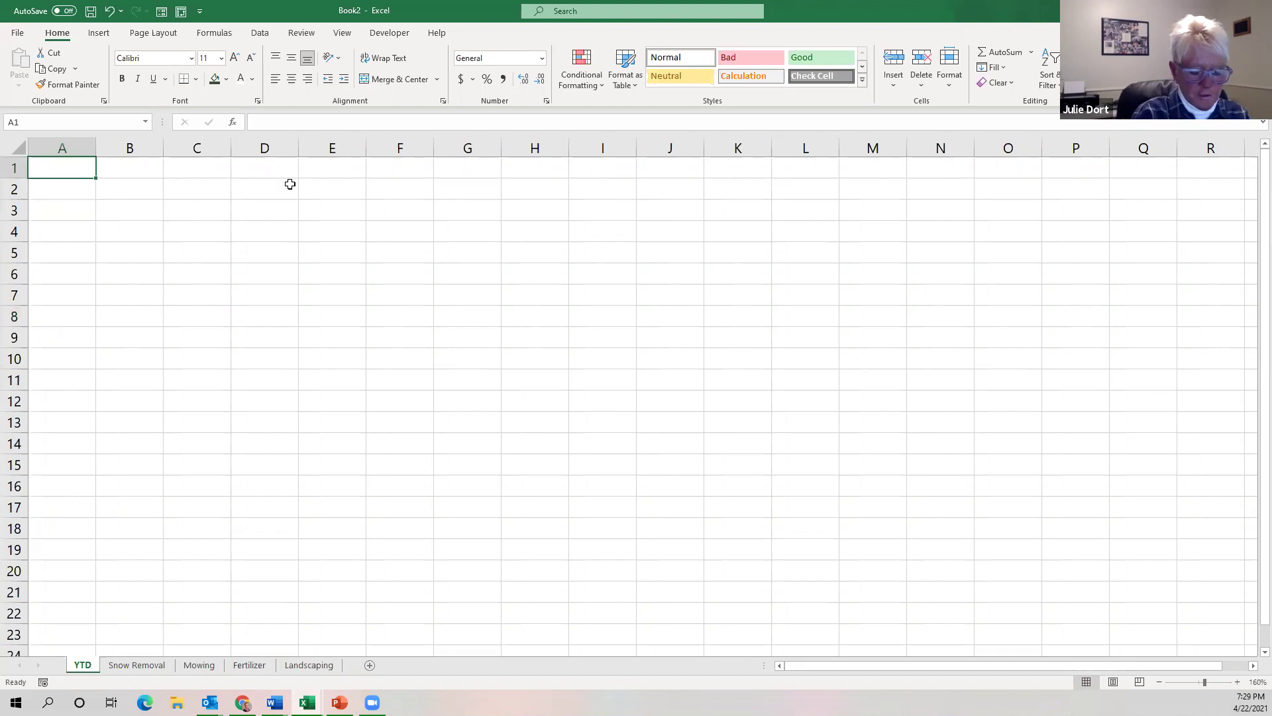
Enter Income in A1 and January in B1, filling February through December to M1.
text(Income)
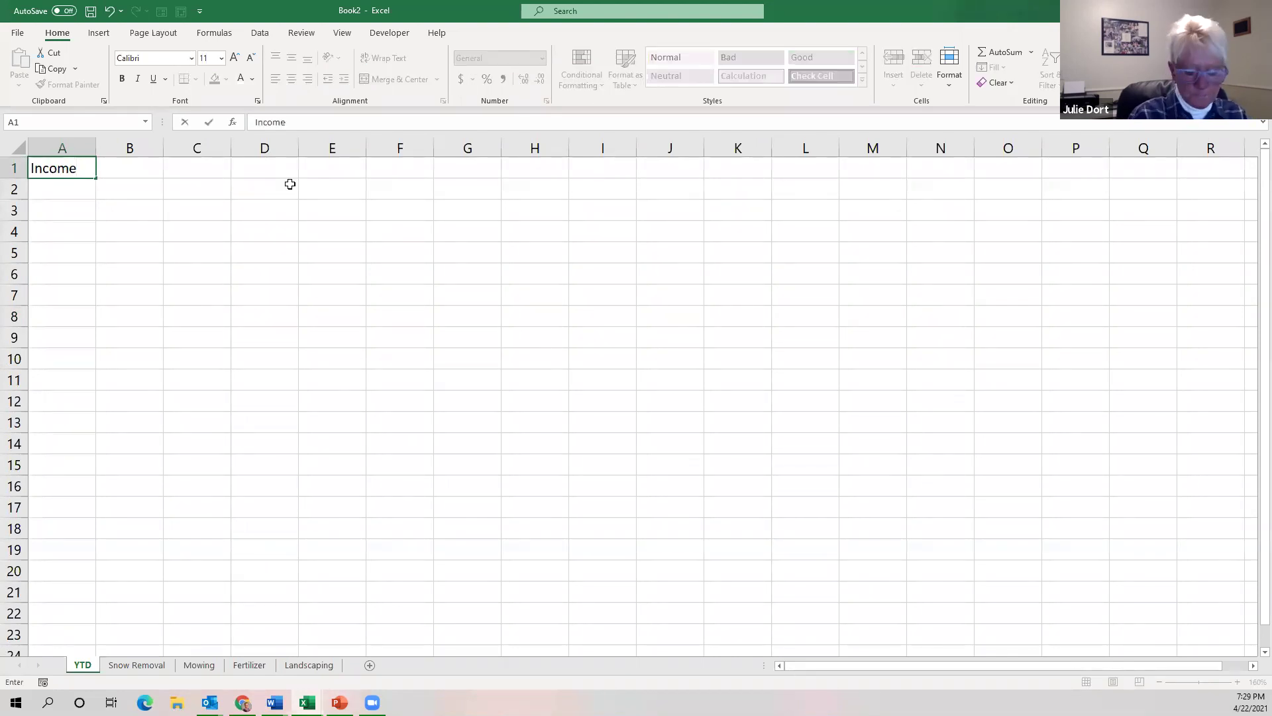
key(Tab)
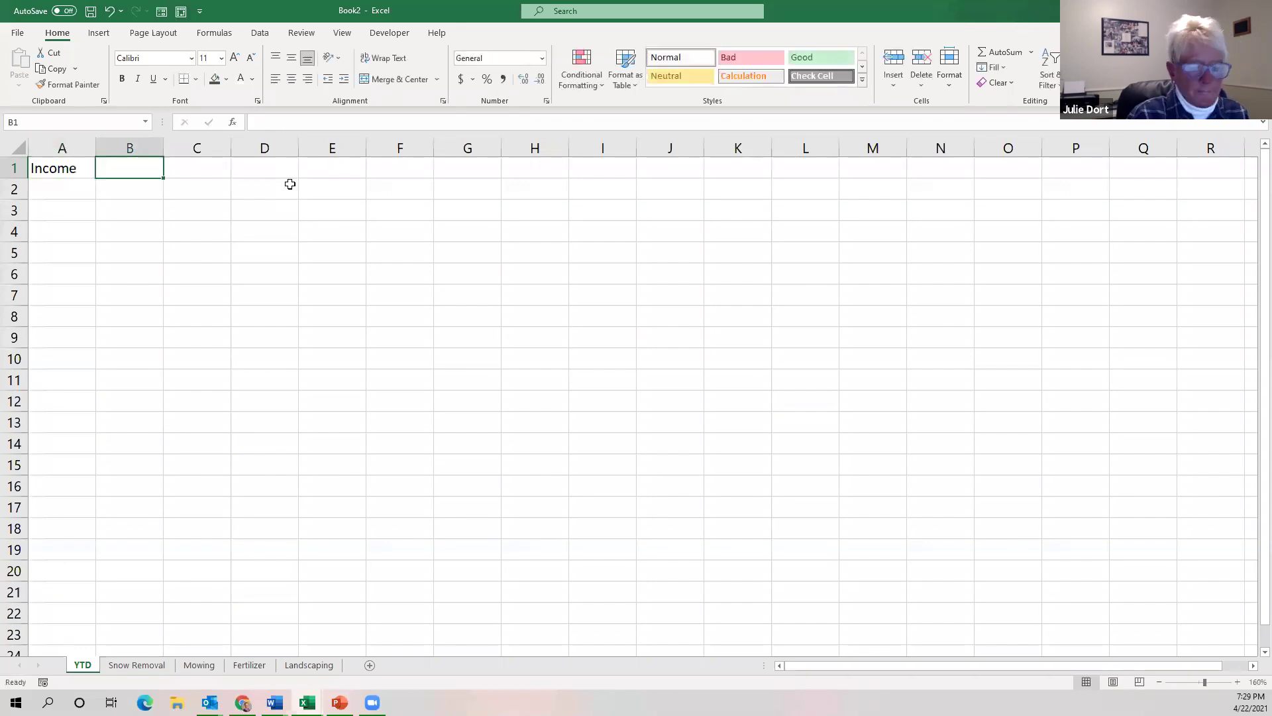
text(January)
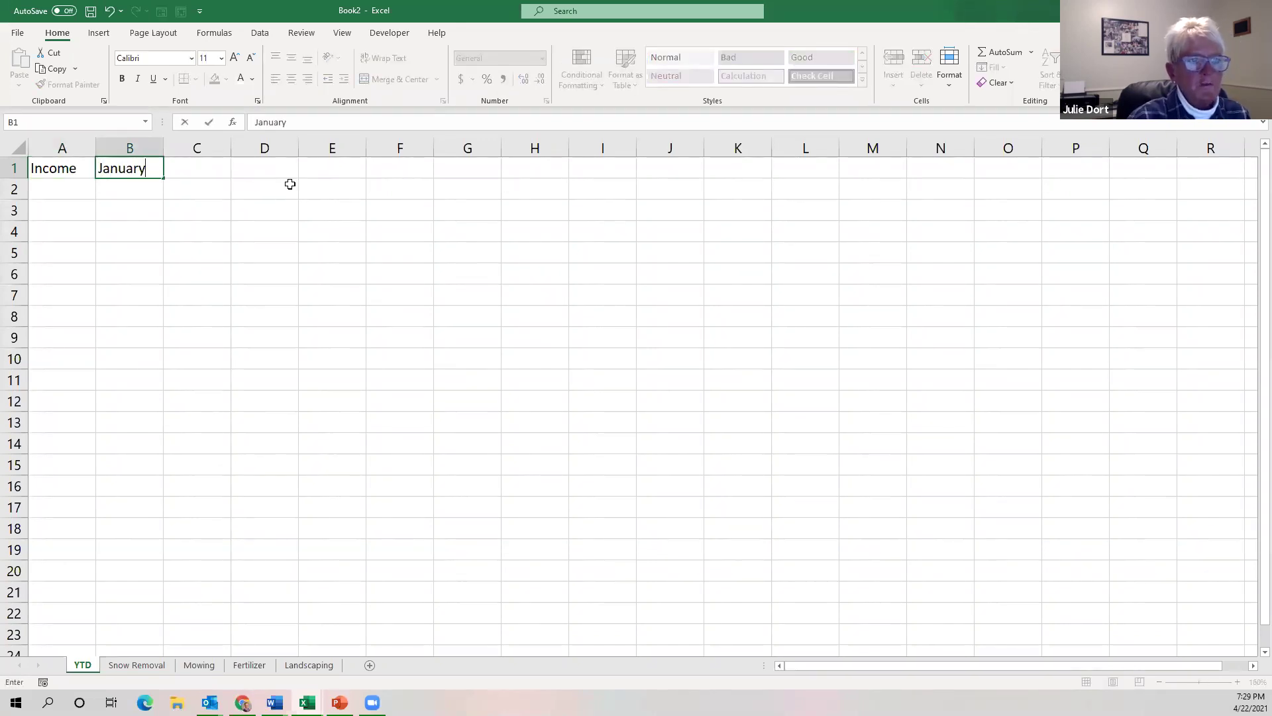
drag(164, 177, 878, 171)
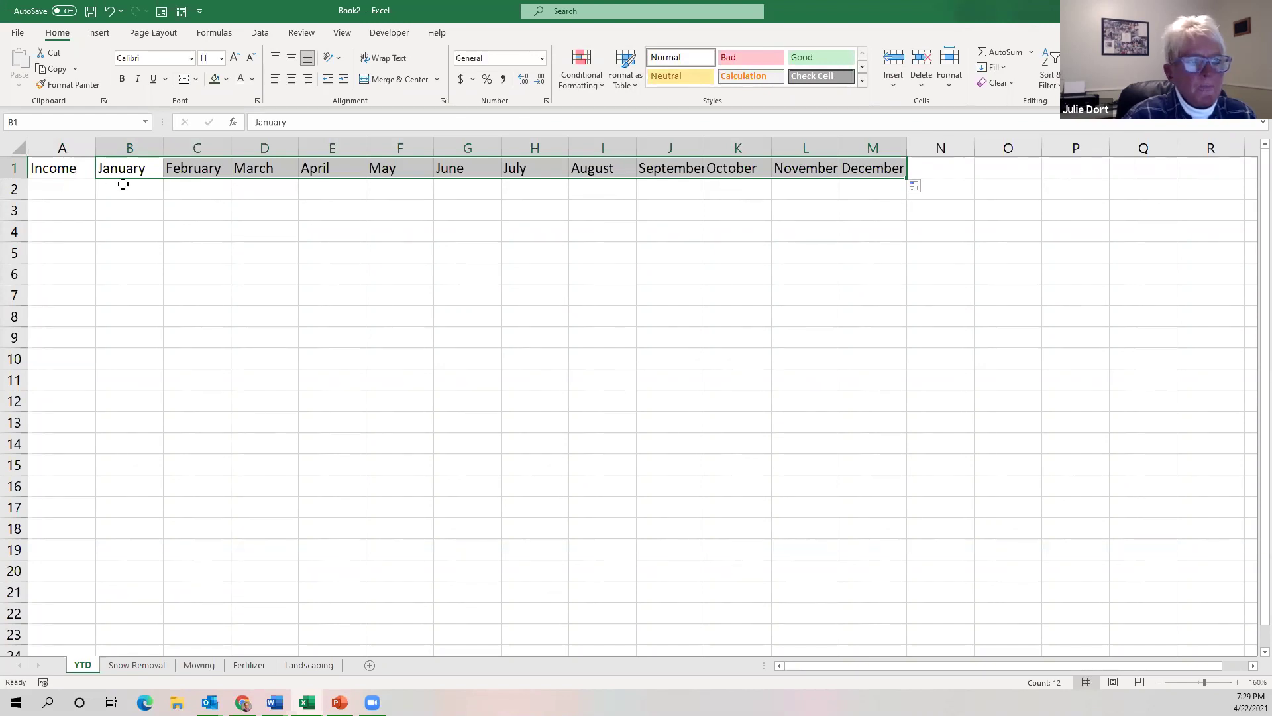
Give the header row A1:M1 a dark green fill and white font.
drag(61, 168, 881, 168)
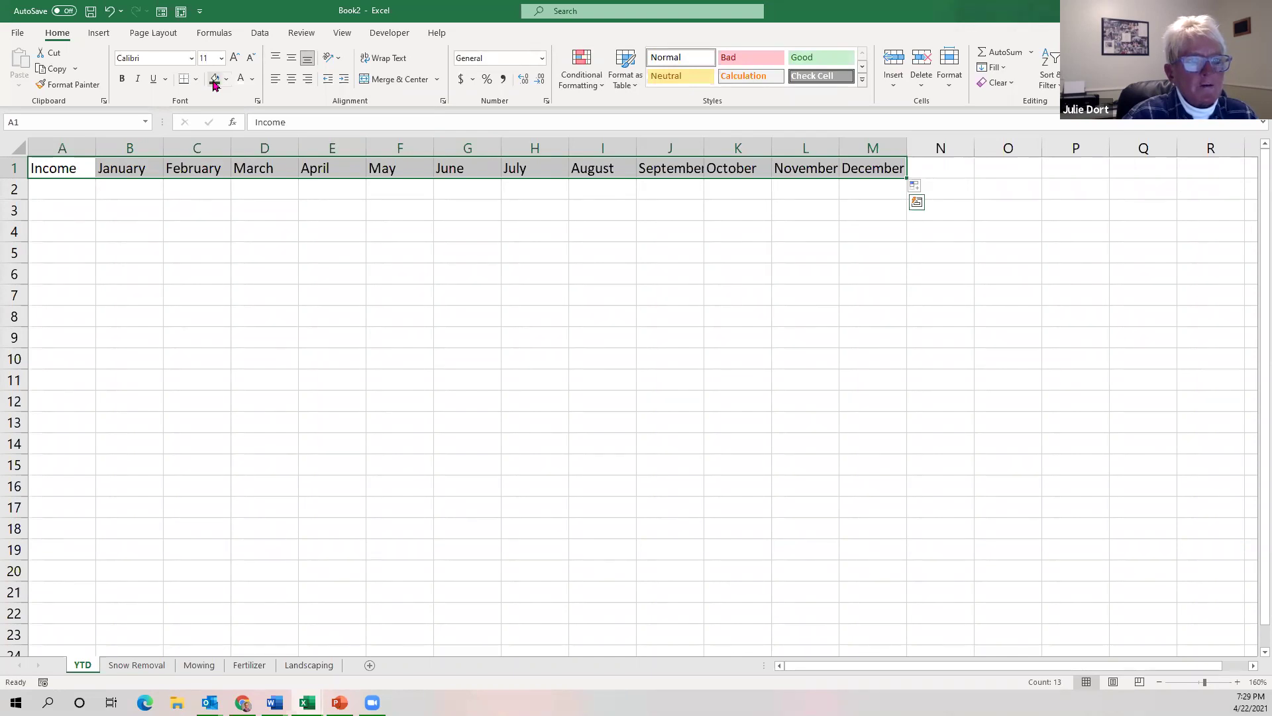
click(214, 79)
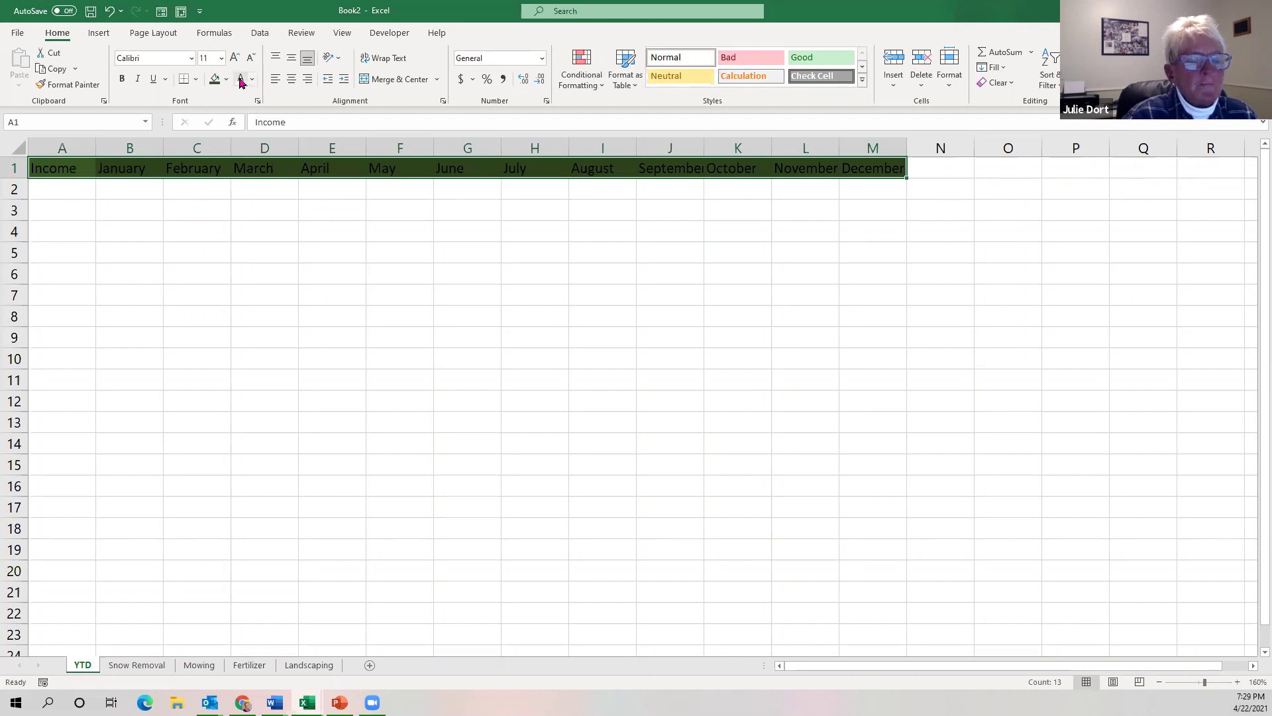
click(241, 80)
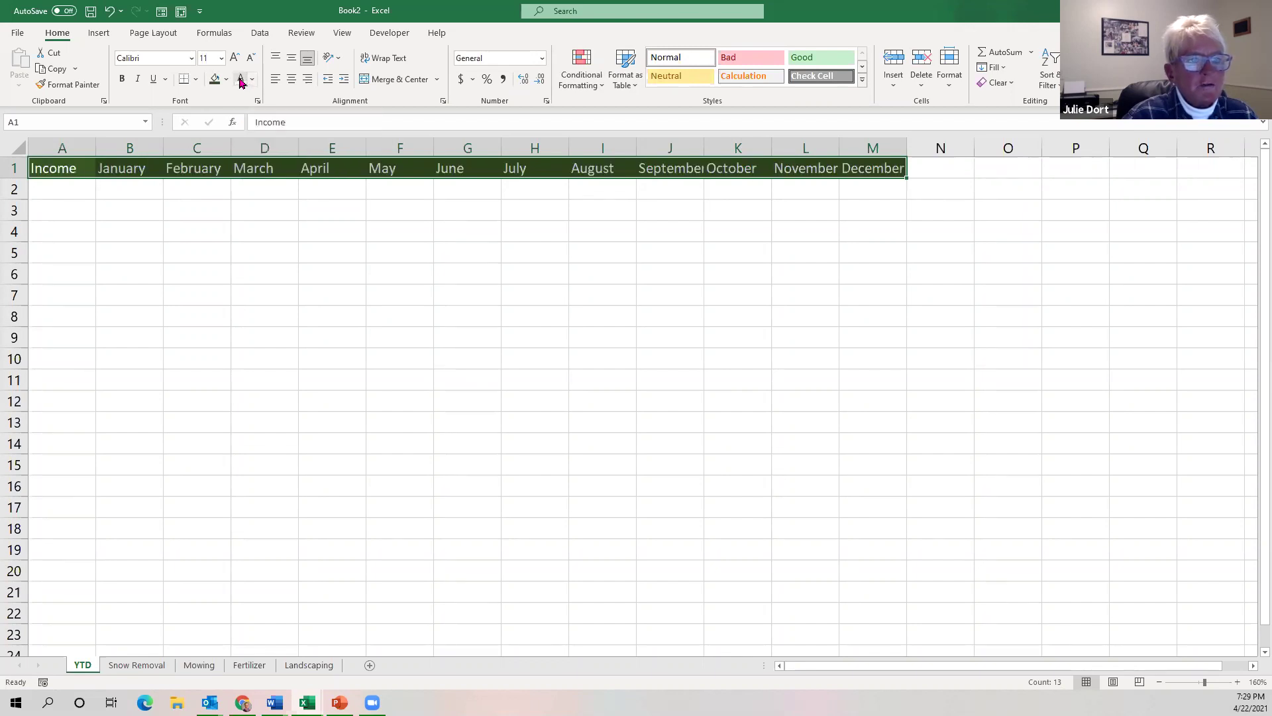
drag(68, 141, 876, 147)
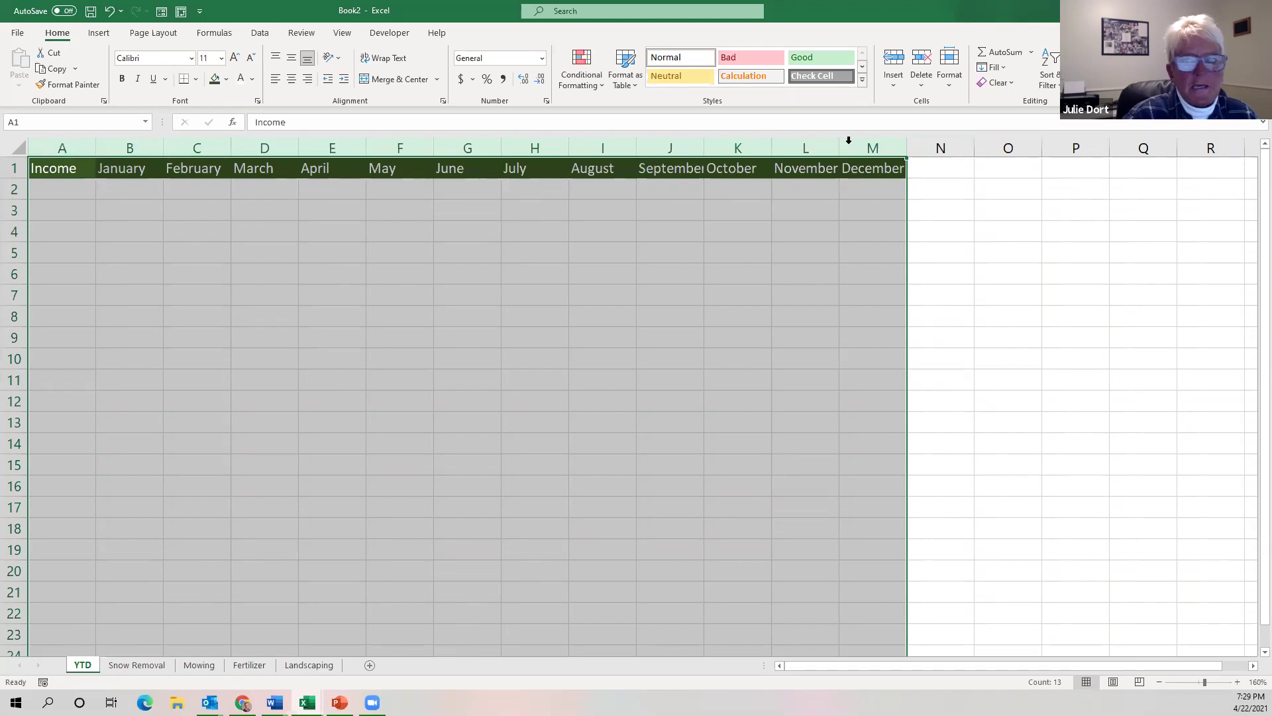
Set the column width of columns A through M to 14.
click(950, 93)
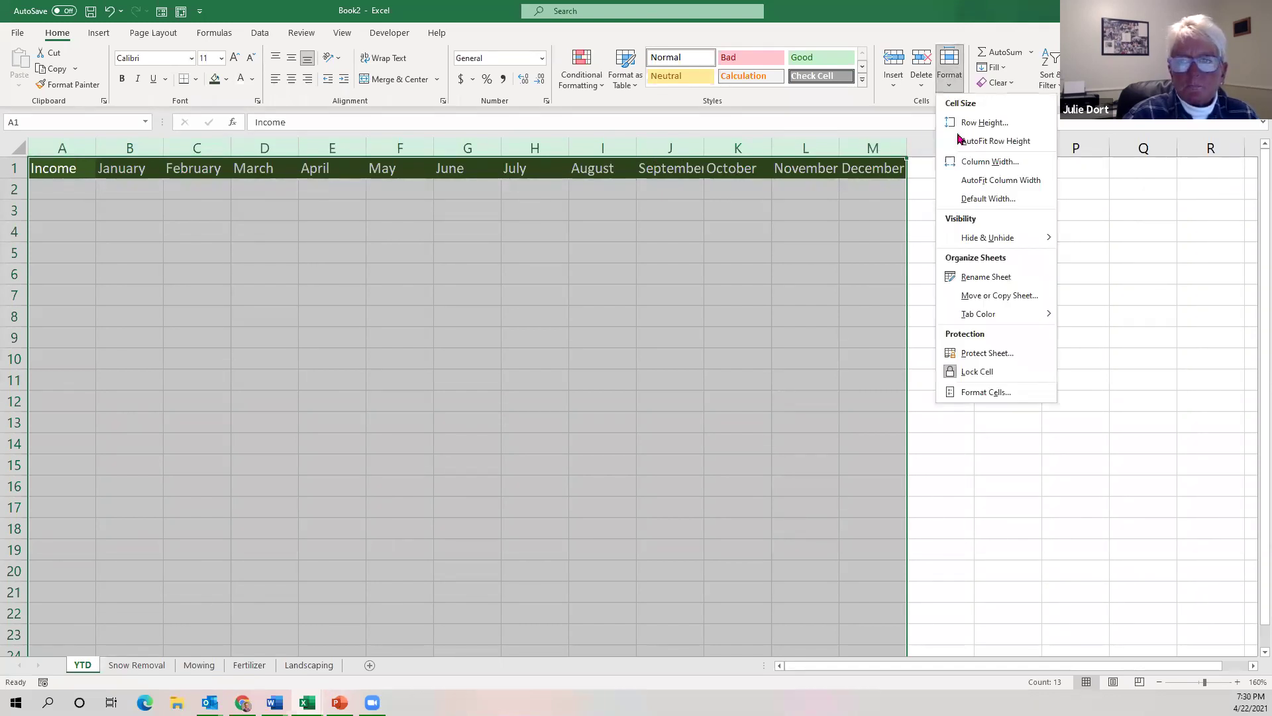
click(966, 162)
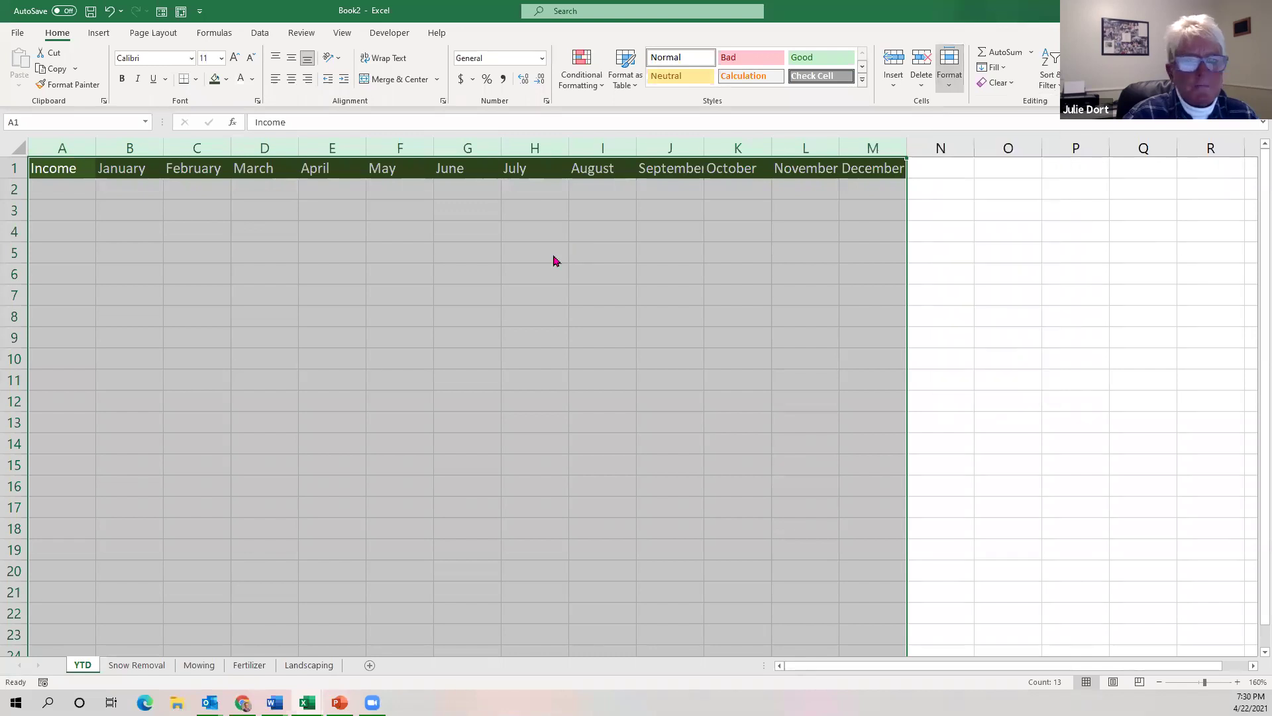
text(14)
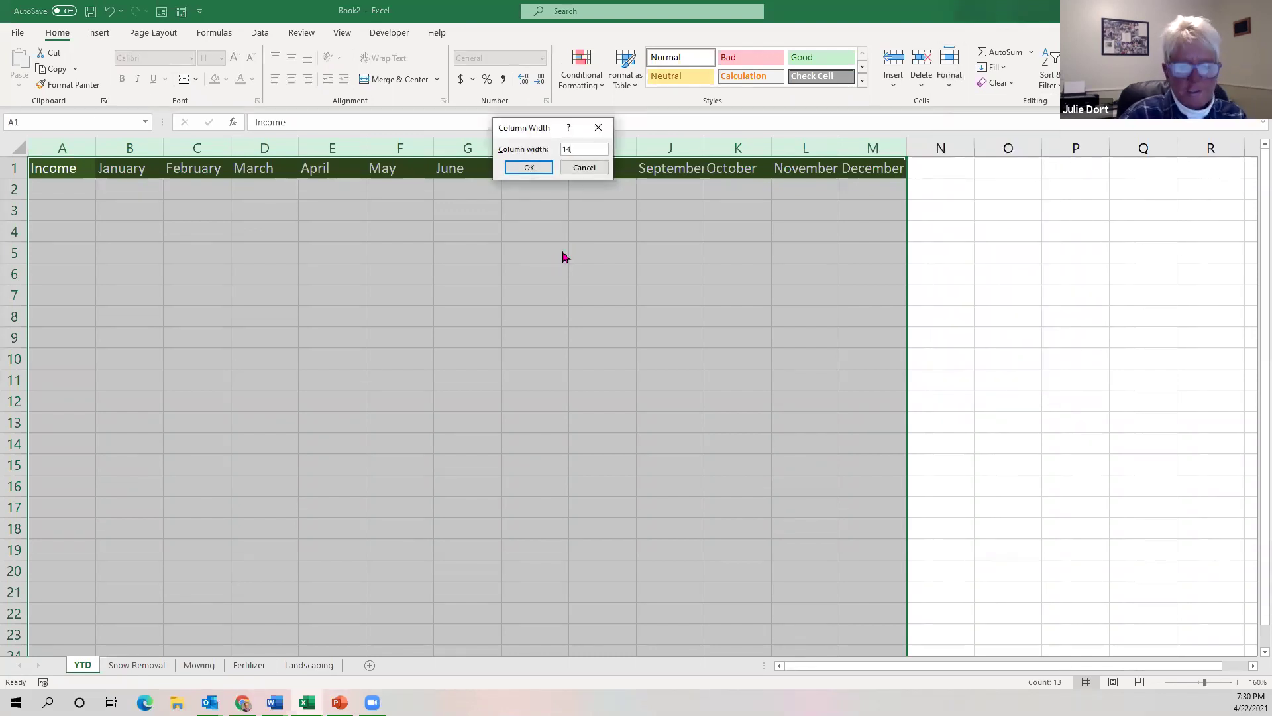
key(Return)
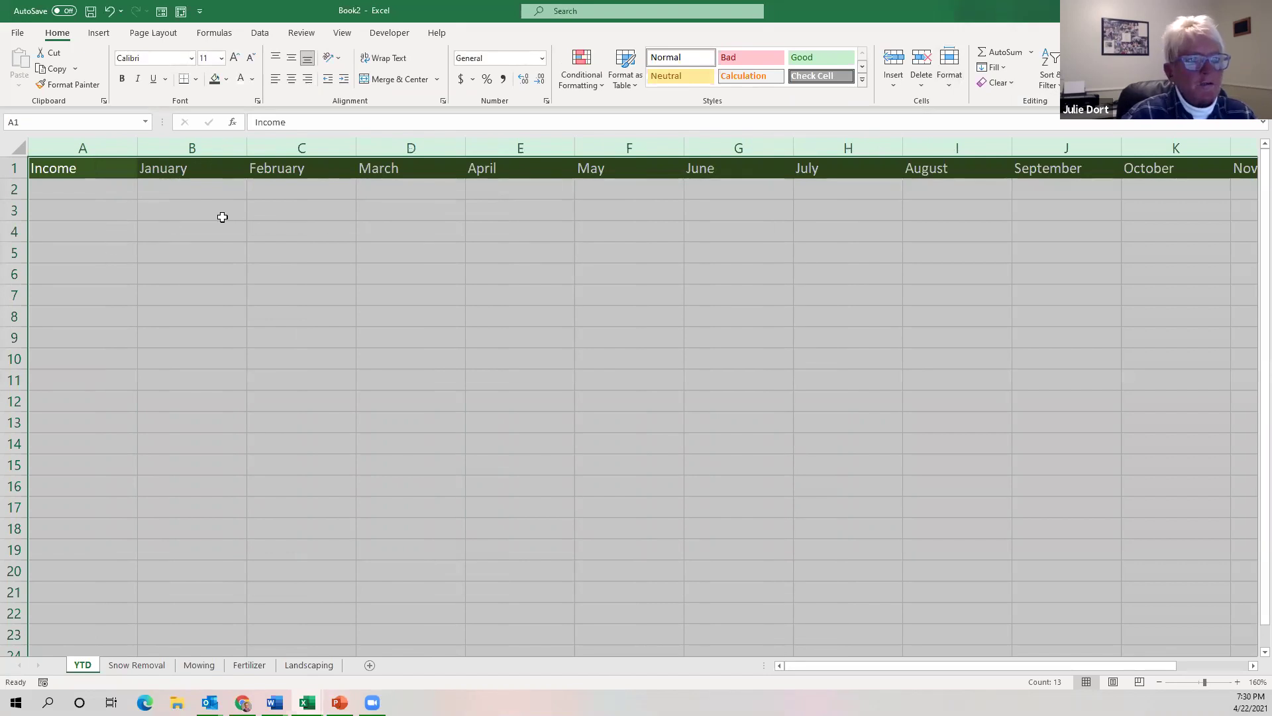
click(86, 186)
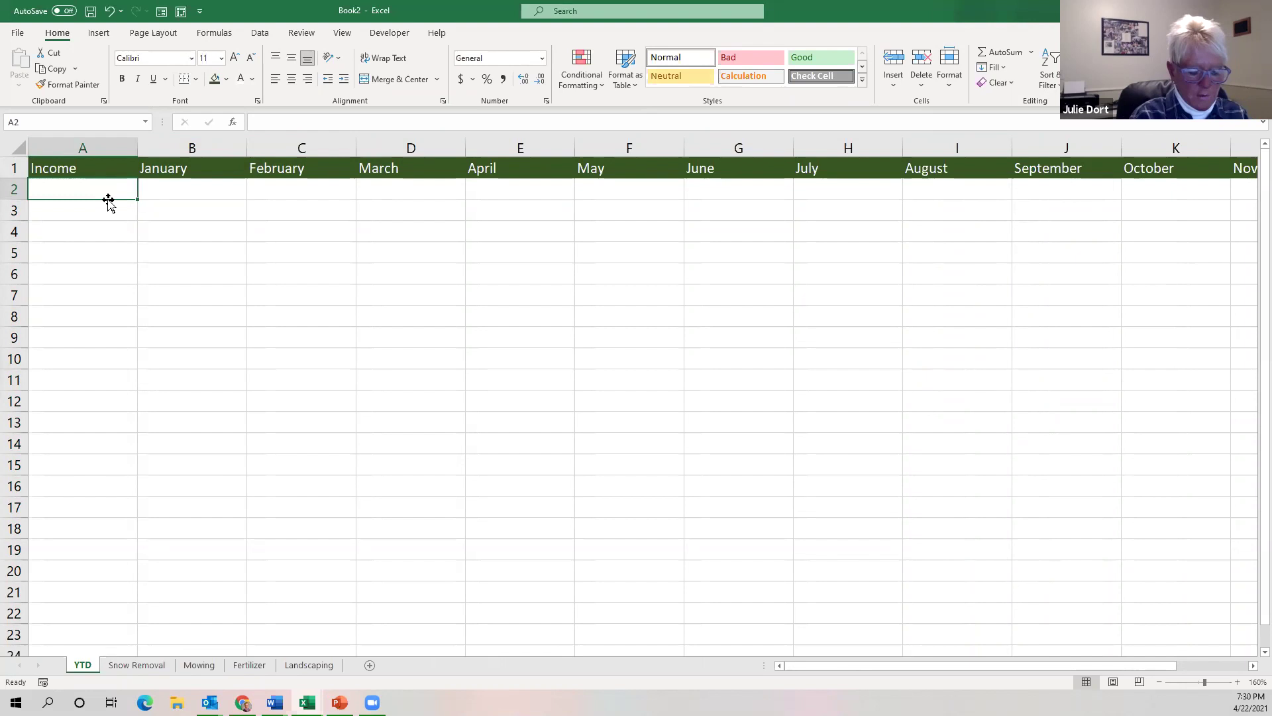
List Snow Removal, Mowing, Fertilizer and Landscaping in A2:A5 under Income.
text(Snow Remo)
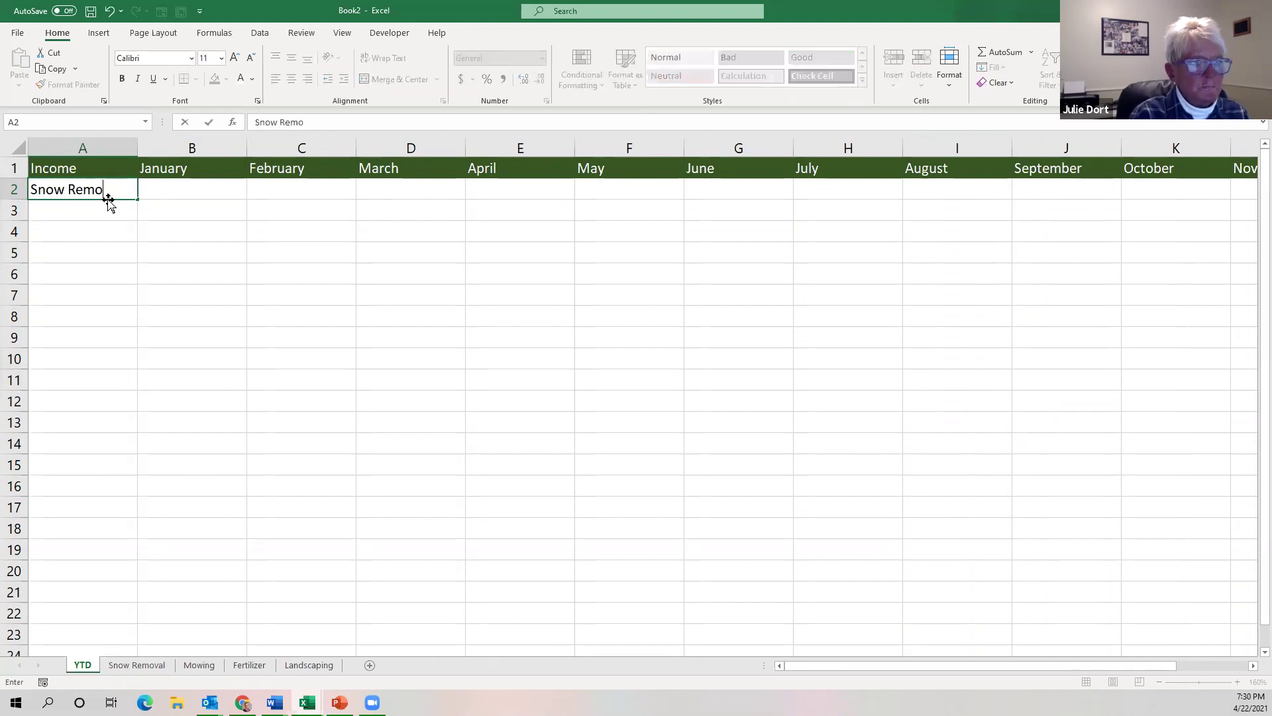
text(vel)
key(BackSpace)
key(BackSpace)
text(al)
key(Return)
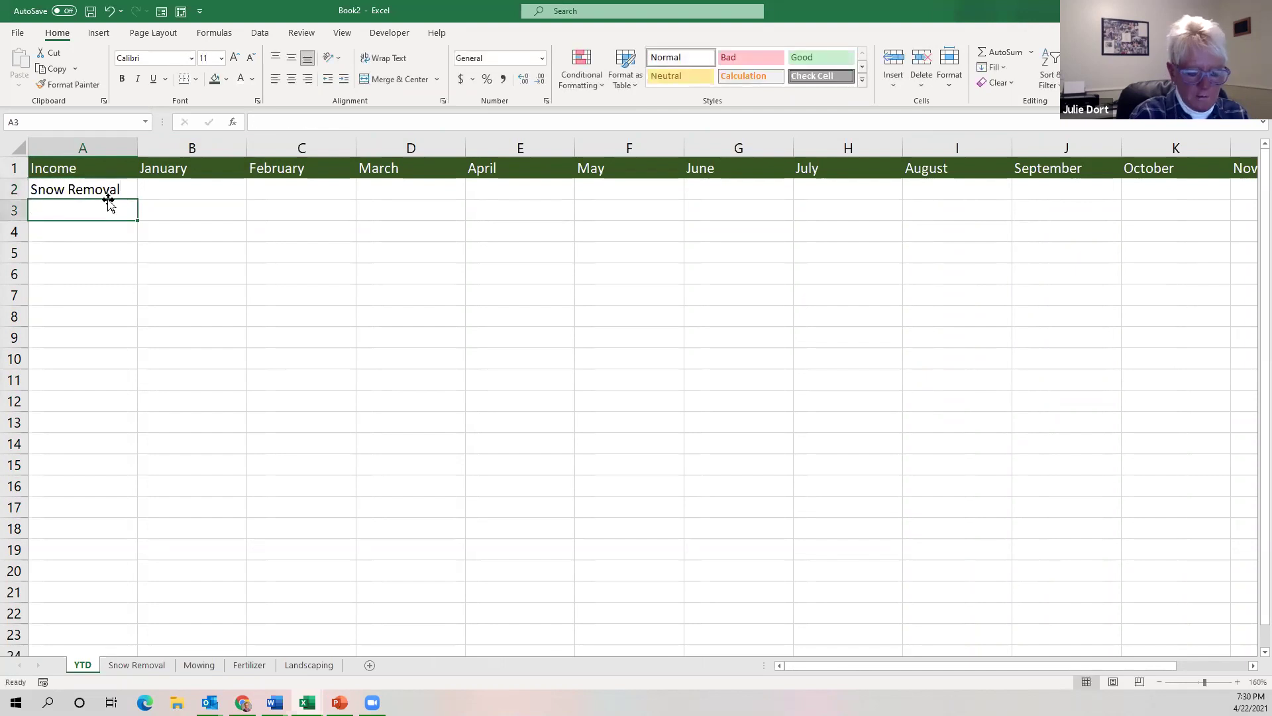
text(Mowing)
key(Return)
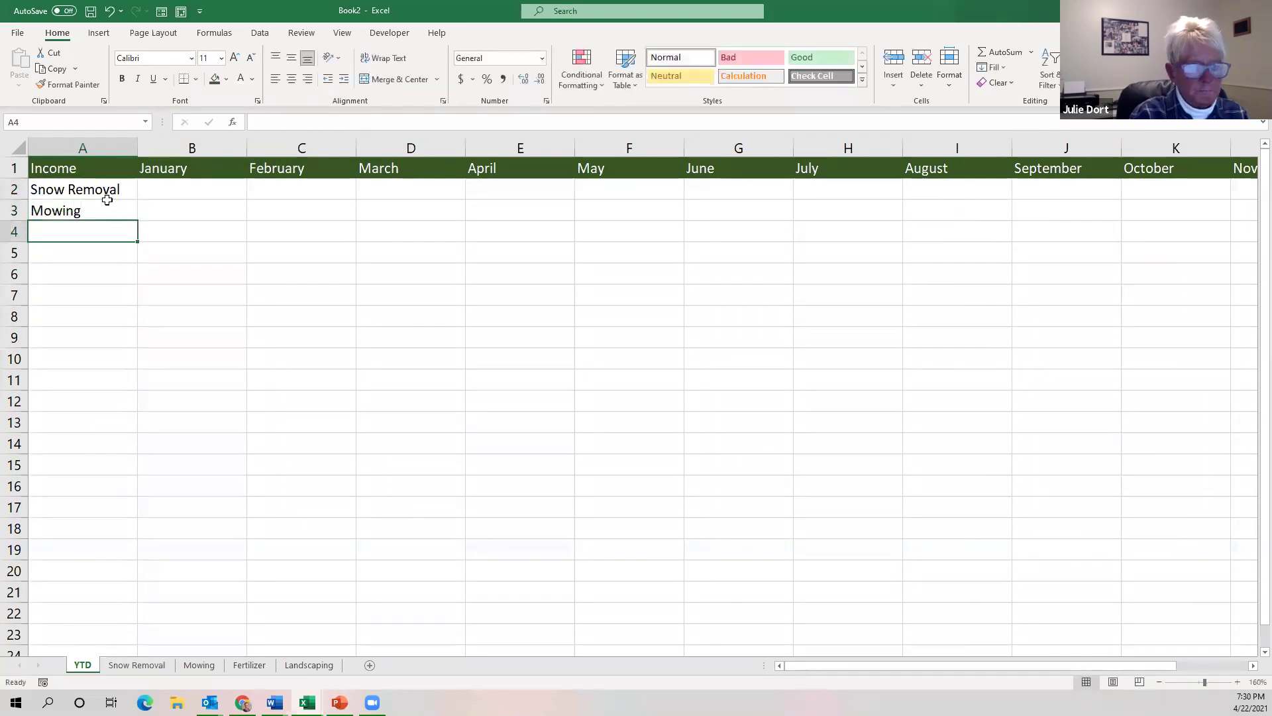
text(Fertu)
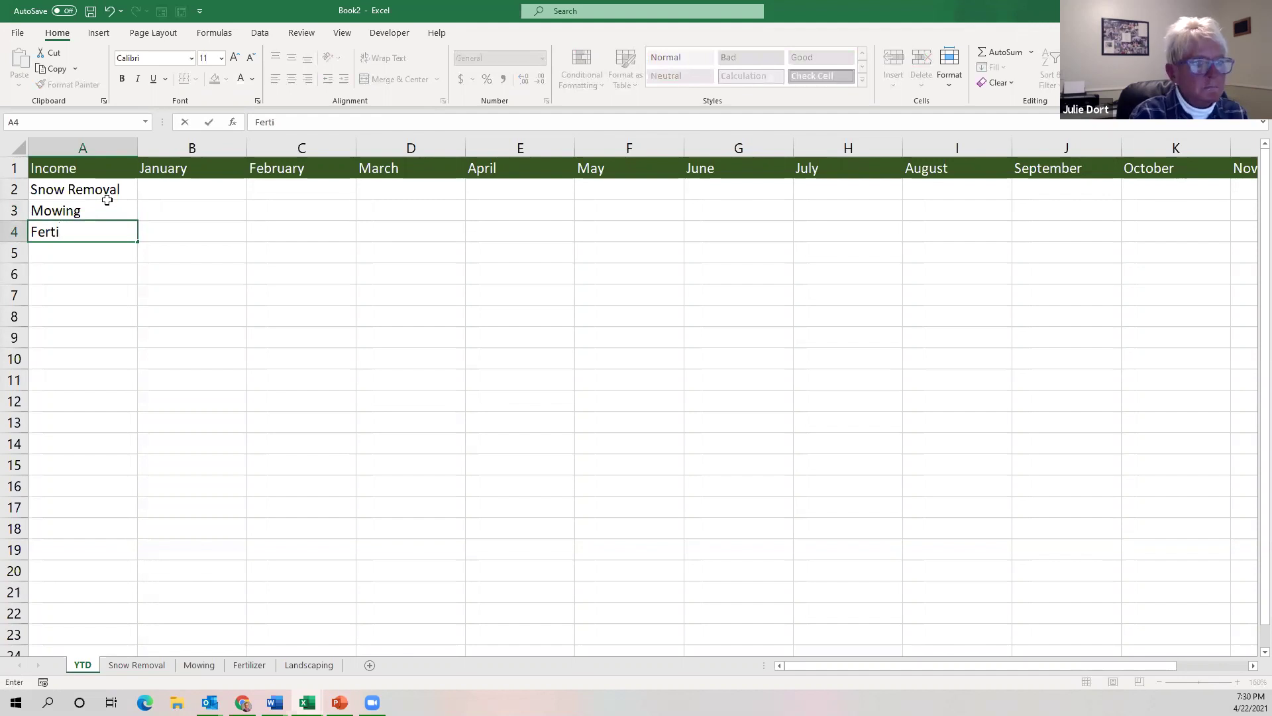
text(lizer)
key(Return)
text(Land)
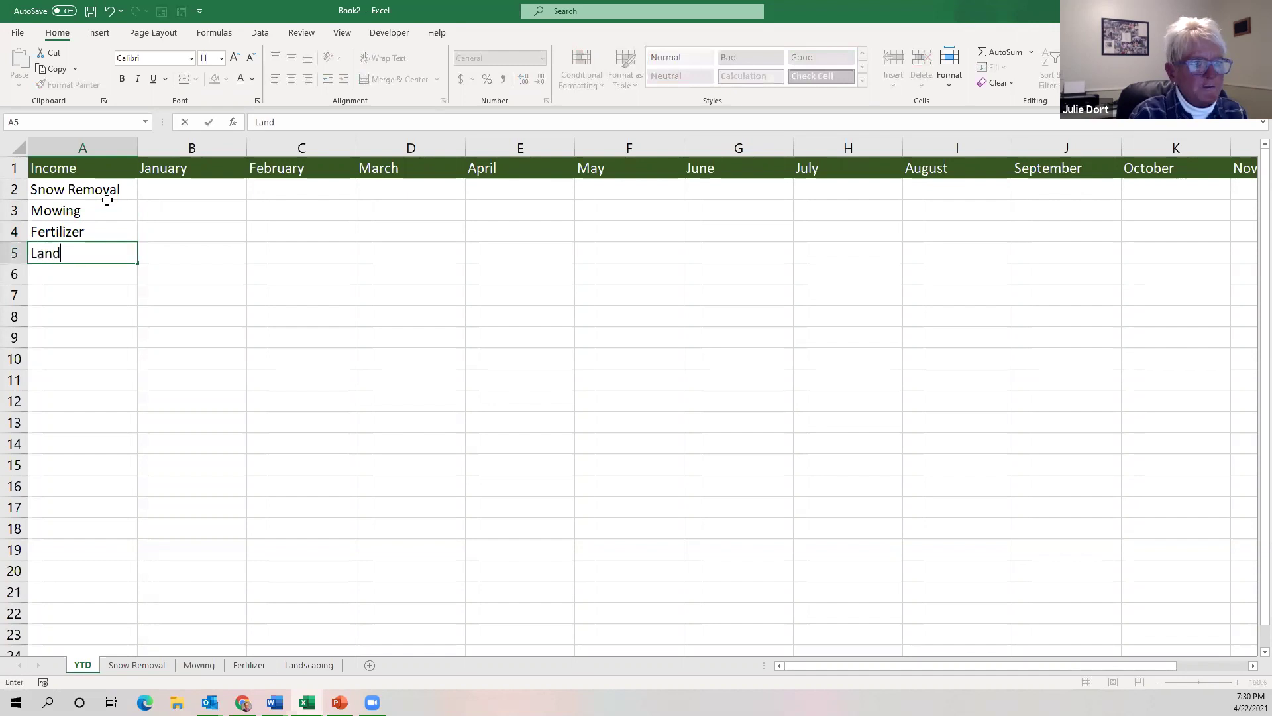
text(scaping)
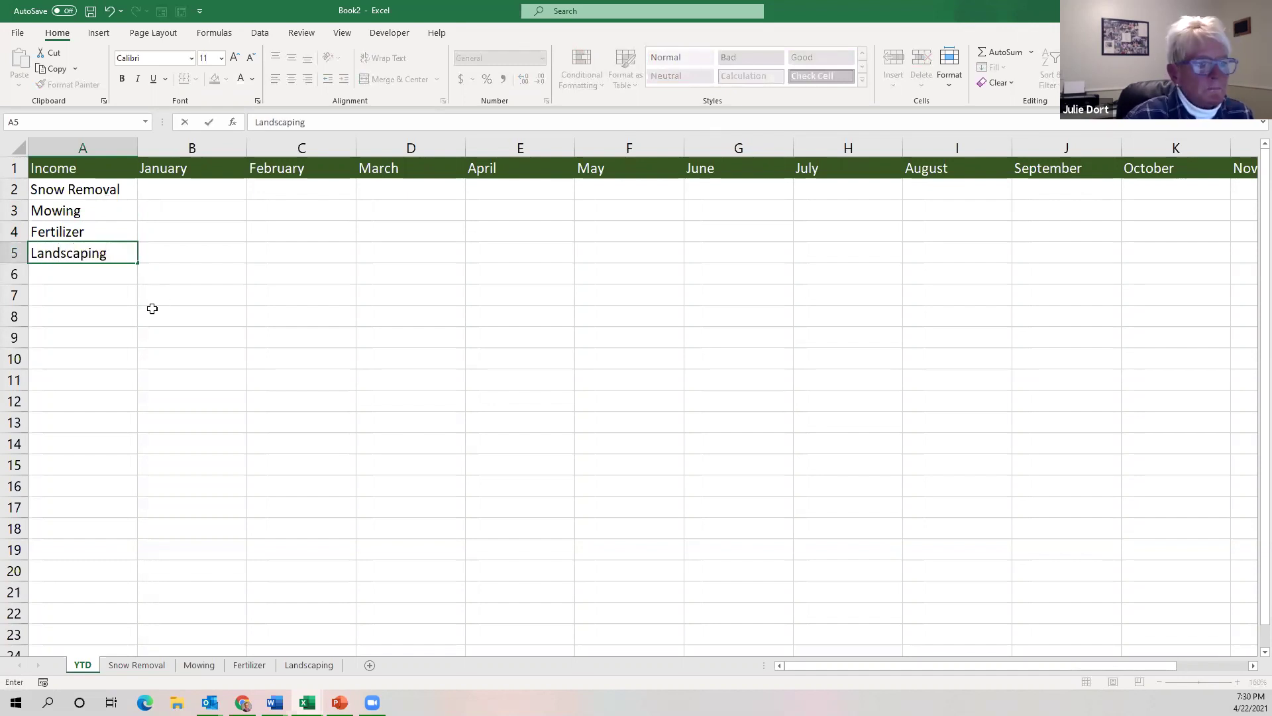
click(80, 275)
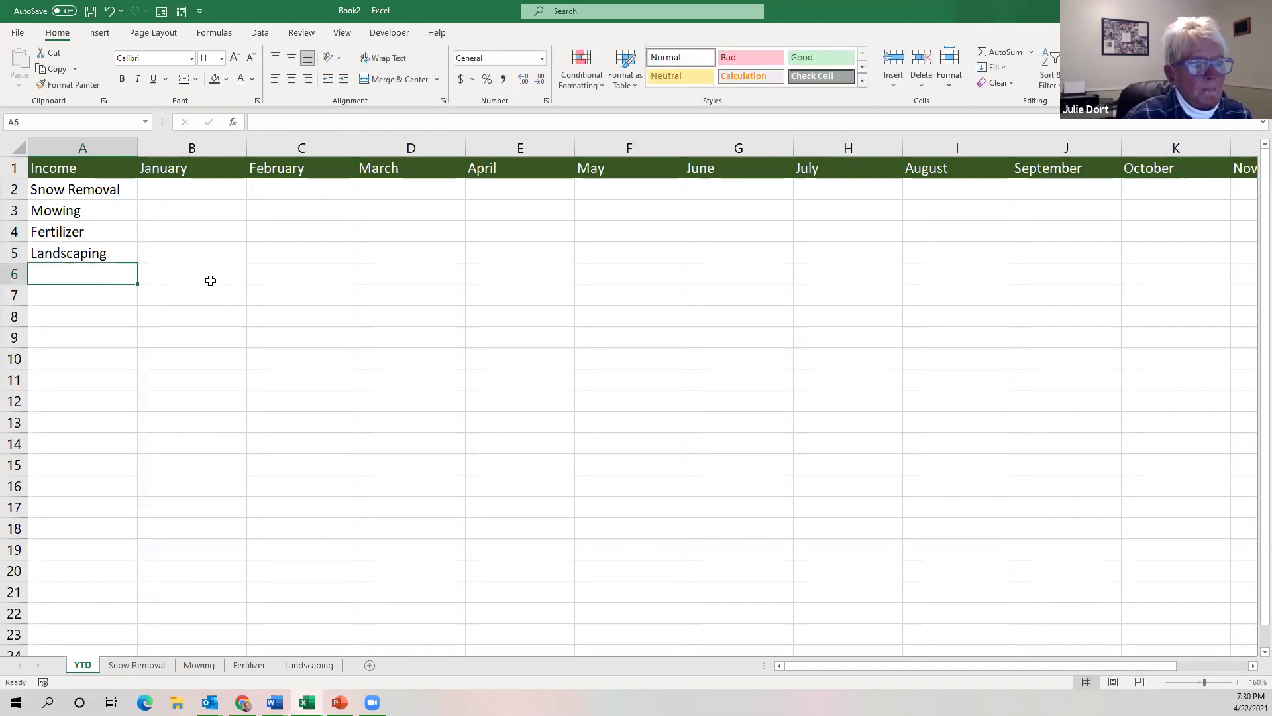
Label cell A6 'Total', correcting the mistyped letters.
click(191, 273)
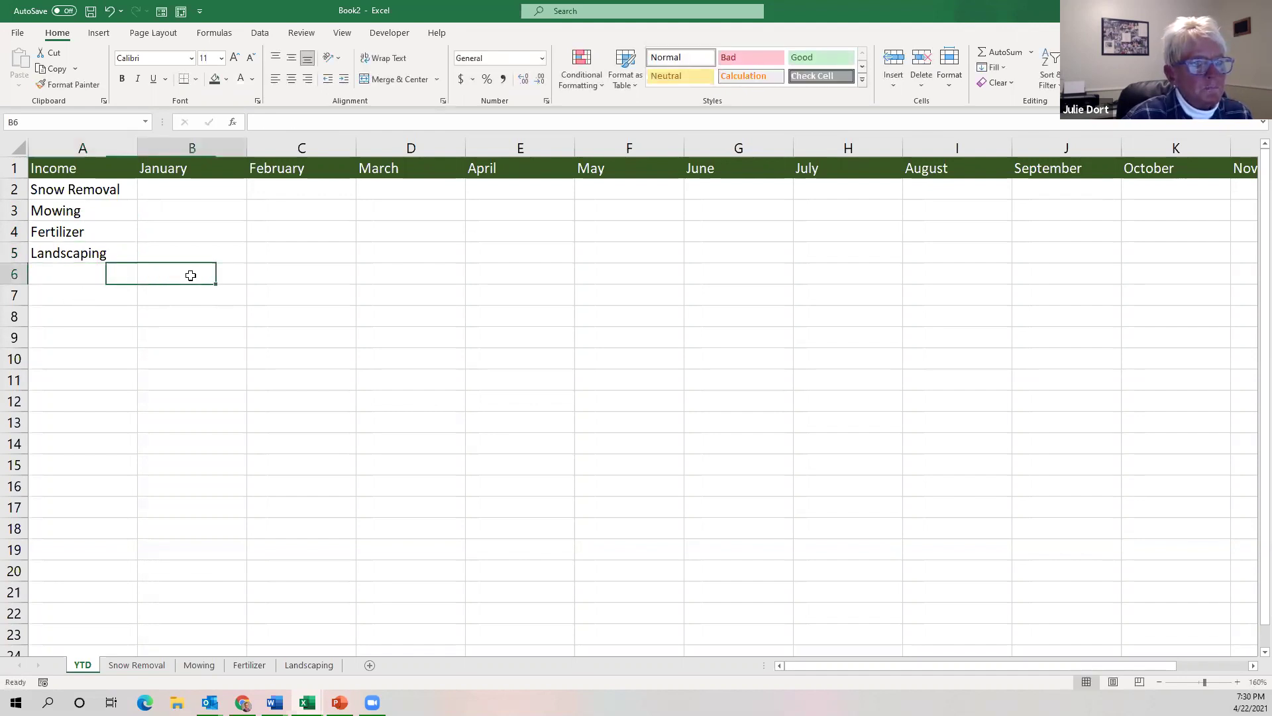
click(69, 273)
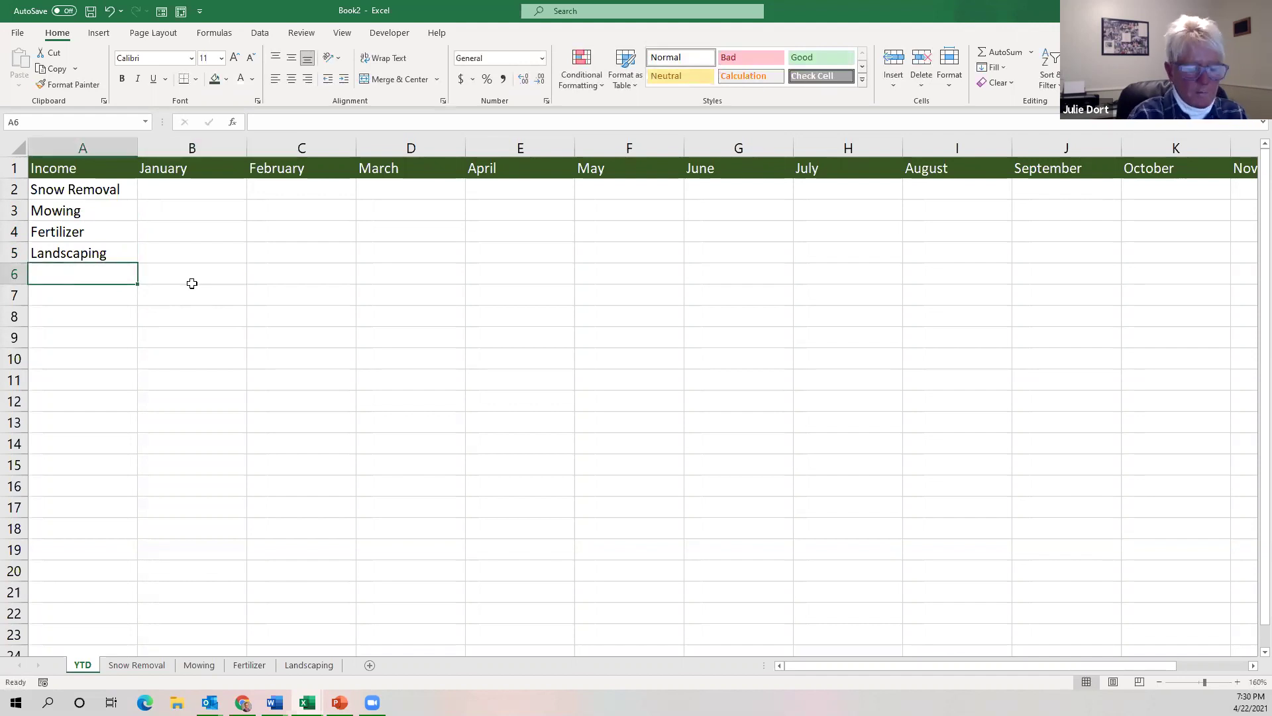
text(Tt)
text(toal)
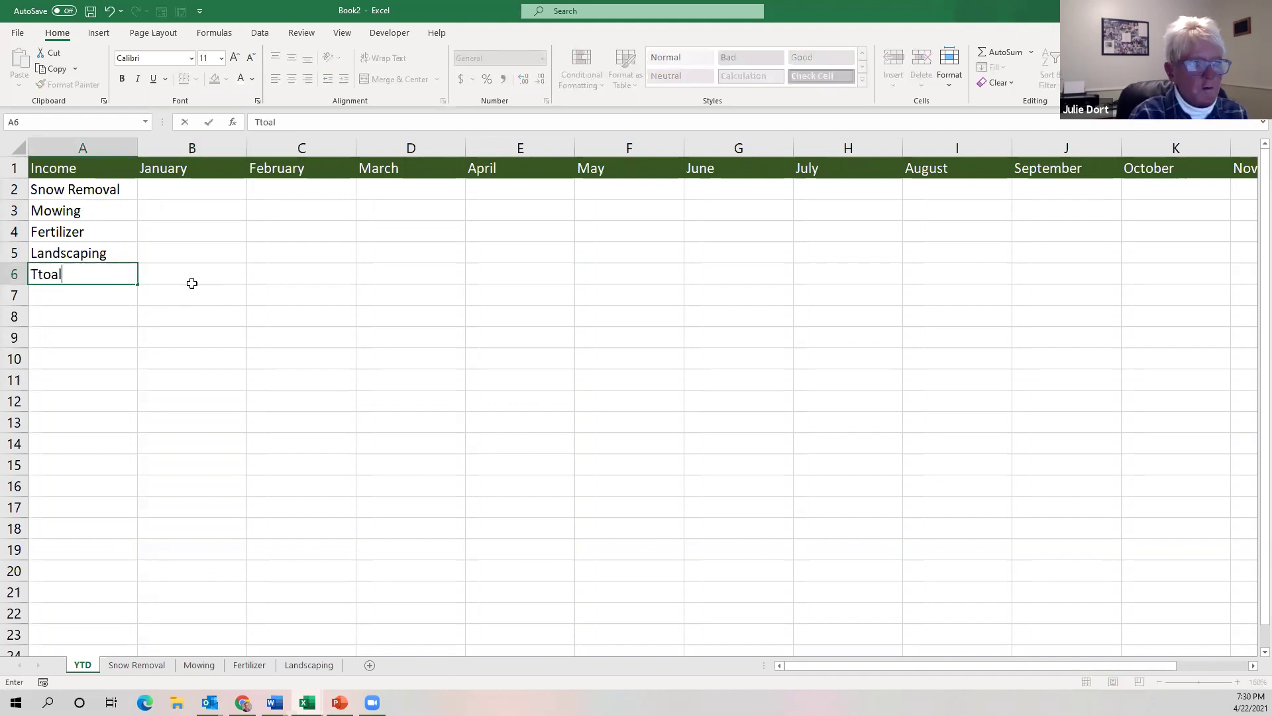
key(BackSpace)
key(BackSpace)
text(la)
text(al)
key(Return)
key(Return)
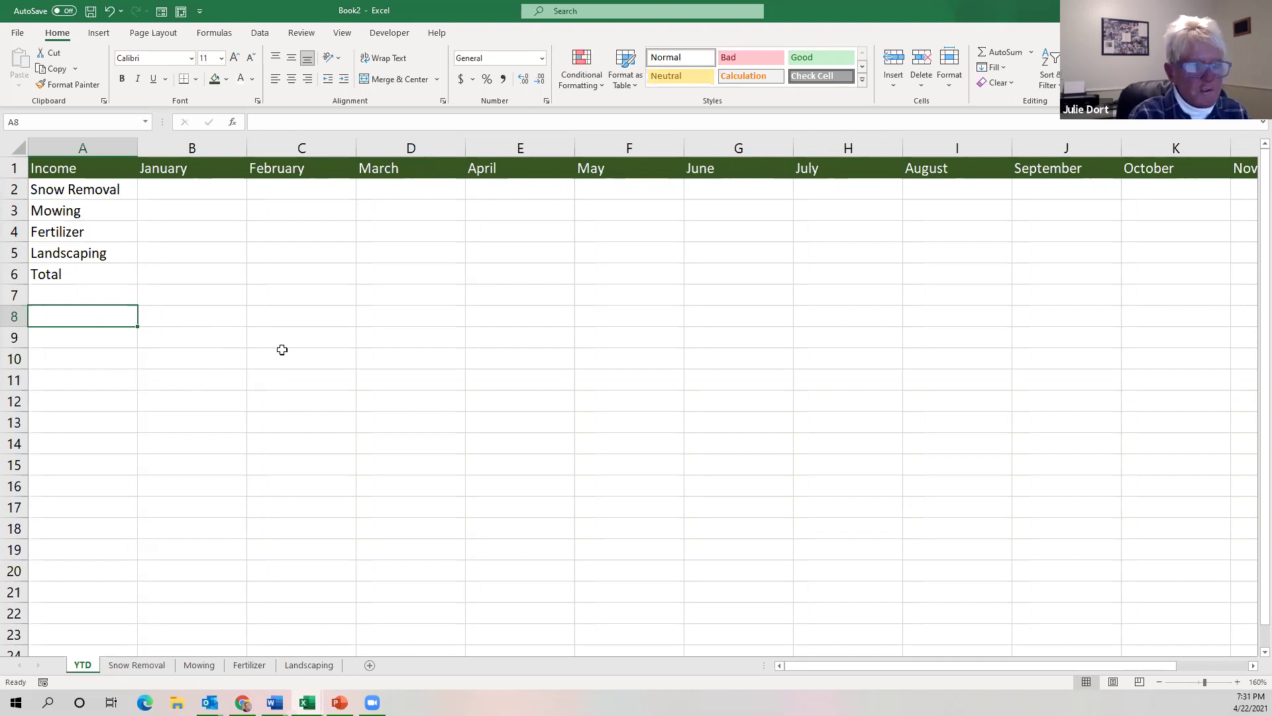
Type Expenses in A8, Total Expenses in A14 and Profit/Loss in A18.
text(Ex)
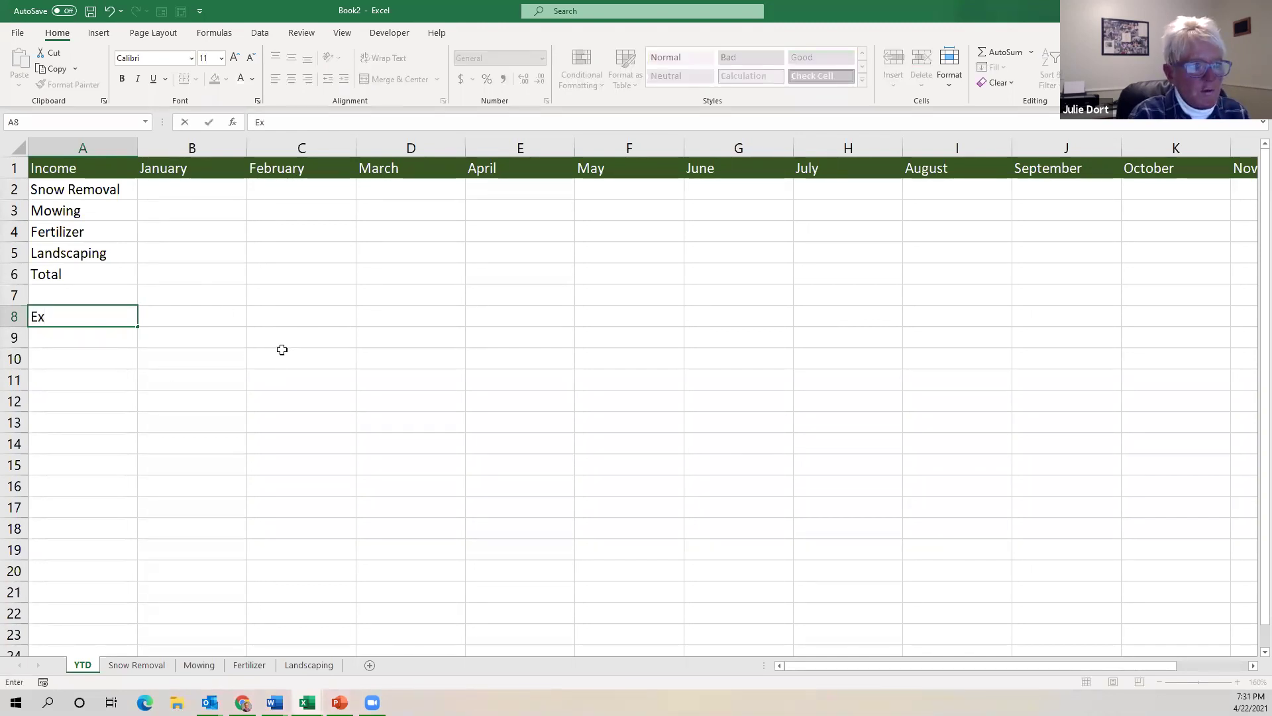
text(pense)
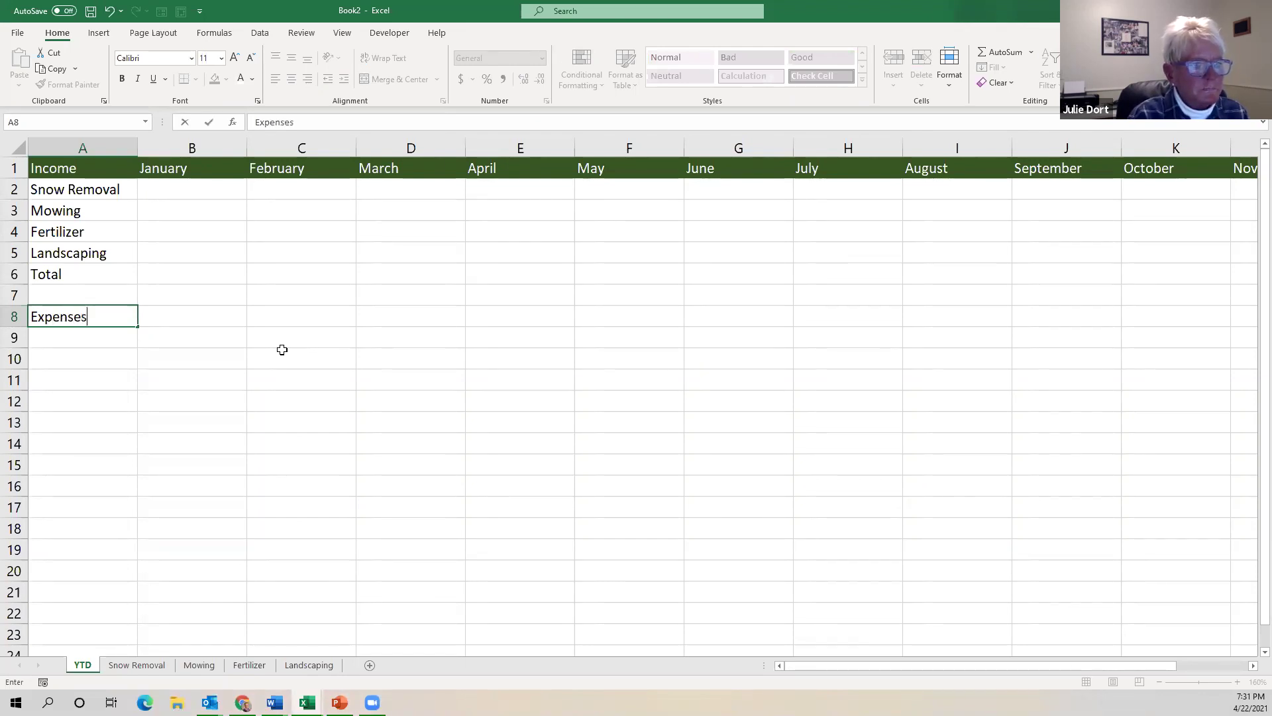
text(s)
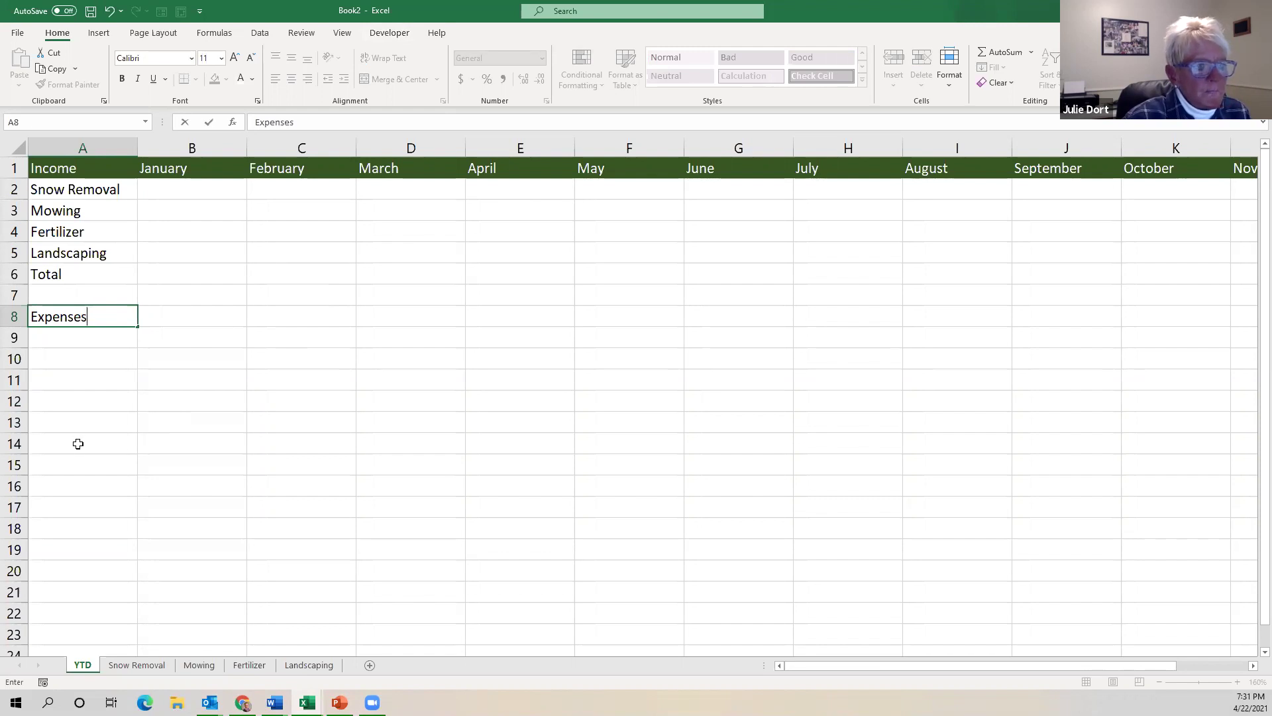
click(78, 443)
text(Tot)
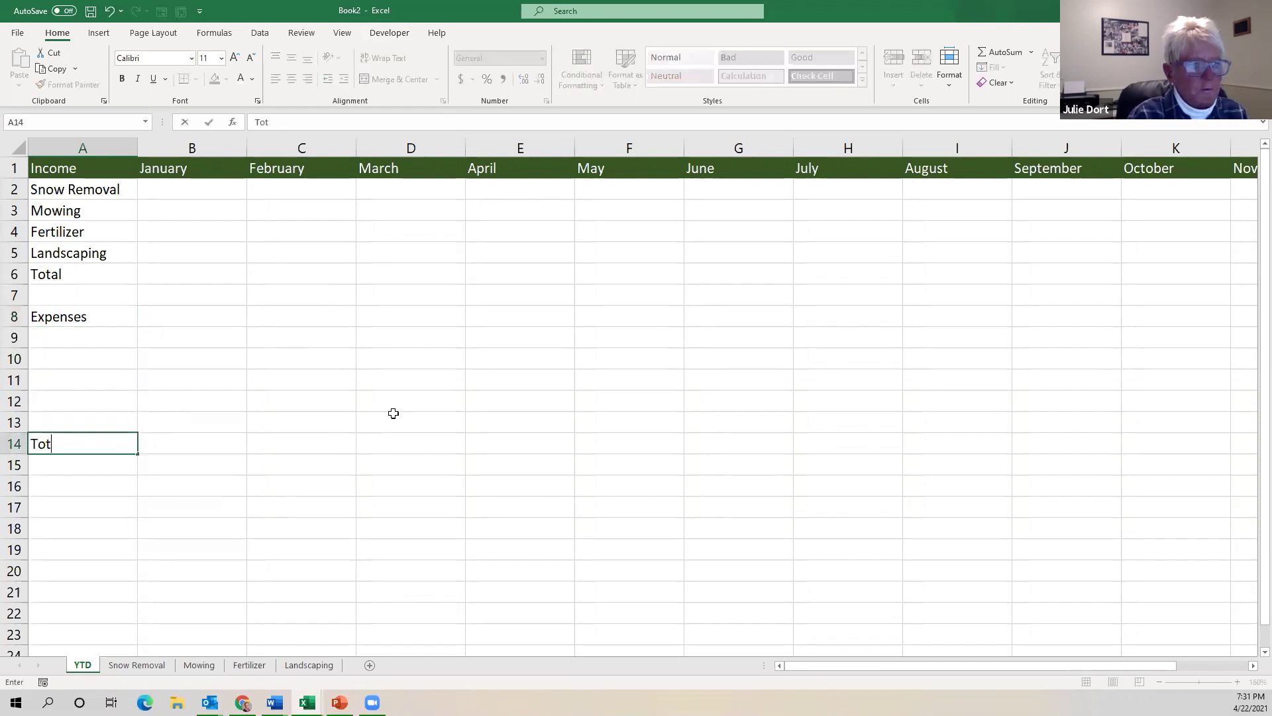
text(al Expenses)
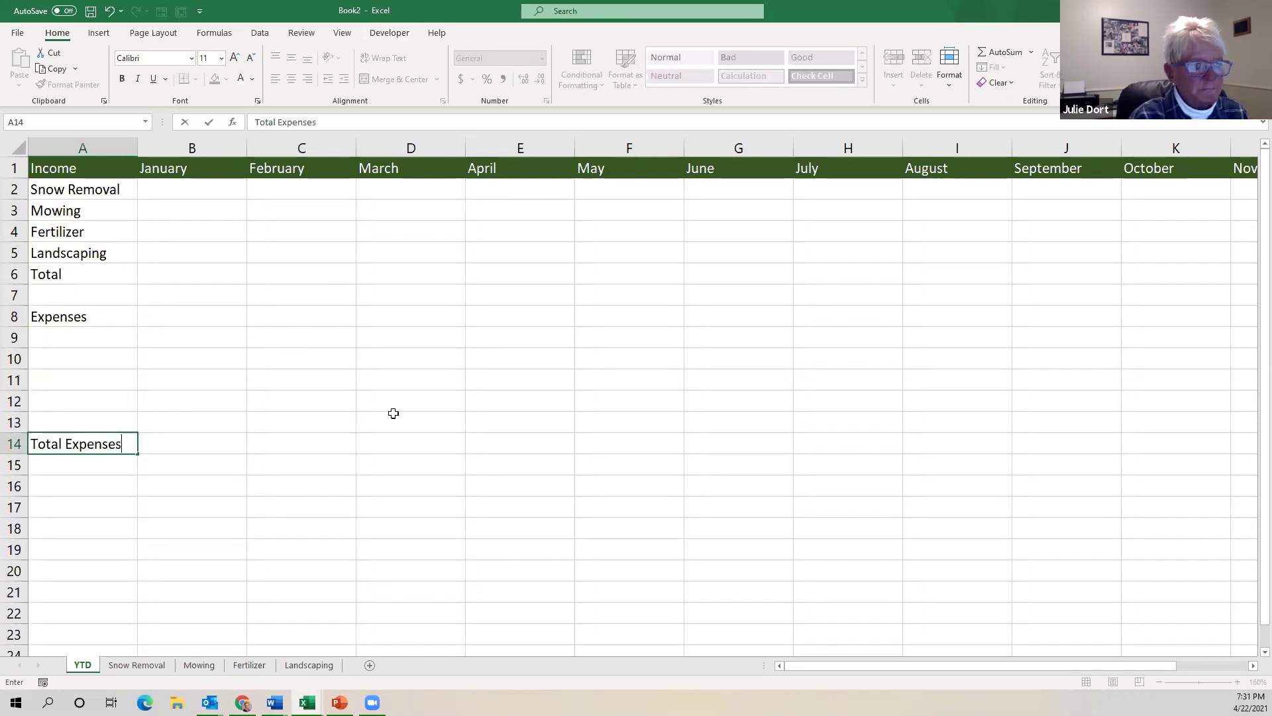
click(62, 528)
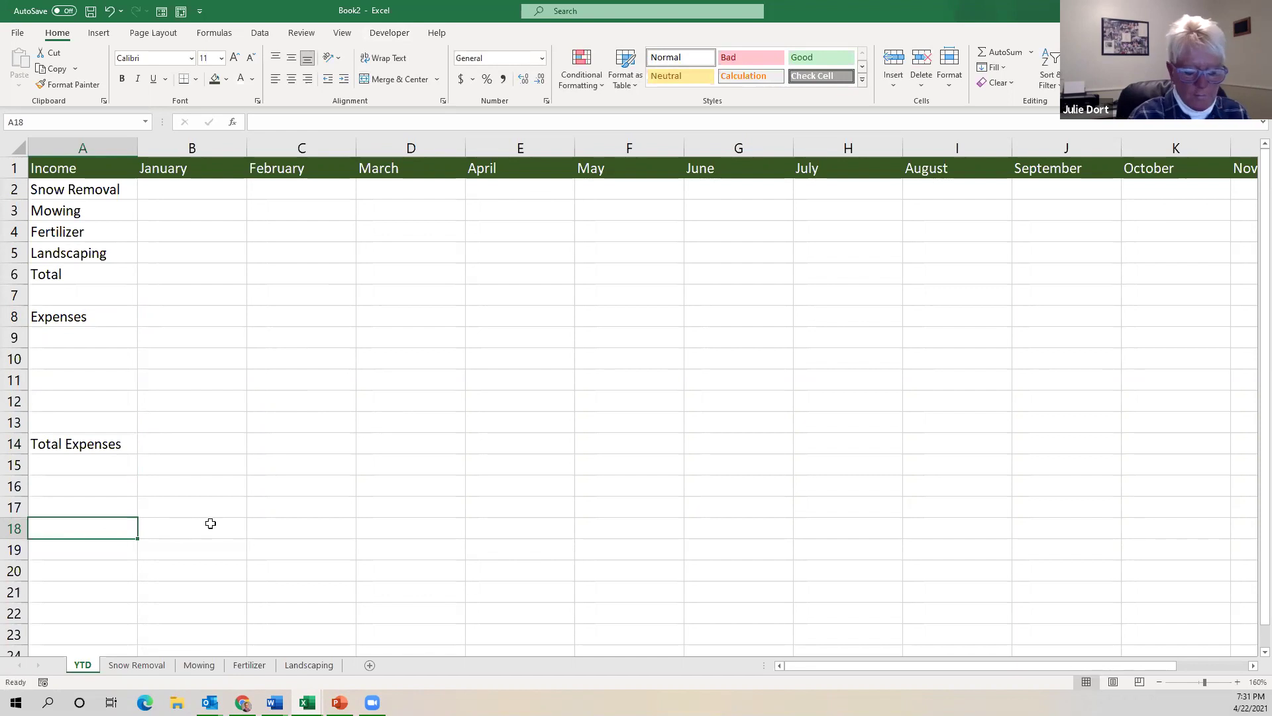
text(Profit)
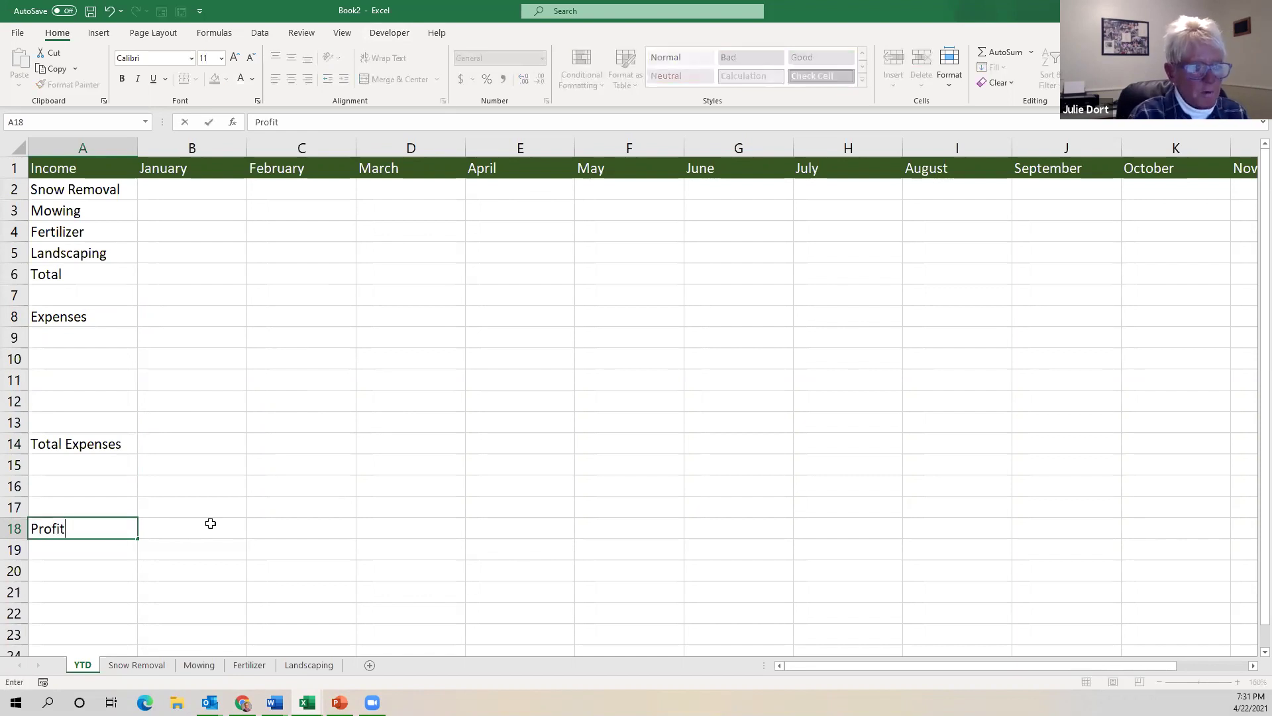
text(/Loss)
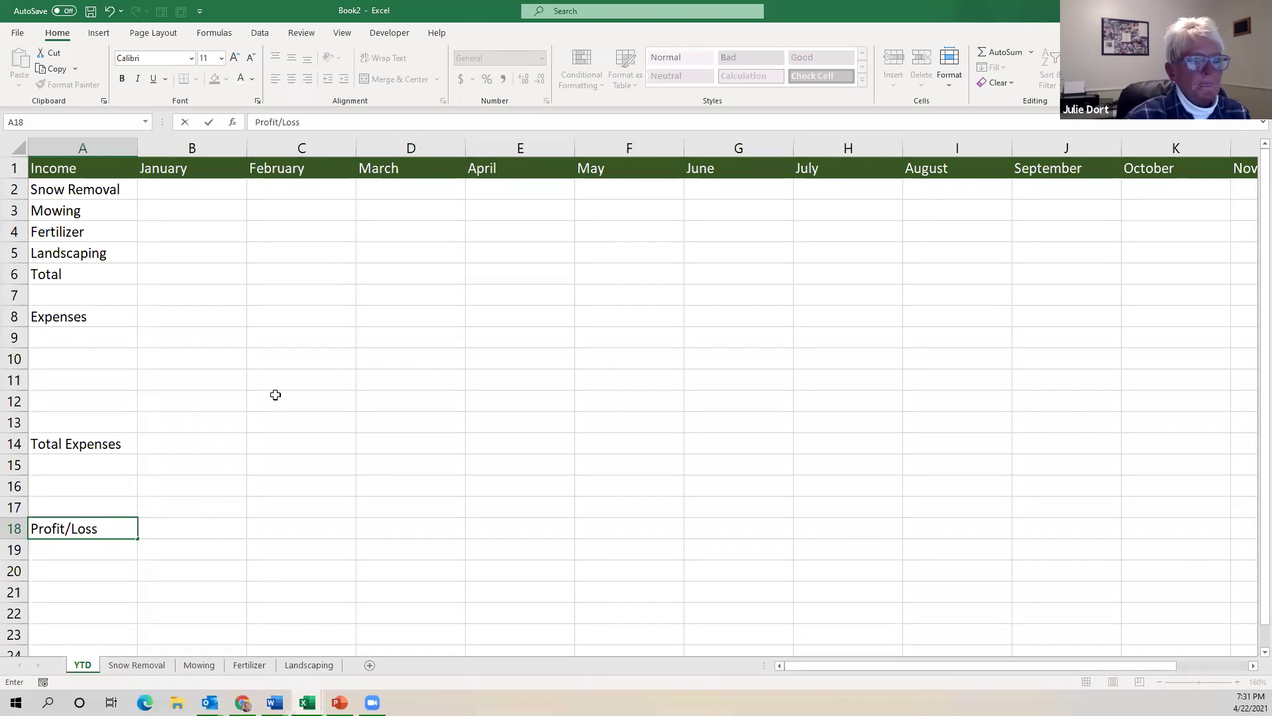
click(301, 304)
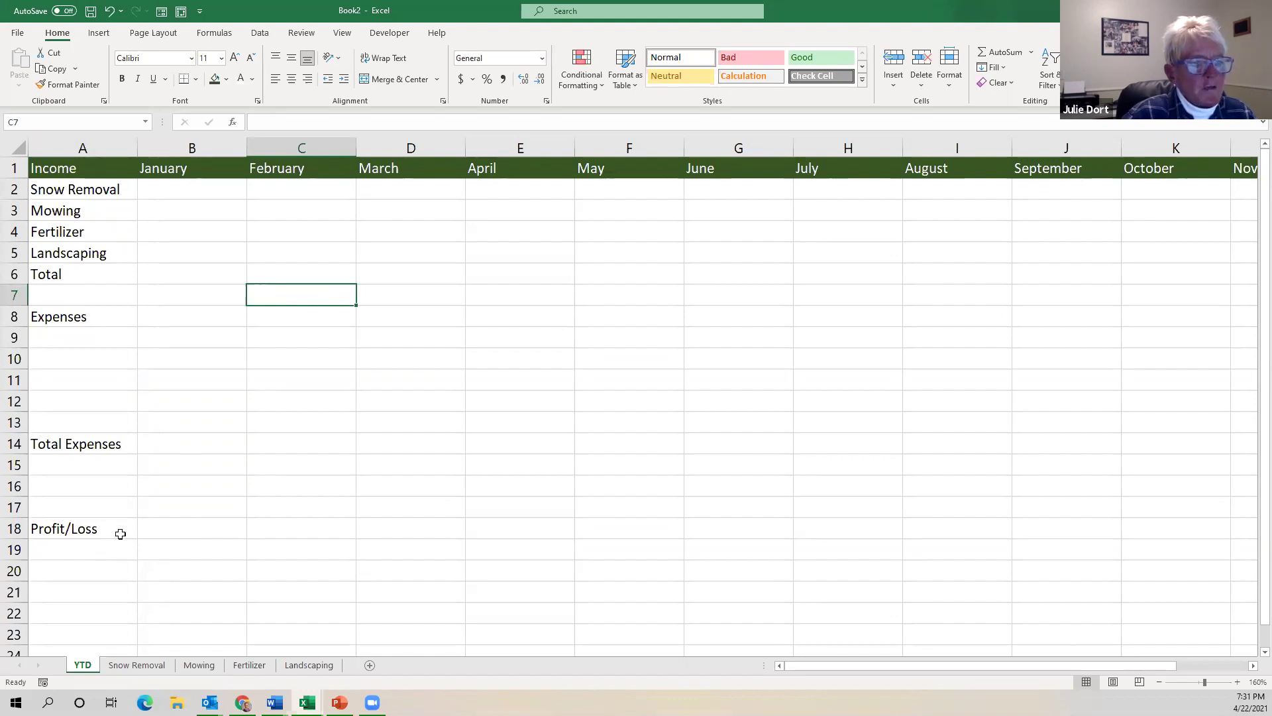
click(83, 171)
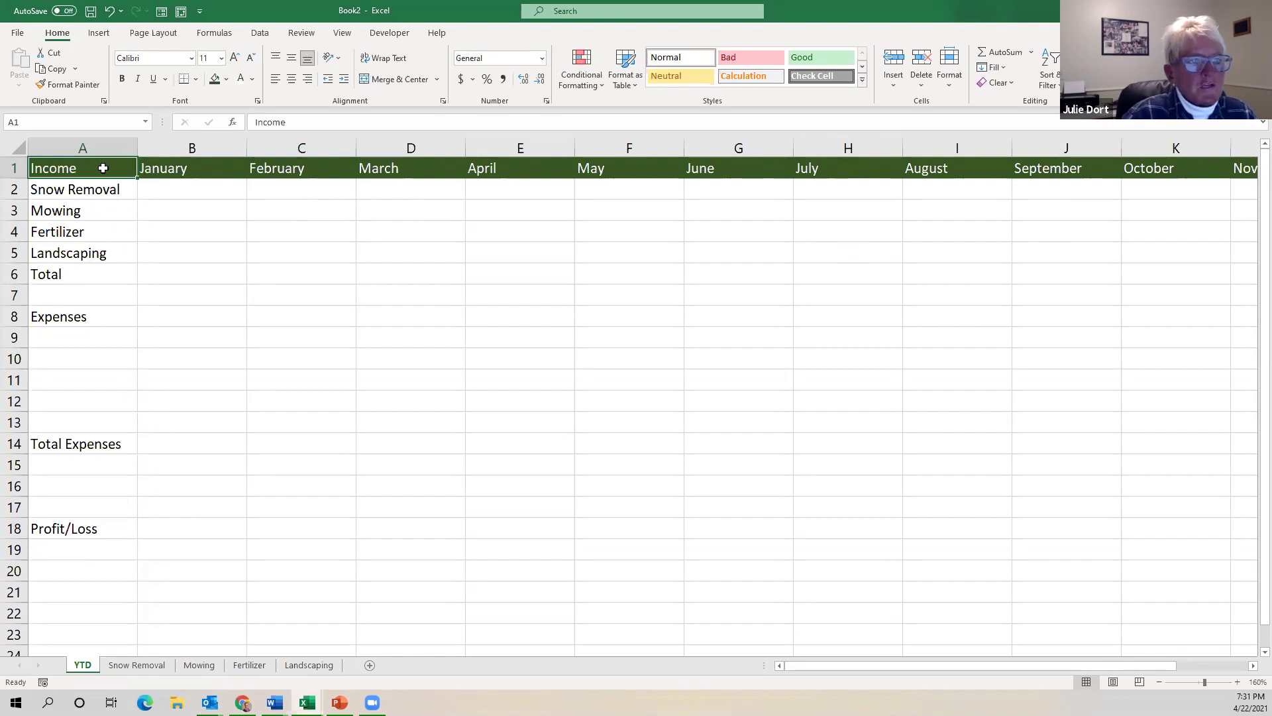
click(96, 317)
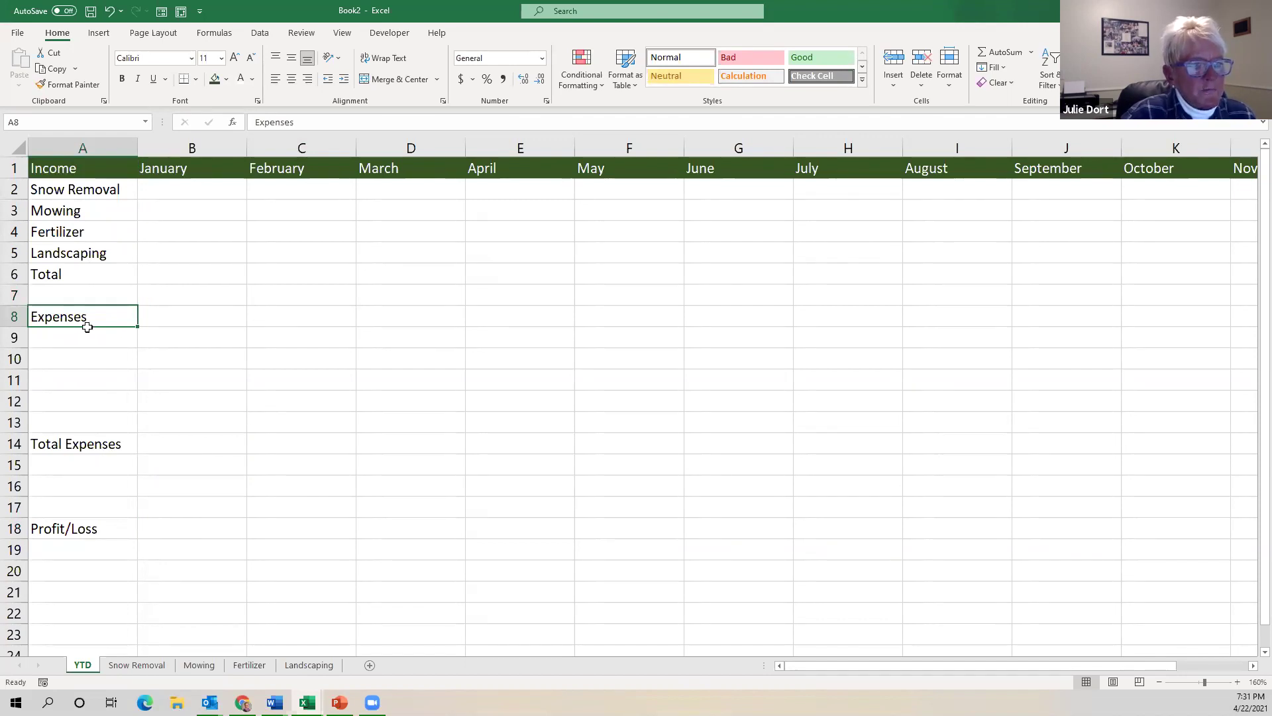
ctrl+click(99, 443)
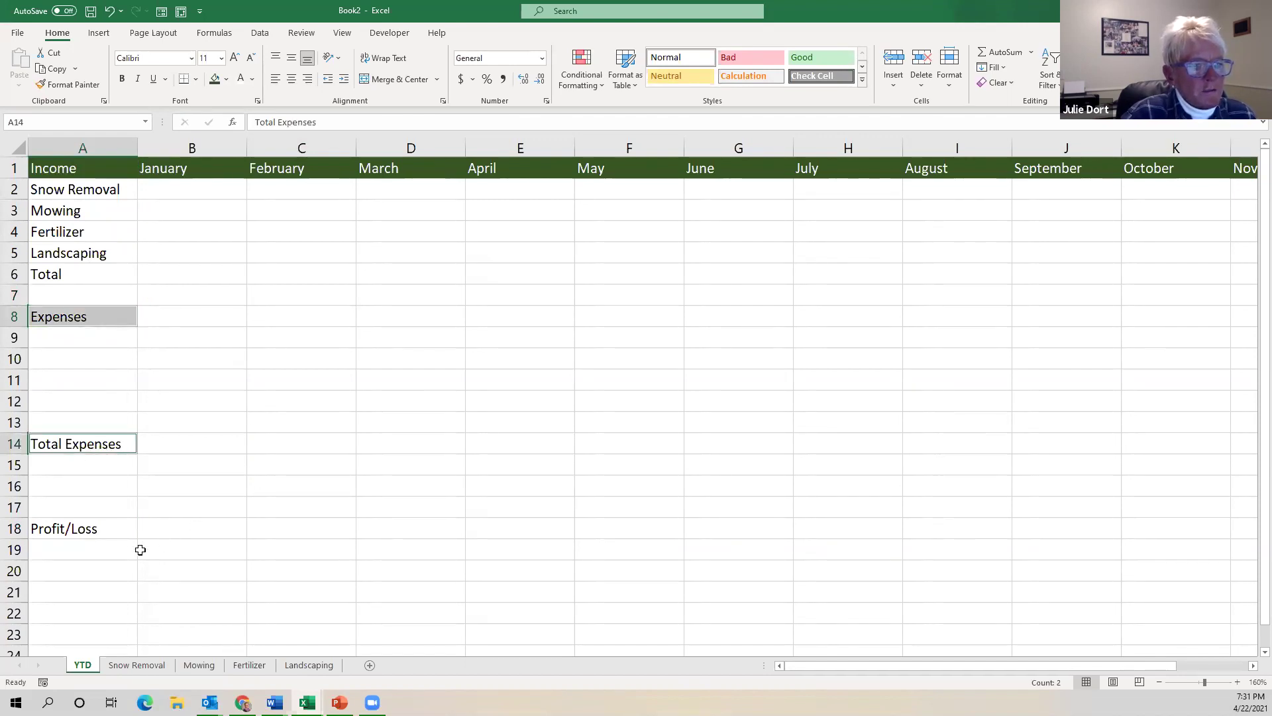
ctrl+click(112, 529)
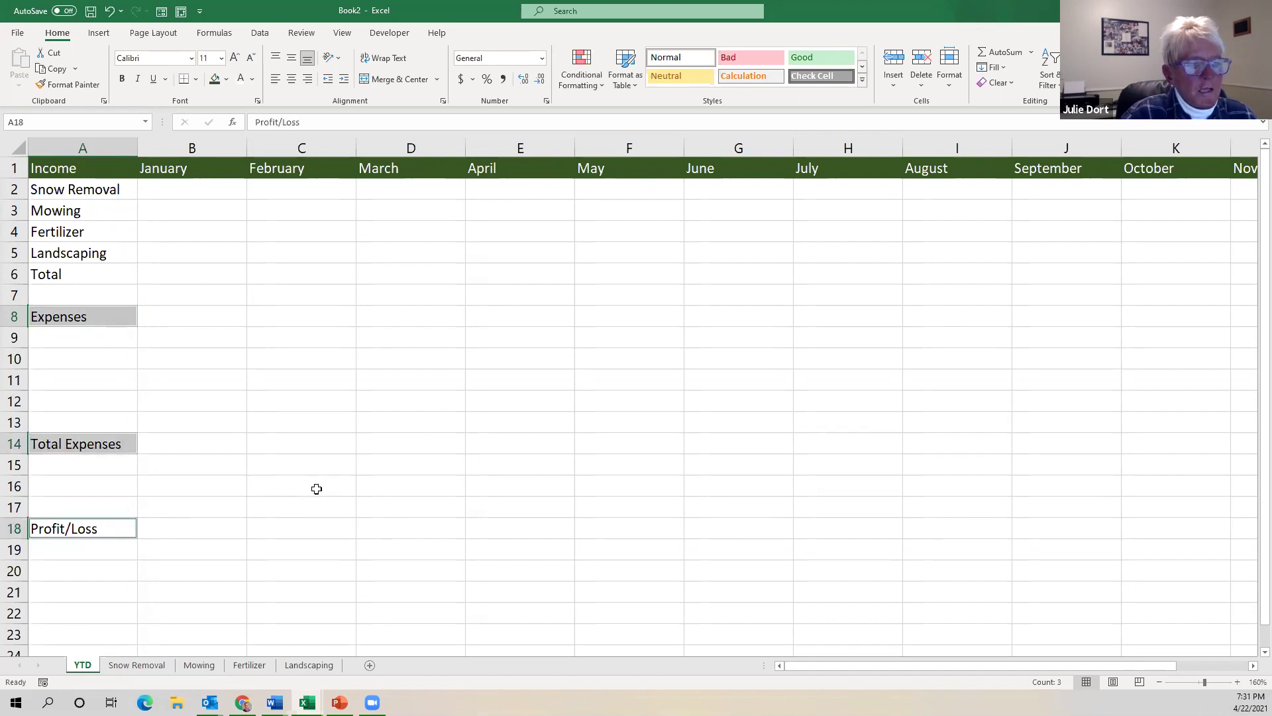
click(200, 374)
click(78, 316)
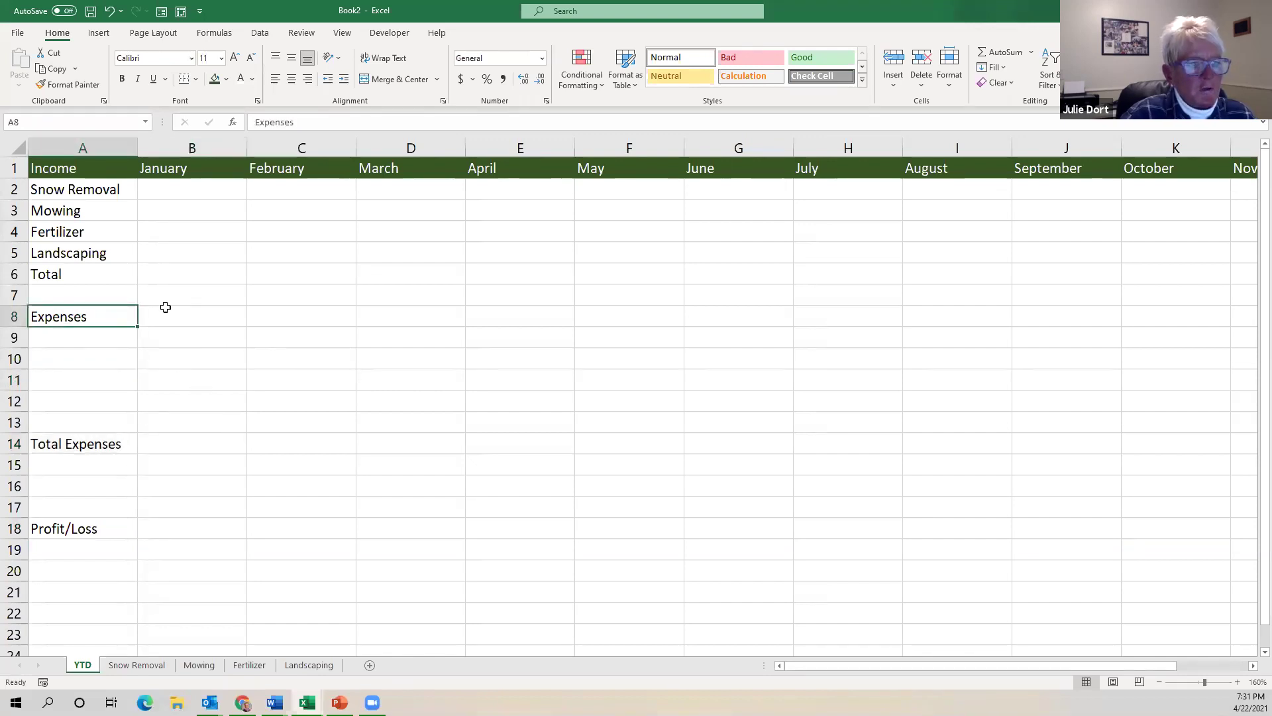
ctrl+click(101, 446)
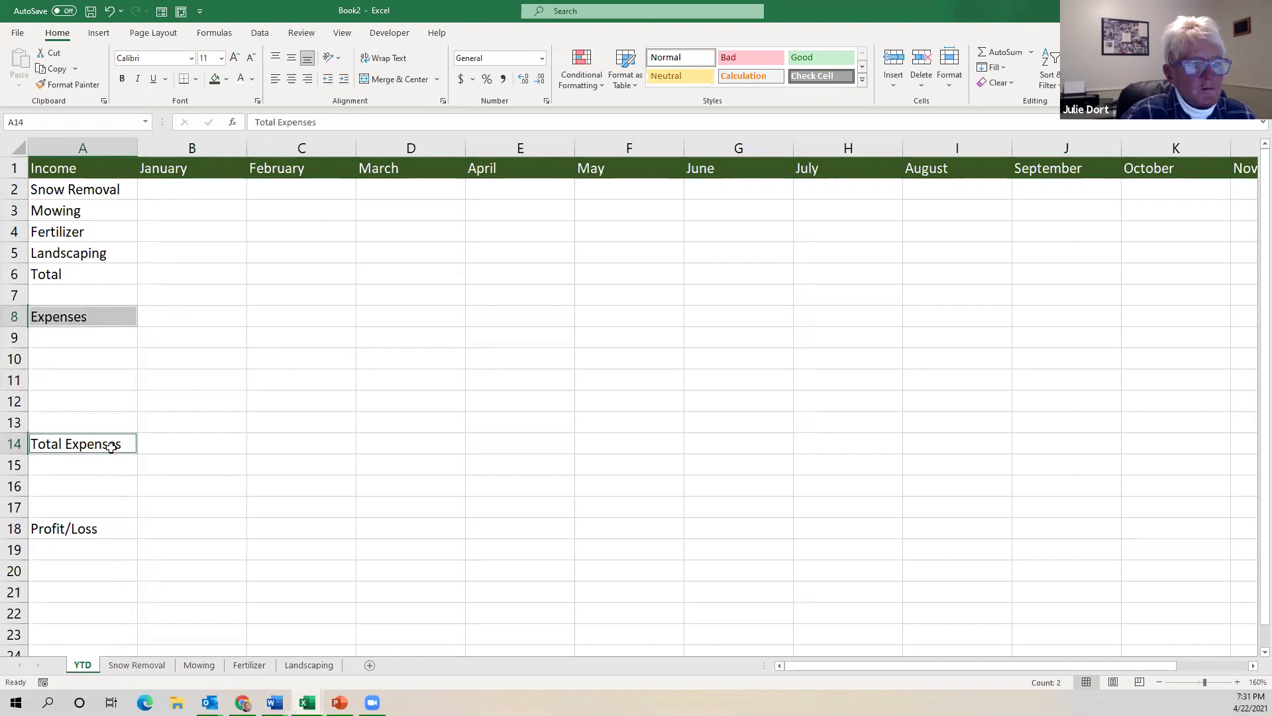
ctrl+click(90, 530)
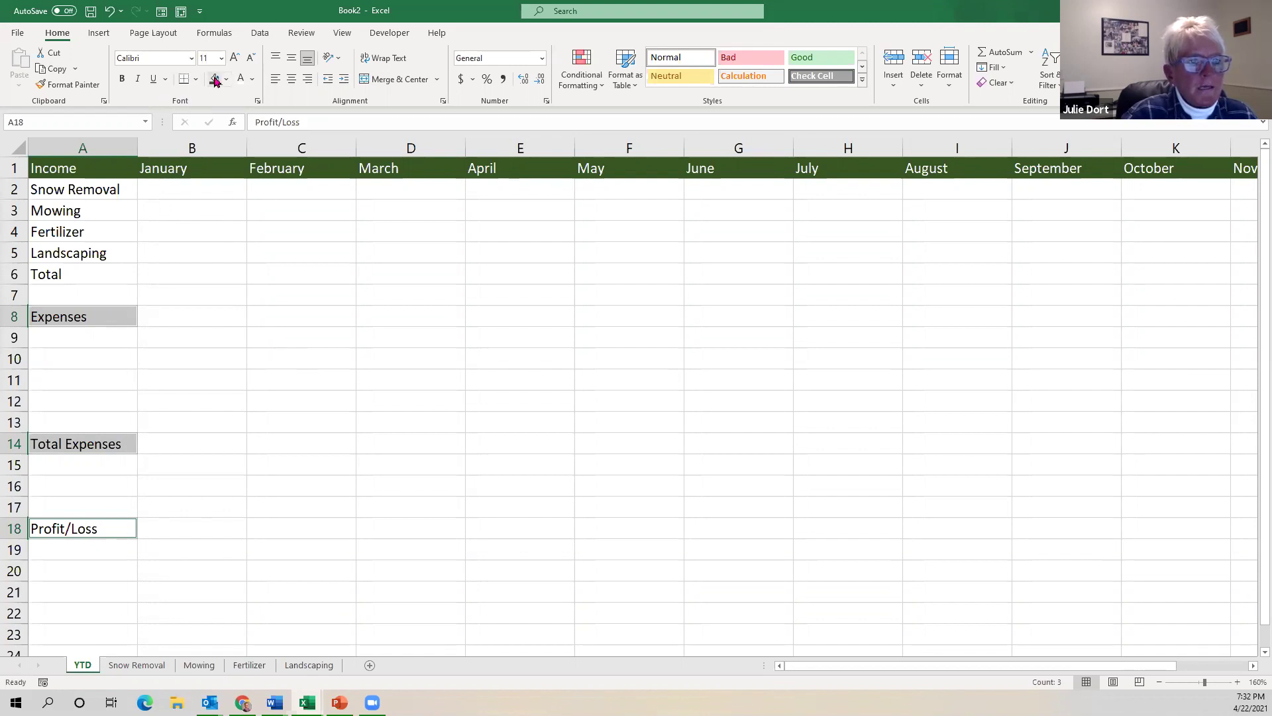
click(215, 80)
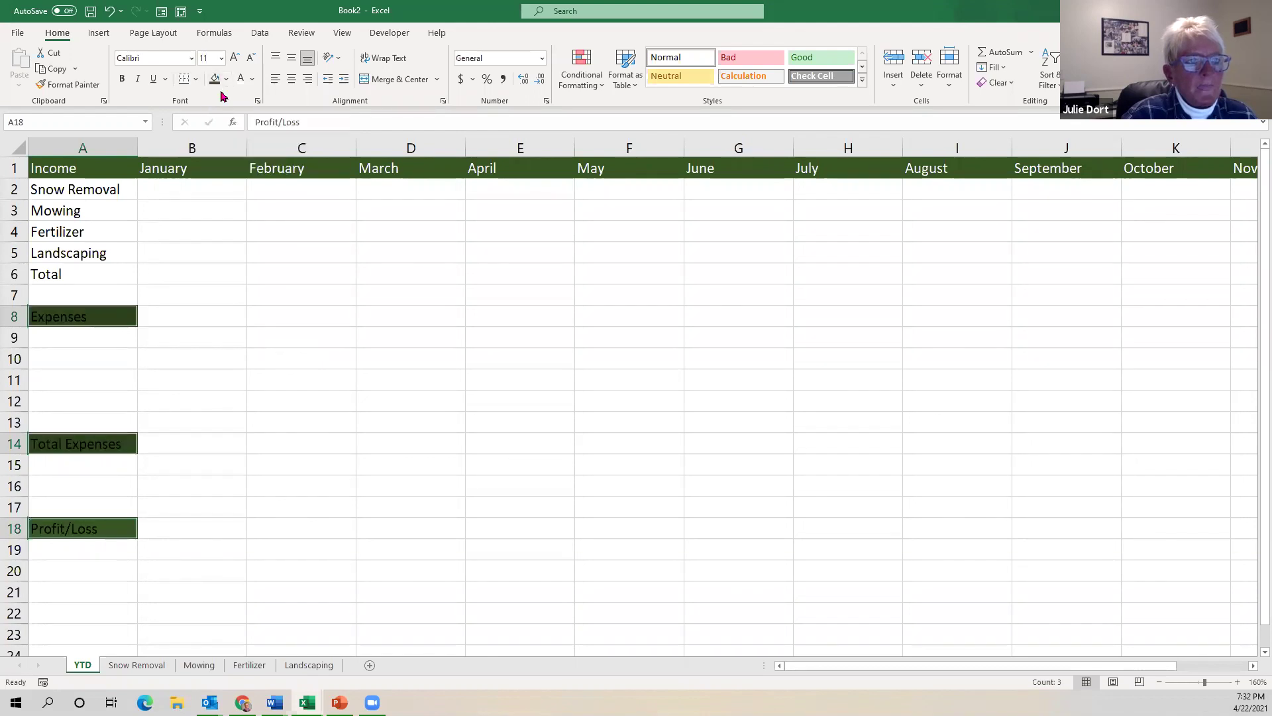
click(241, 80)
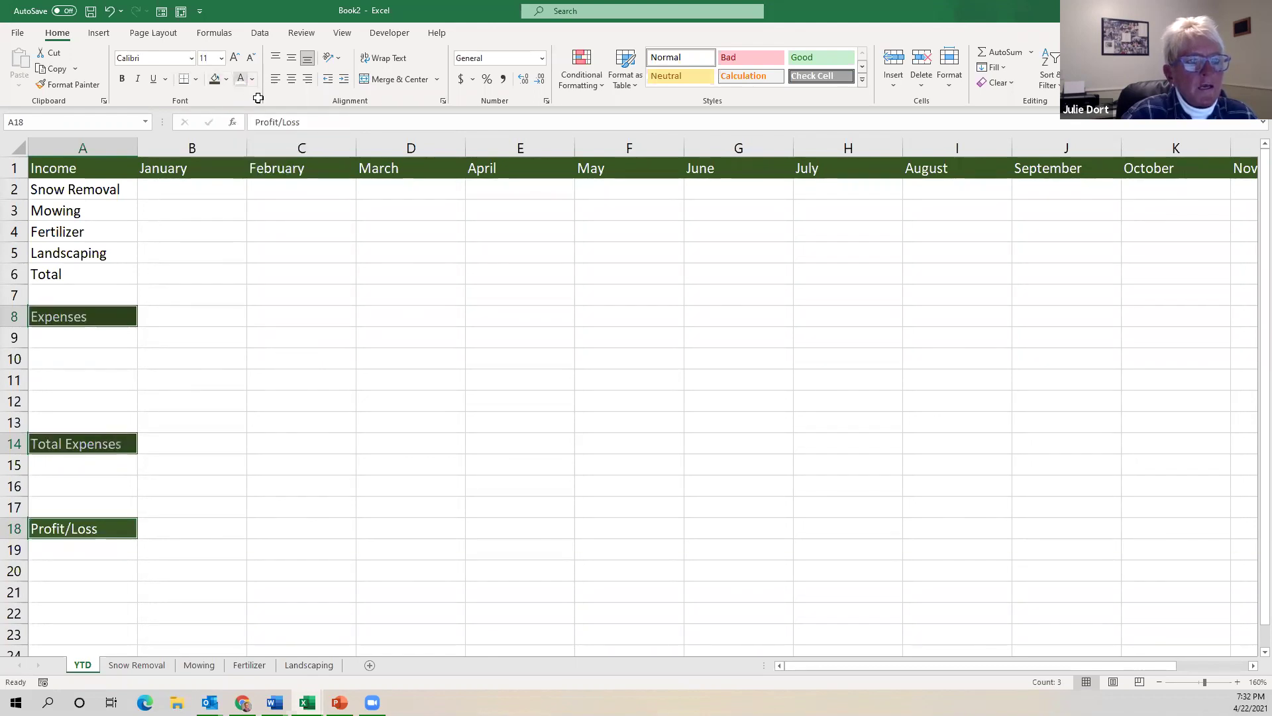
click(277, 331)
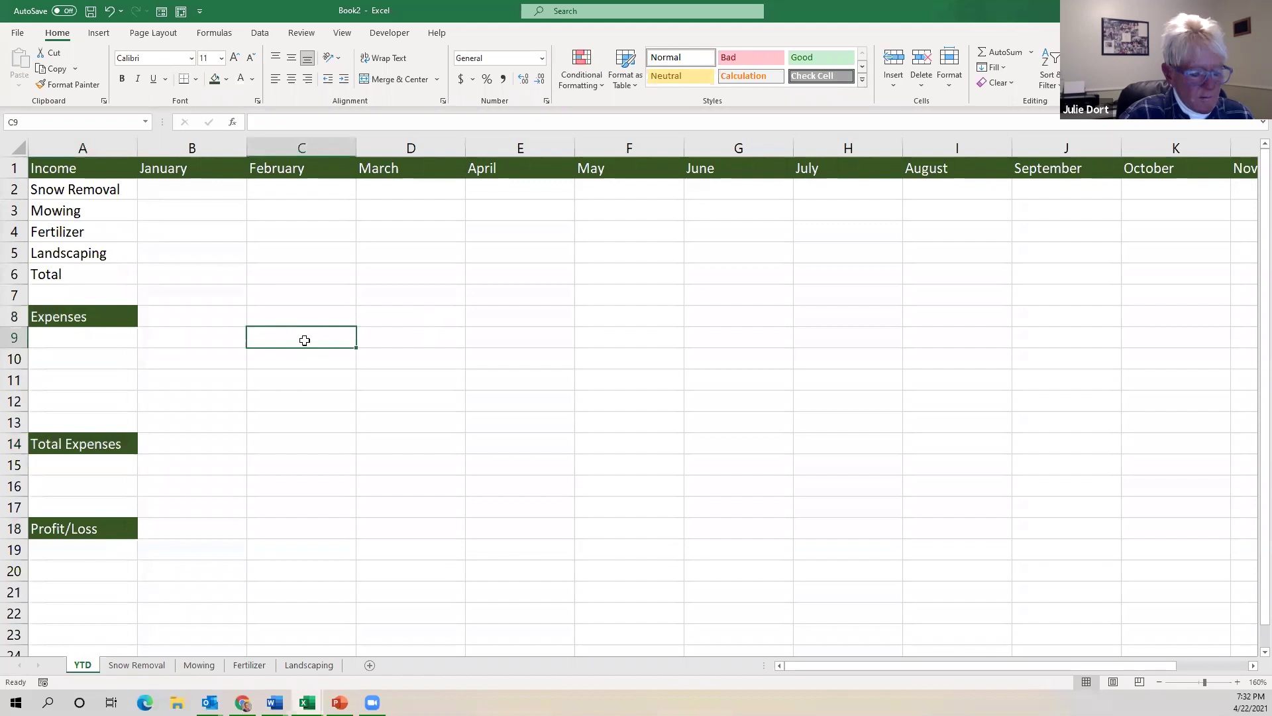
click(108, 12)
click(108, 12)
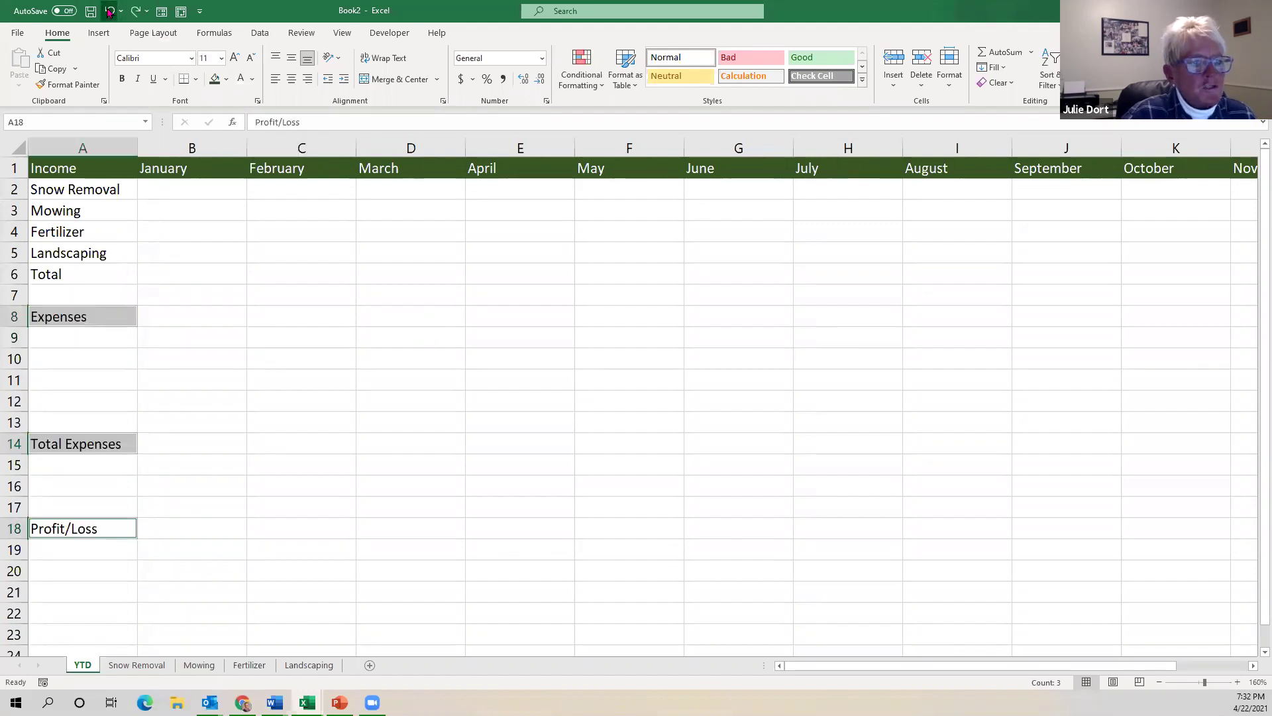
click(285, 282)
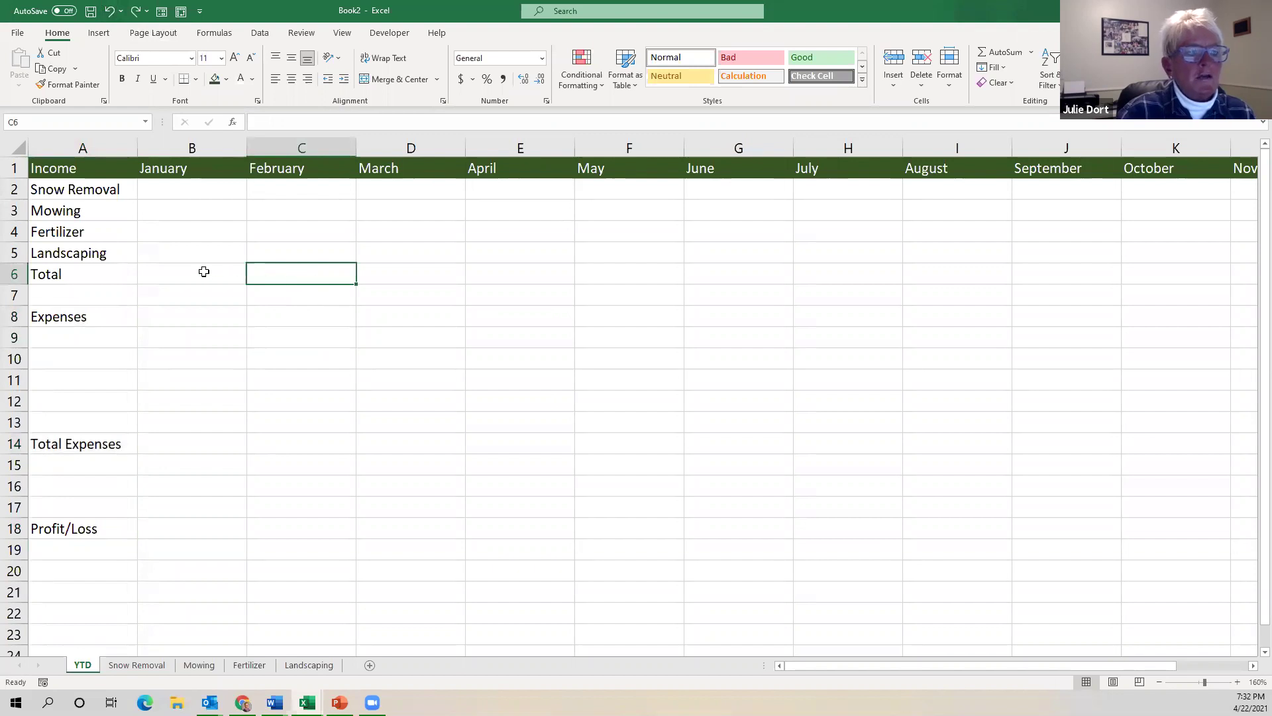
Use Format Painter to copy A1's dark green, white-text style to A8, A14 and A18.
click(98, 168)
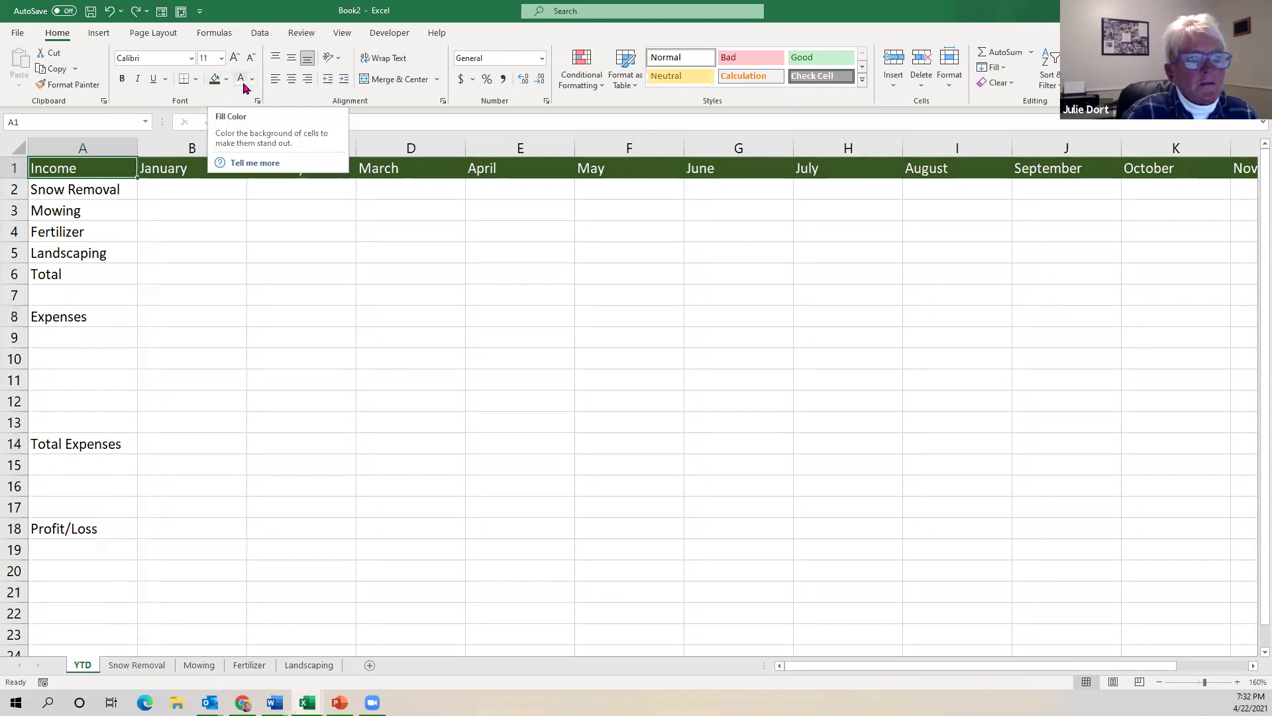
click(92, 88)
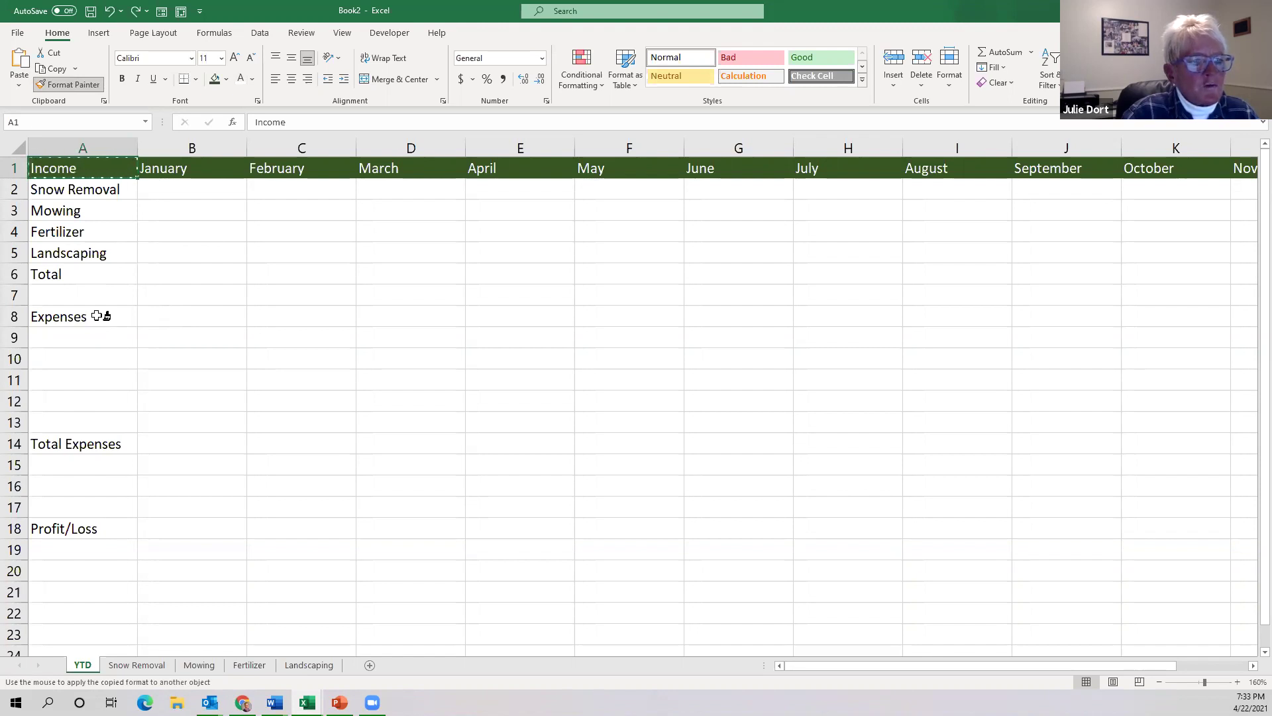
click(97, 316)
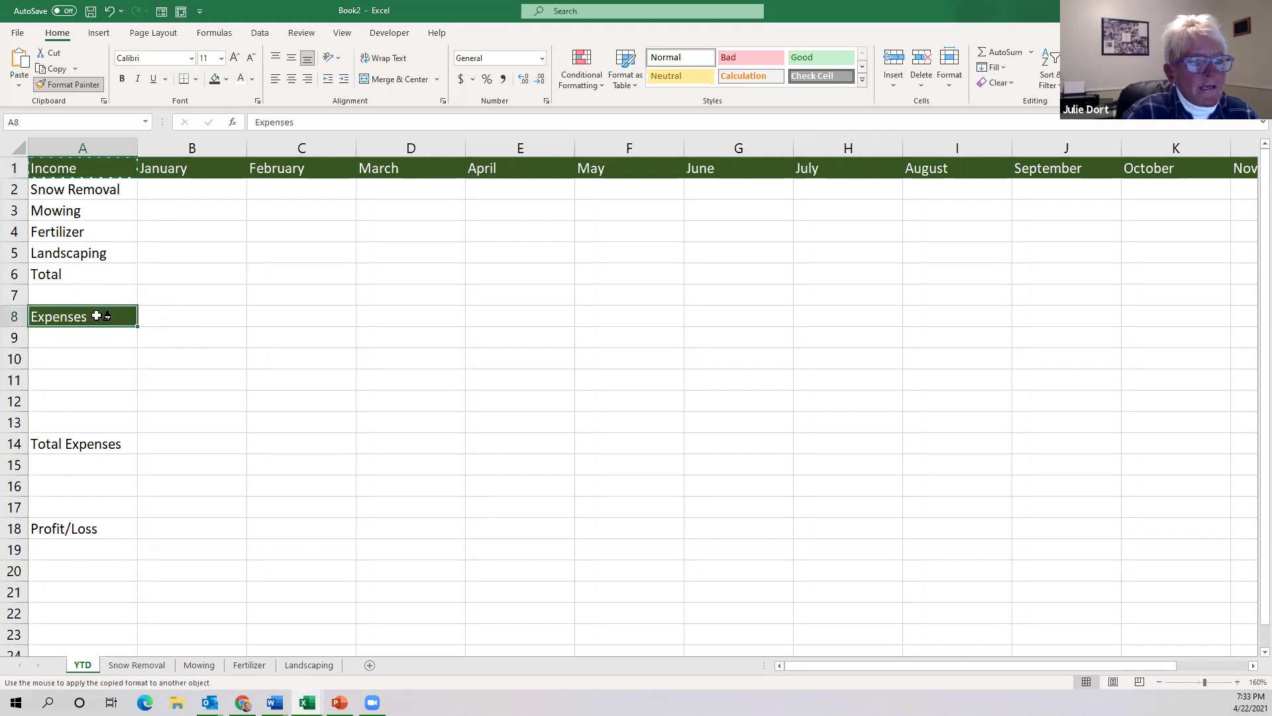
click(100, 445)
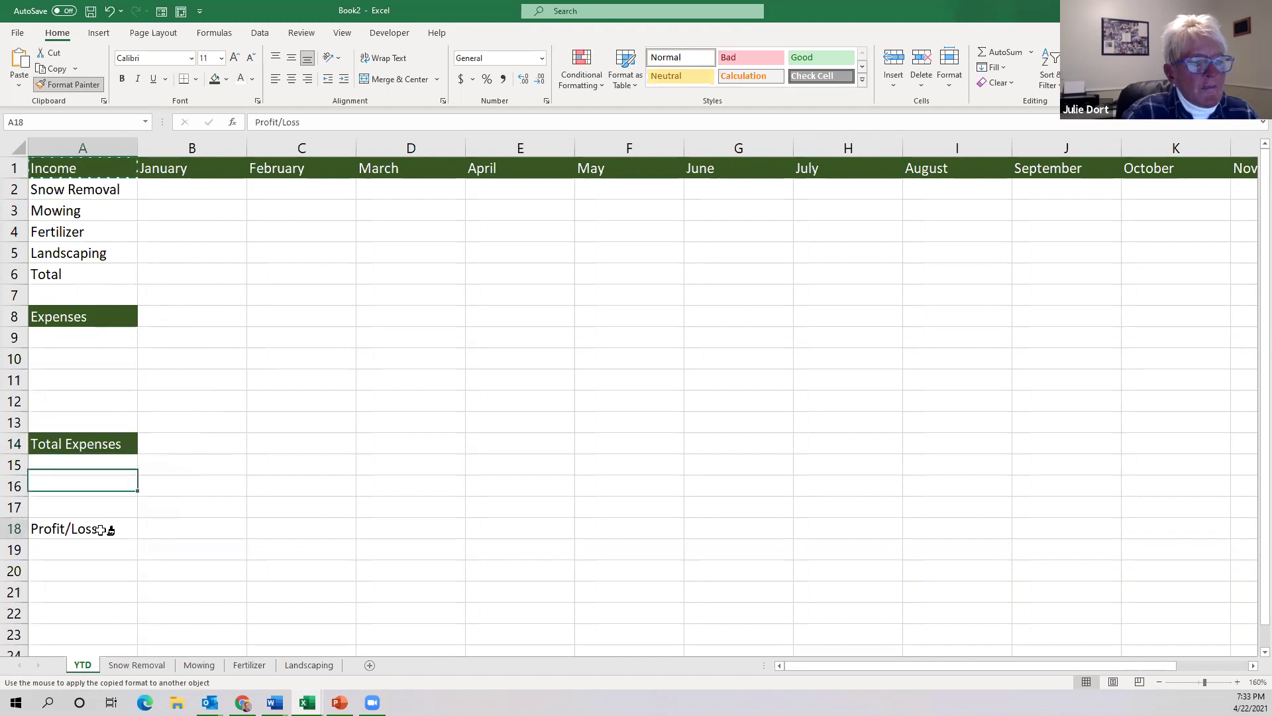
click(104, 528)
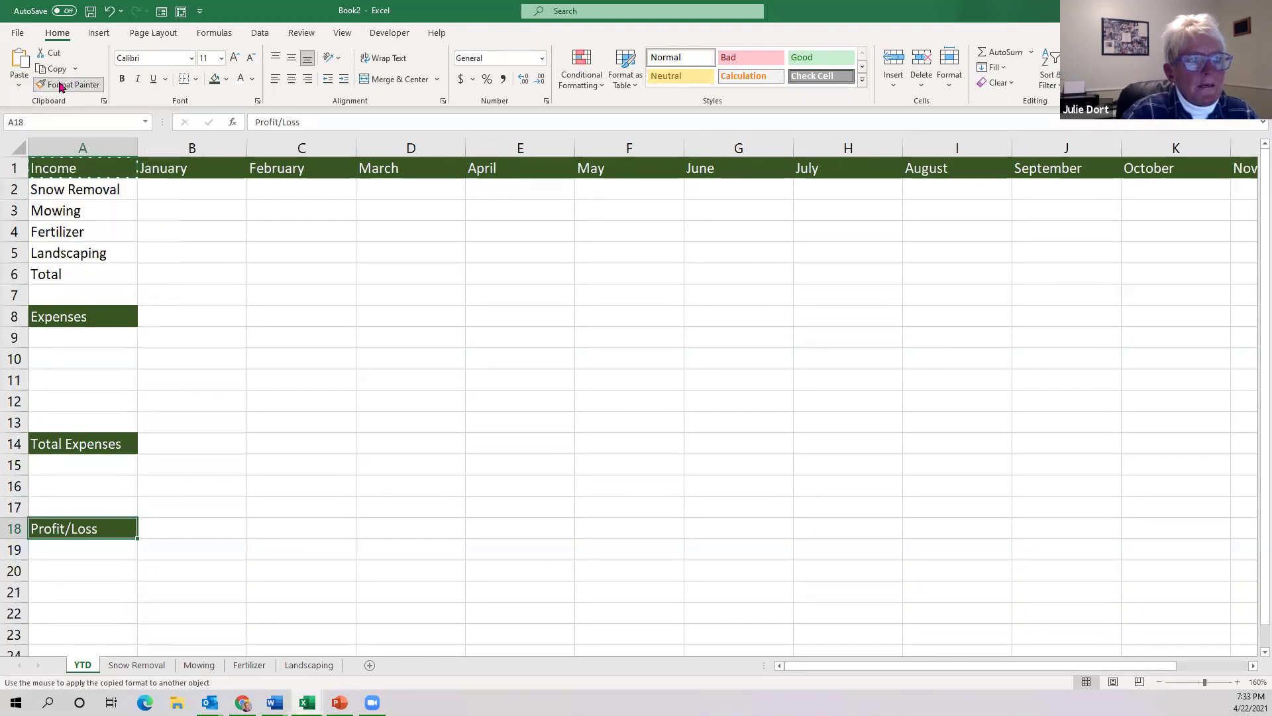
key(Escape)
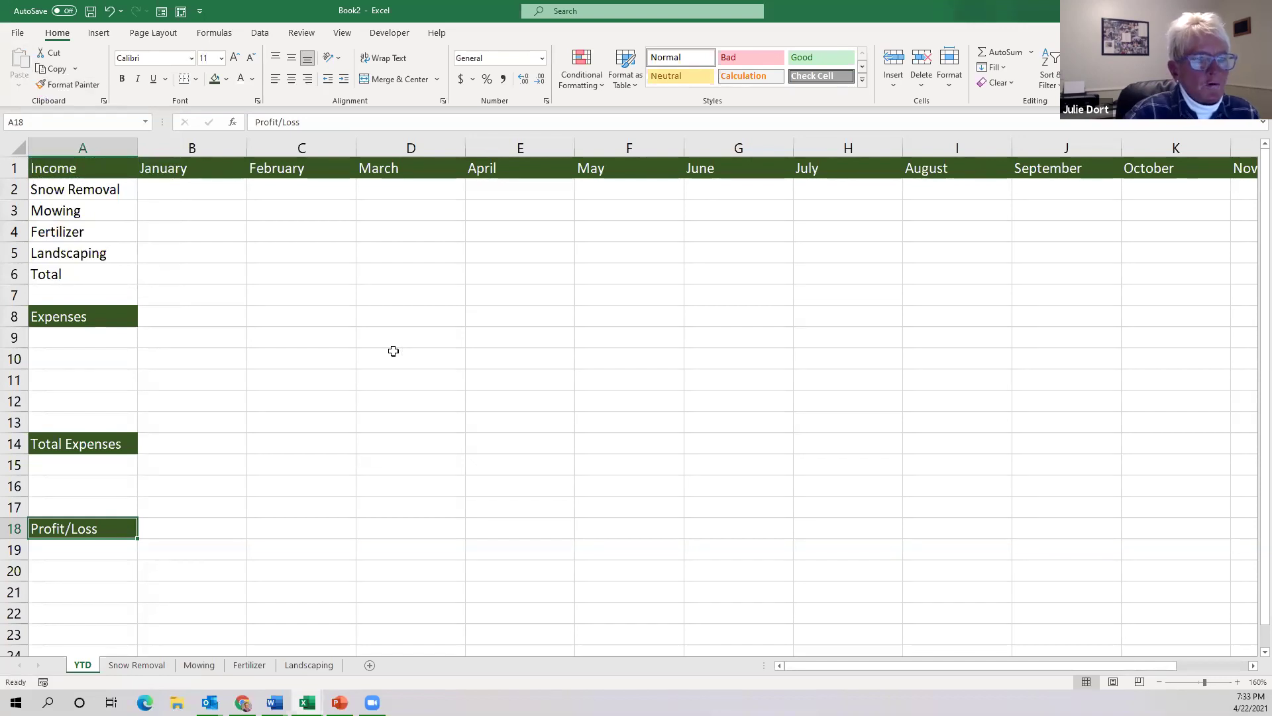
Apply the Total cell style to the monthly cells of row 6.
click(182, 275)
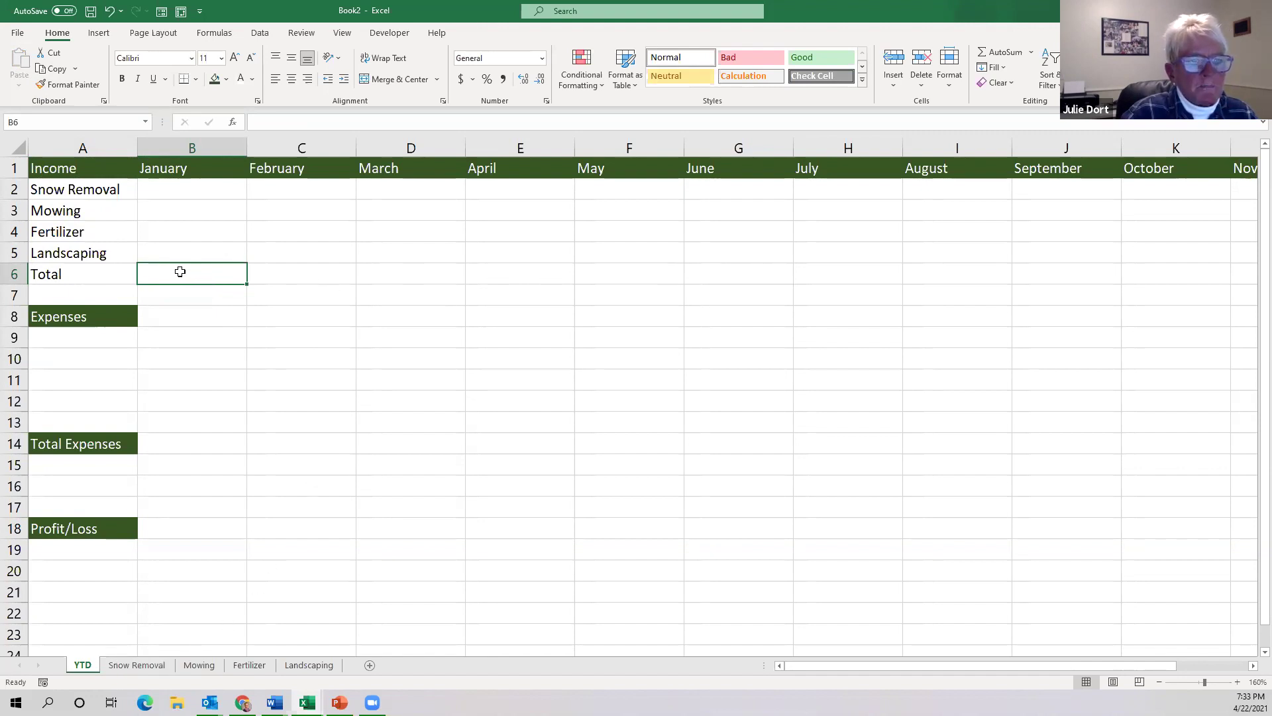
drag(169, 269, 1190, 275)
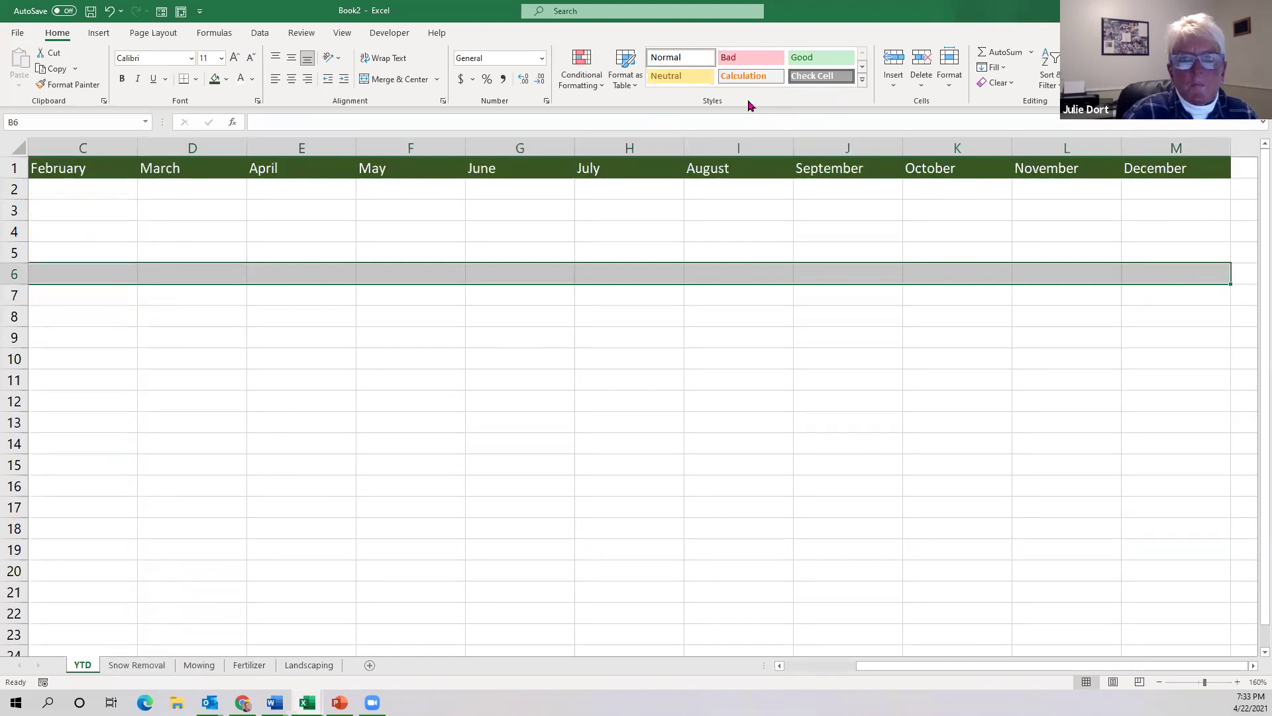
click(863, 83)
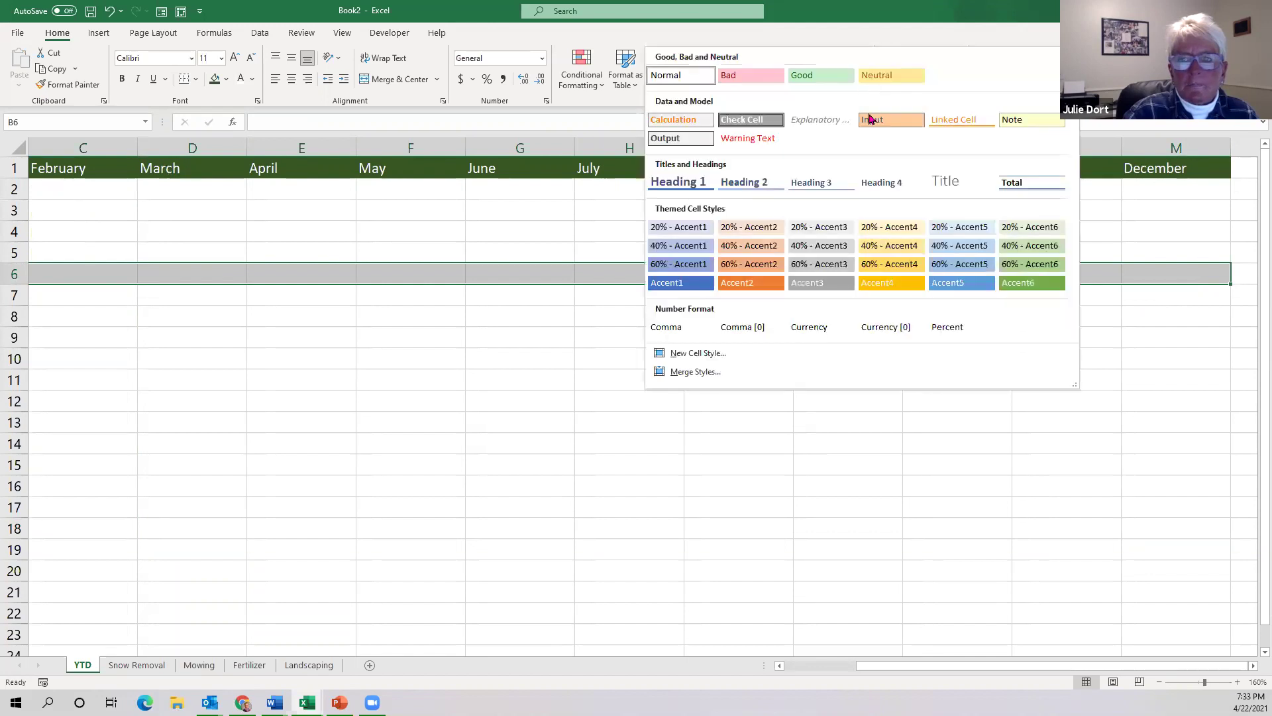
click(1032, 183)
scroll(738, 483, left, 2)
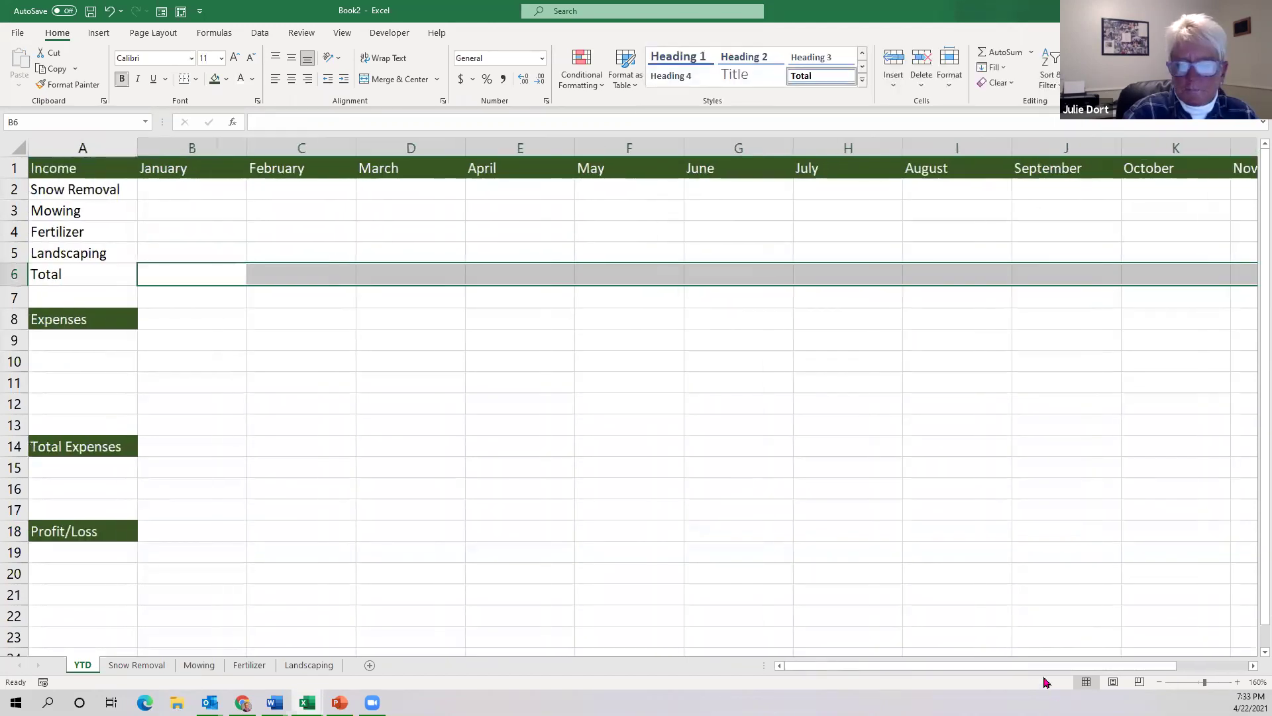
click(216, 281)
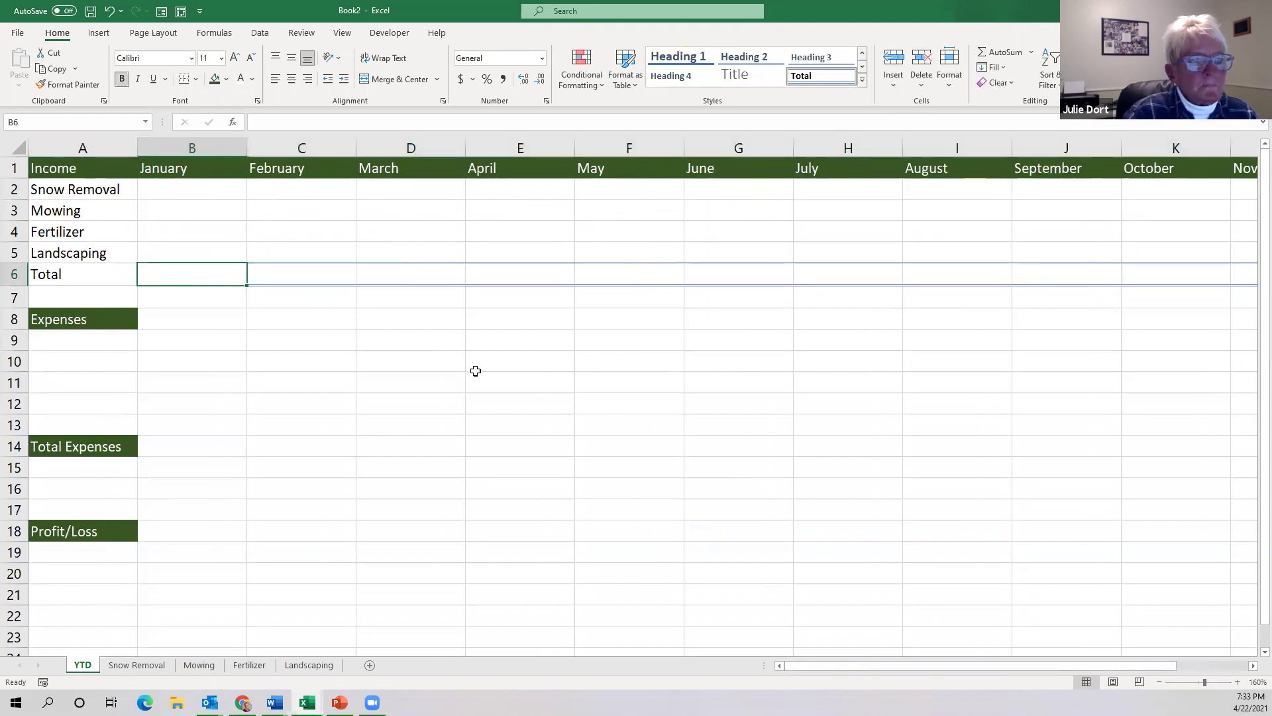
click(256, 341)
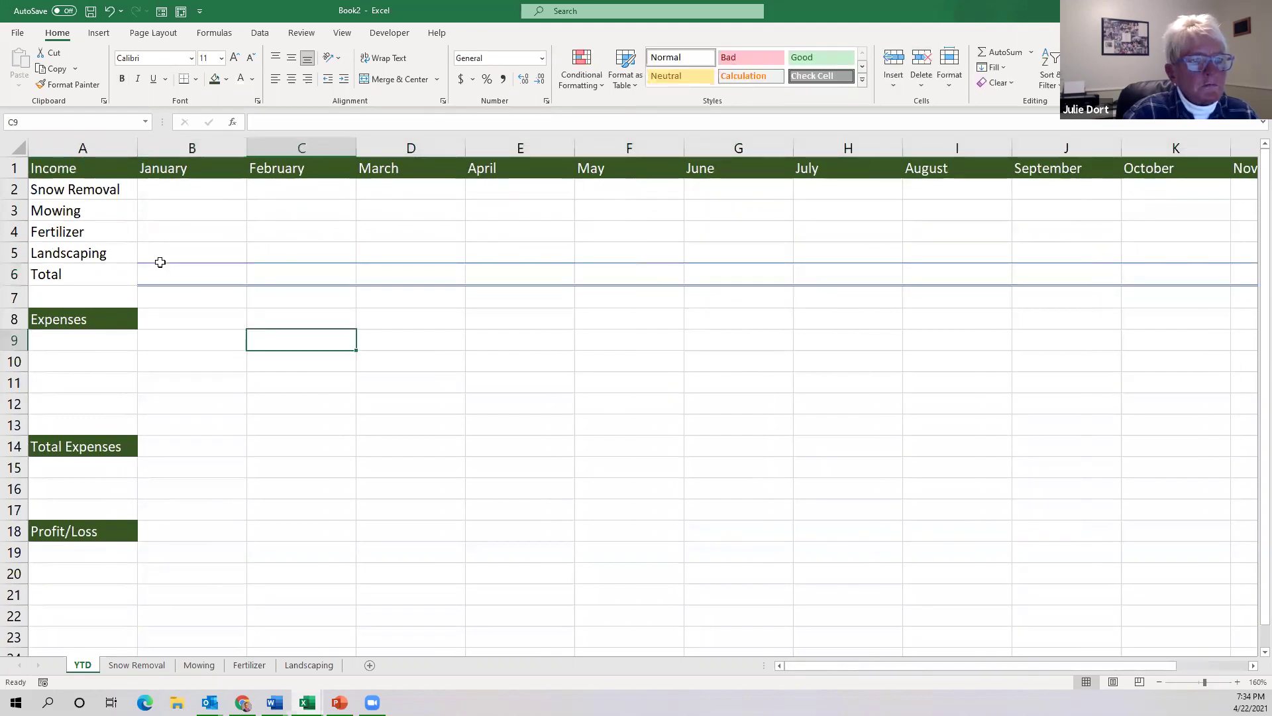
Enter =SUM(B2:B5) in B6 to total January's four income rows.
click(175, 275)
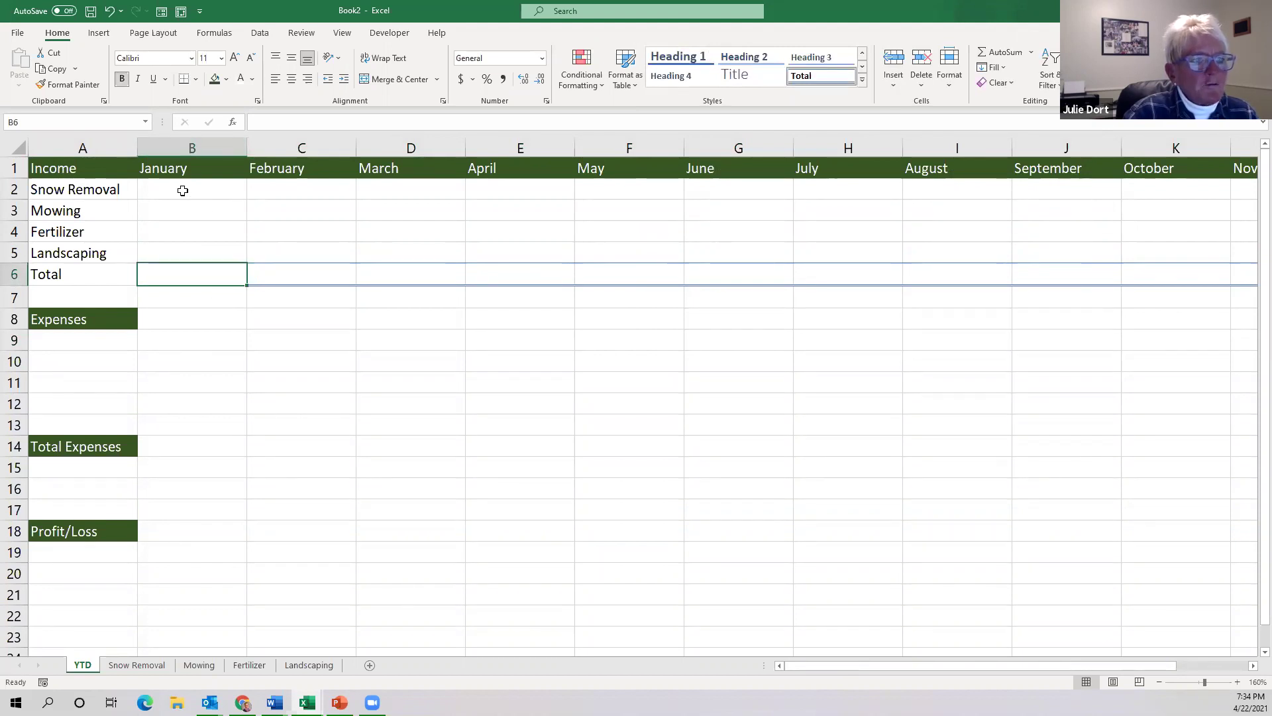
click(183, 190)
click(185, 216)
click(184, 232)
click(179, 251)
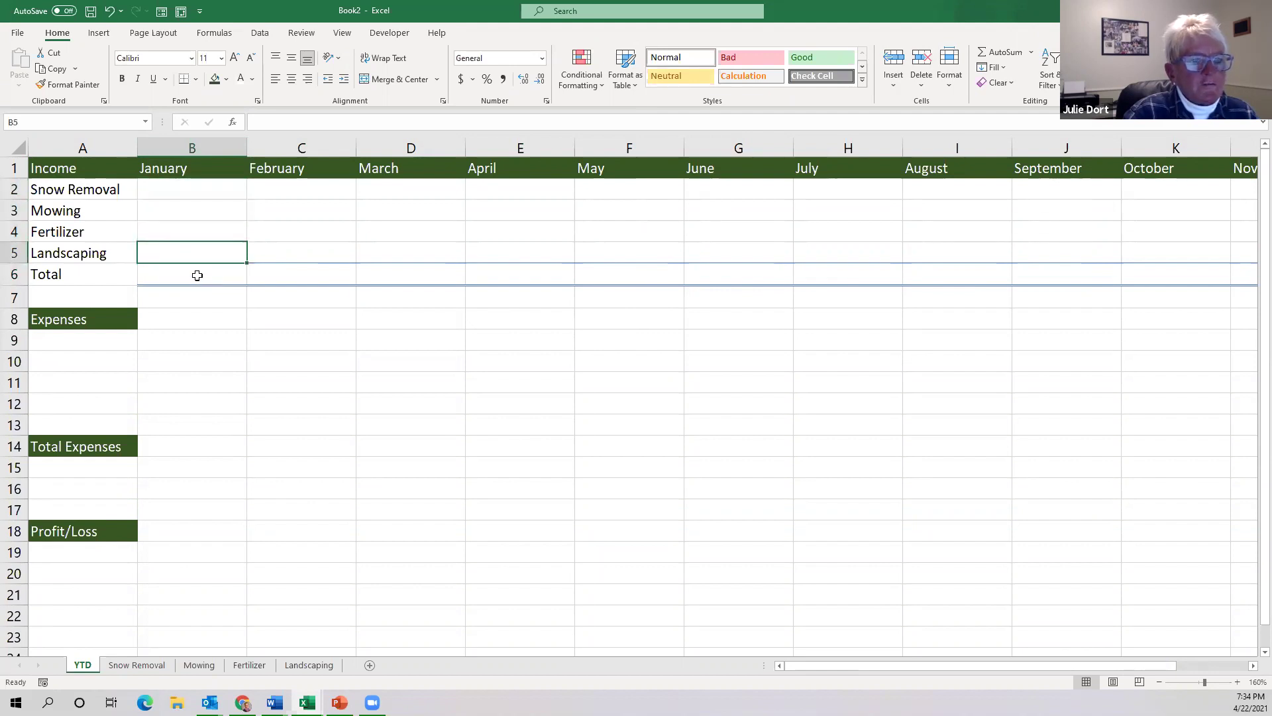
click(197, 274)
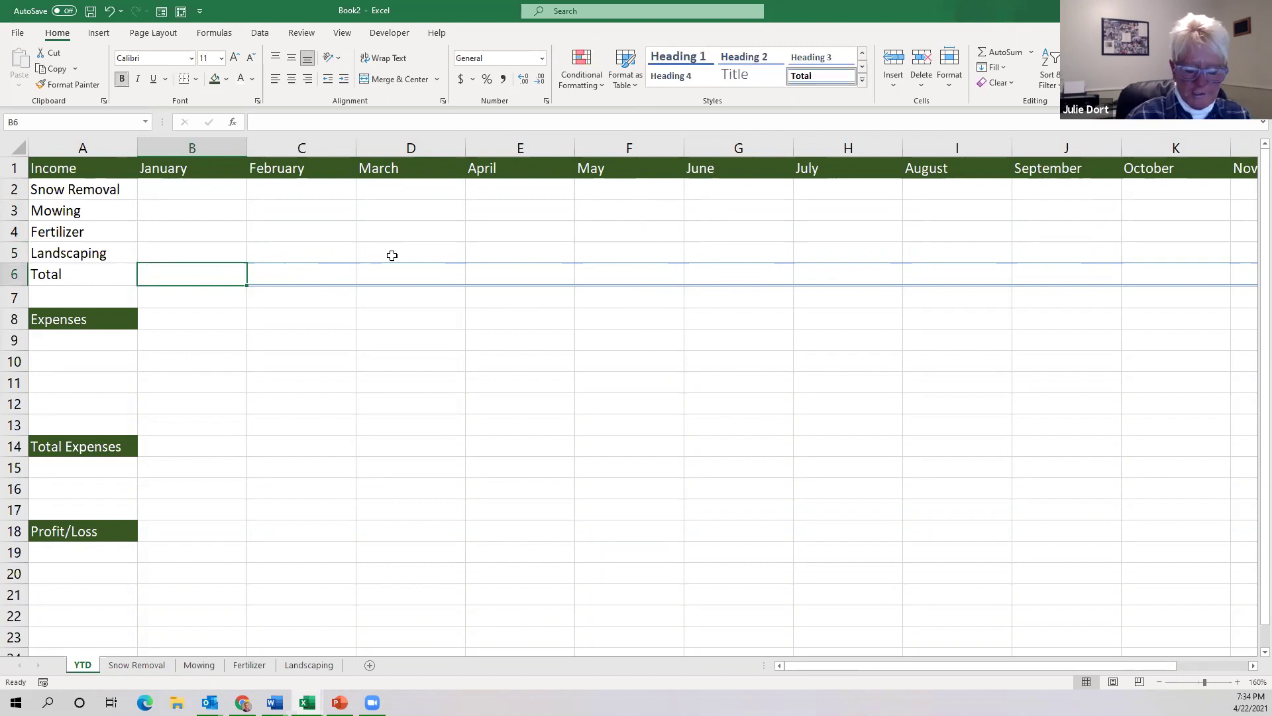
text(=)
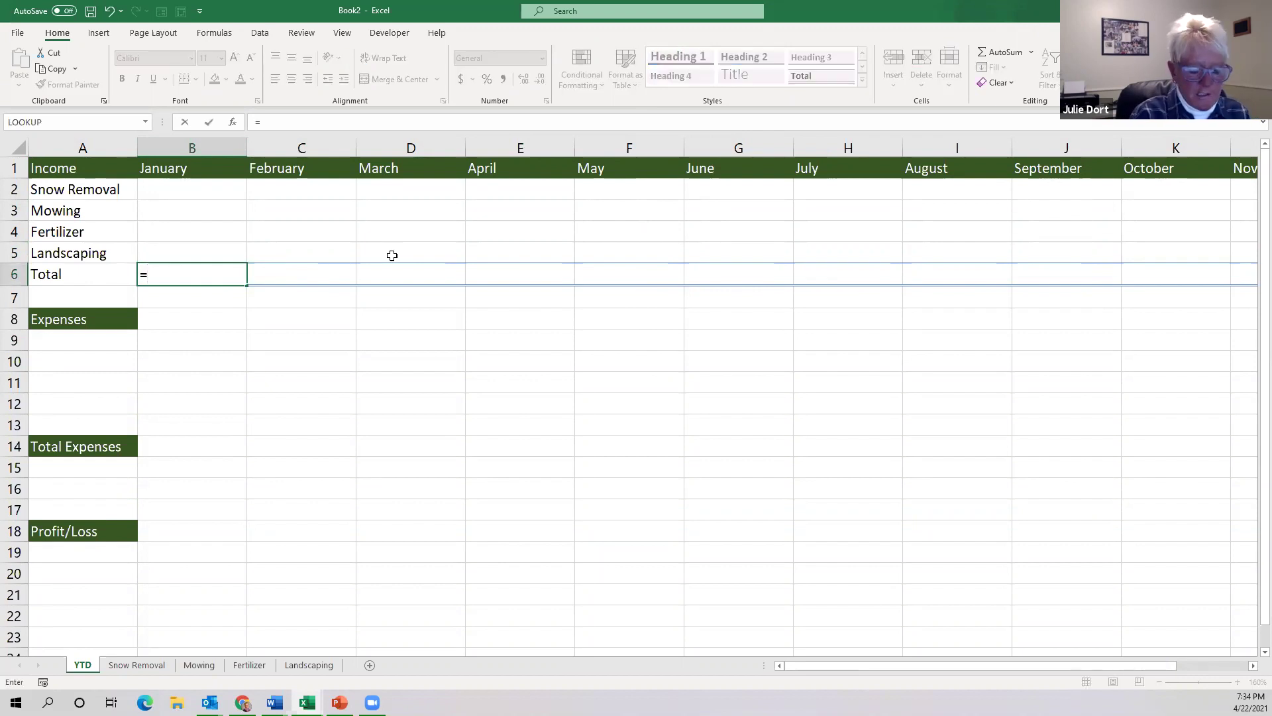
text(s)
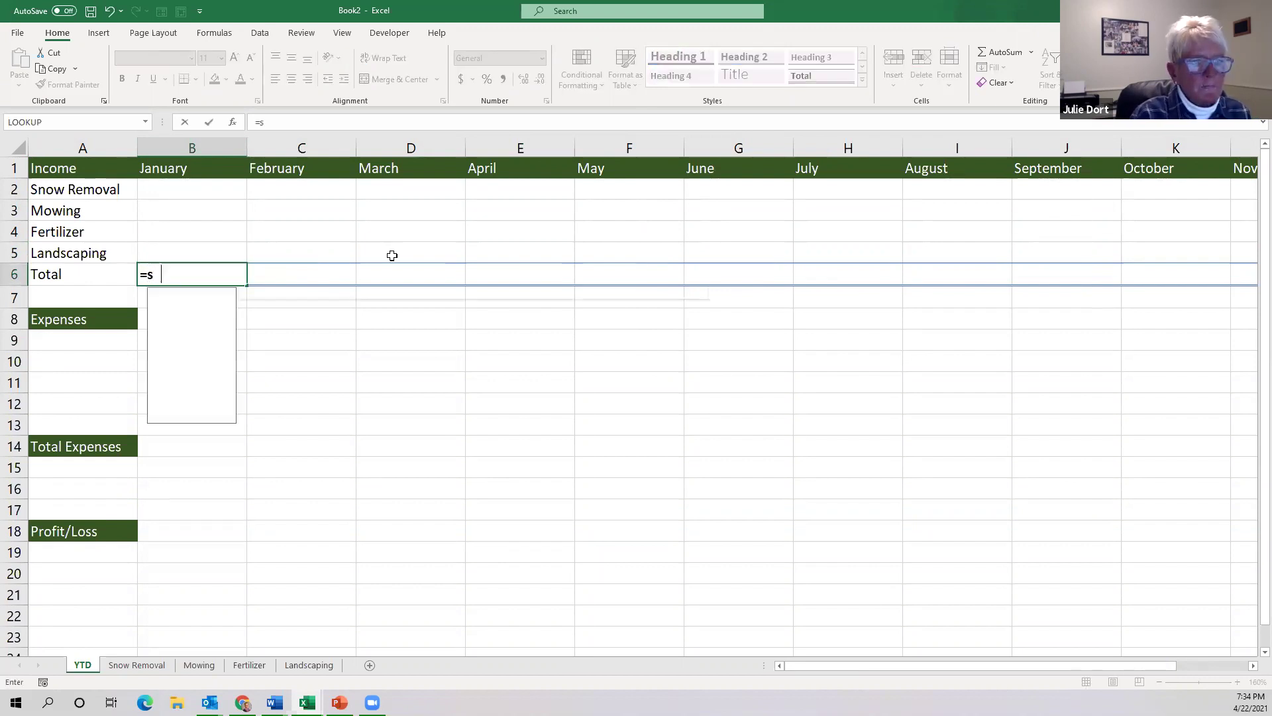
text(um)
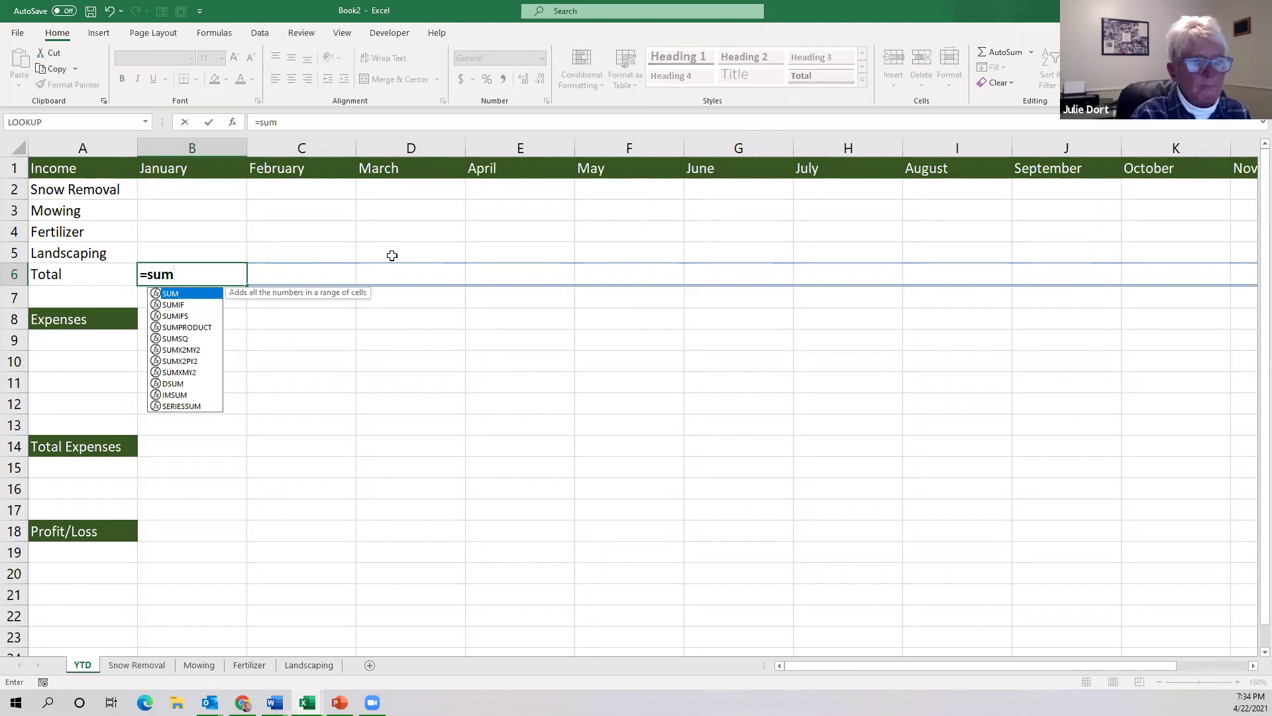
text(()
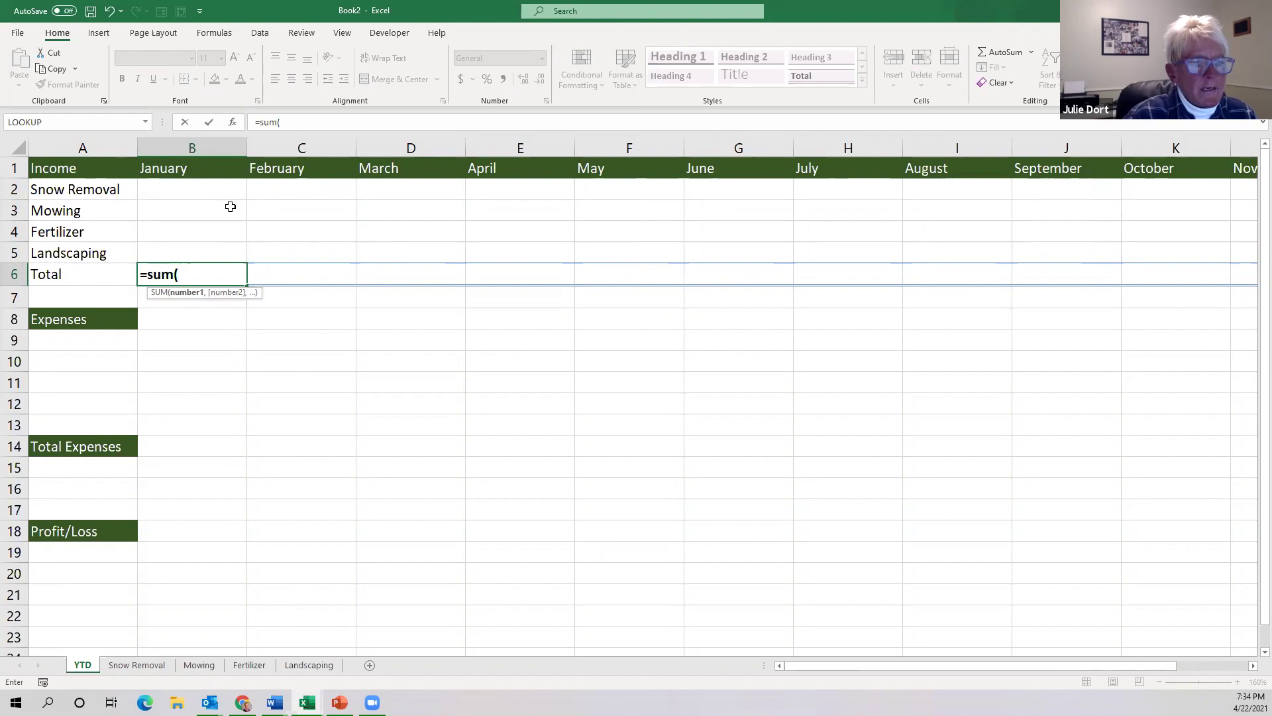
text(b)
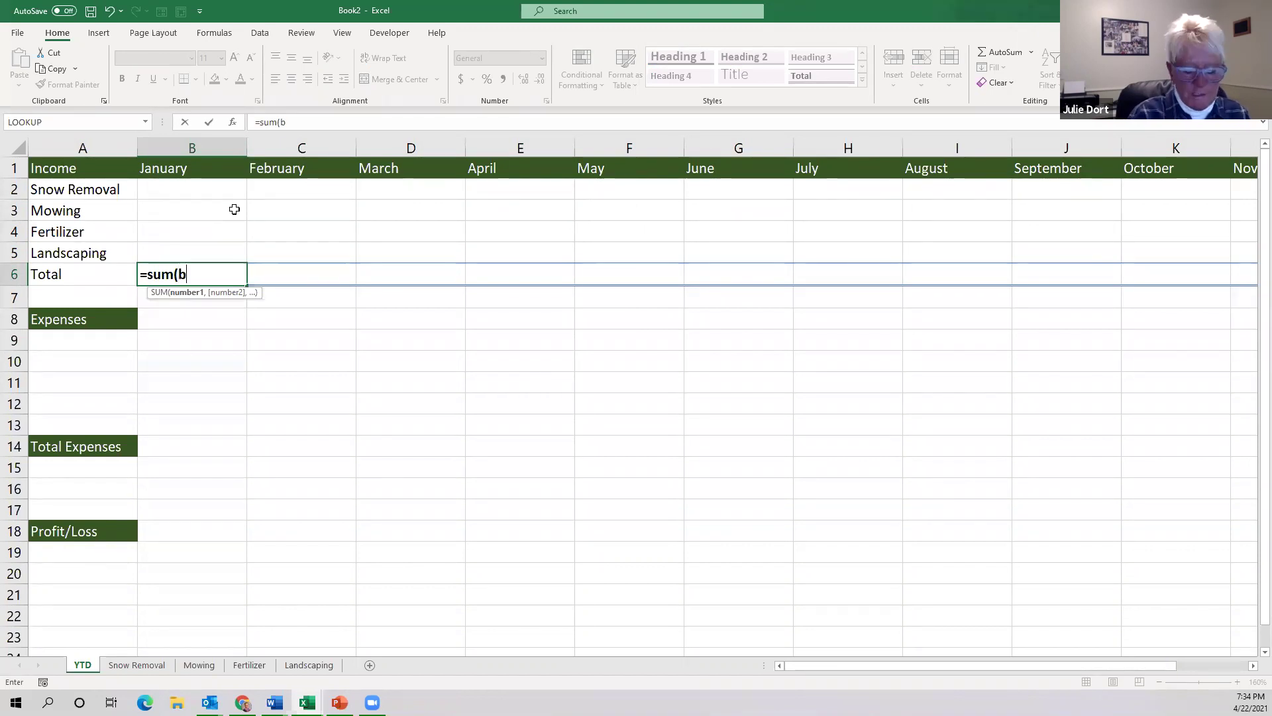
text(2:)
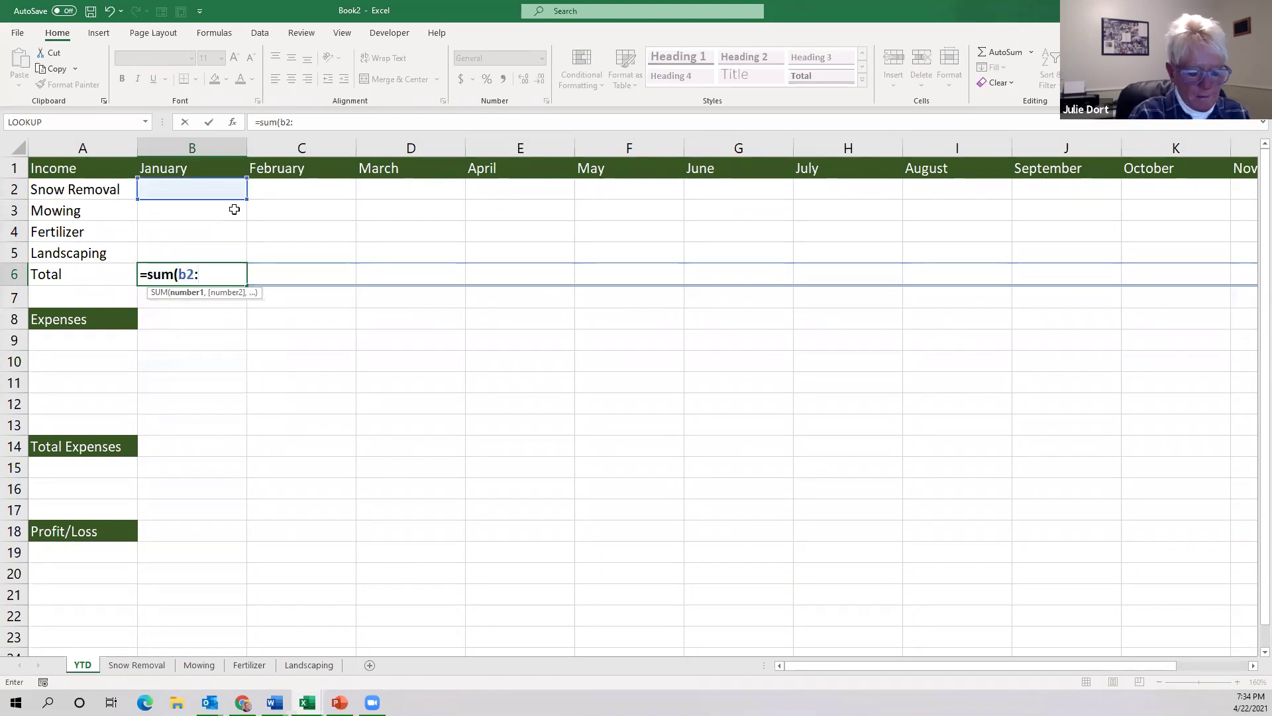
text(b5)
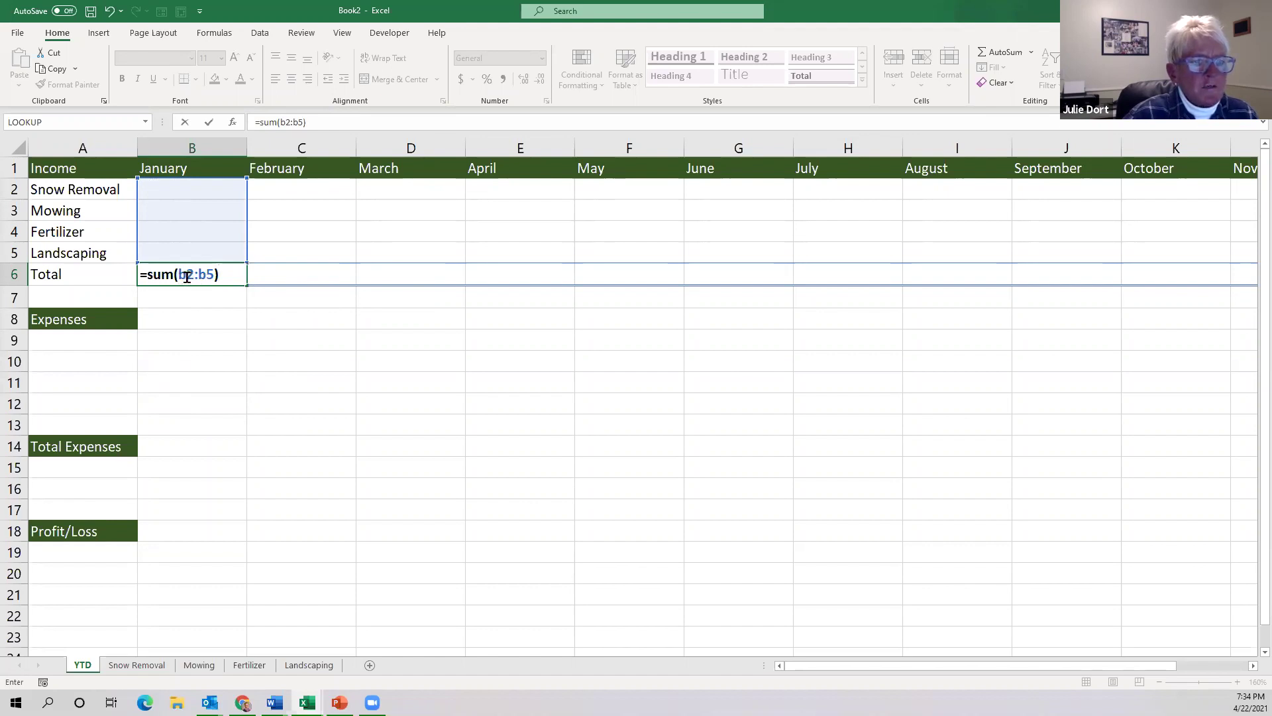
click(187, 277)
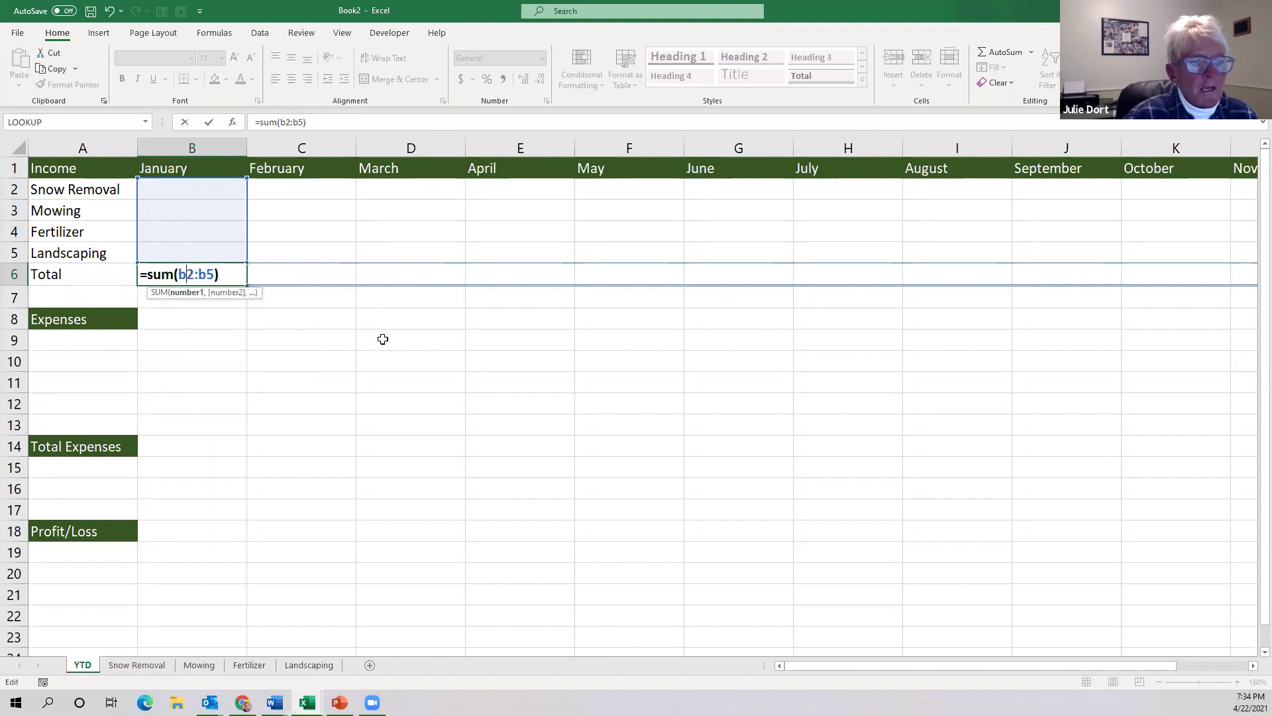
key(BackSpace)
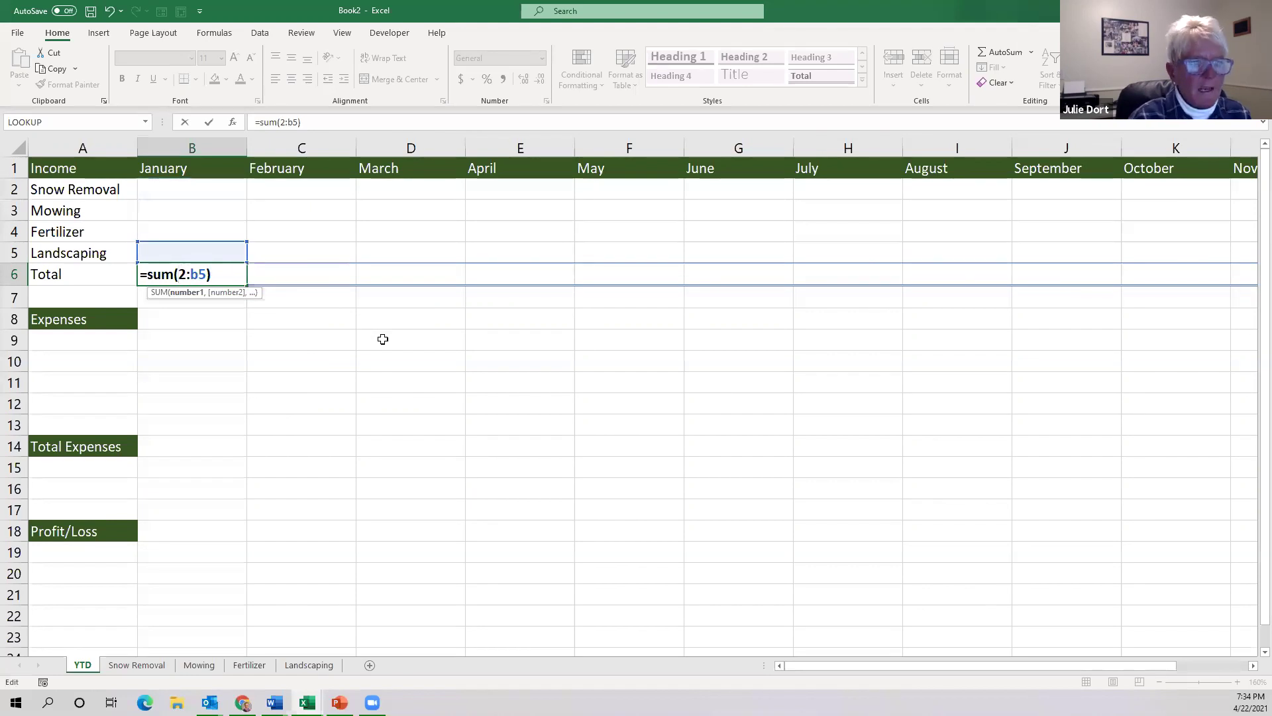
text(B)
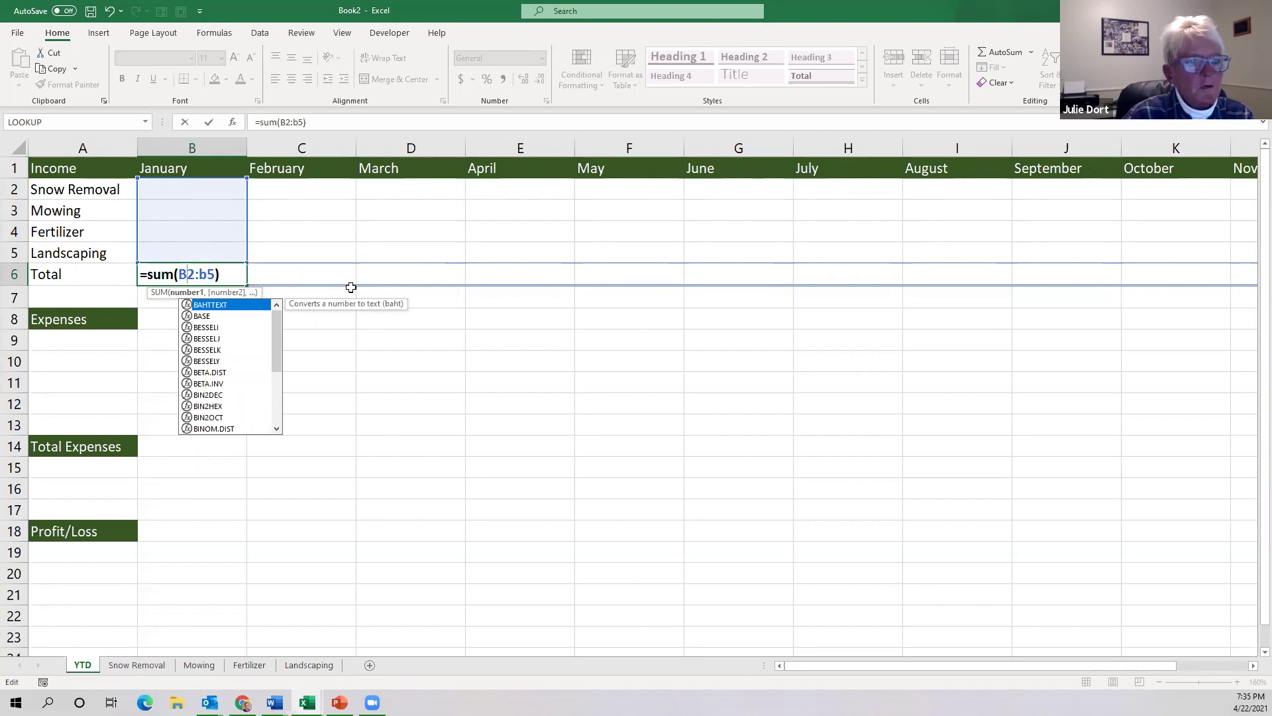
key(Return)
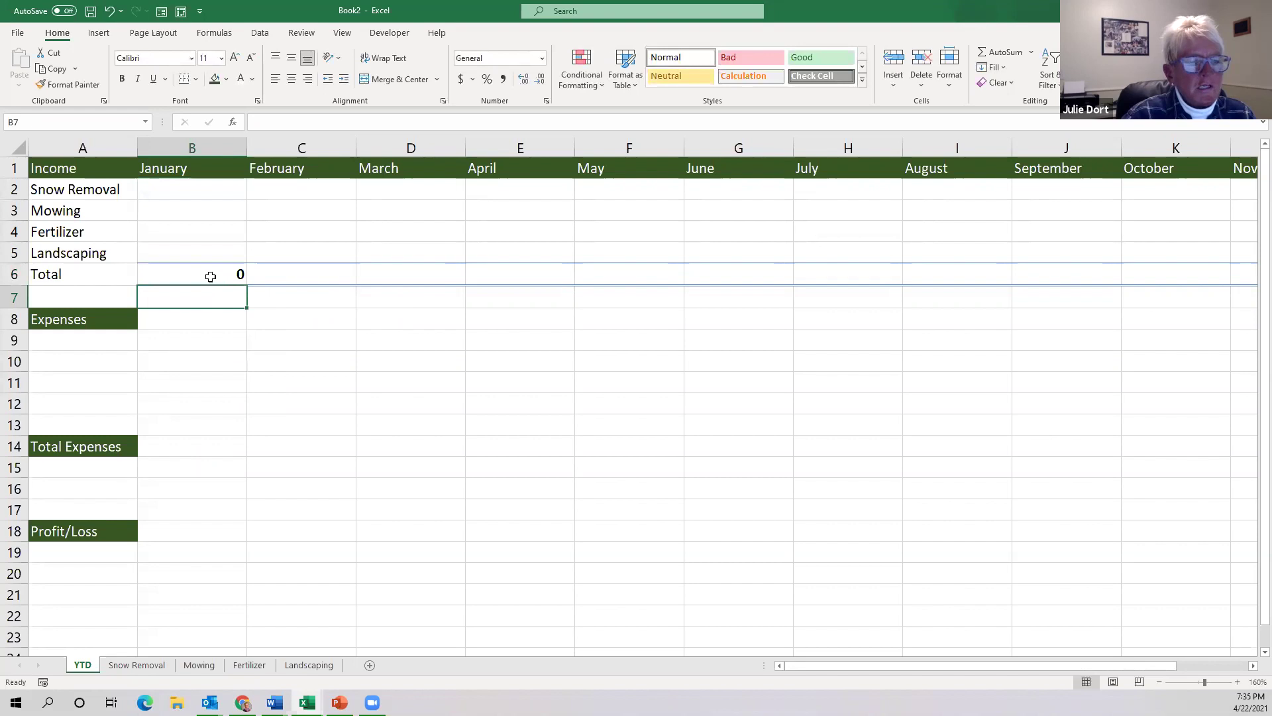
Format B6 as Accounting and fill its SUM formula across to M6.
click(208, 275)
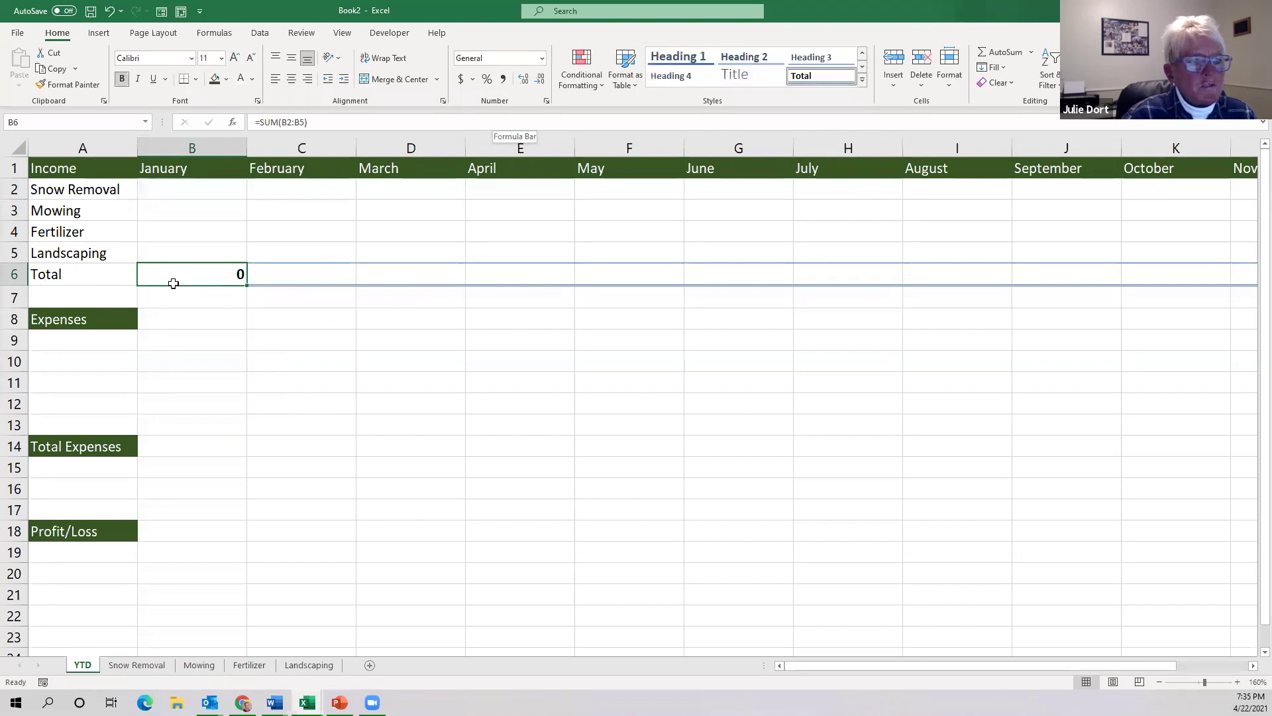
click(542, 60)
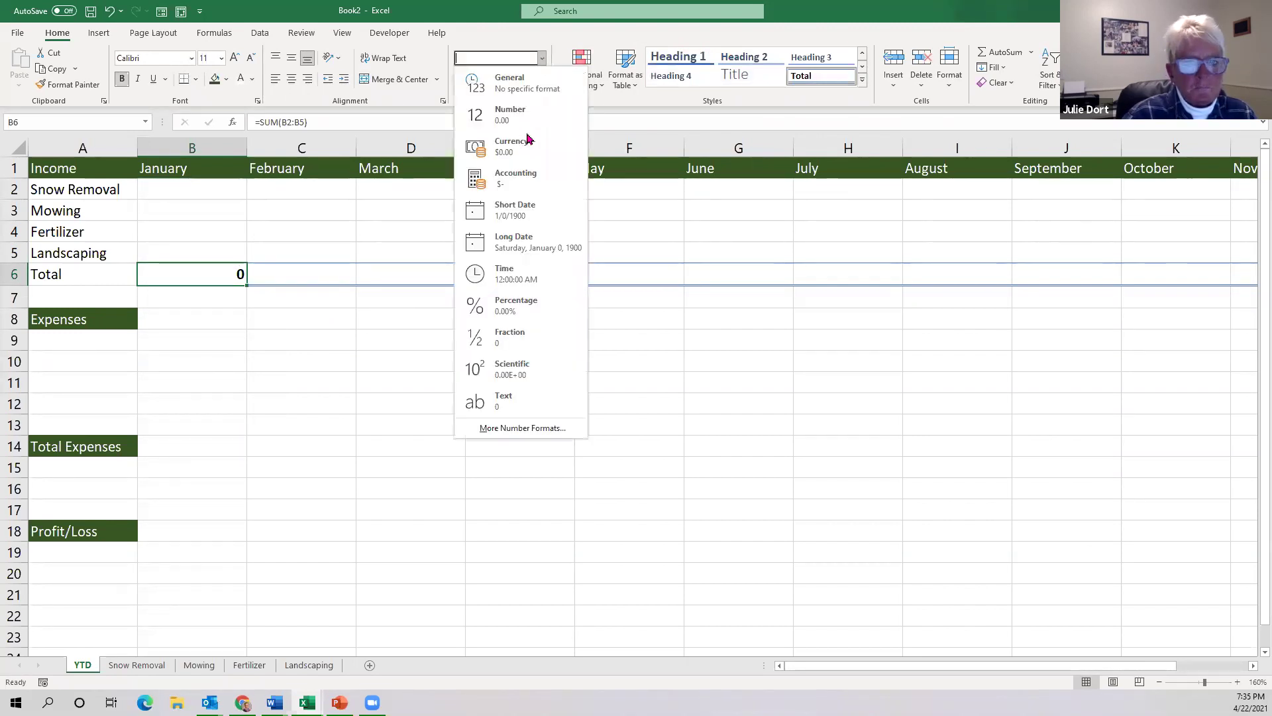
click(528, 174)
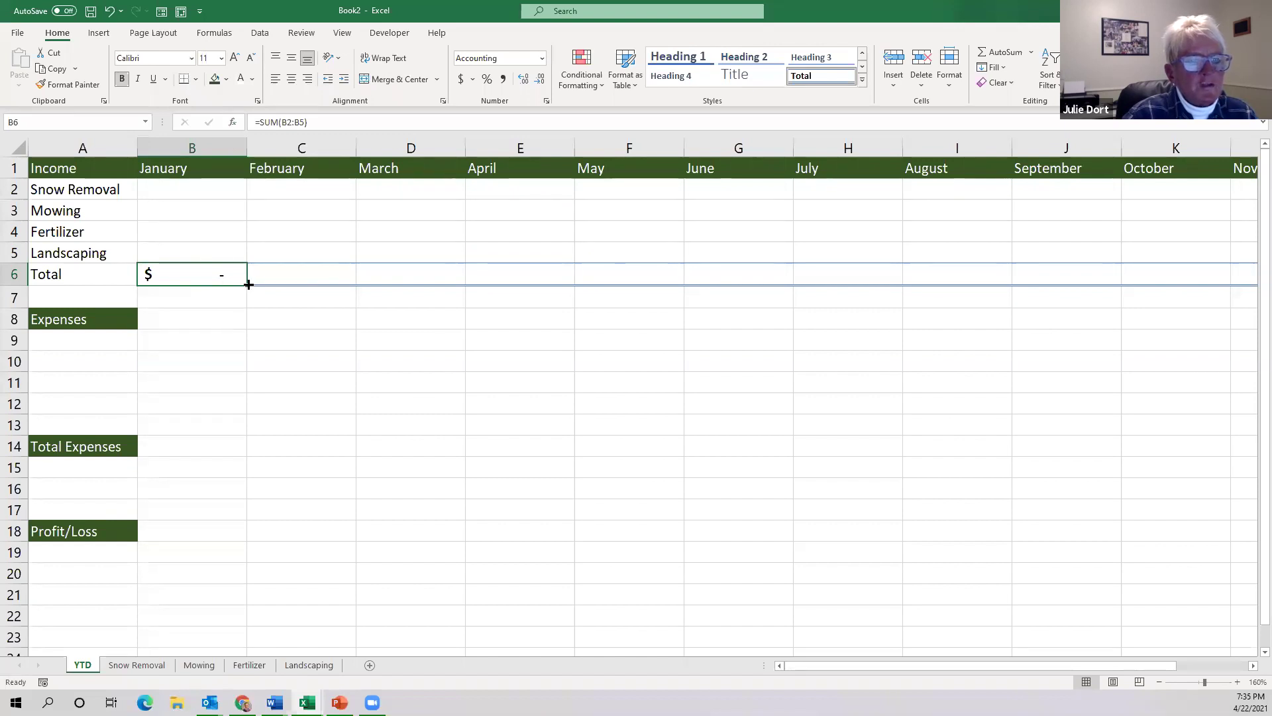
drag(246, 285, 1074, 272)
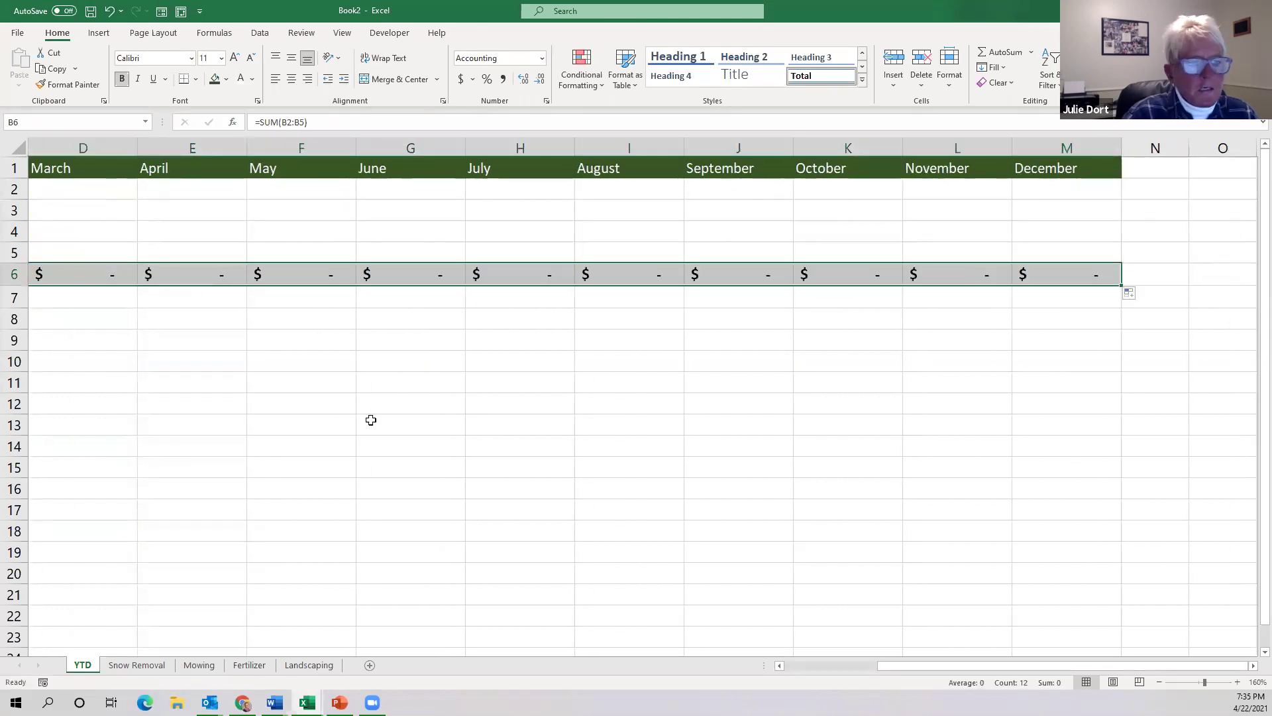
Display row 6's formulas instead of results with Ctrl+`.
click(78, 276)
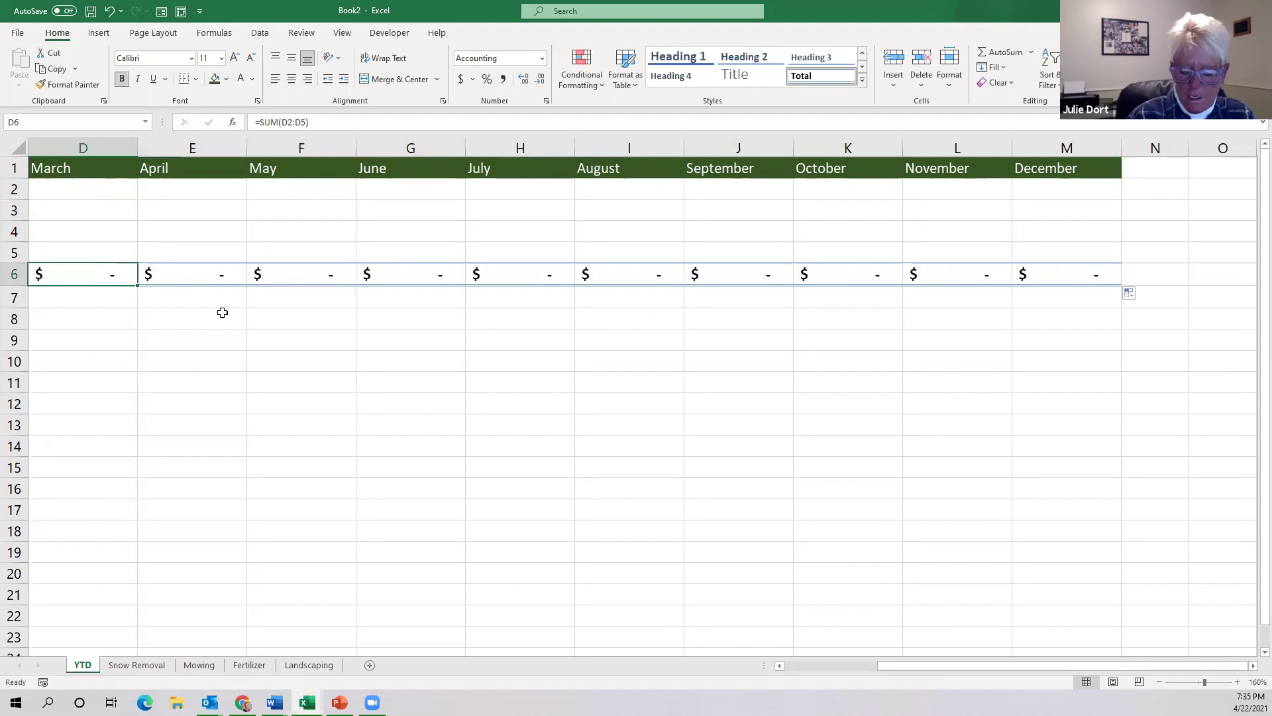
key(Left)
key(Left)
key(Left)
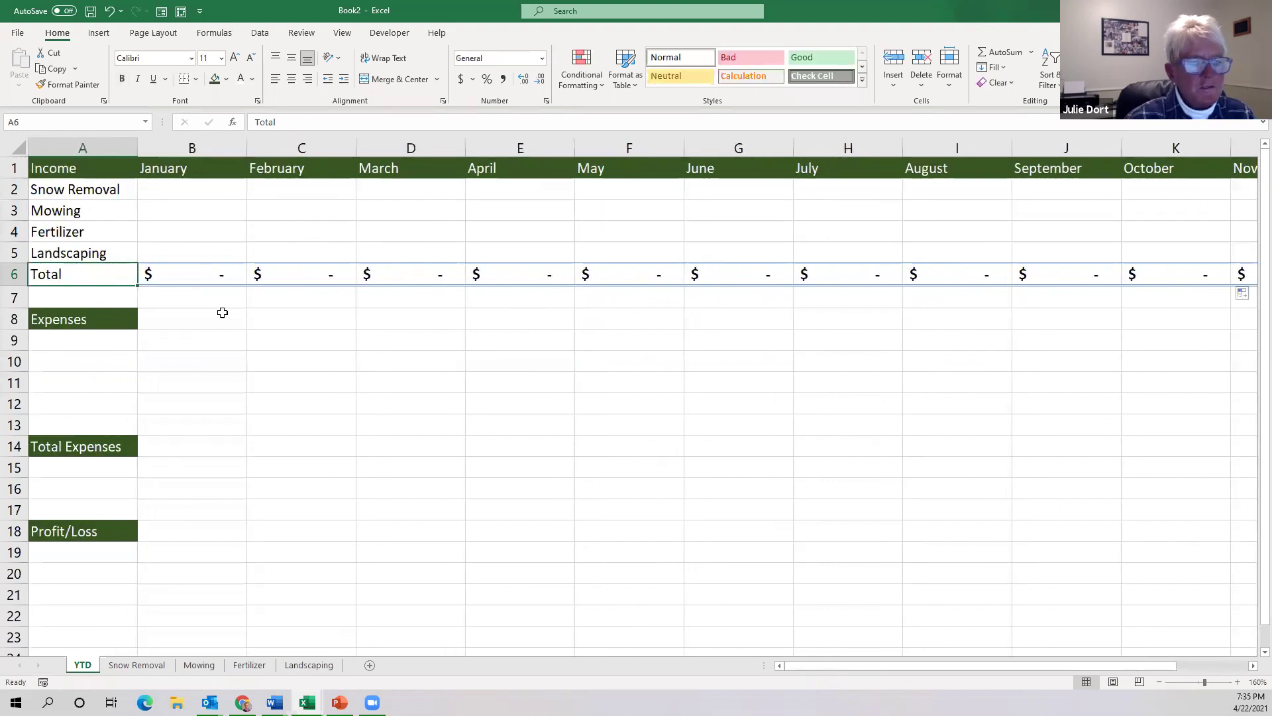
click(201, 277)
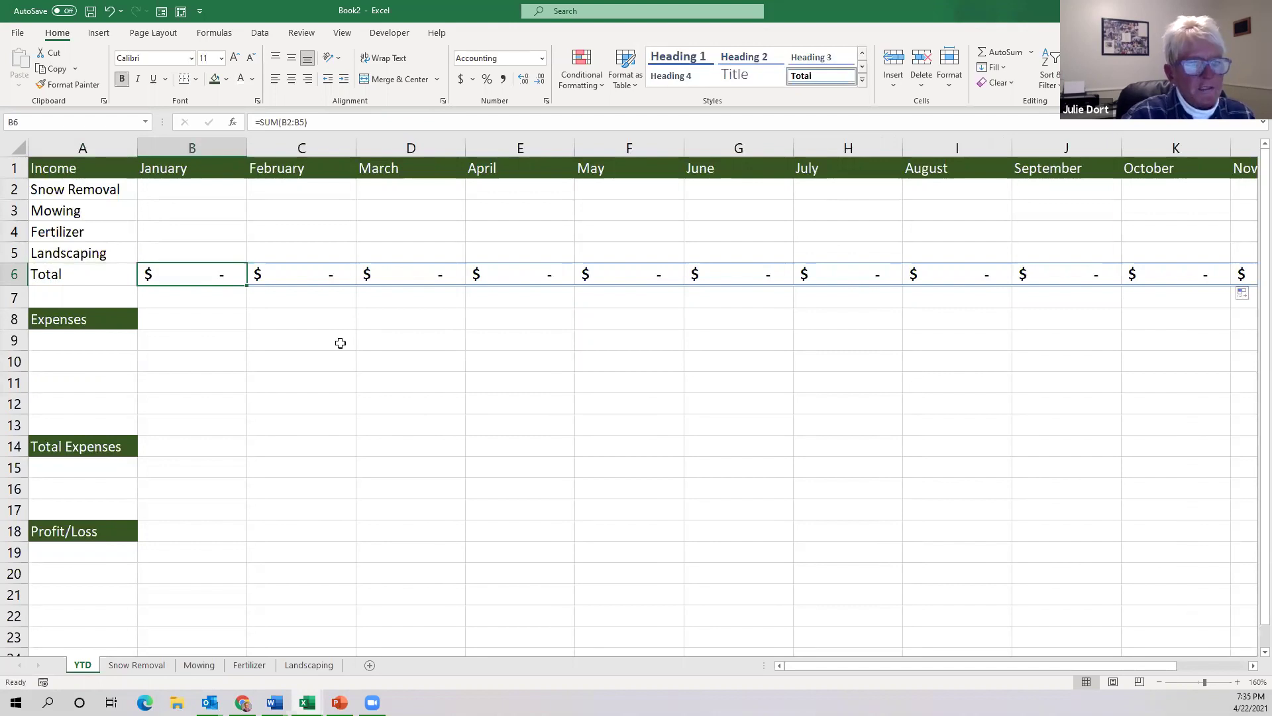
key(ctrl+grave)
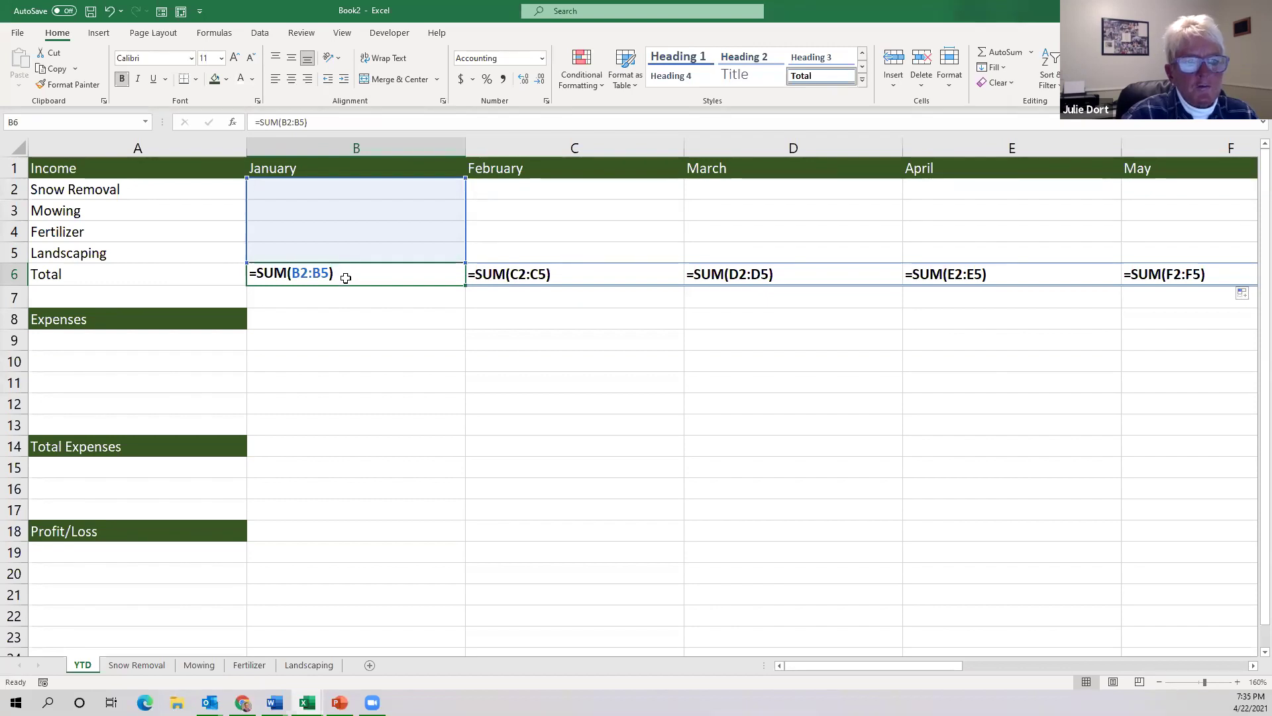
Review each month's total formula, then turn Show Formulas off with Ctrl+`.
click(521, 278)
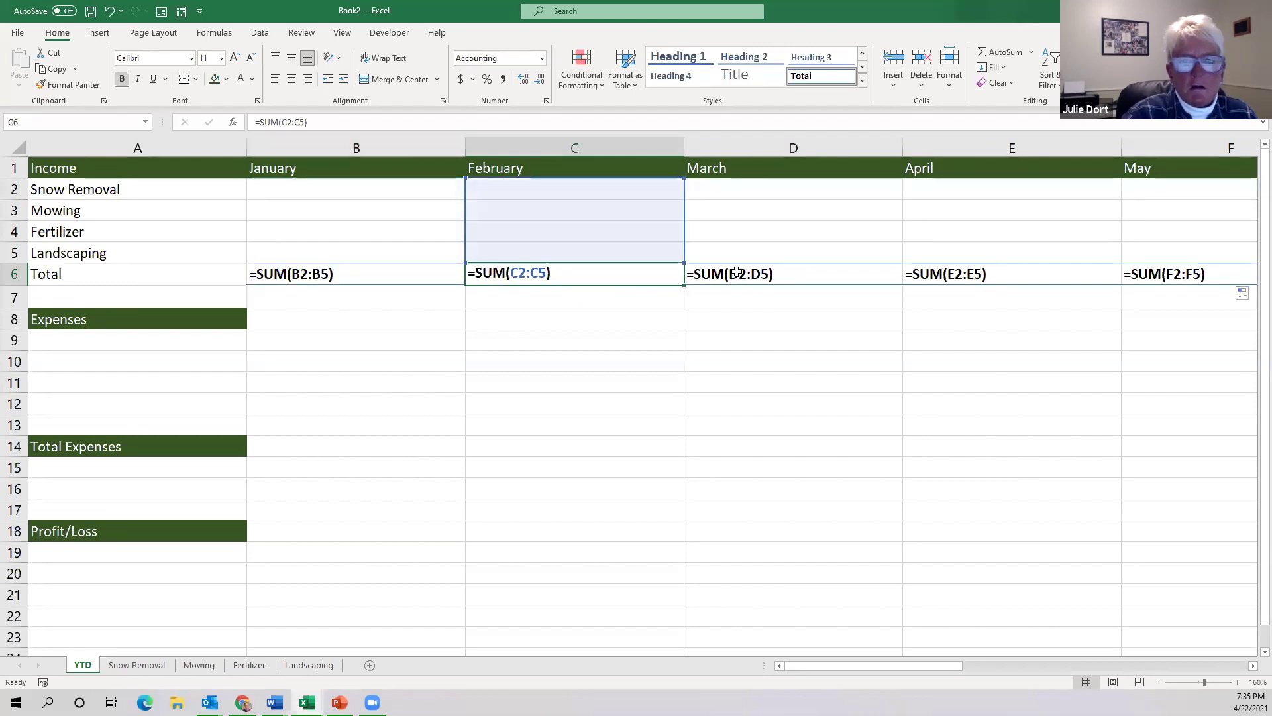
click(795, 276)
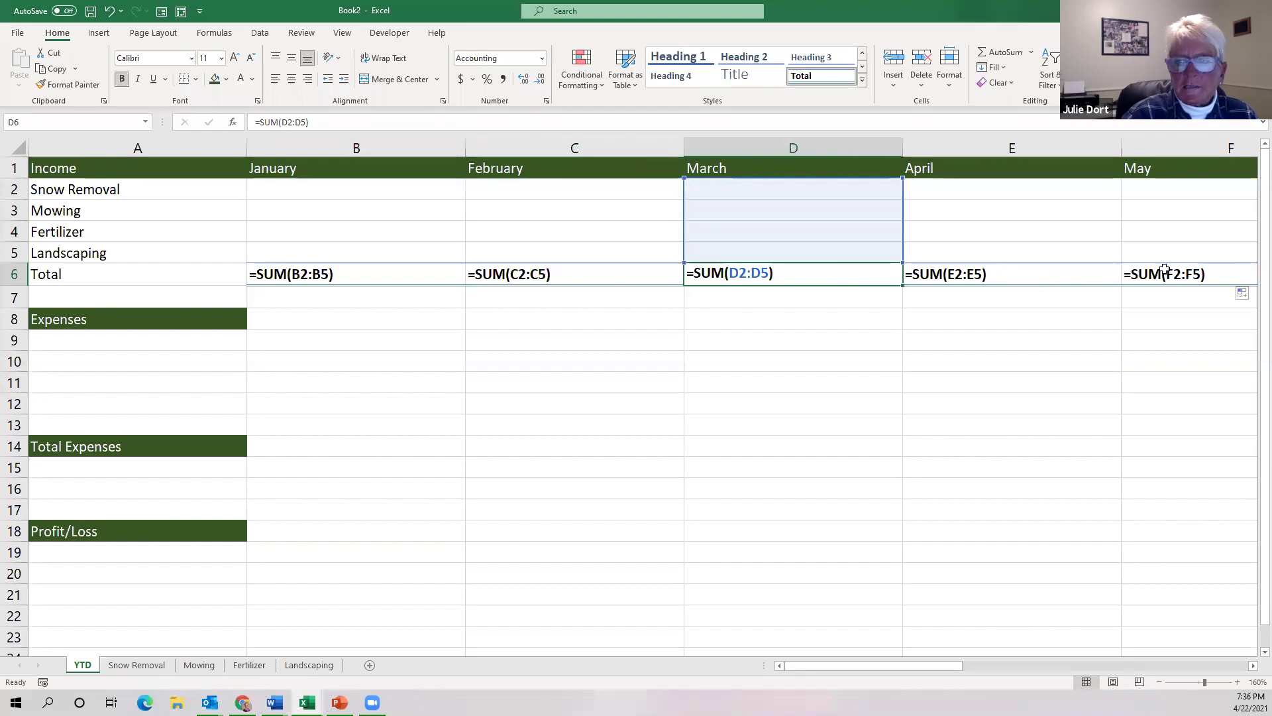
key(Right)
key(Right)
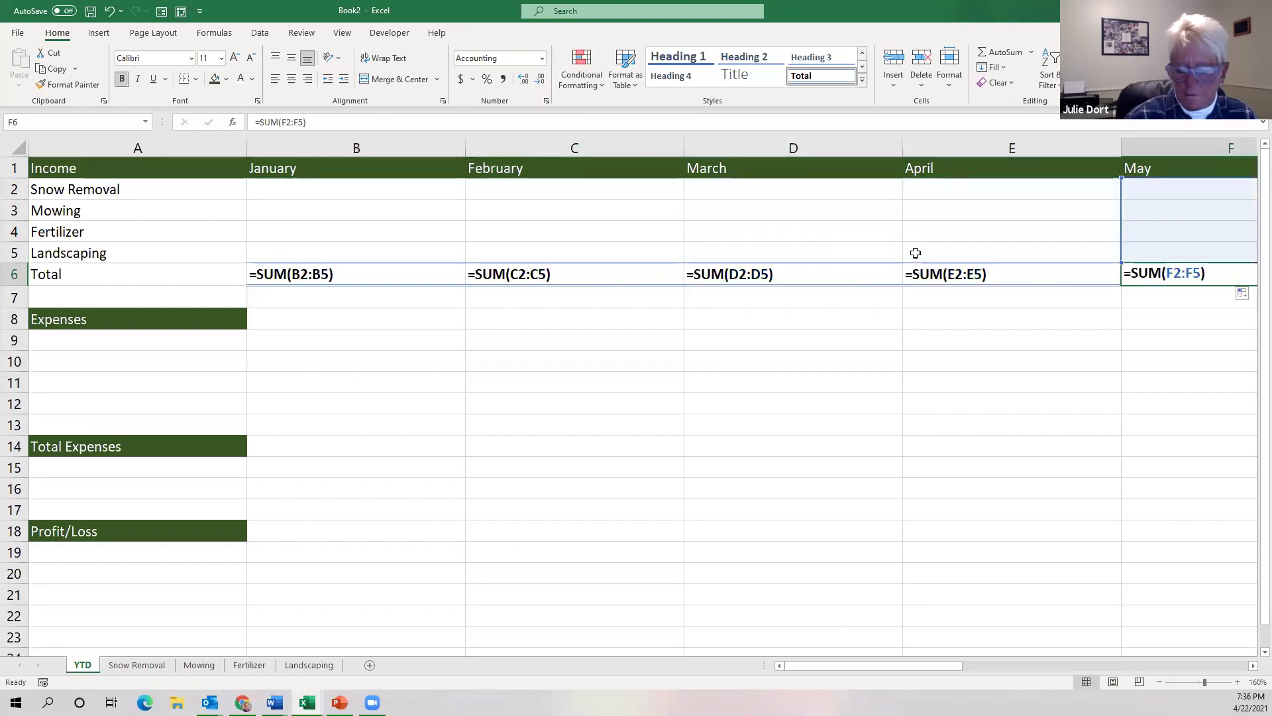
key(Right)
key(Right)
key(Right)
key(Right)
key(Right)
key(Right)
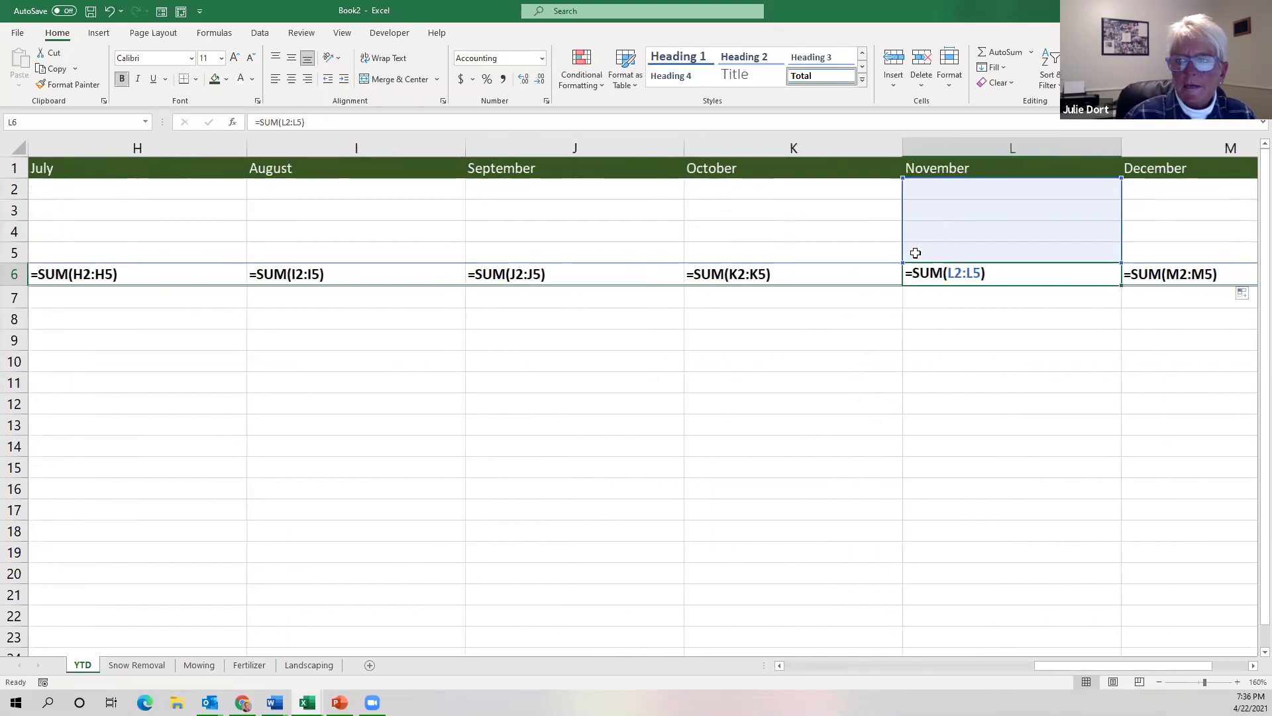
key(Left)
key(Left)
key(Left)
key(Left)
key(Left)
key(Left)
key(Left)
key(Left)
key(Left)
key(Left)
key(Left)
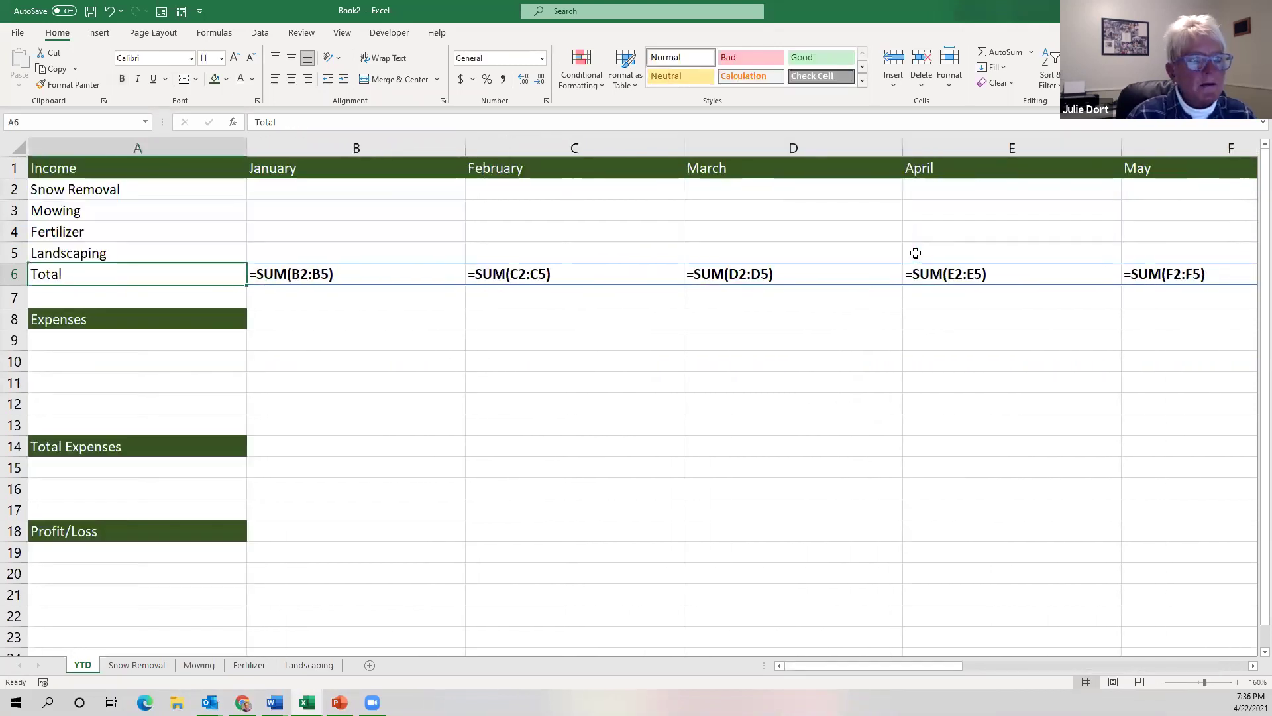
click(355, 274)
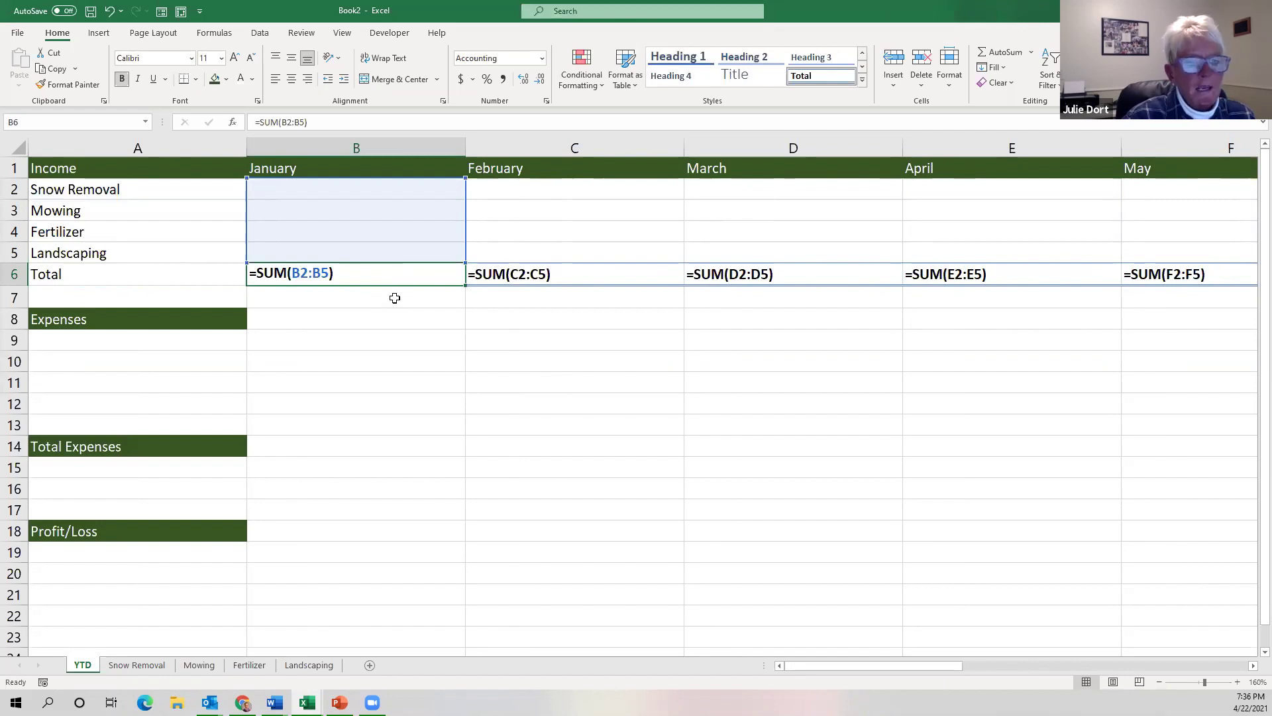
key(ctrl+grave)
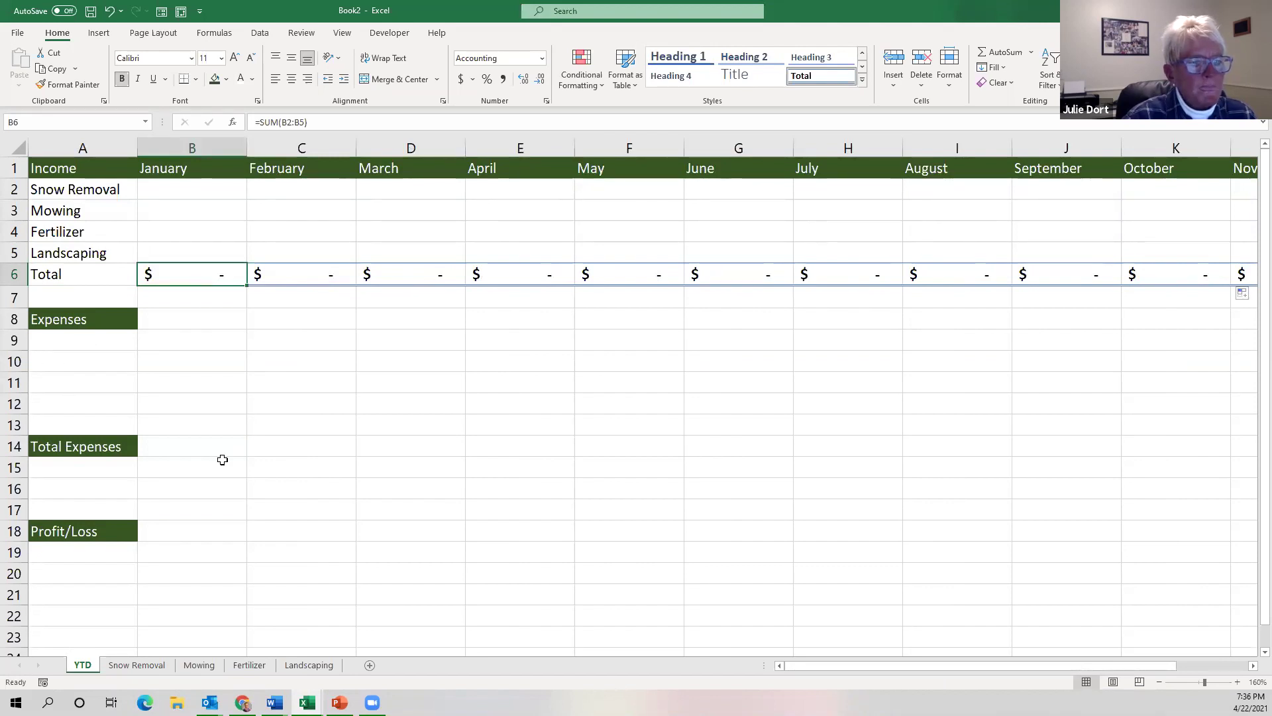
click(173, 445)
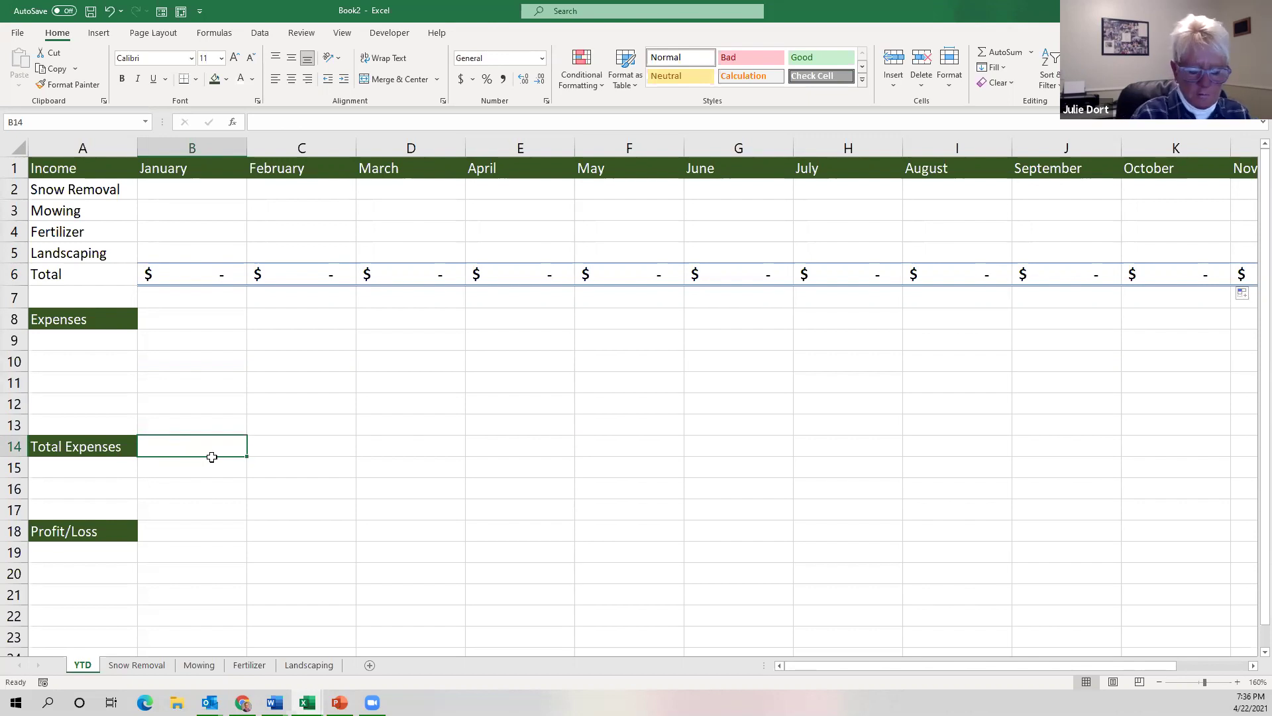
Enter =SUM(B9:B13) in B14 as January's Total Expenses.
text(=)
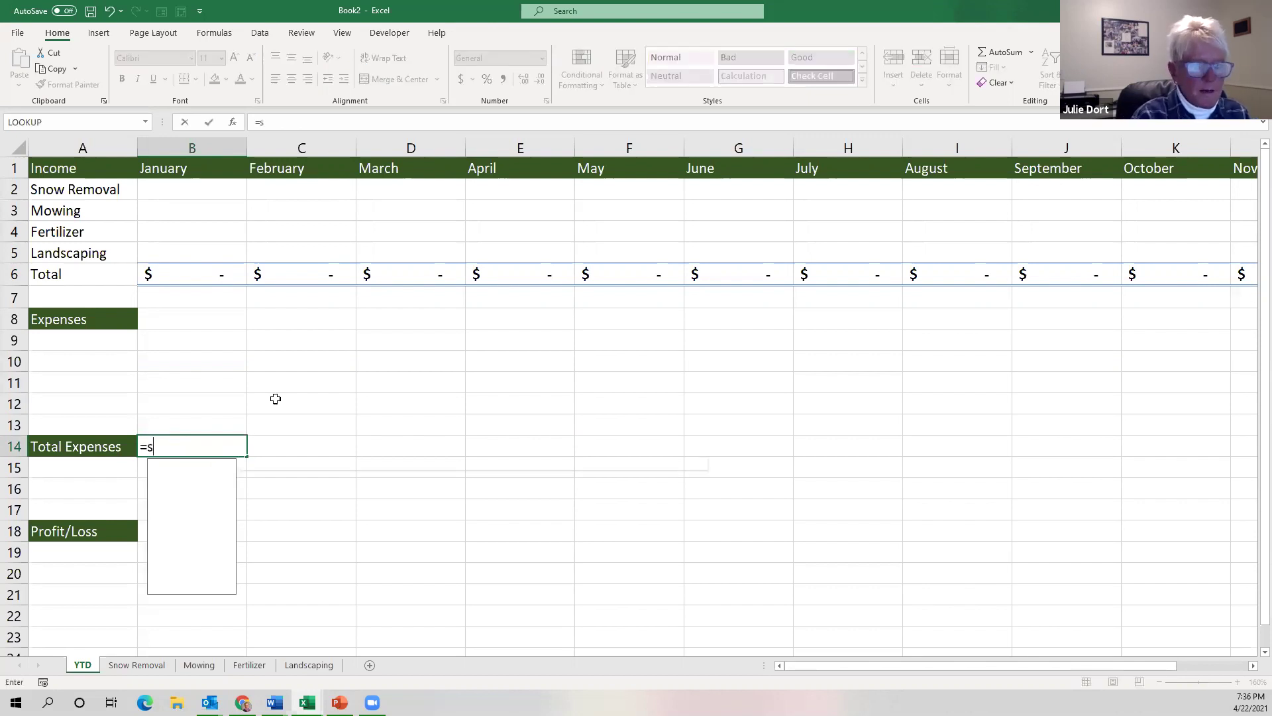
text(sum()
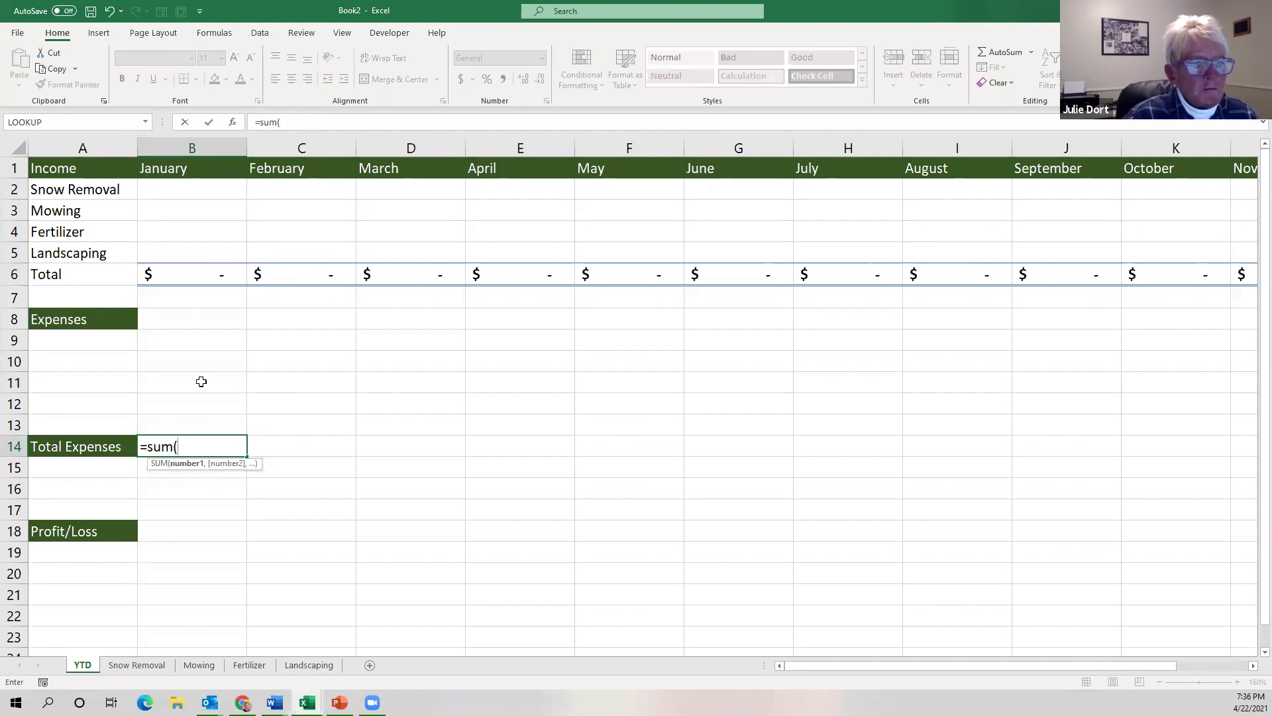
click(183, 341)
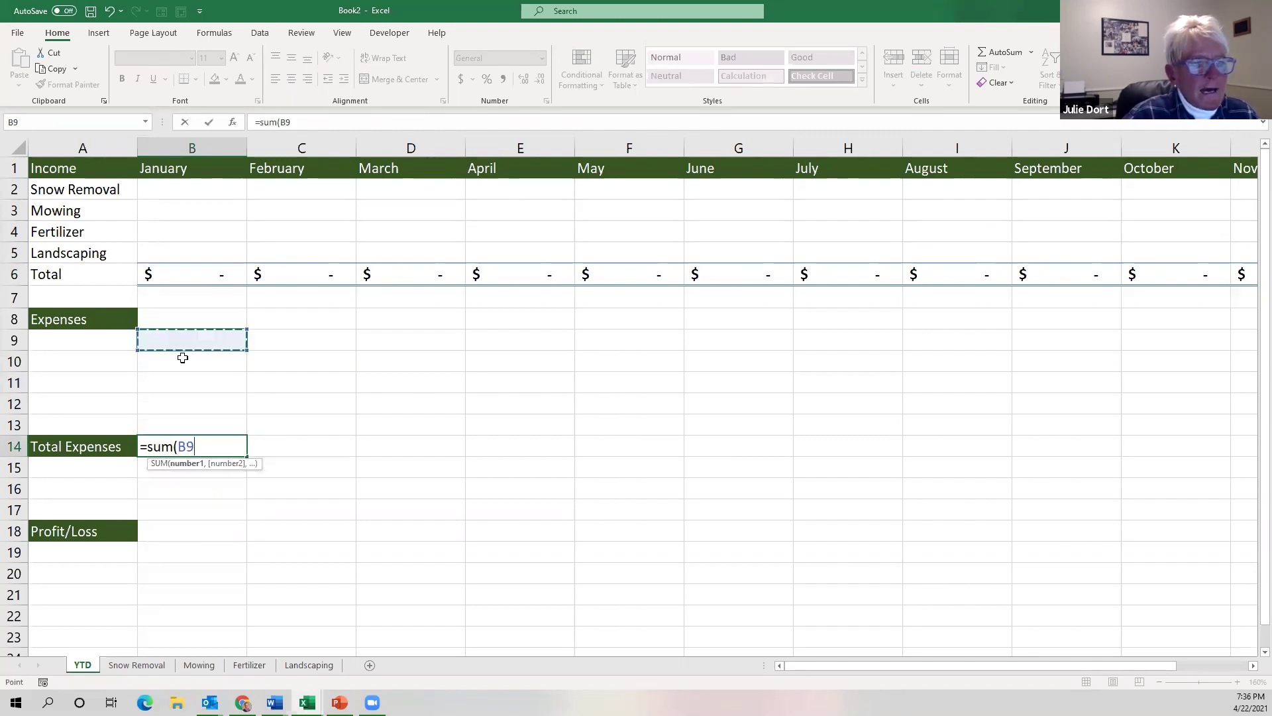
drag(183, 358, 179, 426)
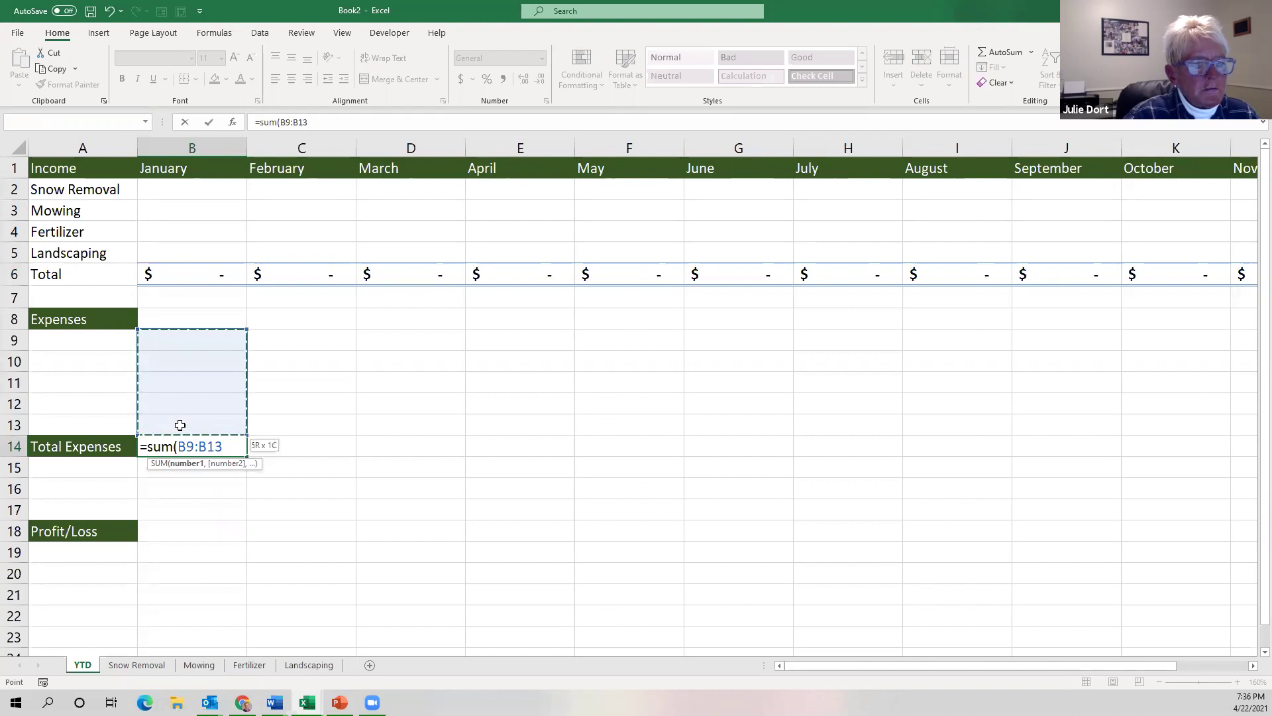
drag(180, 425, 180, 425)
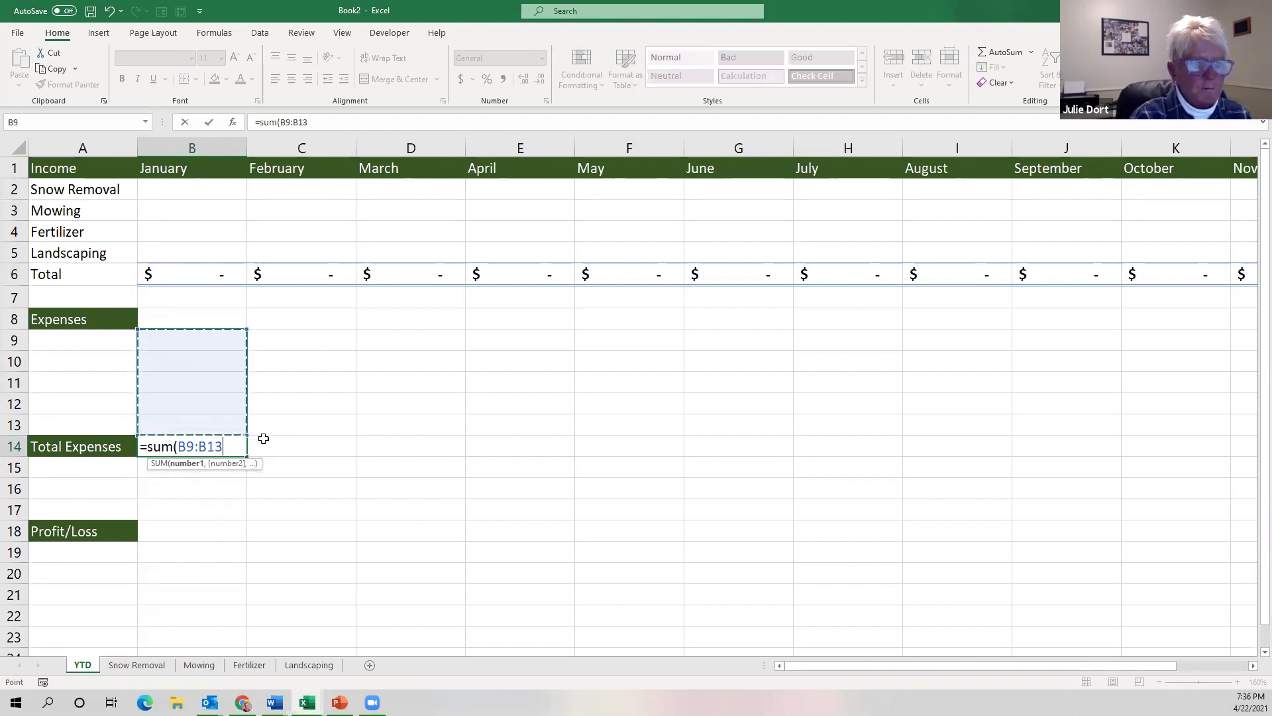
text())
key(BackSpace)
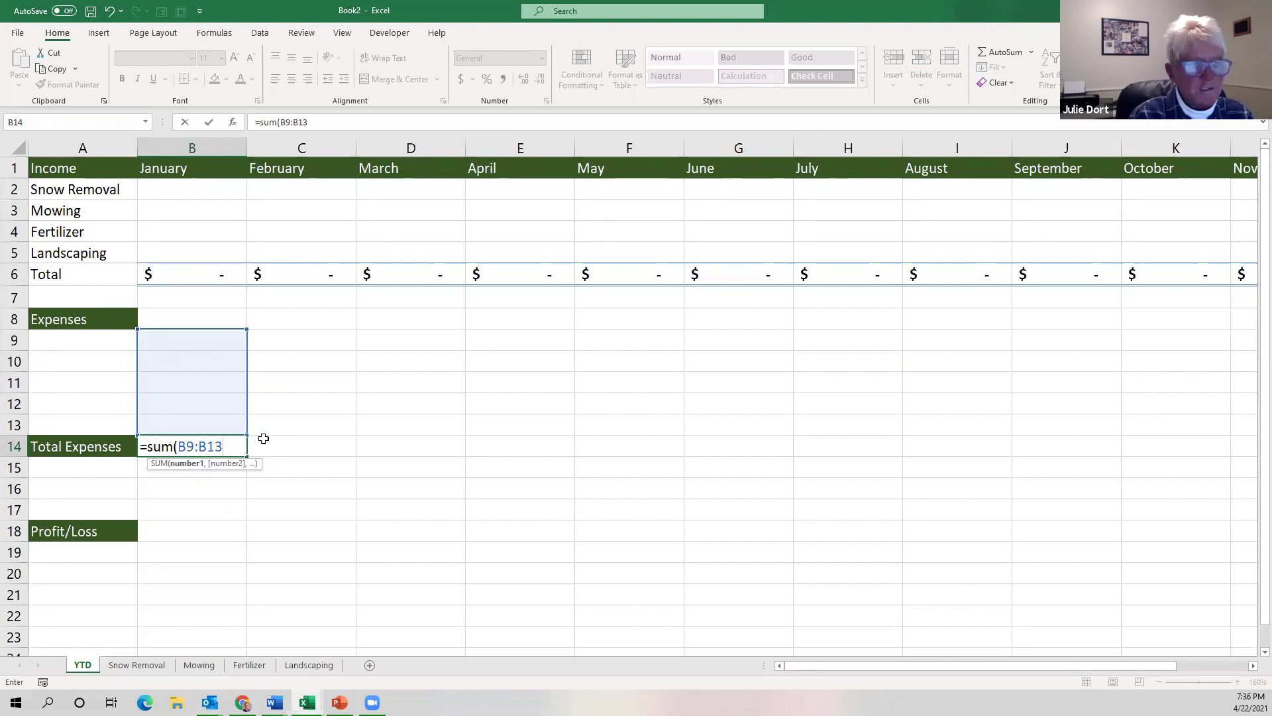
key(Return)
Format B14 as Accounting and fill the sum across to M14.
click(171, 450)
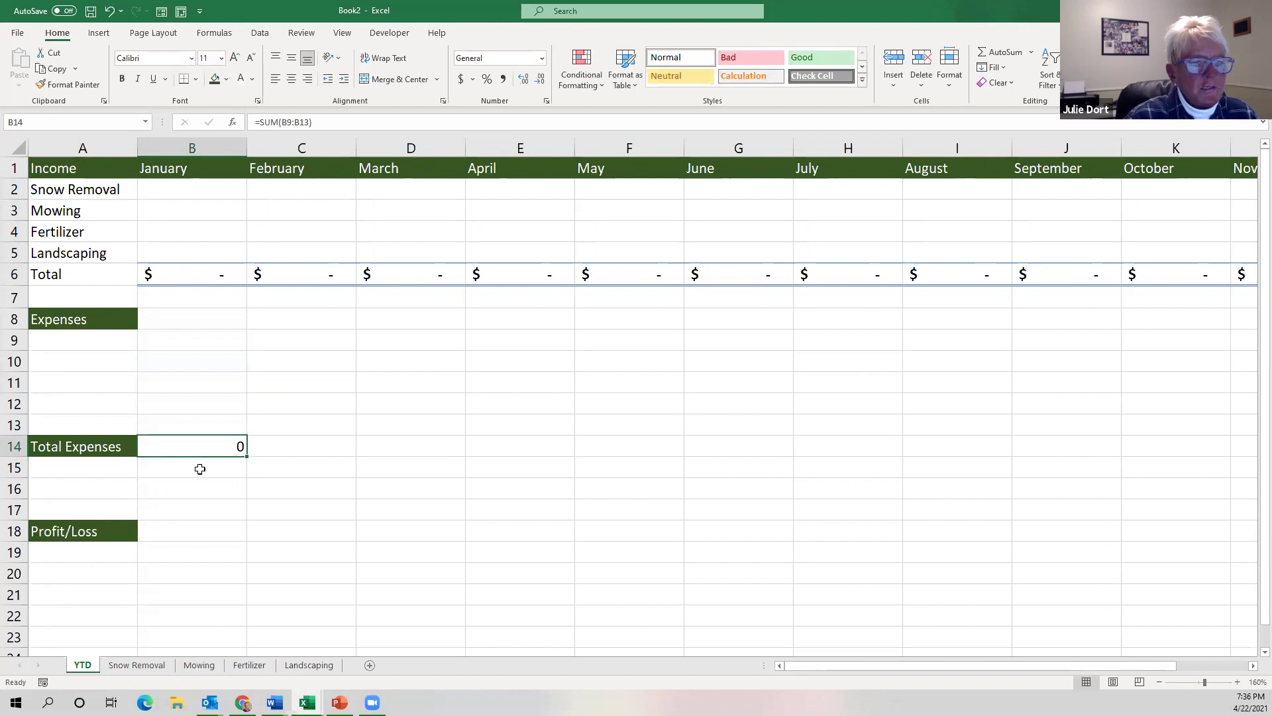
click(461, 87)
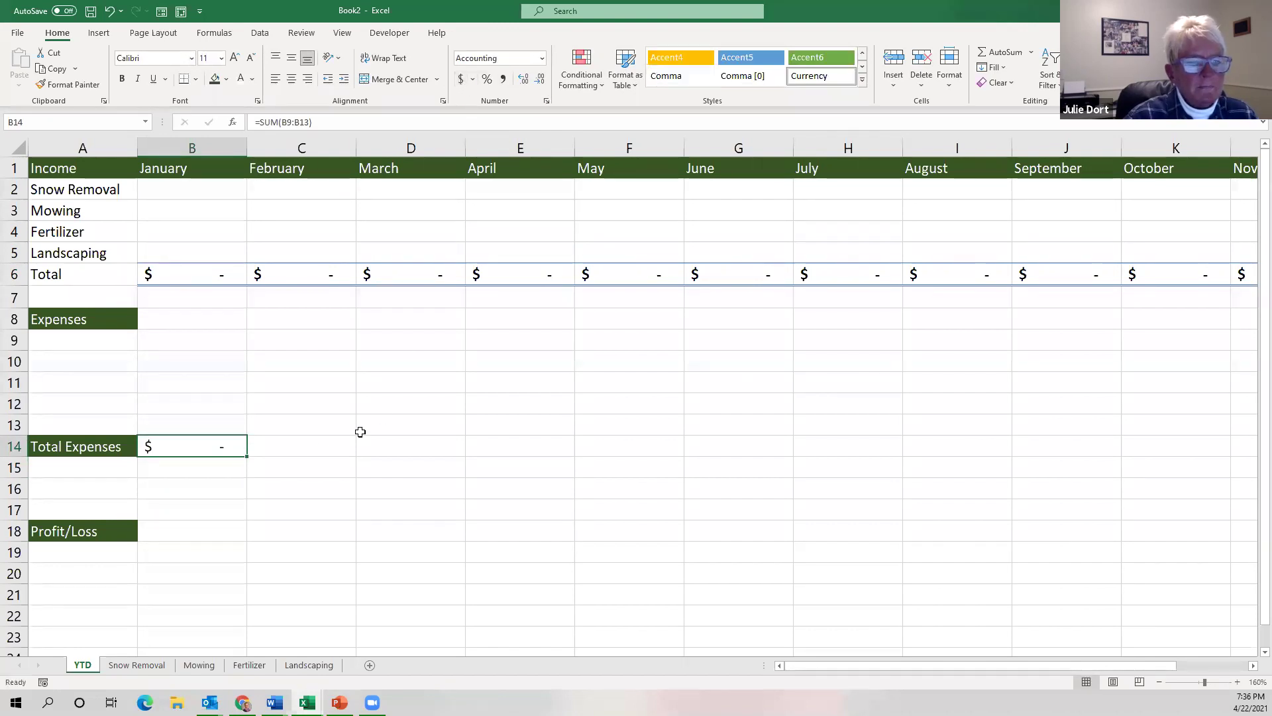
drag(246, 456, 1099, 449)
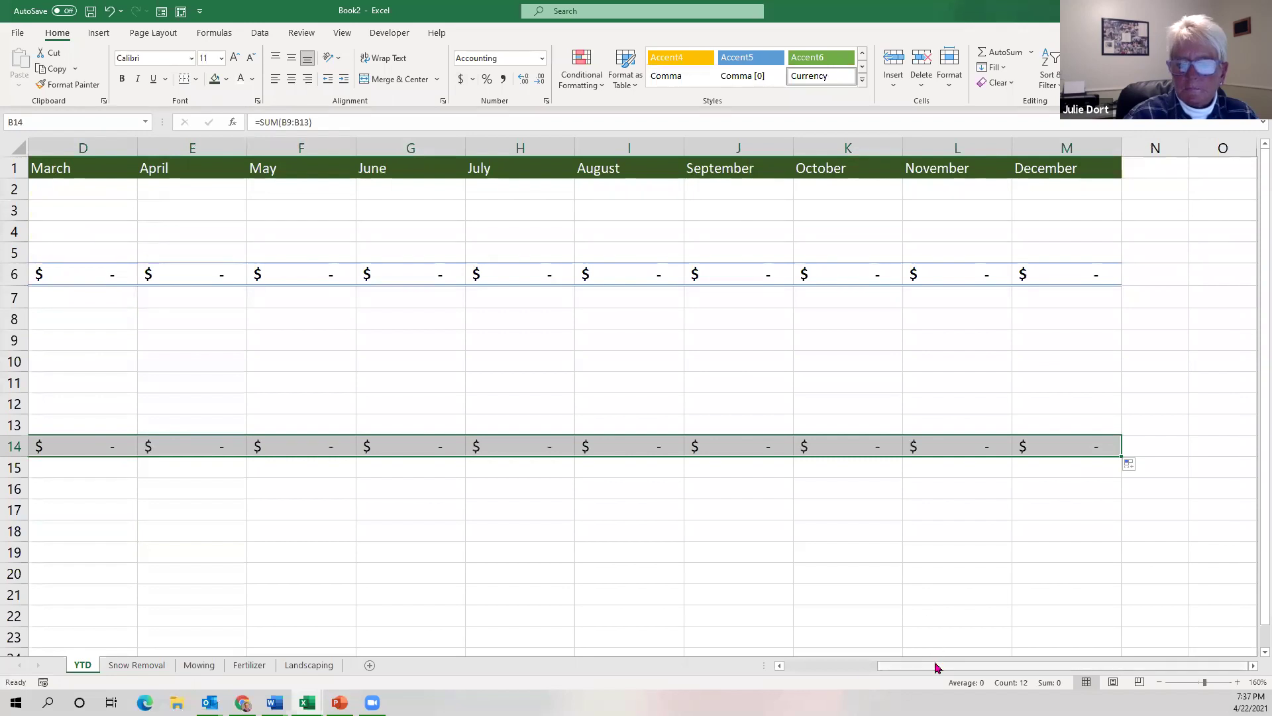
drag(936, 667, 787, 675)
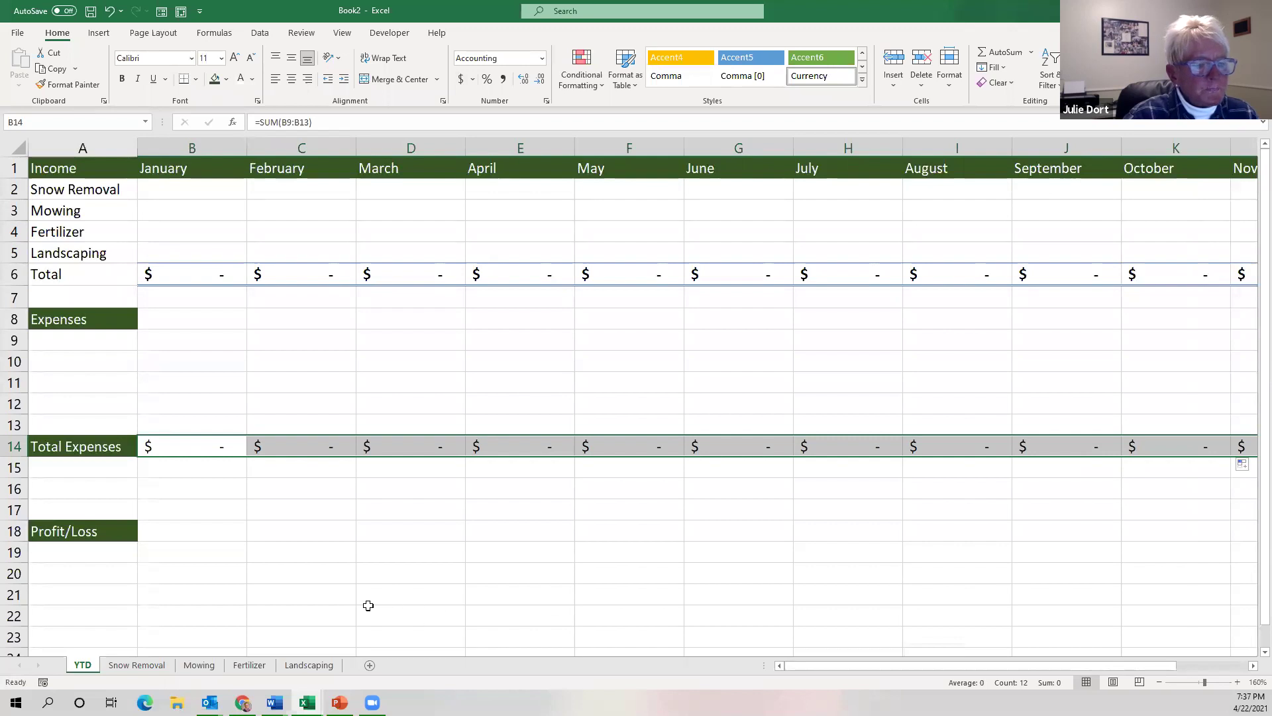
click(169, 535)
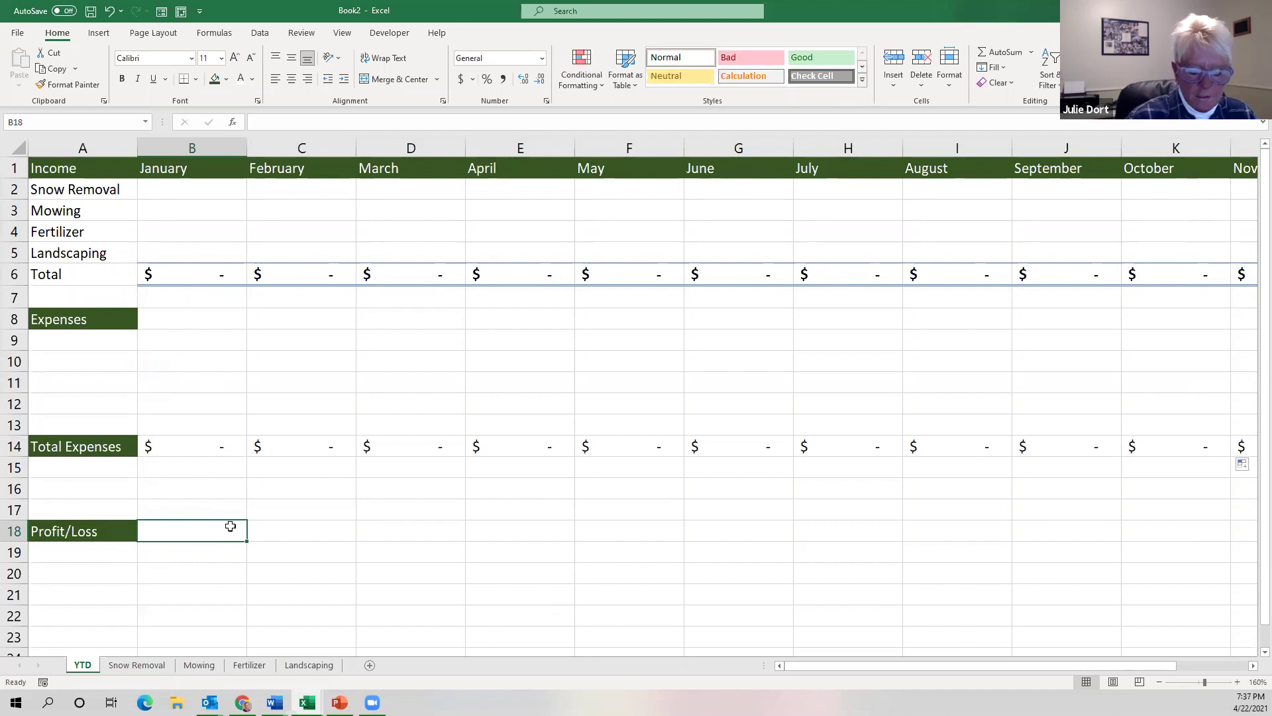
Enter =B6-B14 in B18 as January's Profit/Loss.
text(=)
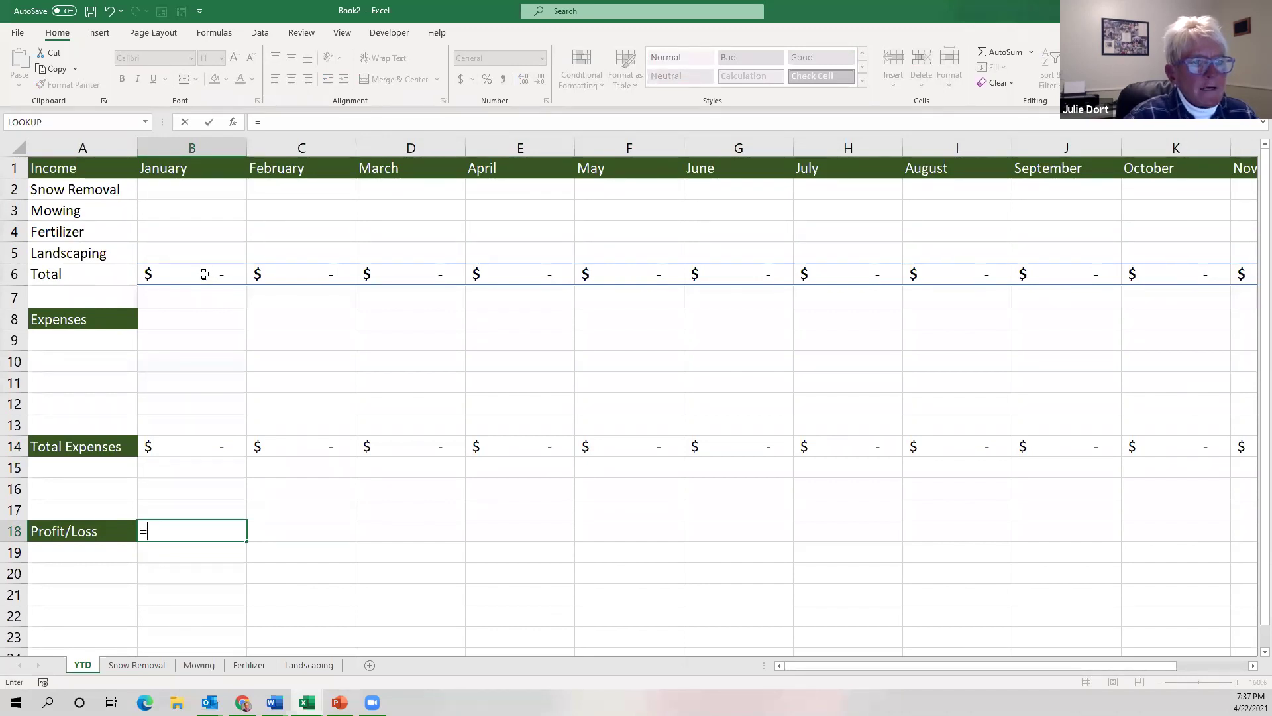
click(203, 275)
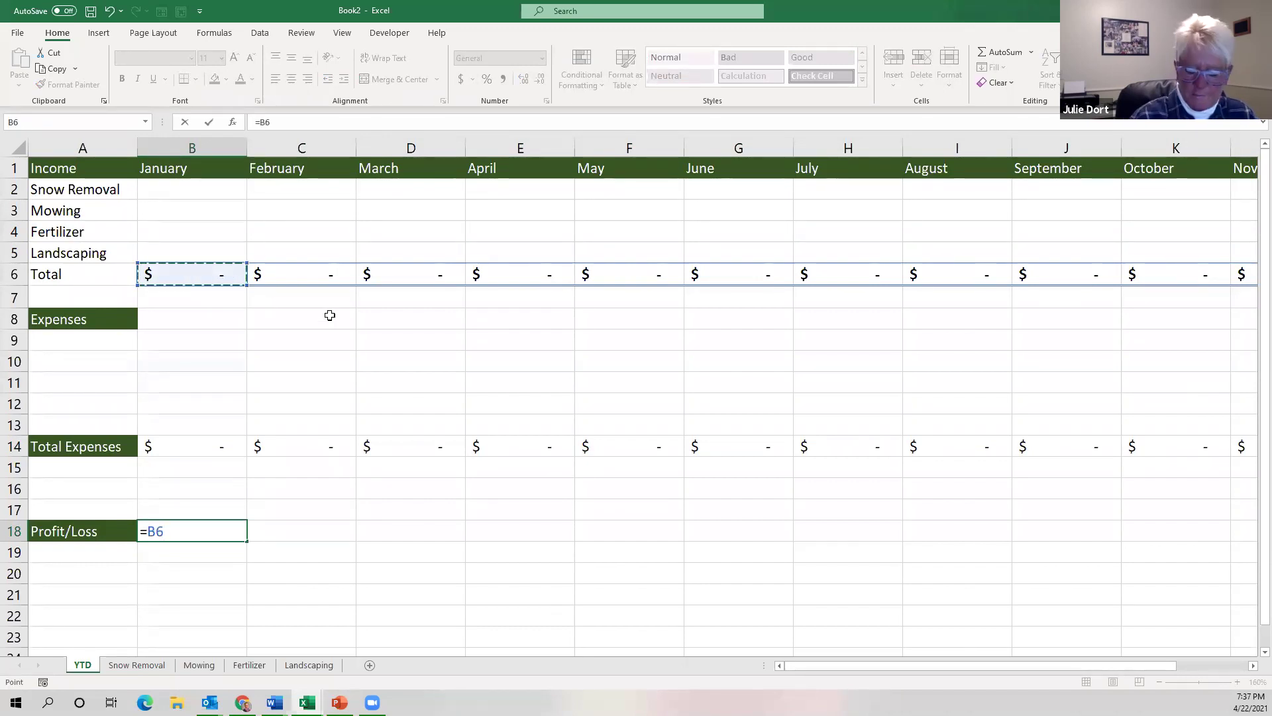
text(-)
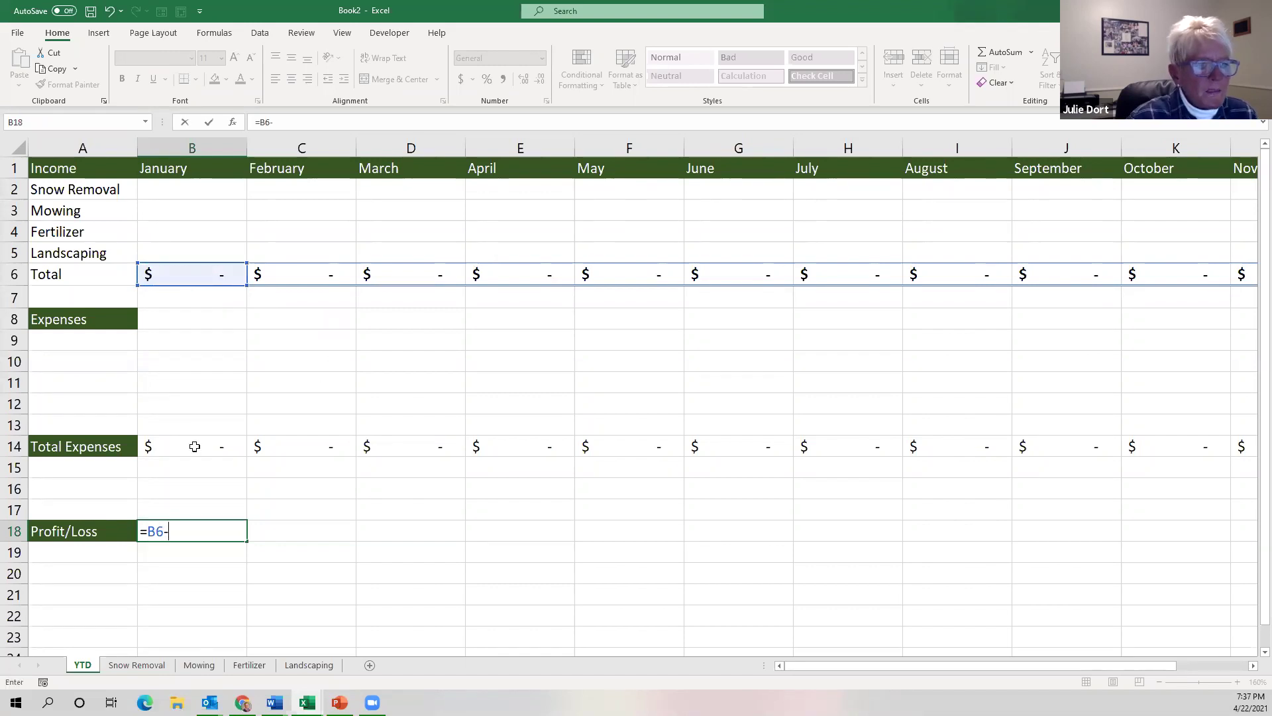
click(190, 447)
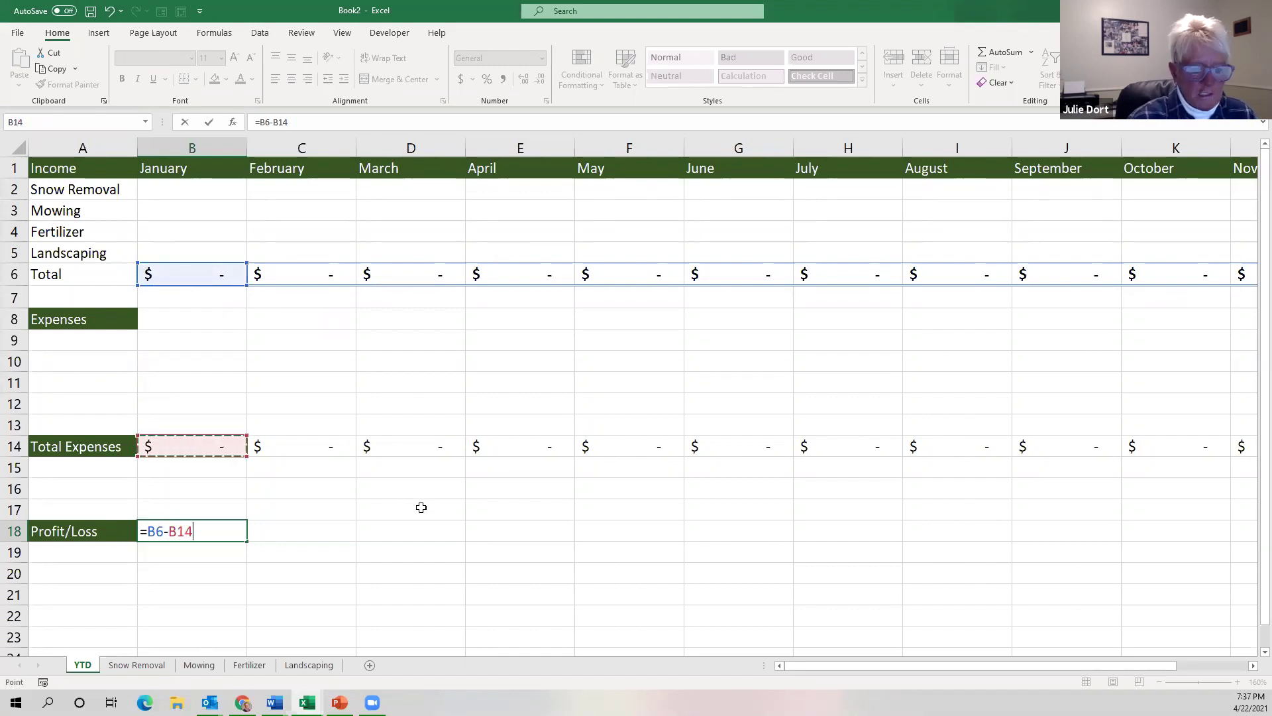
key(Return)
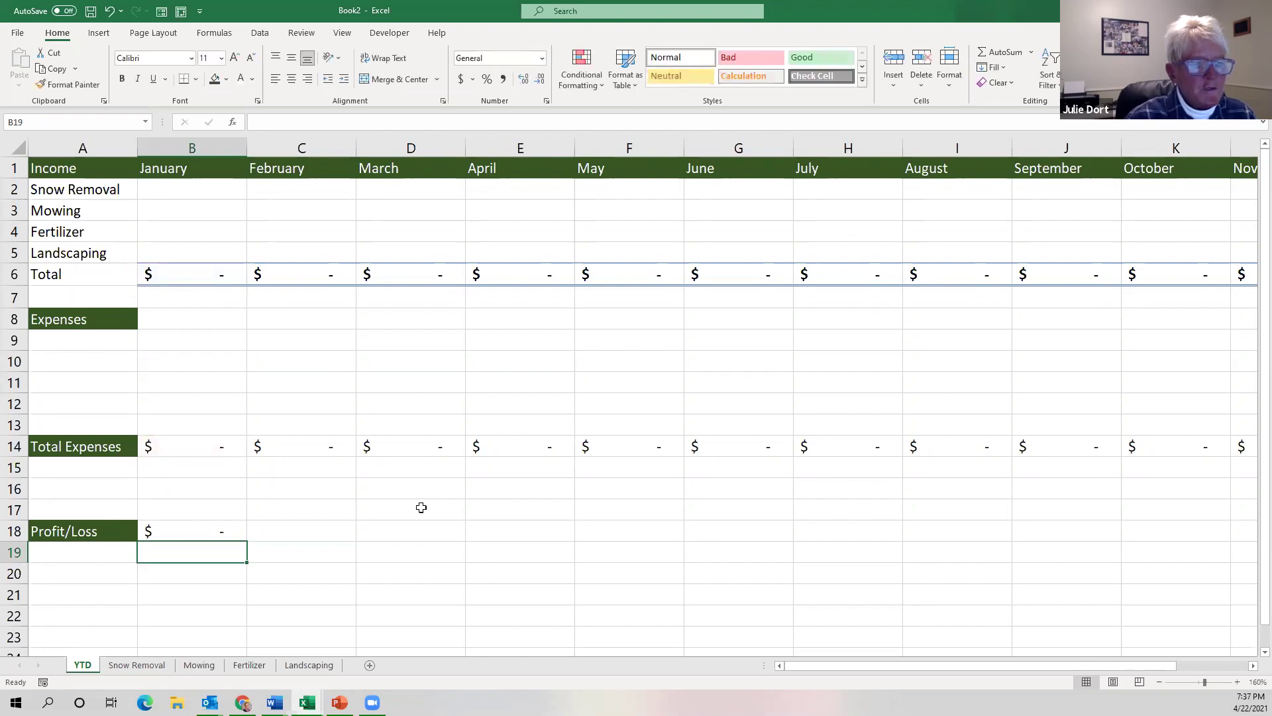
Copy the Profit/Loss formula from B18 across to M18.
click(223, 530)
drag(246, 541, 1086, 515)
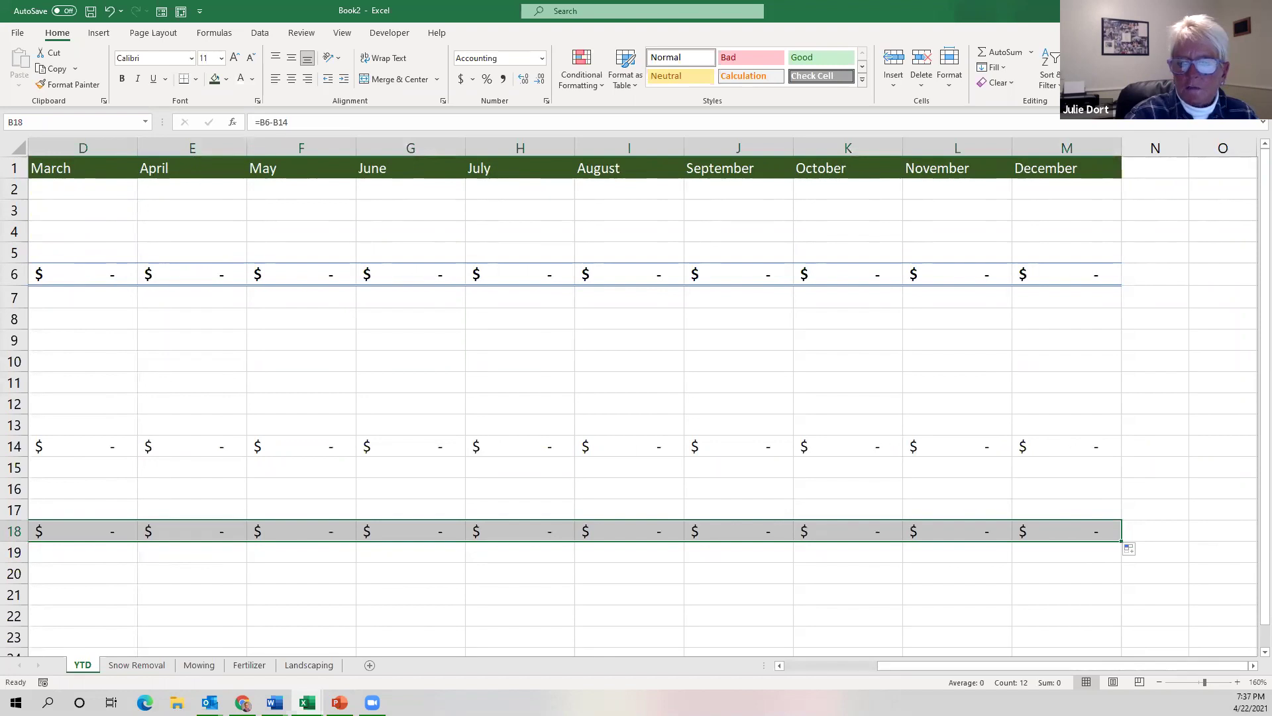
drag(1025, 666, 826, 670)
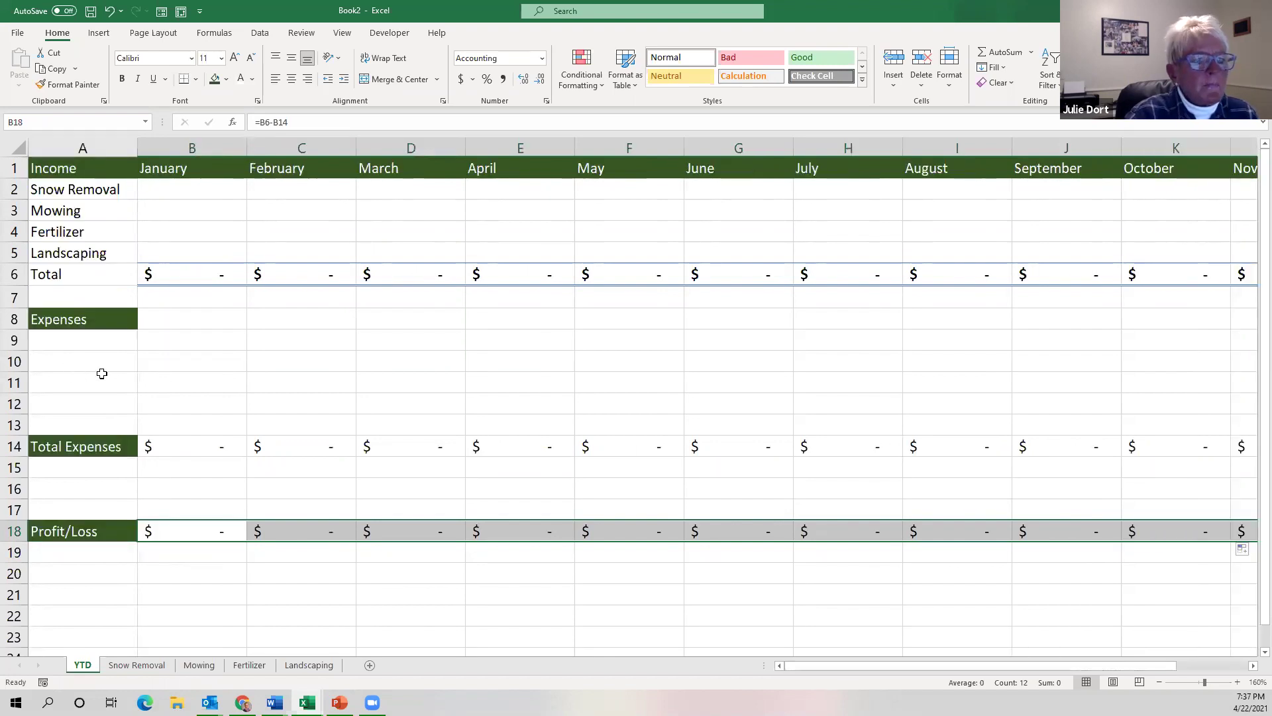
click(80, 340)
click(78, 363)
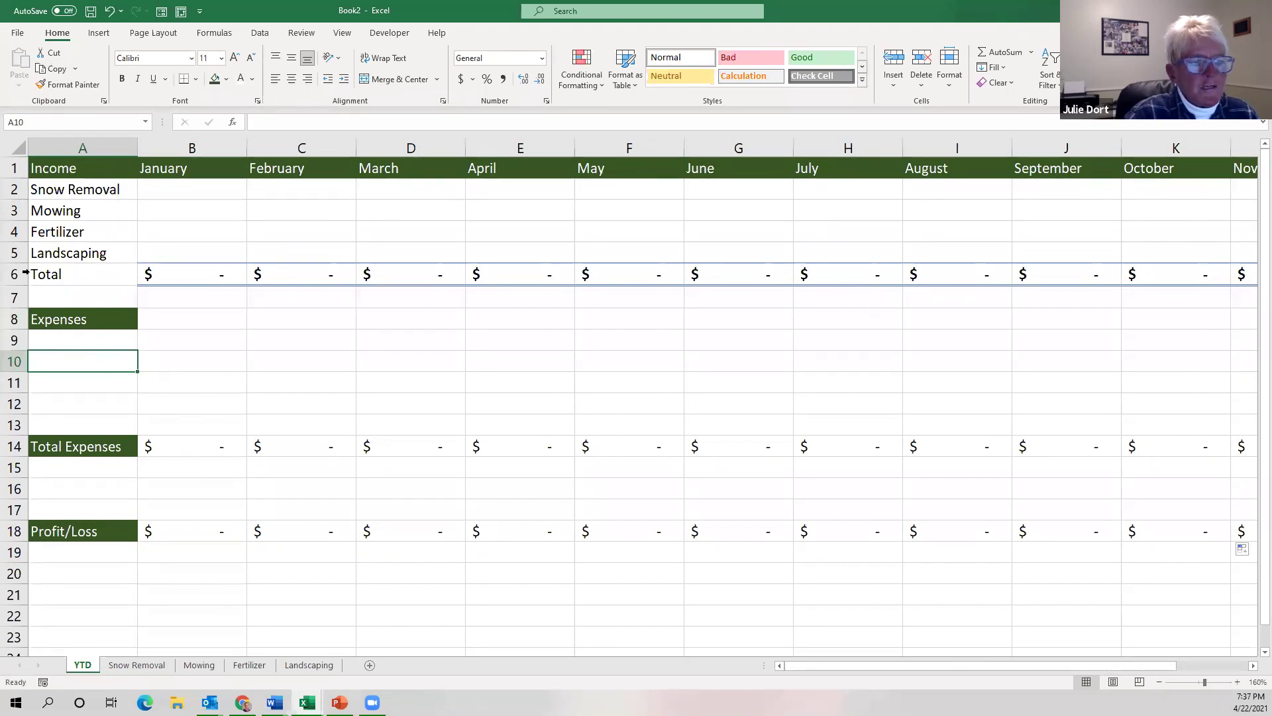
Inspect January's Total Expenses formula =SUM(B9:B13) without changing it.
click(212, 451)
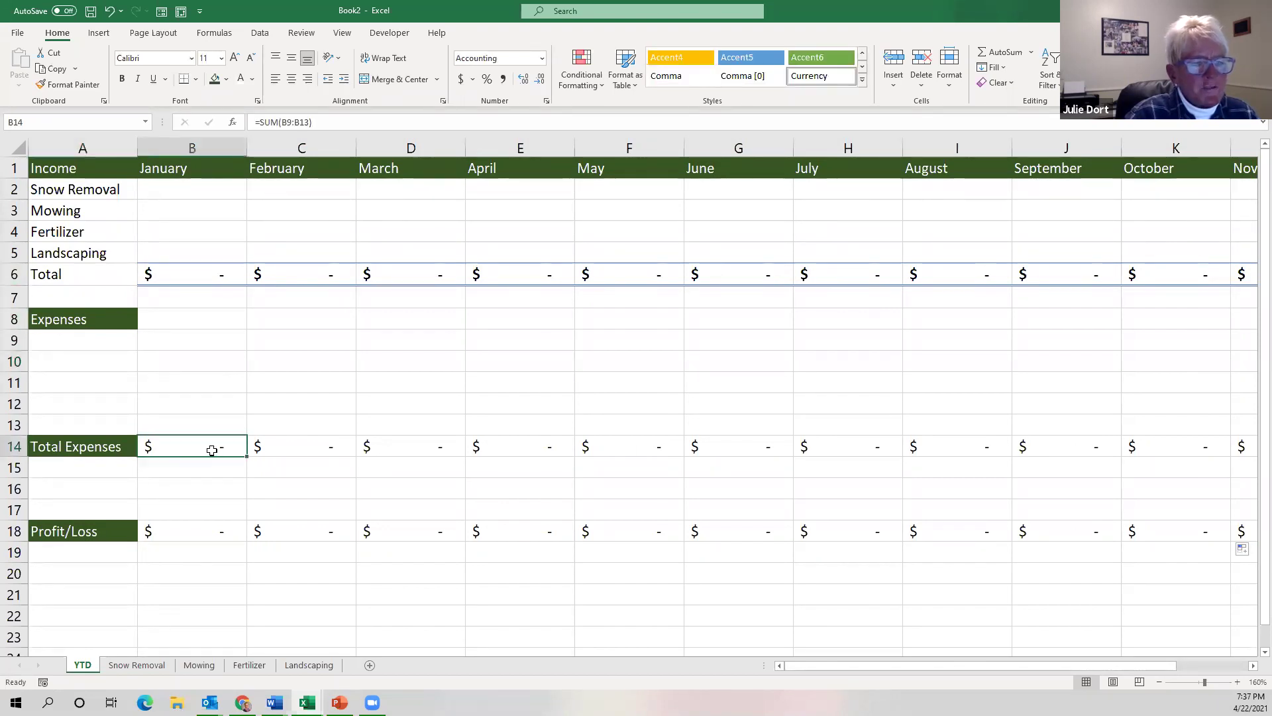
double_click(208, 446)
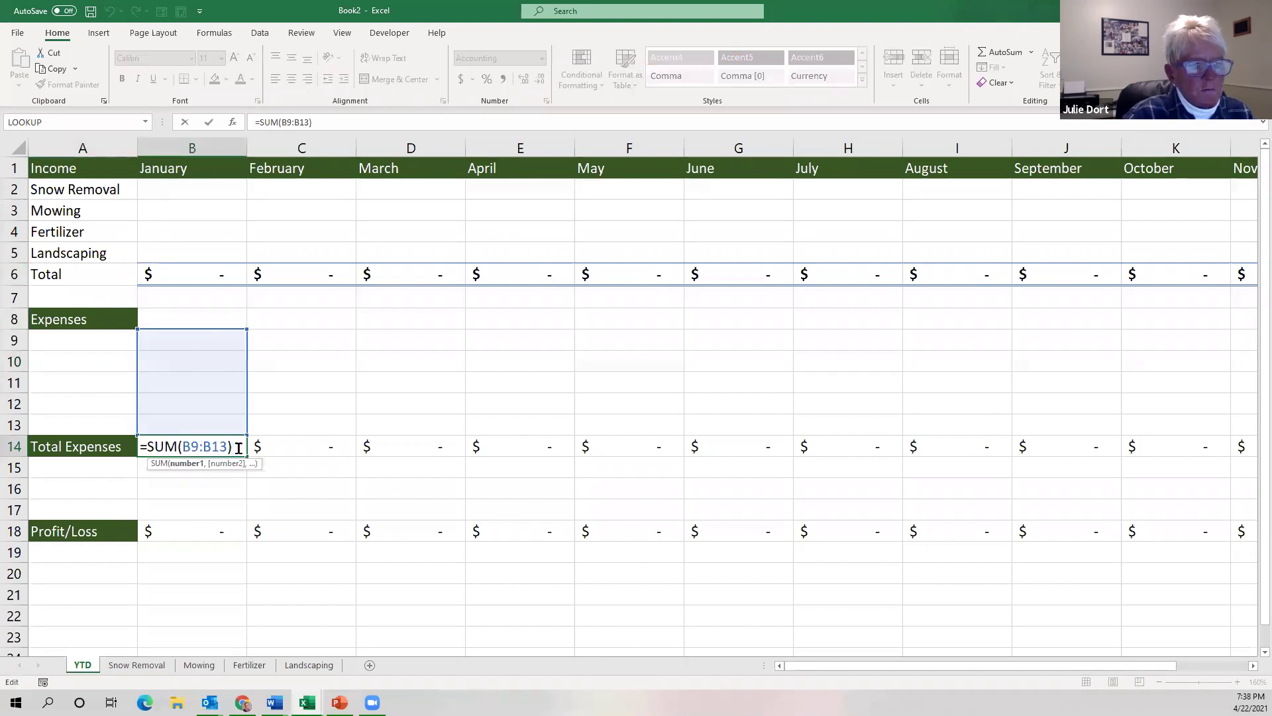
key(Escape)
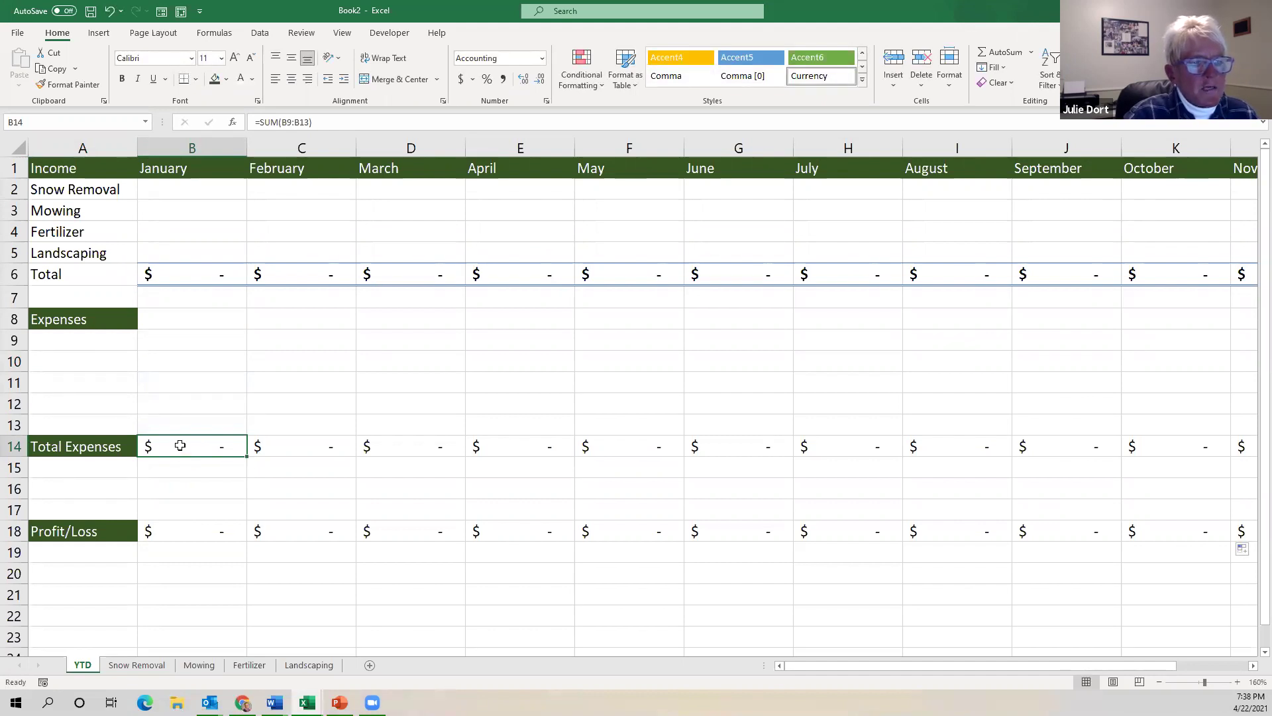
double_click(180, 445)
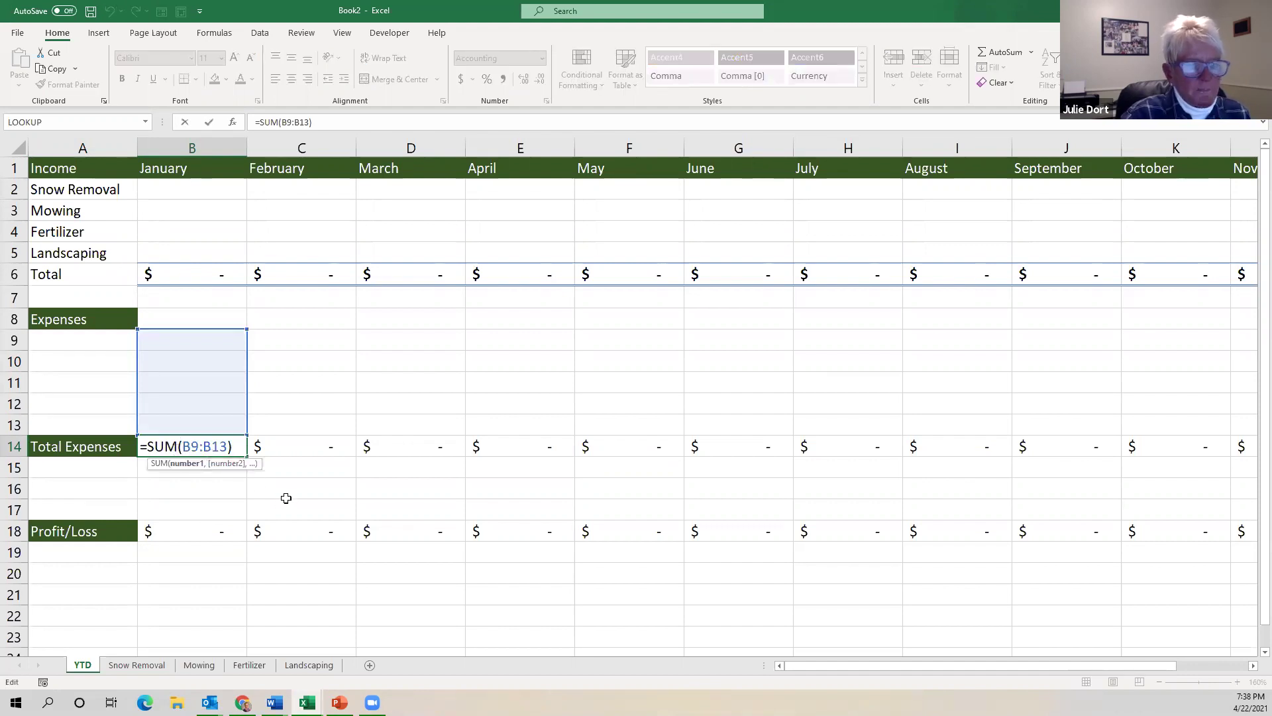
key(Escape)
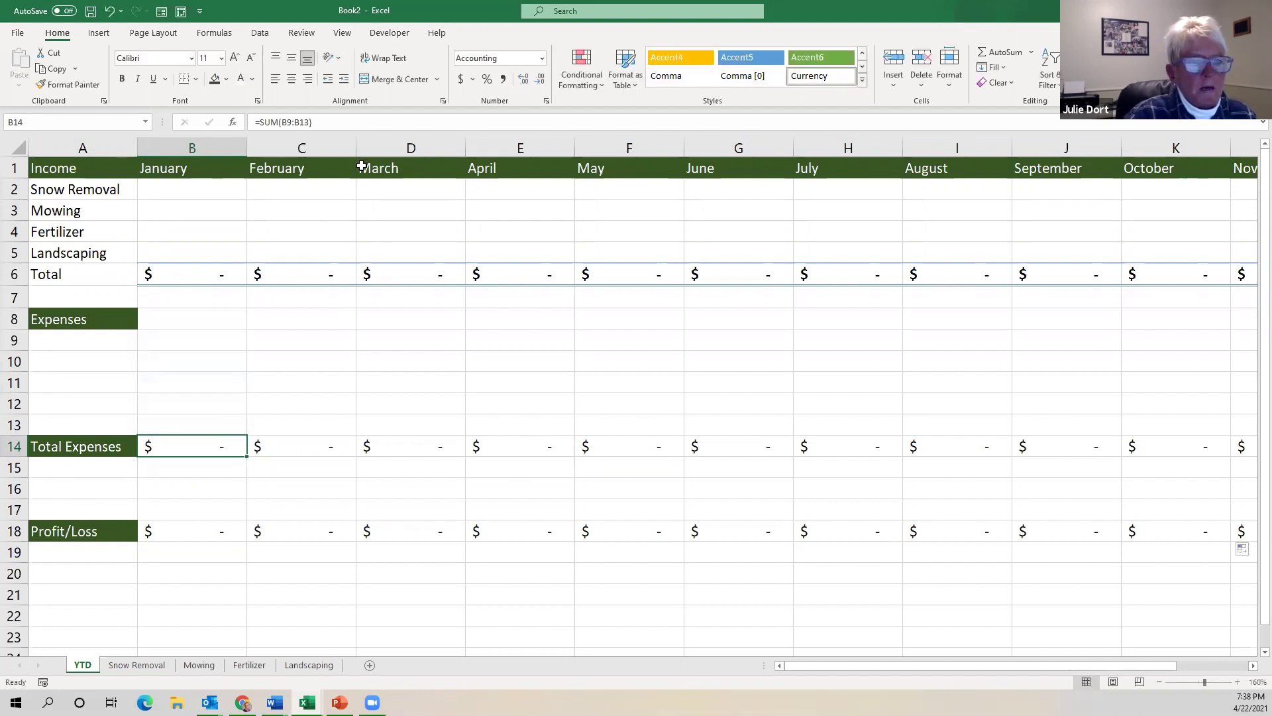
click(316, 123)
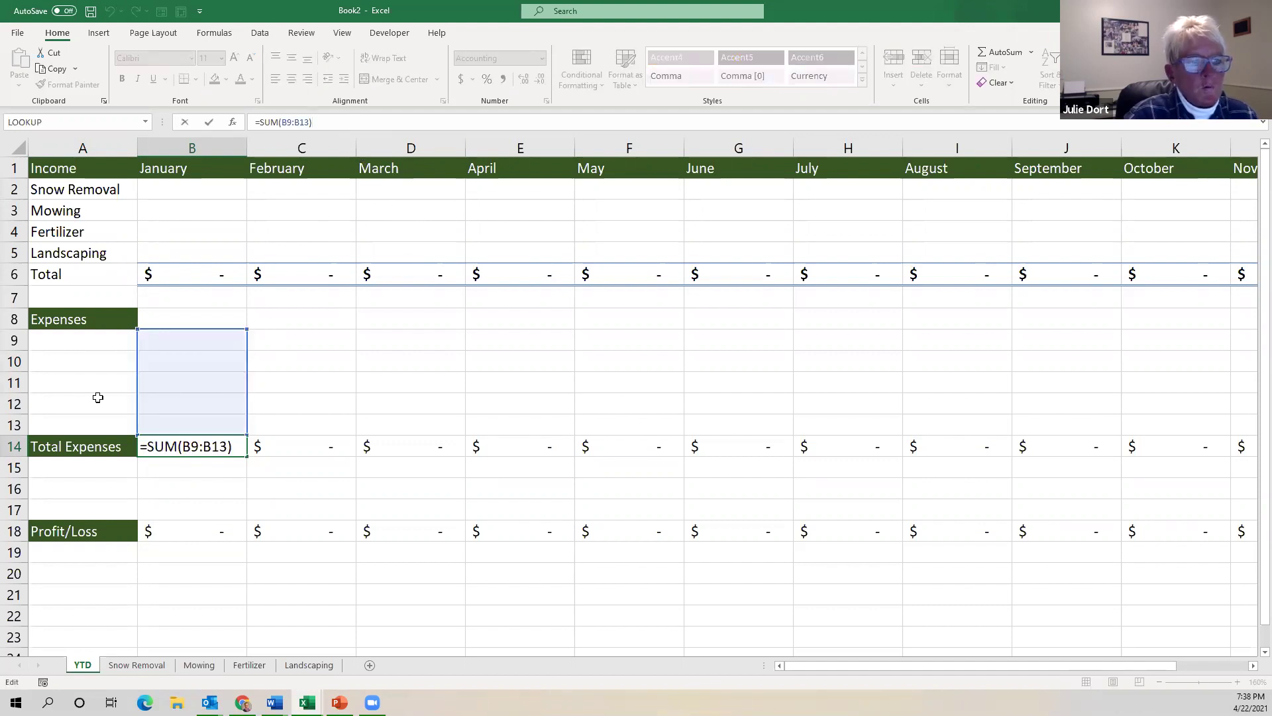
click(96, 397)
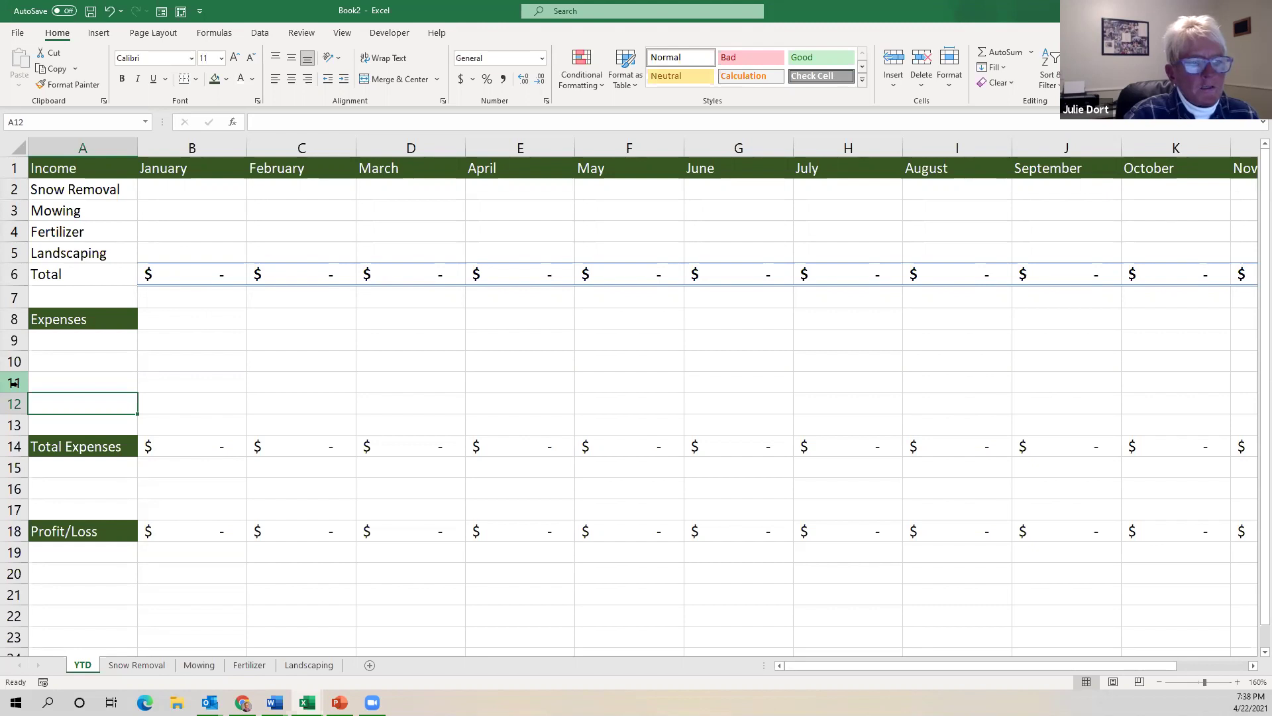
Select the whole of row 11 in the Expenses section.
click(14, 382)
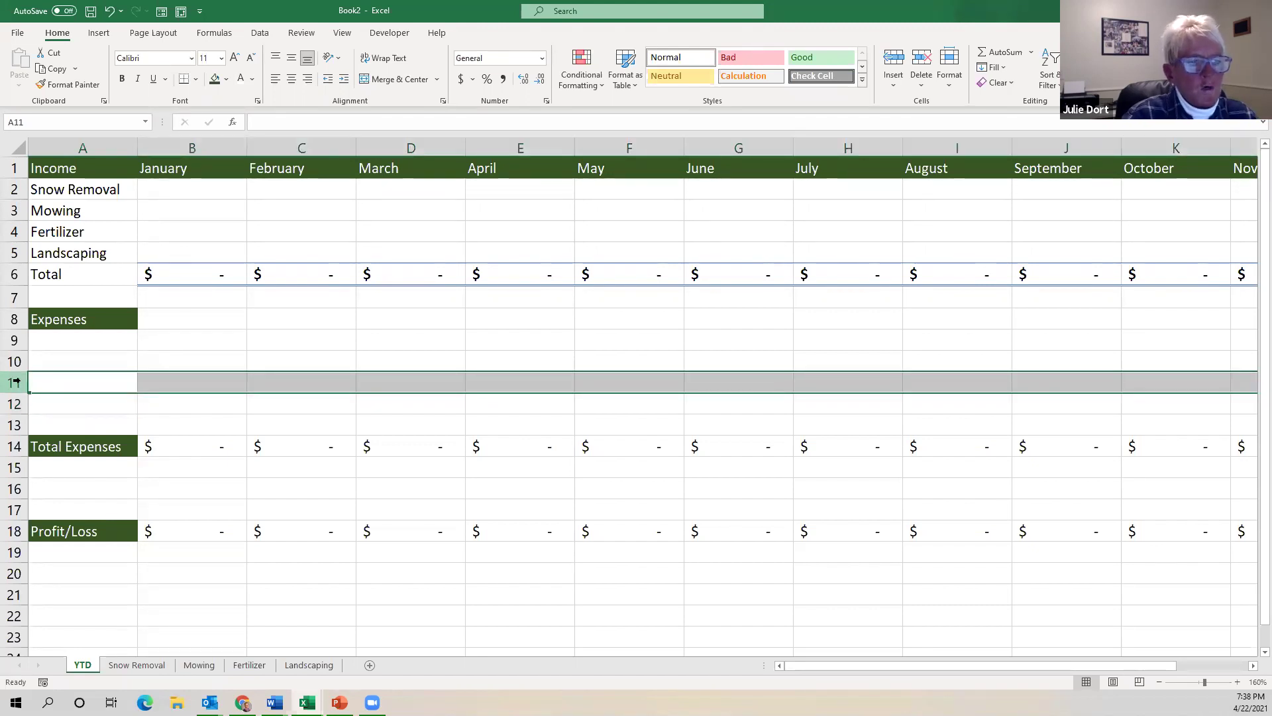
click(230, 146)
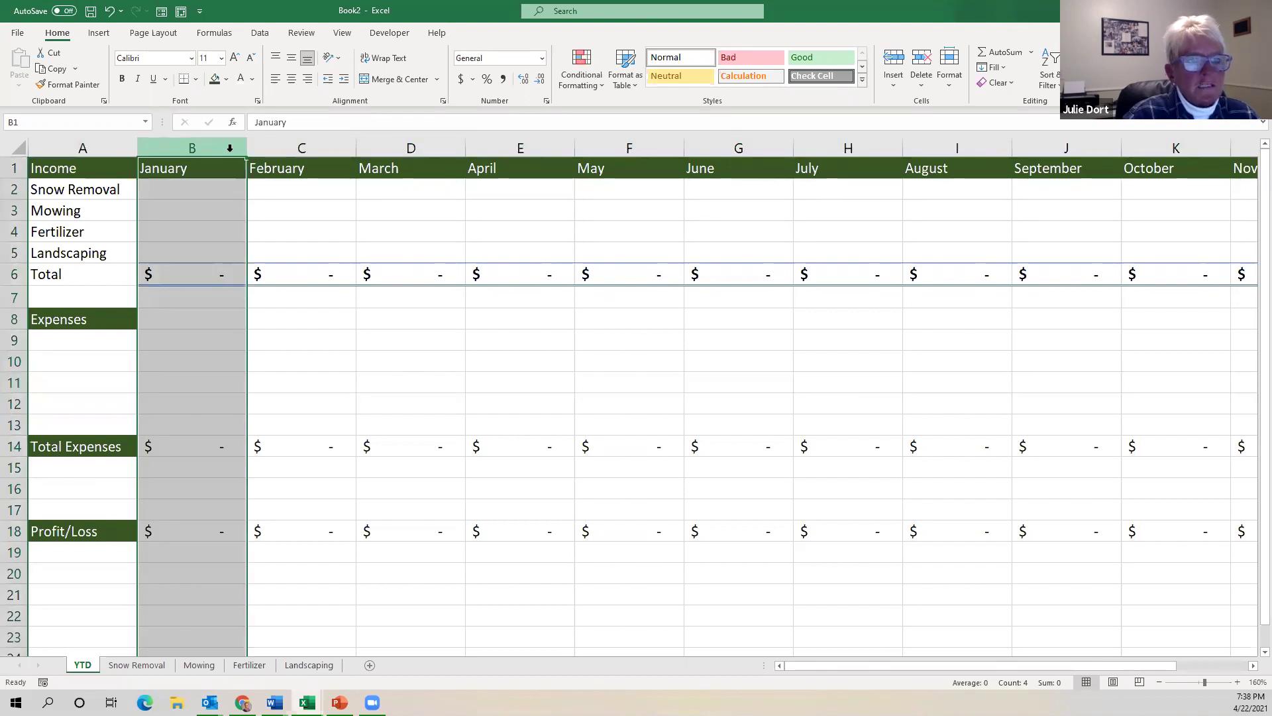
click(13, 382)
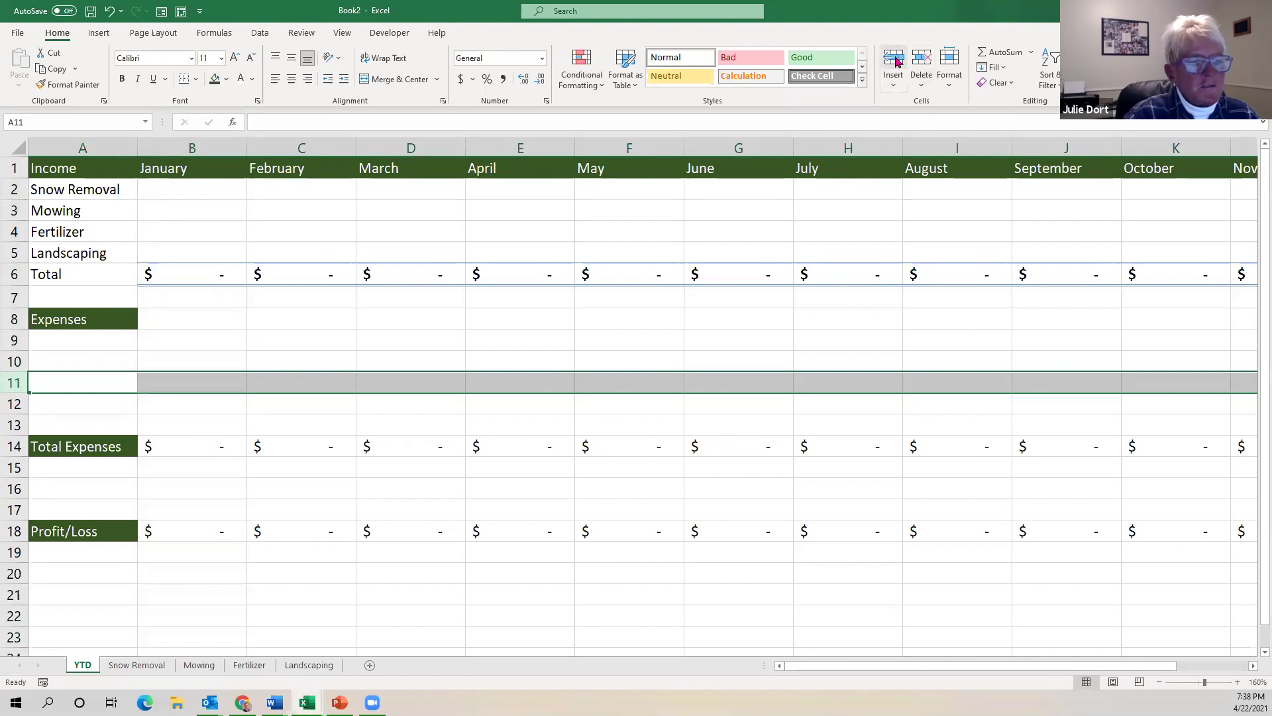
Insert a blank row at row 11 and check the January–April Total Expenses sums.
click(893, 59)
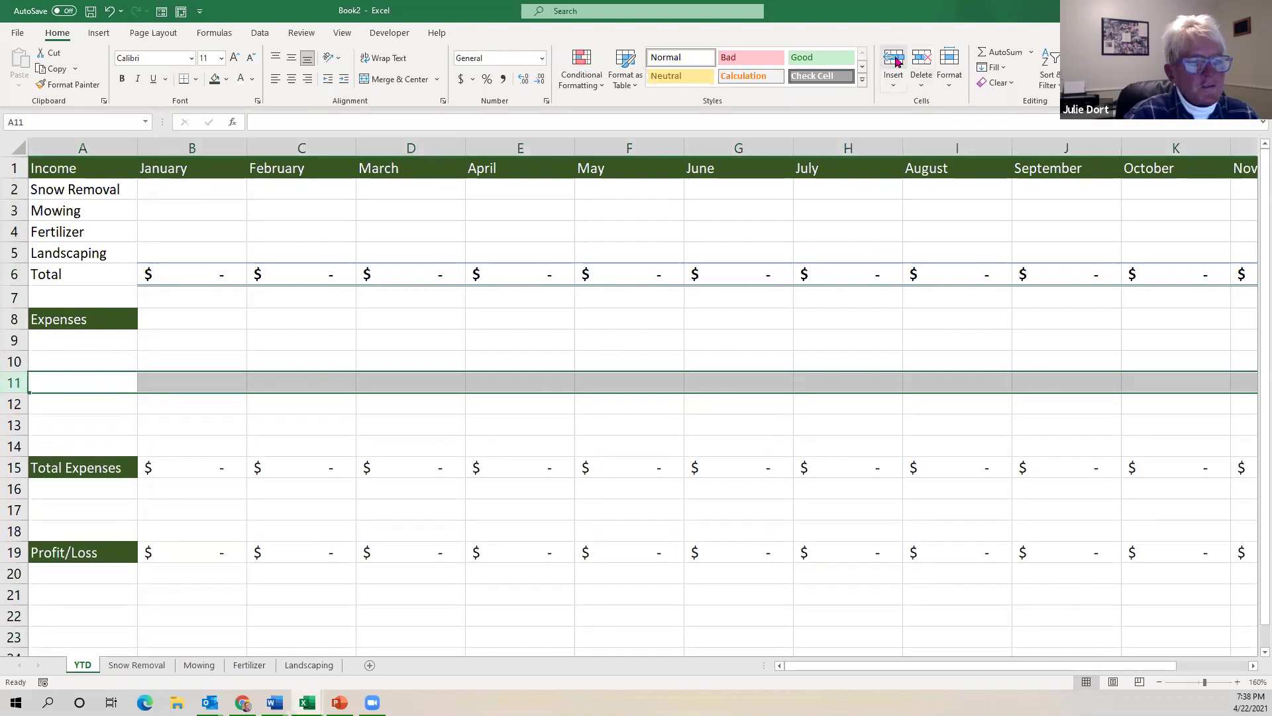
click(202, 470)
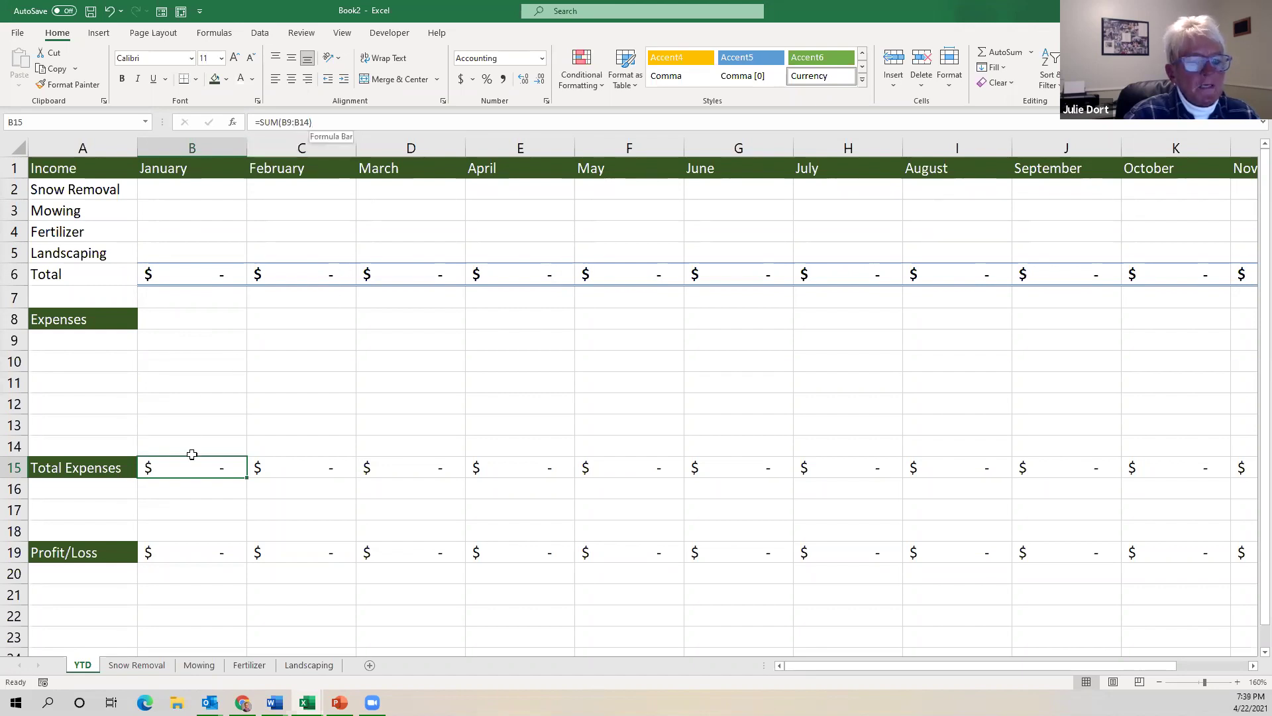
click(298, 469)
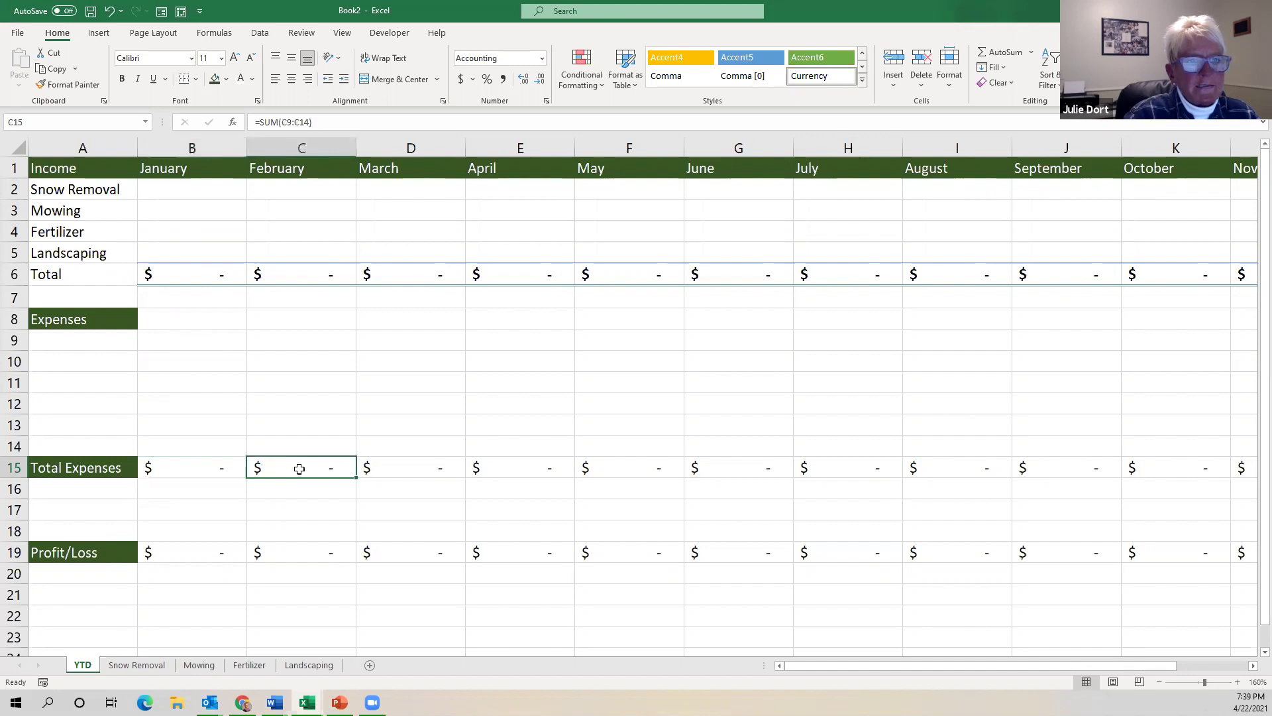
click(407, 472)
click(537, 465)
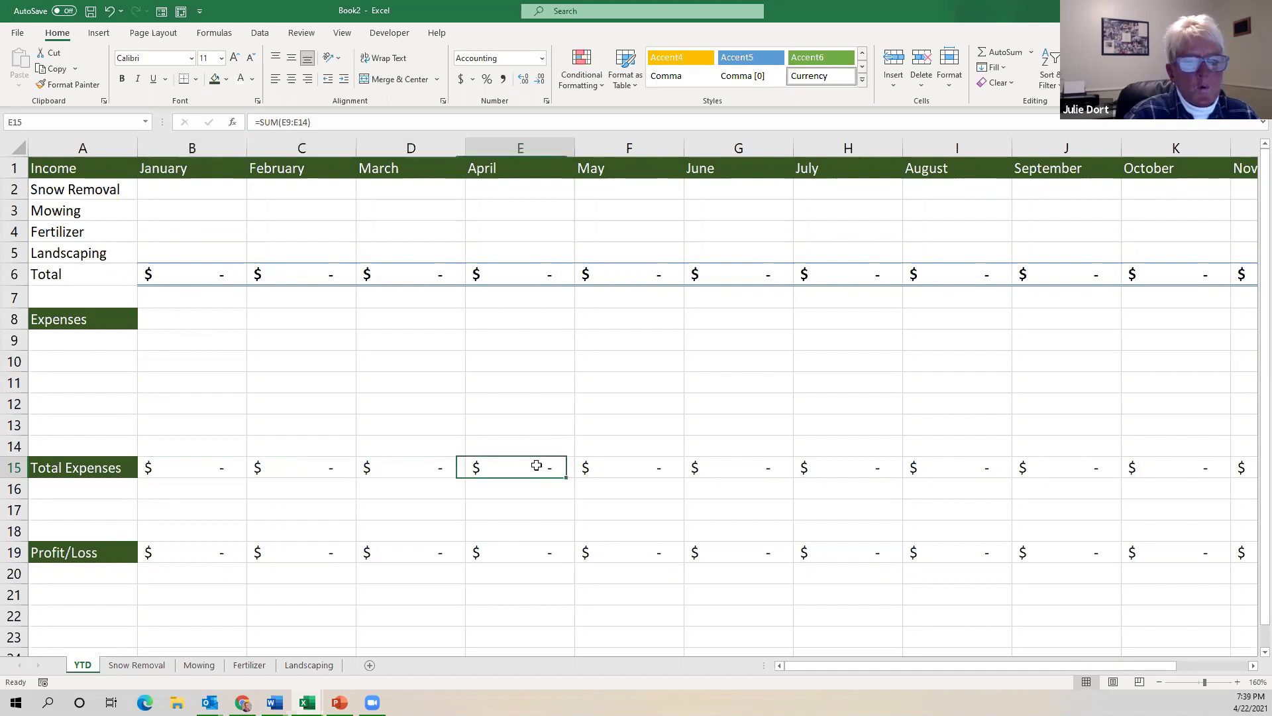
Insert another blank row at row 12 and confirm B16 reads =SUM(B9:B15).
click(15, 403)
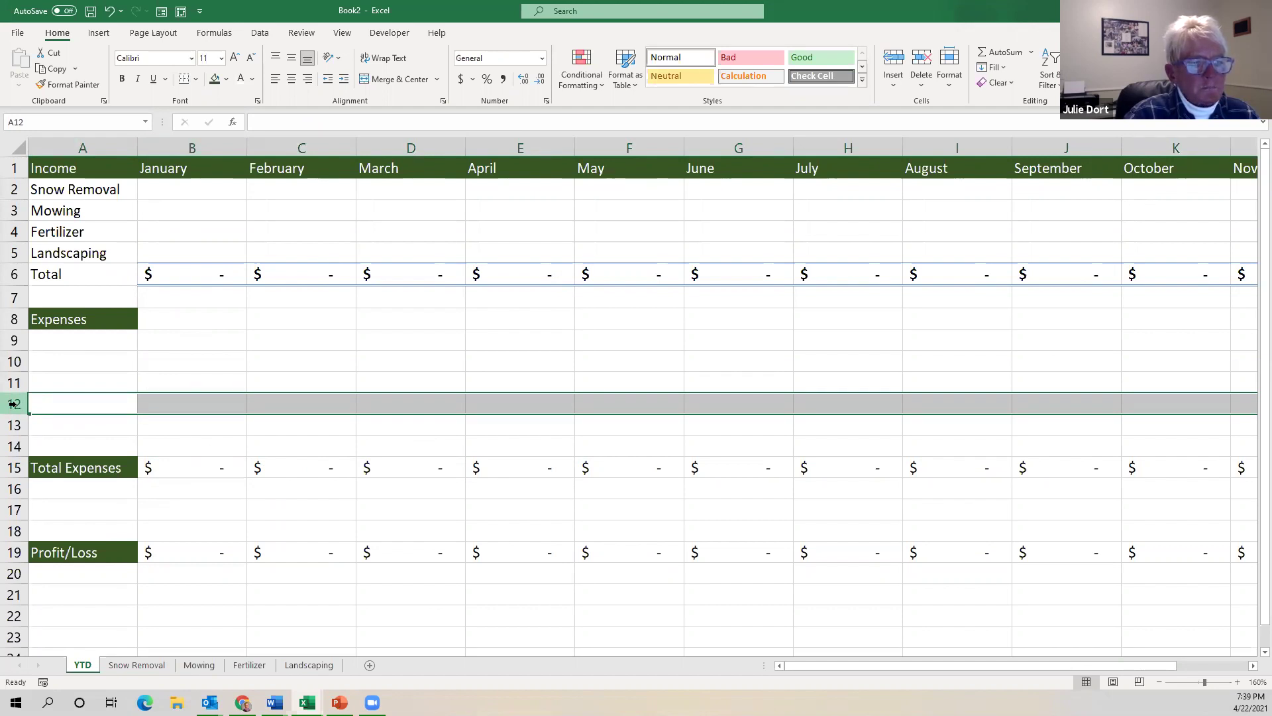
right_click(17, 409)
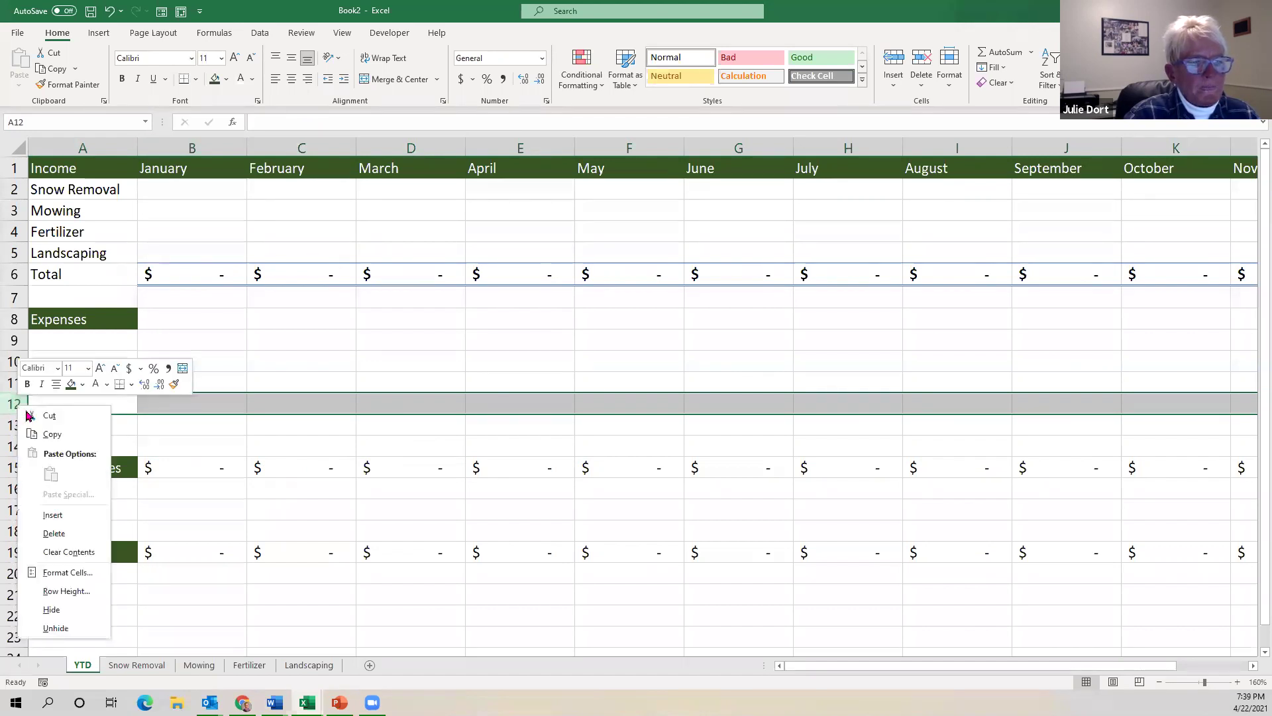
click(59, 514)
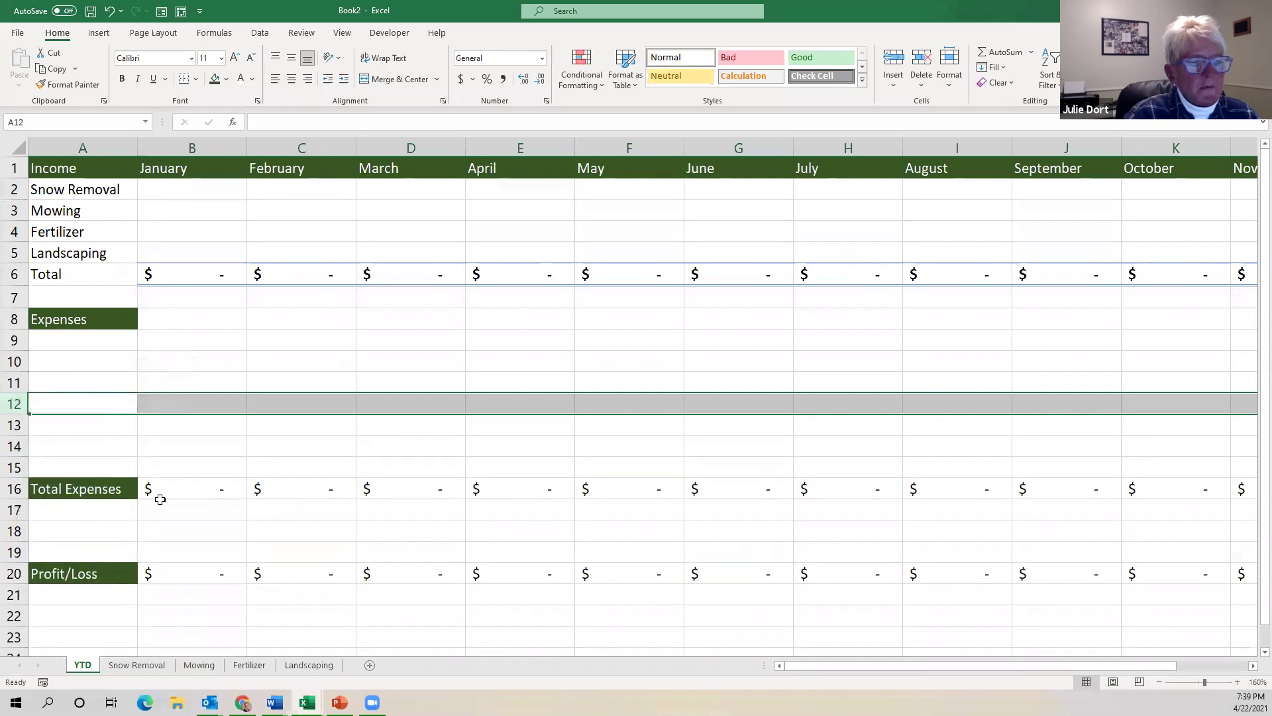
click(155, 488)
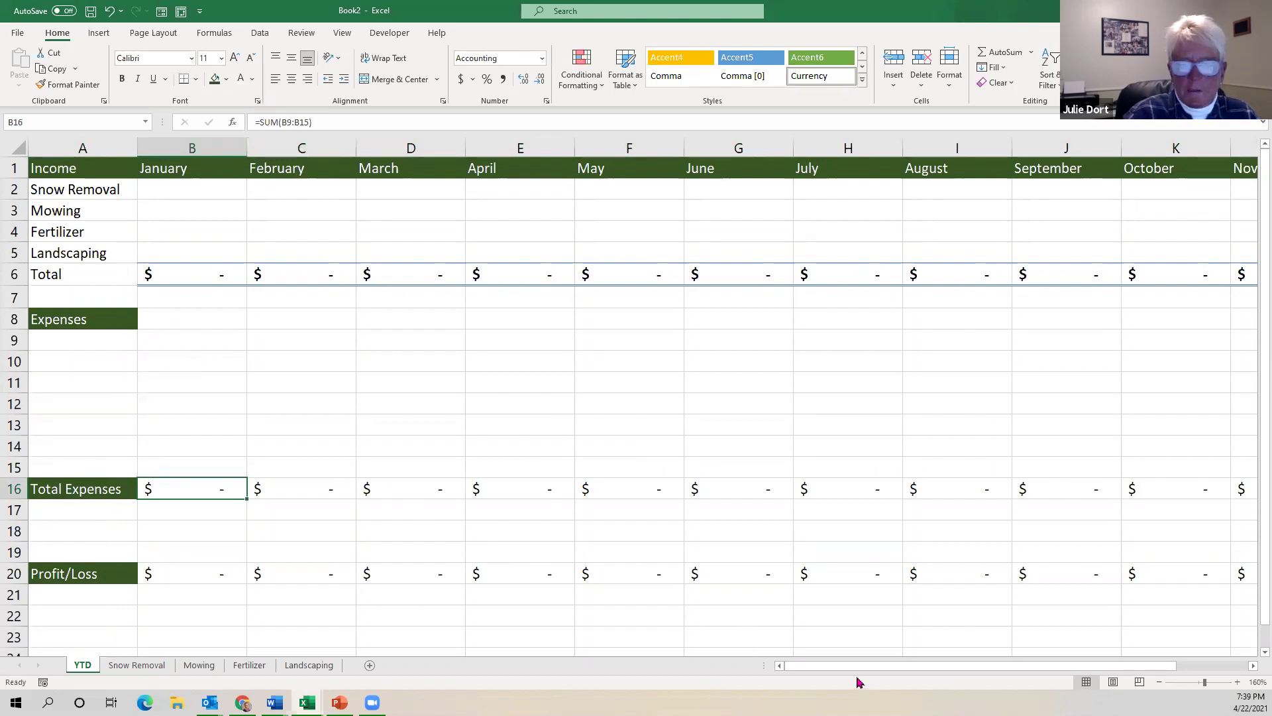
drag(851, 670, 1119, 635)
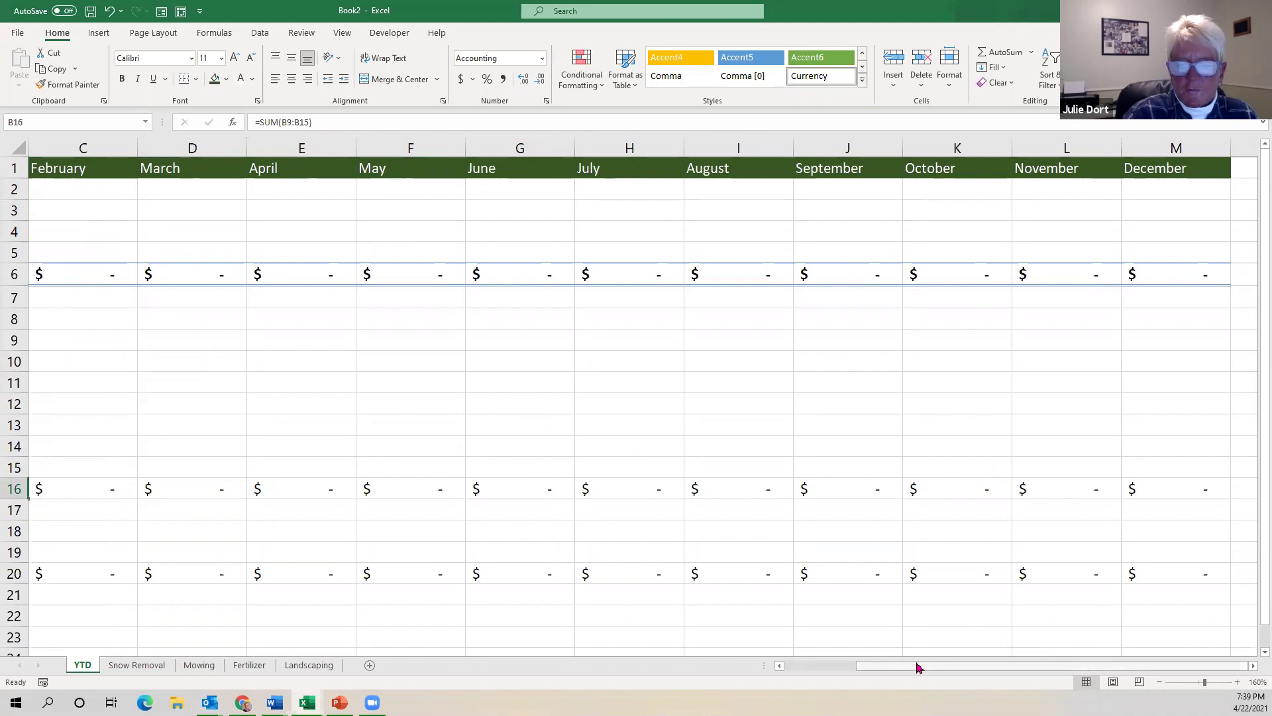
click(801, 668)
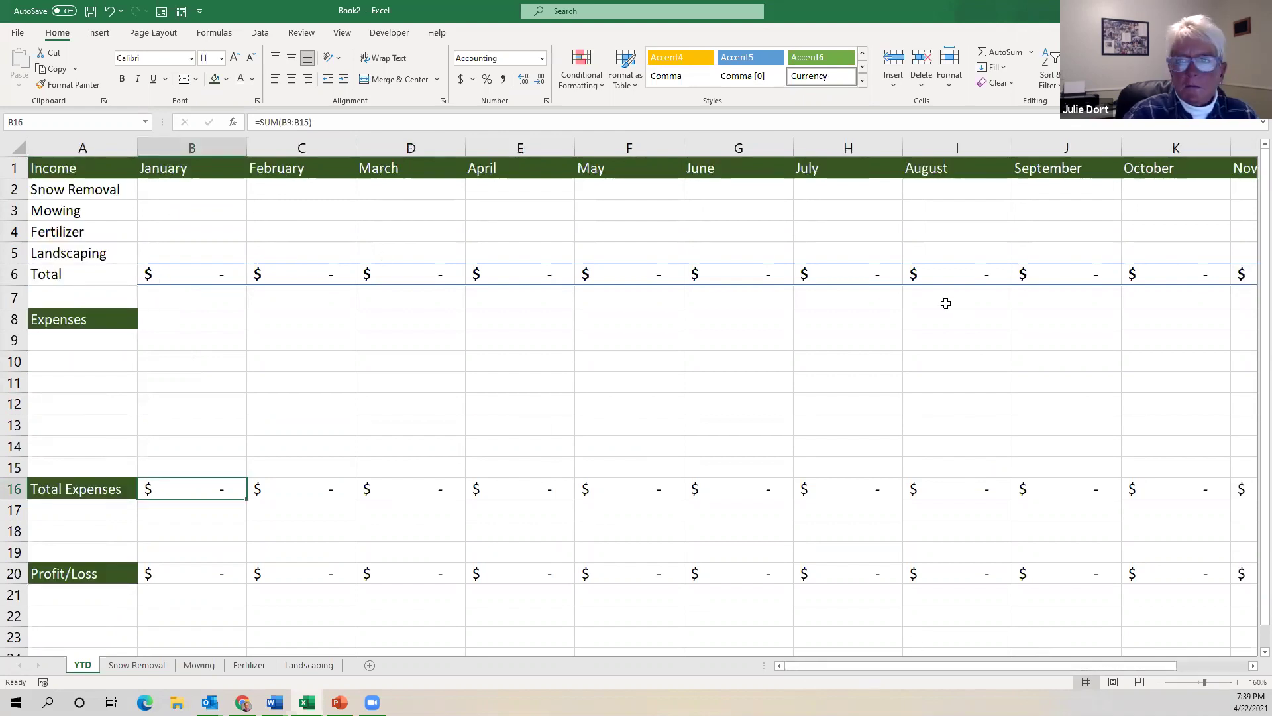
click(1253, 666)
double_click(1252, 666)
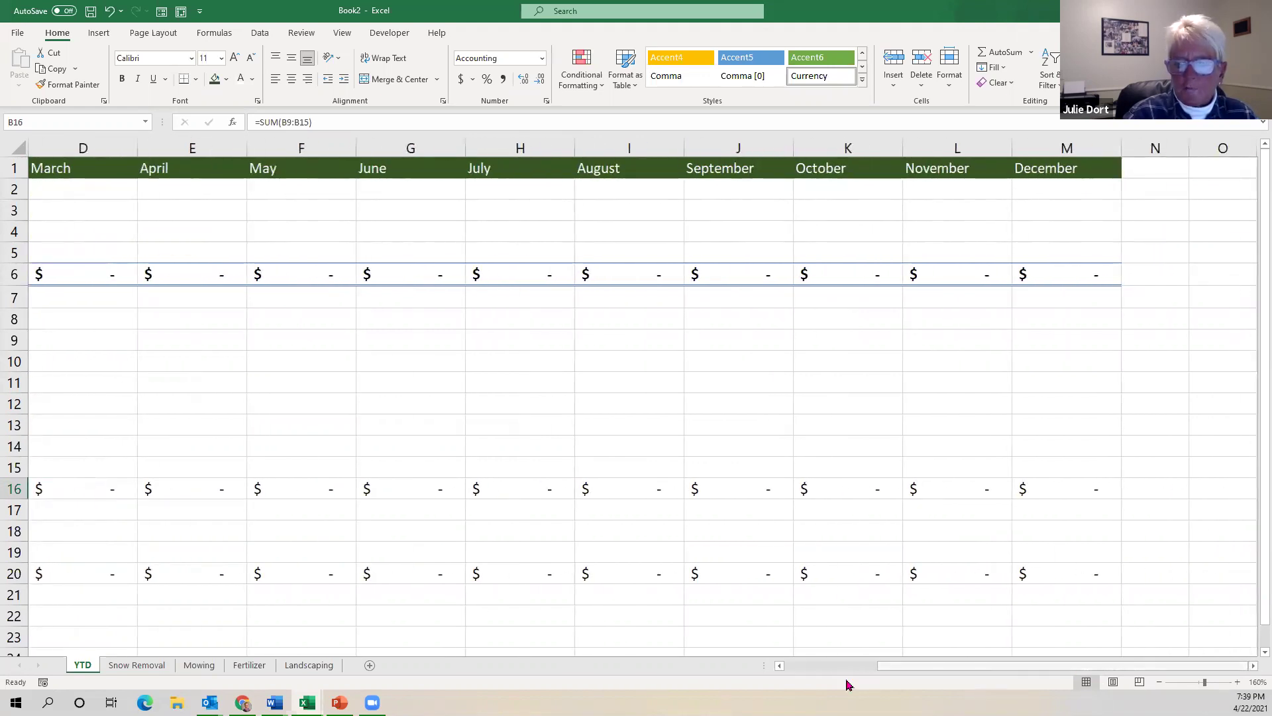
triple_click(779, 666)
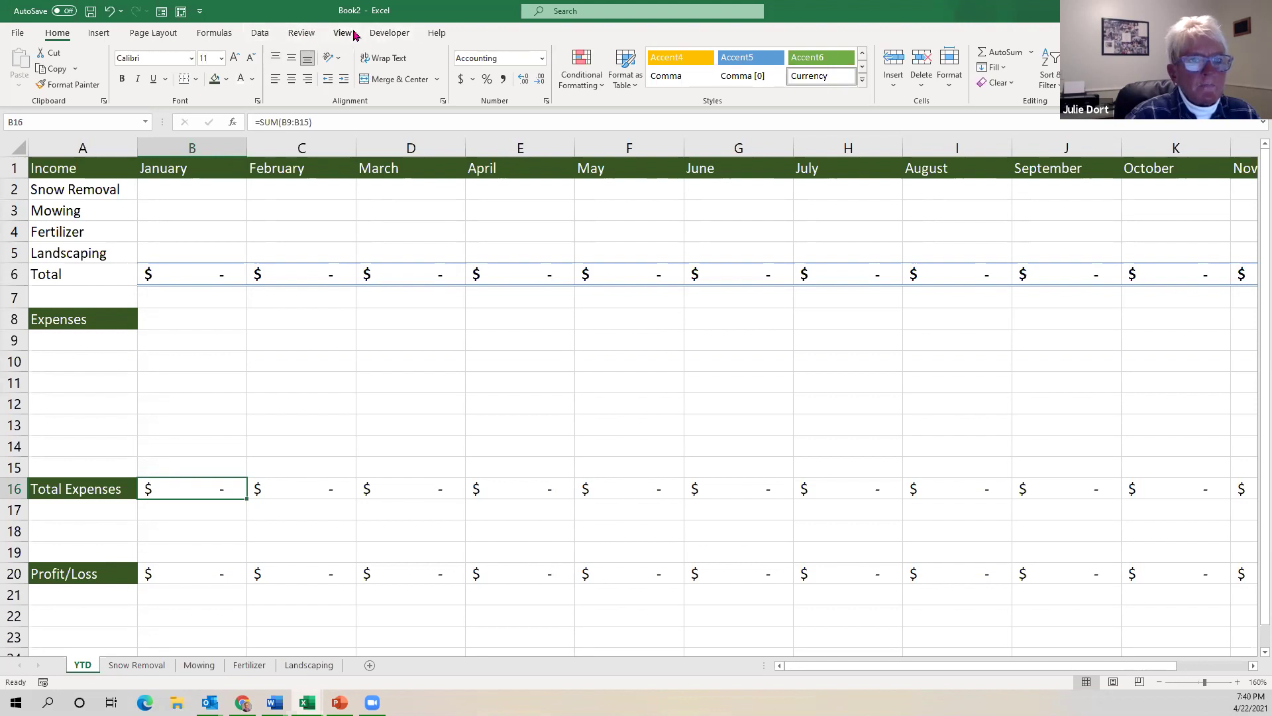
Freeze the top row and scroll to confirm the month headers stay in place.
click(343, 34)
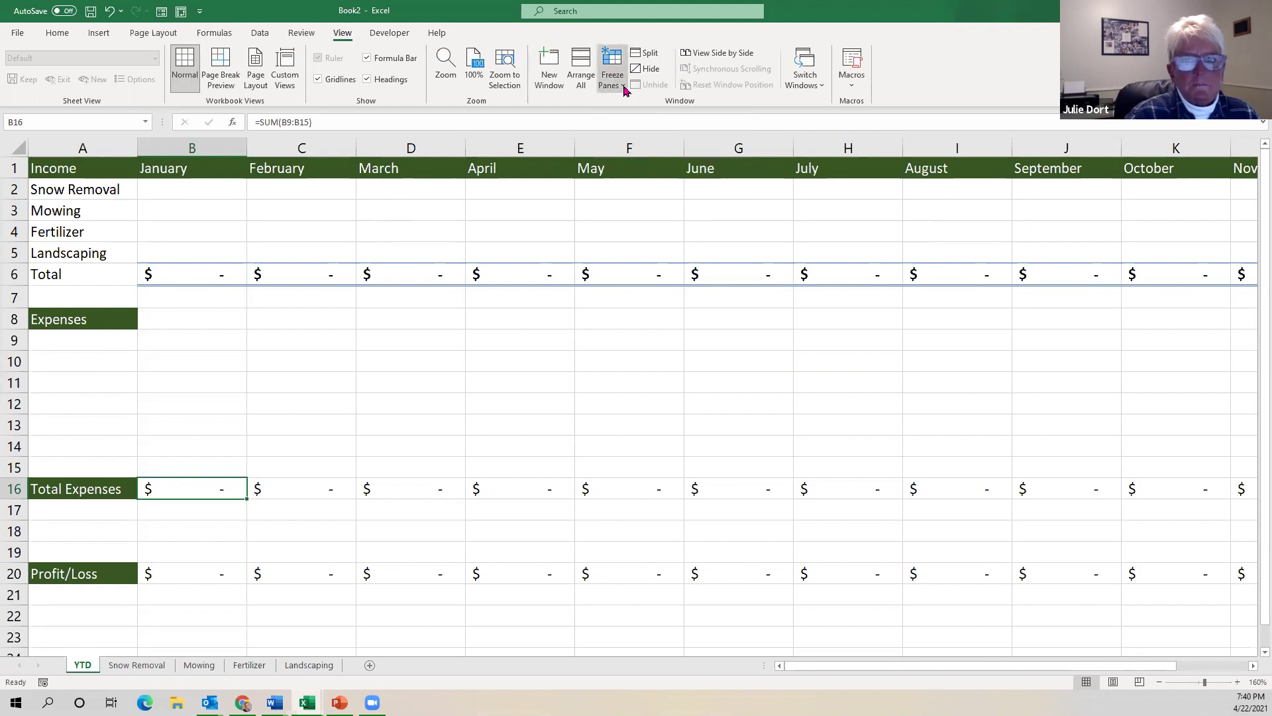
click(625, 91)
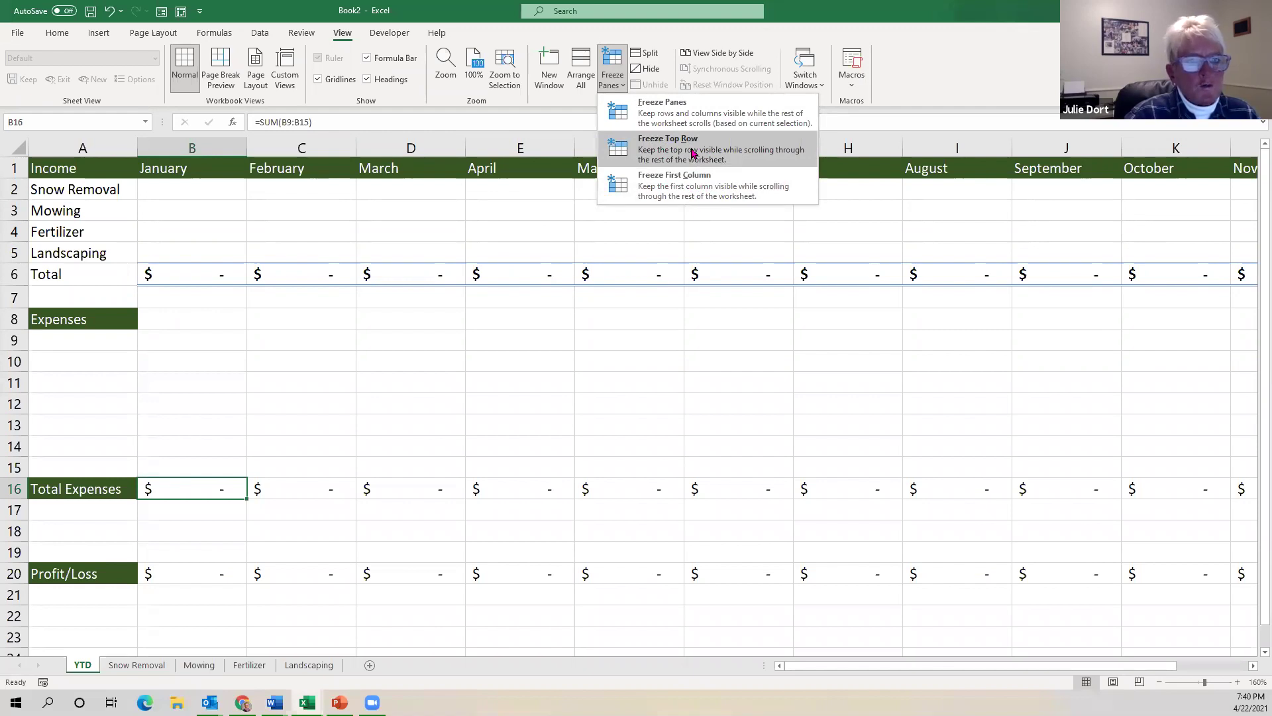
click(692, 153)
scroll(387, 320, down, 4)
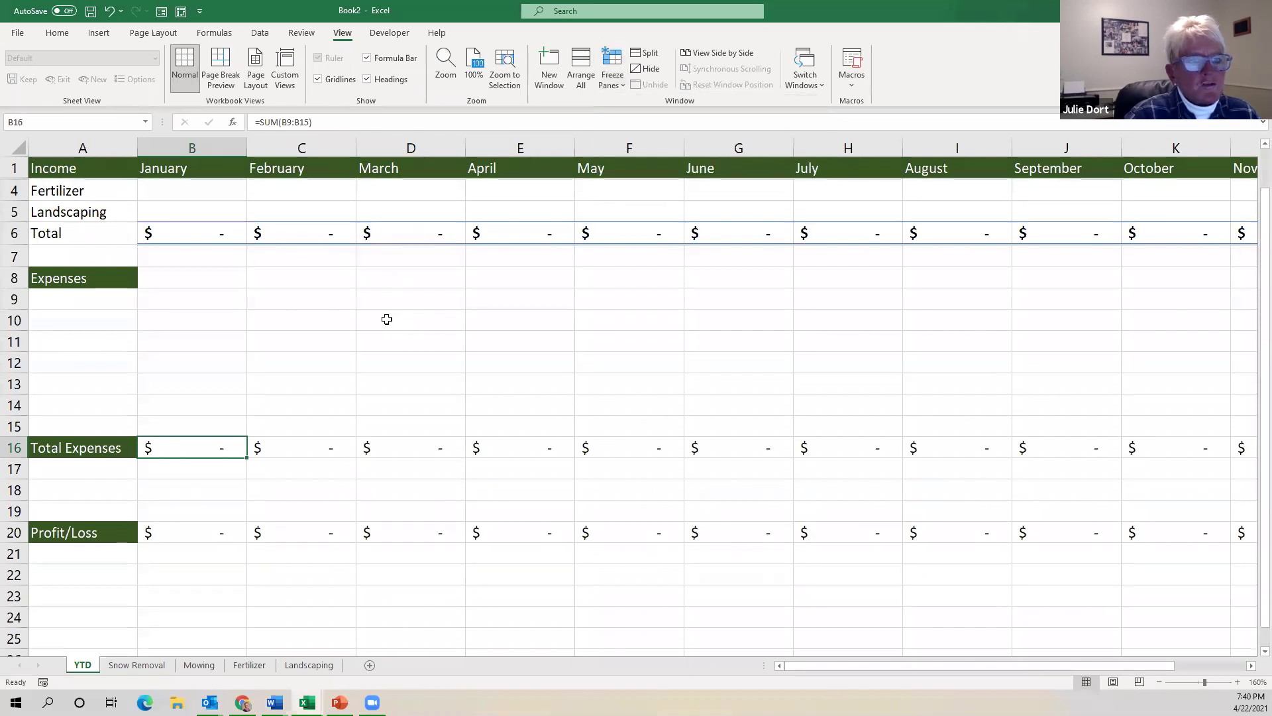
scroll(387, 320, down, 2)
scroll(387, 319, up, 6)
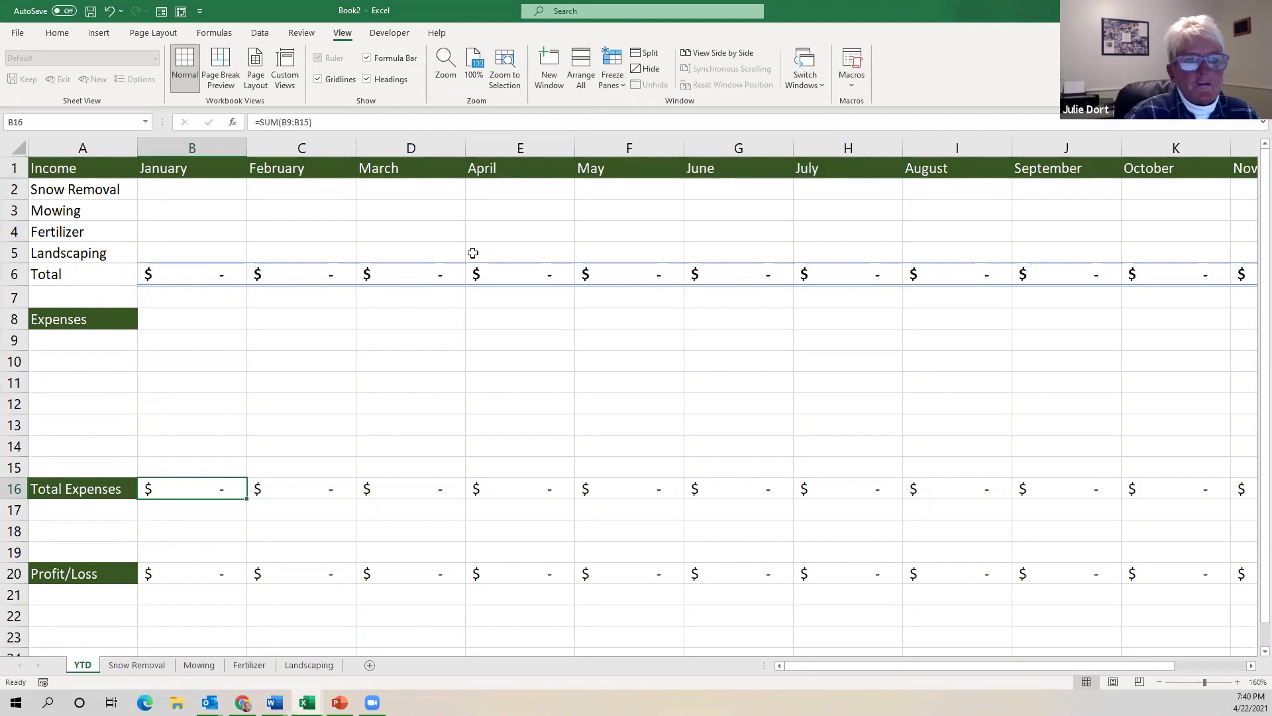
scroll(464, 253, down, 2)
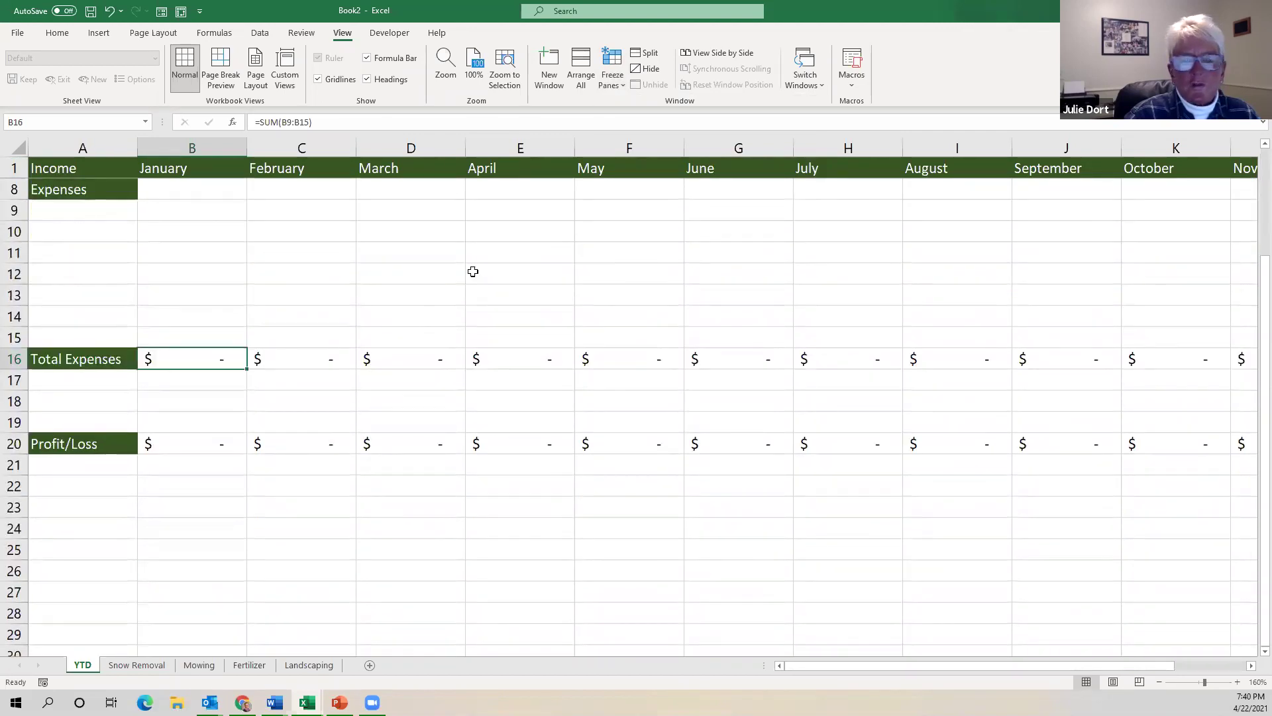
scroll(466, 274, up, 2)
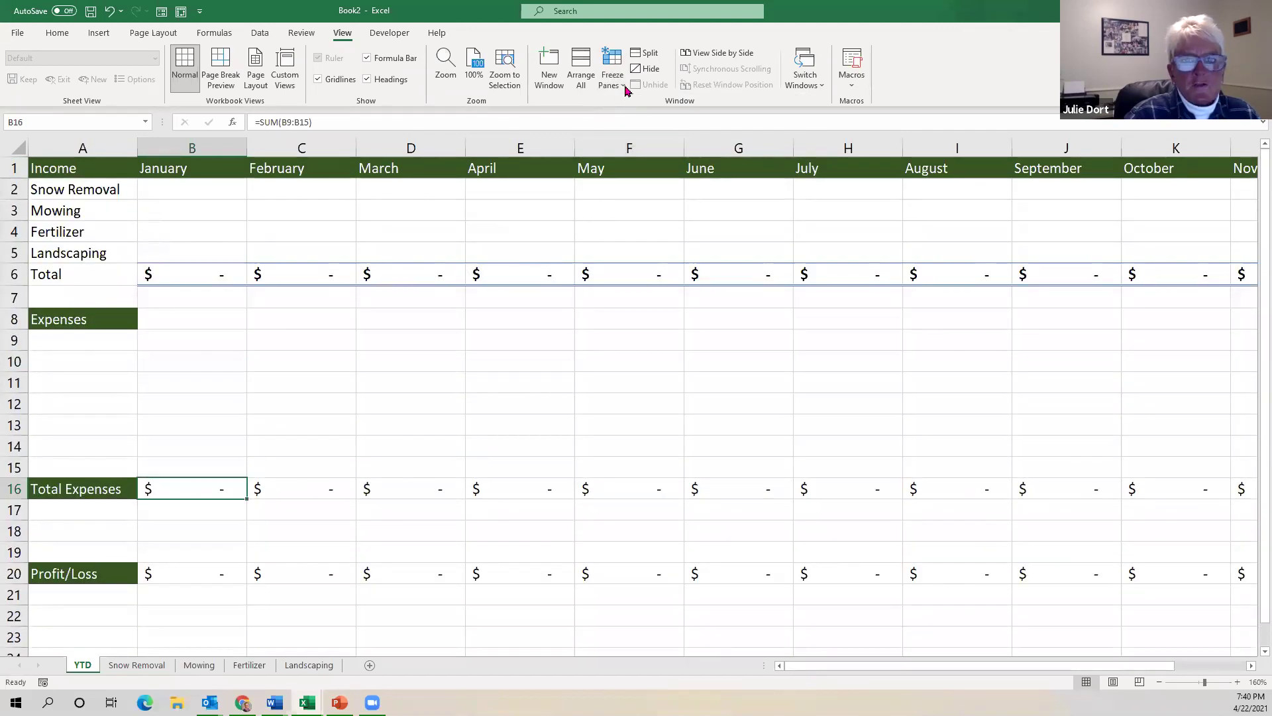
Freeze the first column and arrow across row 2 to confirm the labels stay visible.
click(626, 90)
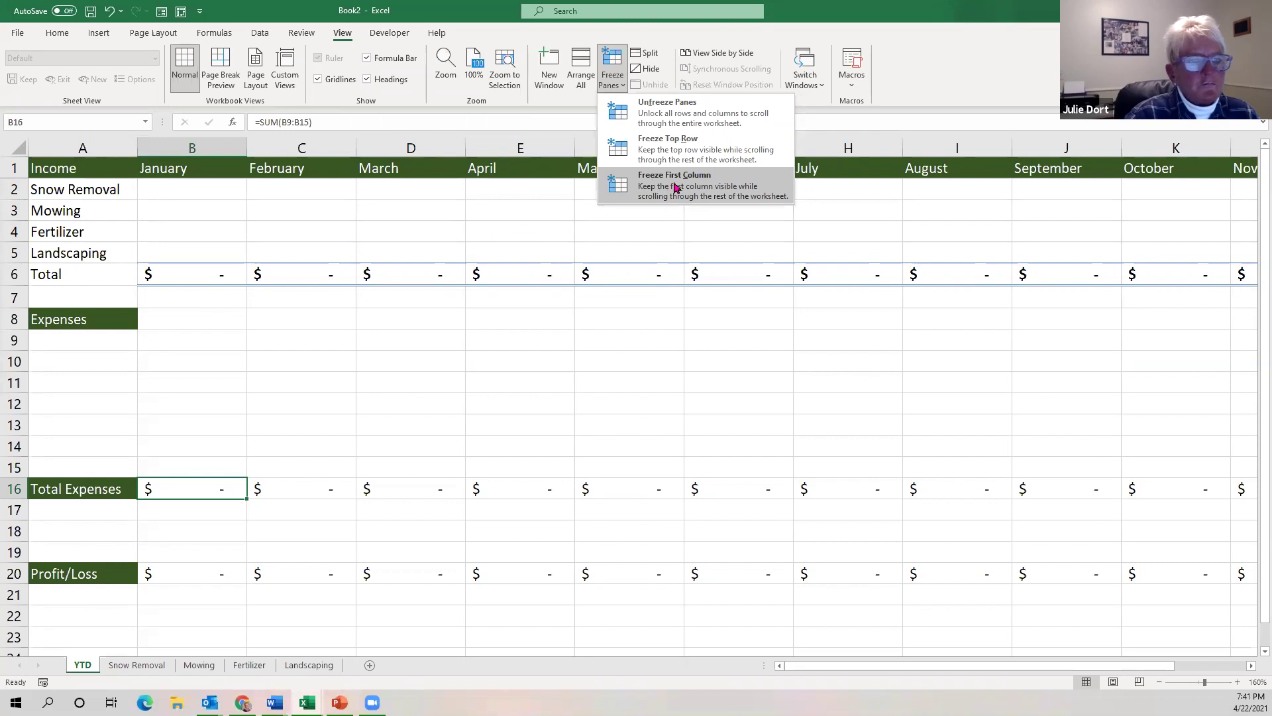
click(676, 189)
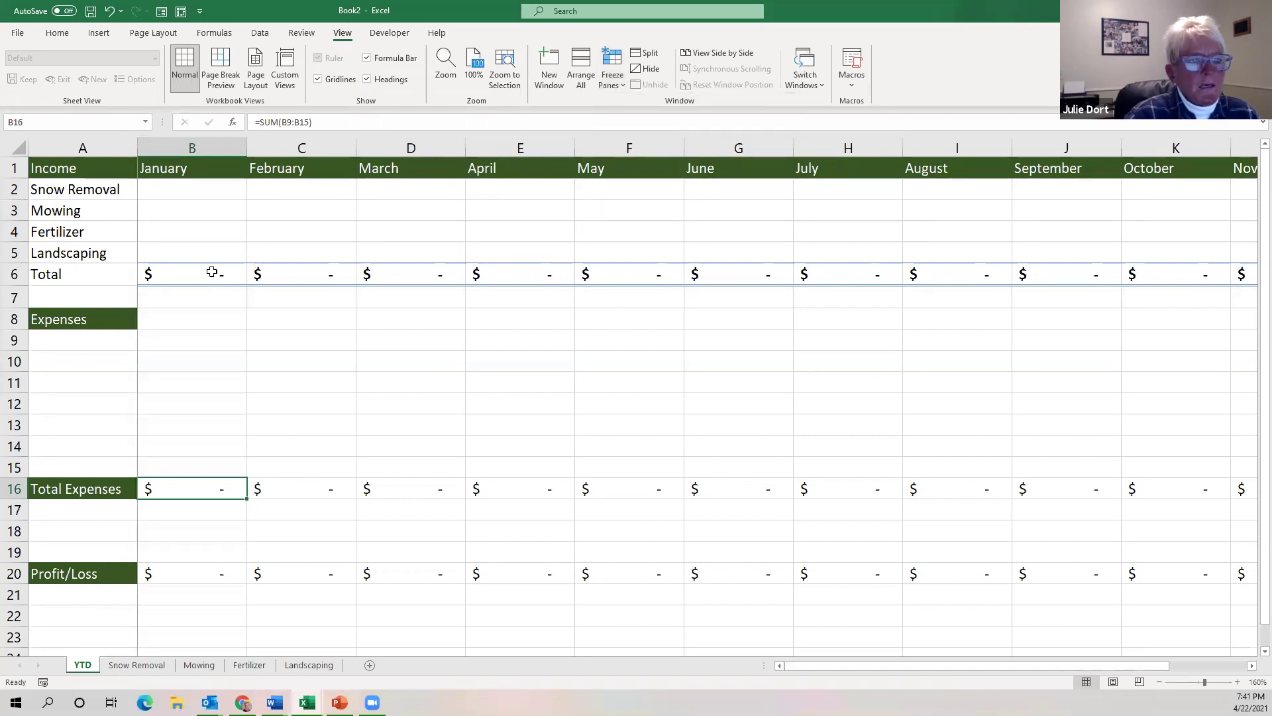
click(219, 189)
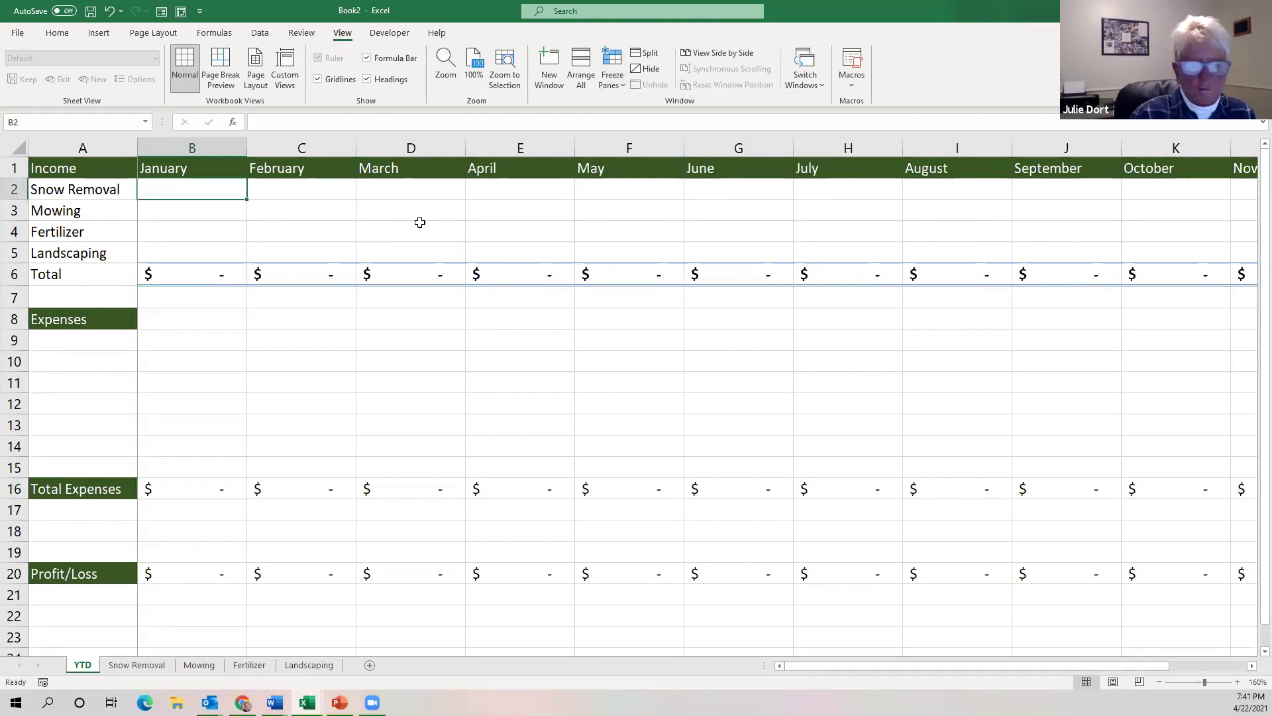
key(Right)
key(Right)
key(Right)
key(Right)
key(Right)
key(Right)
key(Right)
key(Right)
key(Right)
key(Right)
key(Right)
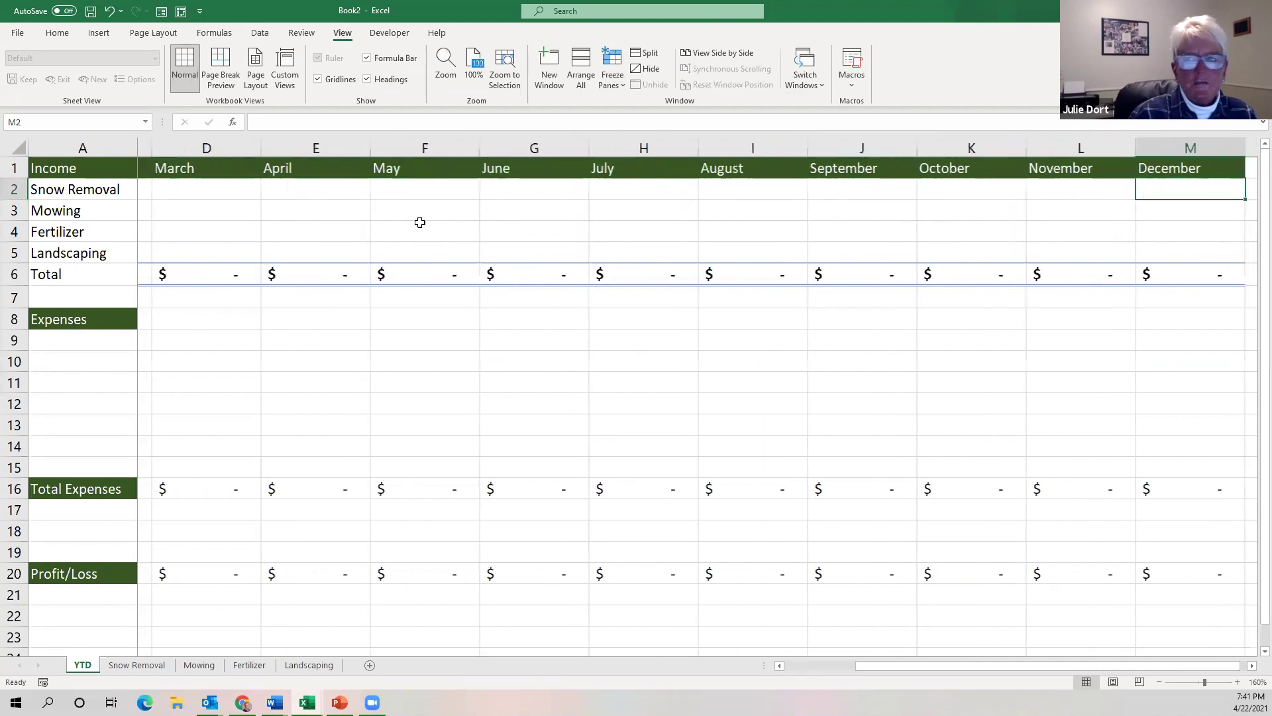
key(Right)
key(Right)
key(Right)
key(Right)
key(Right)
key(Right)
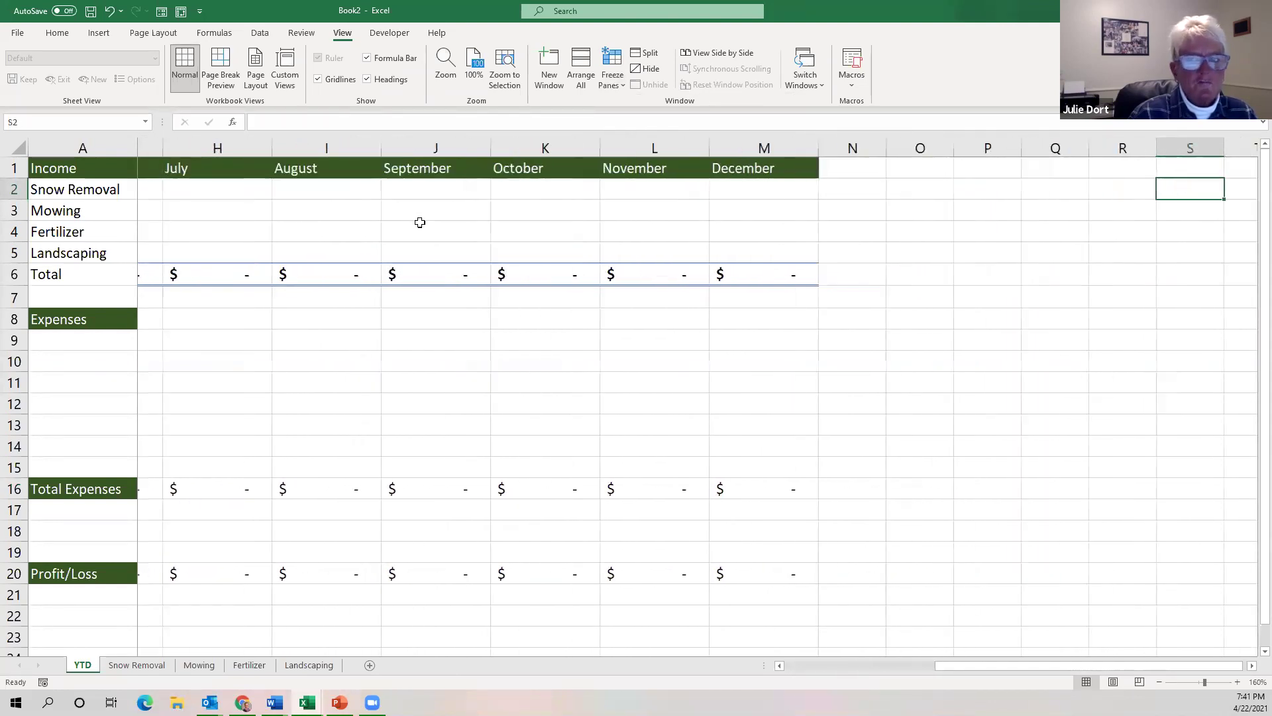
key(Left)
key(Left)
key(Left)
key(Left)
key(Left)
key(Left)
key(Left)
key(Left)
key(Left)
key(Left)
key(Left)
key(Left)
key(Left)
key(Left)
key(Left)
key(Left)
key(Left)
key(Left)
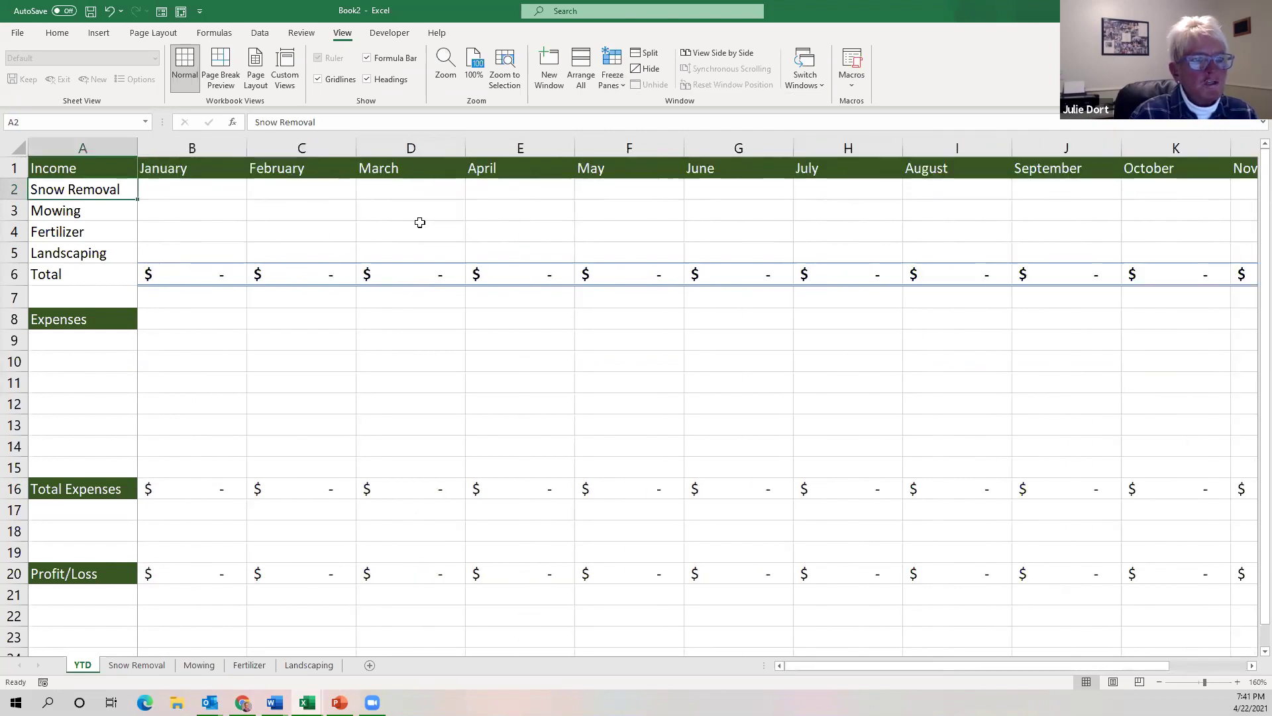
click(191, 190)
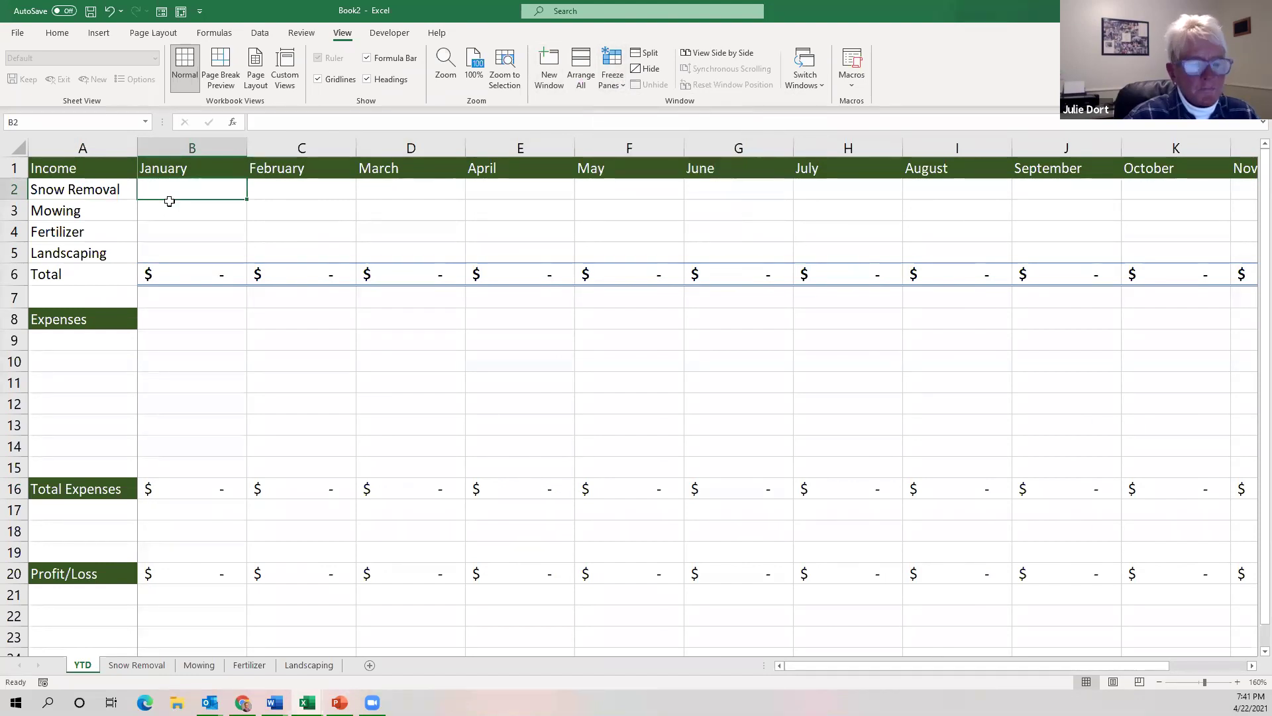
Select B2 and unfreeze the current panes.
click(626, 90)
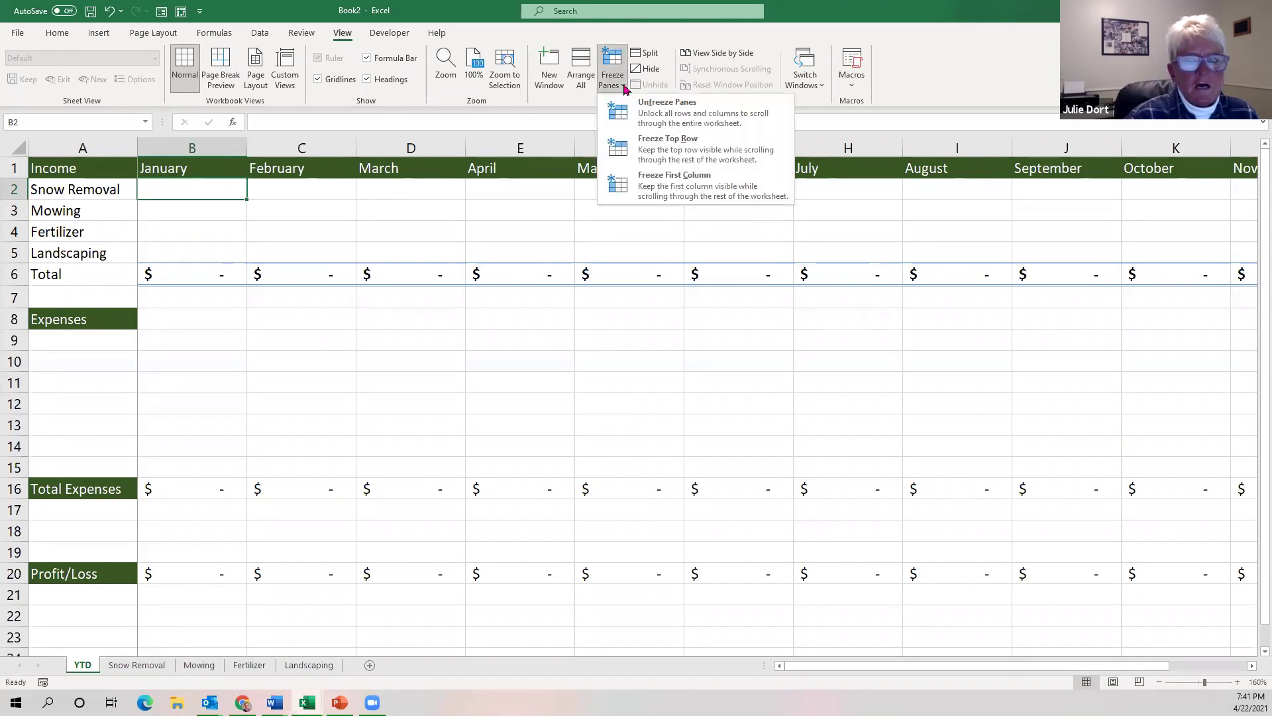
click(626, 90)
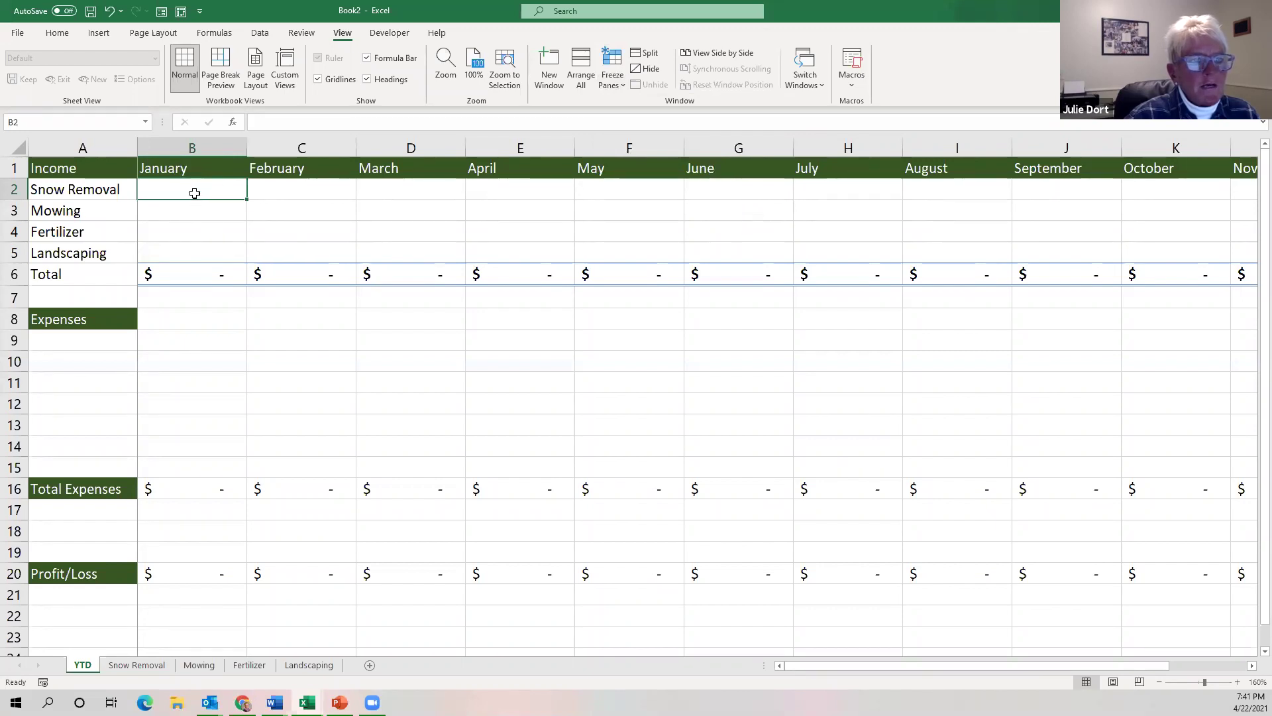
click(187, 209)
click(184, 194)
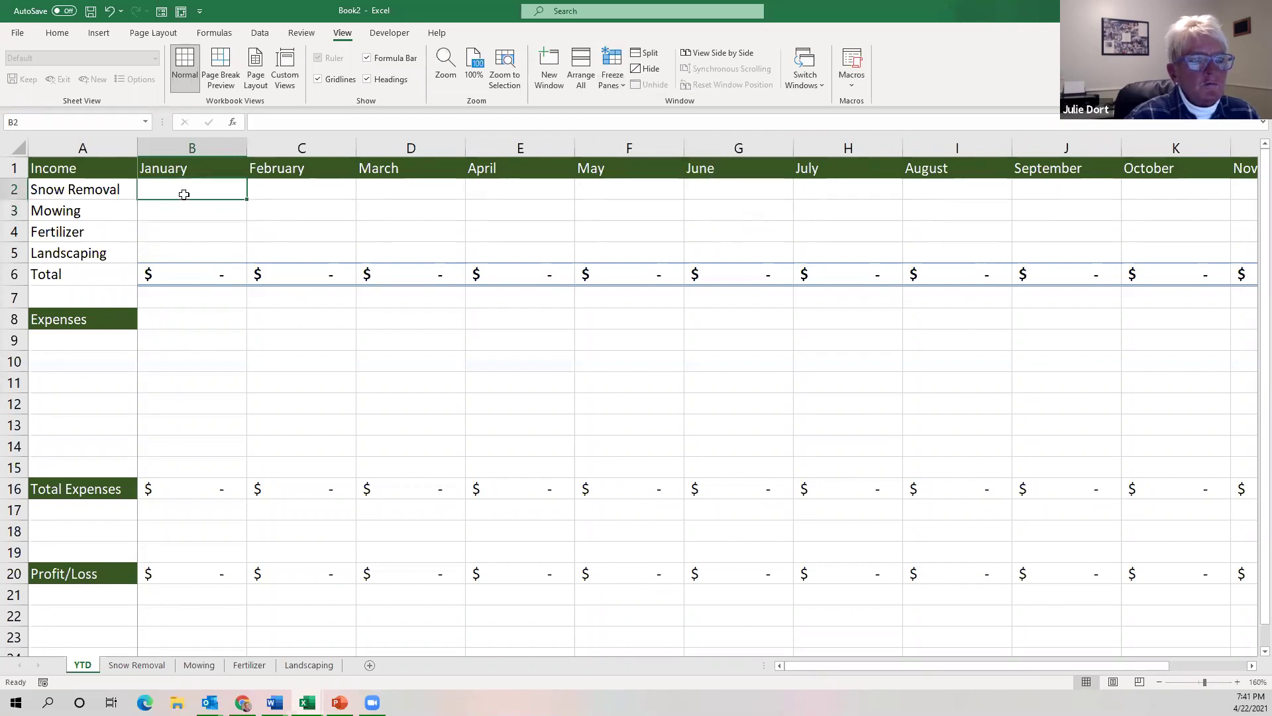
click(621, 90)
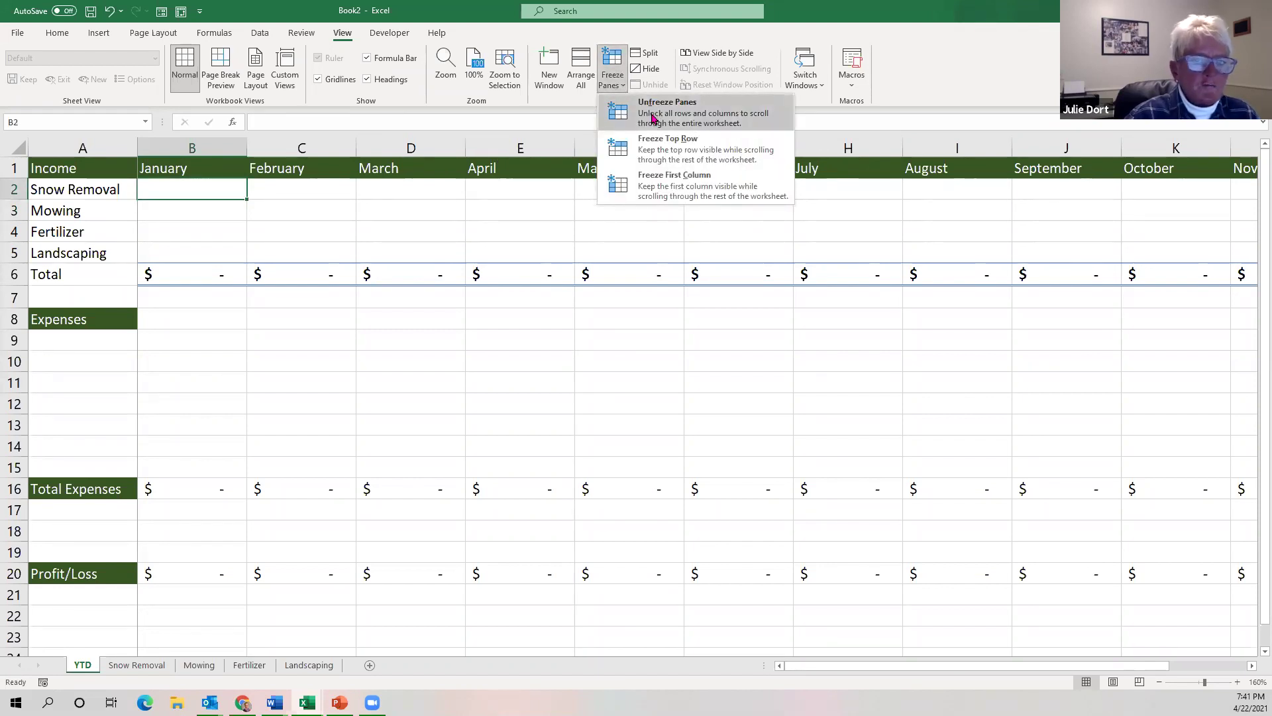
click(652, 117)
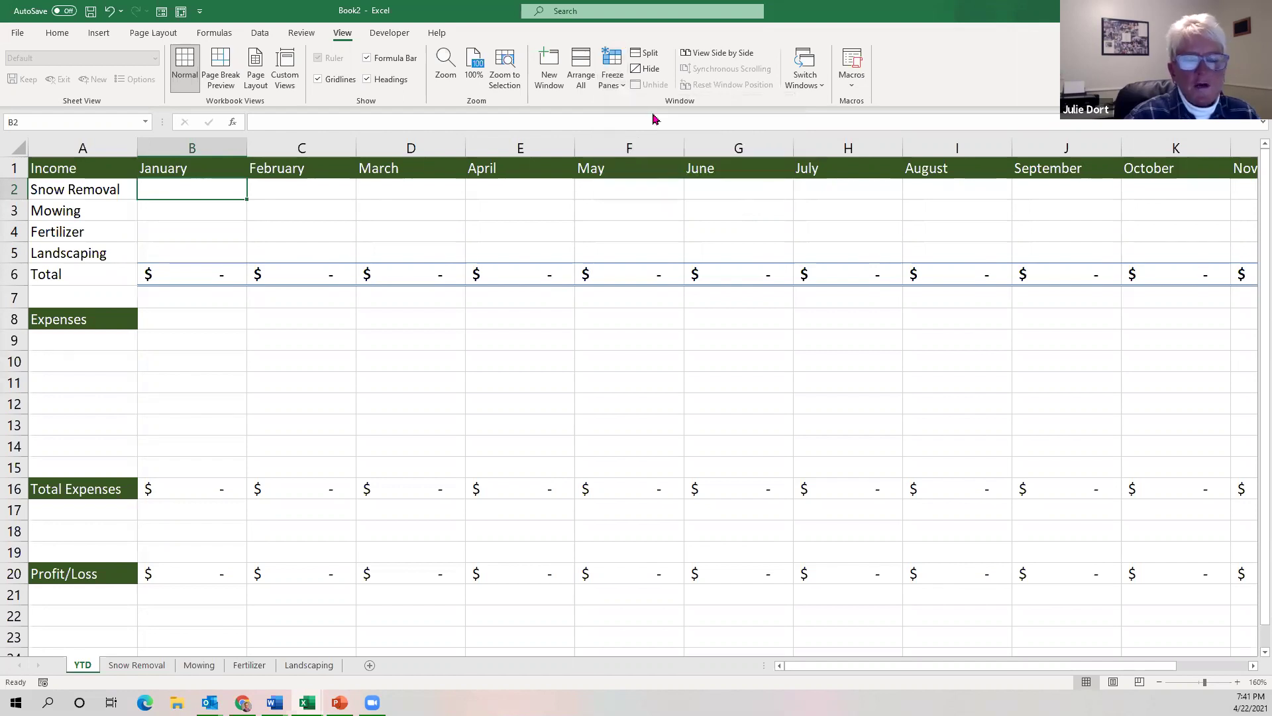
Freeze panes at B2 and test by scrolling and arrowing along row 2.
click(621, 87)
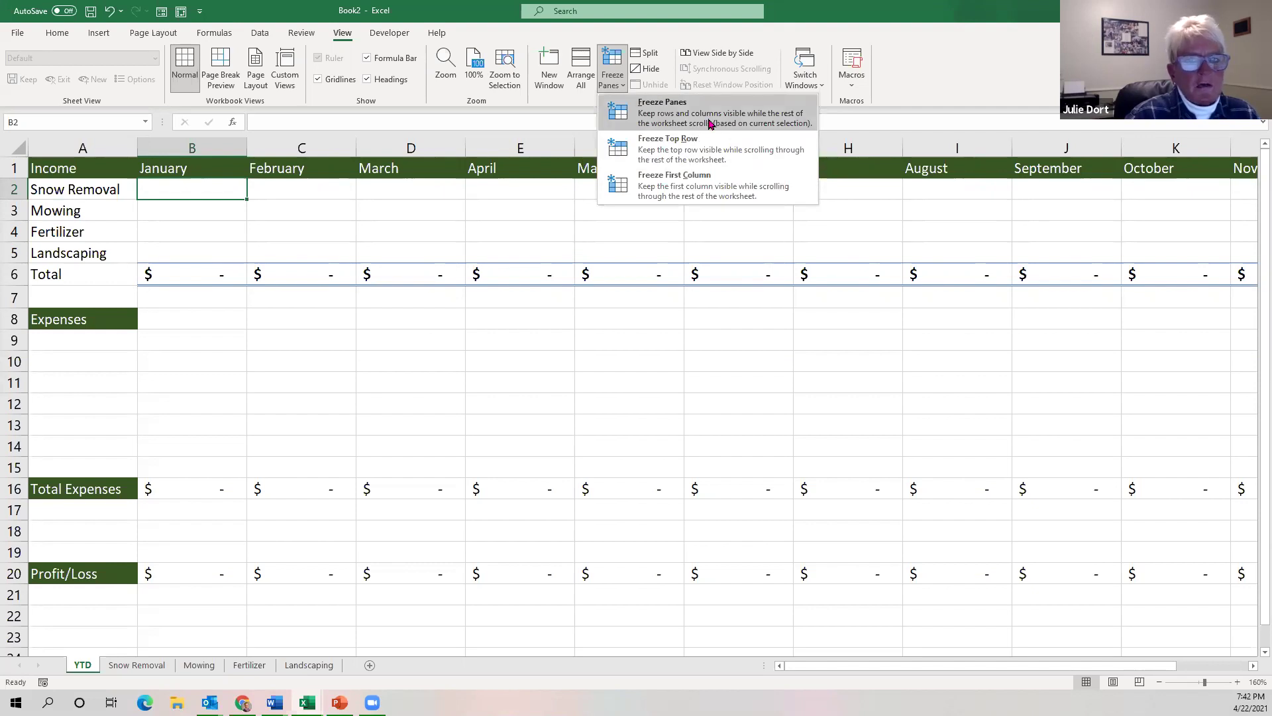
click(709, 124)
scroll(493, 244, down, 4)
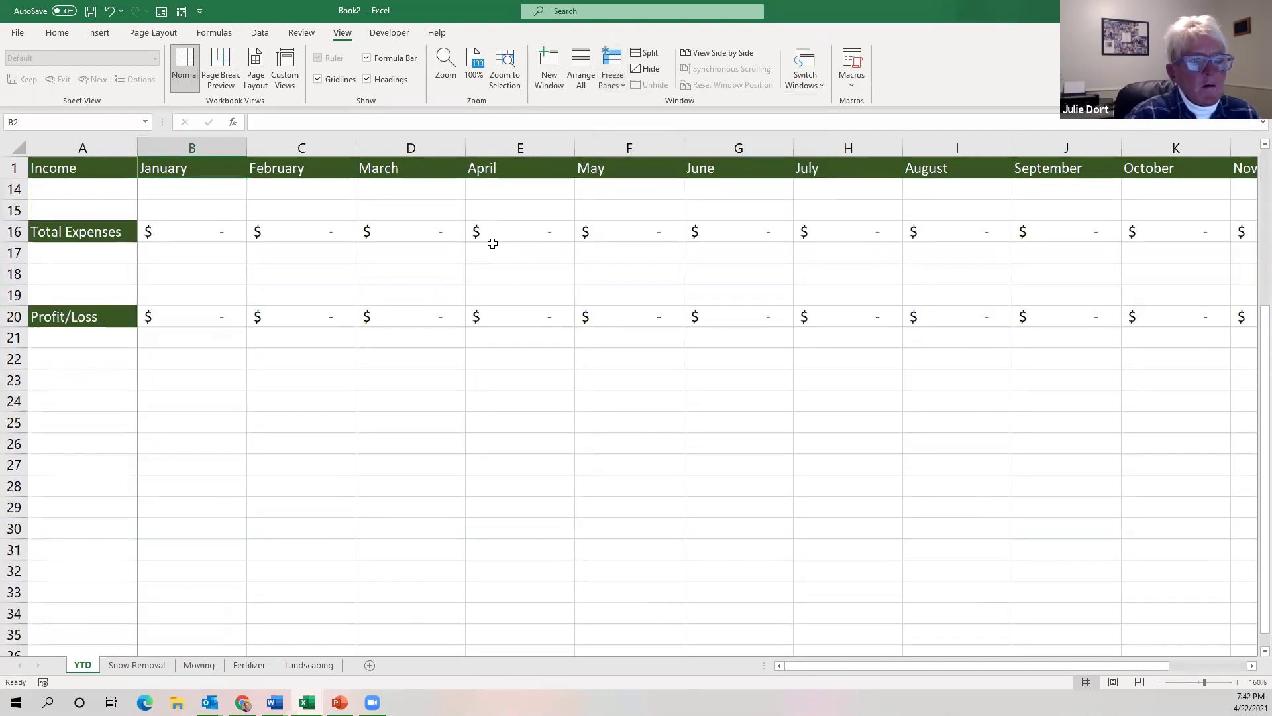
scroll(493, 243, up, 4)
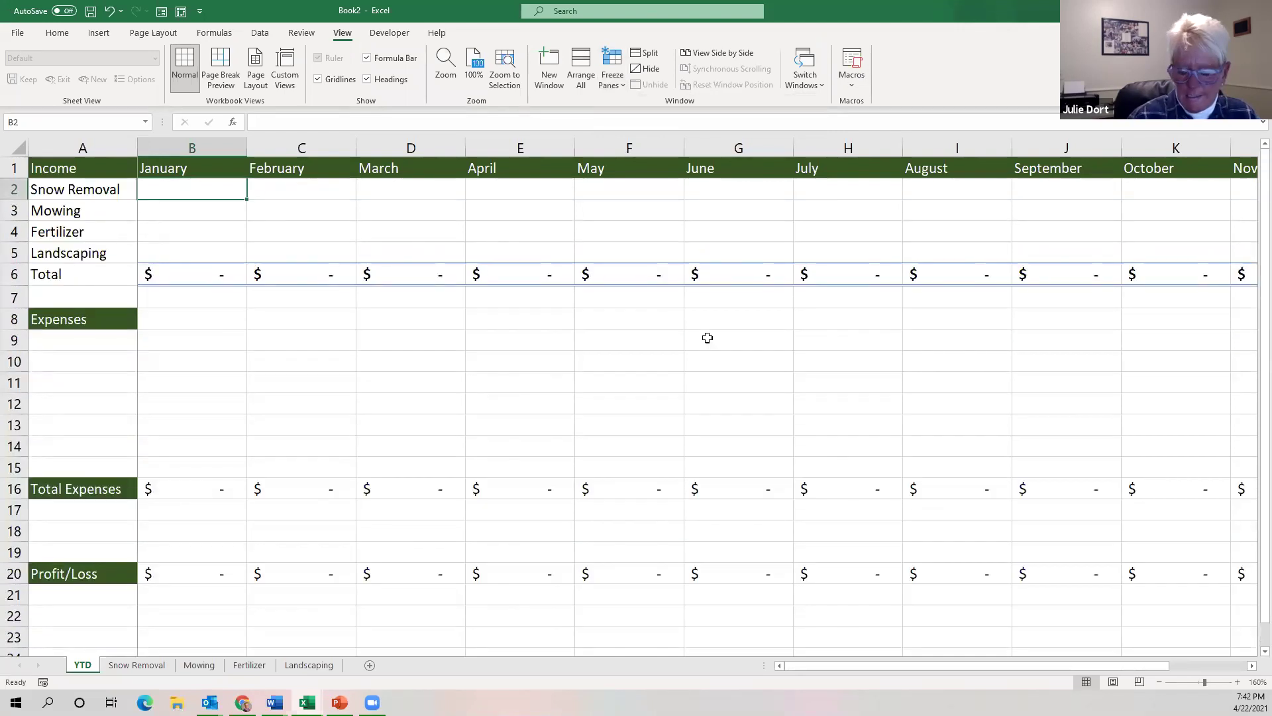
key(Right)
key(Right)
key(Right)
key(Right)
key(Right)
key(Right)
key(Right)
key(Right)
key(Right)
key(Right)
key(Right)
key(Right)
key(Right)
key(Right)
key(Right)
key(Right)
key(Right)
key(Right)
key(Right)
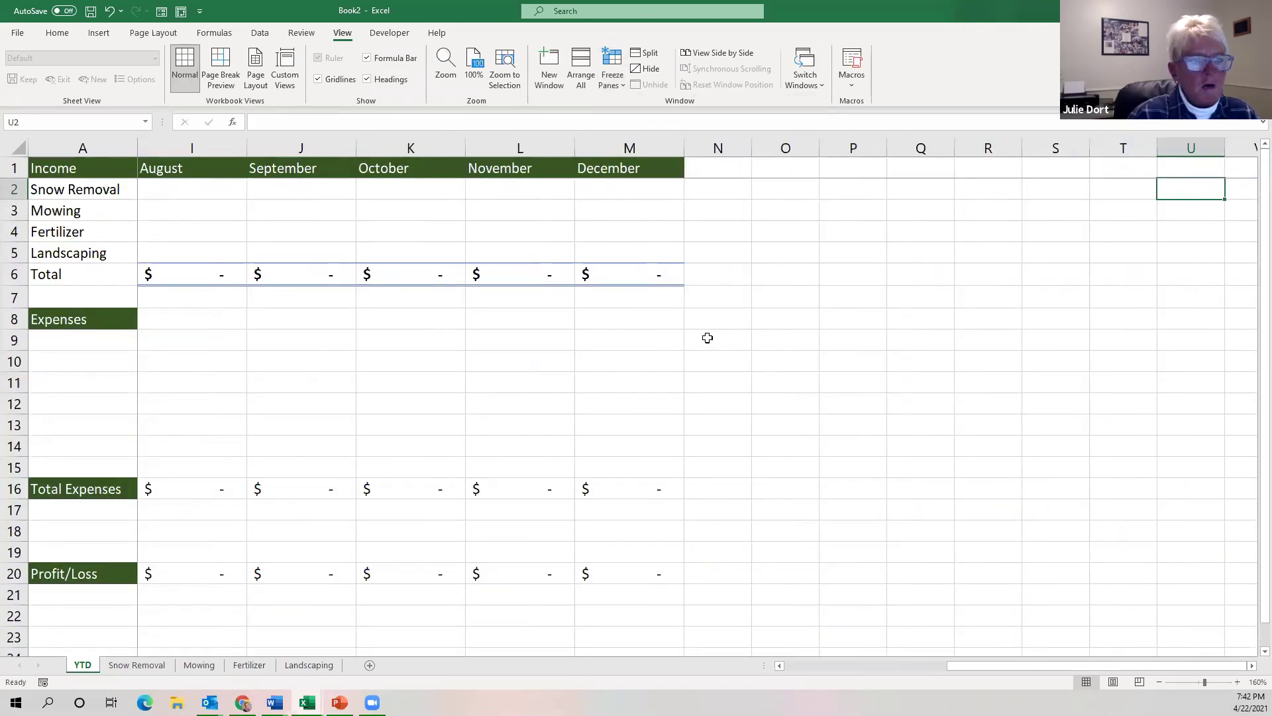
key(Left)
key(Left)
key(Left)
key(Left)
key(Left)
key(Left)
key(Left)
key(Left)
key(Left)
key(Left)
key(Left)
key(Left)
key(Left)
key(Left)
key(Left)
key(Left)
key(Left)
key(Left)
key(Left)
key(Left)
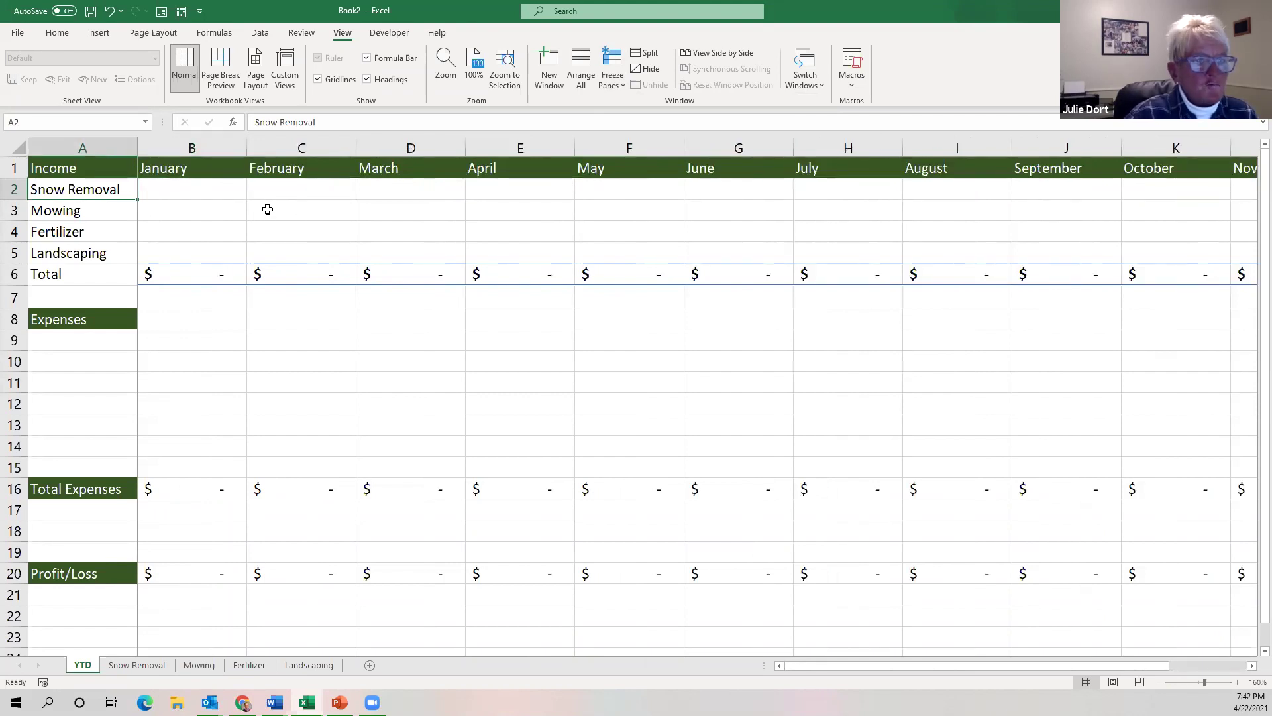
Unfreeze and try freezing panes at B7, keeping rows 1–6 fixed.
click(204, 300)
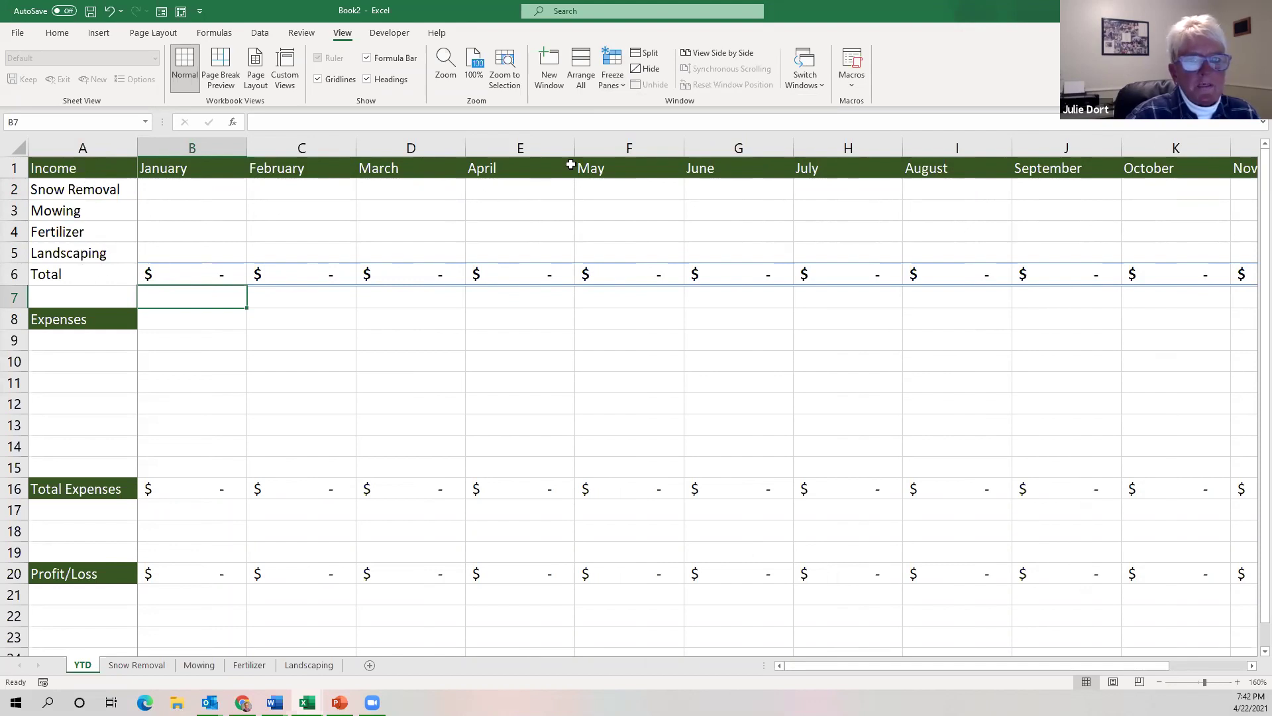
click(621, 92)
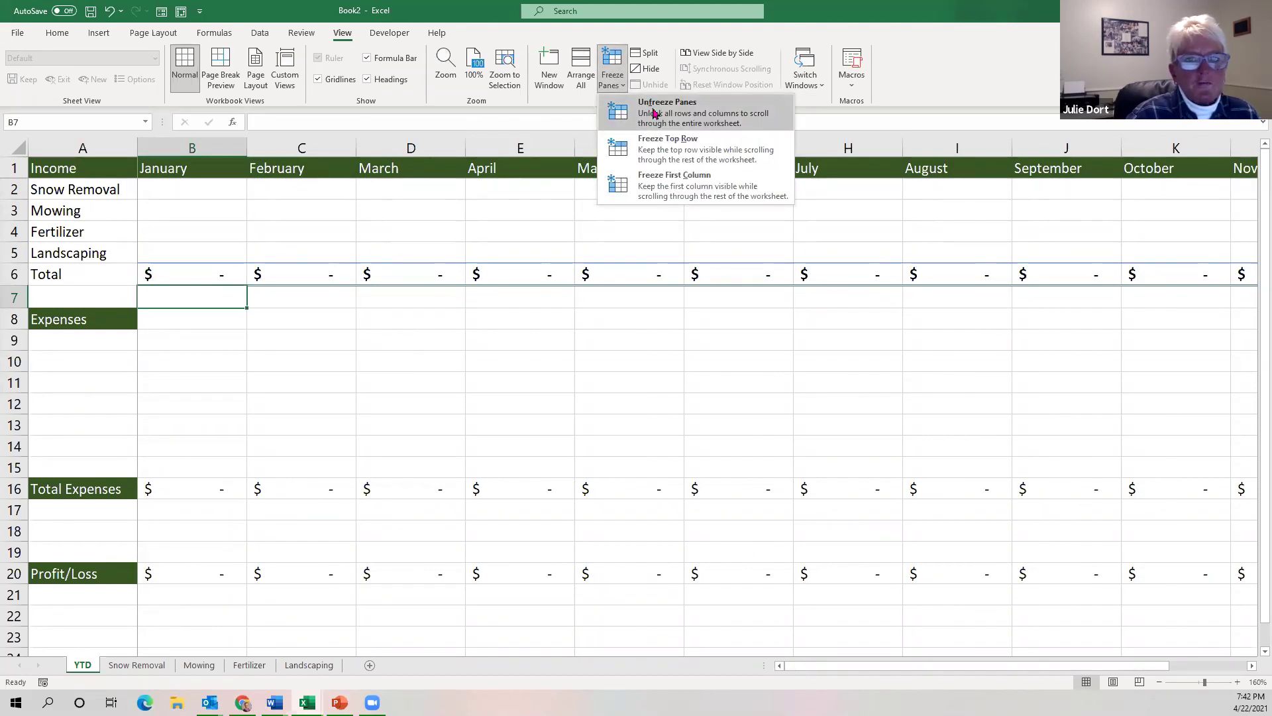
click(652, 114)
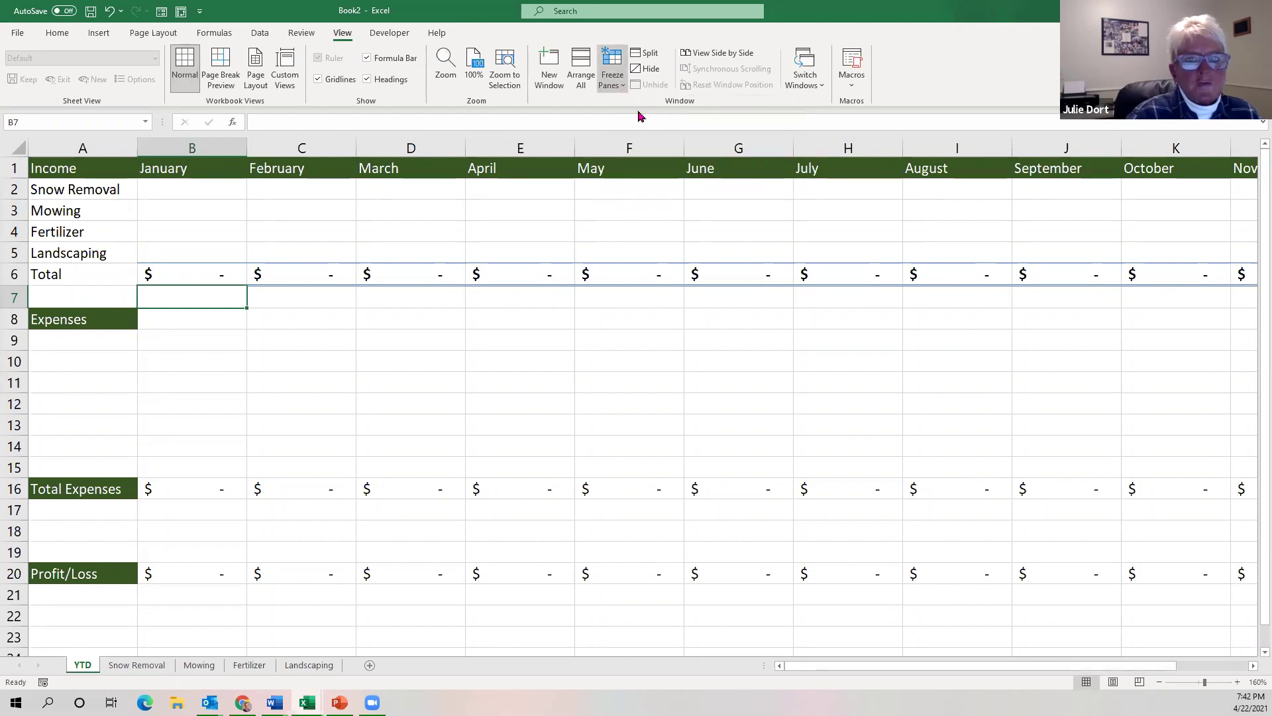
click(612, 75)
click(639, 105)
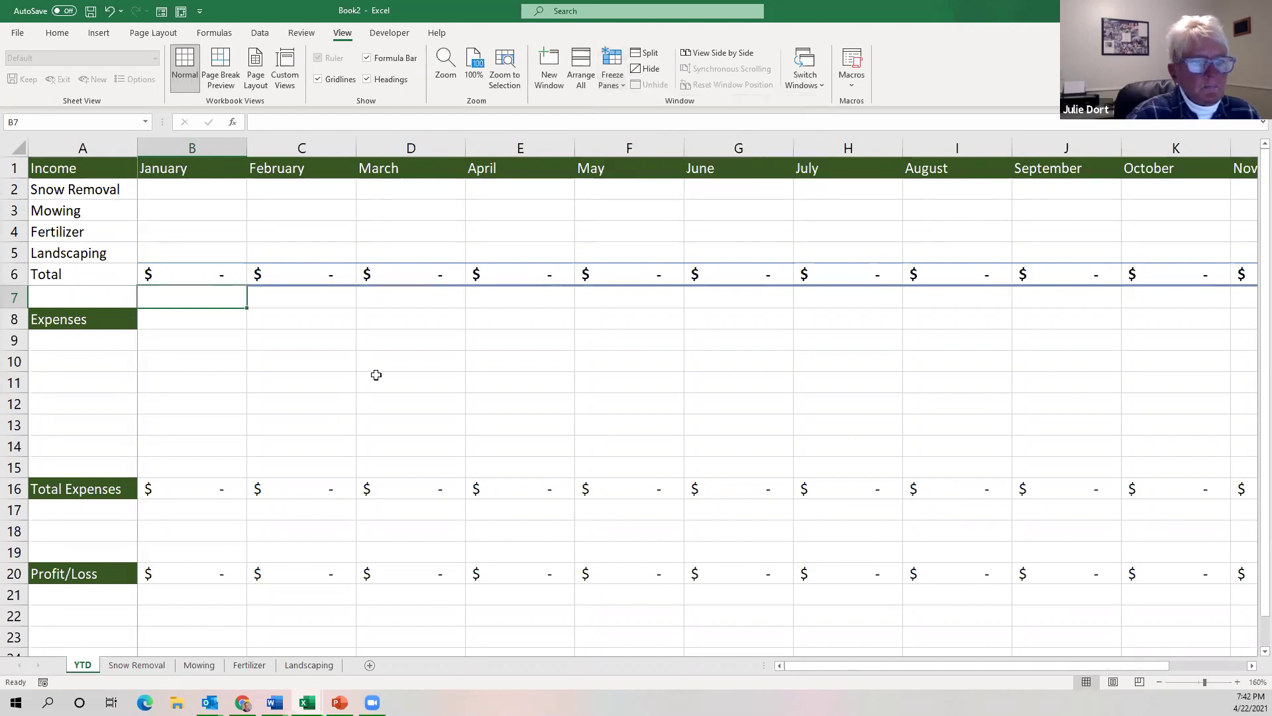
scroll(374, 372, down, 5)
scroll(377, 375, up, 5)
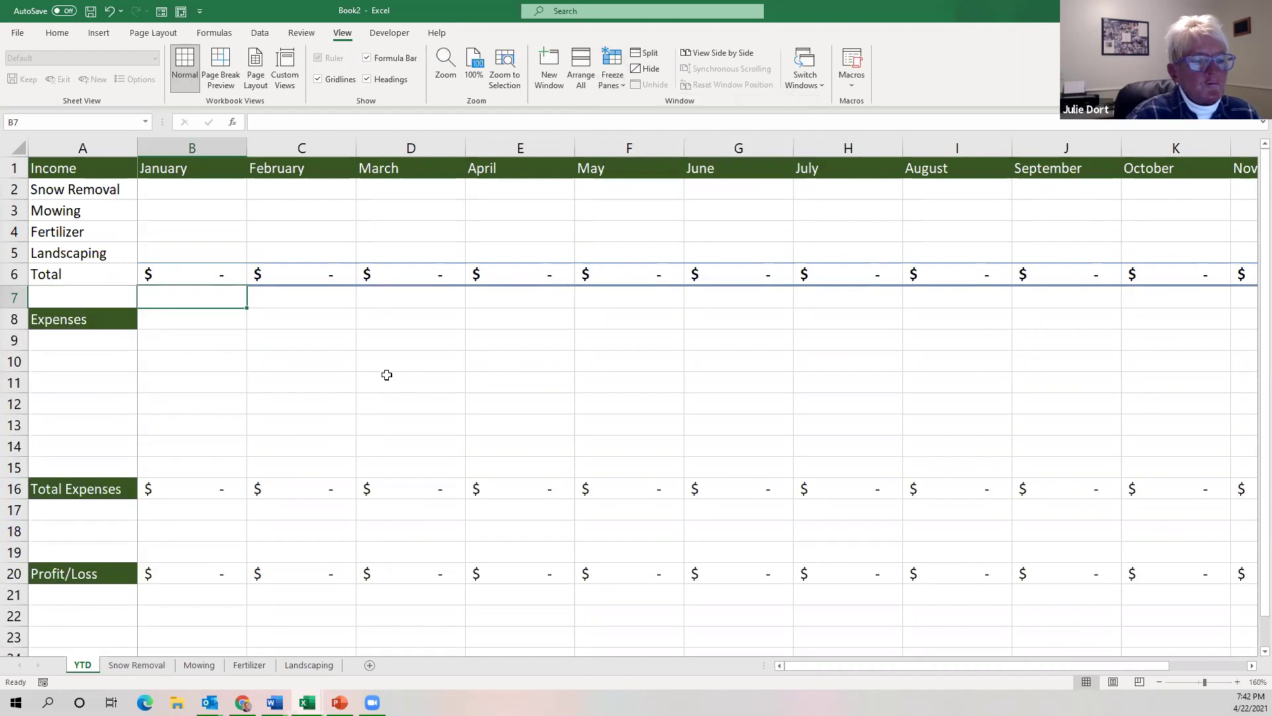
Re-freeze panes at B2, then switch to the Profit_Loss Template workbook.
click(200, 190)
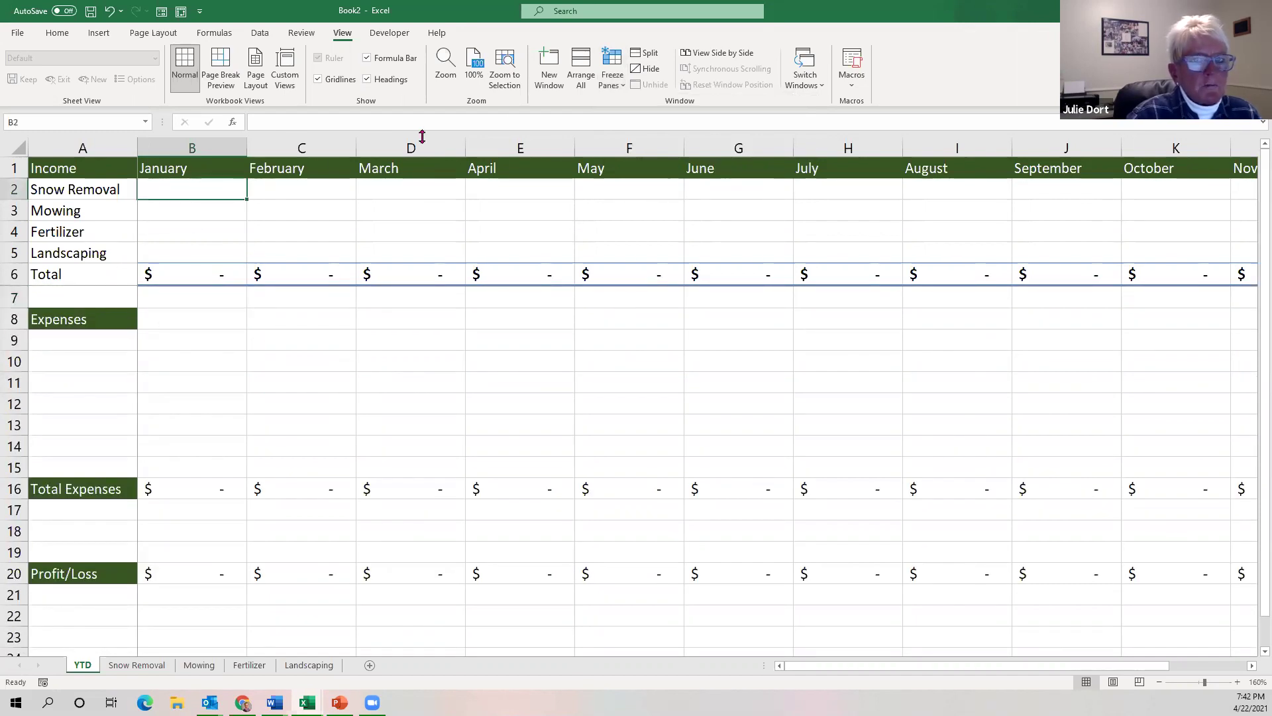
click(623, 90)
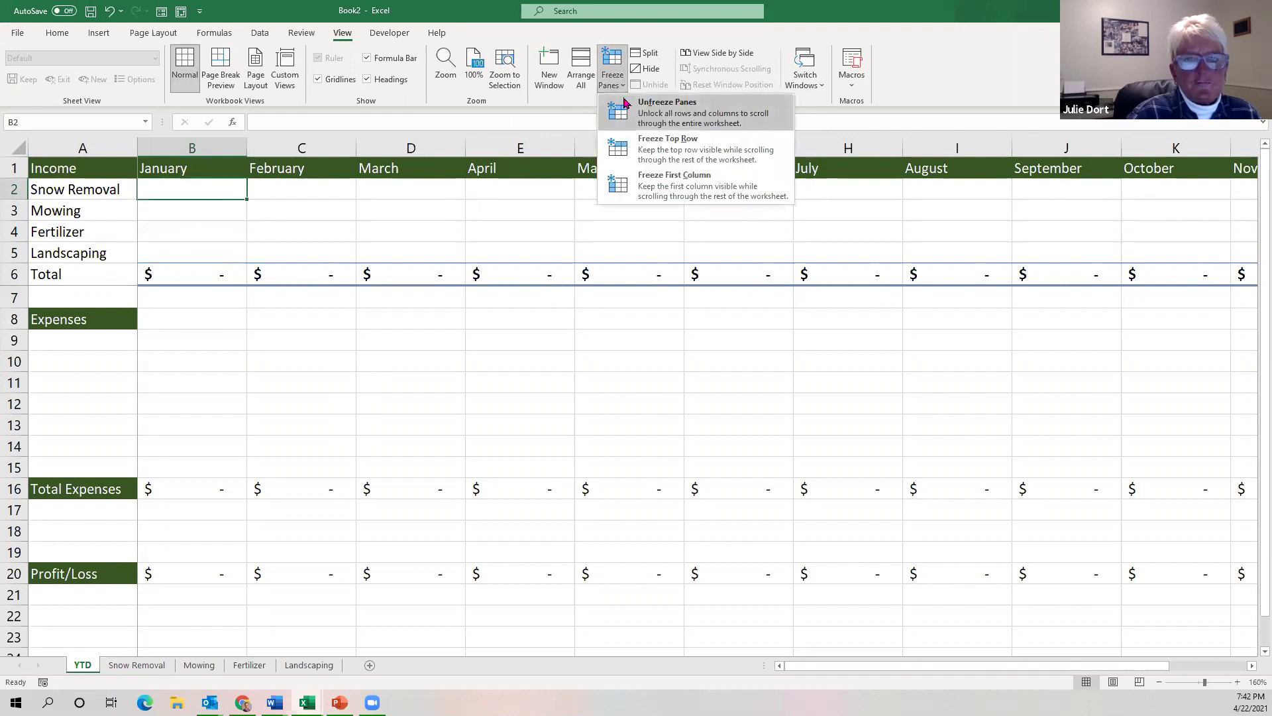
click(628, 113)
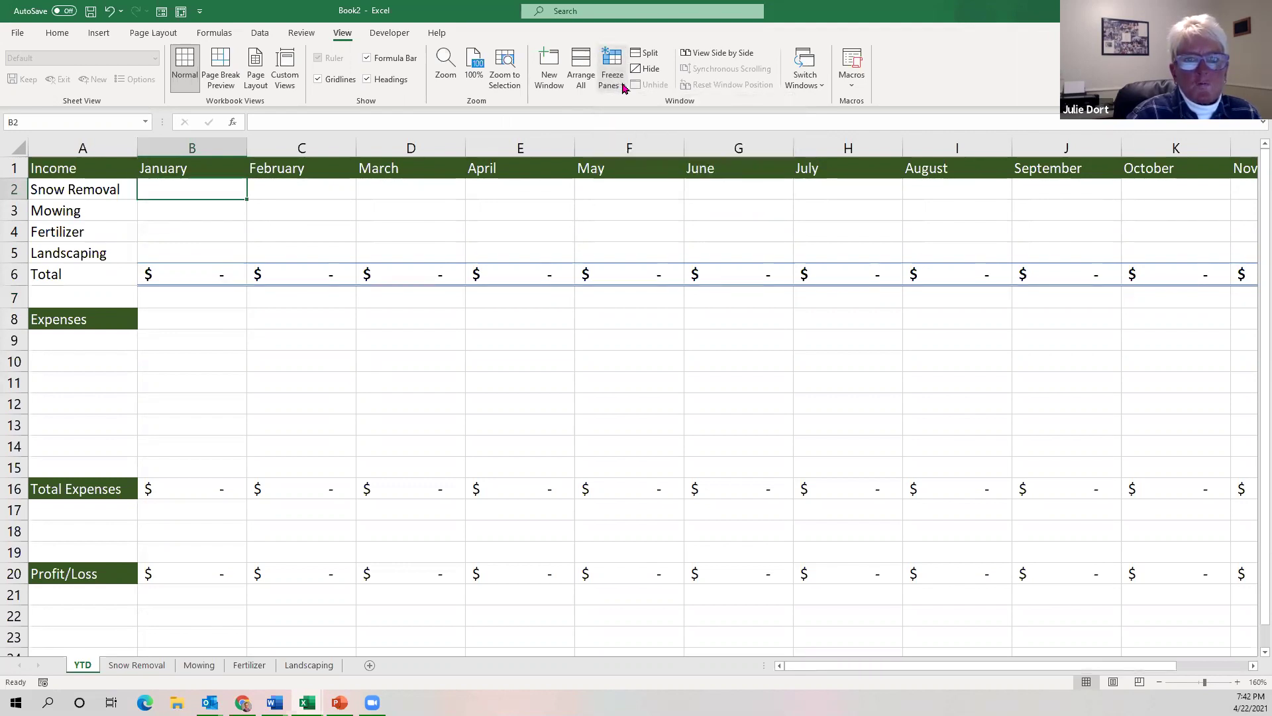
click(622, 88)
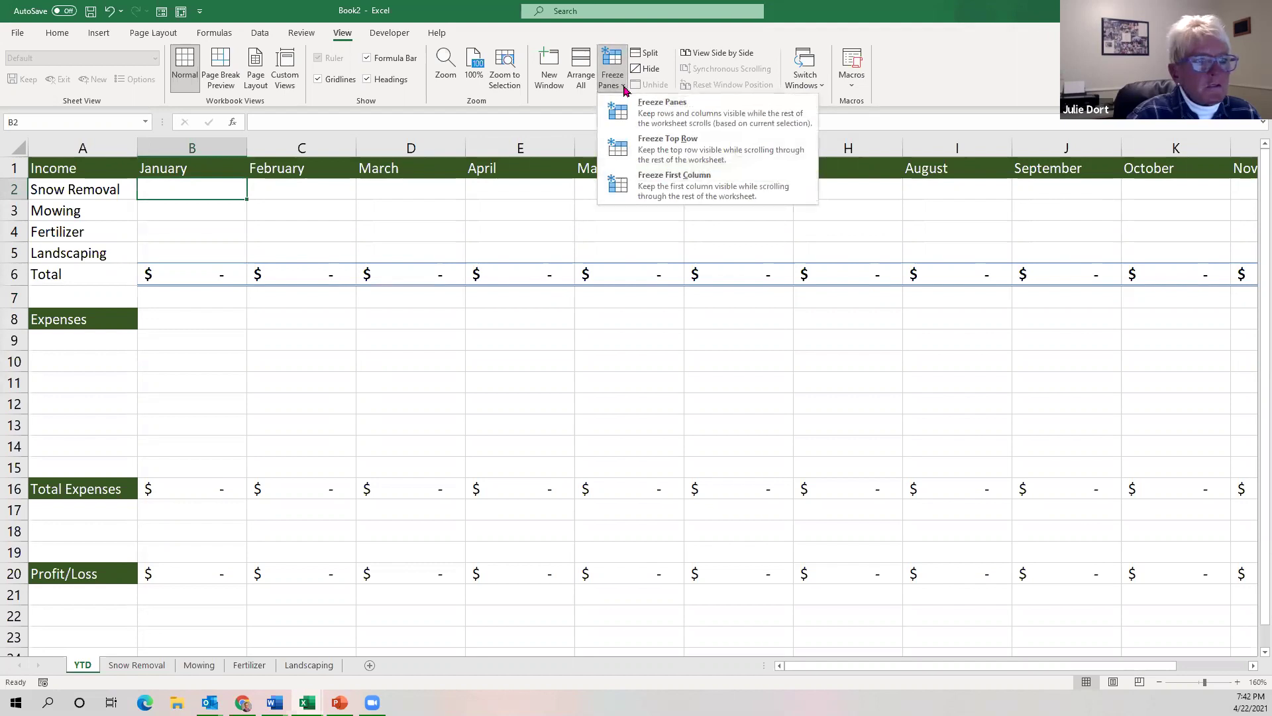
click(642, 114)
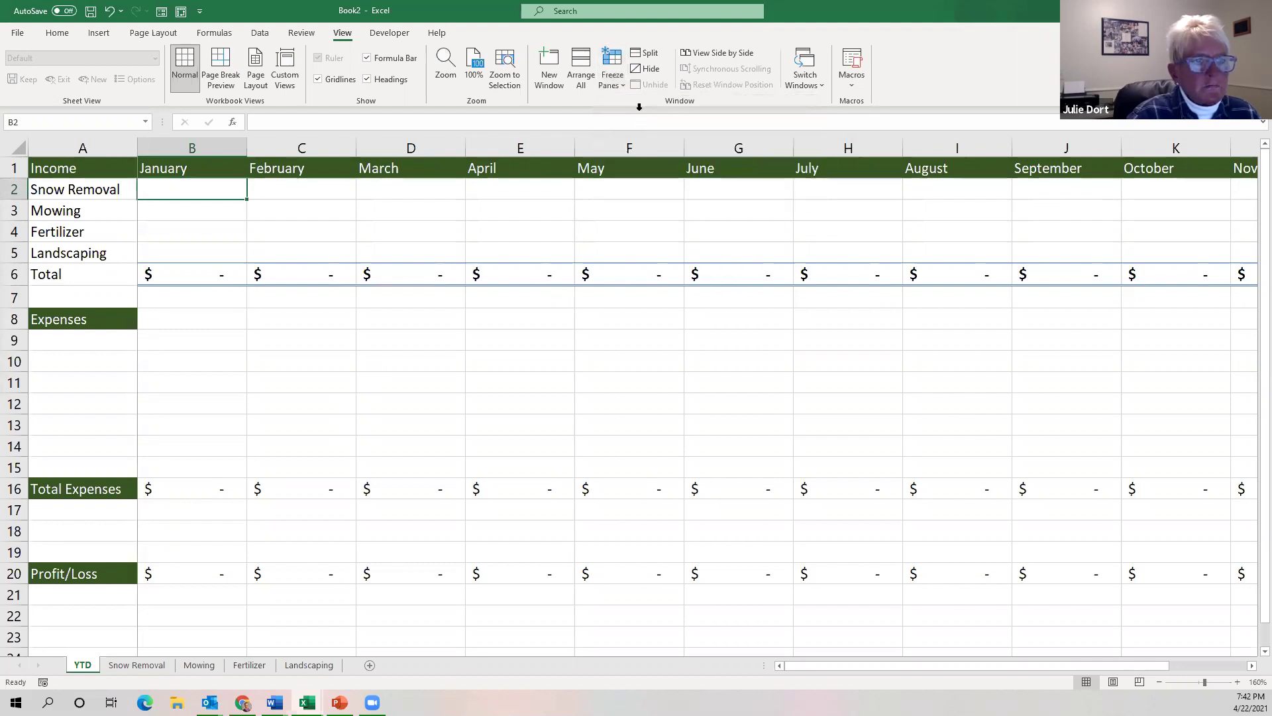
click(199, 233)
click(192, 185)
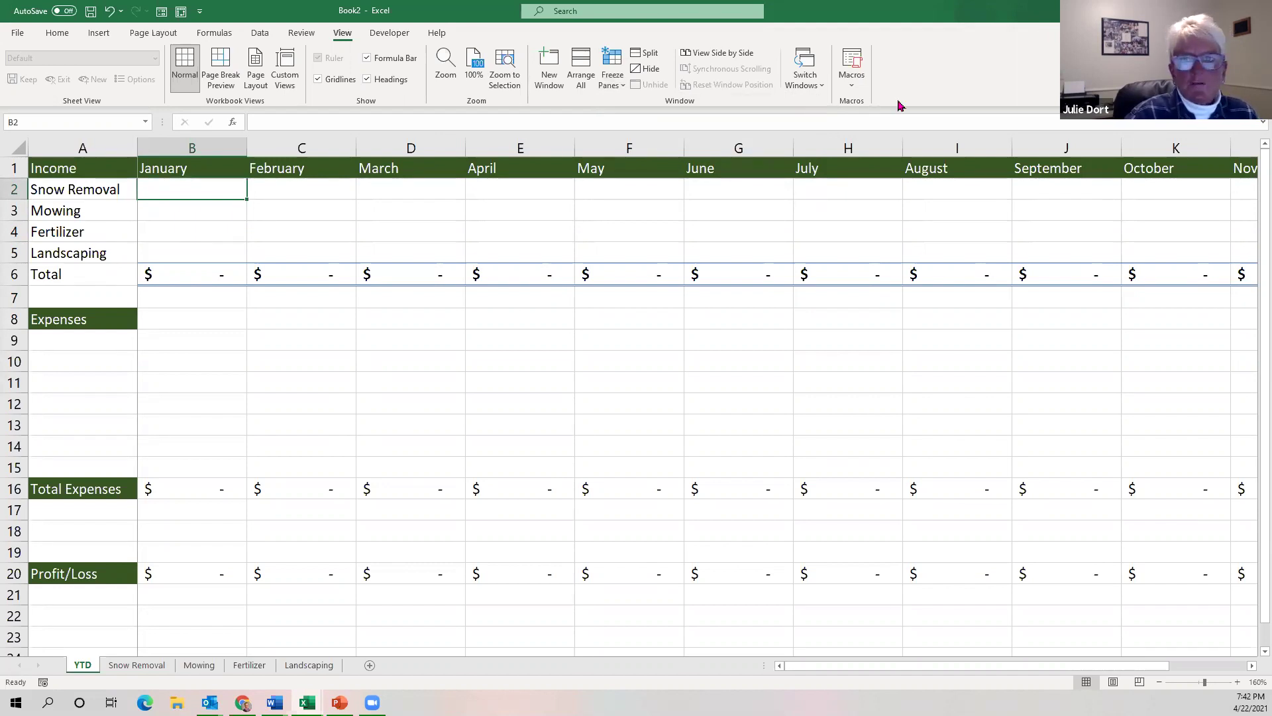
key(alt+Tab)
Maximize the Profit_Loss Template window, view its Total column, and return to Book2.
click(611, 94)
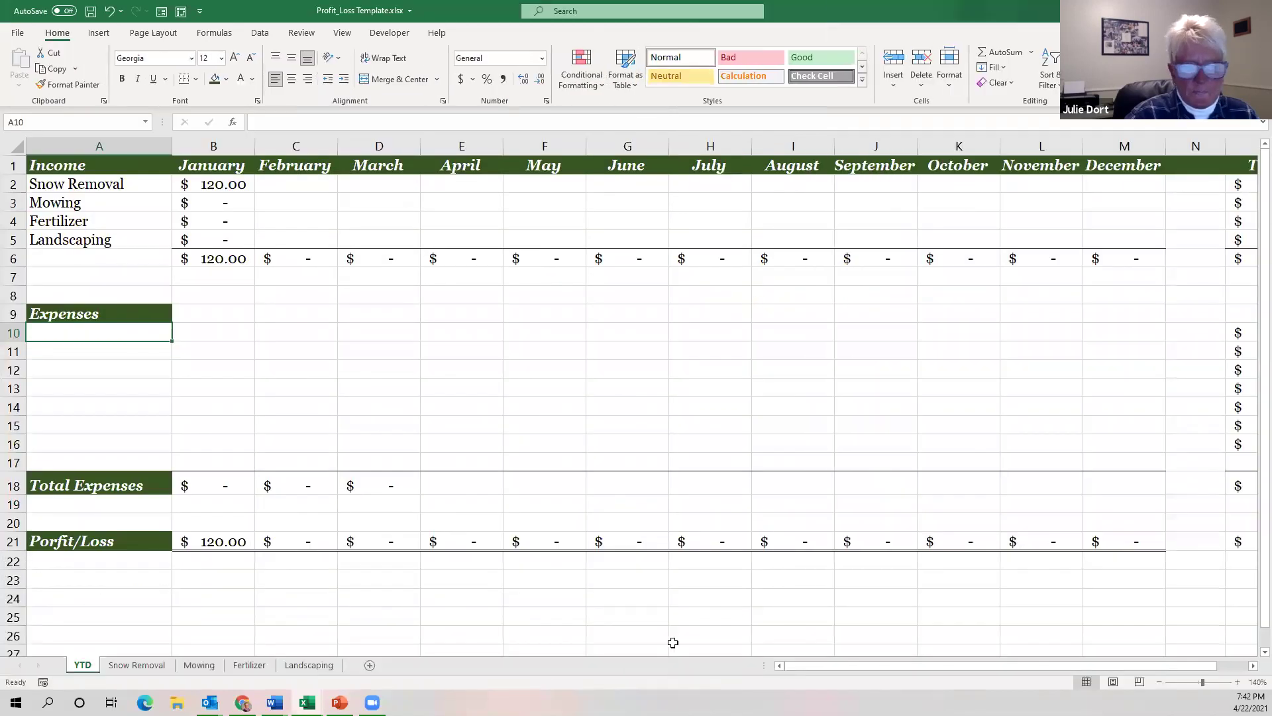
drag(832, 666, 1079, 676)
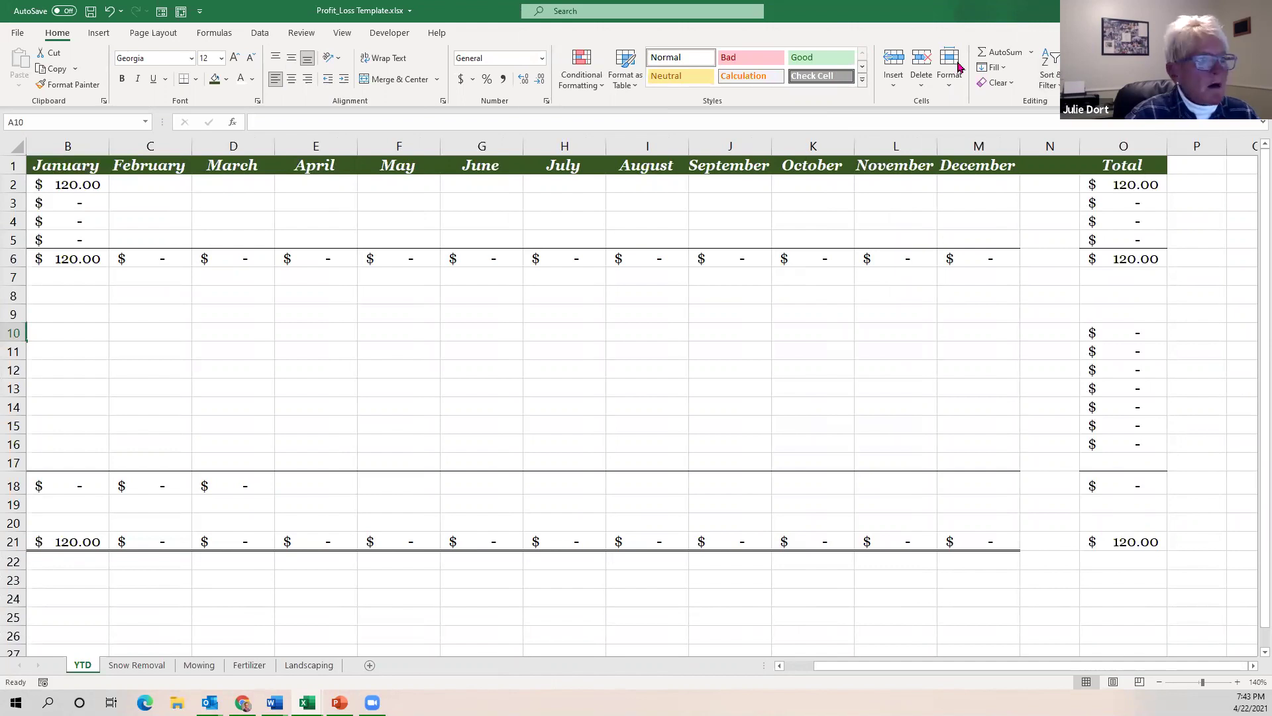
click(1195, 11)
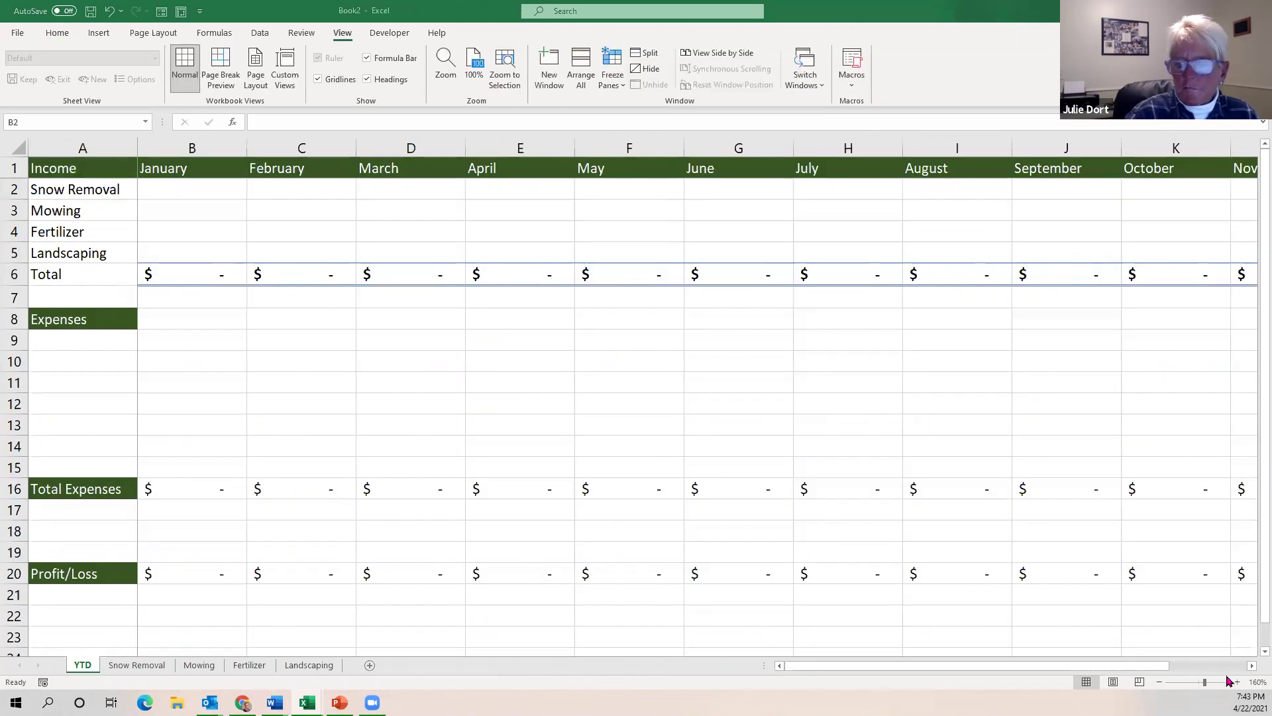
Enter the 'Total' heading in cell O1 past December, then select O2.
click(1160, 171)
key(Right)
key(Right)
key(Right)
key(Right)
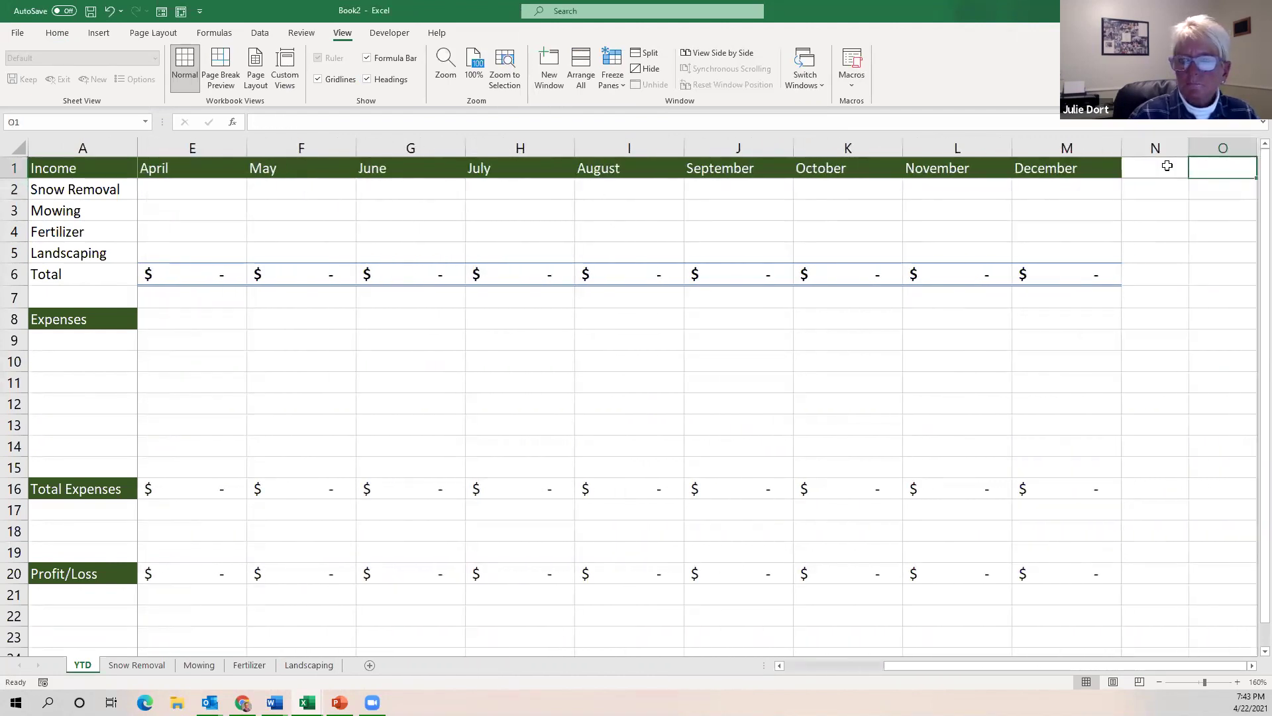
key(Right)
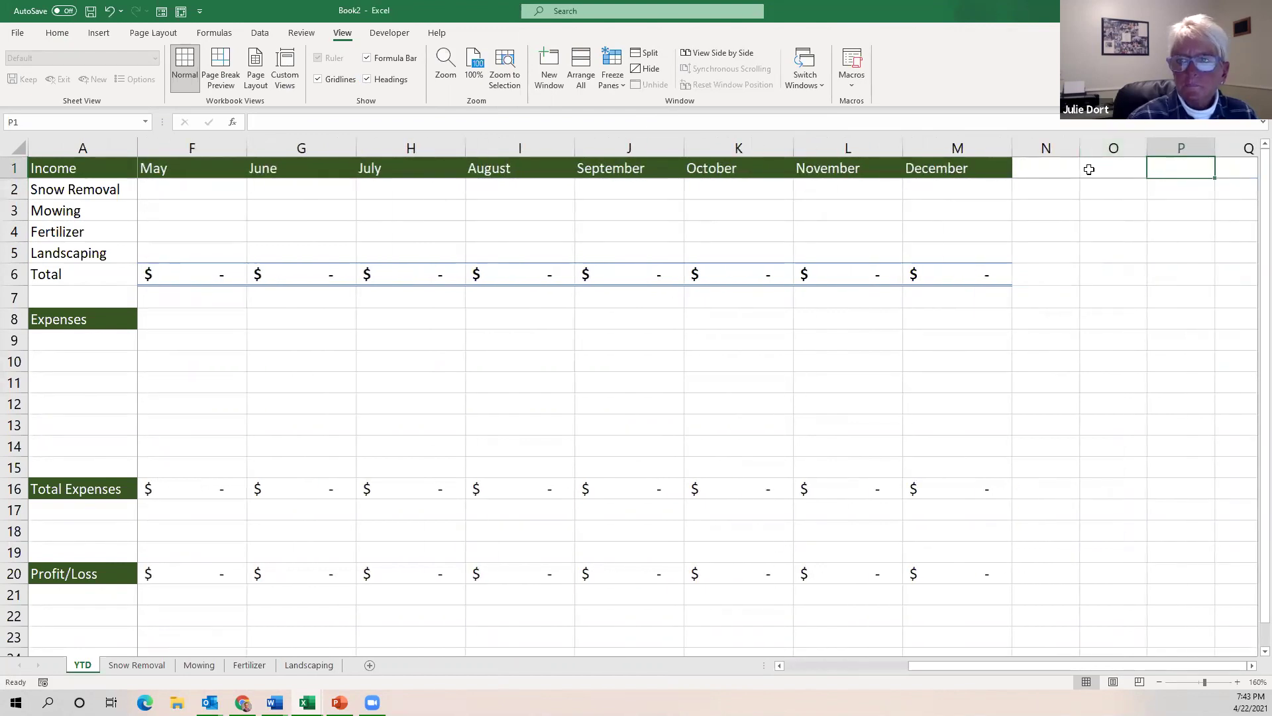
click(1116, 178)
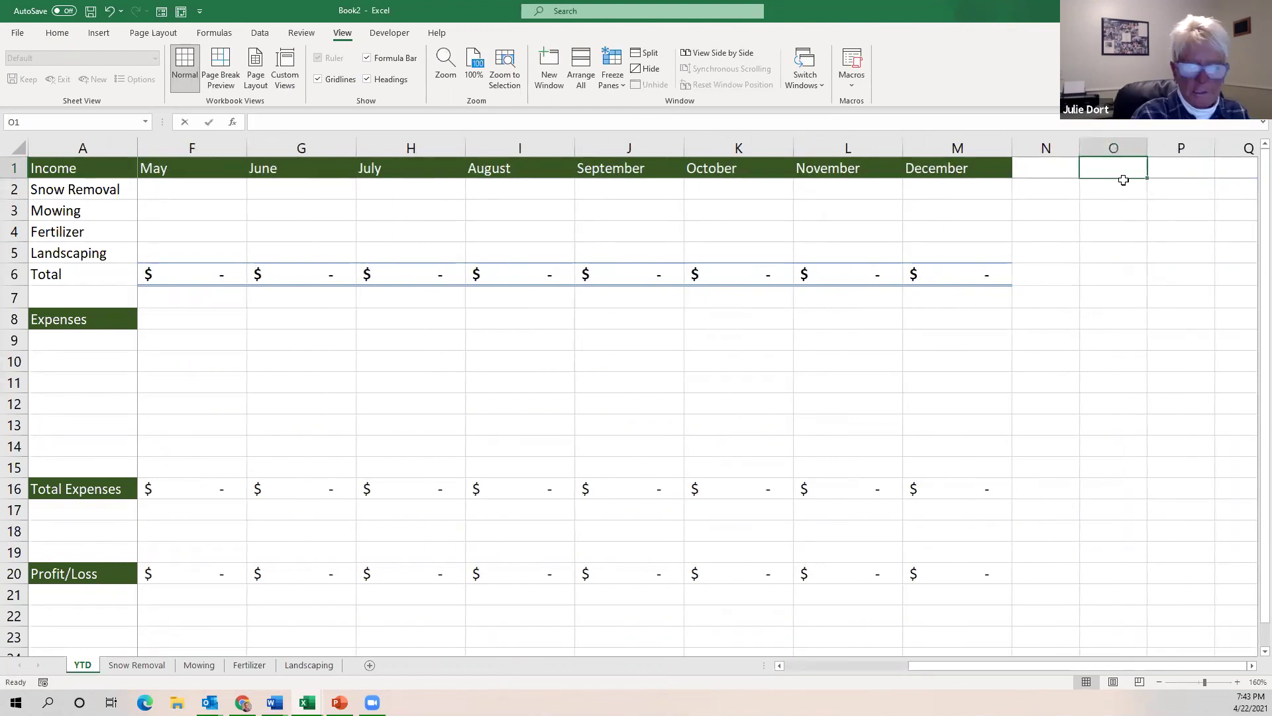
text(Toal)
key(BackSpace)
key(BackSpace)
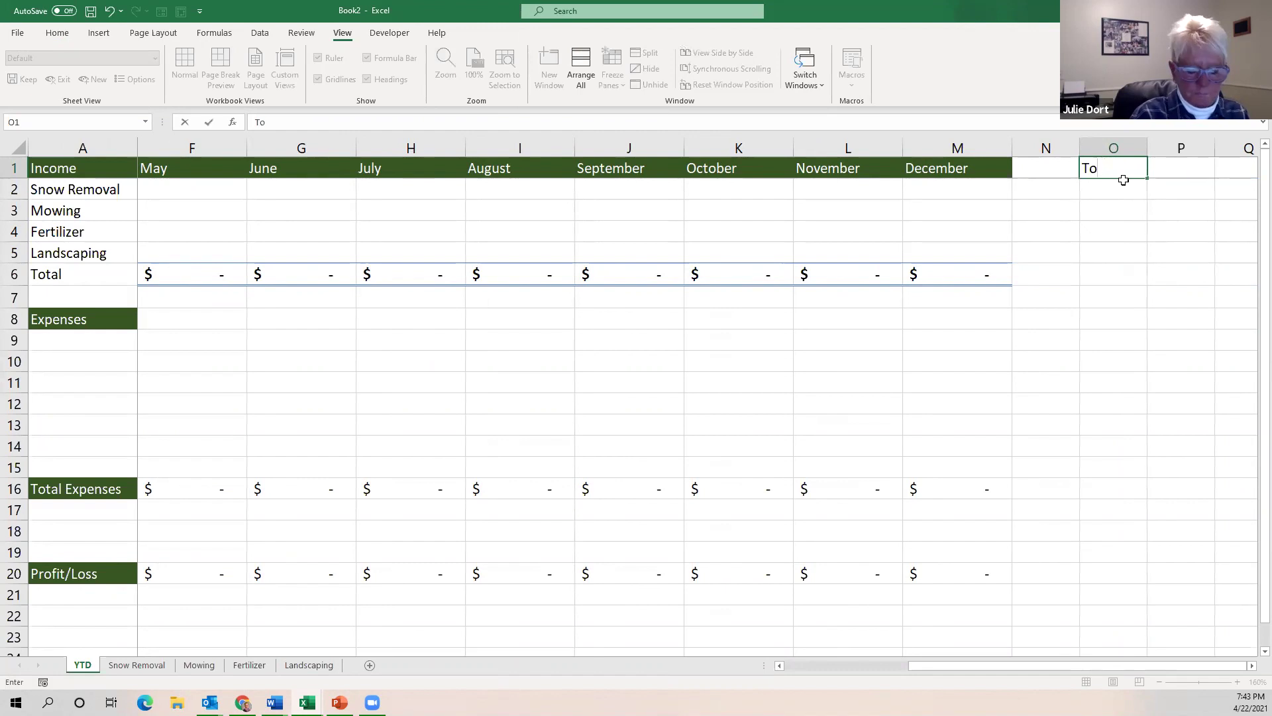
text(toal)
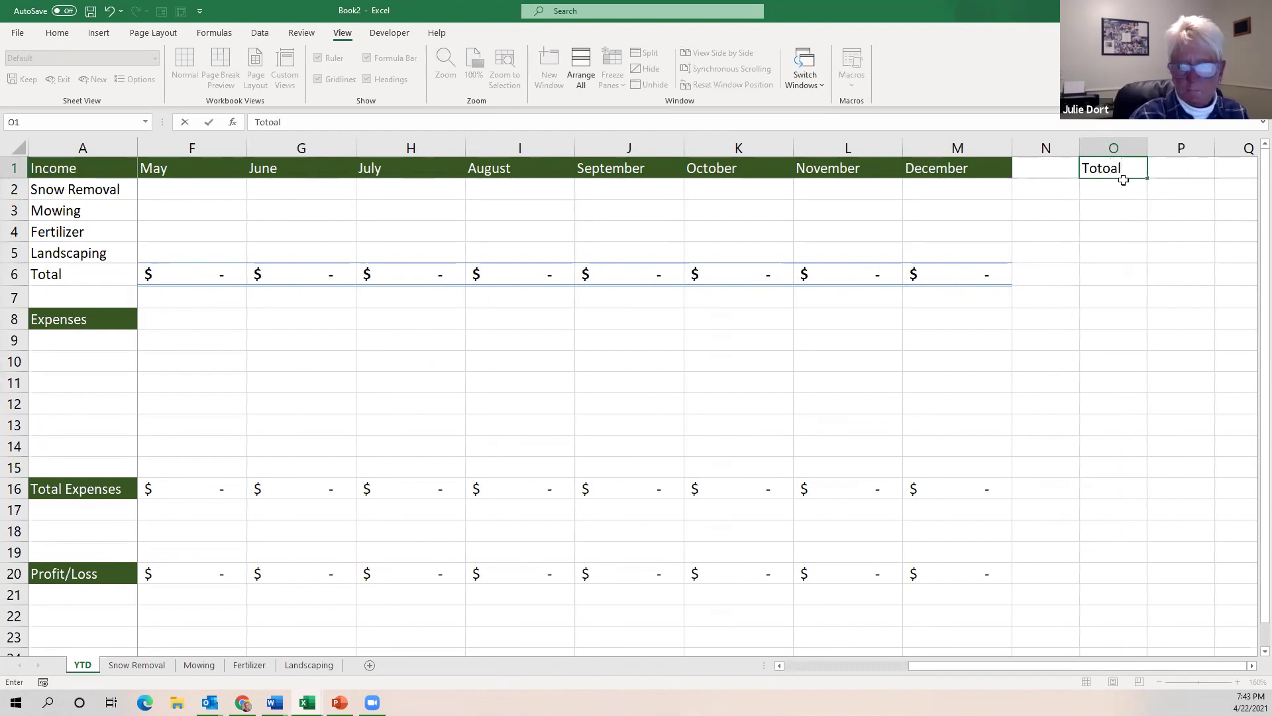
key(BackSpace)
key(BackSpace)
key(BackSpace)
text(al)
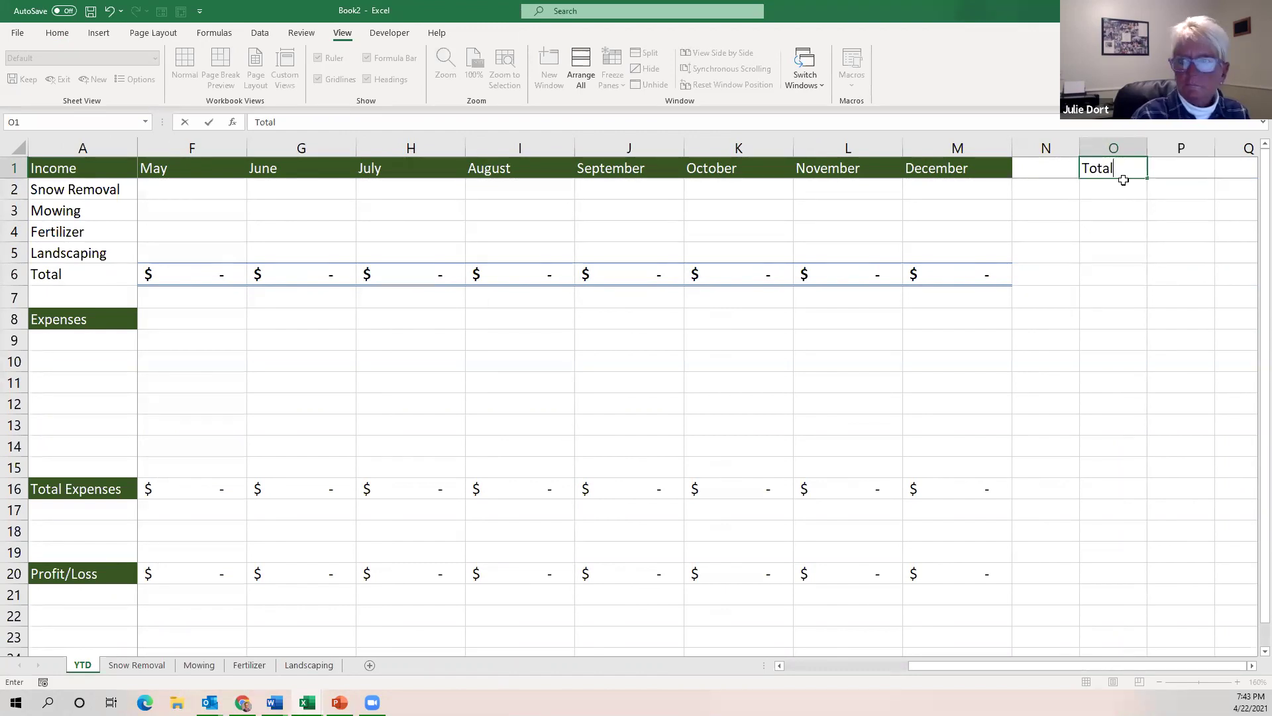
click(936, 170)
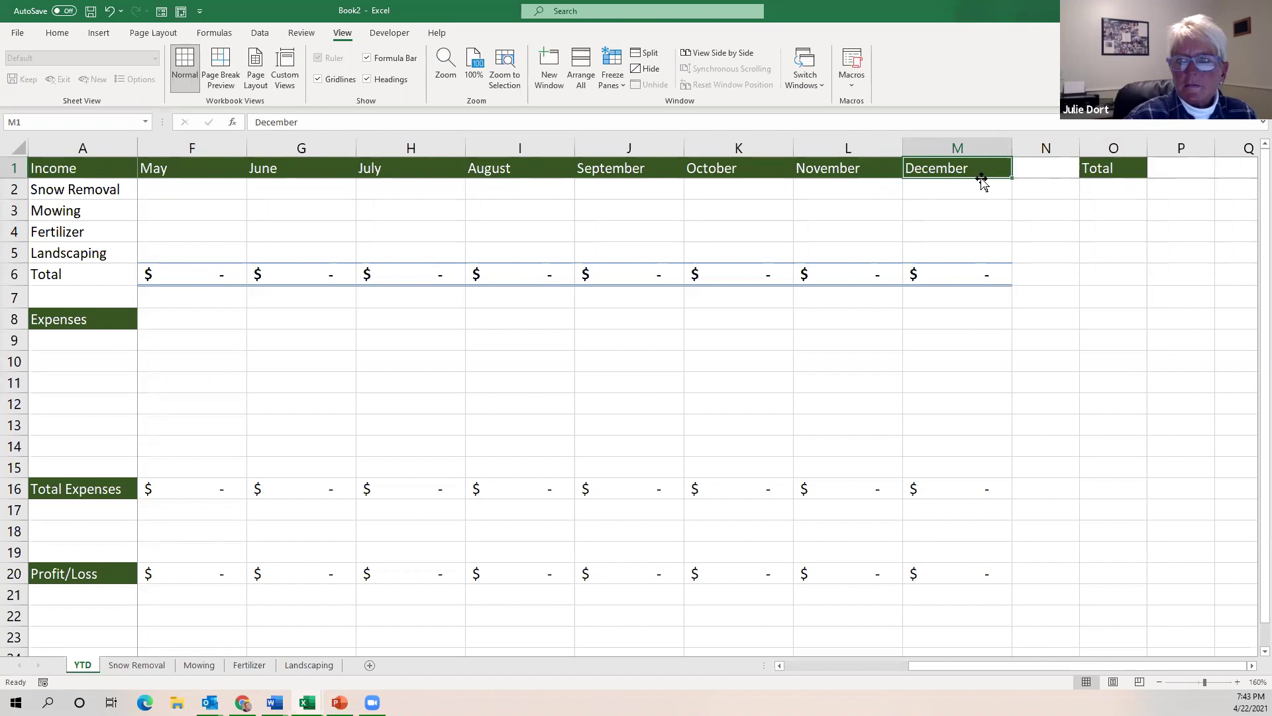
click(1109, 192)
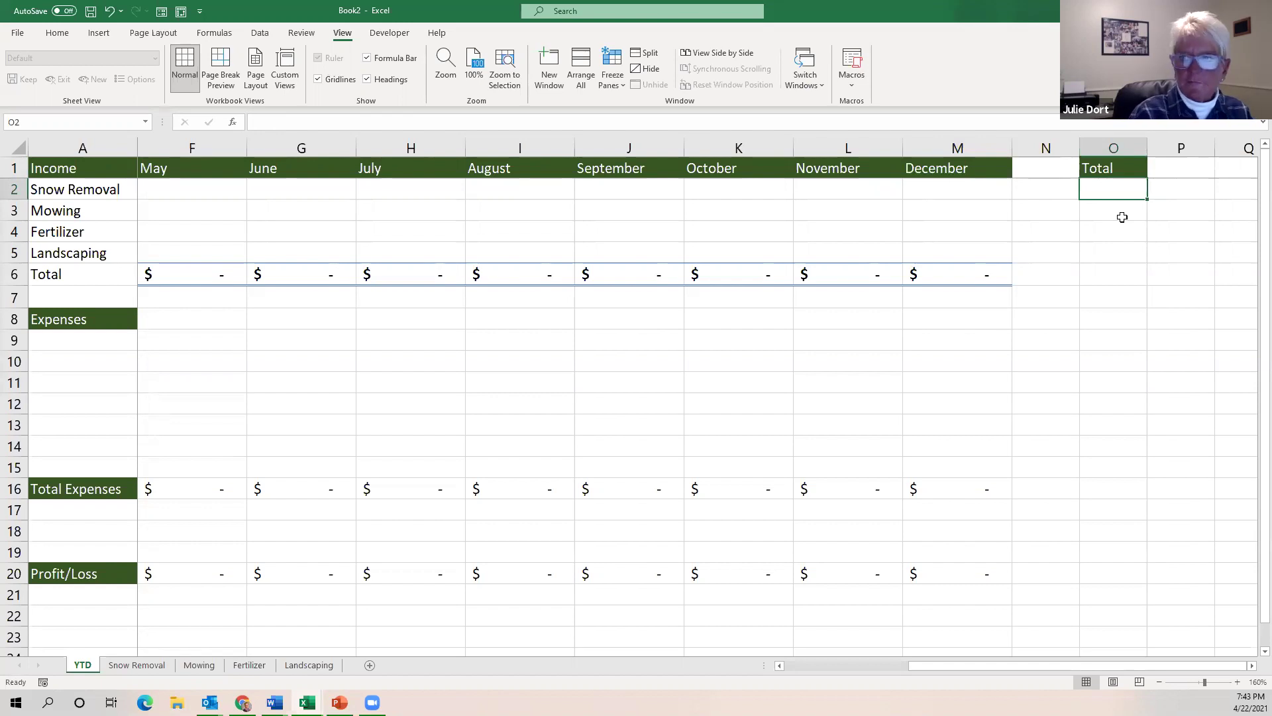
Enter =SUM(B2:M2) in O2 to total the income row's twelve months.
text(=)
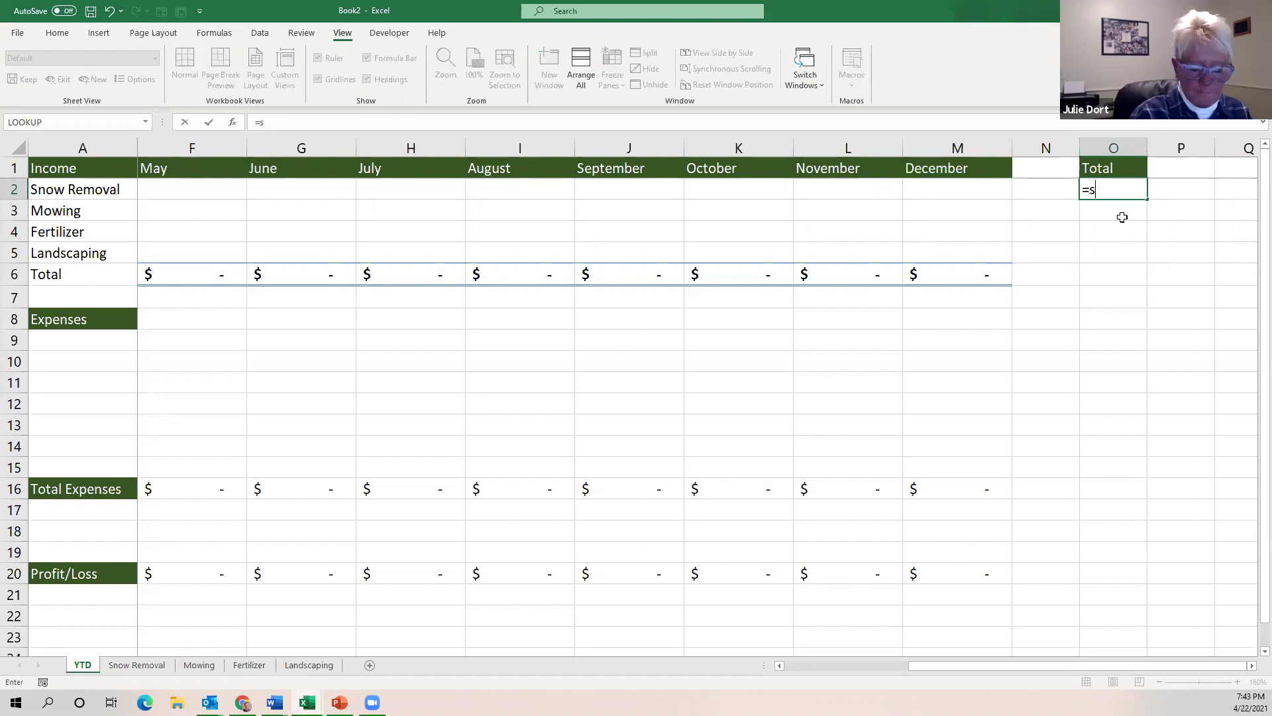
text(sum)
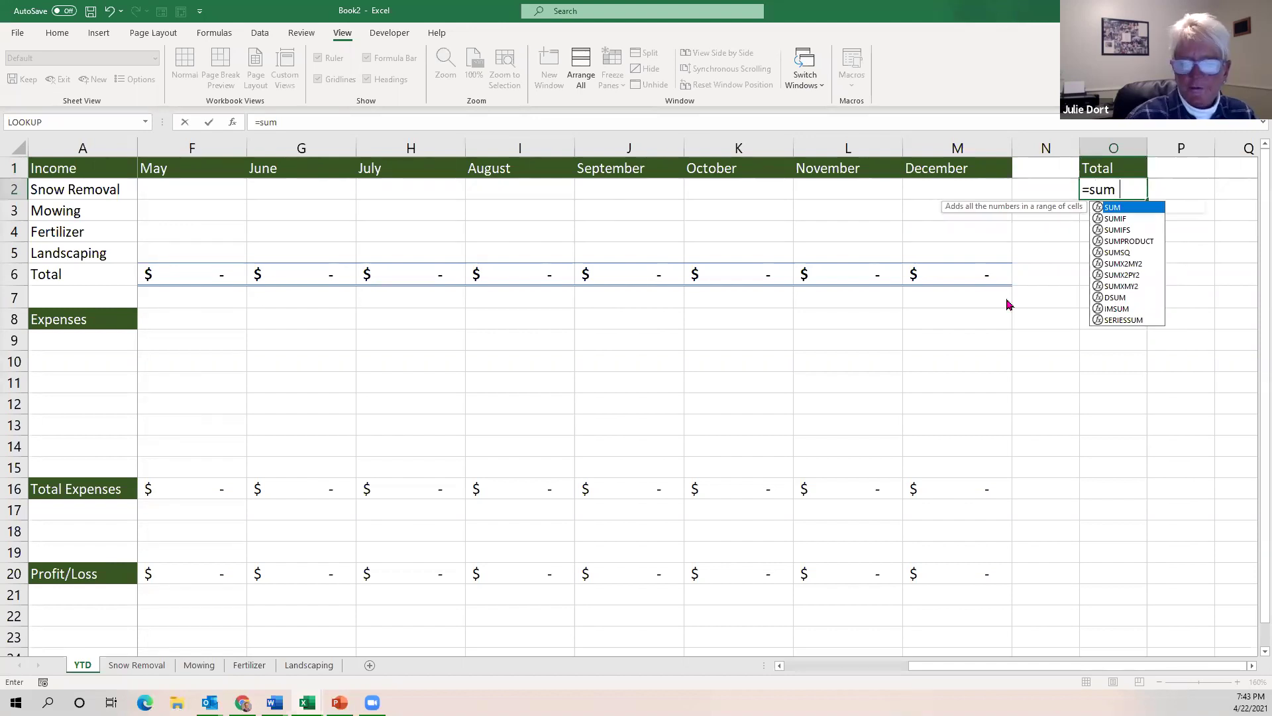
text(()
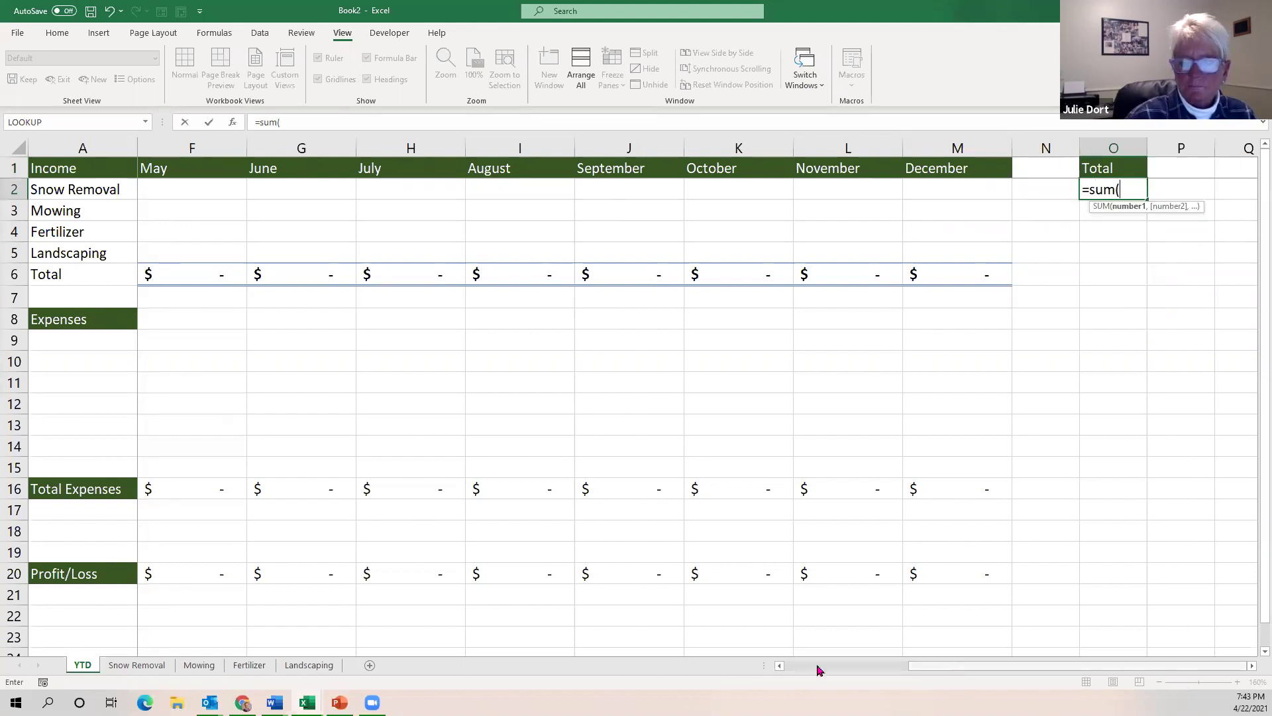
click(819, 668)
drag(166, 191, 1088, 183)
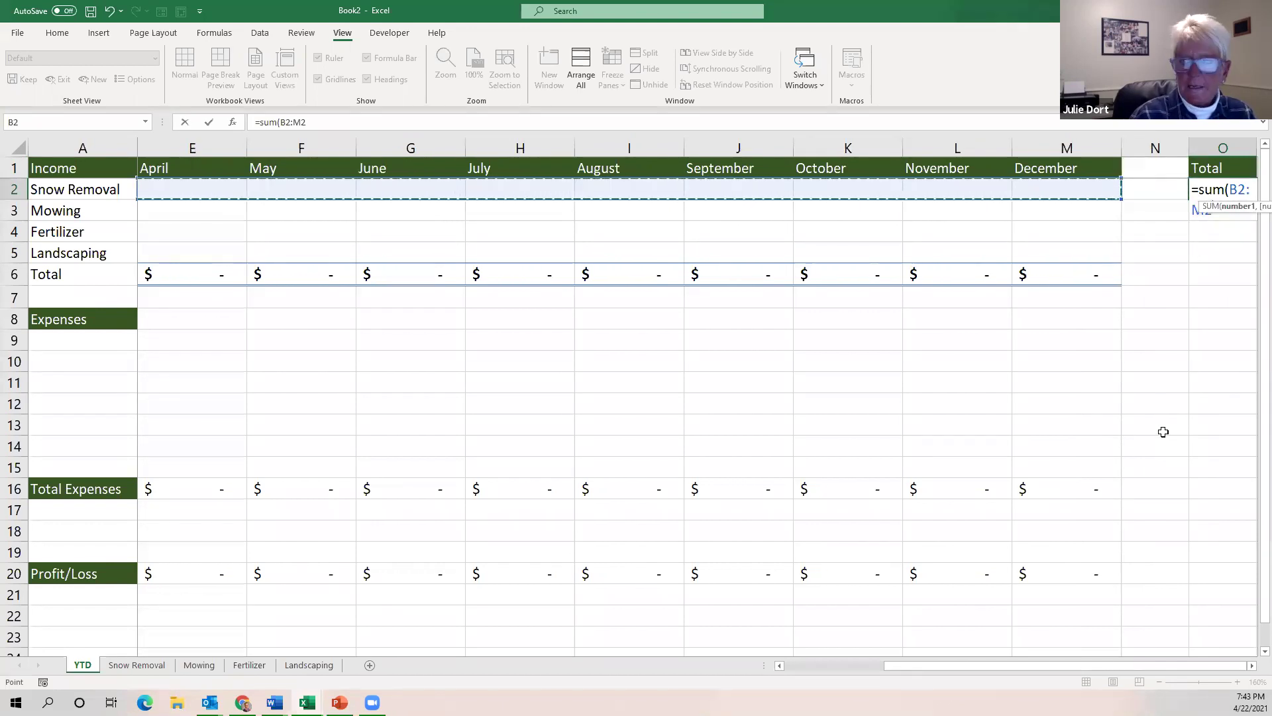
key(Return)
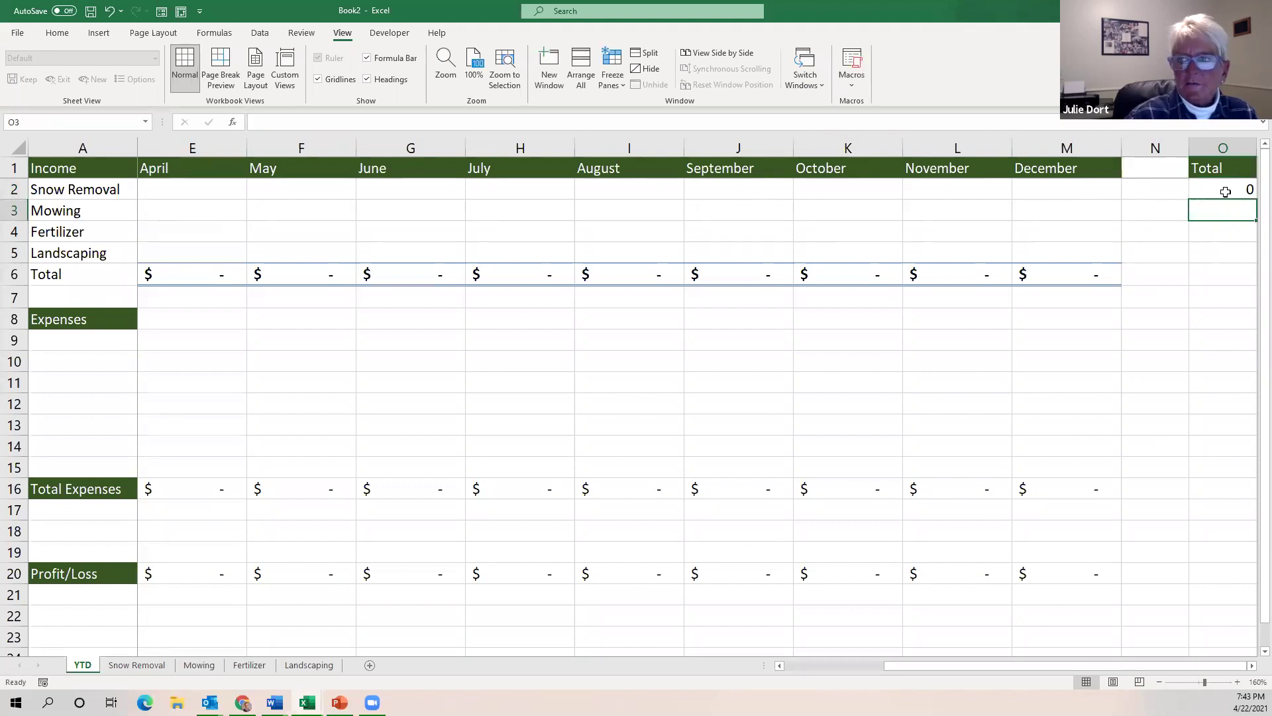
click(1158, 682)
click(1158, 682)
click(1159, 682)
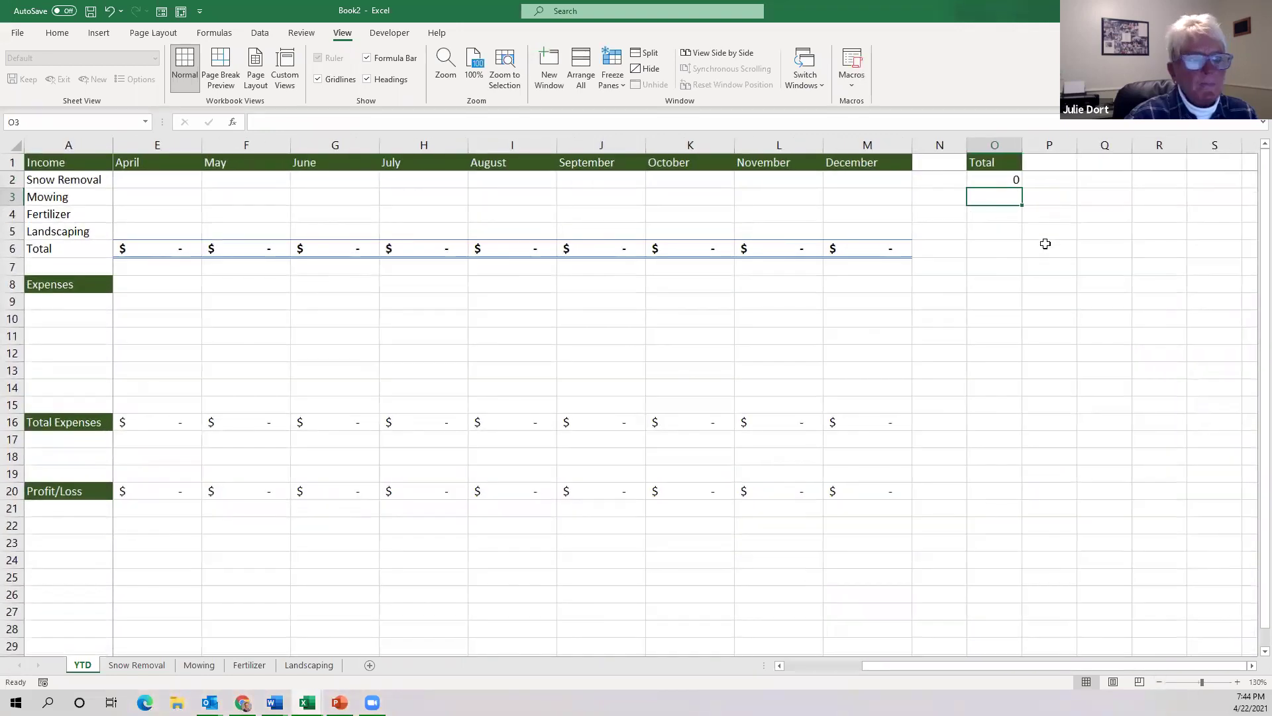
Give O2 Accounting Number Format and fill the SUM formula down to O6.
click(990, 179)
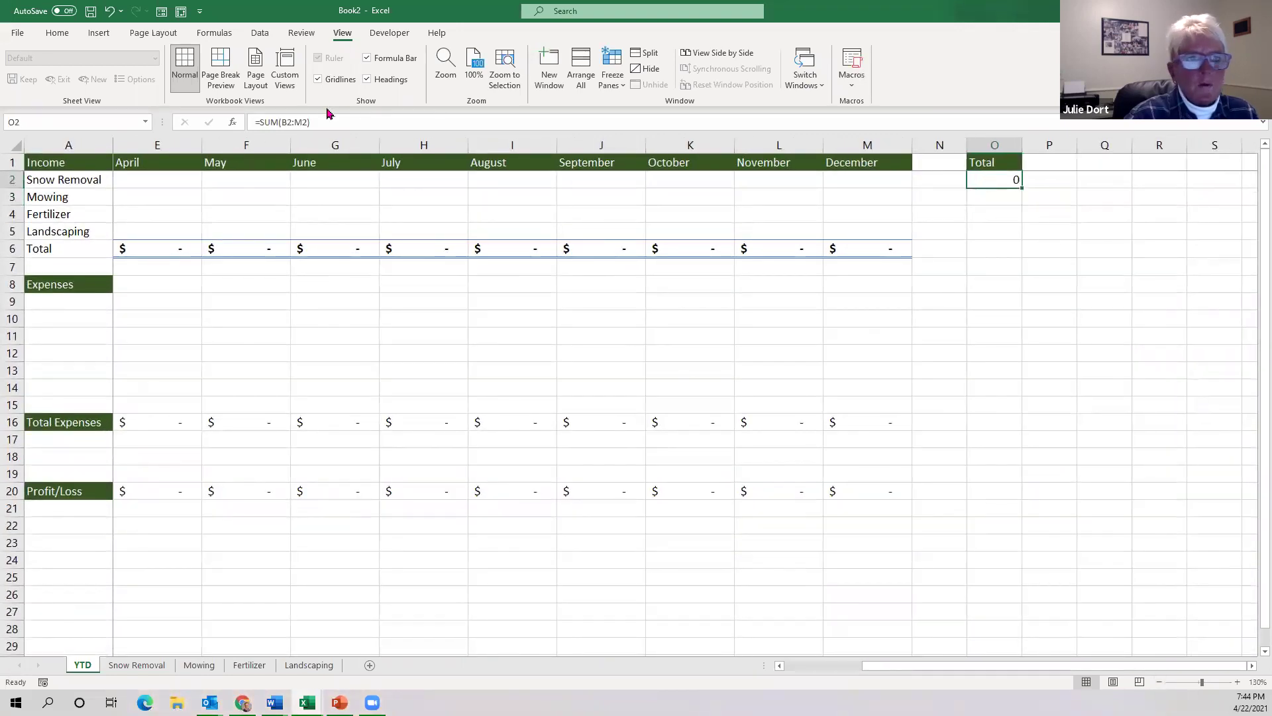
click(58, 33)
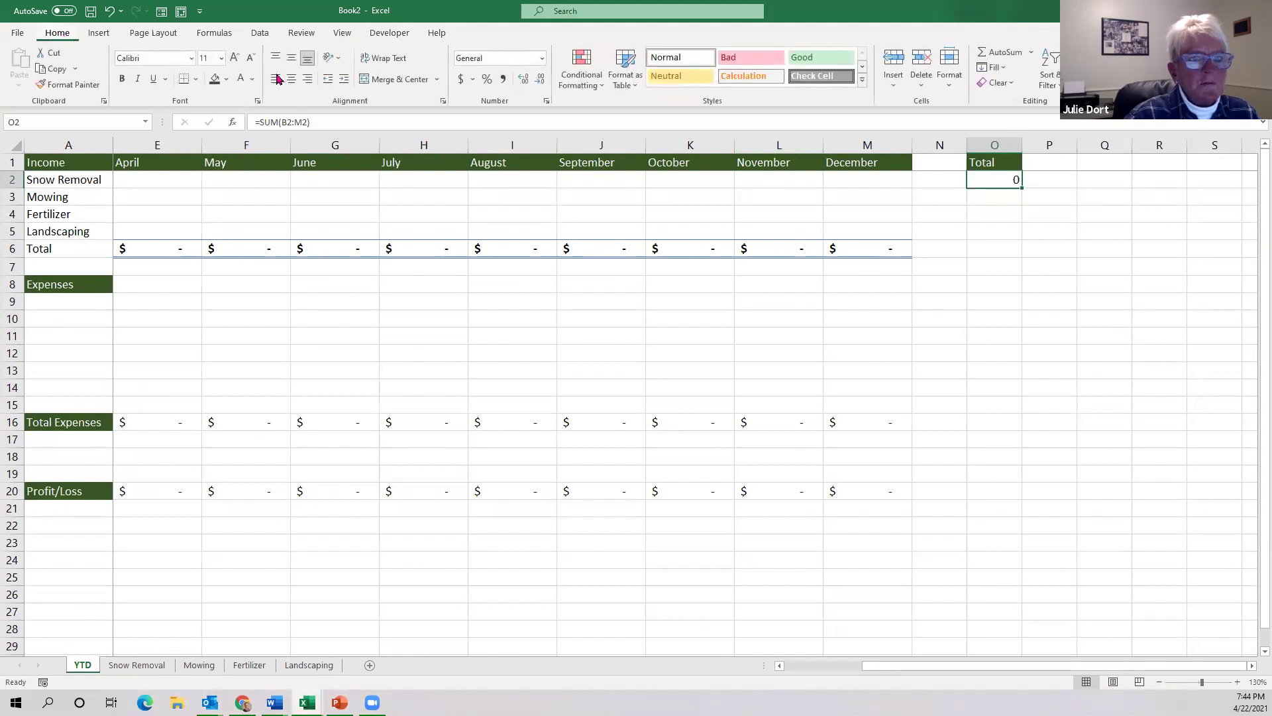
click(461, 80)
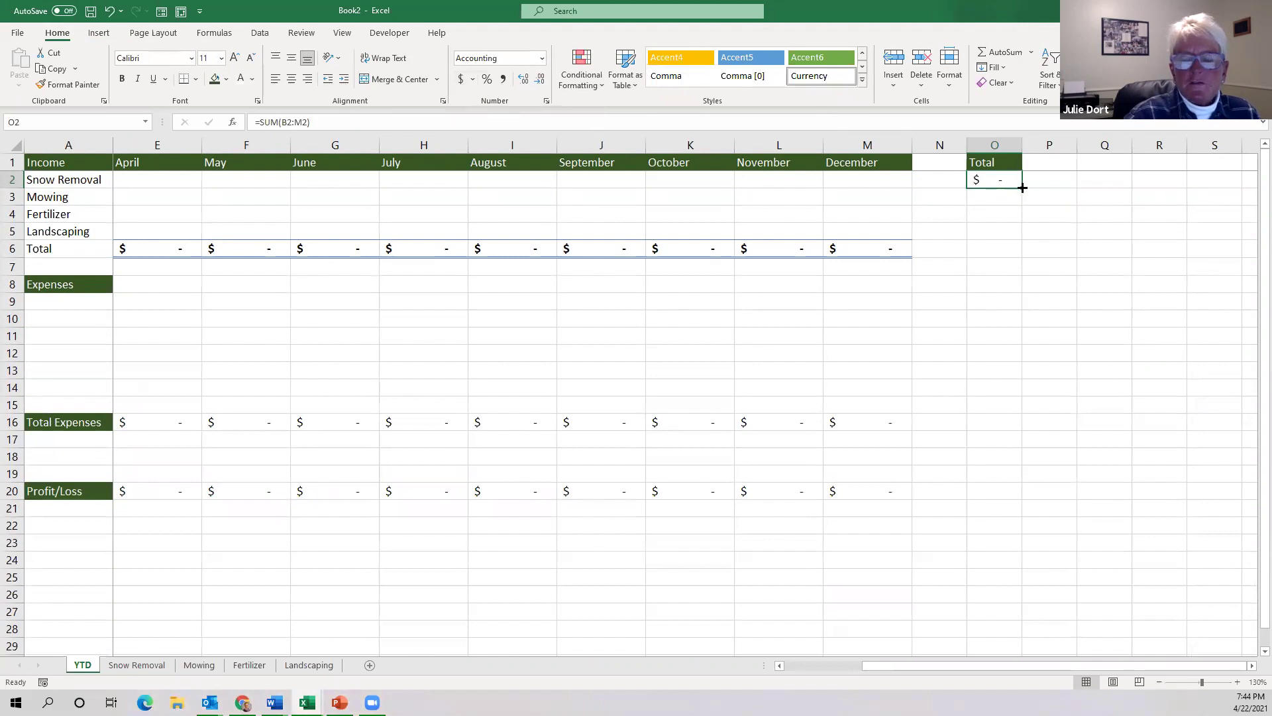
drag(1023, 188, 1026, 255)
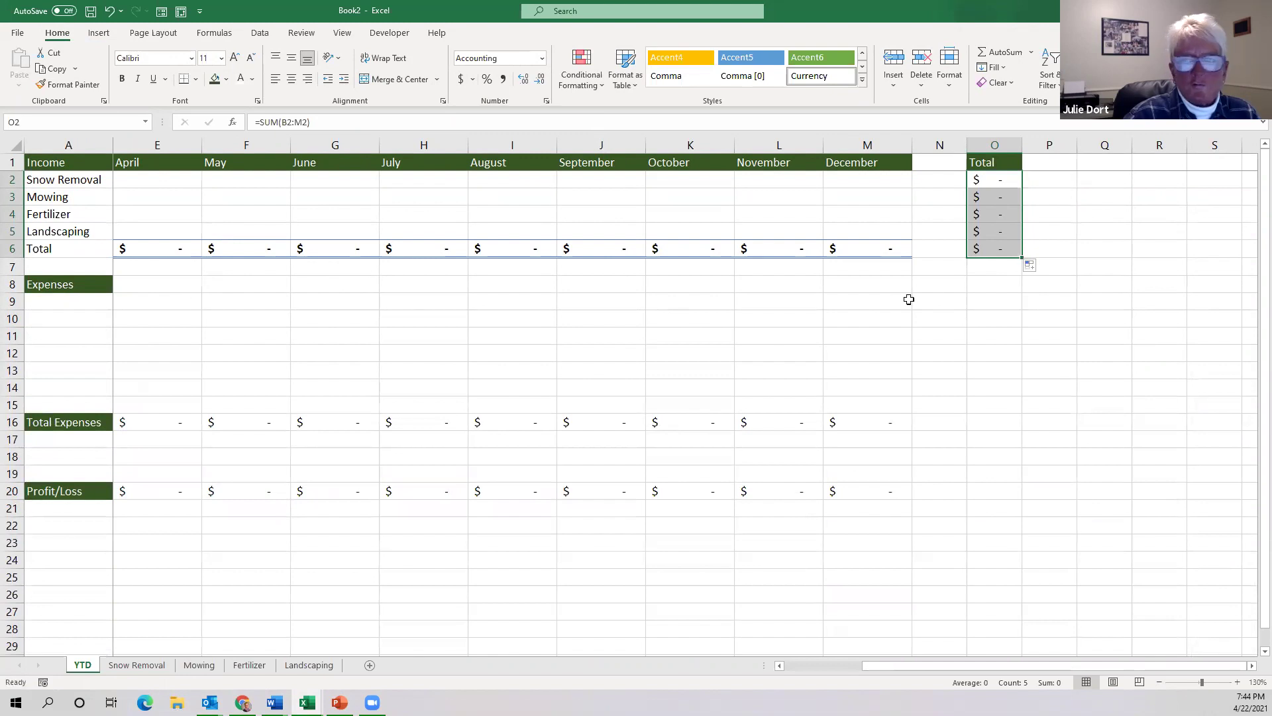
click(993, 302)
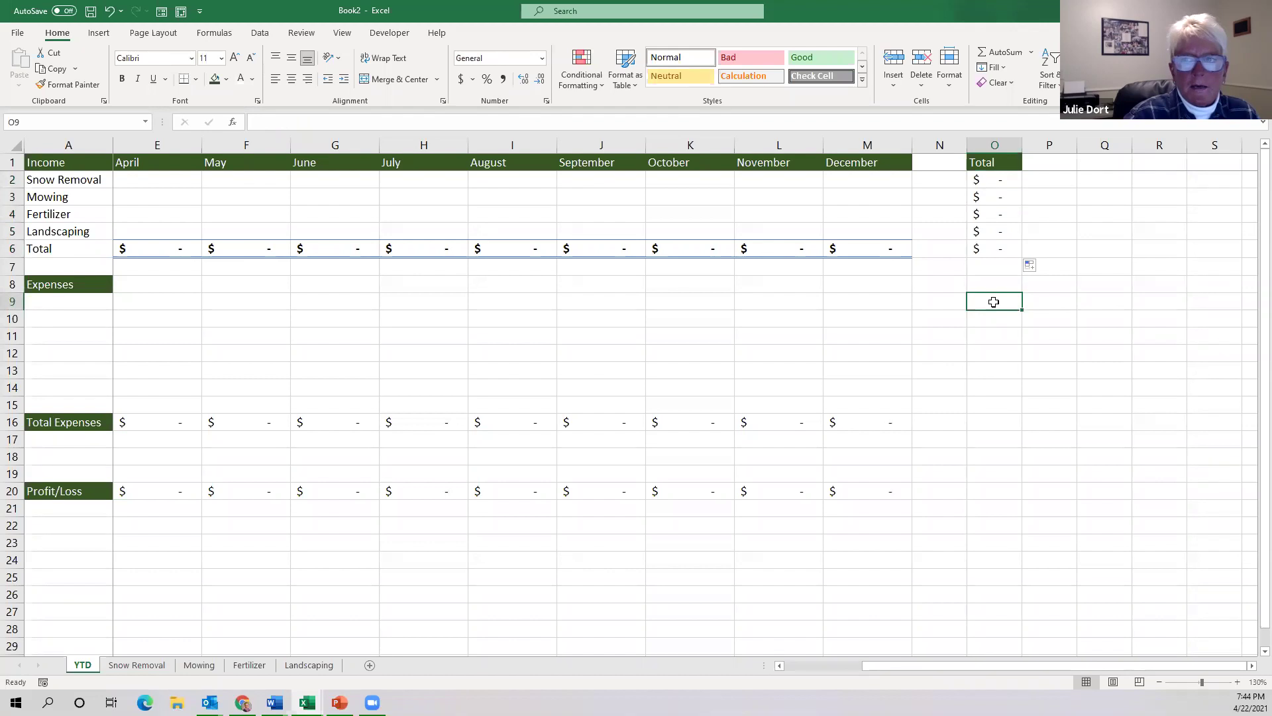
Enter =SUM(B9:M9) in O9 to total the first expense row's months.
text(=)
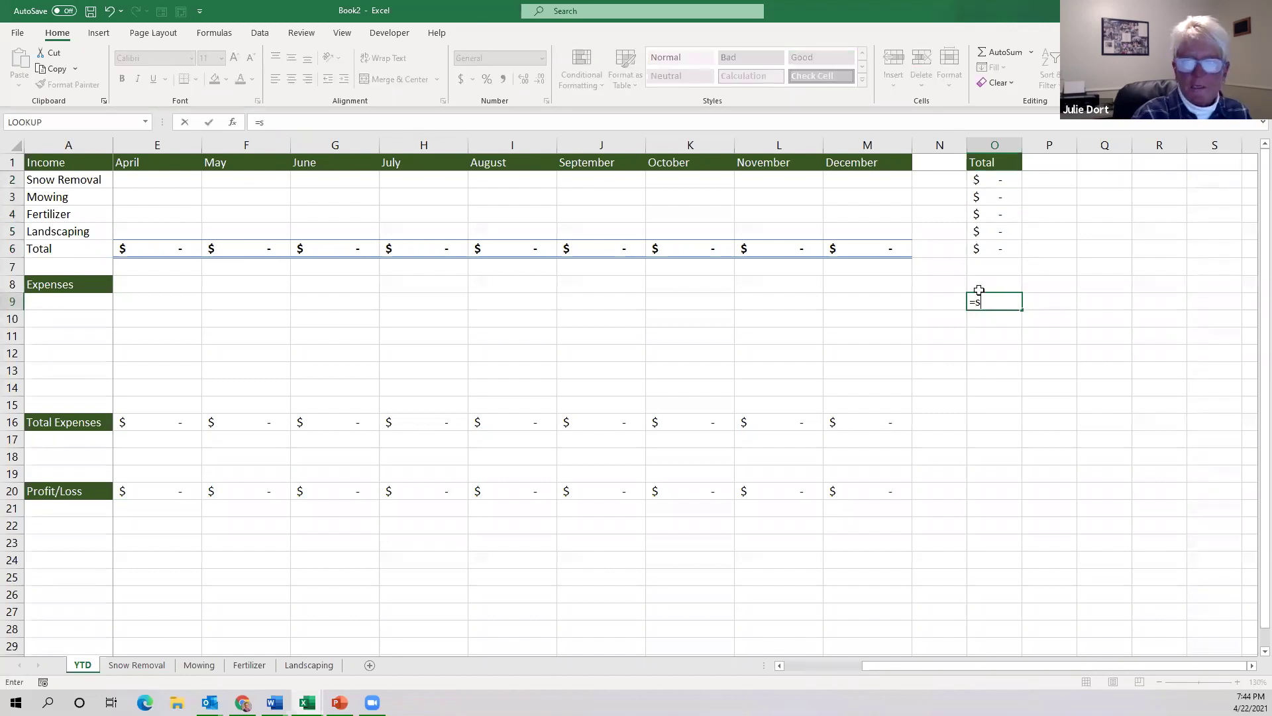
text(sum()
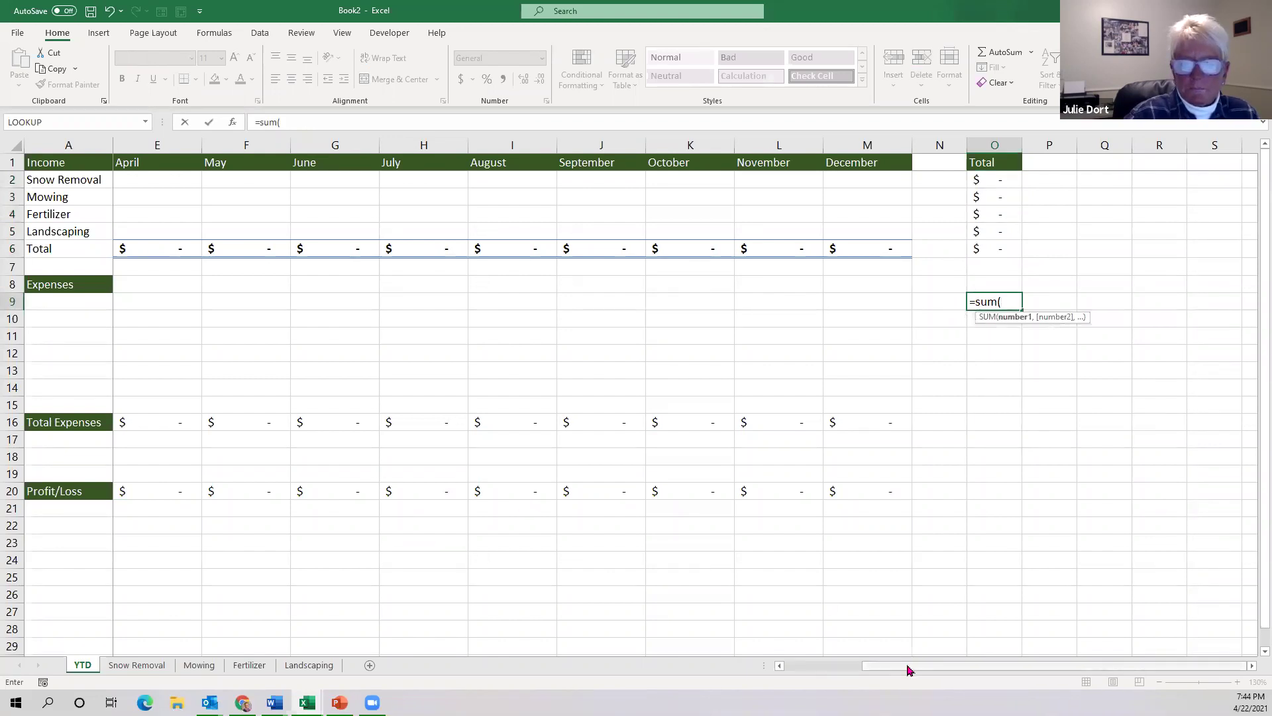
drag(908, 671, 824, 670)
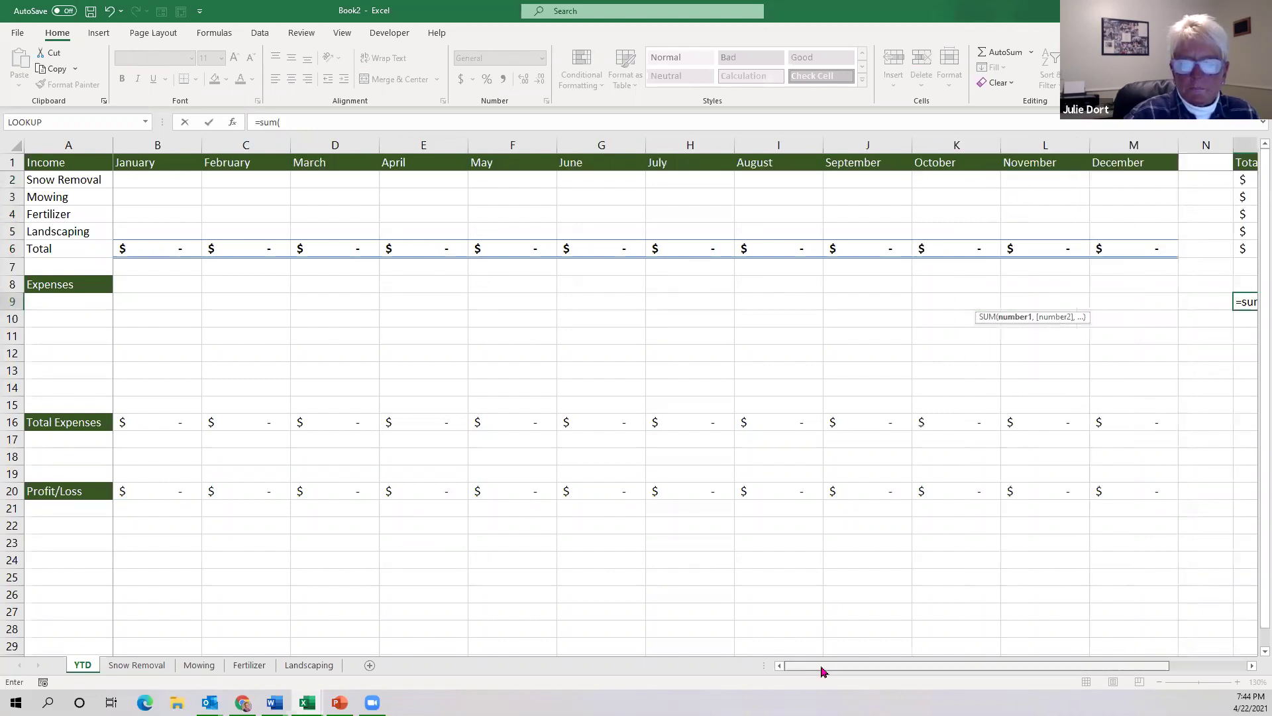
click(136, 299)
drag(245, 308, 1125, 300)
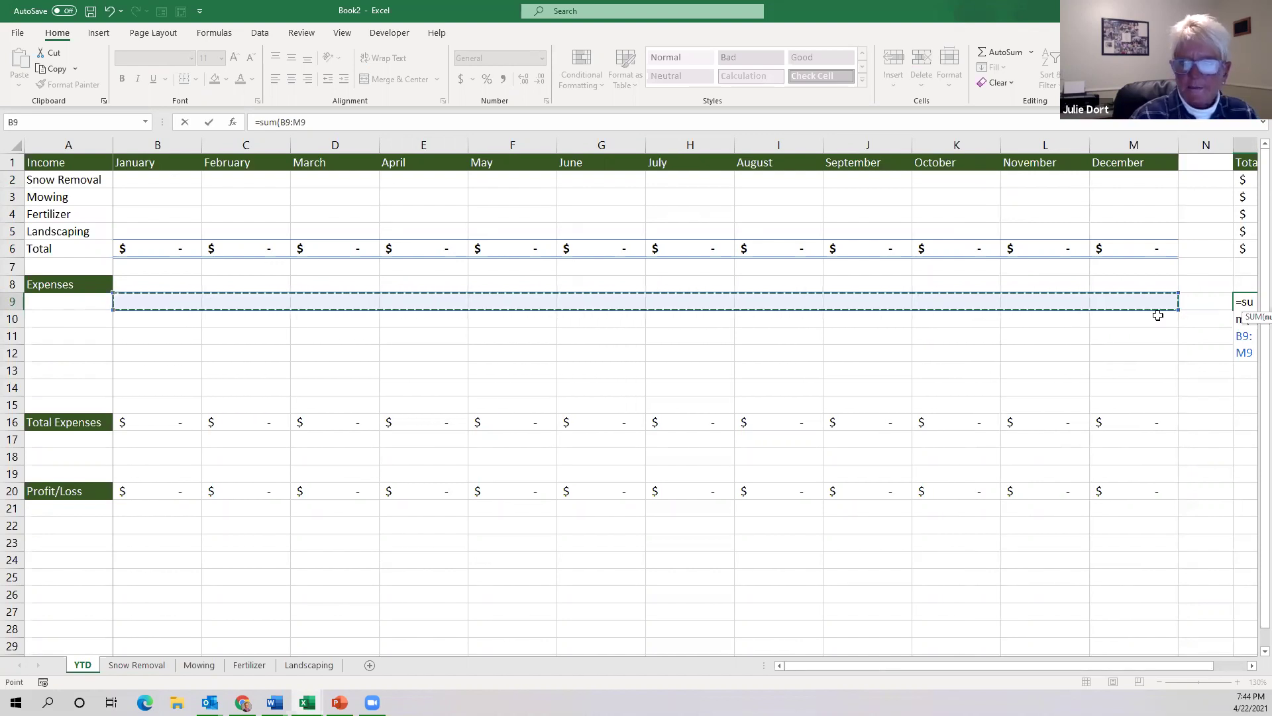
key(Return)
Apply Accounting format to O9 and fill the total down to O16.
click(1178, 297)
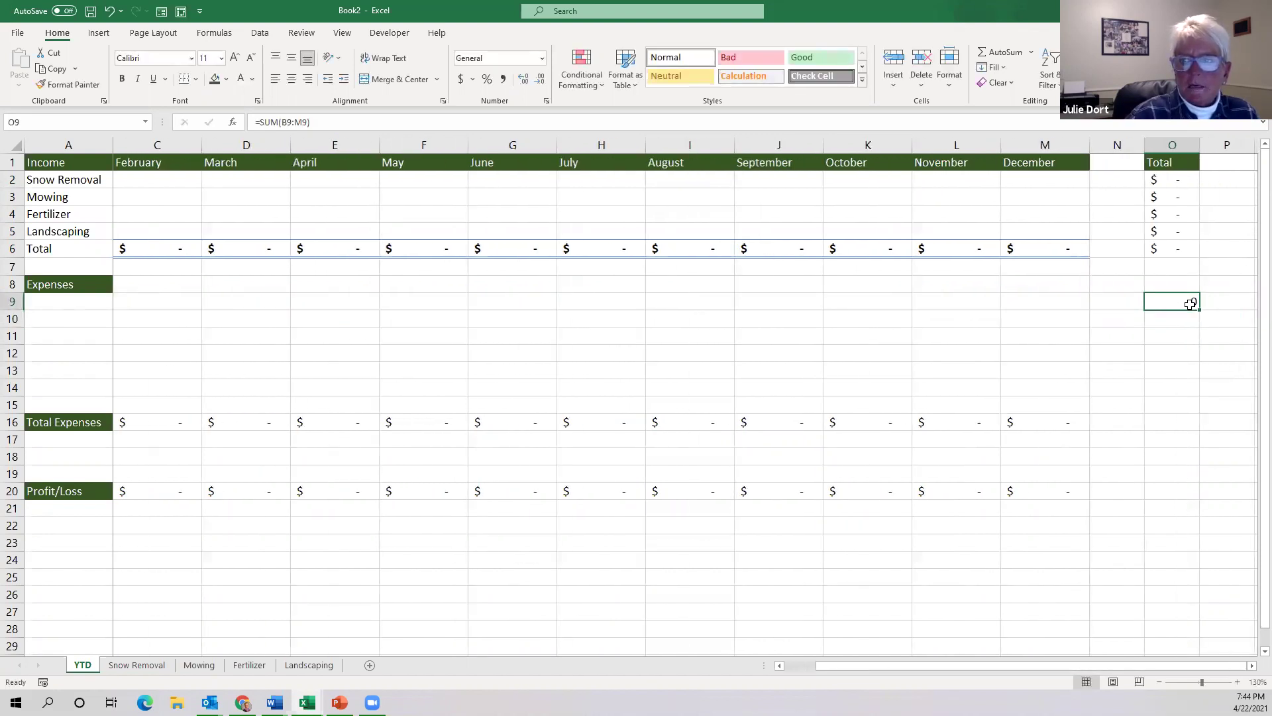
click(462, 81)
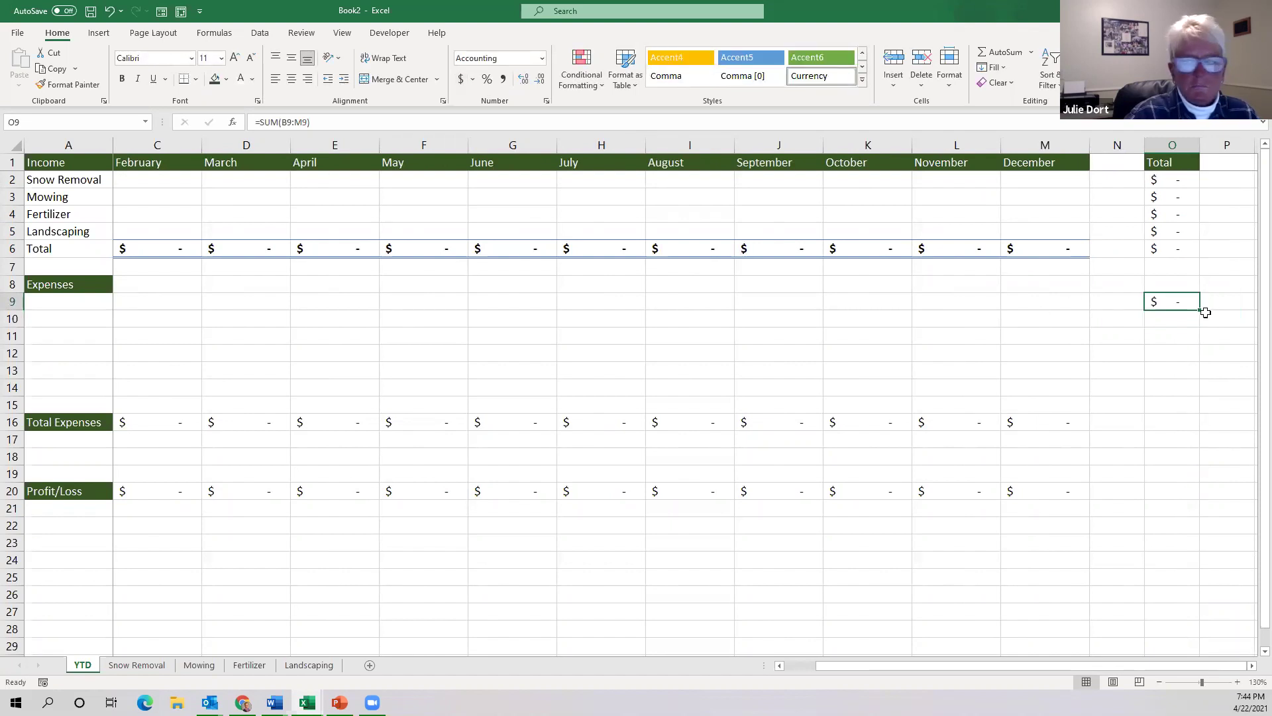
drag(1198, 308, 1207, 440)
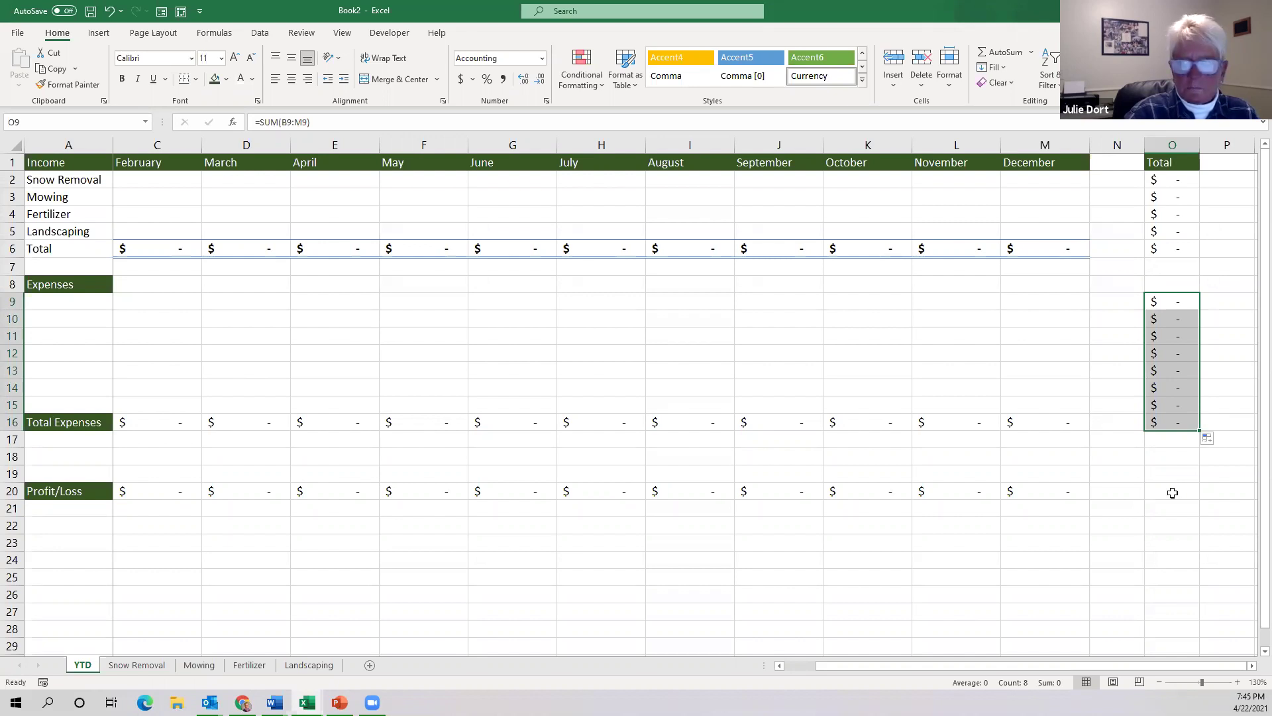
click(1172, 493)
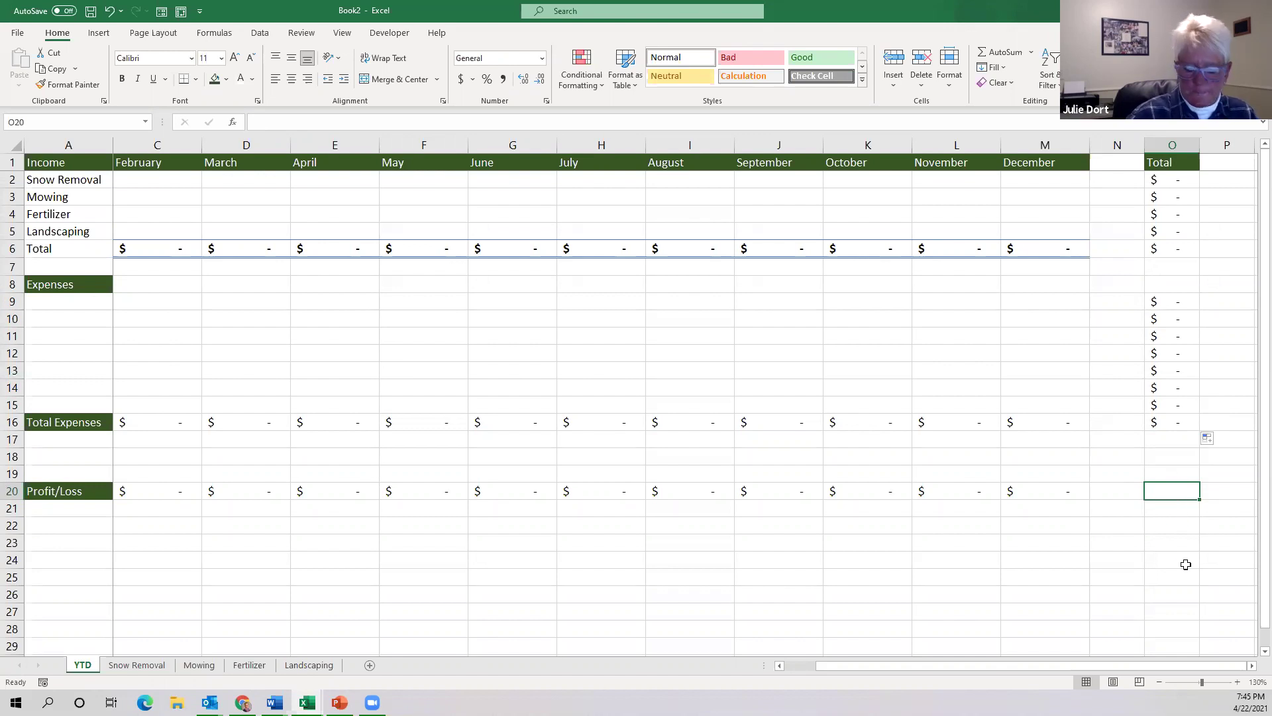
Enter =O6-O16 in O20 for the yearly Profit/Loss.
text(=)
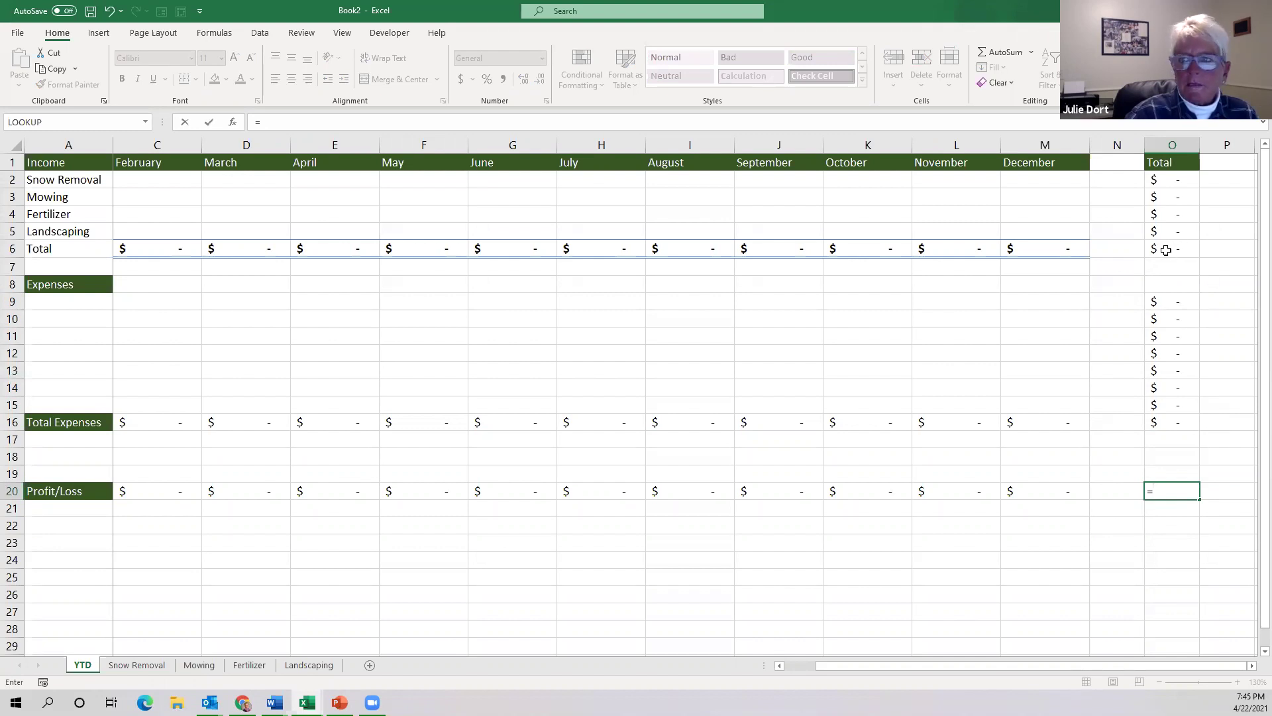
click(1184, 249)
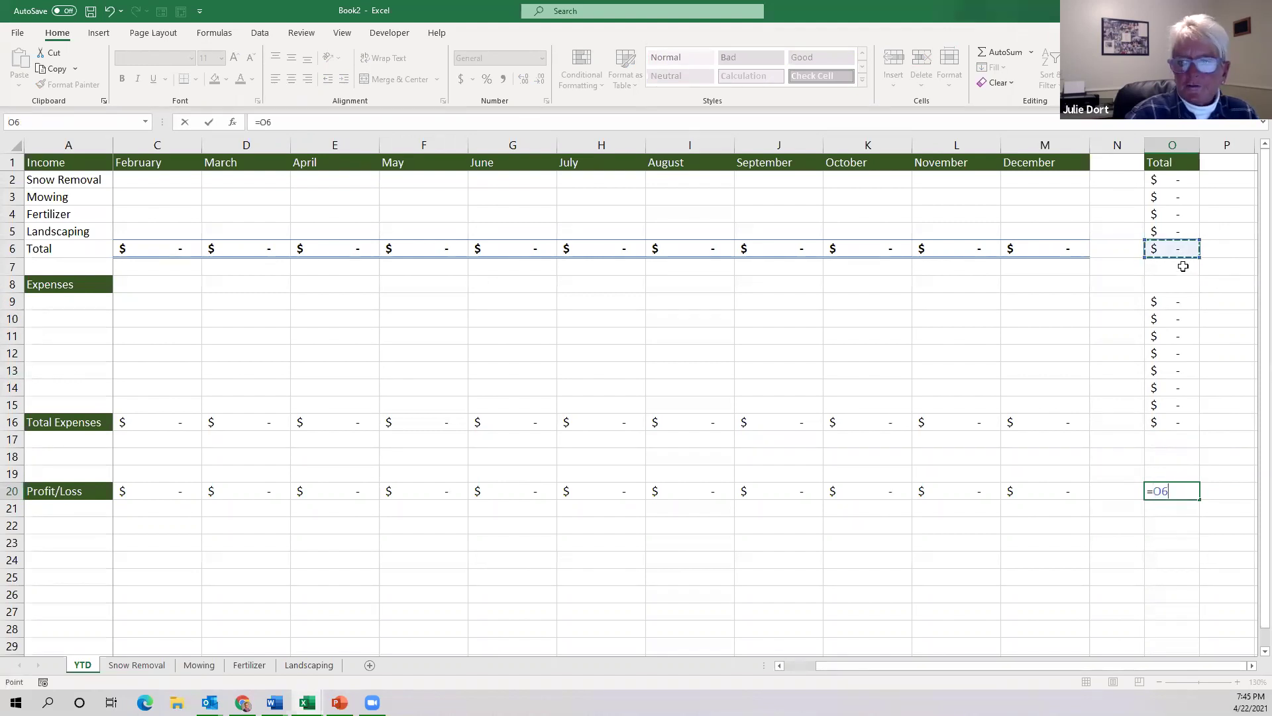
text(-)
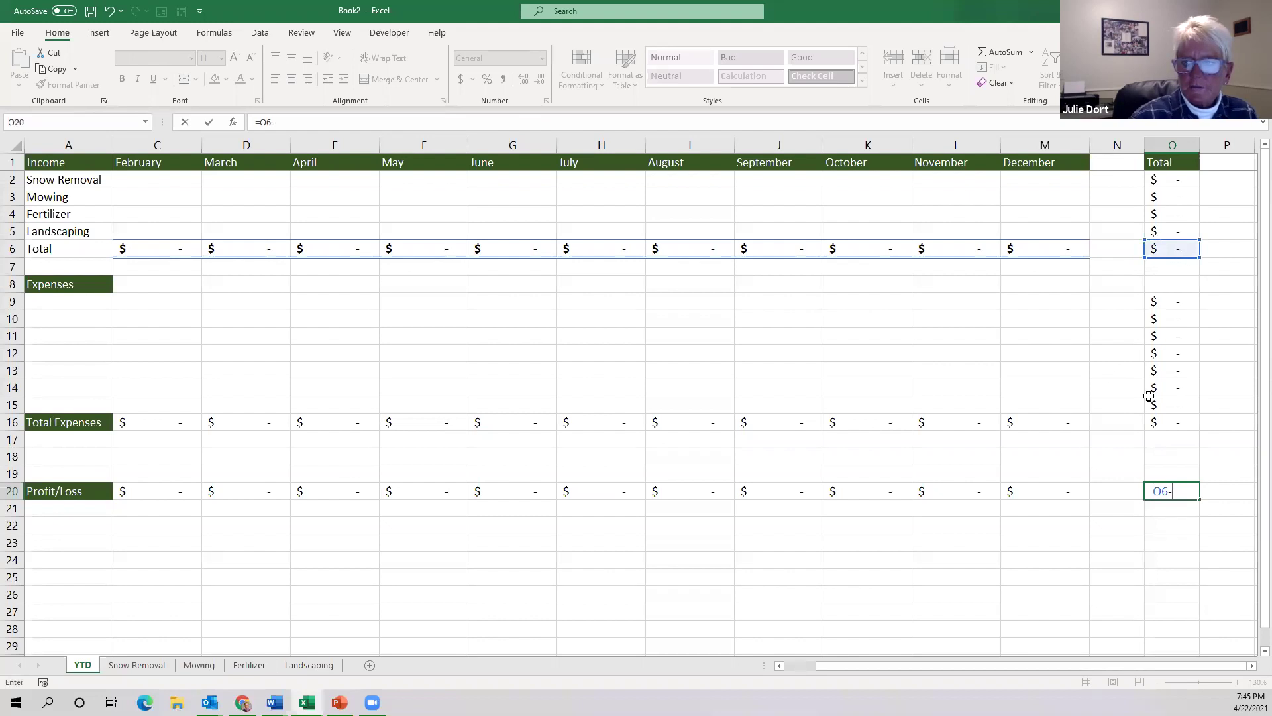
click(1178, 425)
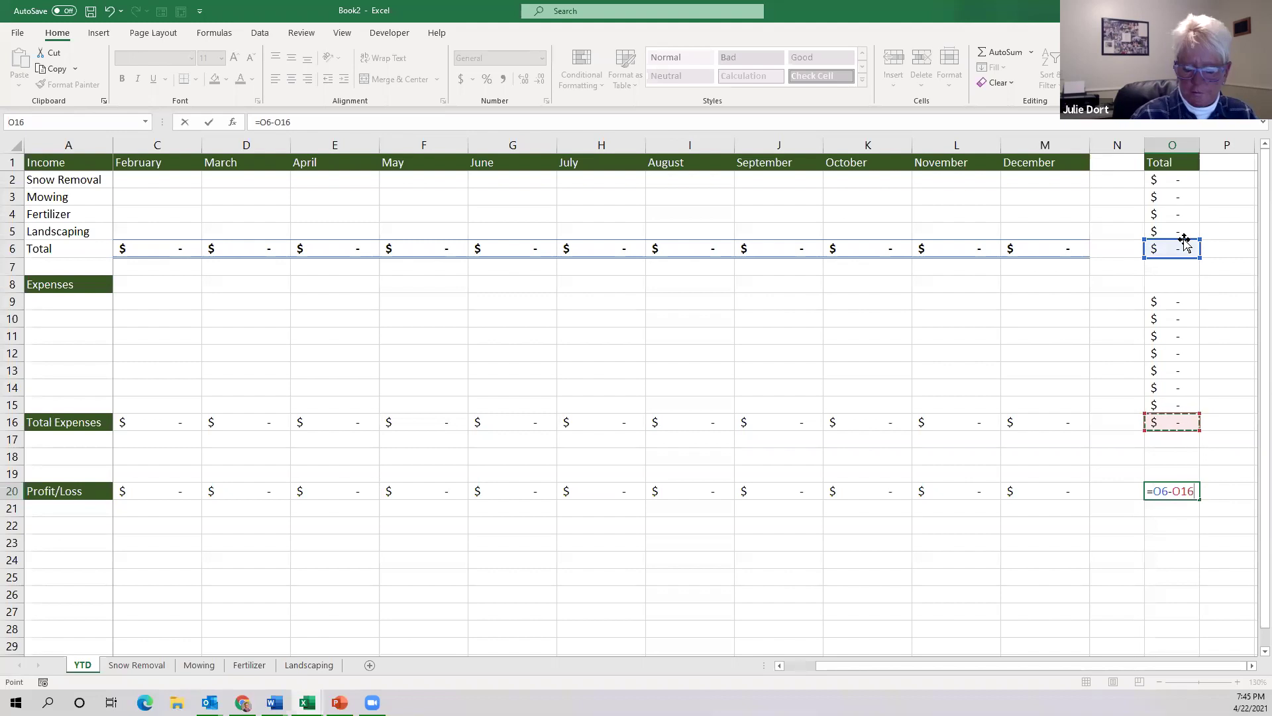
key(Return)
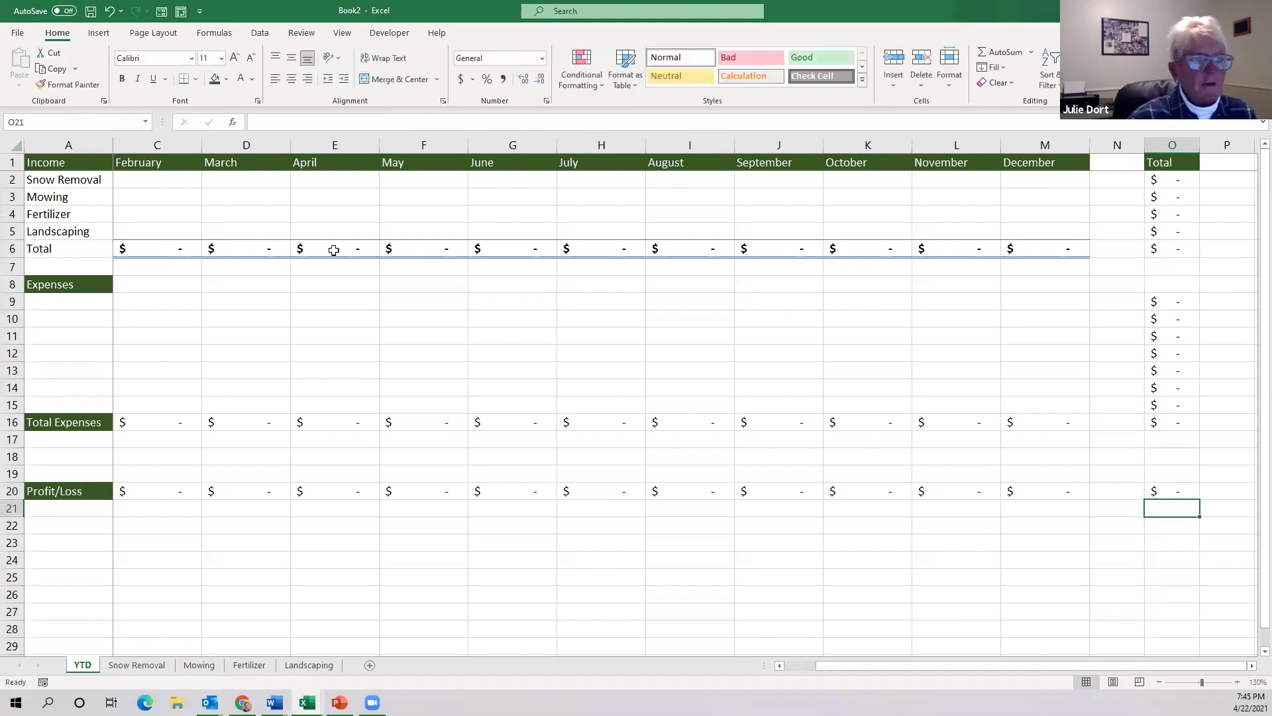
Copy A1's green Income heading formatting onto the Total label in A6 with Format Painter.
click(84, 250)
click(67, 167)
click(68, 84)
click(53, 250)
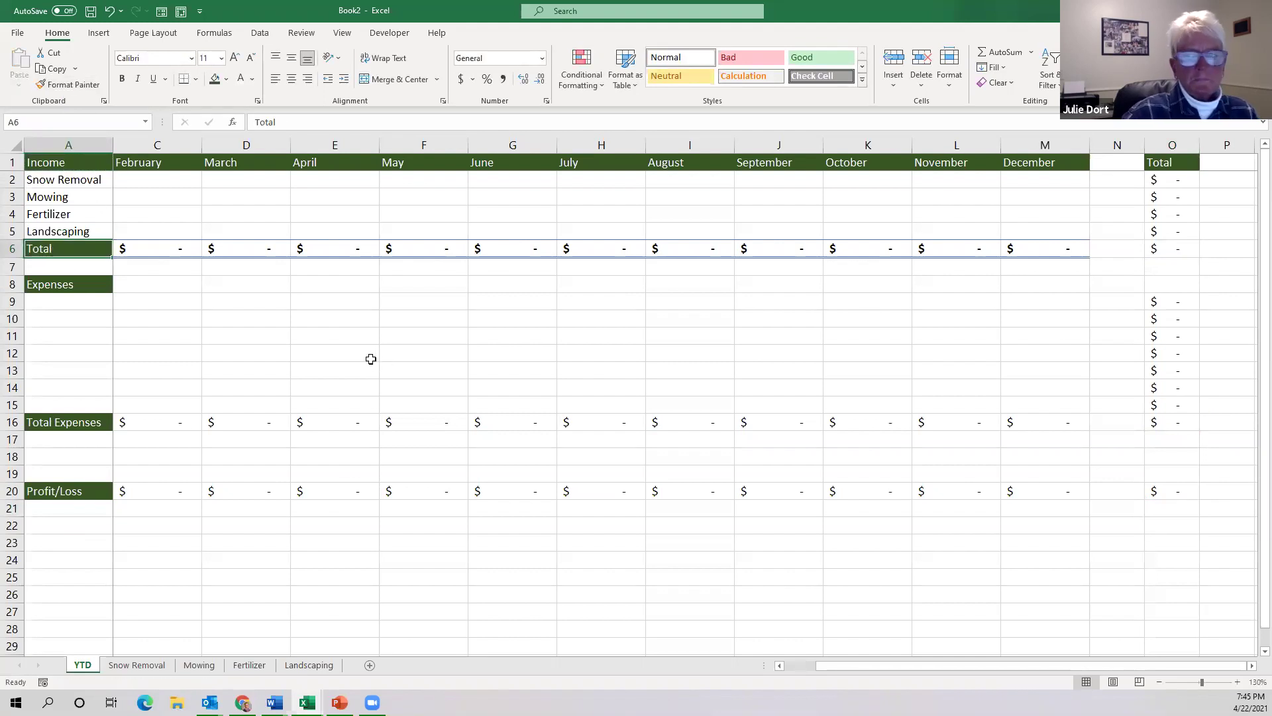
click(183, 306)
click(148, 194)
click(149, 180)
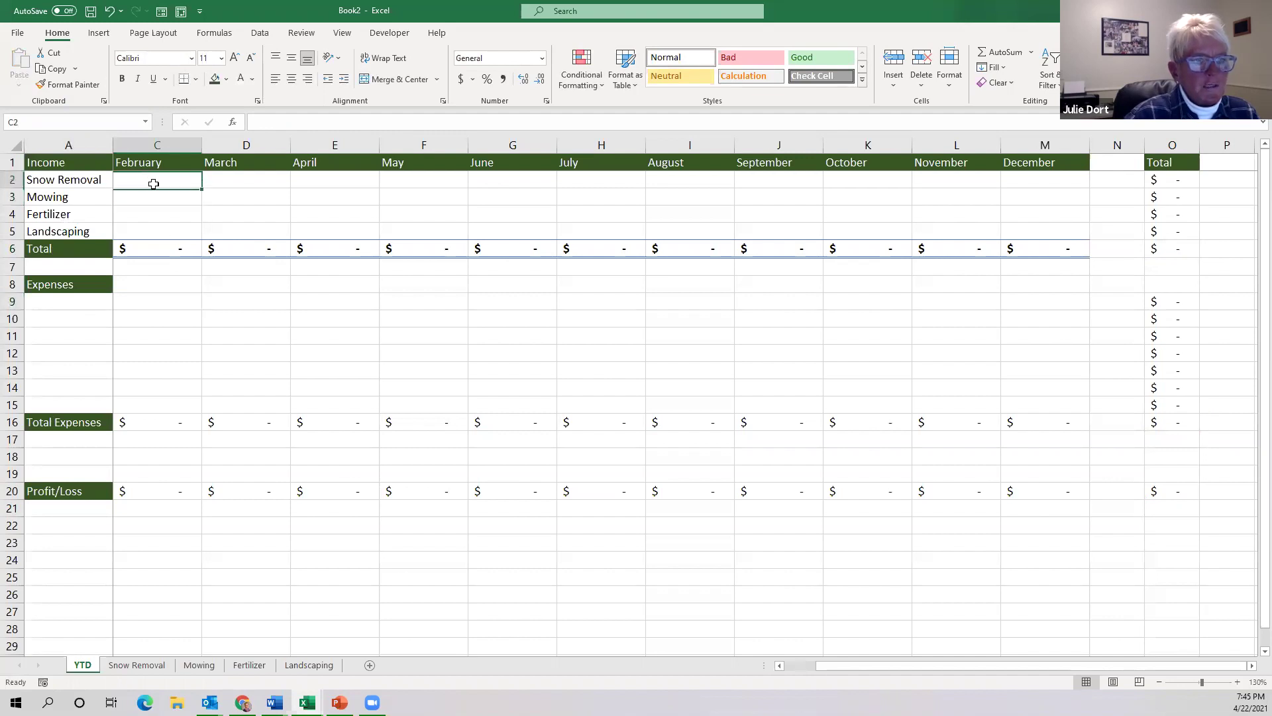
On the Snow Removal sheet, enter January 20 as the first date in A2.
click(133, 666)
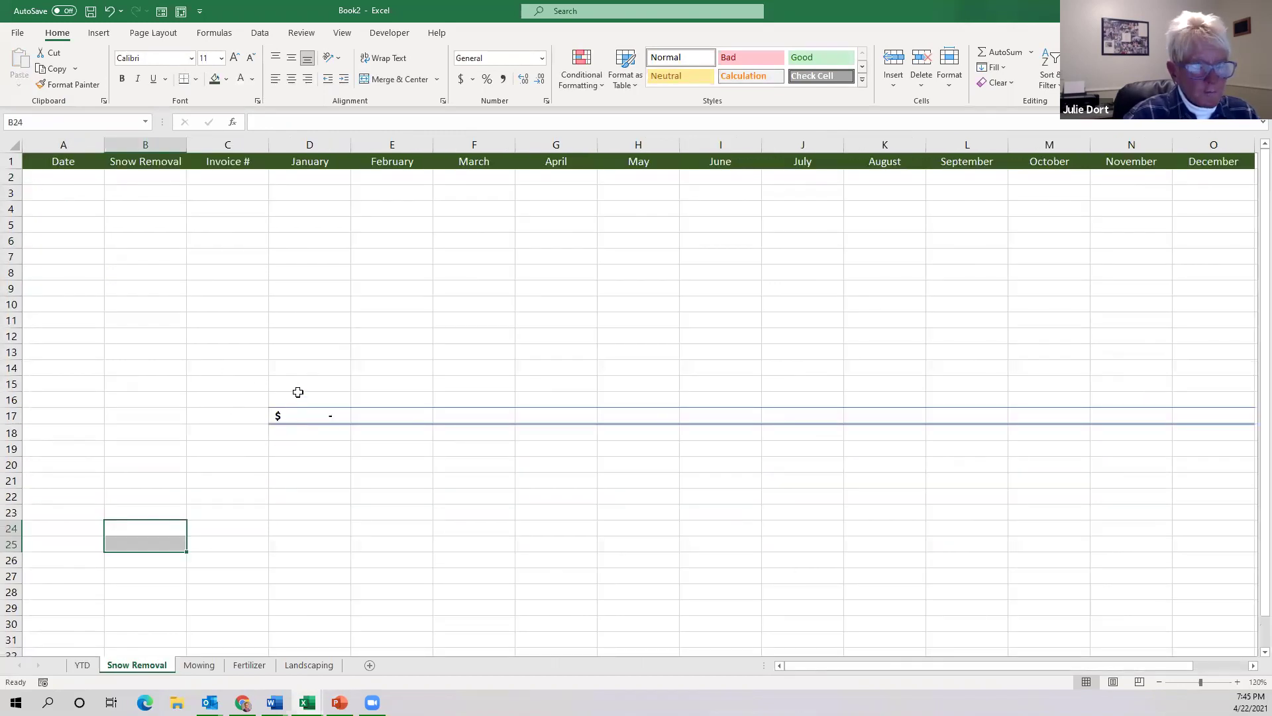
click(70, 178)
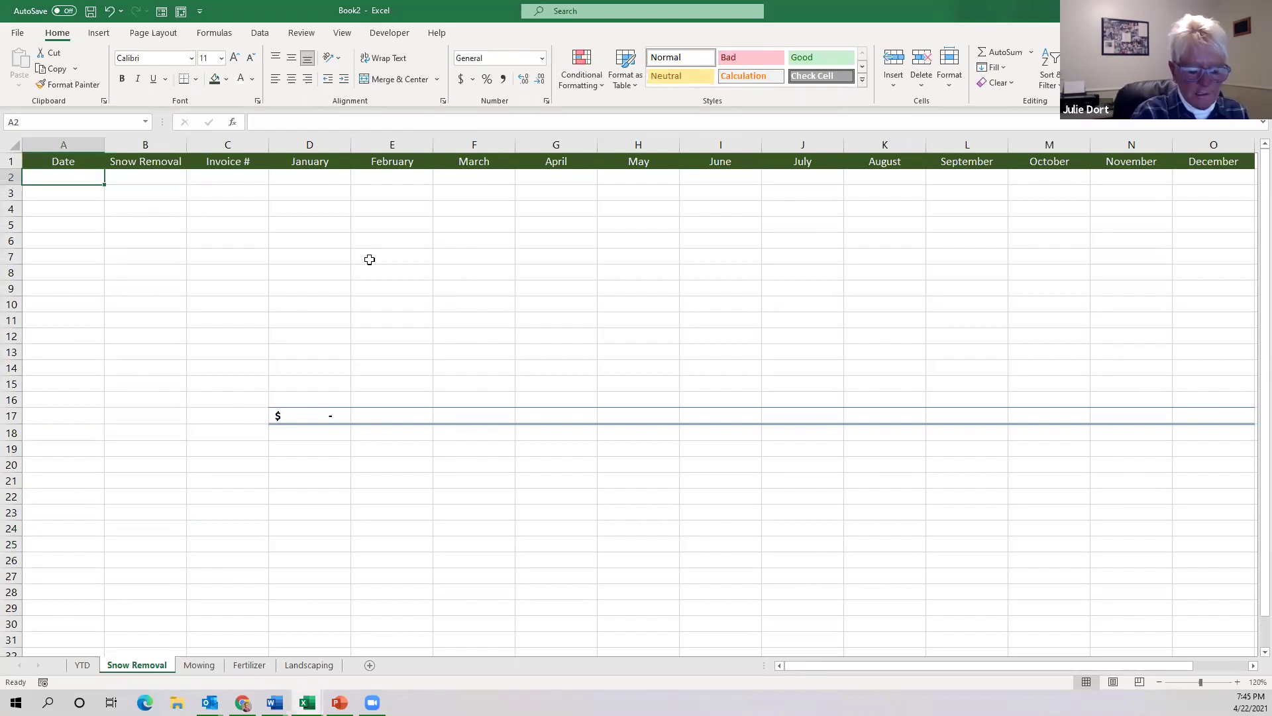
text(January 20)
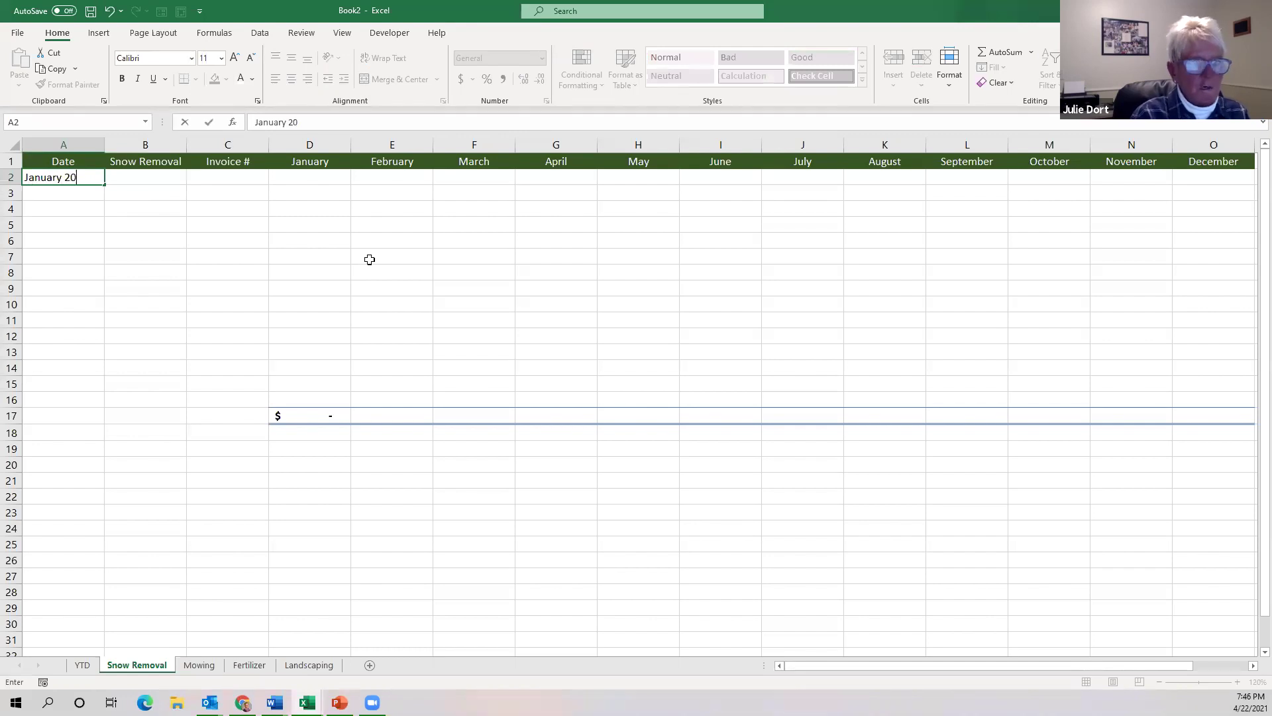
key(Return)
click(80, 179)
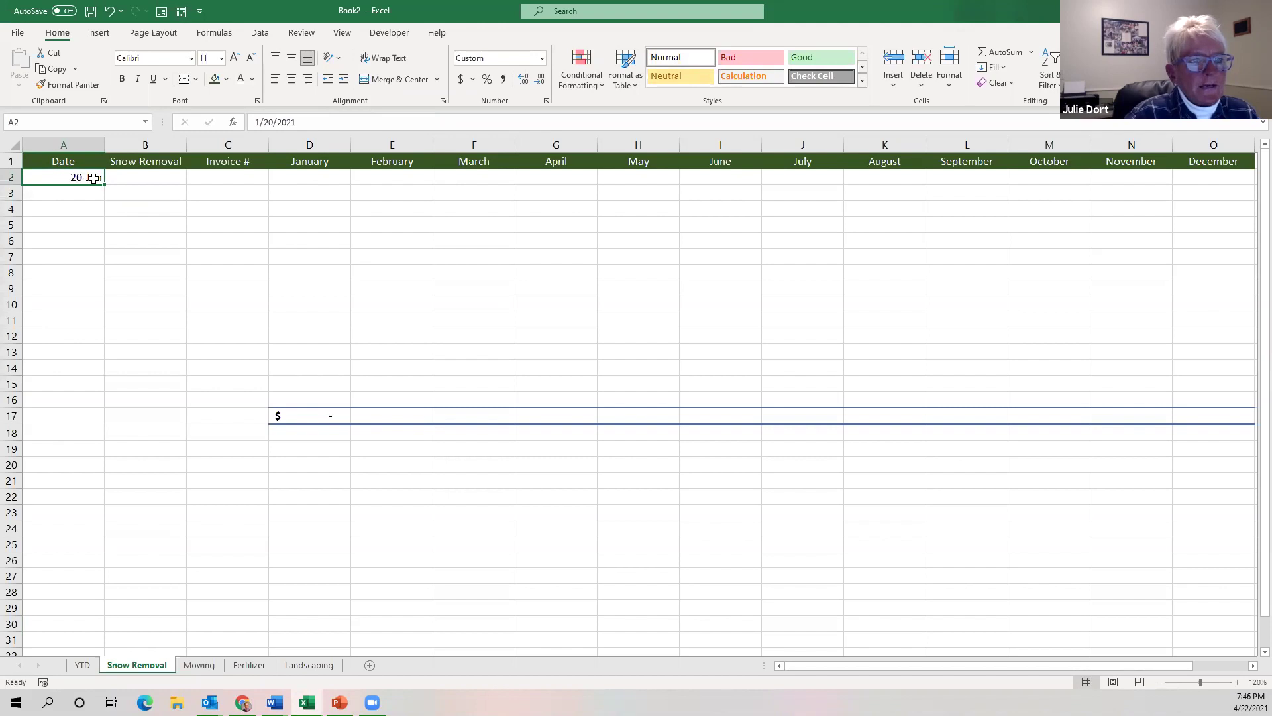
Format A2 as the long date Wednesday, January 20, 2021 and autofit column A.
click(542, 61)
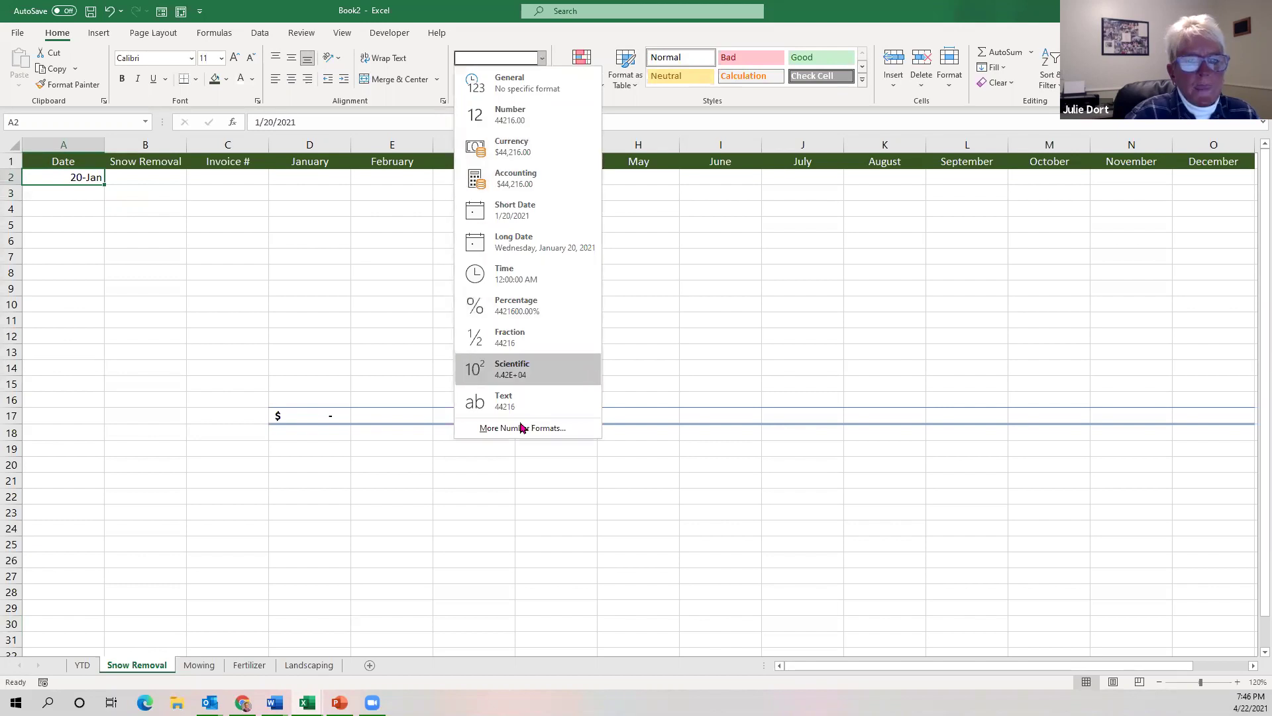
click(521, 428)
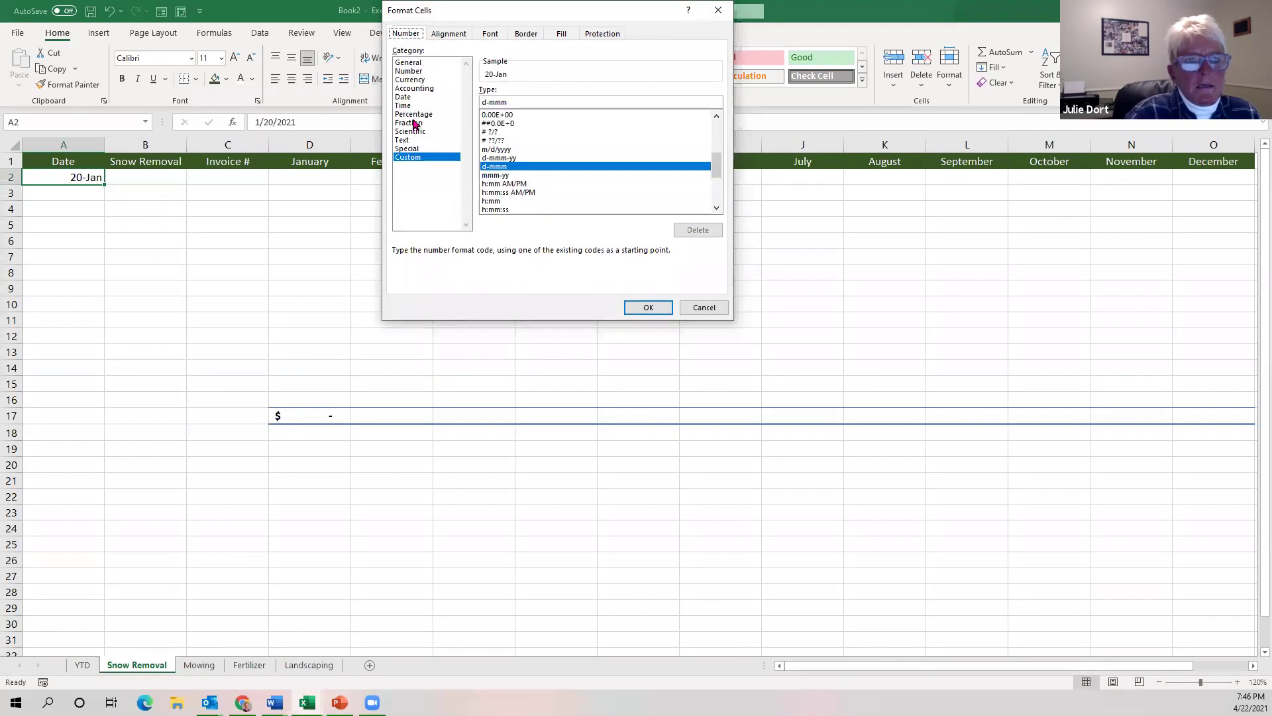
click(408, 99)
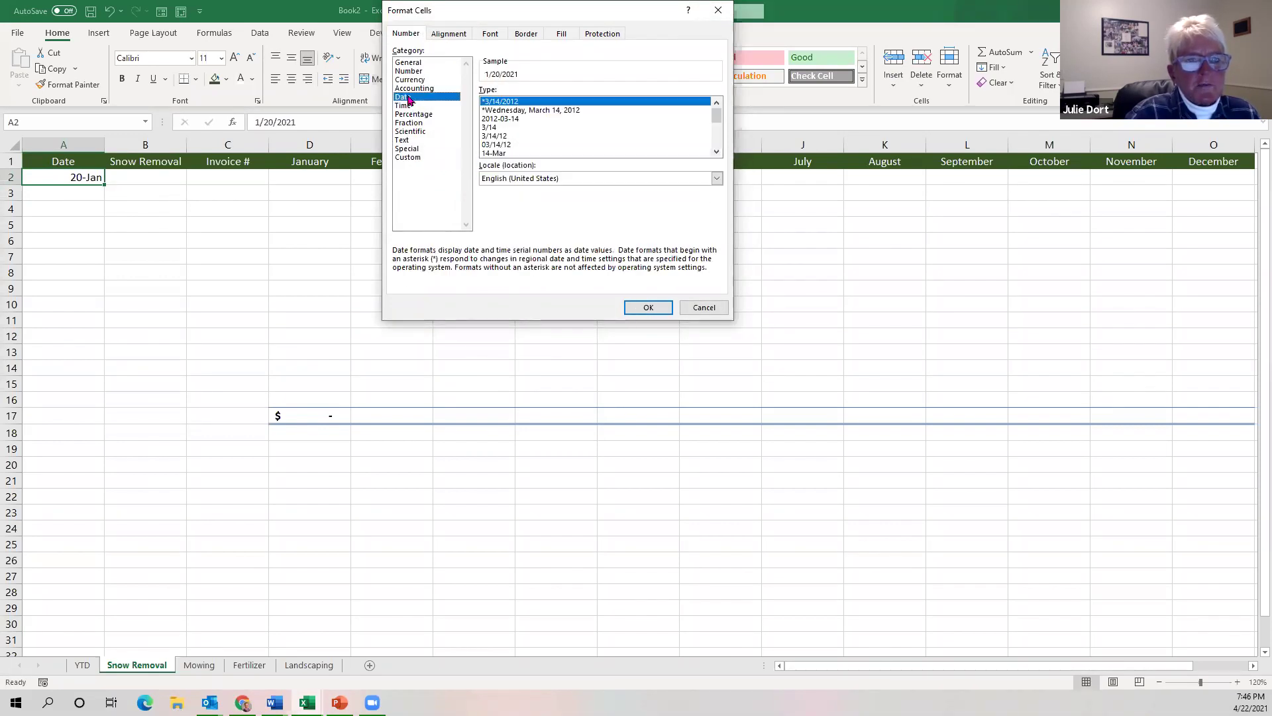
click(538, 110)
click(530, 119)
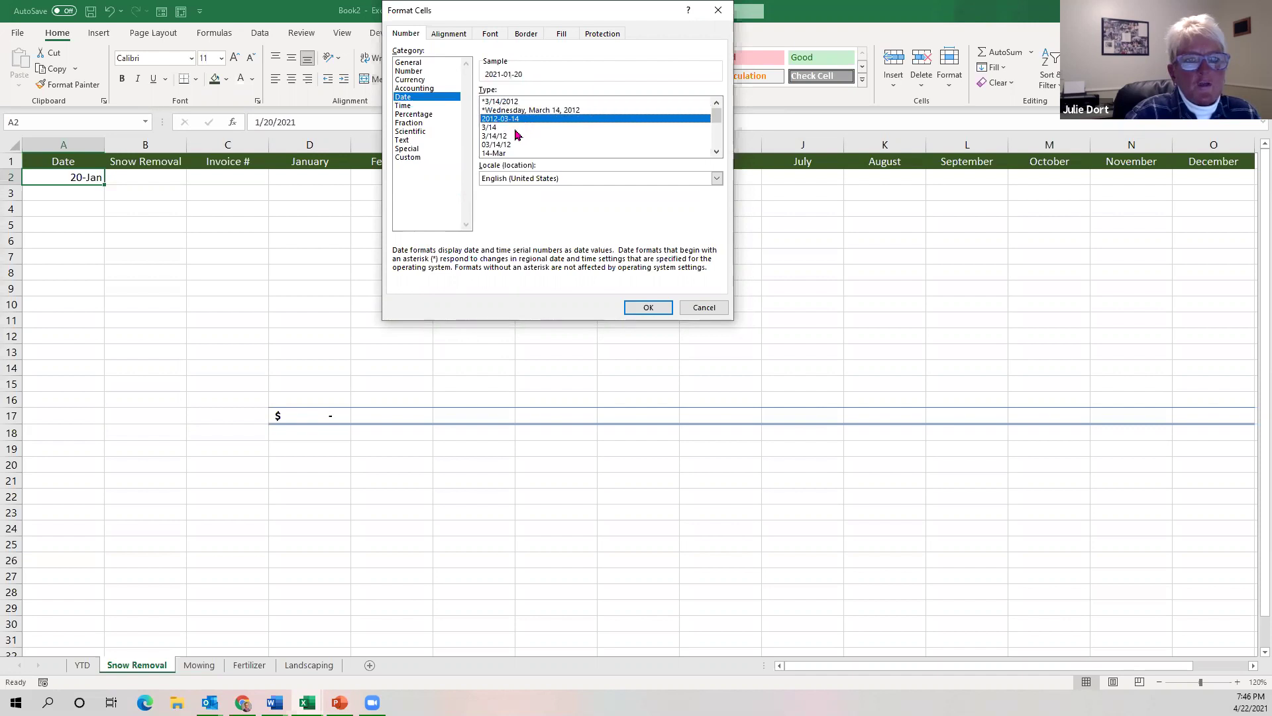
click(521, 127)
click(716, 152)
click(716, 151)
click(716, 152)
click(716, 152)
click(716, 153)
click(716, 152)
click(716, 153)
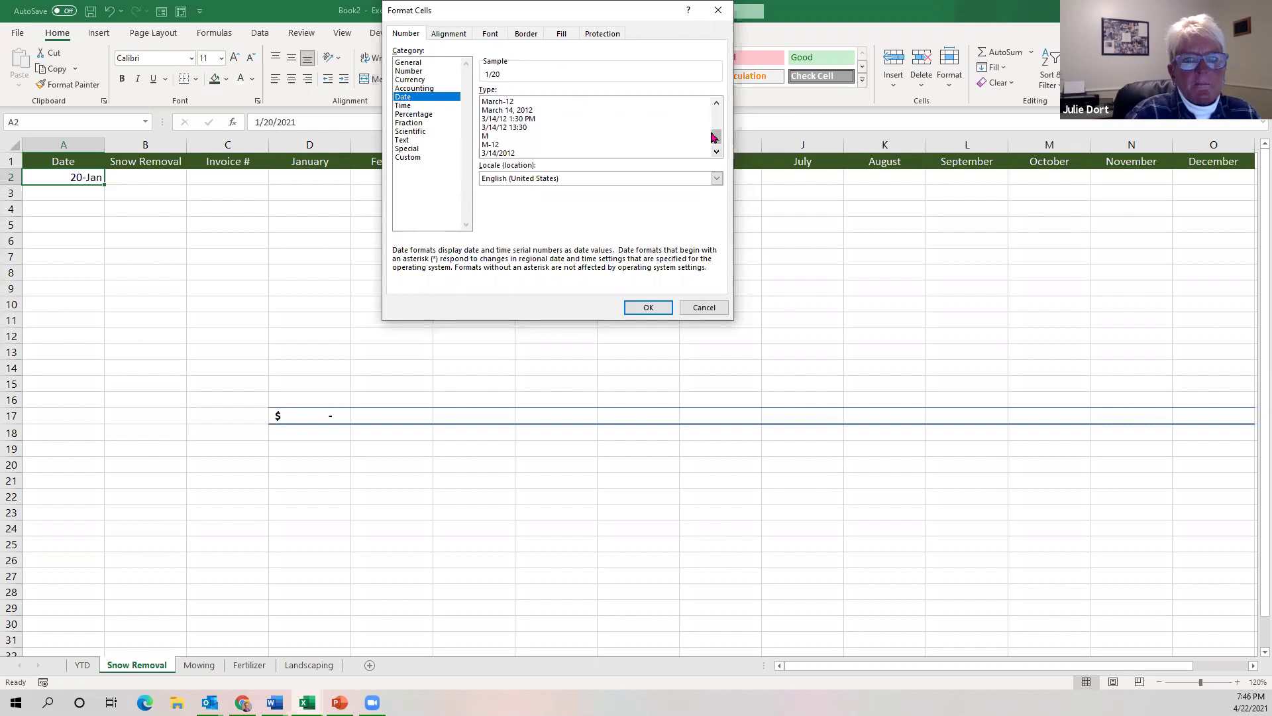
drag(716, 137, 715, 111)
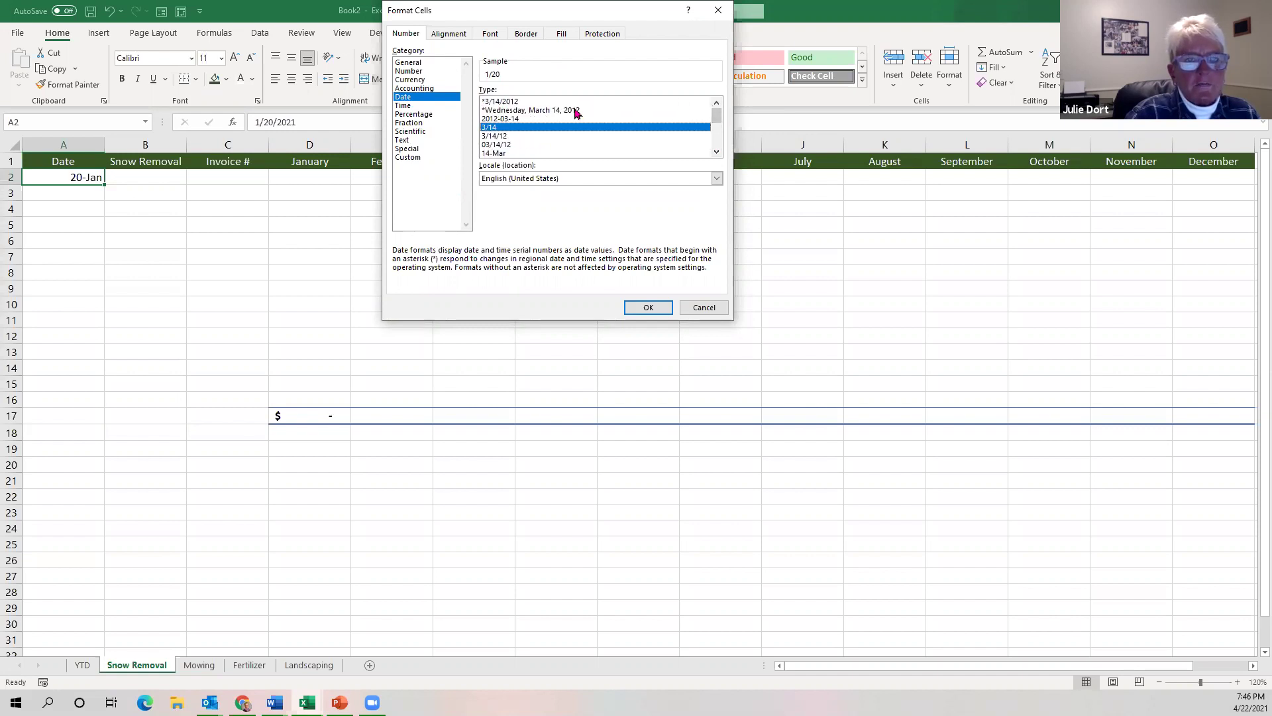
click(575, 111)
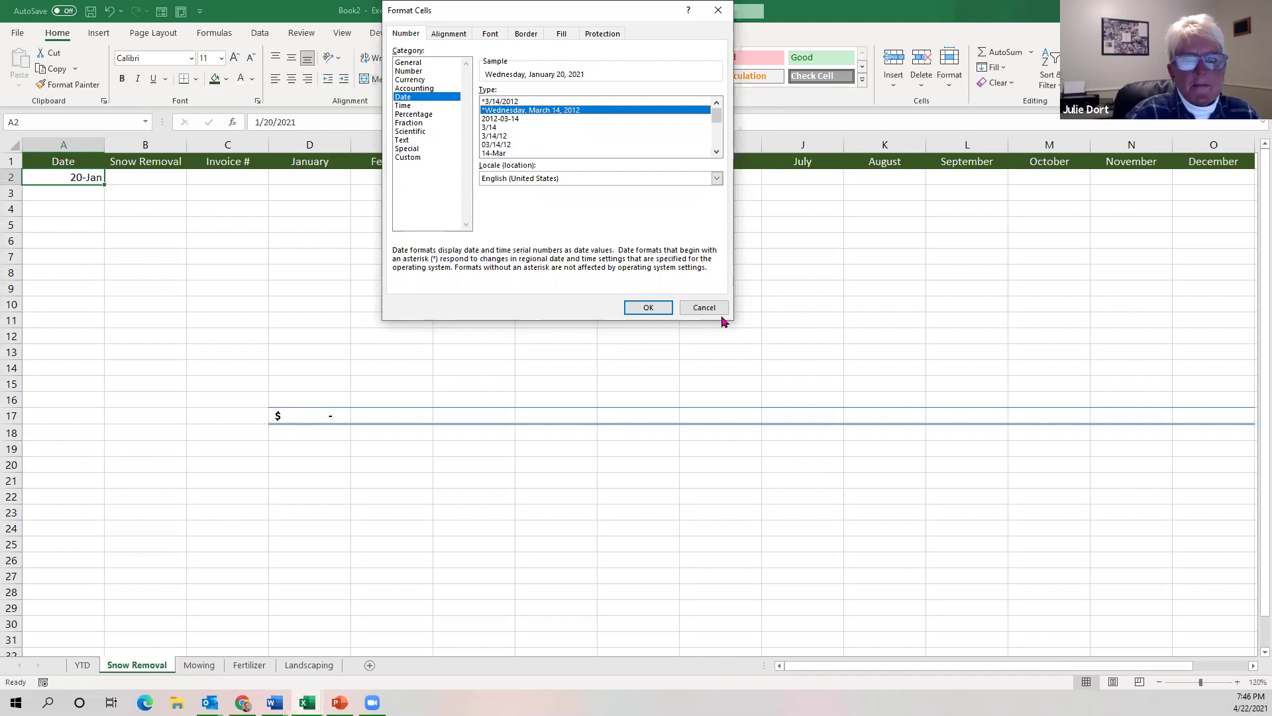
click(652, 307)
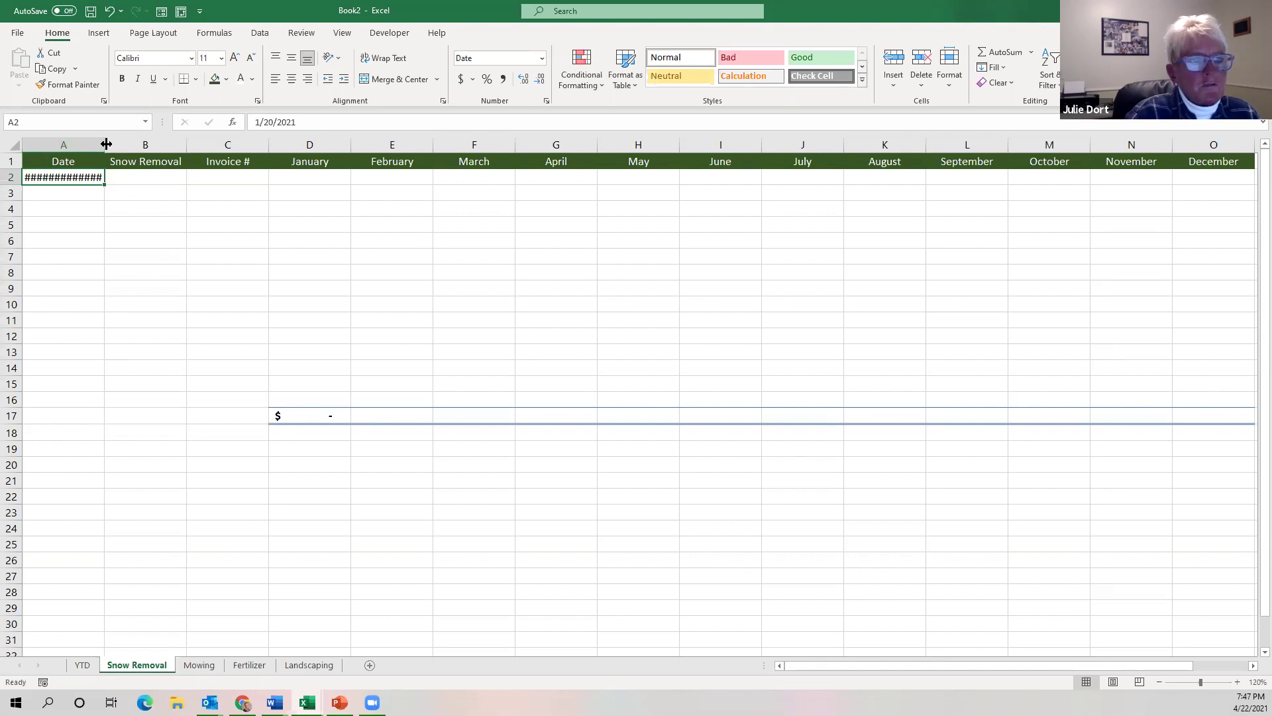
double_click(106, 144)
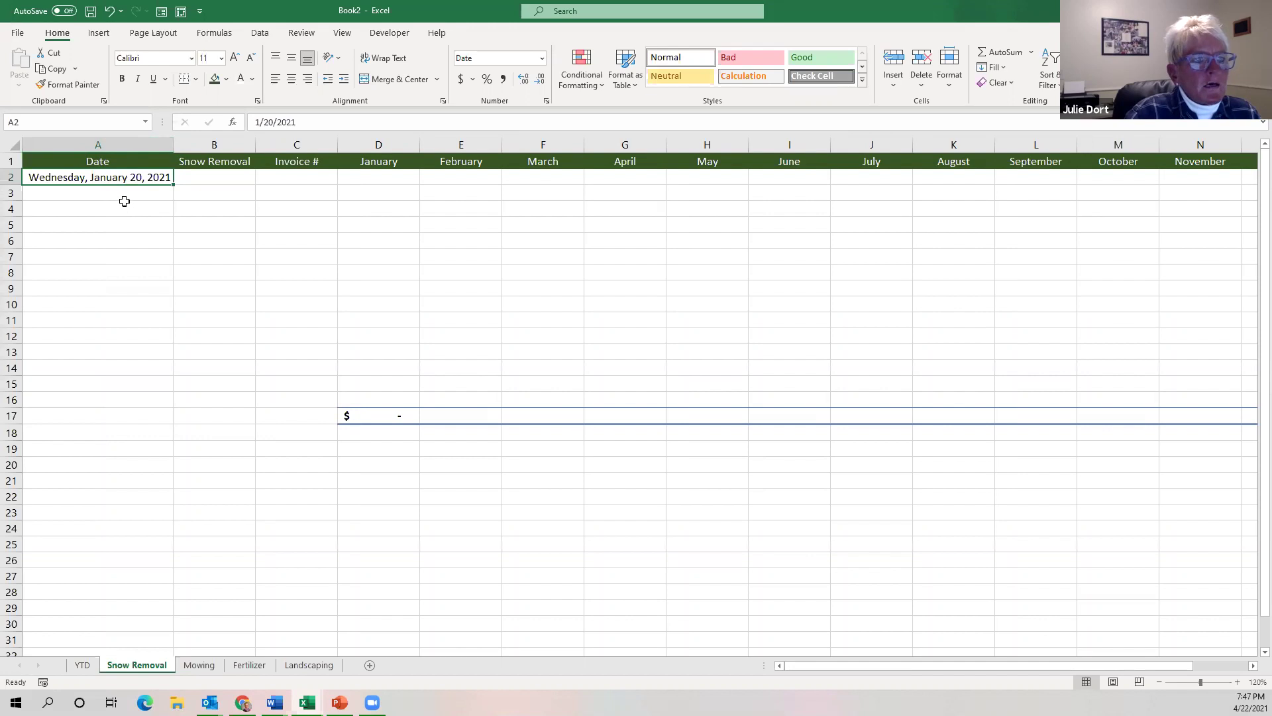
Apply the long weekday, month, day, year date format to A3:A16.
drag(122, 192, 141, 397)
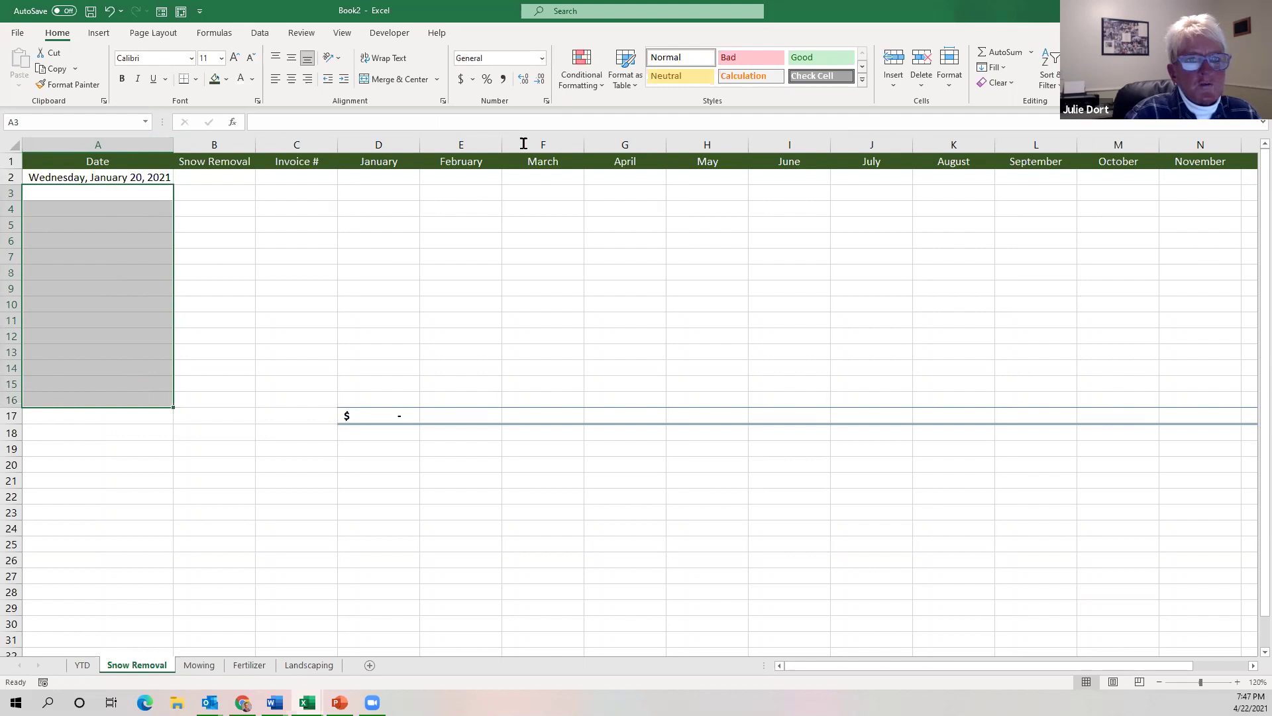
click(542, 59)
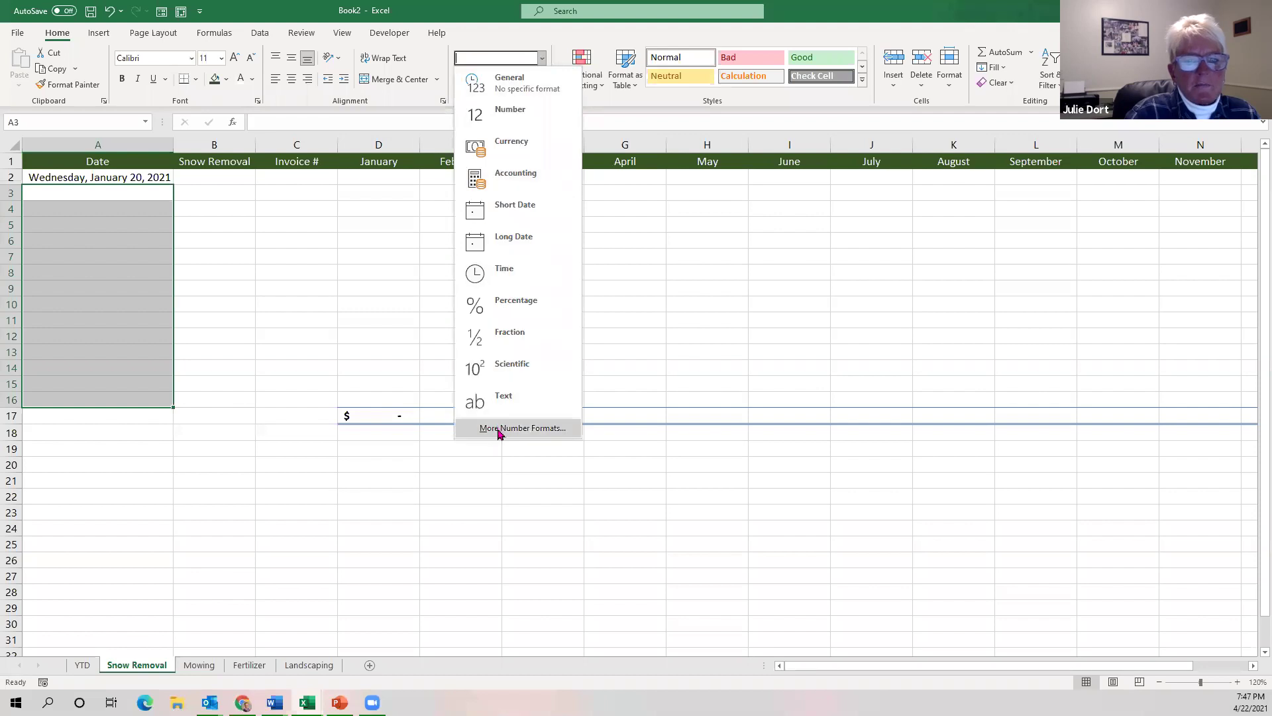
click(505, 430)
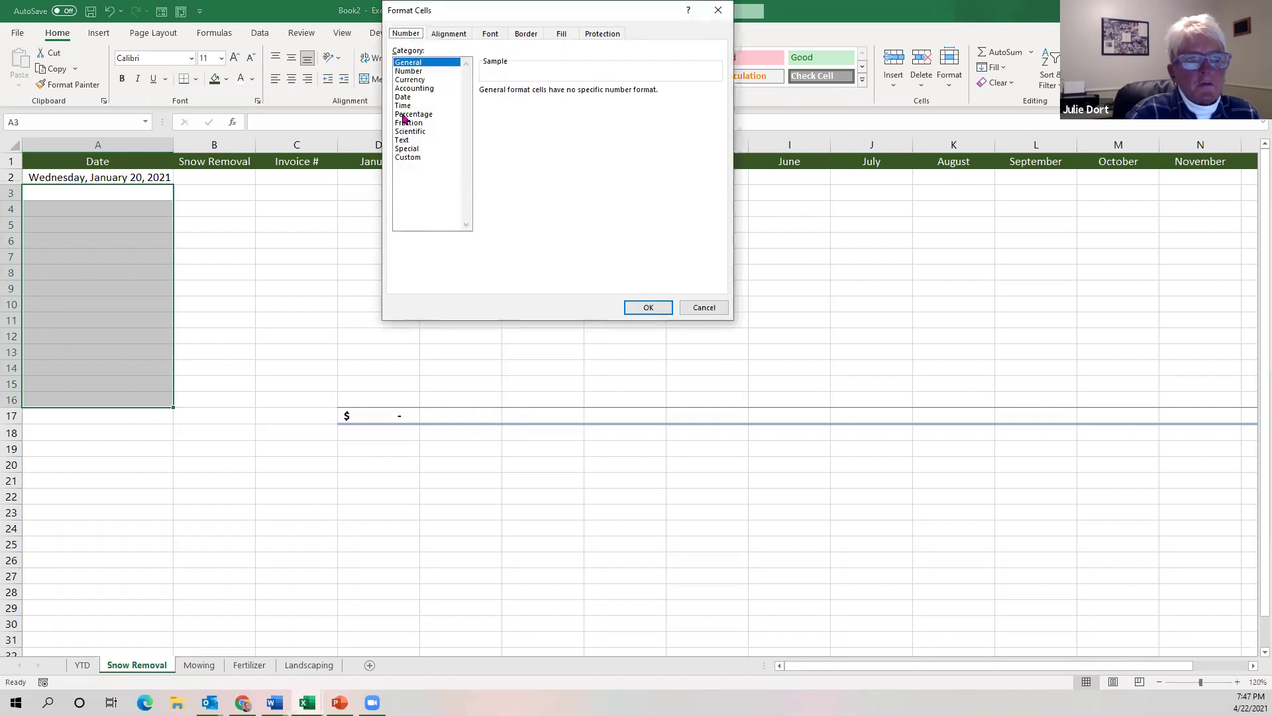
click(402, 97)
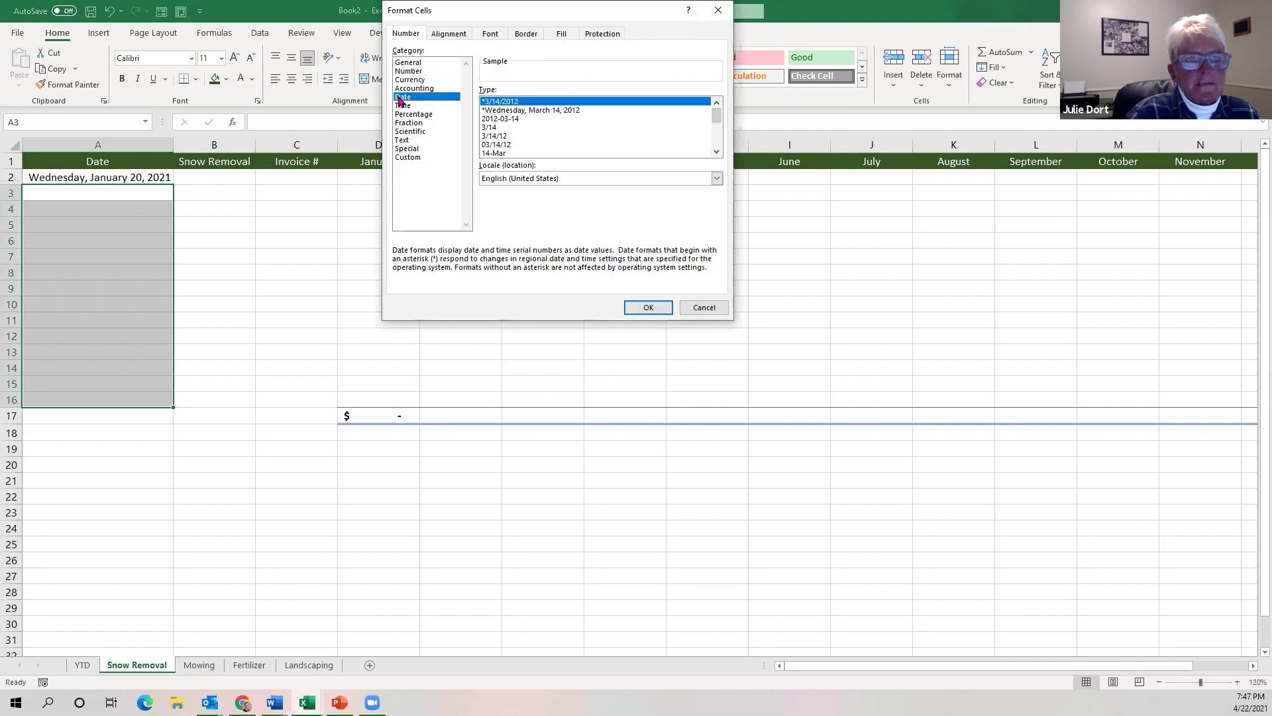
click(530, 112)
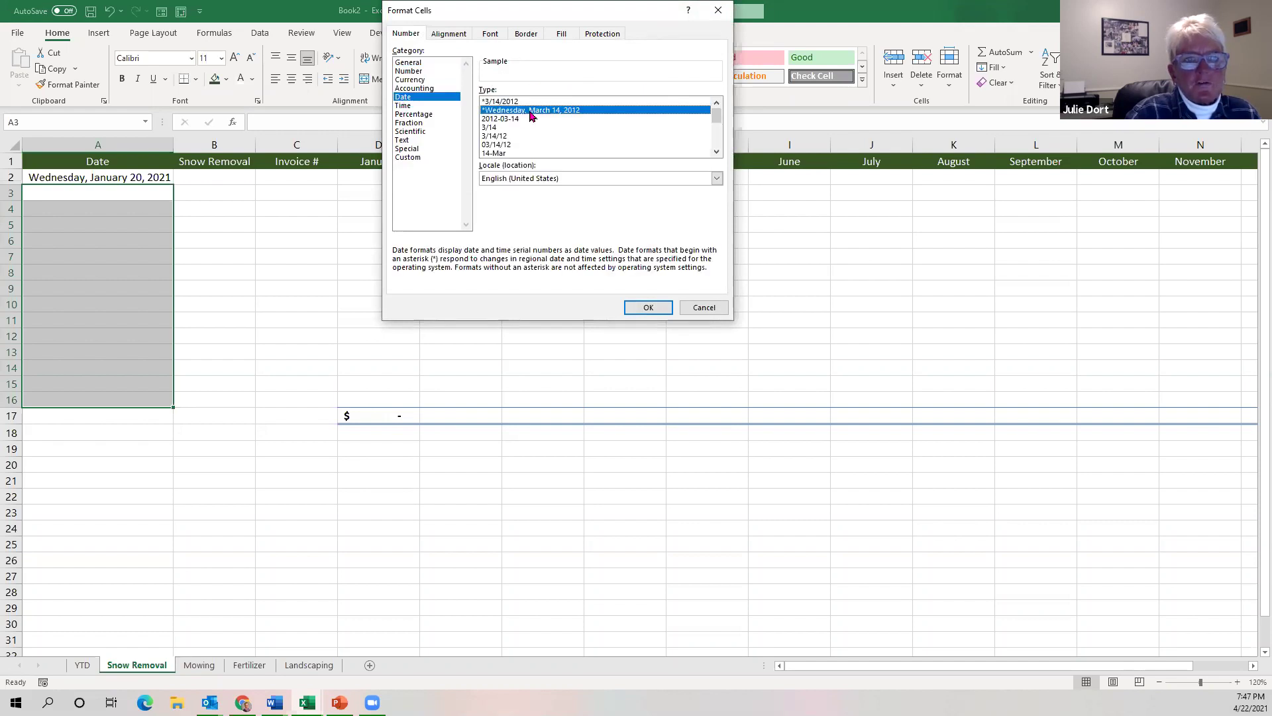
click(649, 307)
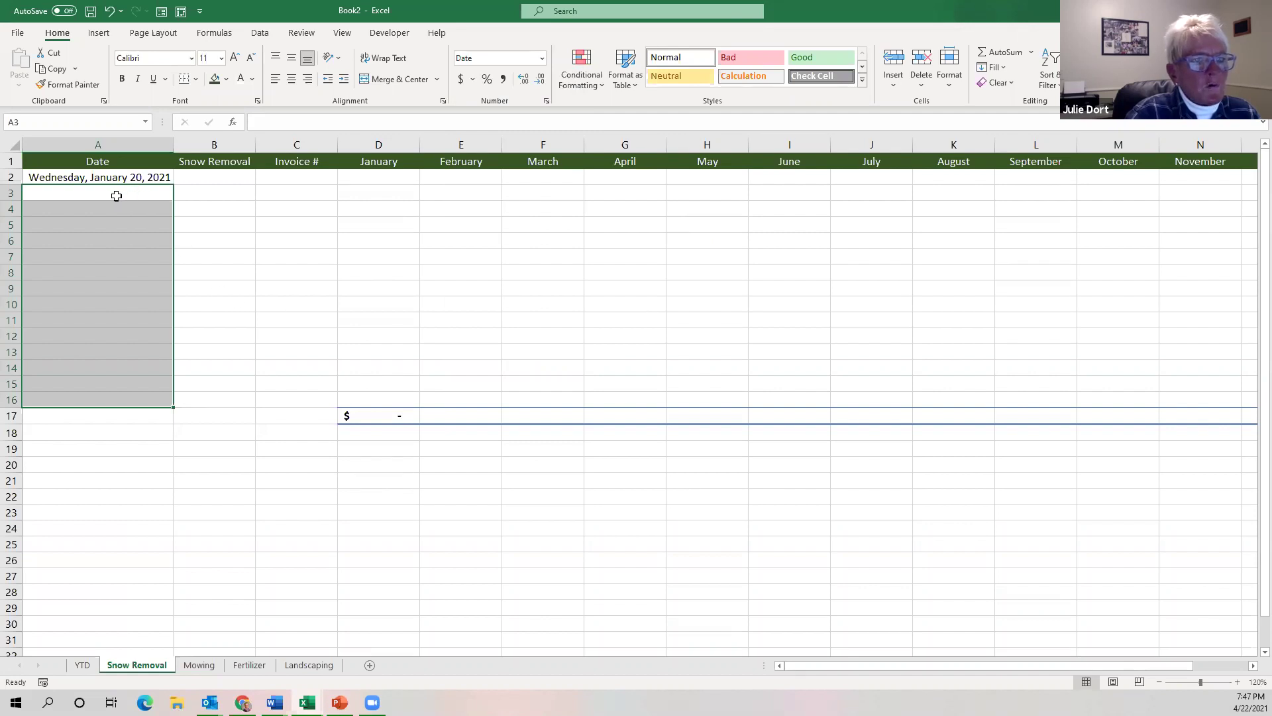
Enter Jan 21 in A3, shown as Thursday, January 21, 2021.
click(116, 195)
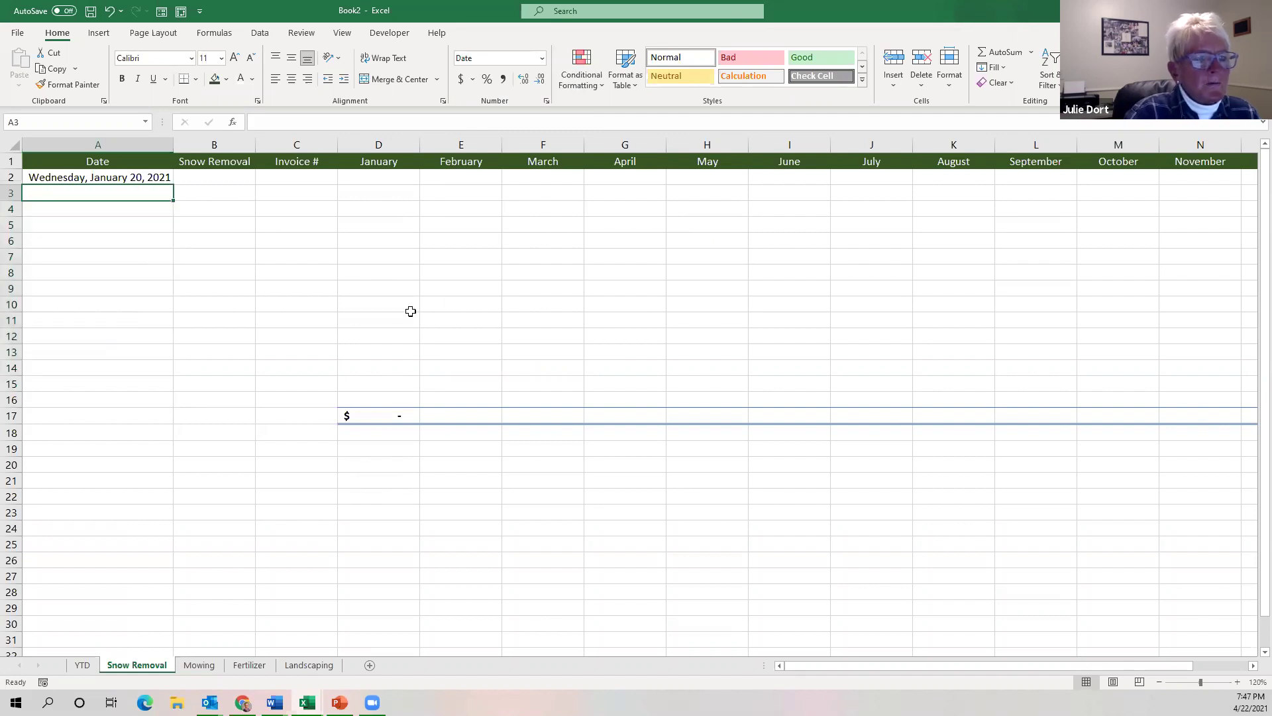
text(Jan 21)
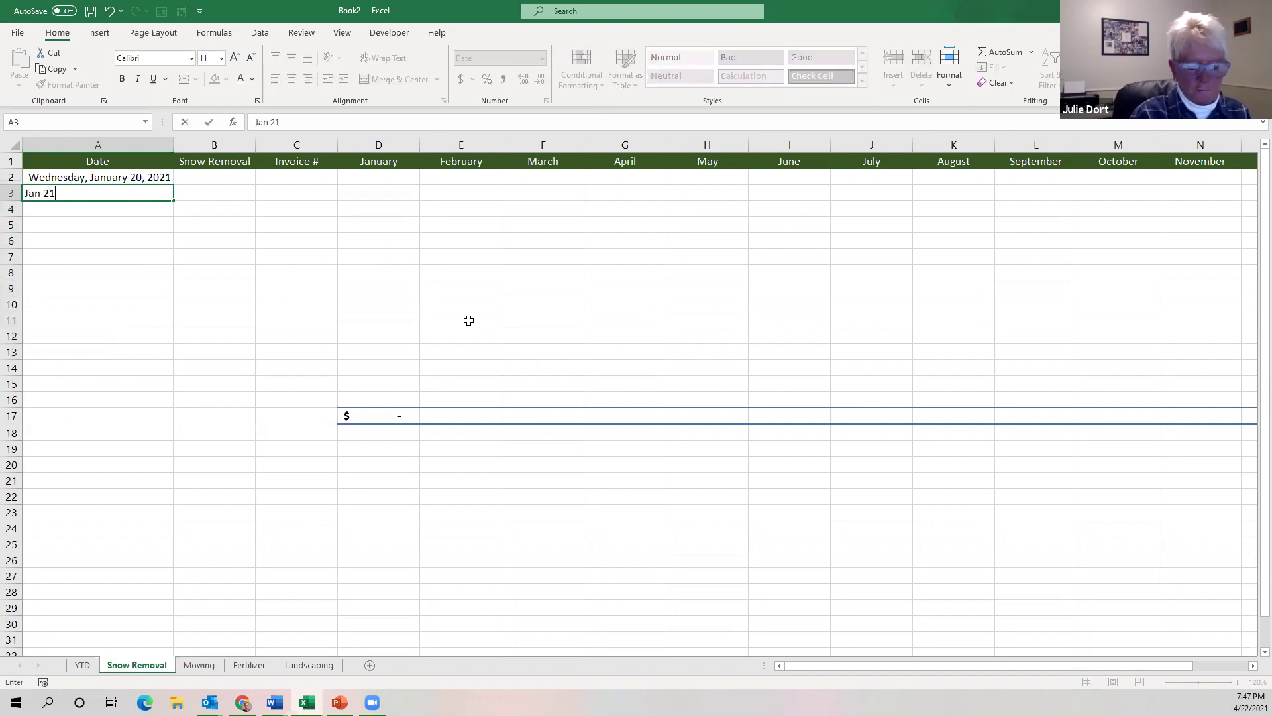
key(Return)
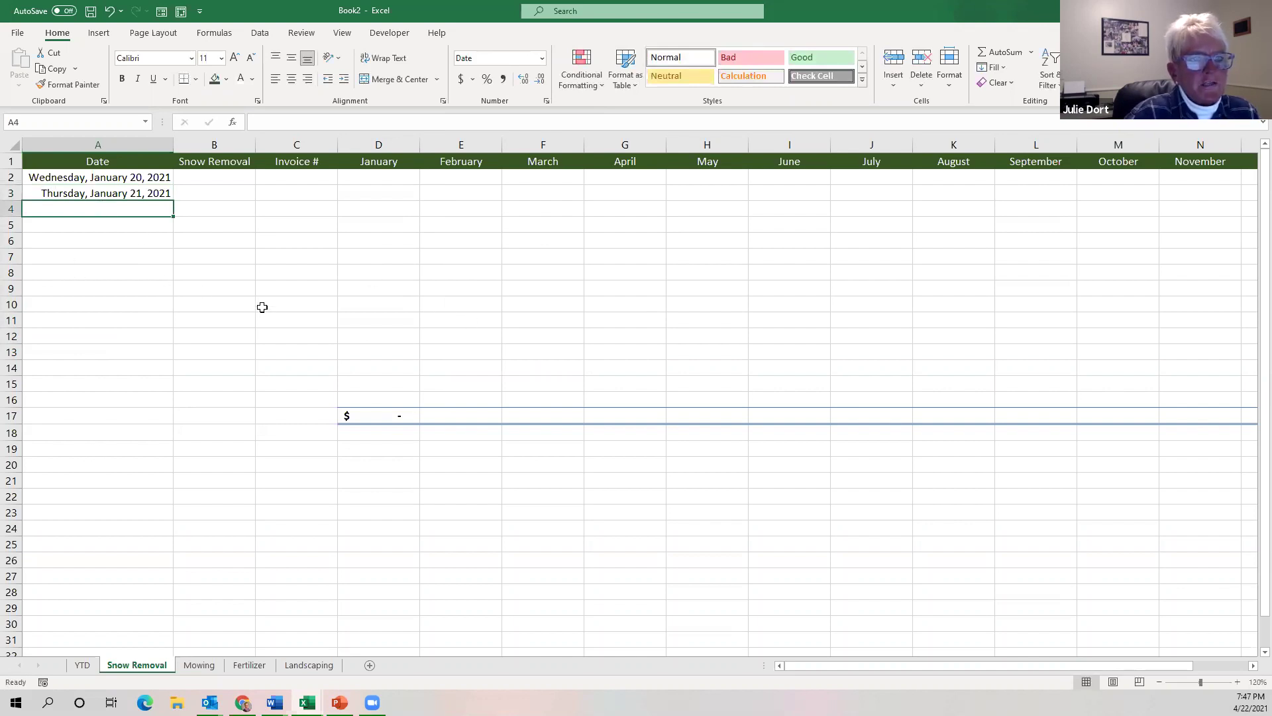
click(200, 179)
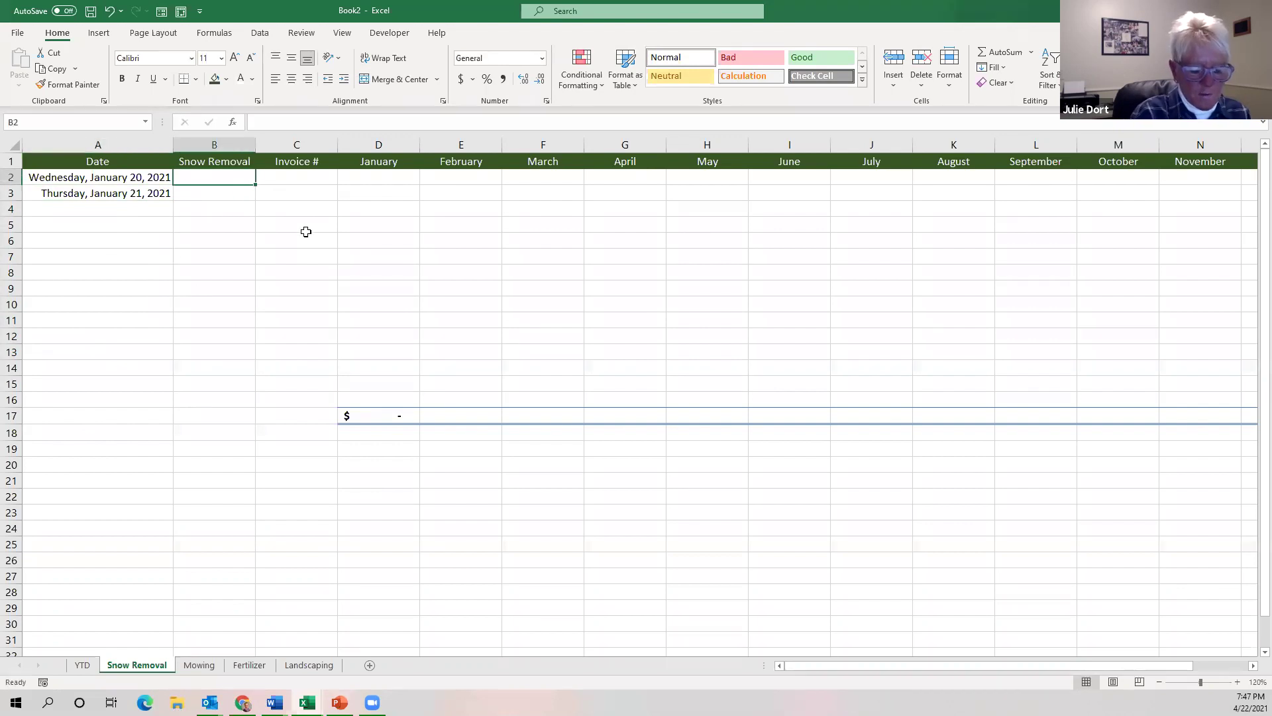
Enter the two customer names in B2:B3 and invoice numbers 4444 and 4445 in C2:C3.
text(James Doe)
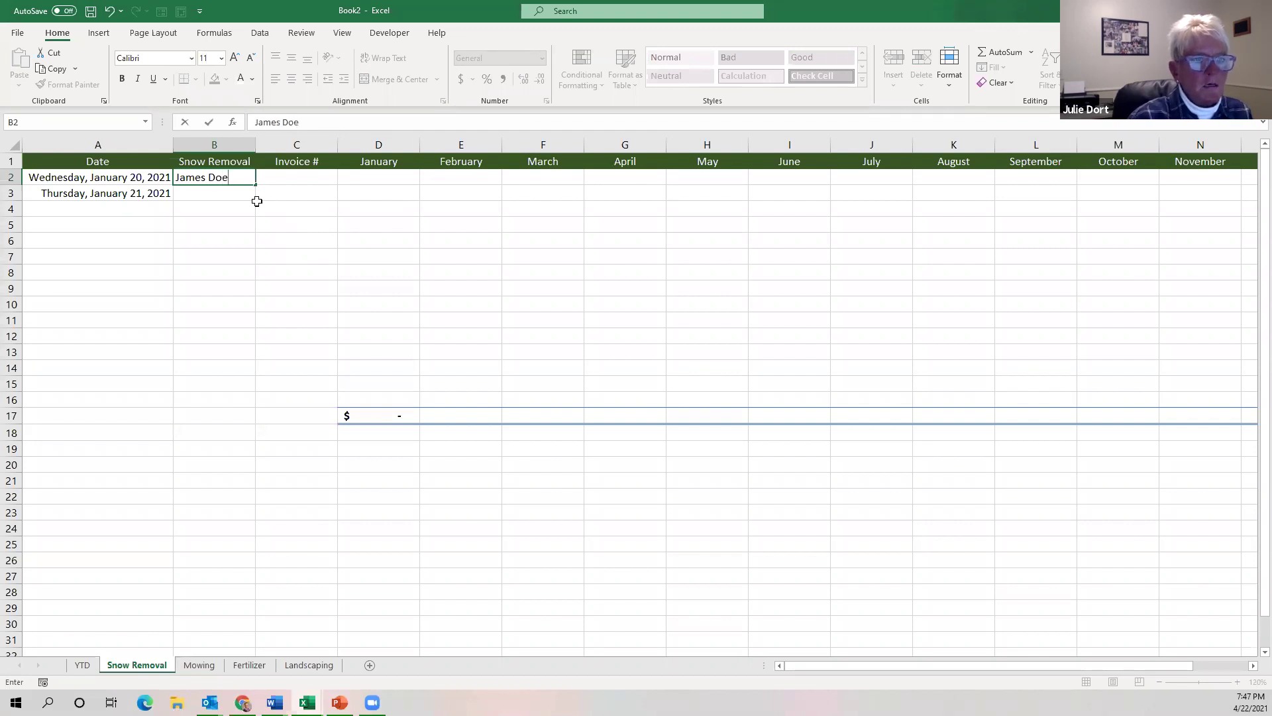
click(227, 196)
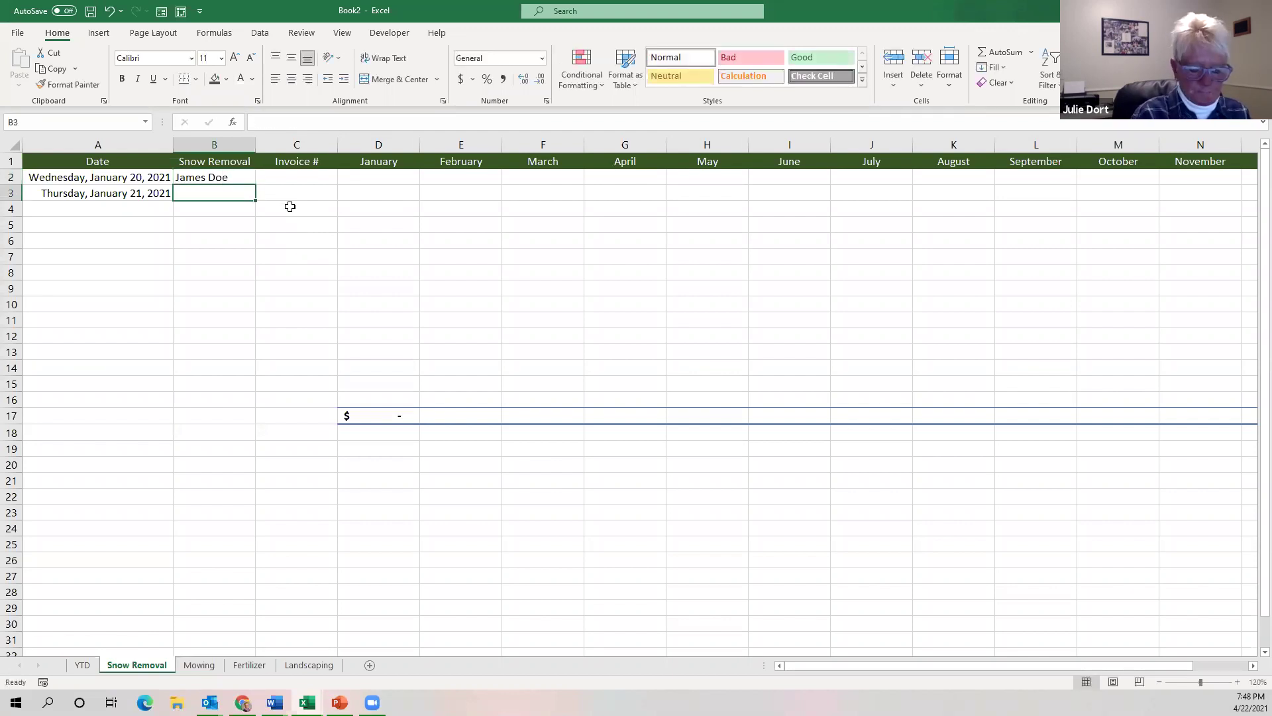
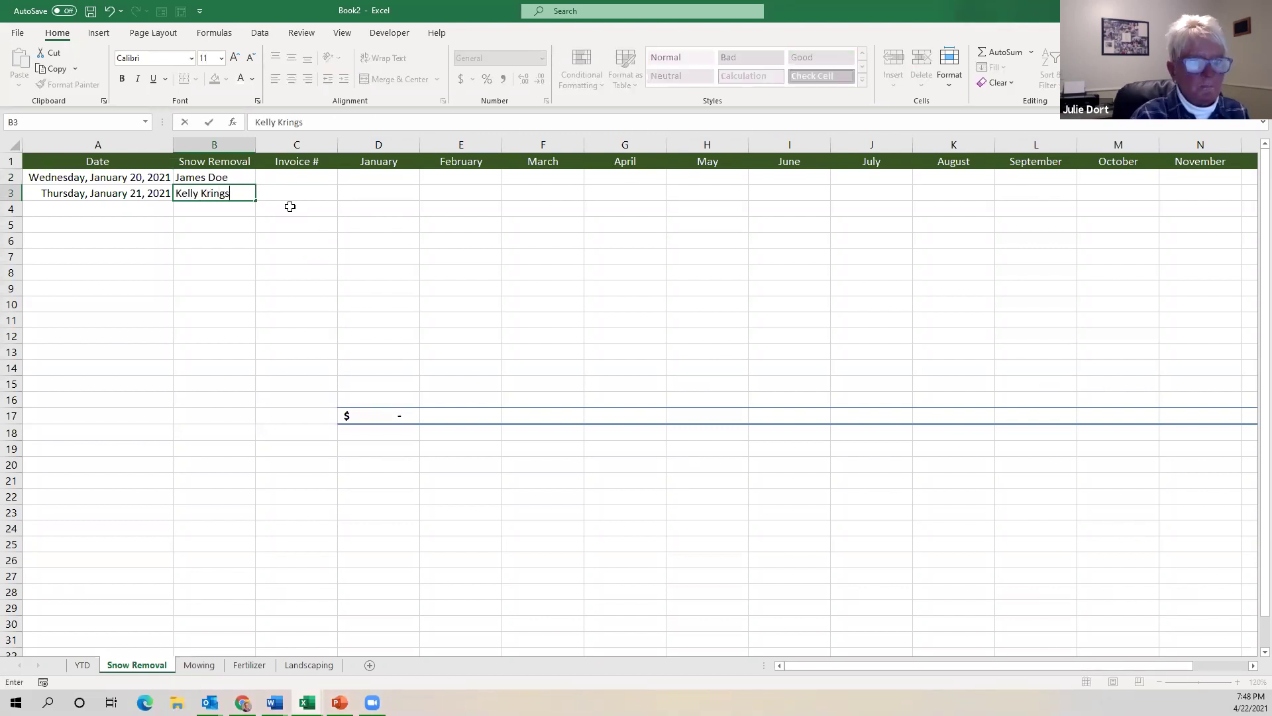
click(318, 182)
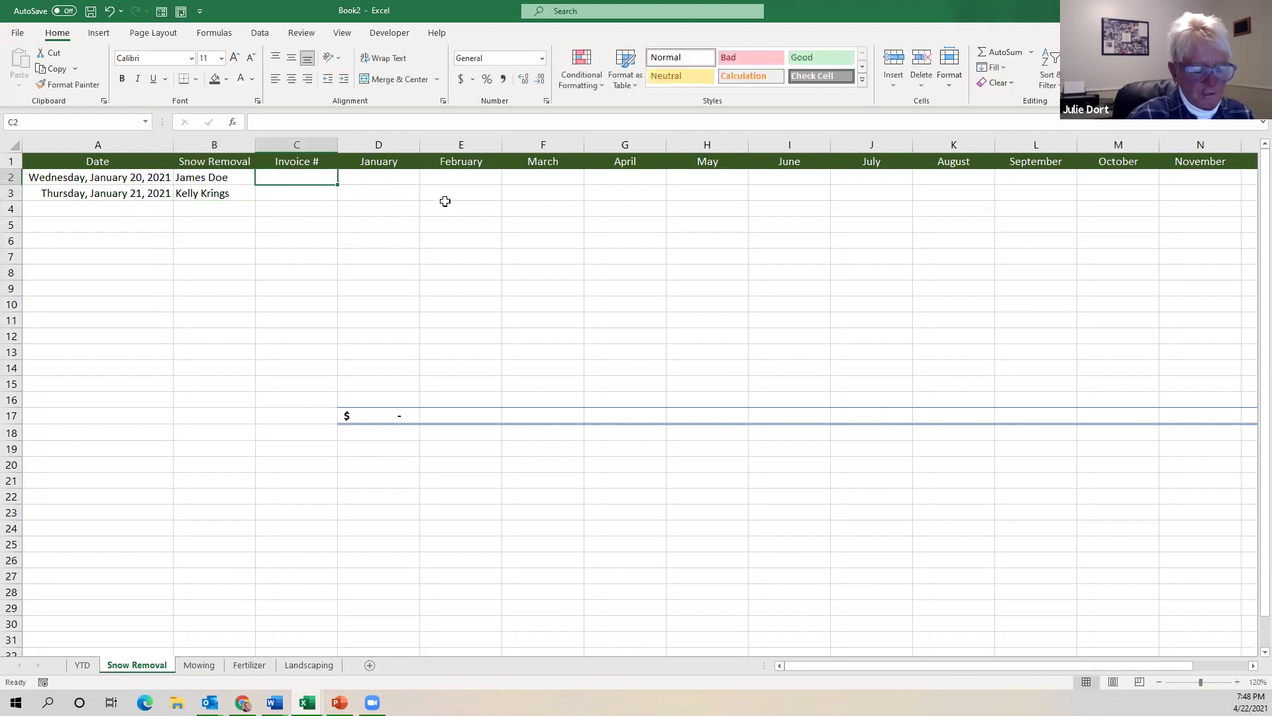
text(4444)
key(Return)
text(4445)
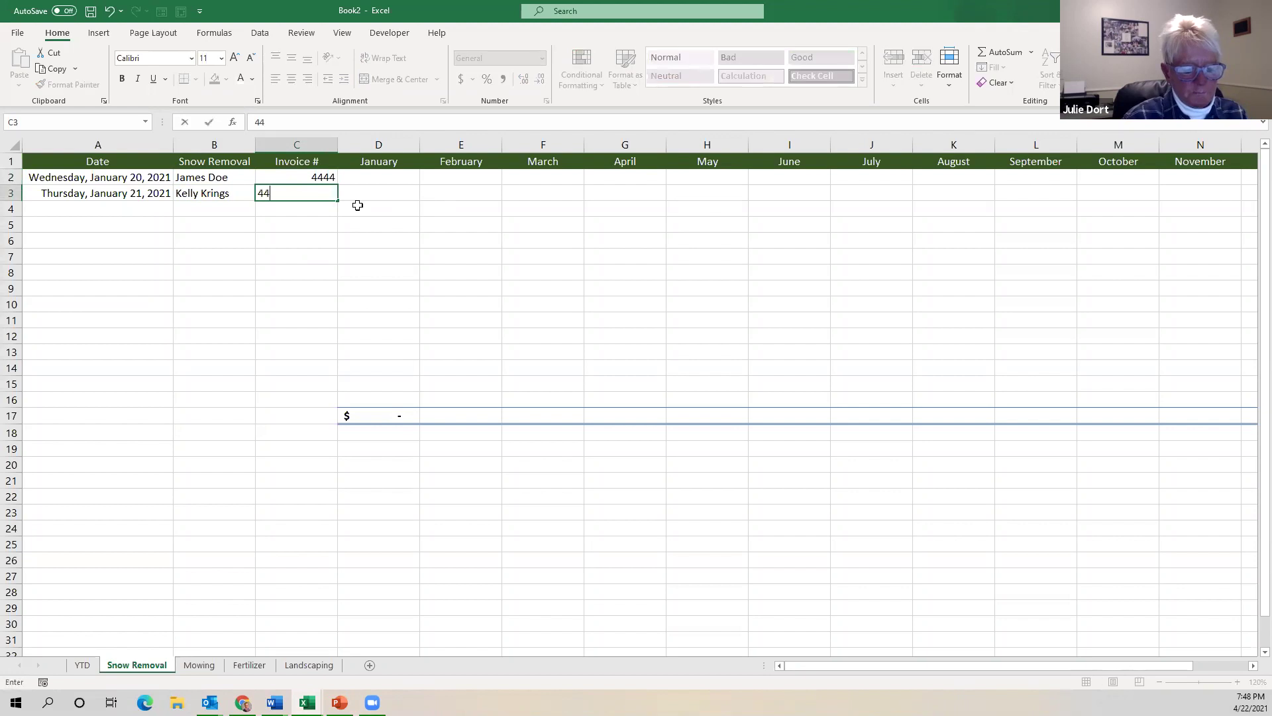
click(387, 177)
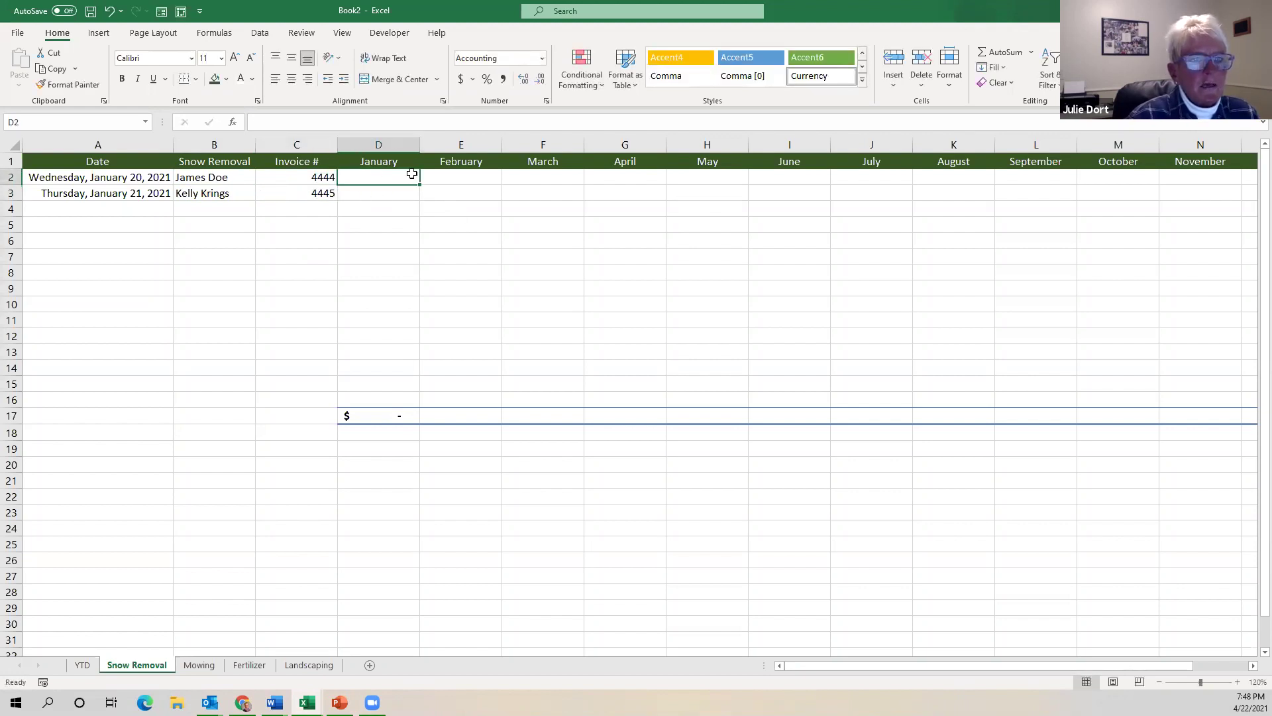
Enter January amounts 345 and 786 in D2:D3, giving a $1,131.00 total in D17.
text(345)
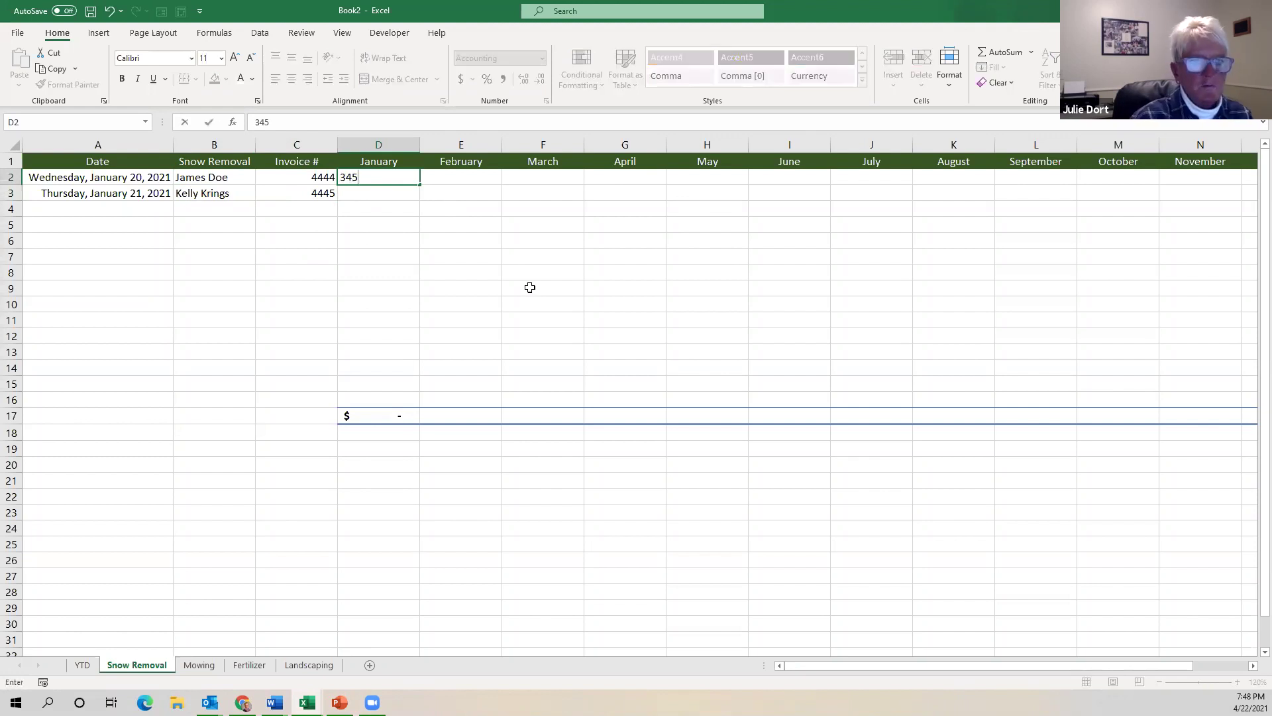
click(392, 193)
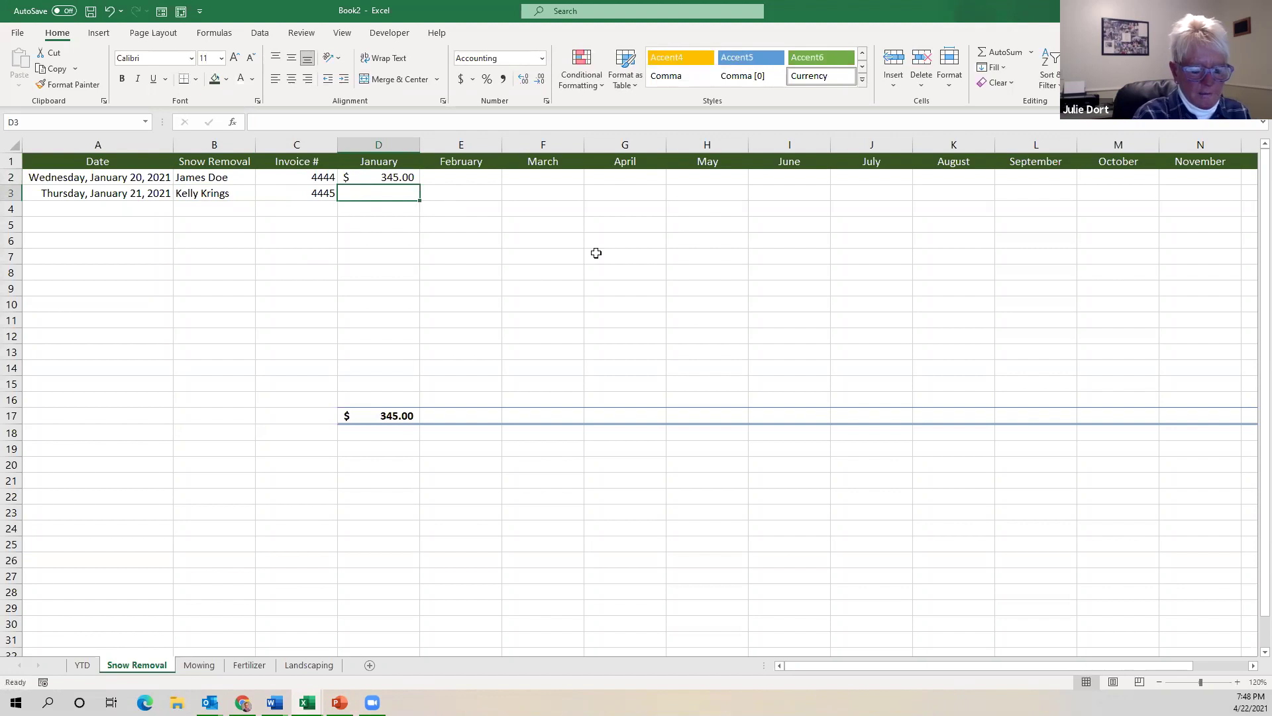
text(786)
key(Return)
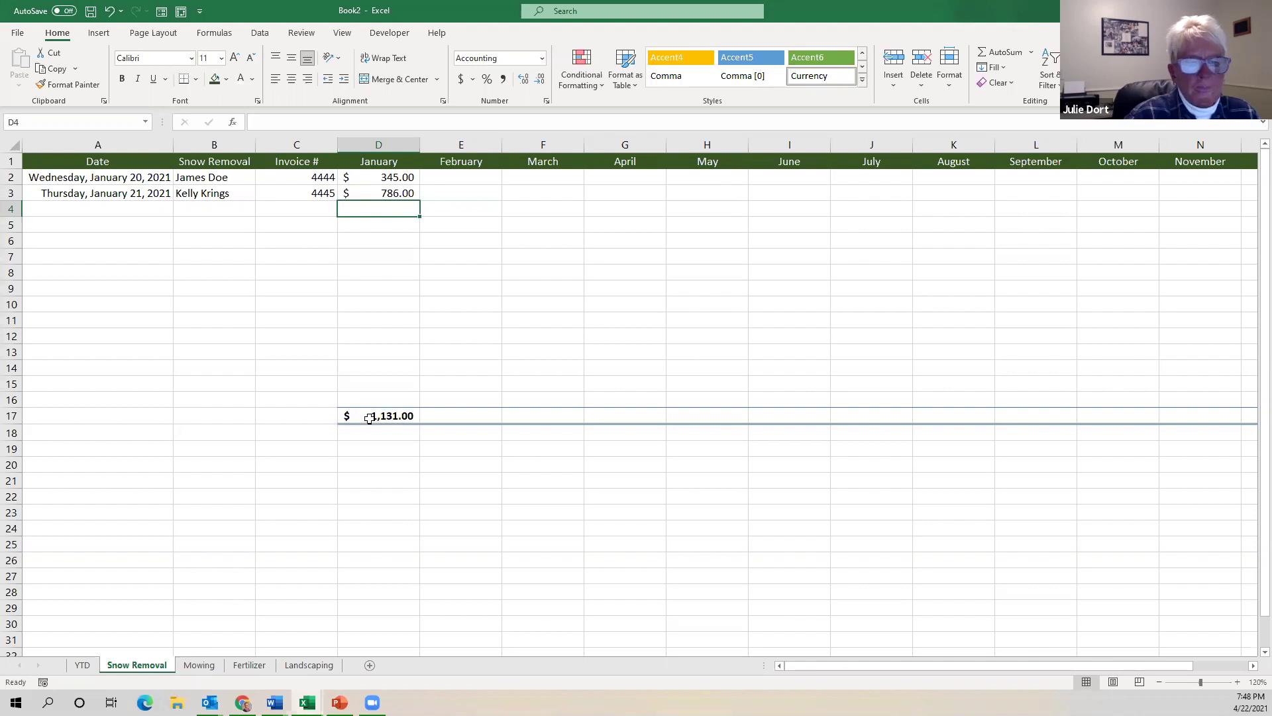
click(369, 418)
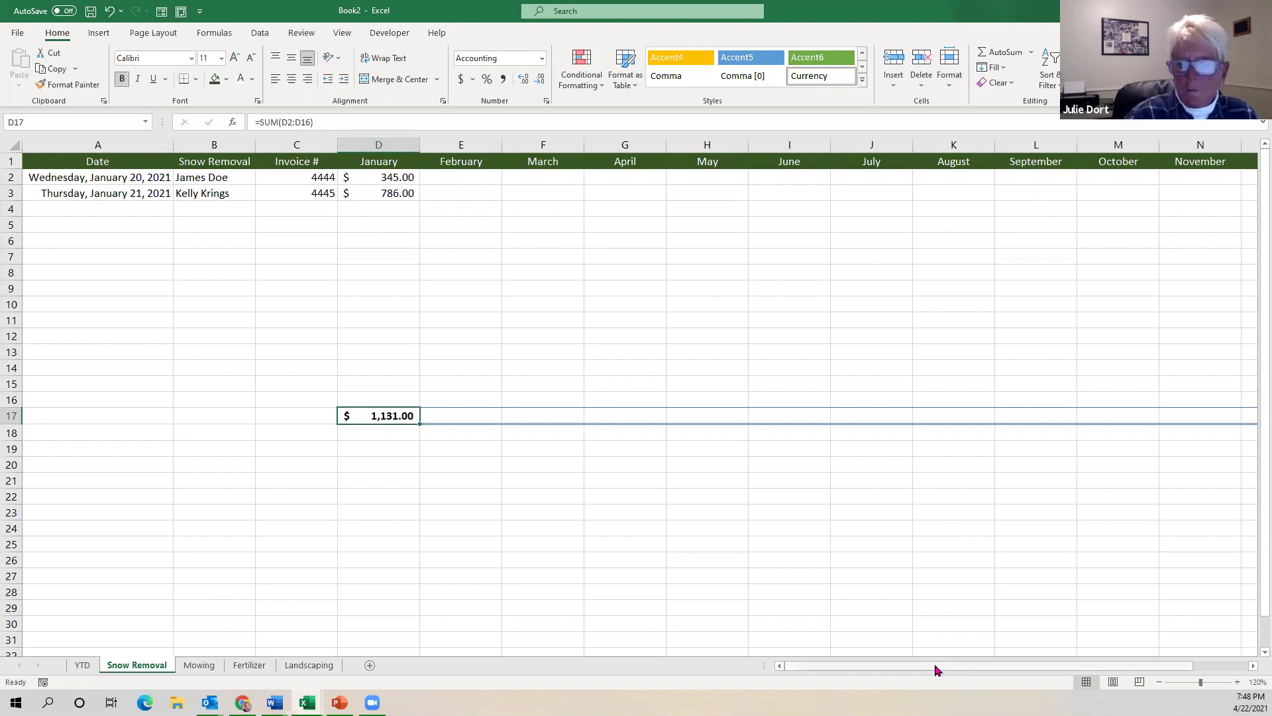
Verify the $1,131.00 year total in Q17, then switch via YTD to the Mowing sheet.
drag(936, 666, 1138, 661)
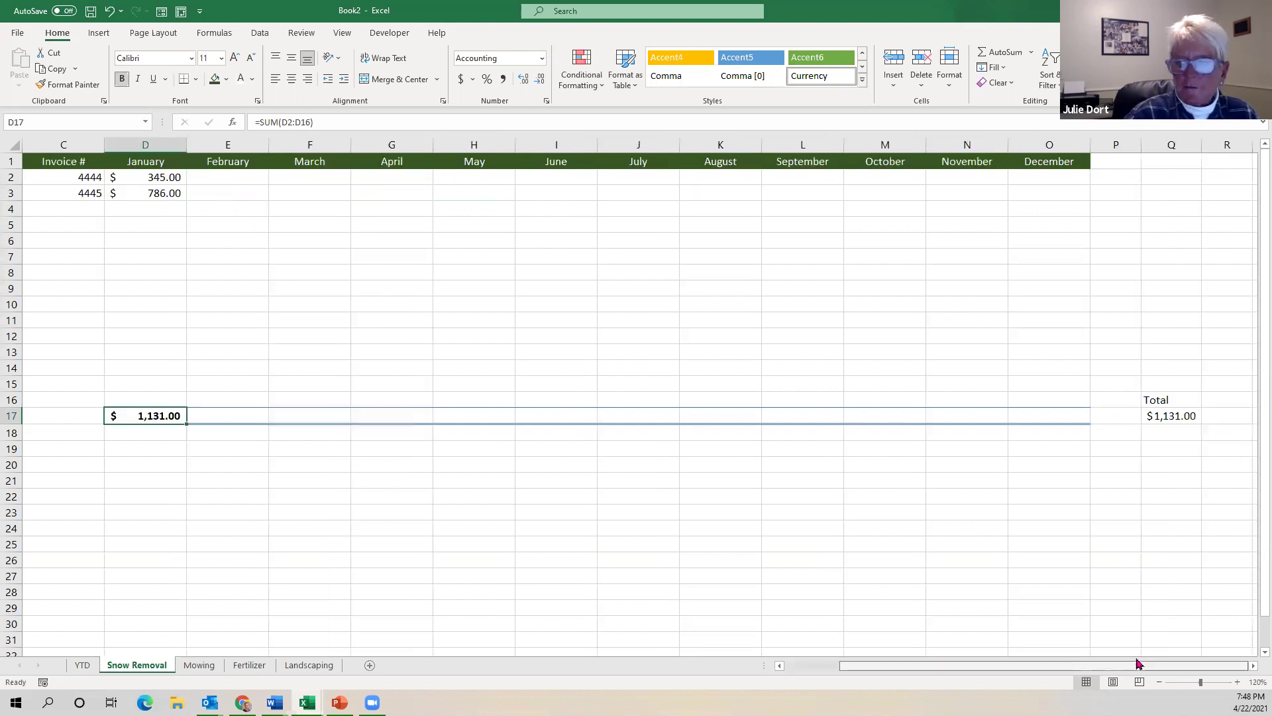
click(1170, 416)
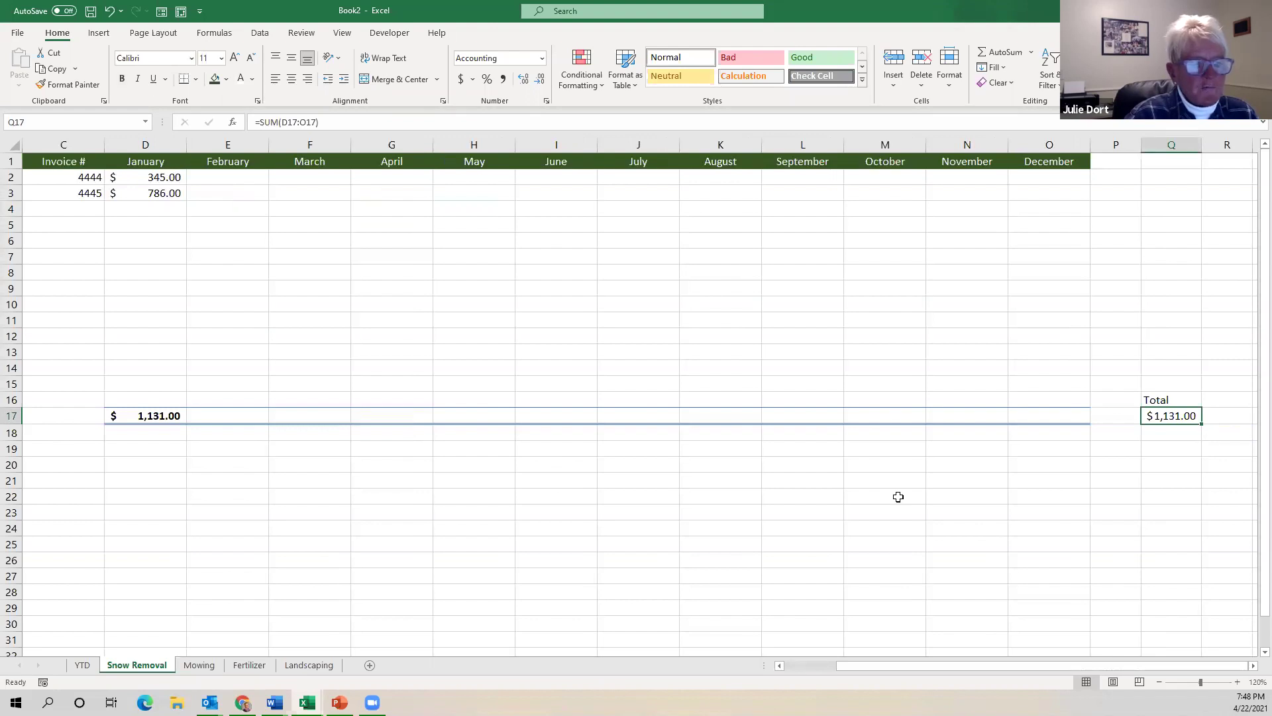
click(92, 666)
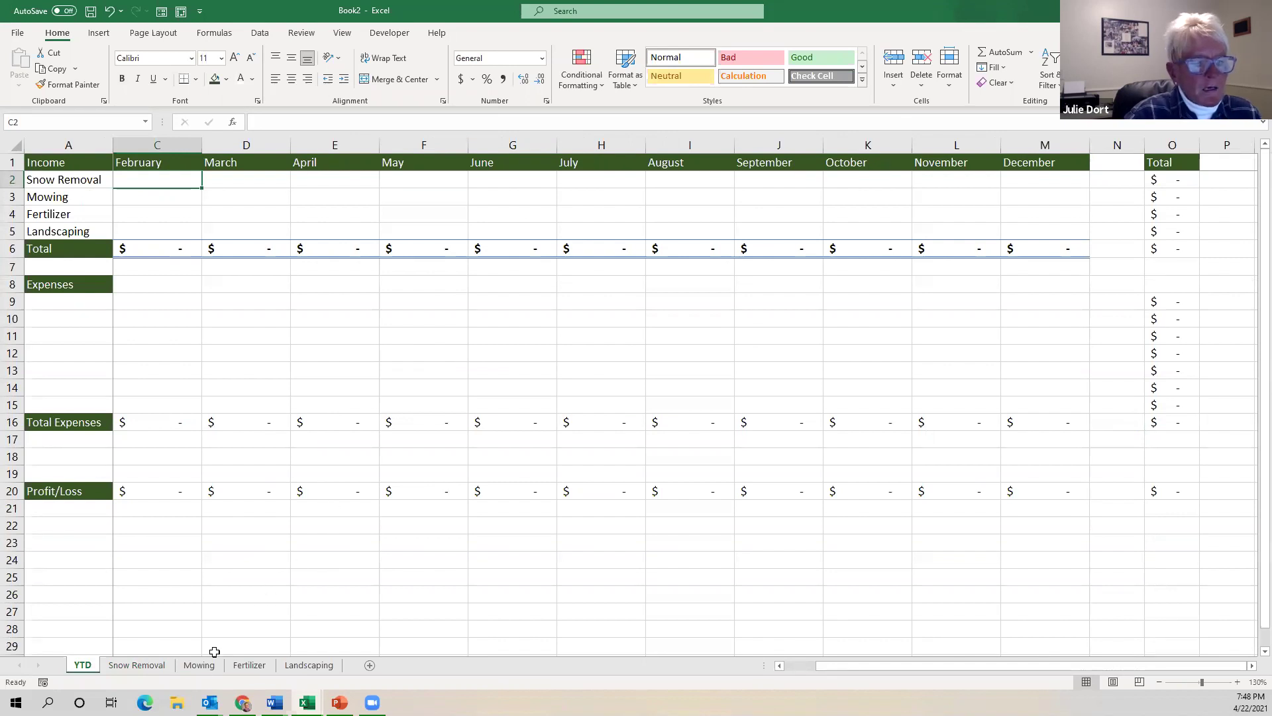
click(157, 667)
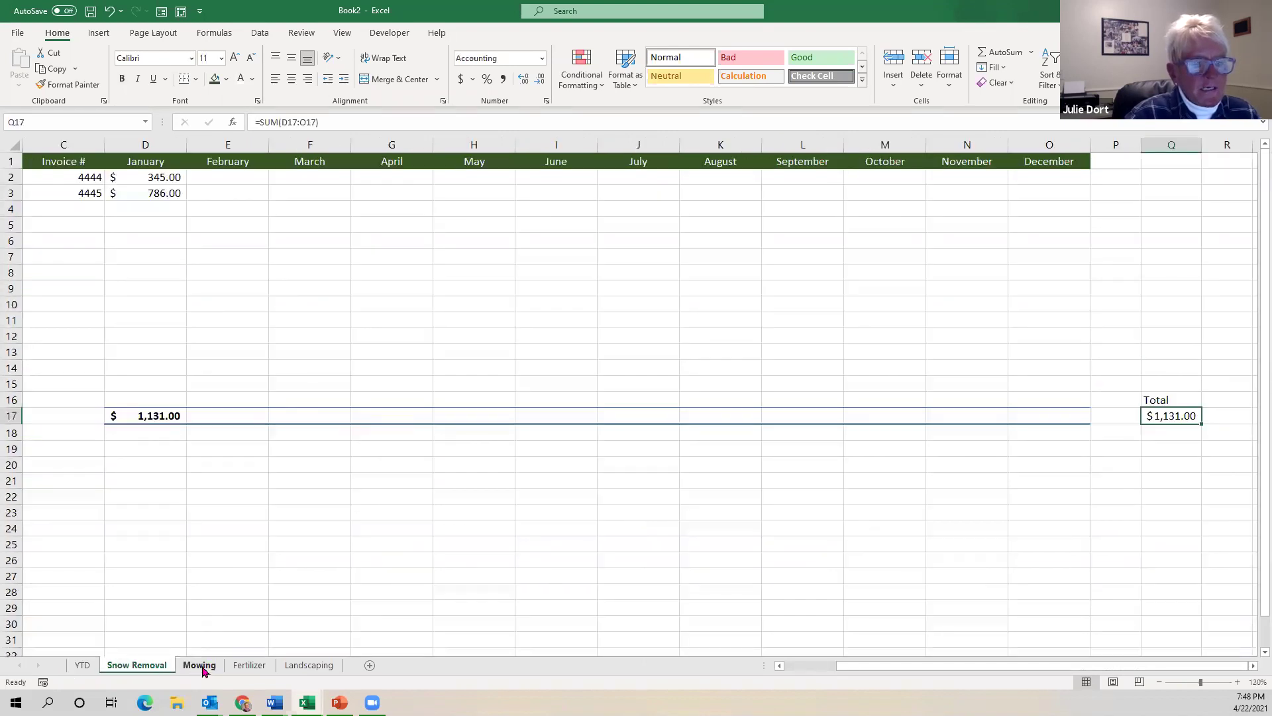
click(200, 667)
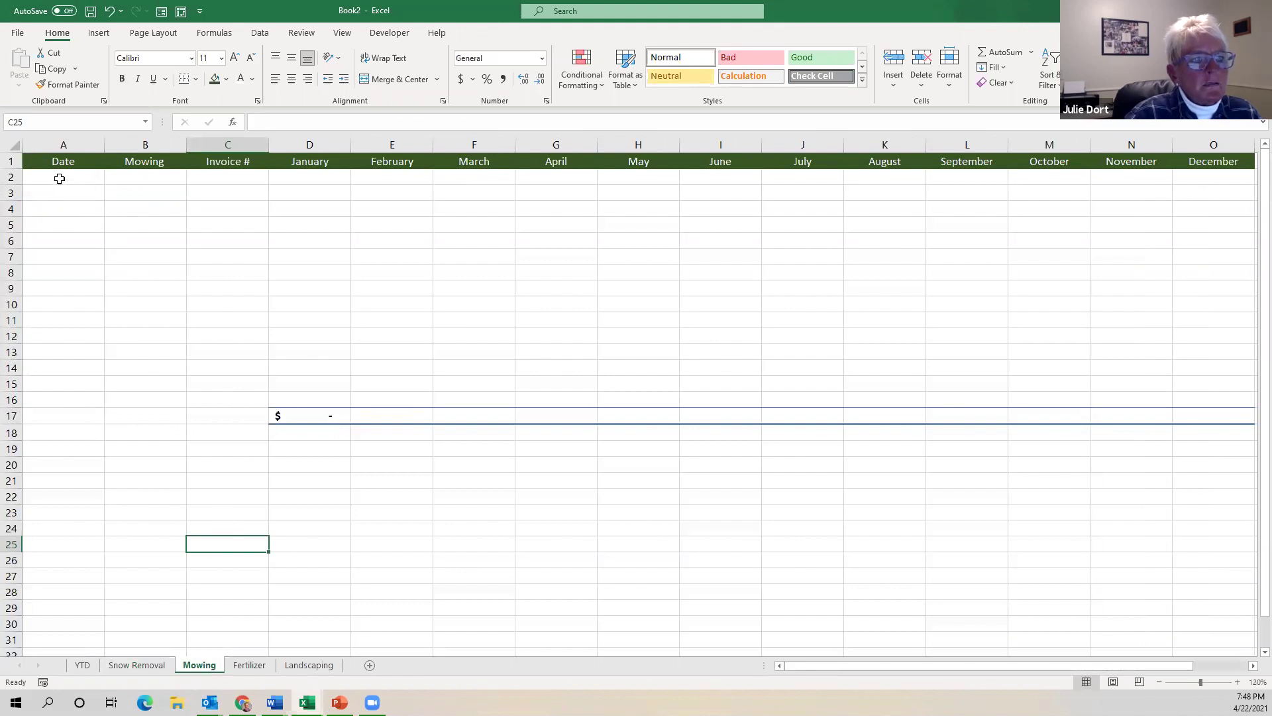
Enter April mowing amounts 475 and 345 in G2:G3.
click(60, 179)
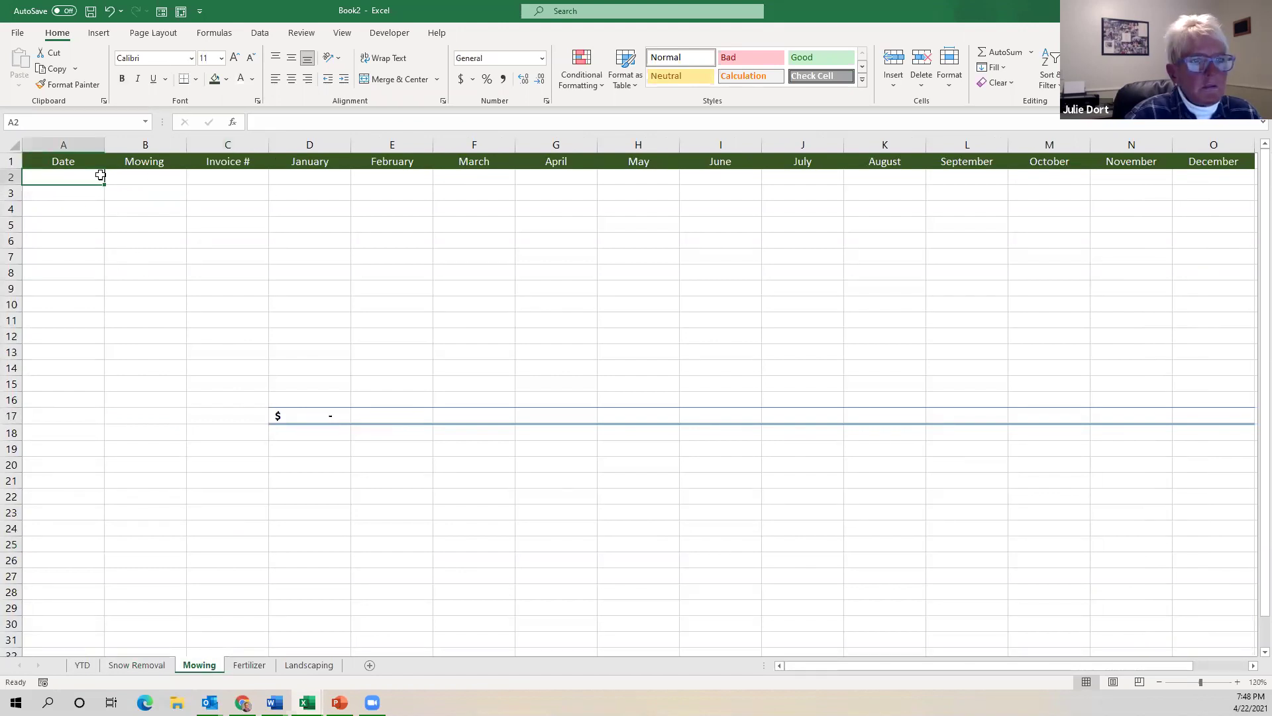
click(301, 174)
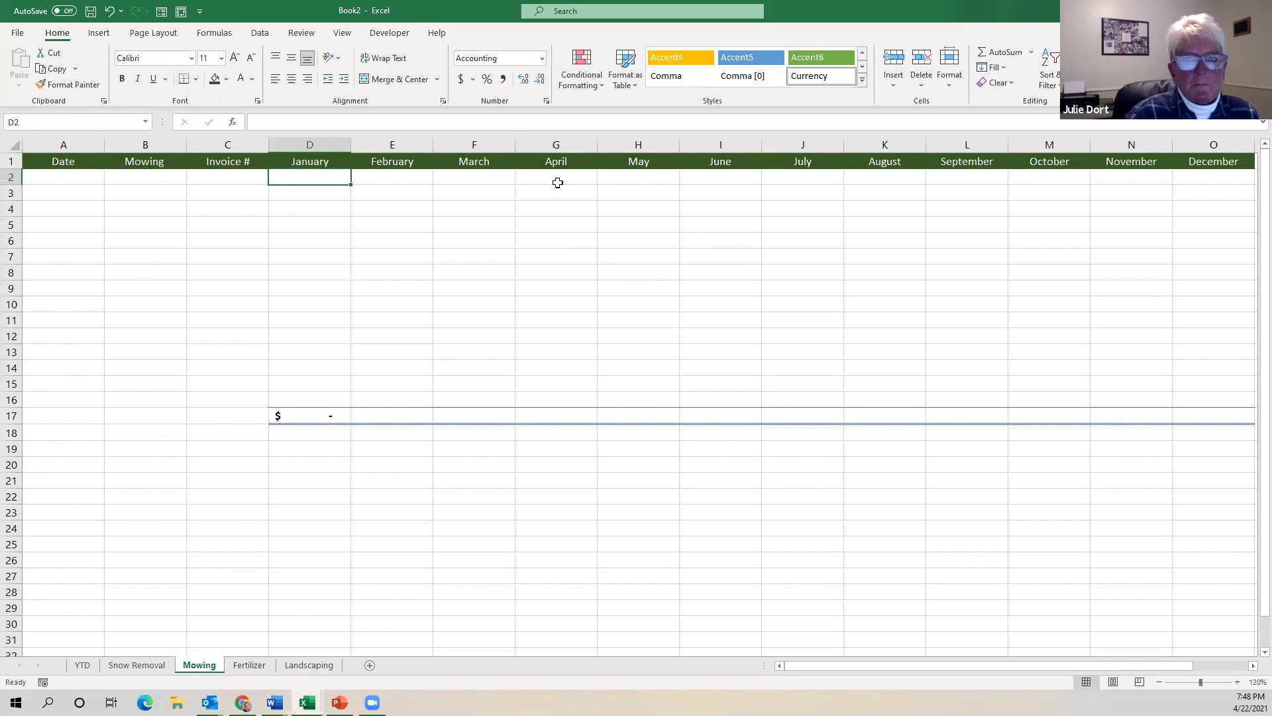
click(556, 181)
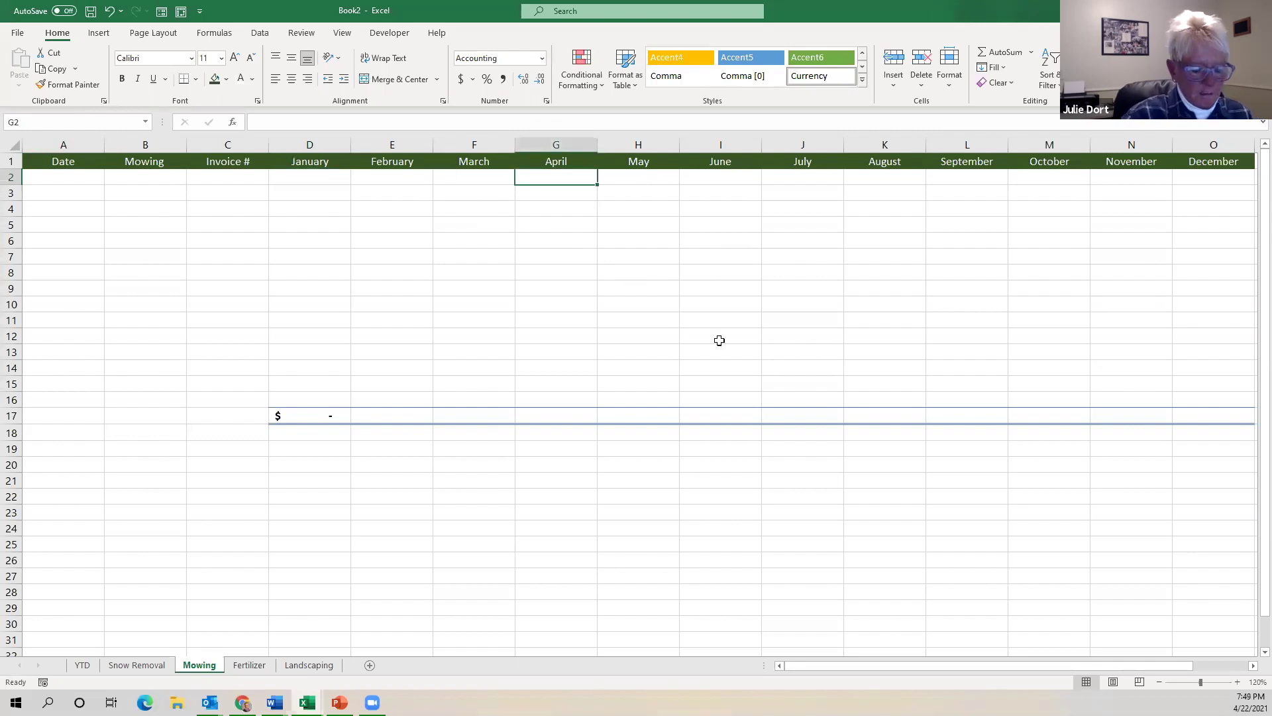
text(475)
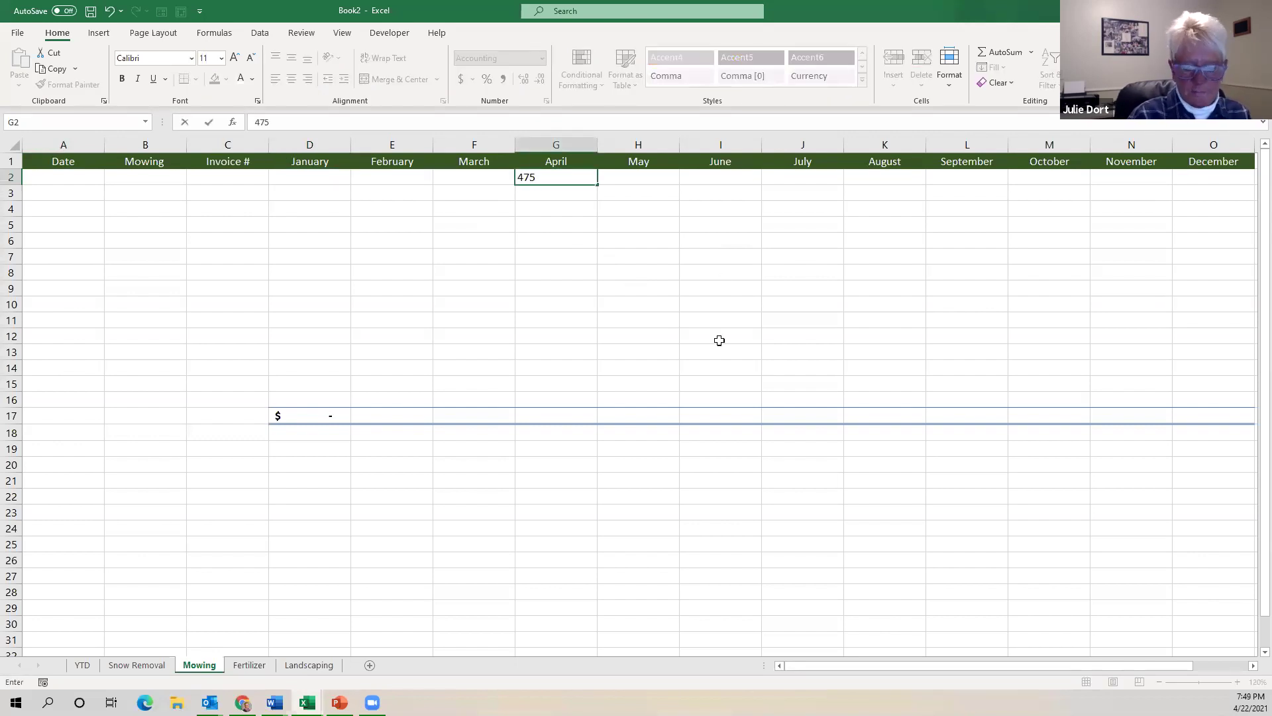
key(Return)
text(345)
key(Return)
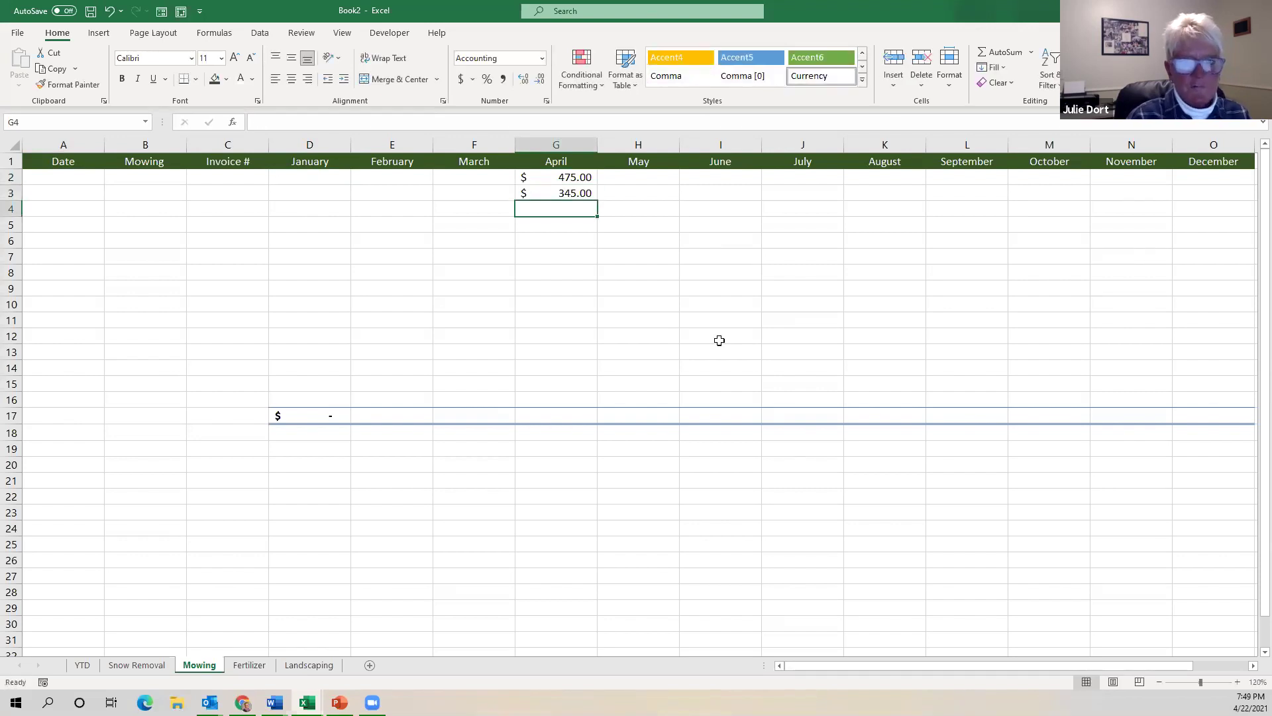
Fill the D17 total formula across row 17, showing $820.00 for April.
click(573, 413)
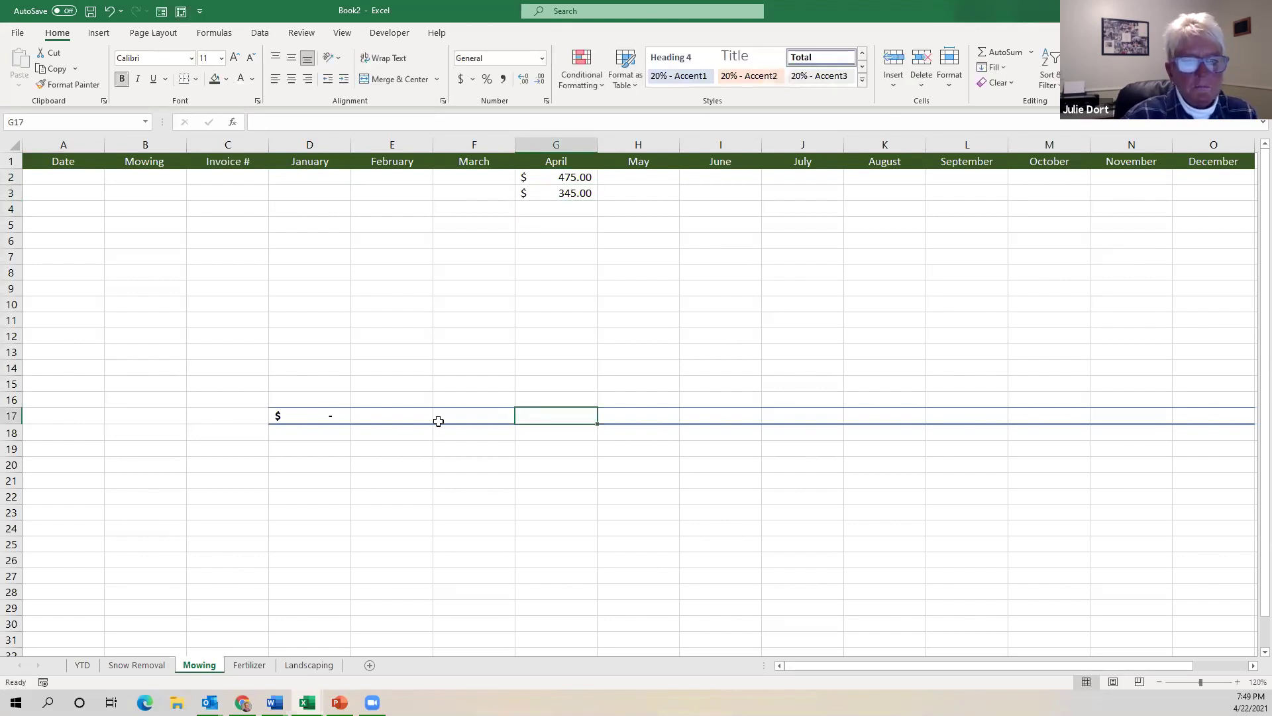
click(304, 415)
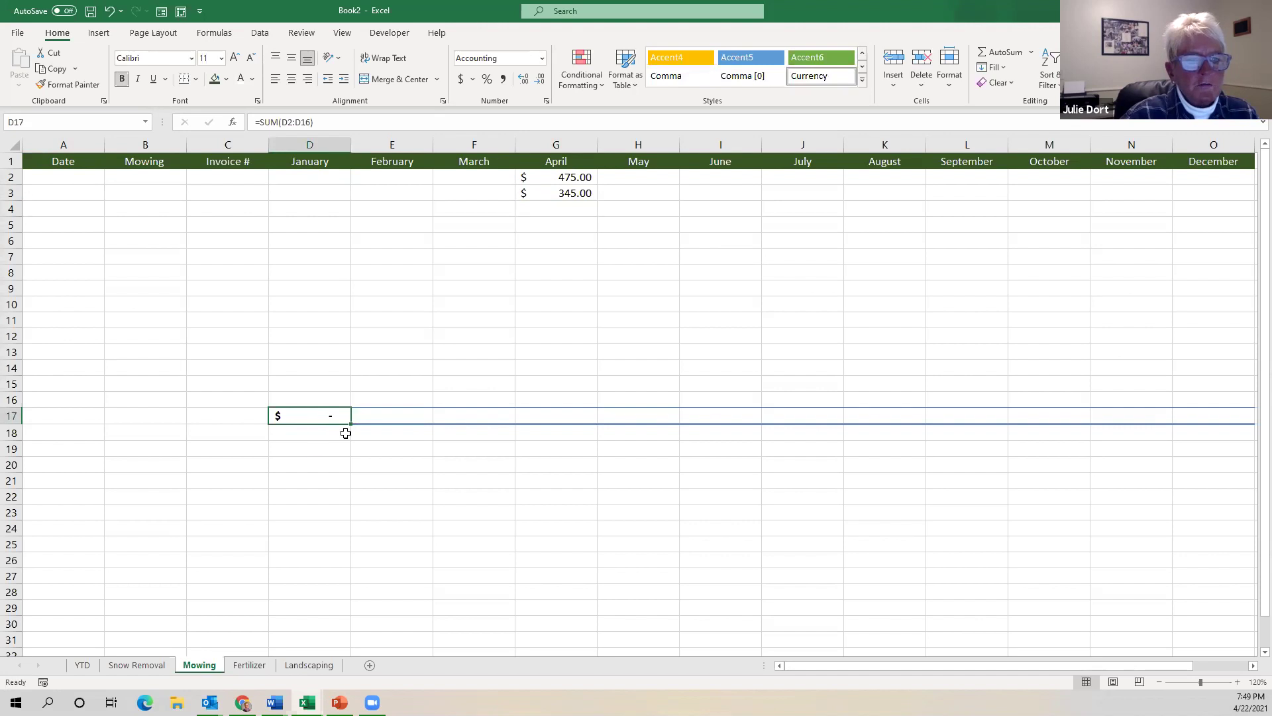
drag(350, 422, 1052, 416)
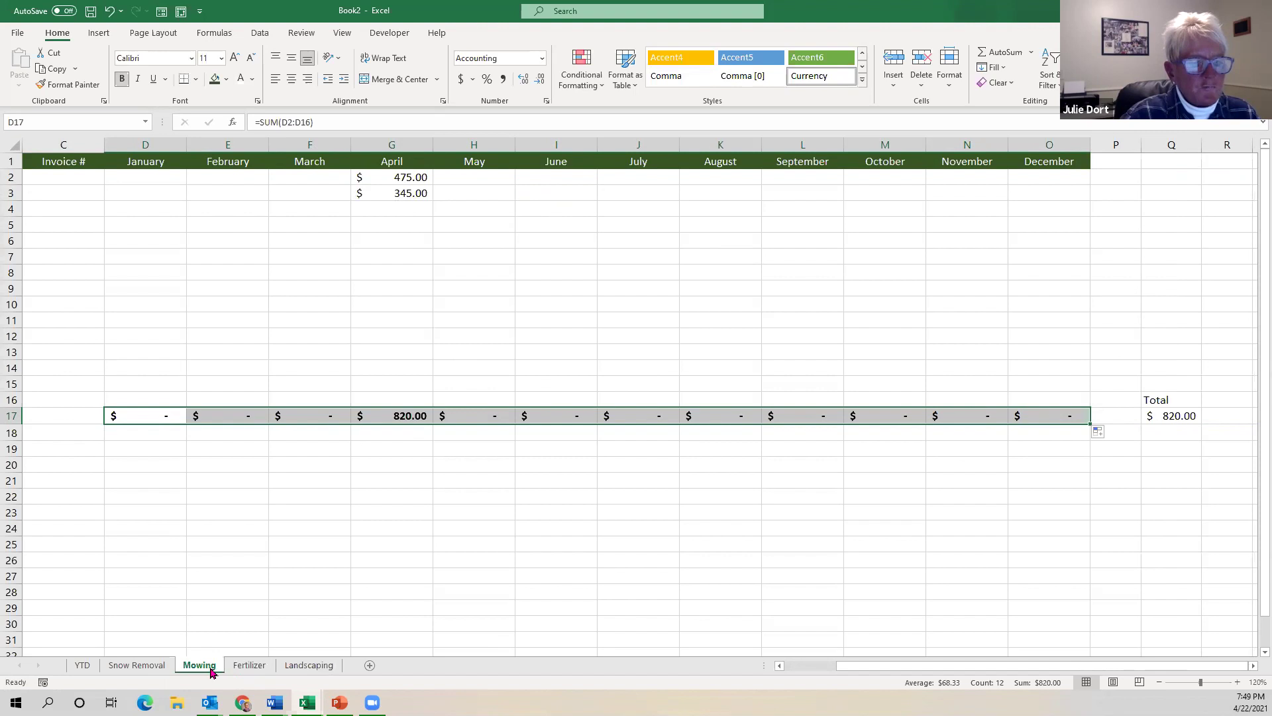
click(248, 665)
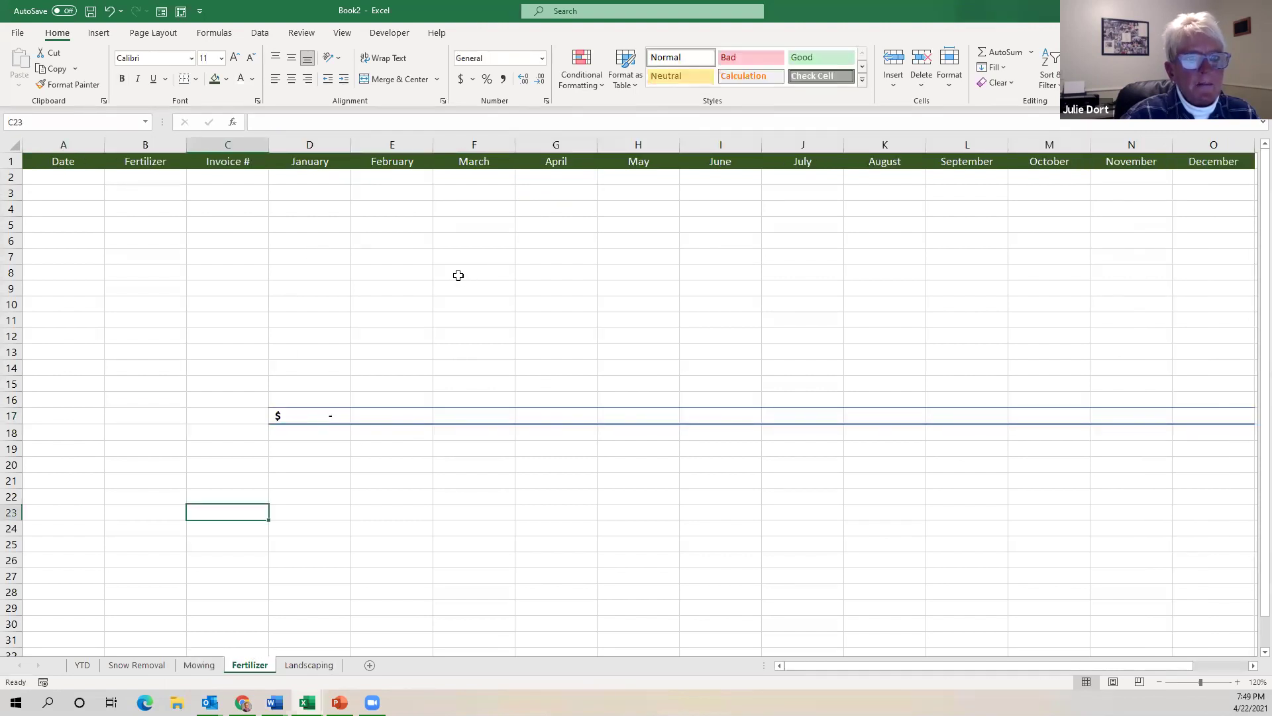
Enter May fertilizer amounts 456 and 78 in H2:H3.
click(652, 179)
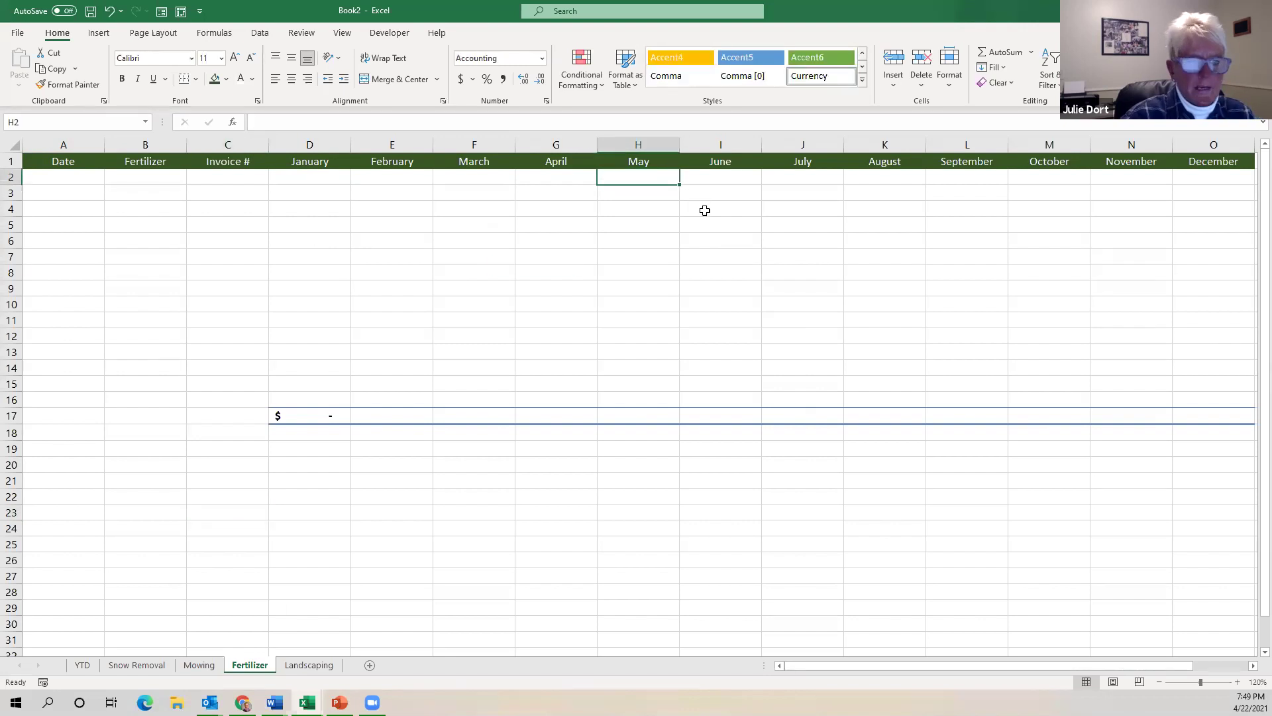
text(456)
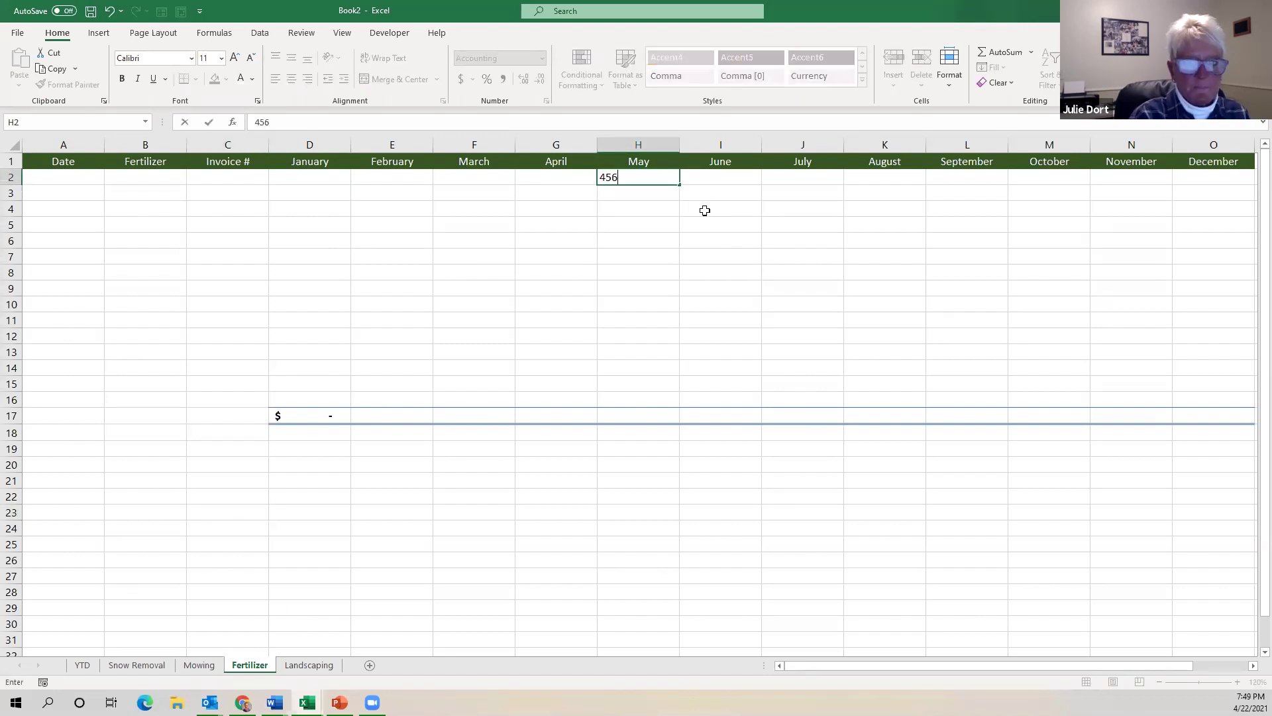
key(Return)
text(78)
key(Return)
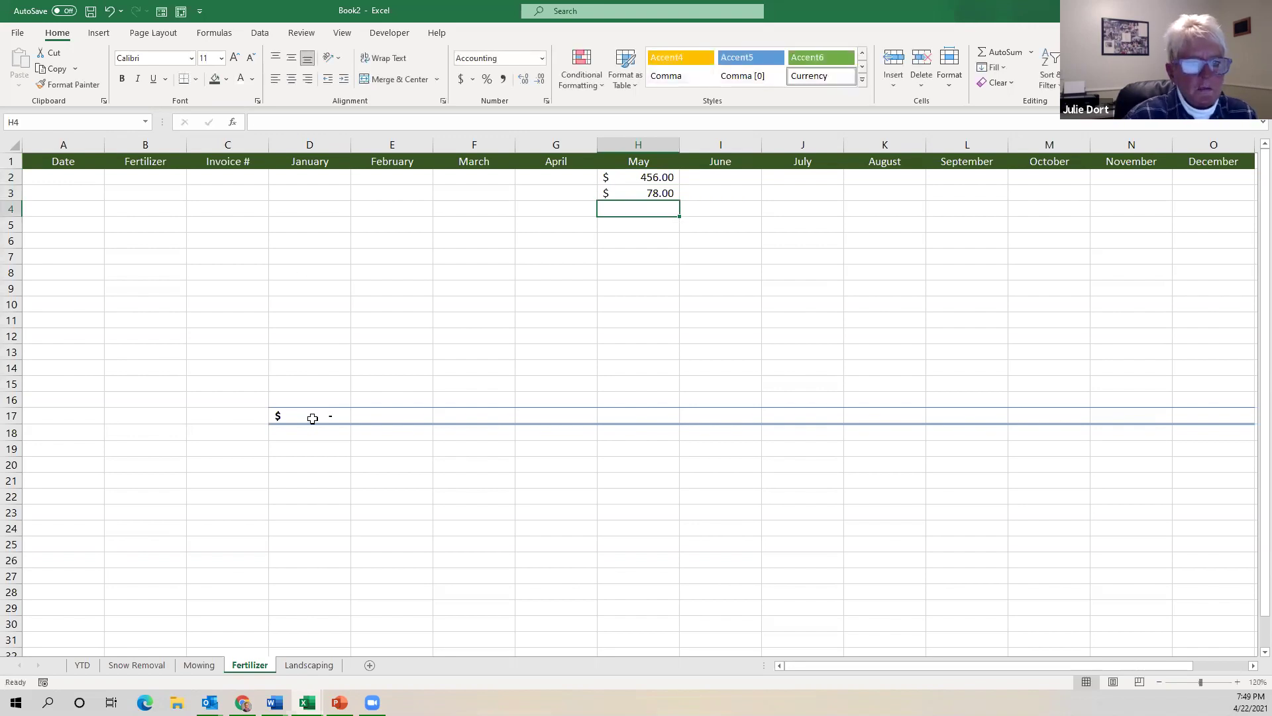
Fill the D17 total formula across row 17, giving $534.00 for May and the year.
click(313, 418)
drag(351, 423, 1256, 433)
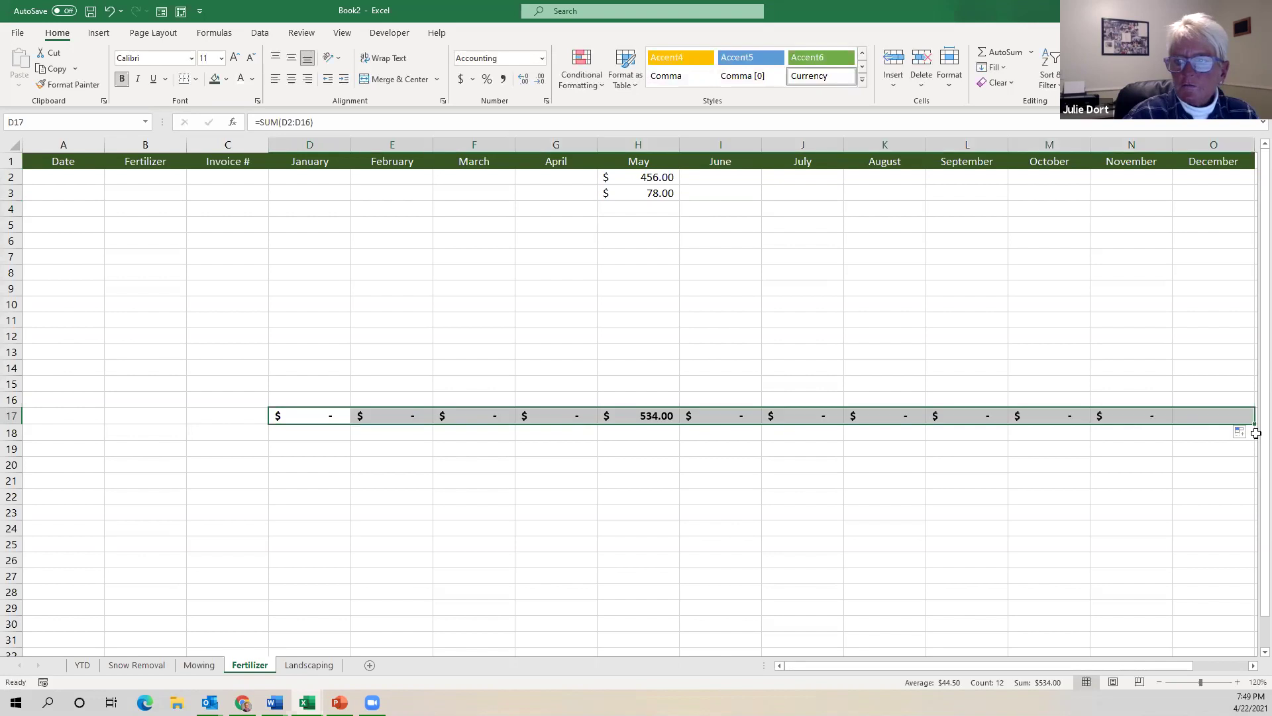
click(1050, 491)
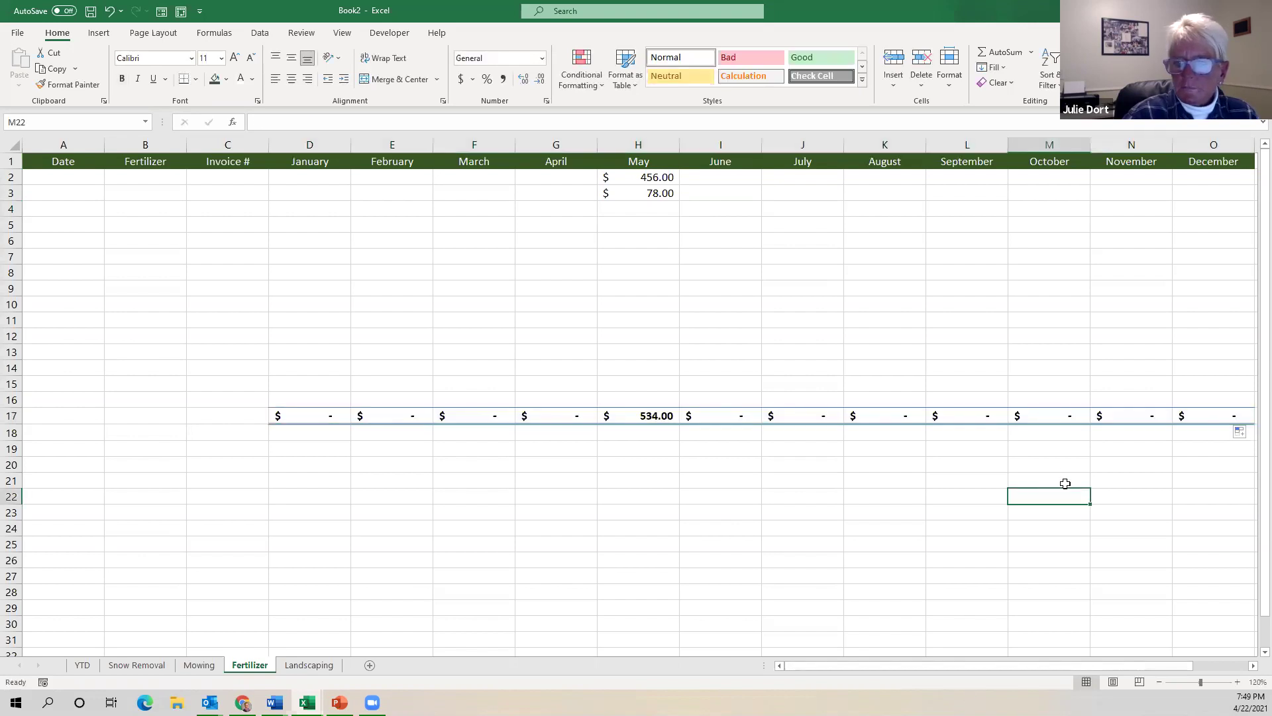
key(Right)
key(Right)
key(Right)
key(Right)
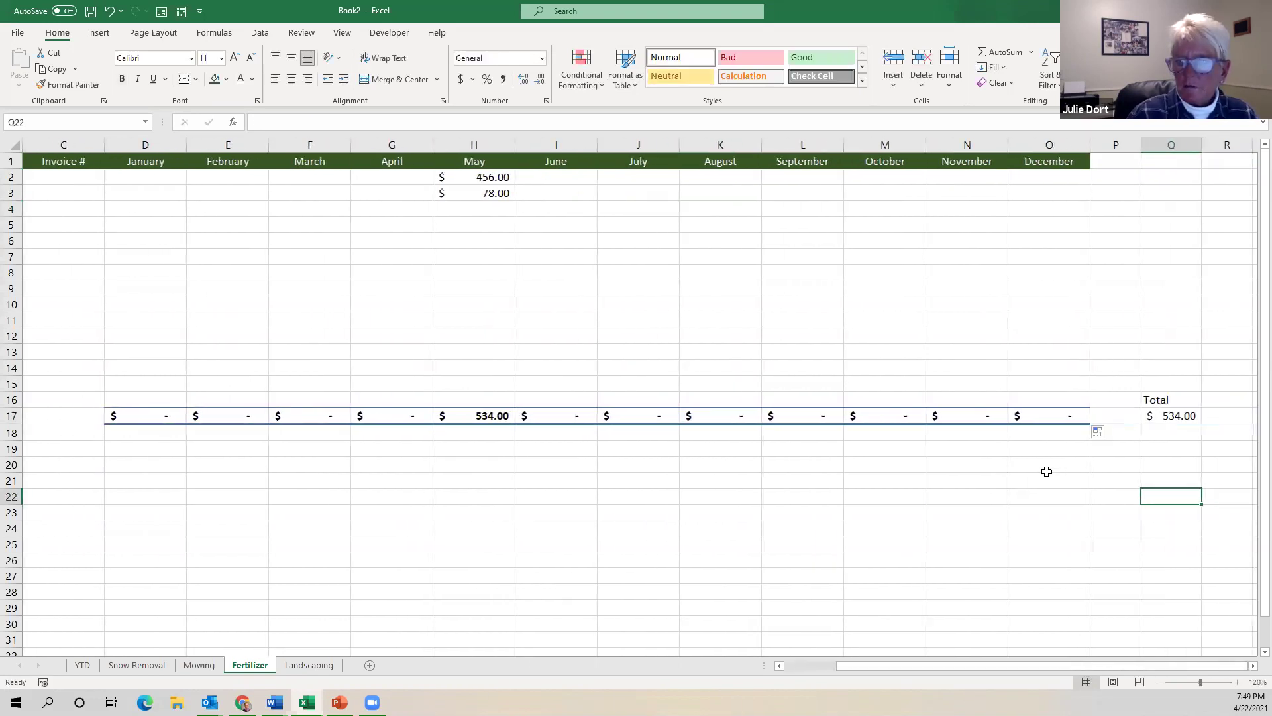
key(Left)
key(Left)
key(Left)
key(Left)
key(Left)
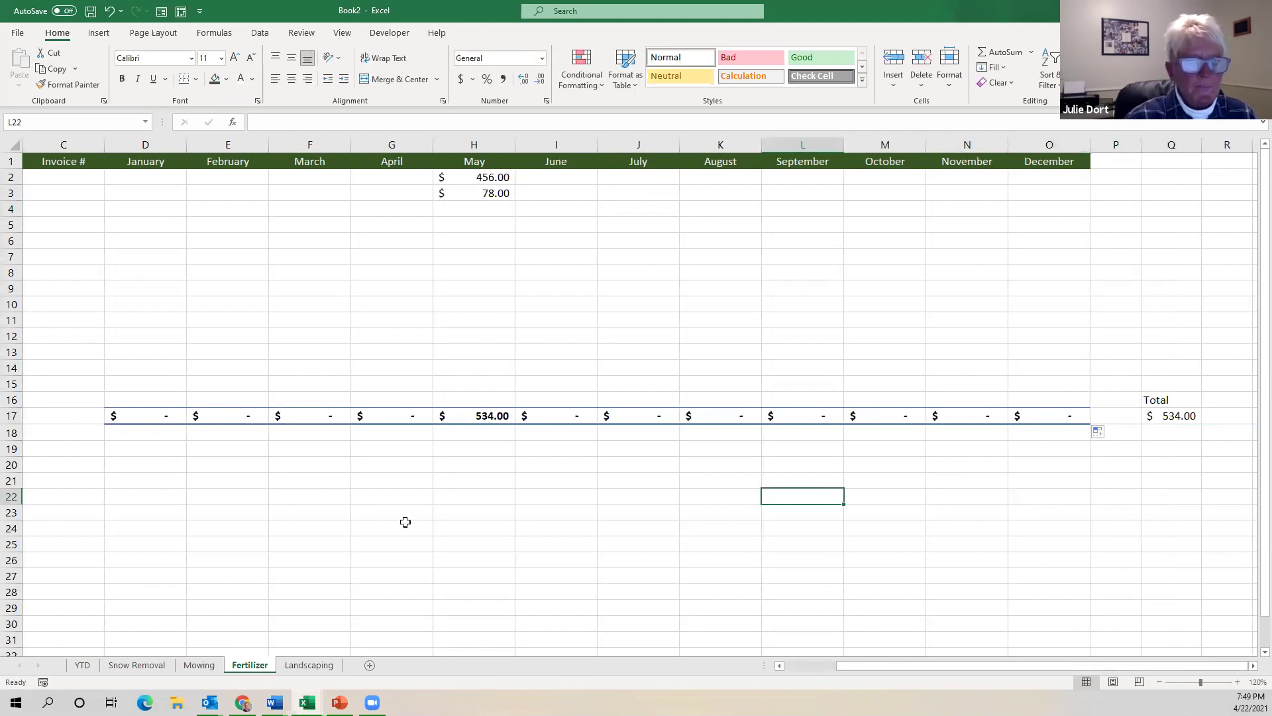
On the Landscaping sheet, enter 1675 as the June amount in I2.
click(324, 667)
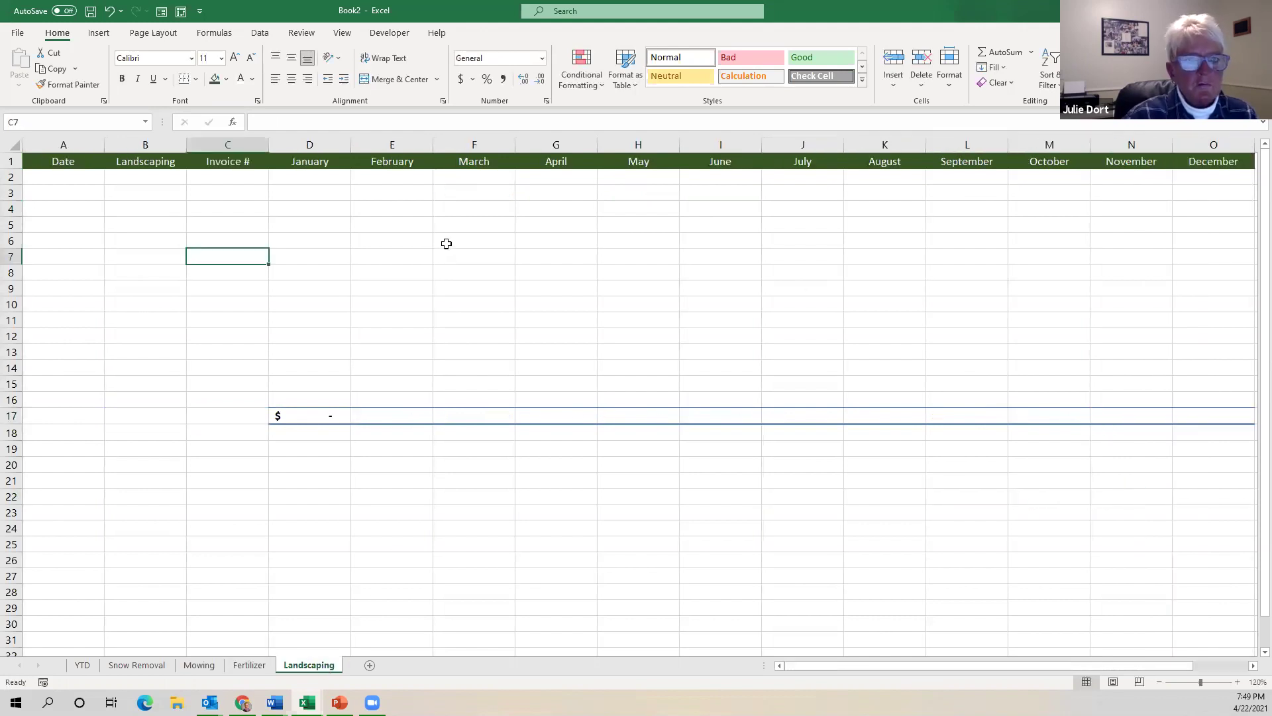
click(718, 177)
text(1675)
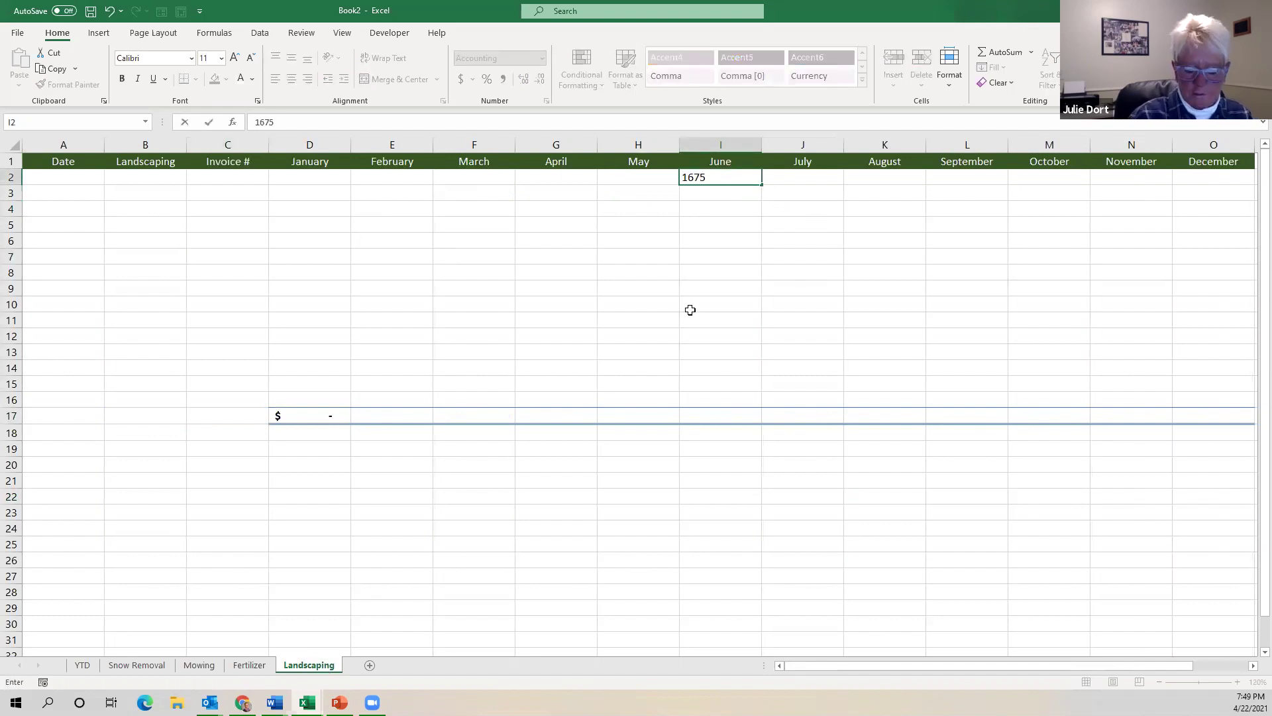
key(Return)
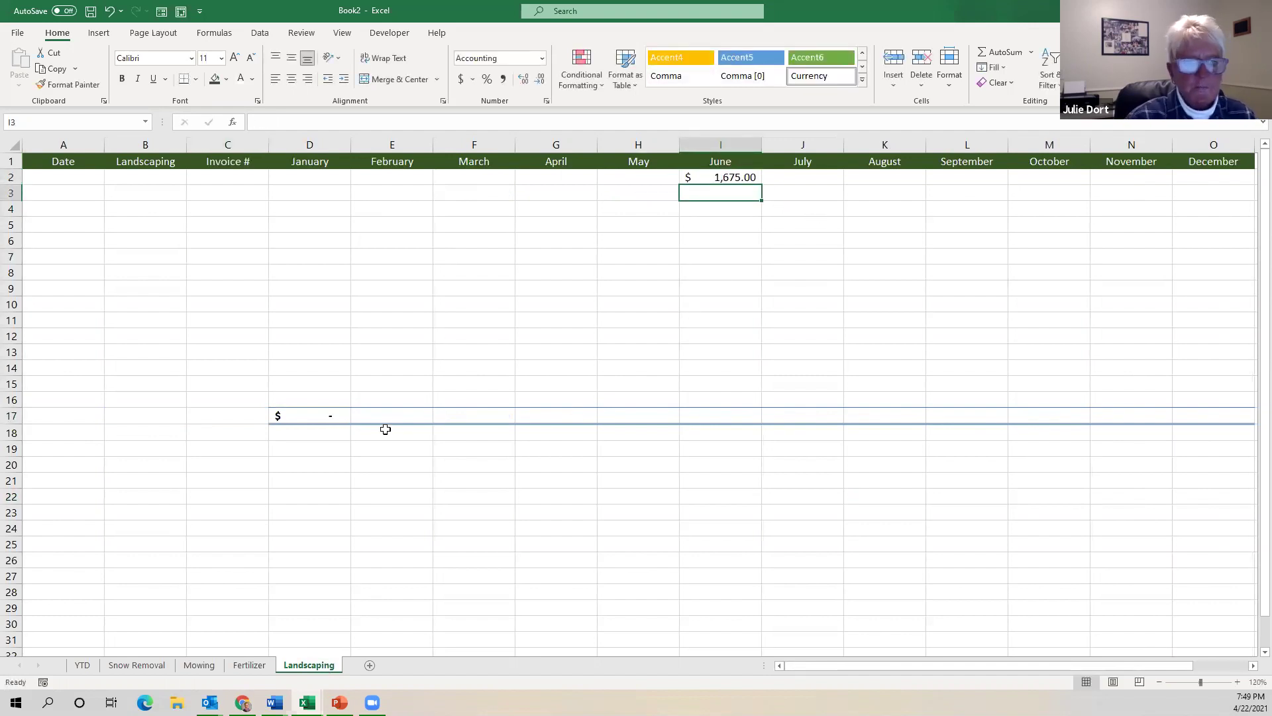
Fill the D17 total formula across row 17 through December, giving a $1,675.00 year total.
click(301, 415)
drag(350, 426, 1246, 438)
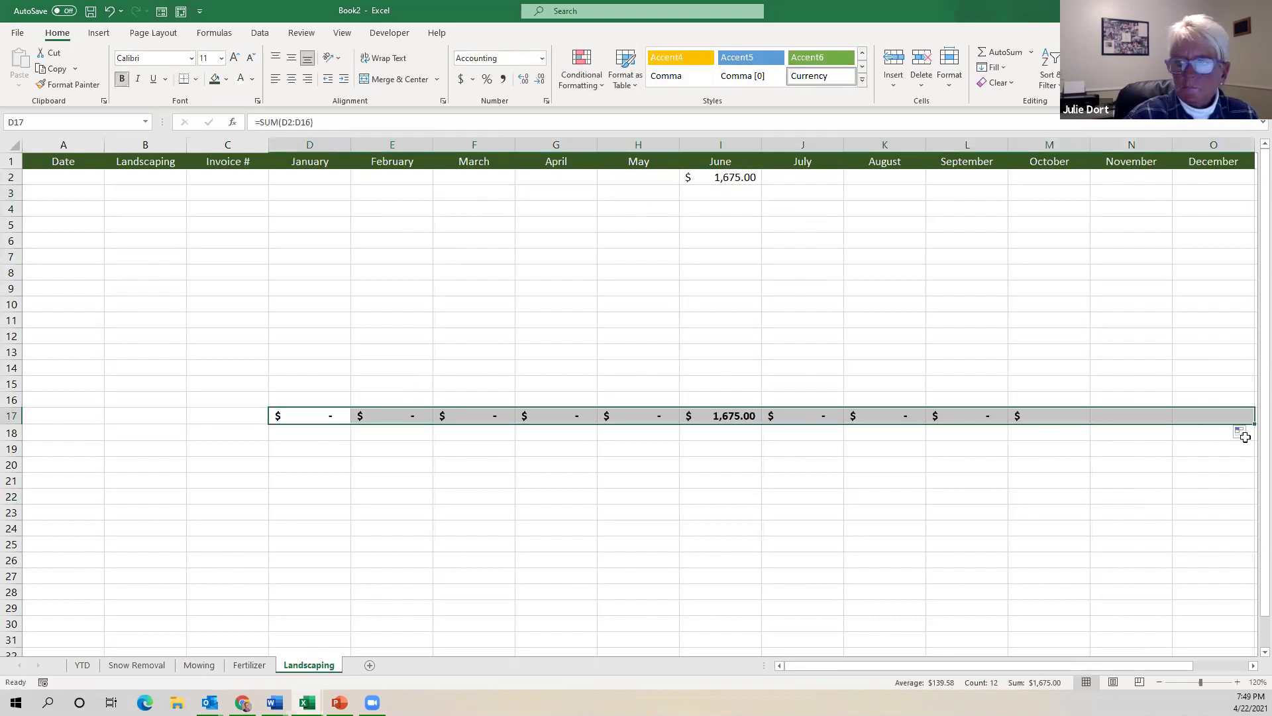
click(1111, 435)
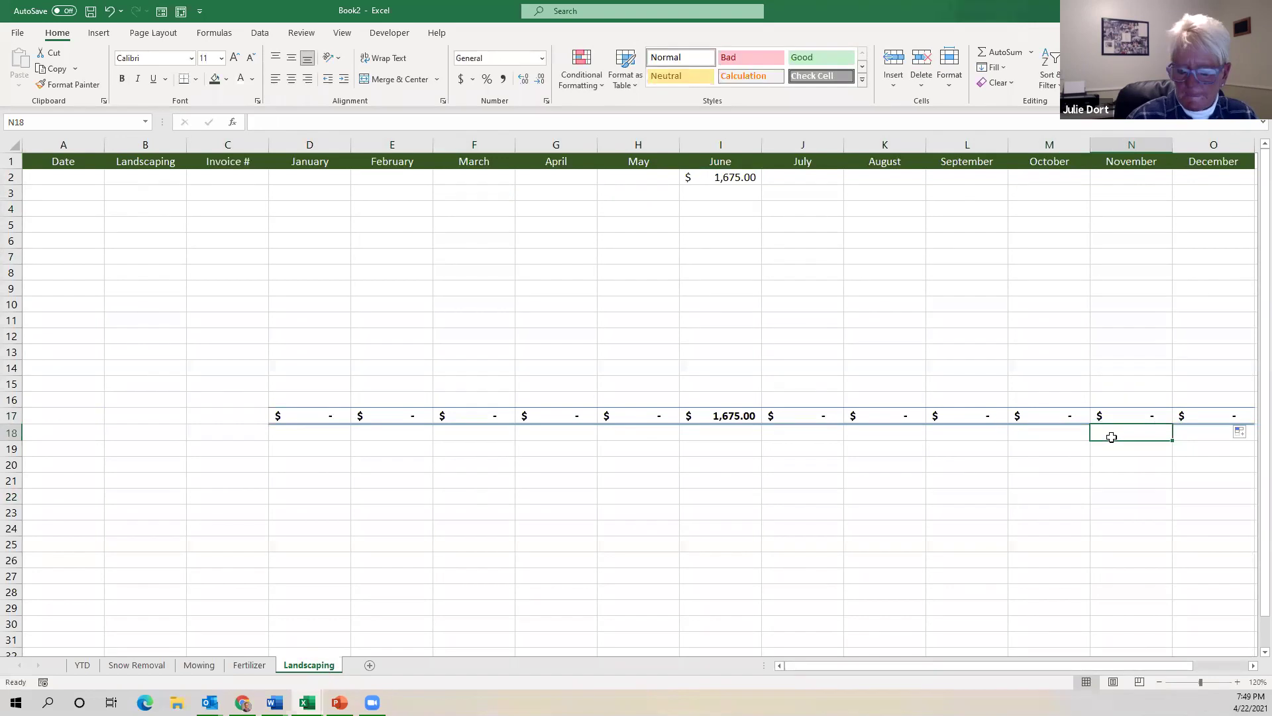
key(Right)
key(Right)
key(Left)
key(Left)
key(Left)
key(Left)
key(Left)
key(Left)
key(Left)
key(Left)
key(Left)
key(Left)
key(Left)
key(Left)
key(Left)
key(Left)
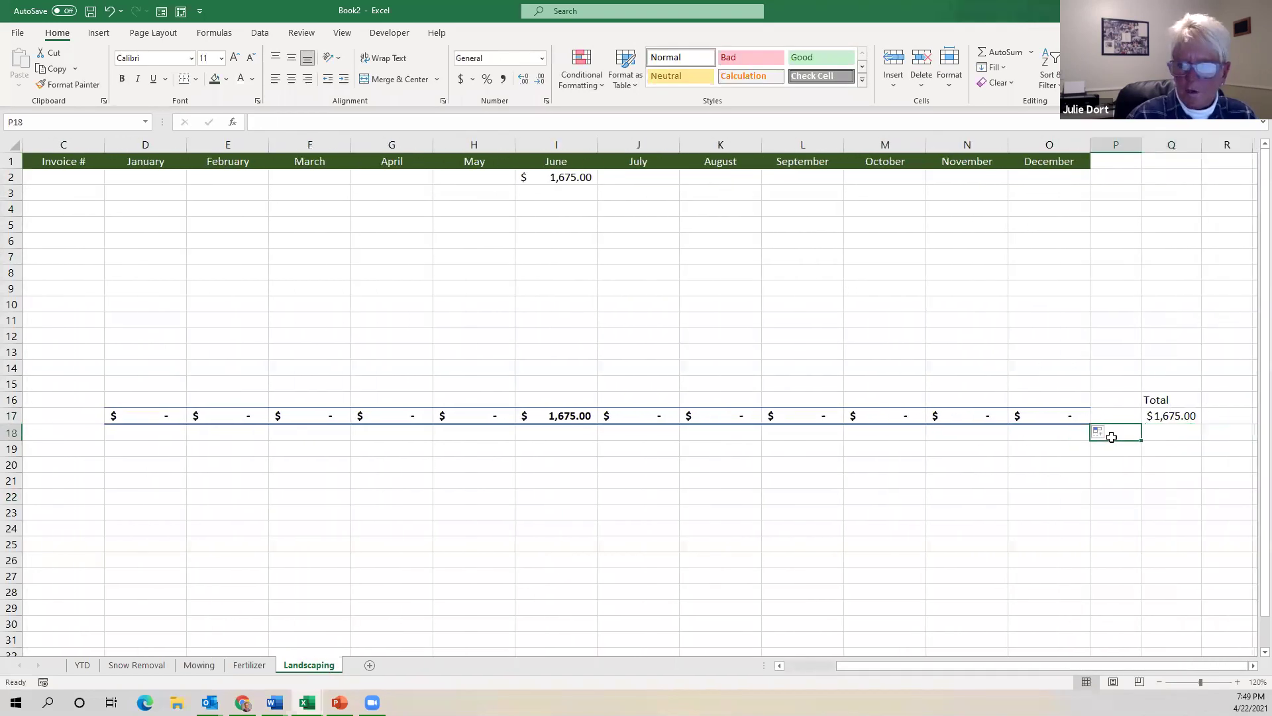
key(Left)
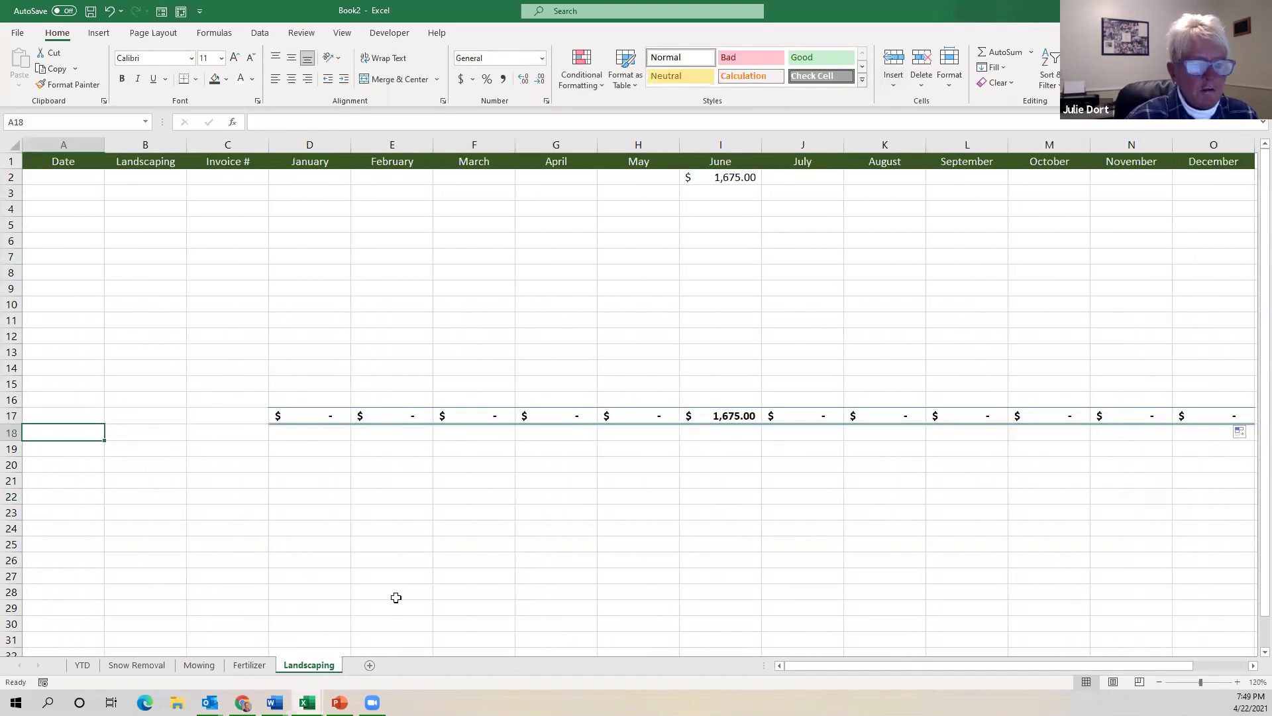
Review the monthly totals on the Snow Removal, Mowing, Fertilizer and Landscaping sheets, then return to YTD with column B showing.
click(135, 665)
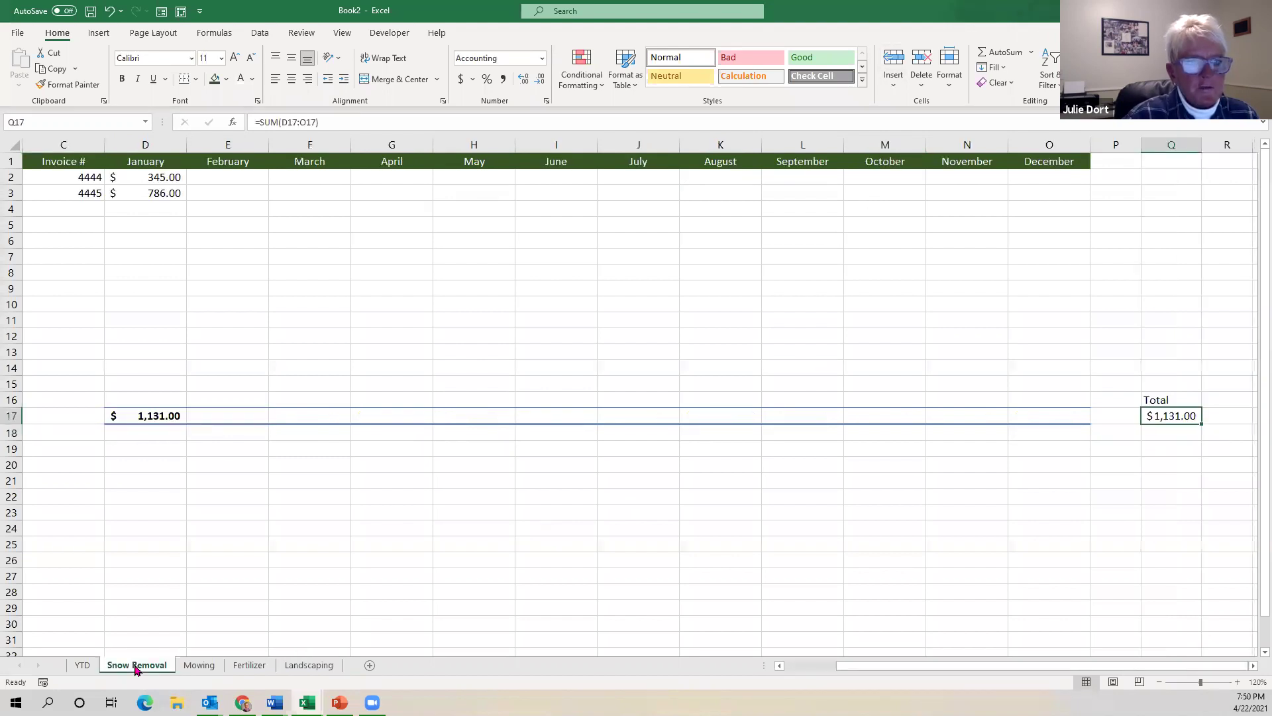
click(205, 666)
click(249, 665)
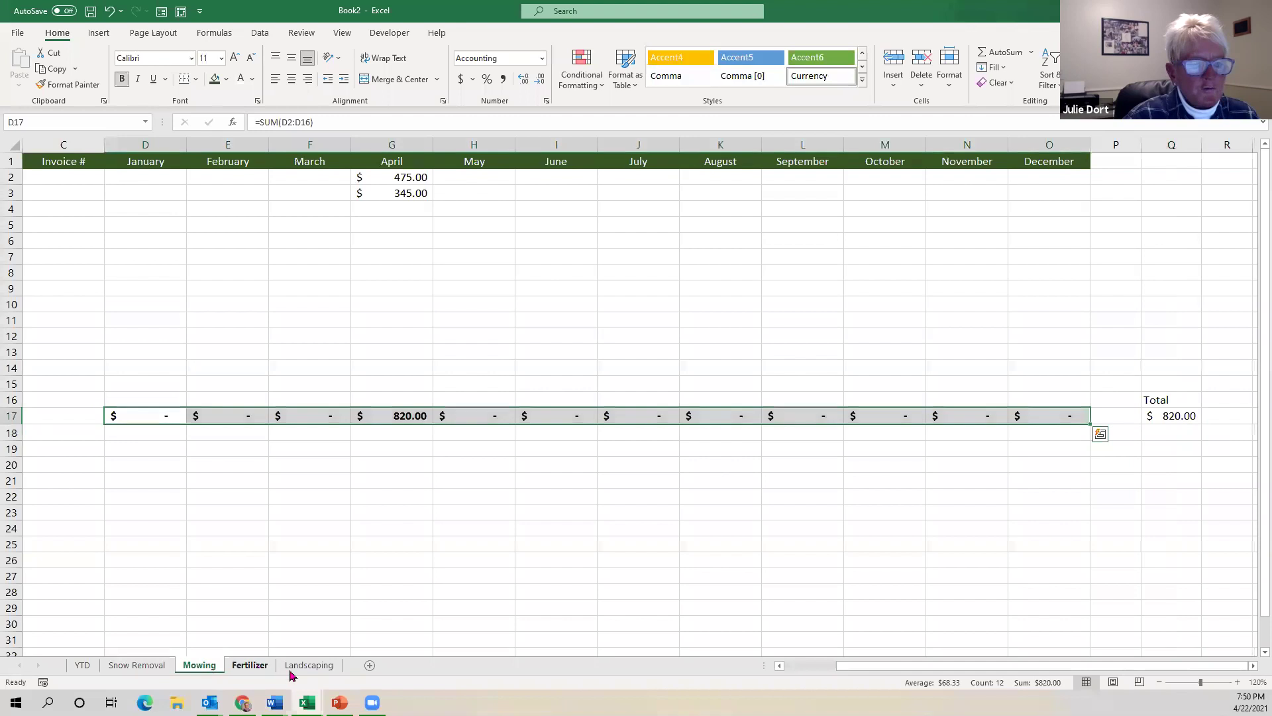
click(304, 665)
click(83, 666)
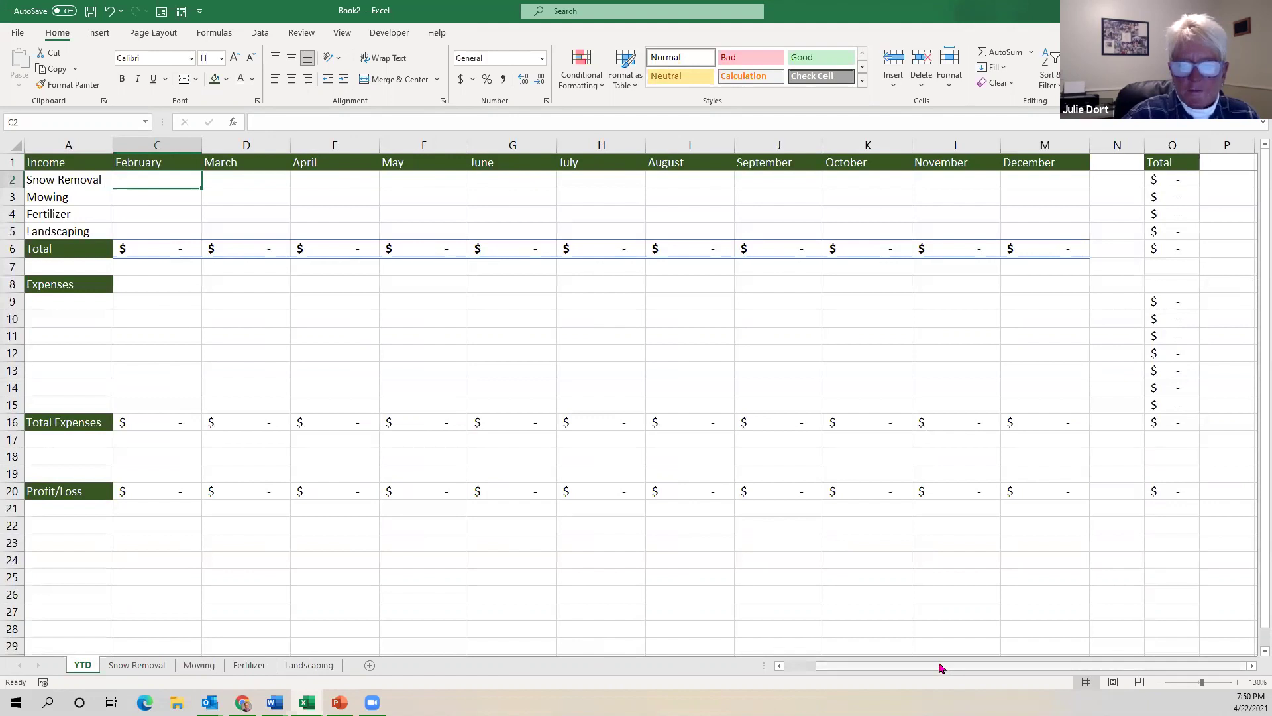
click(800, 668)
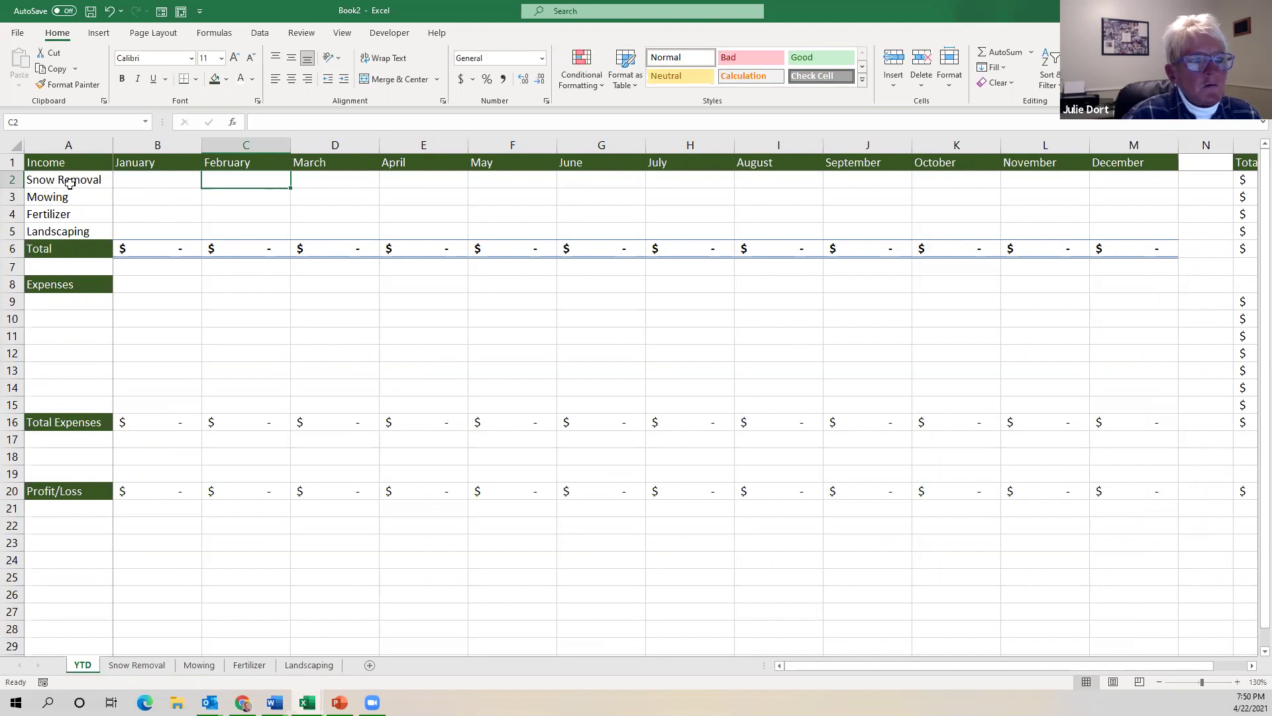
Link YTD cell B2 to the Snow Removal sheet's January total in D17, showing $1,131.00.
click(170, 181)
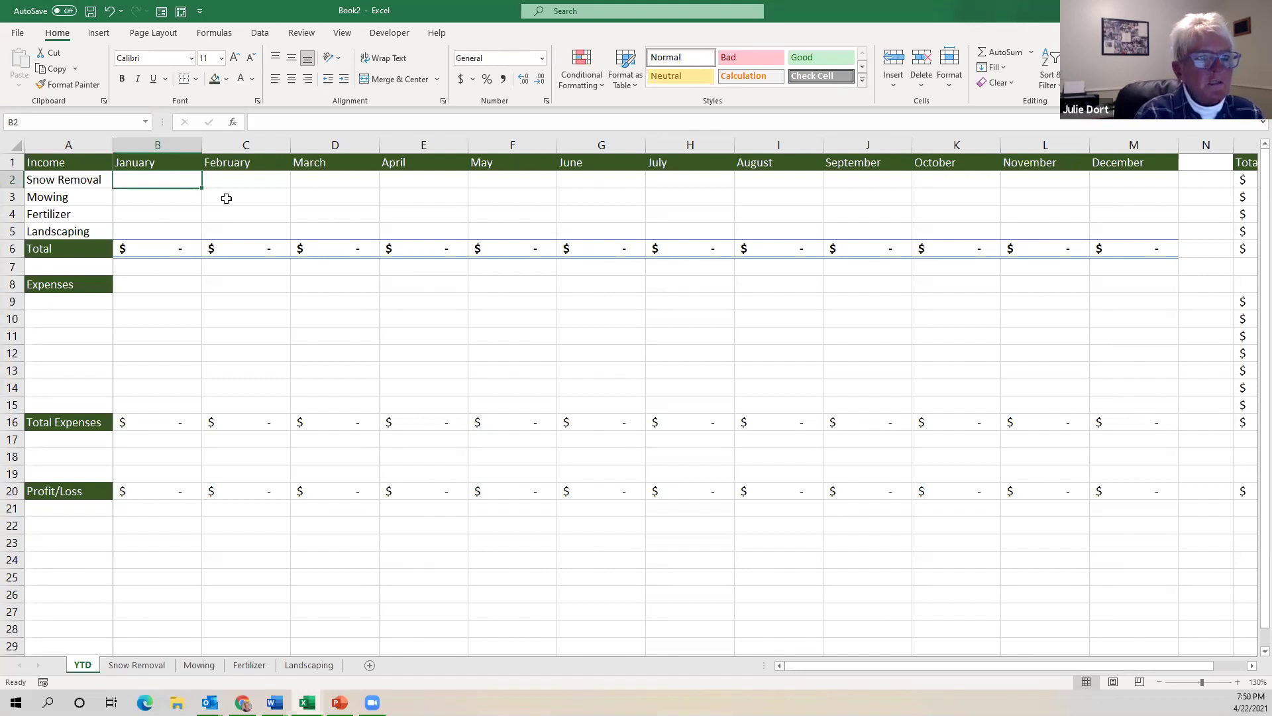
text(=)
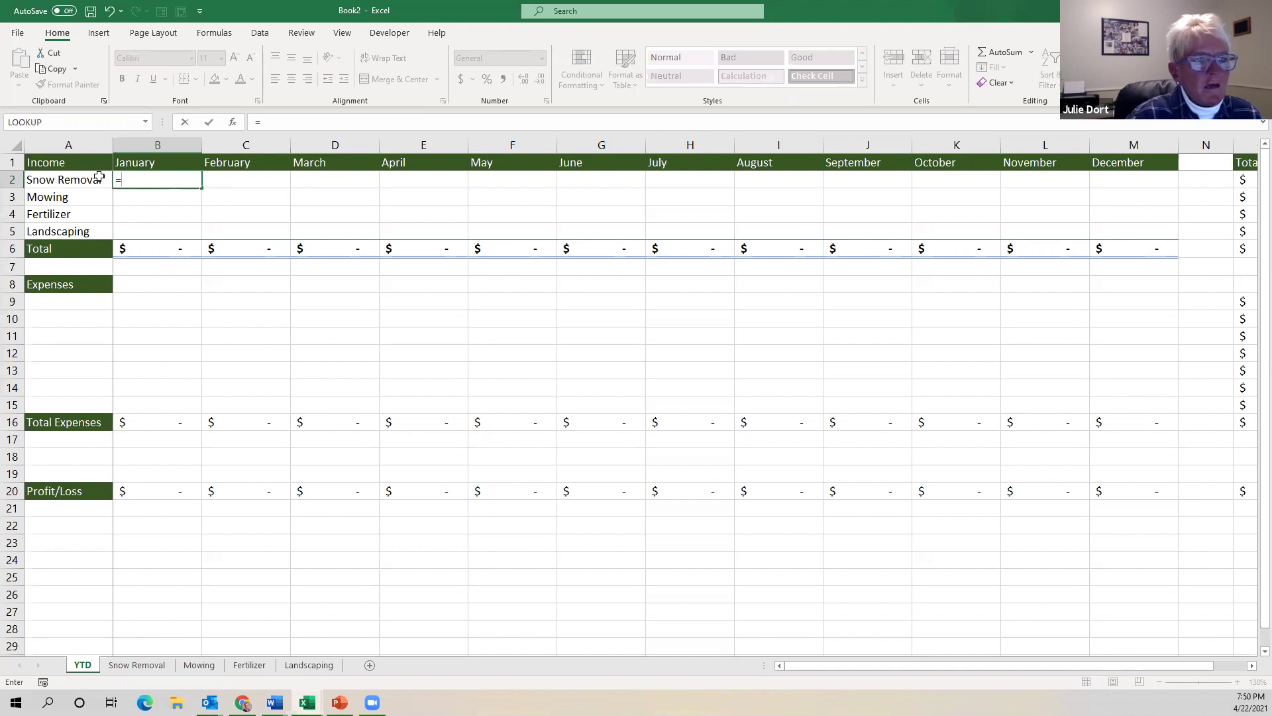
click(152, 667)
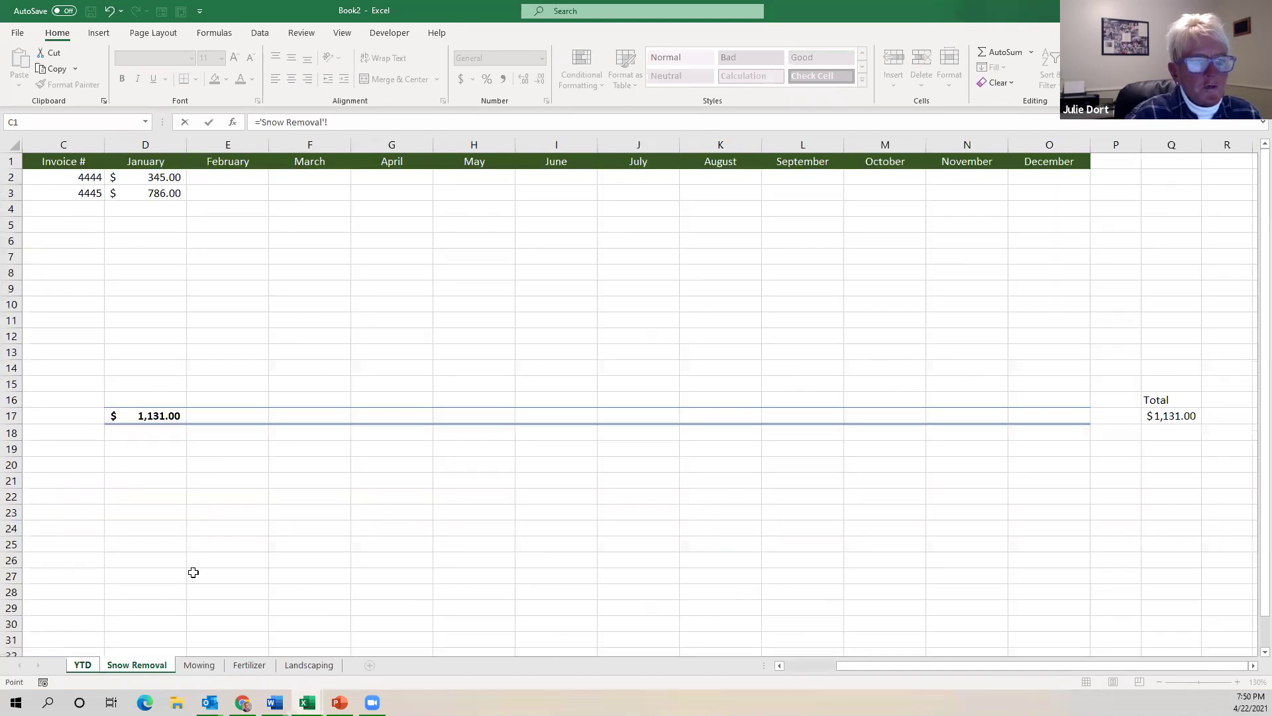
click(149, 418)
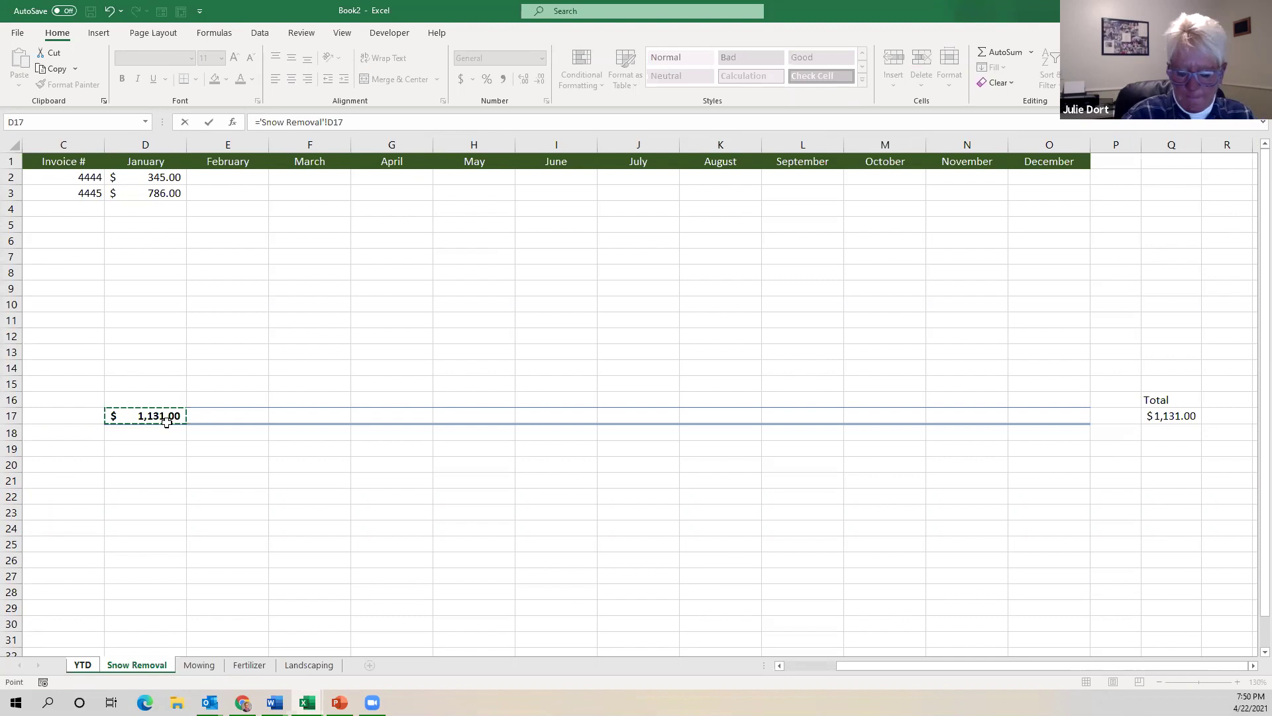
key(Return)
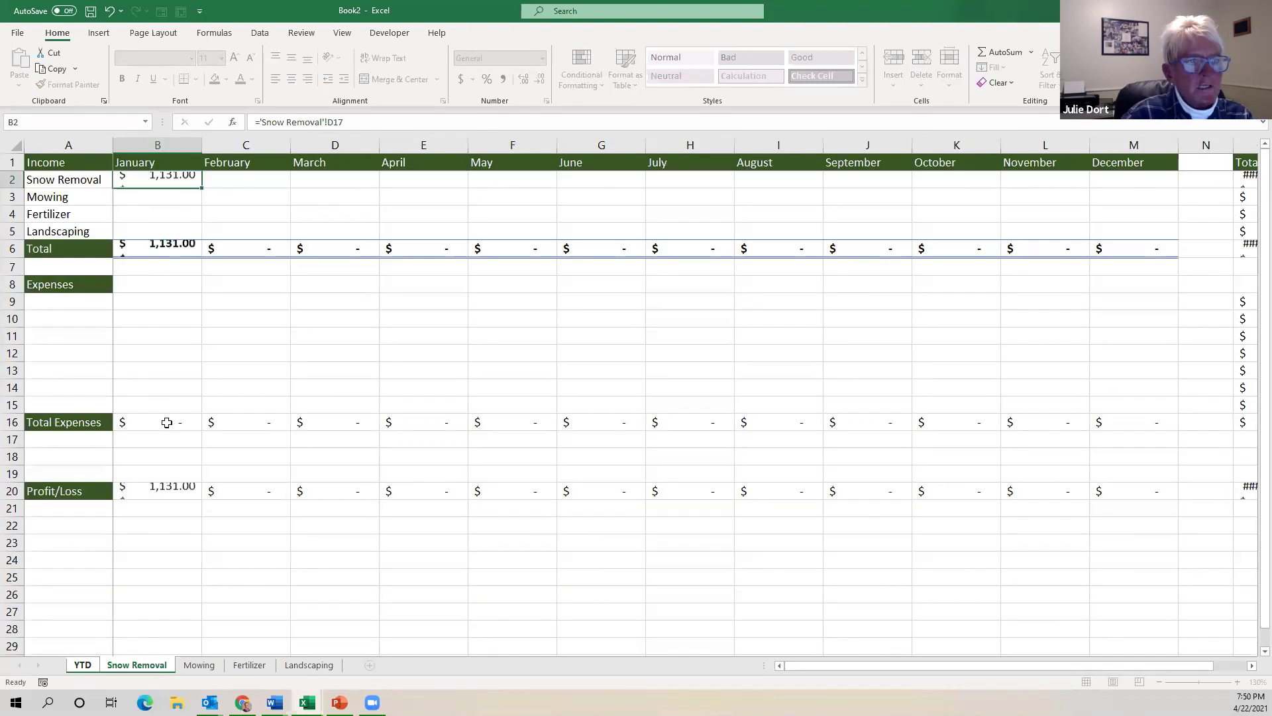
Verify the B2 link formula, then check the Mowing sheet's monthly totals before returning to YTD.
click(166, 180)
click(159, 199)
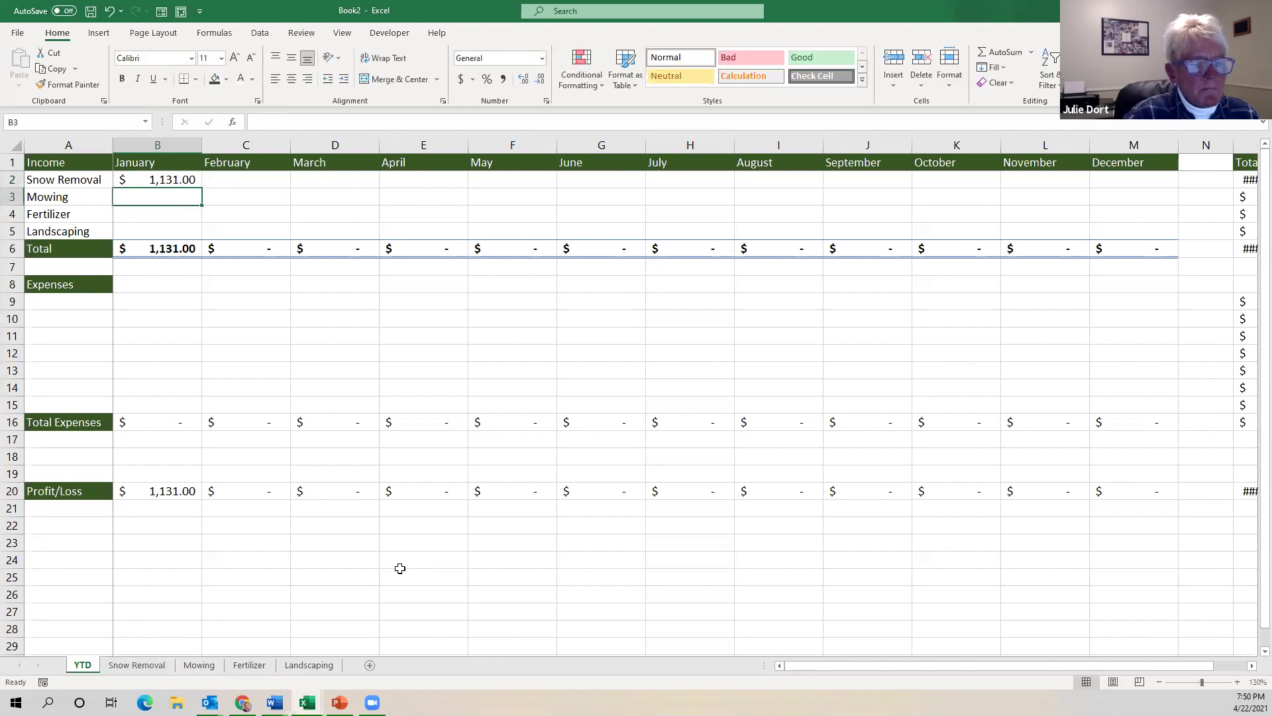
click(201, 665)
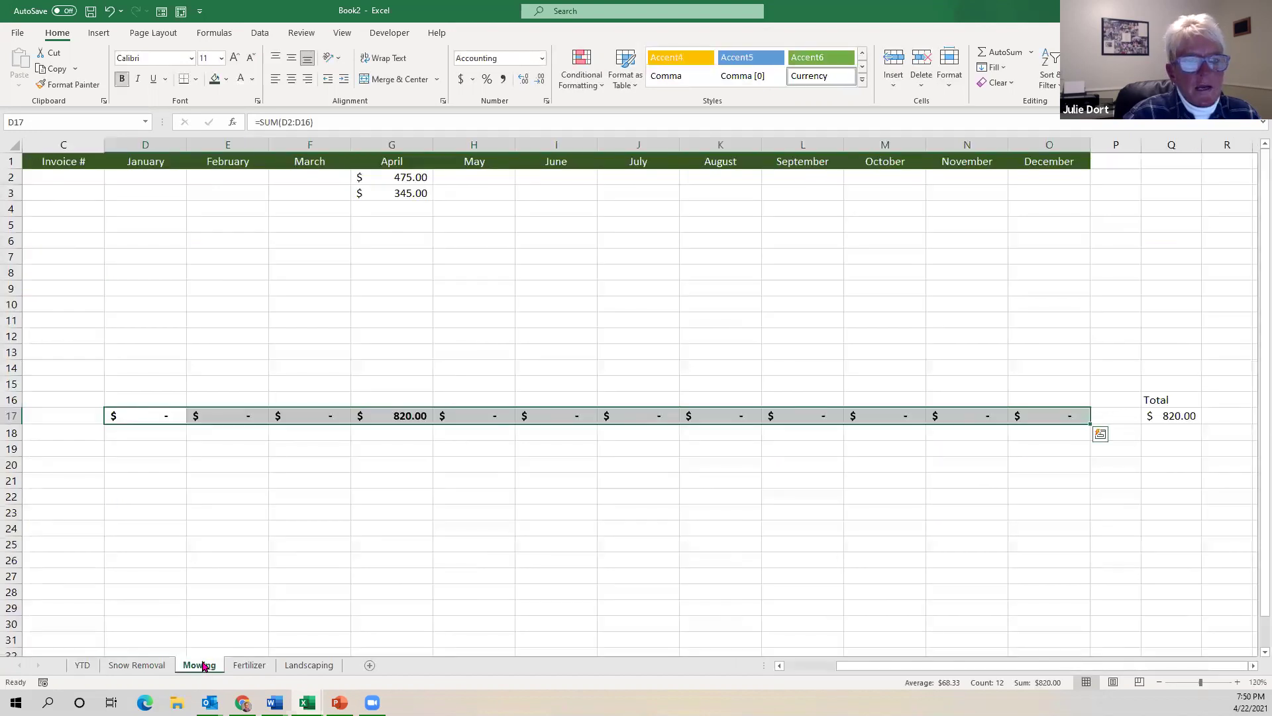
click(83, 665)
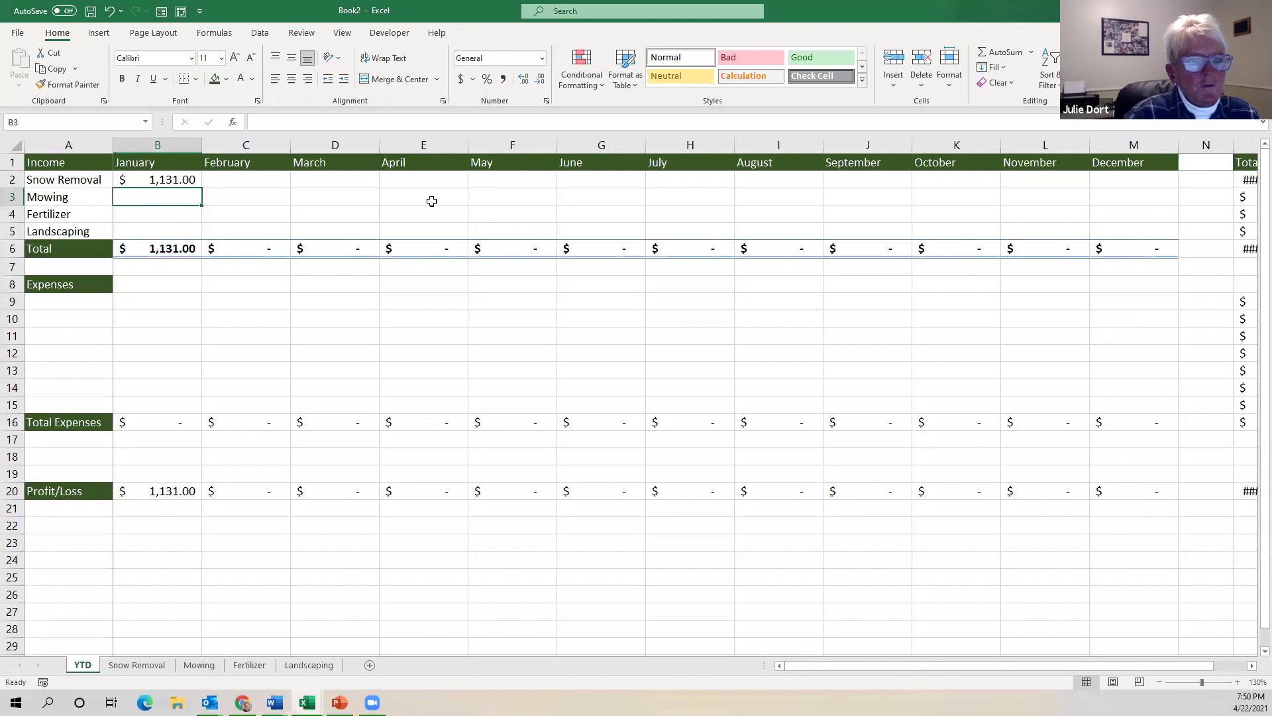
Set YTD cell E3 to =Mowing G17, the April total of $820.00, then preview the Fertilizer totals.
click(433, 200)
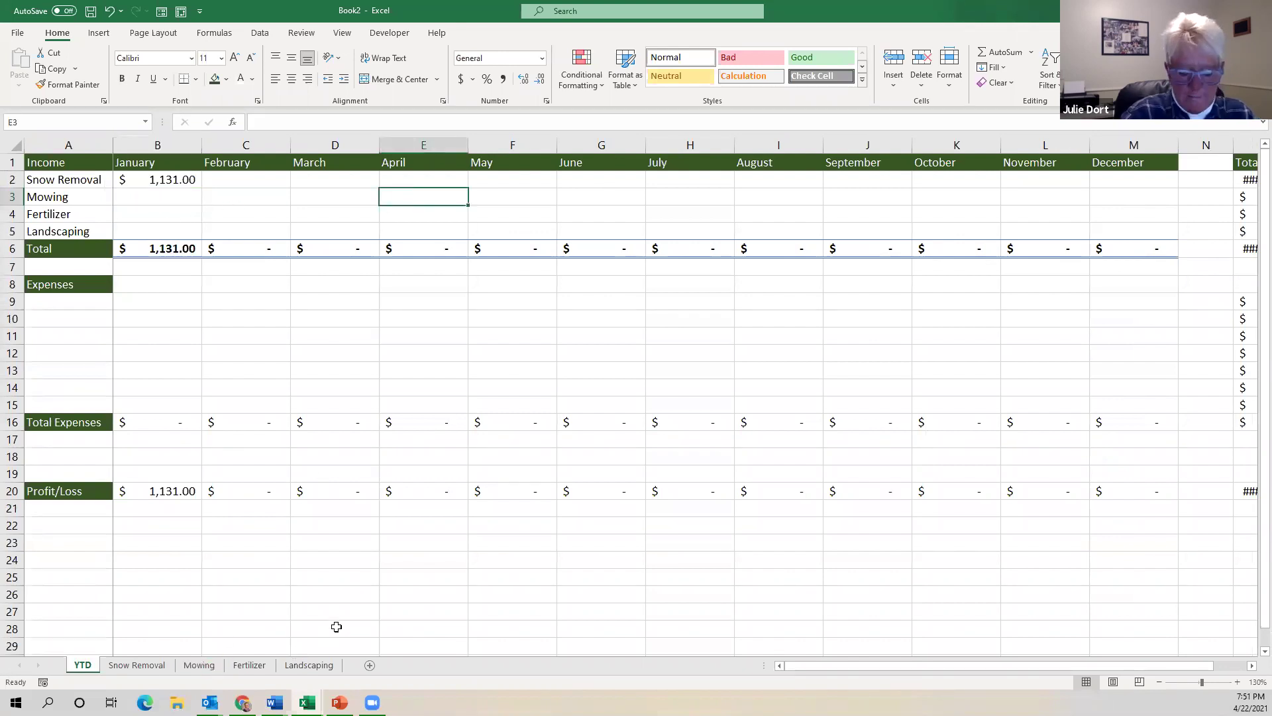
text(=)
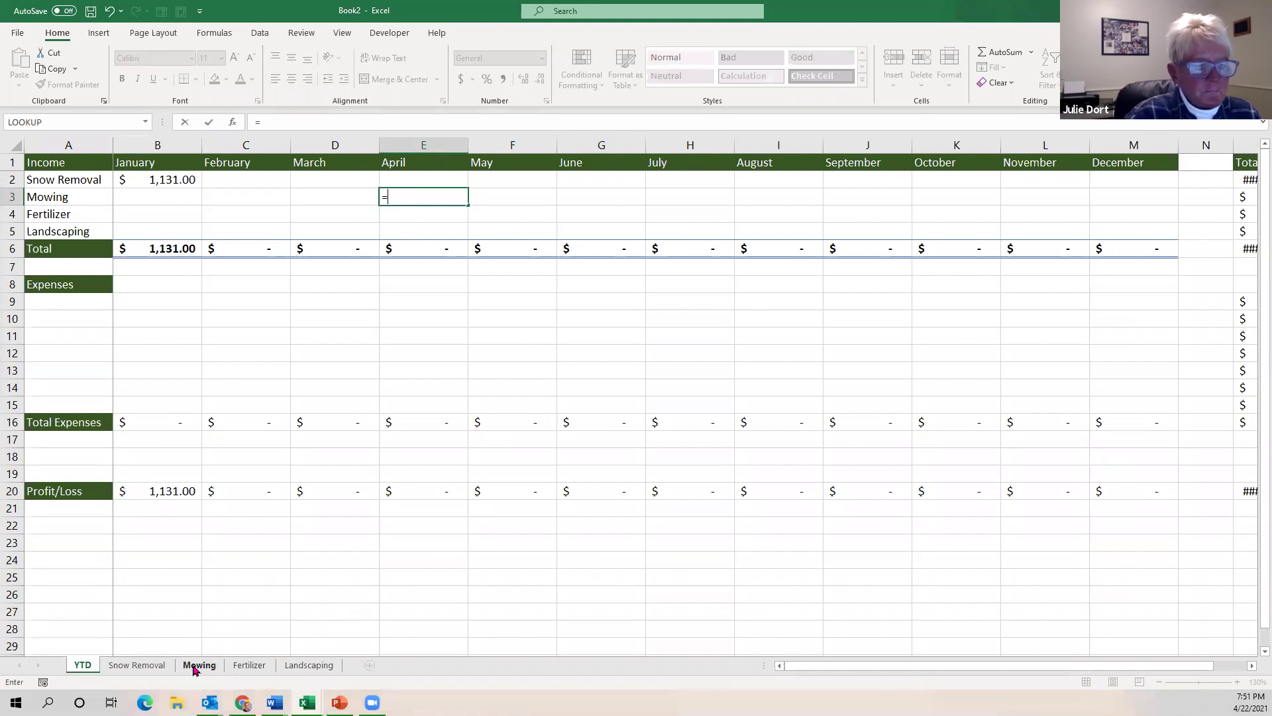
click(199, 665)
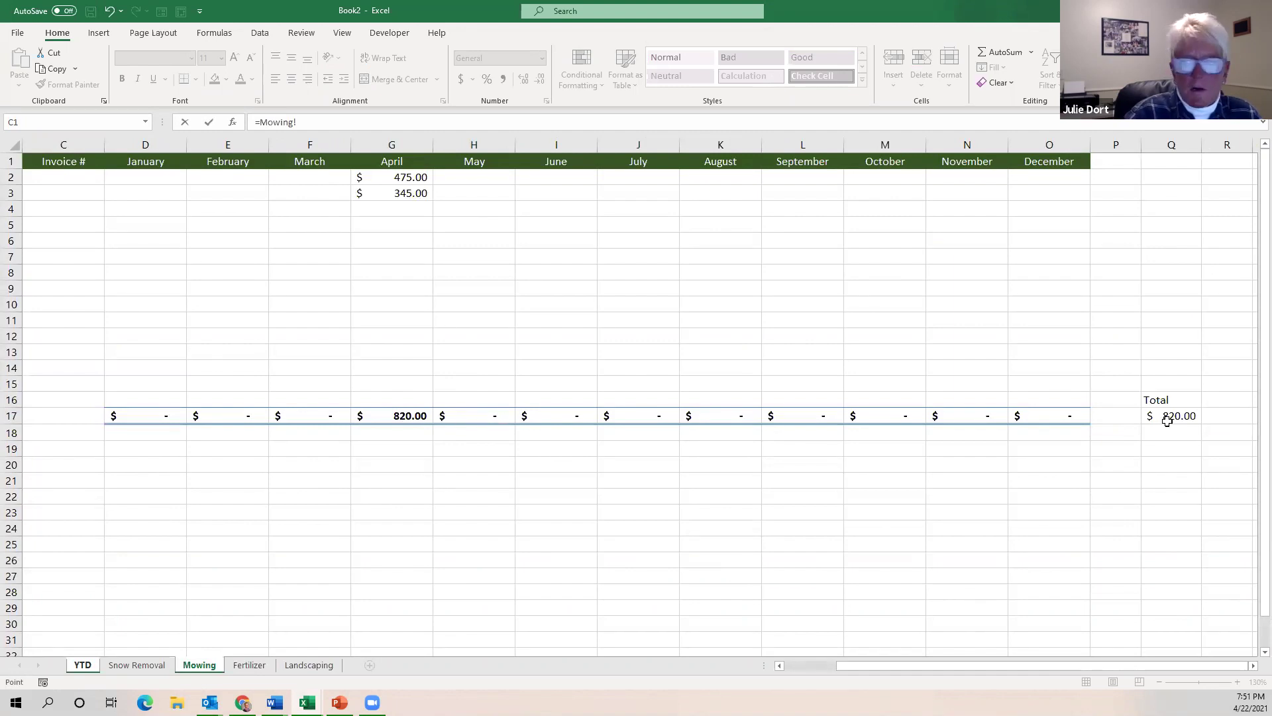
click(410, 414)
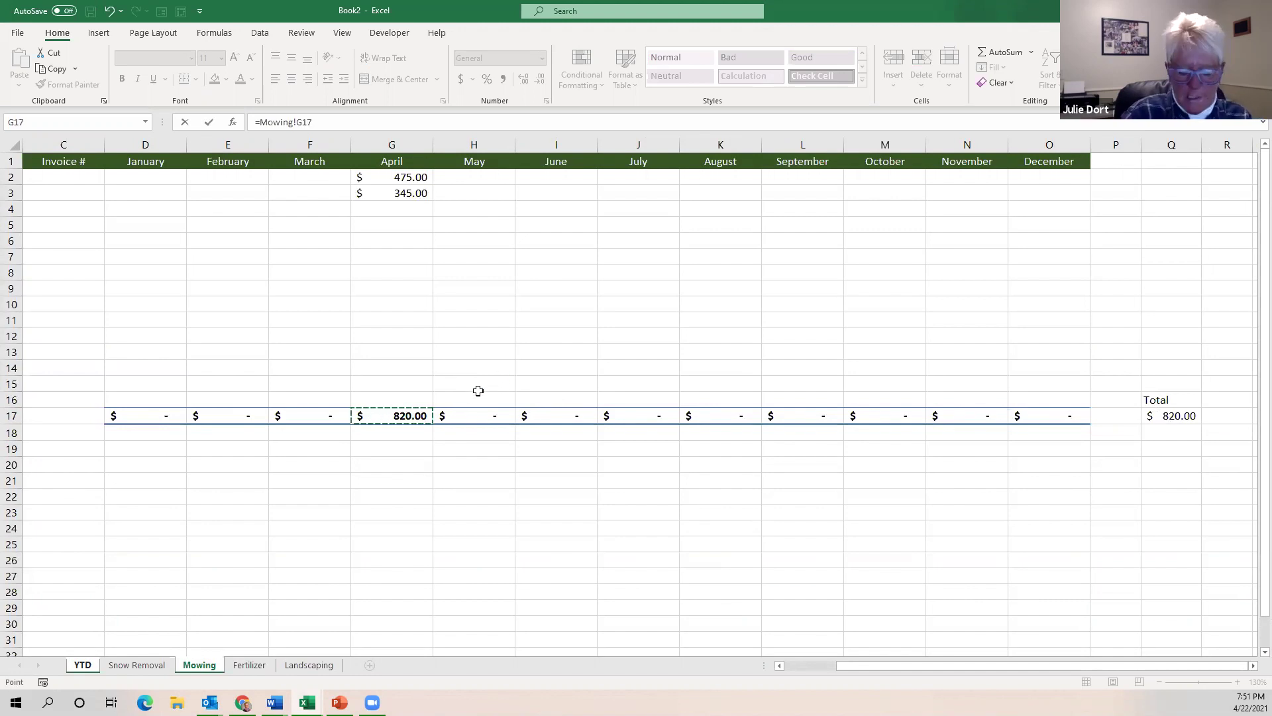
key(Return)
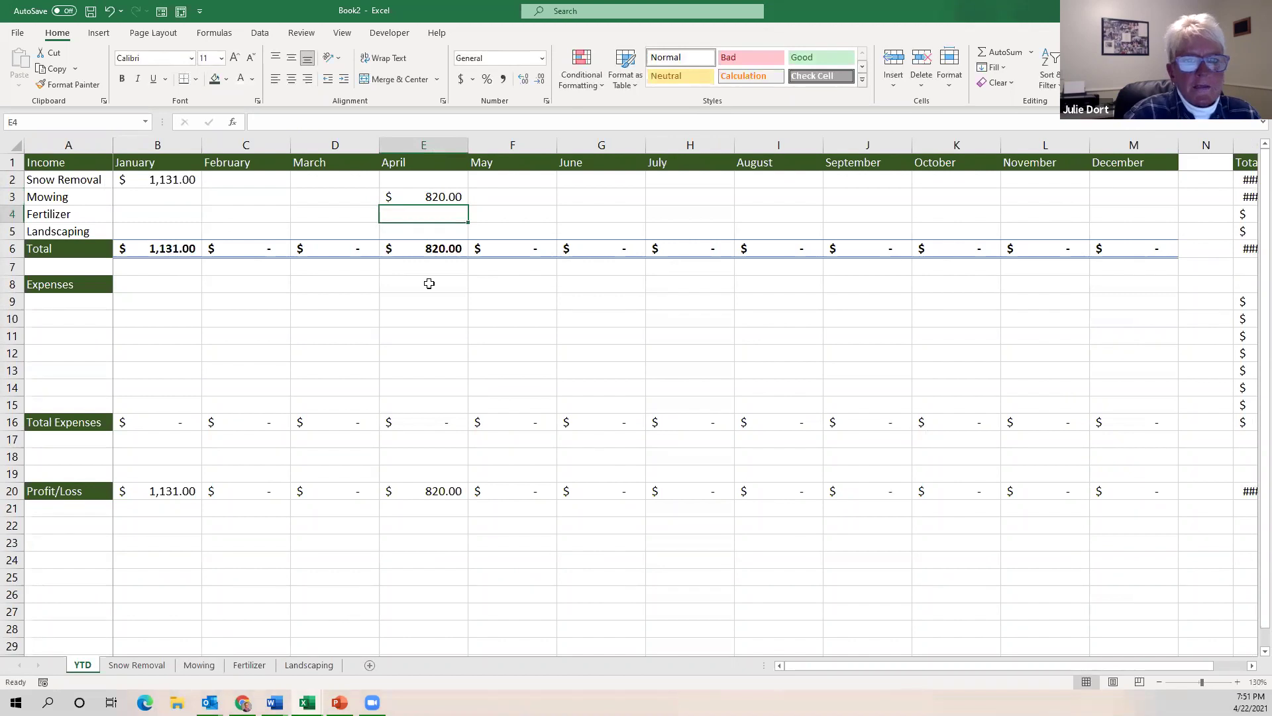
click(248, 665)
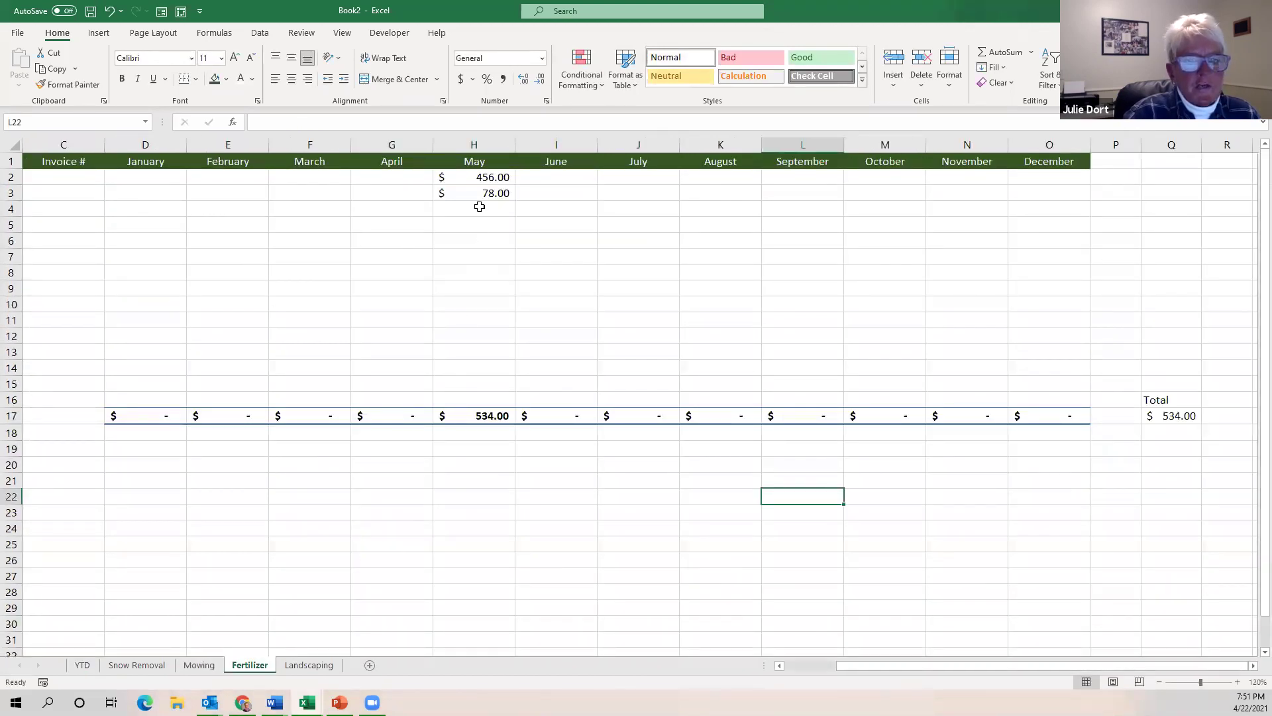
click(82, 665)
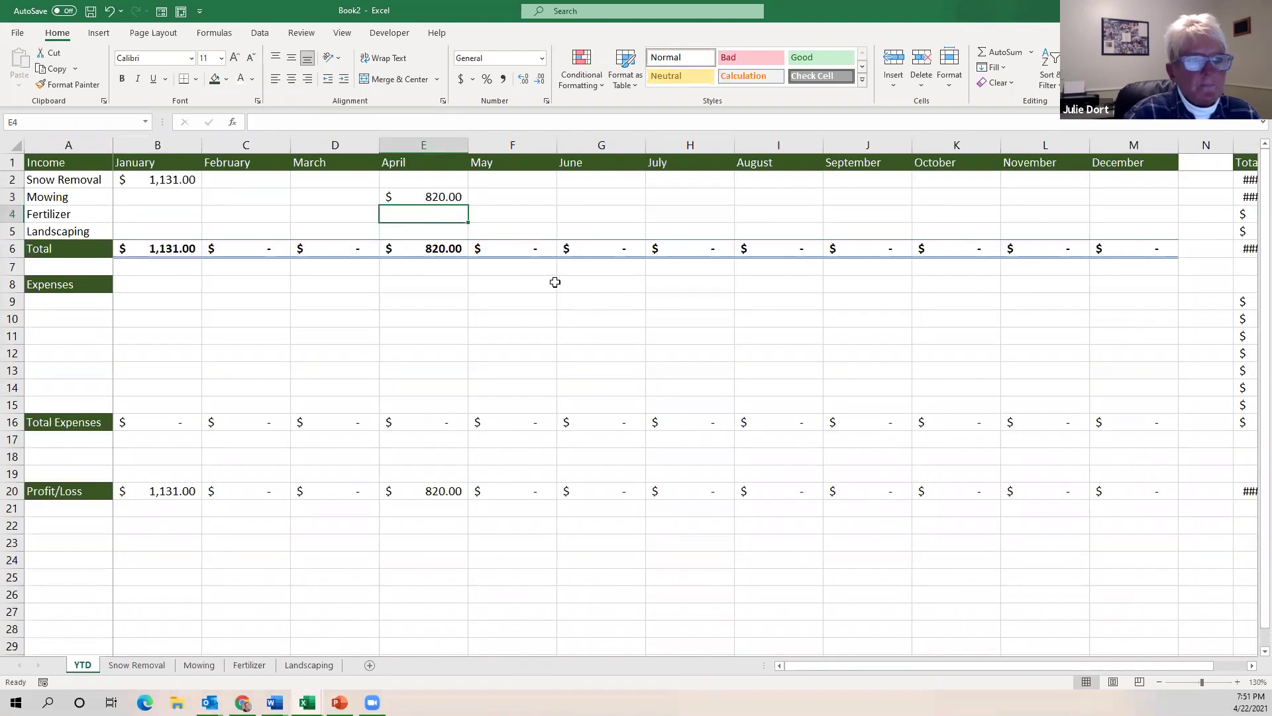
Set YTD cell F4 to =Fertilizer H17, the May total of $534.00, then preview the Landscaping totals.
click(523, 216)
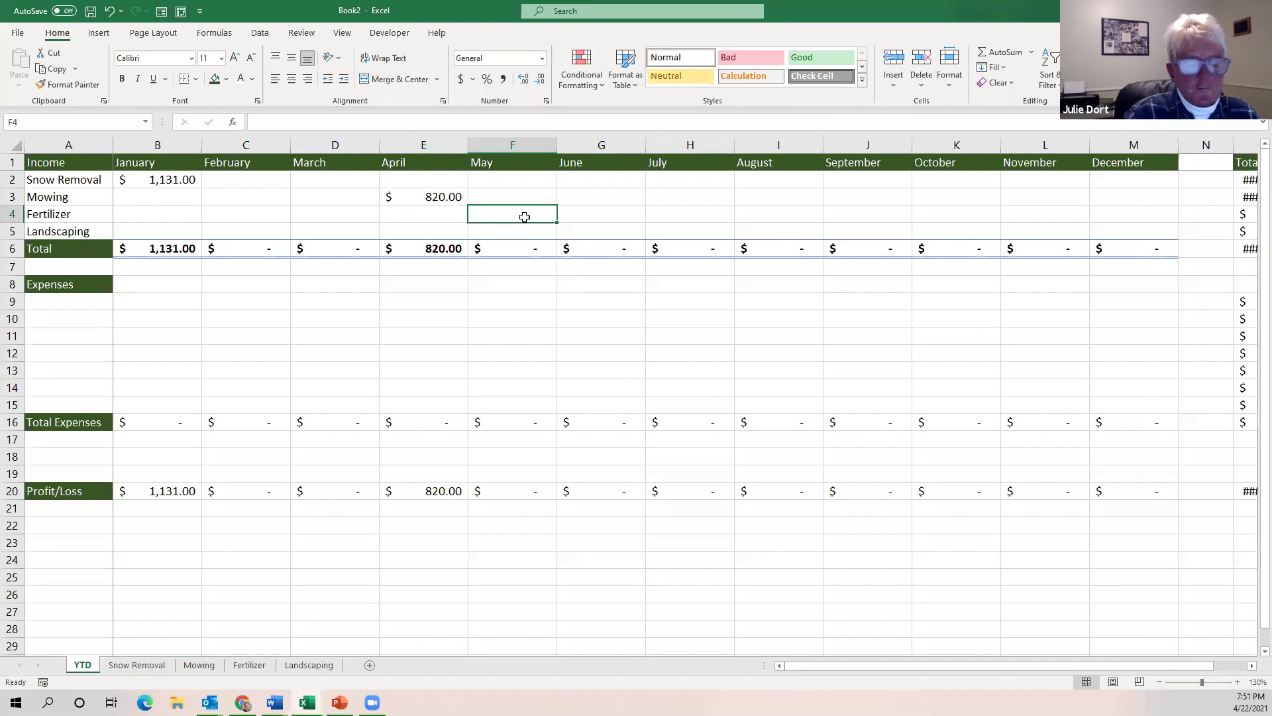
text(=)
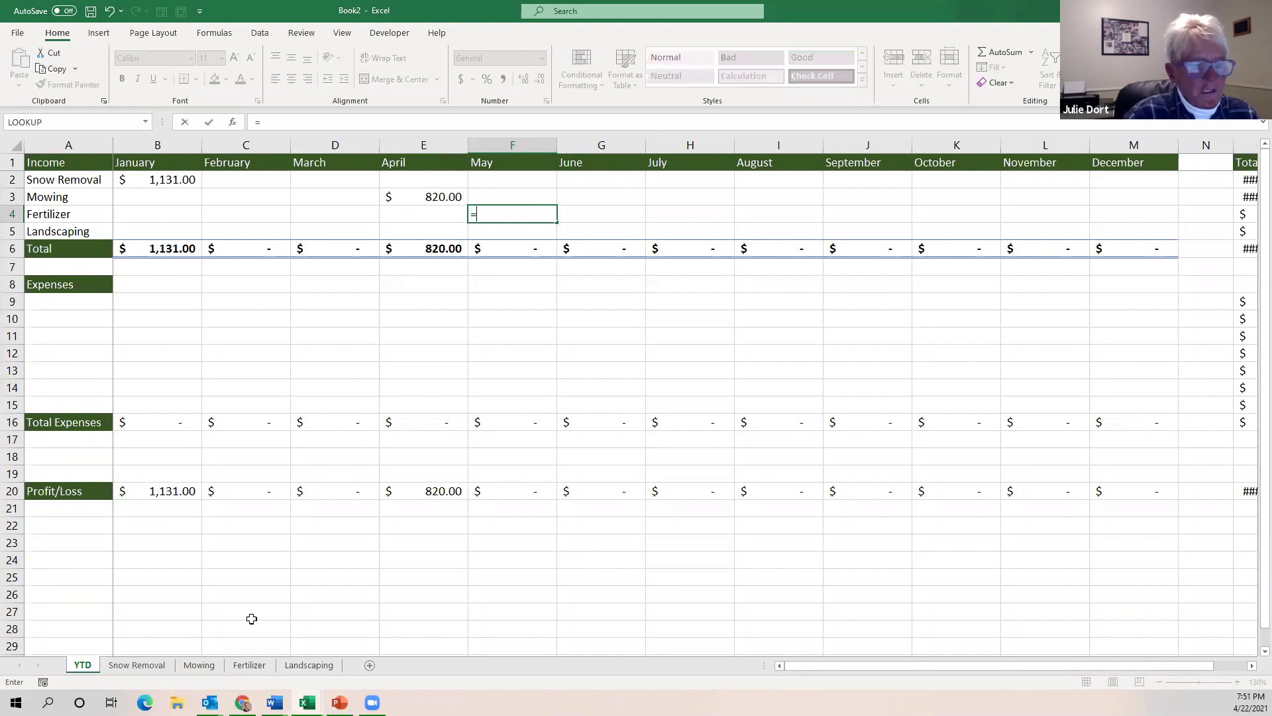
click(251, 666)
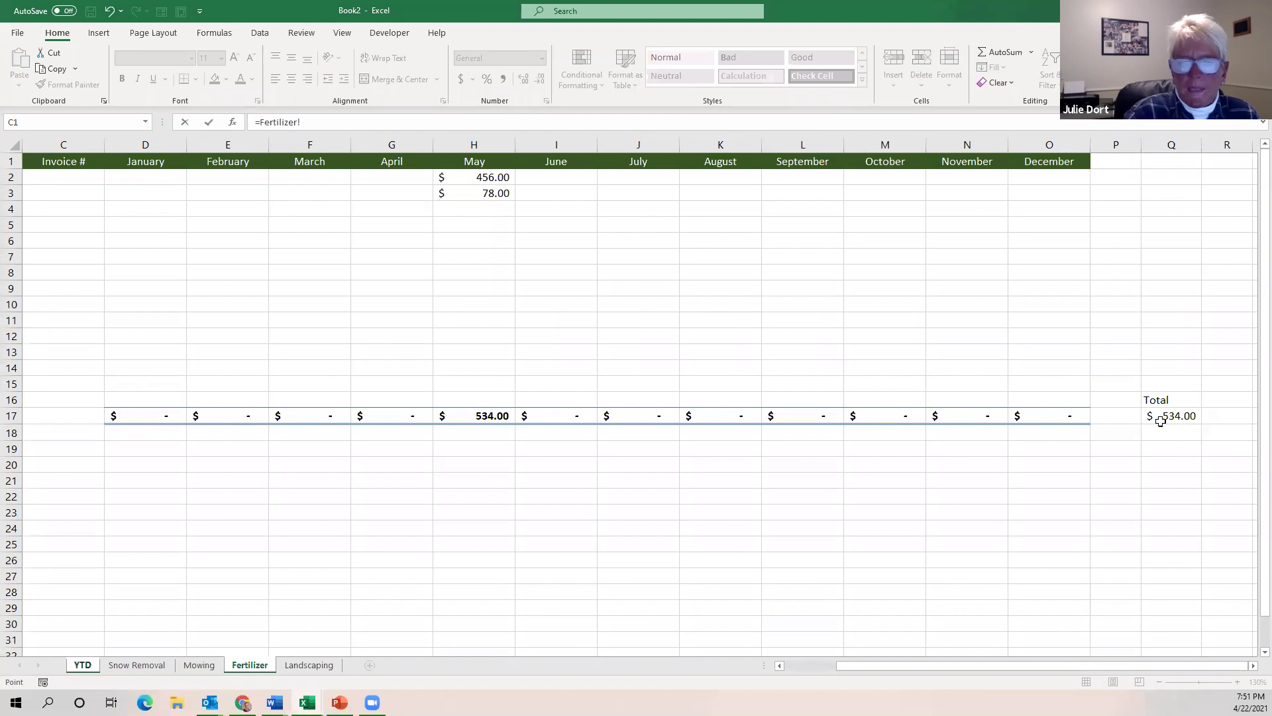
click(482, 415)
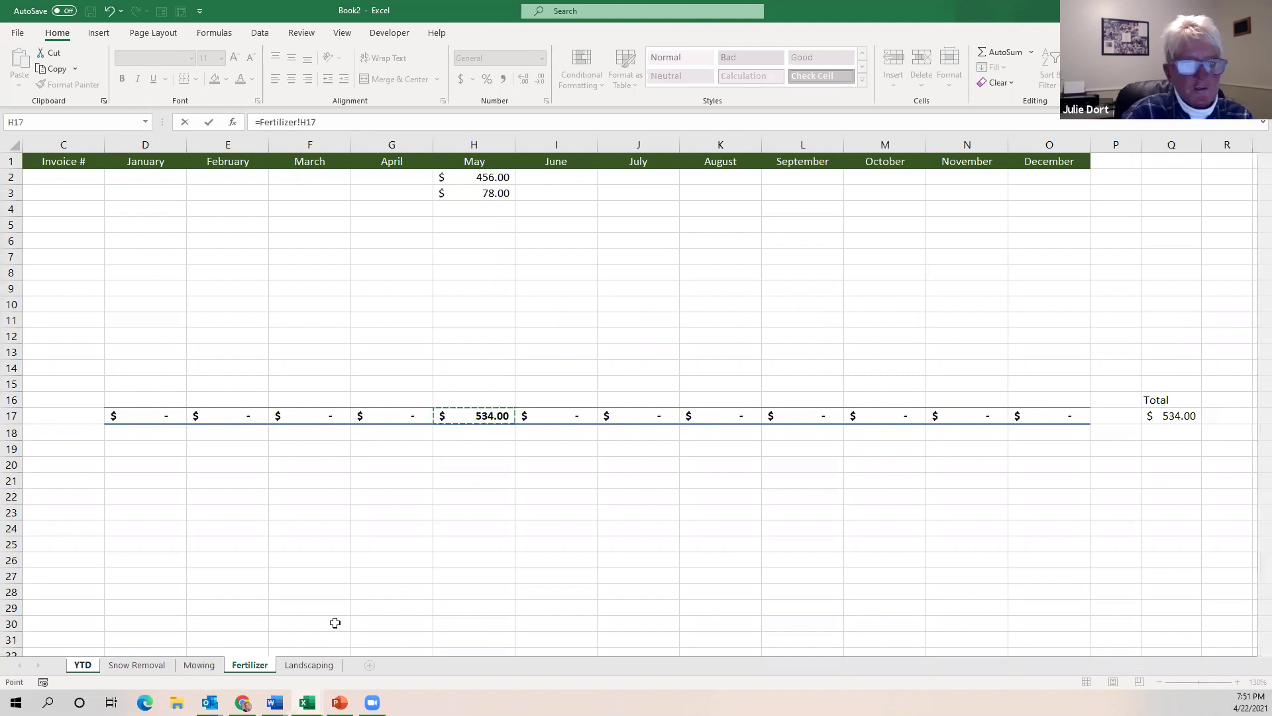
key(Return)
click(323, 669)
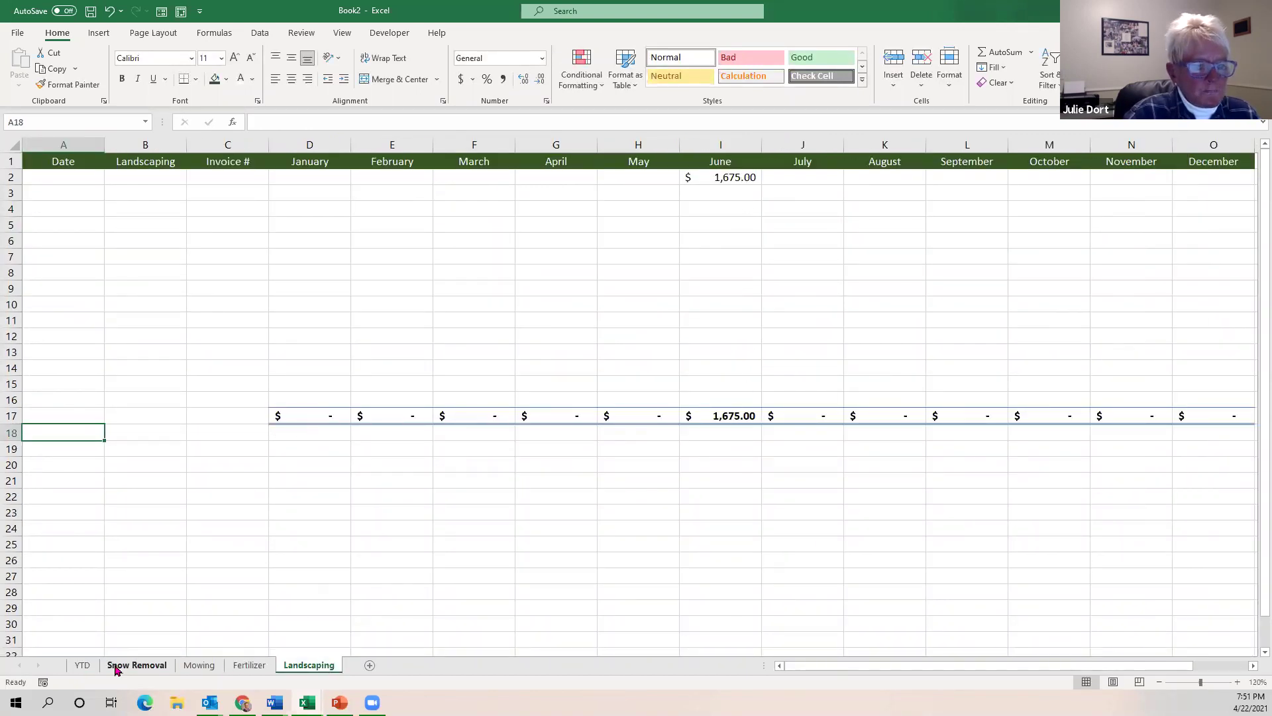
click(82, 665)
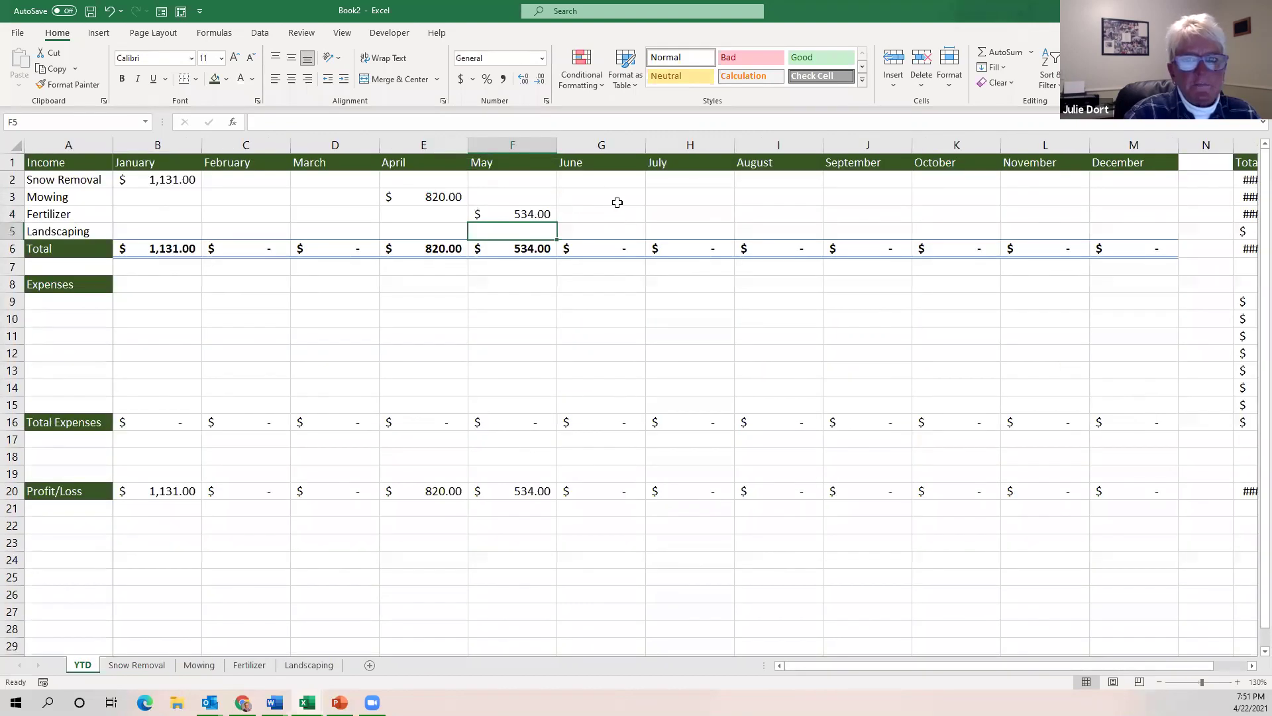
Set YTD cell G5 to =Landscaping I17, the June total of $1,675.00.
click(595, 231)
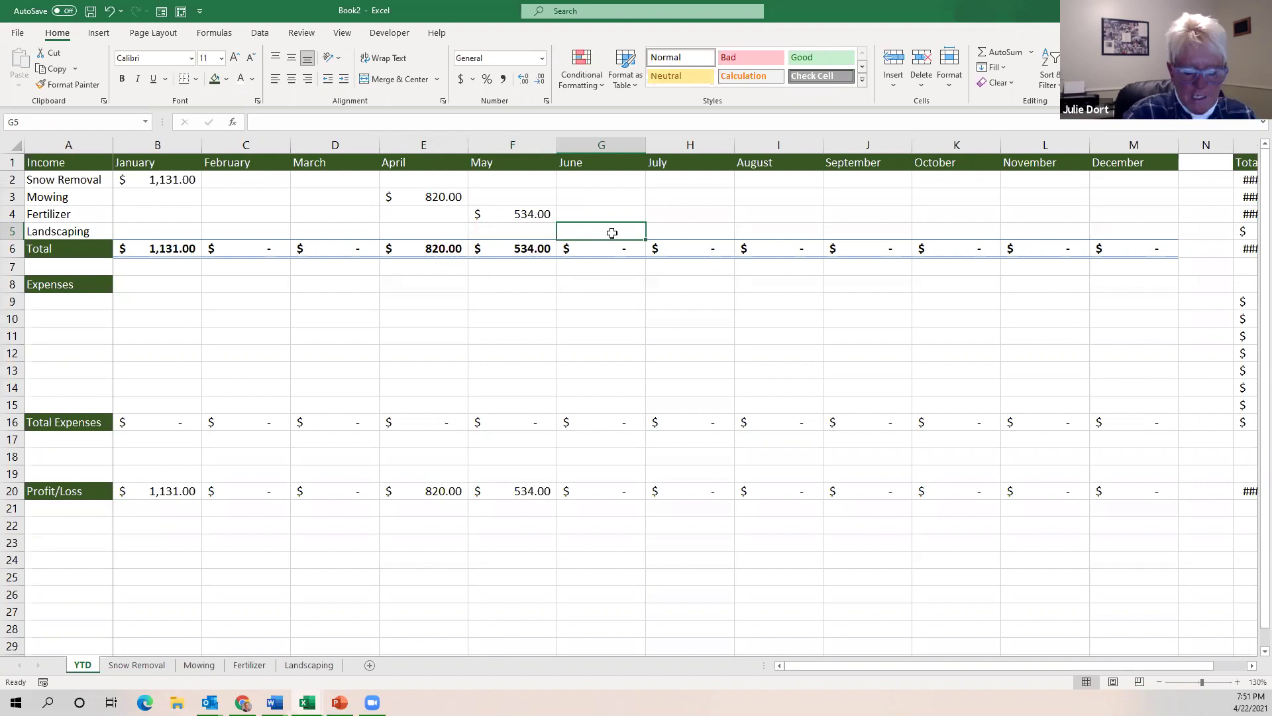
text(=)
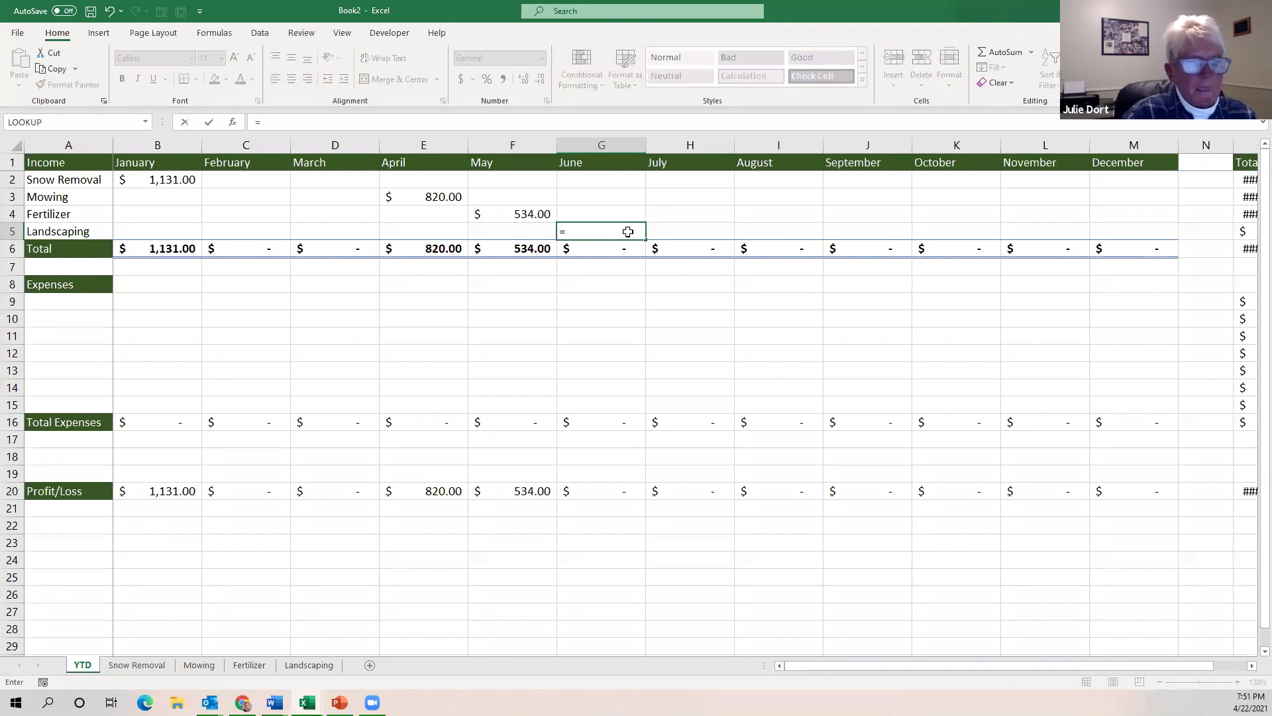
click(308, 665)
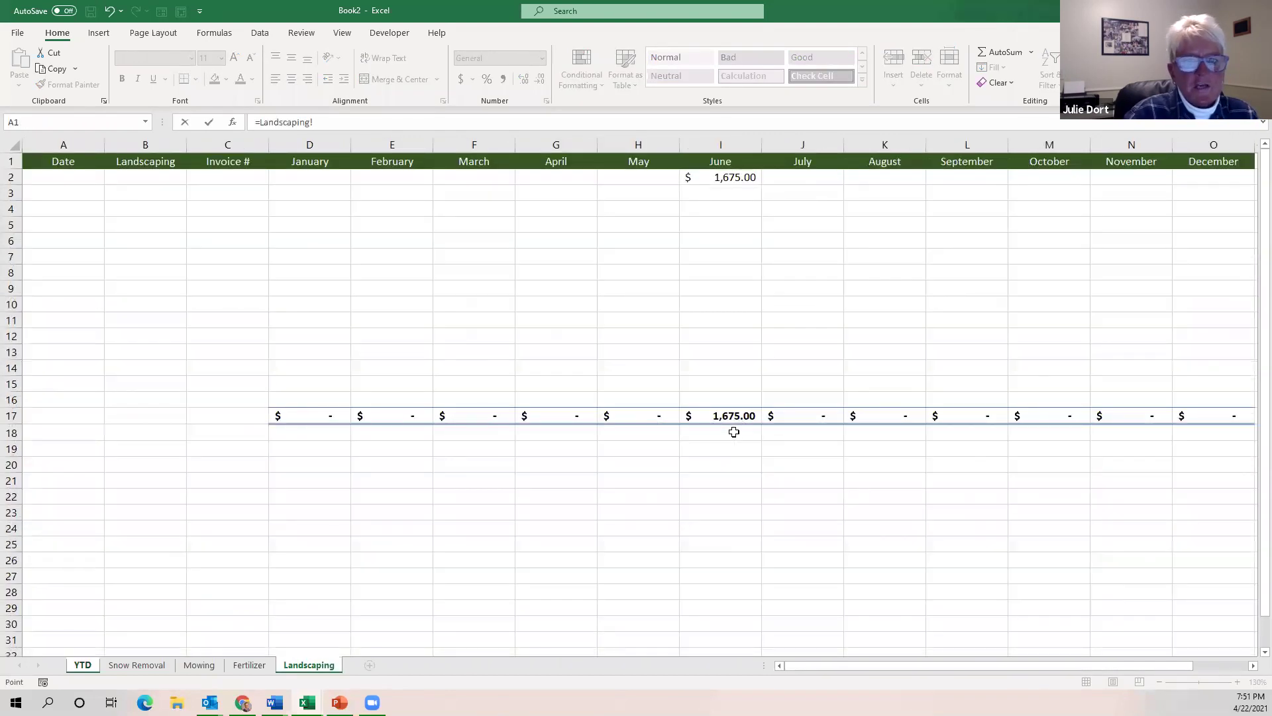
click(738, 418)
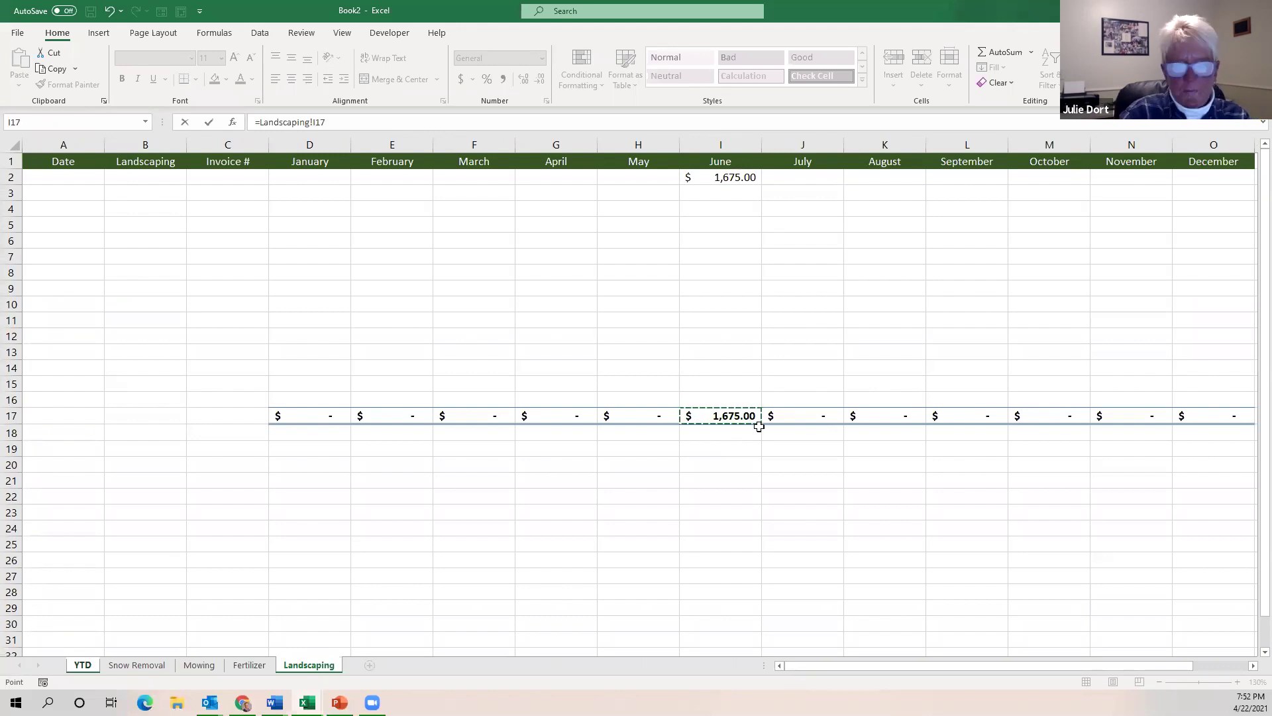
key(Return)
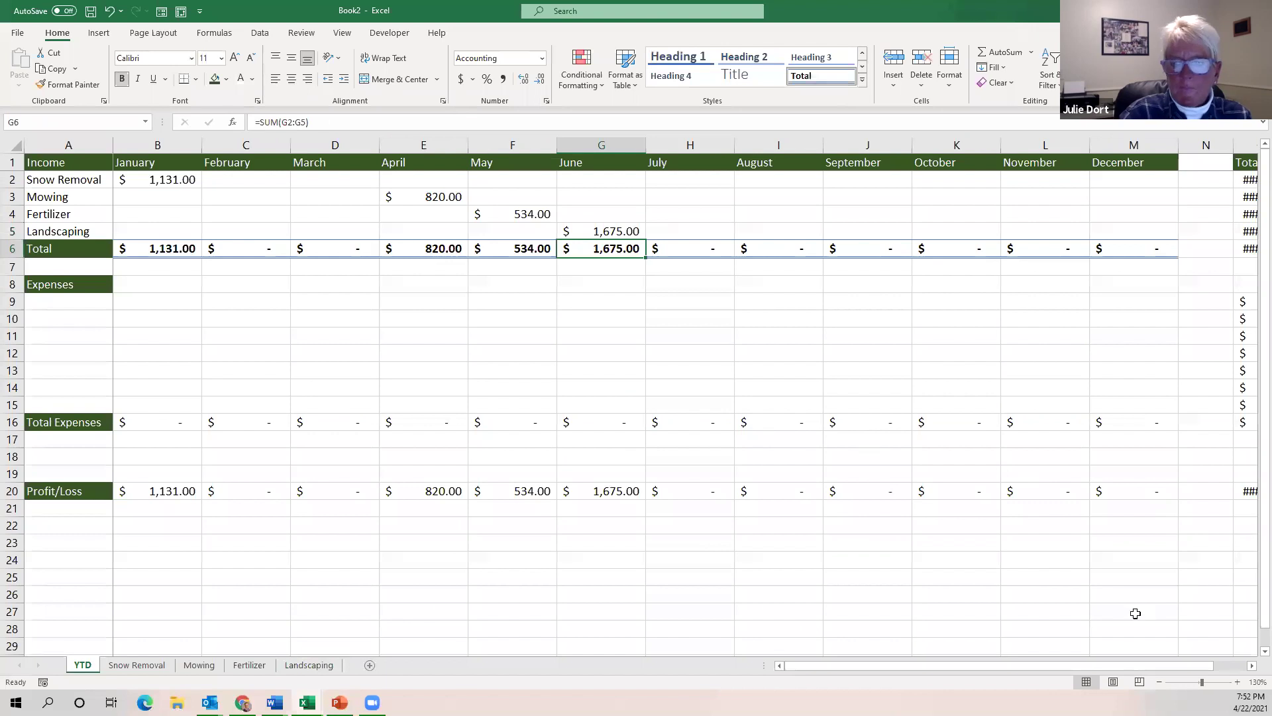
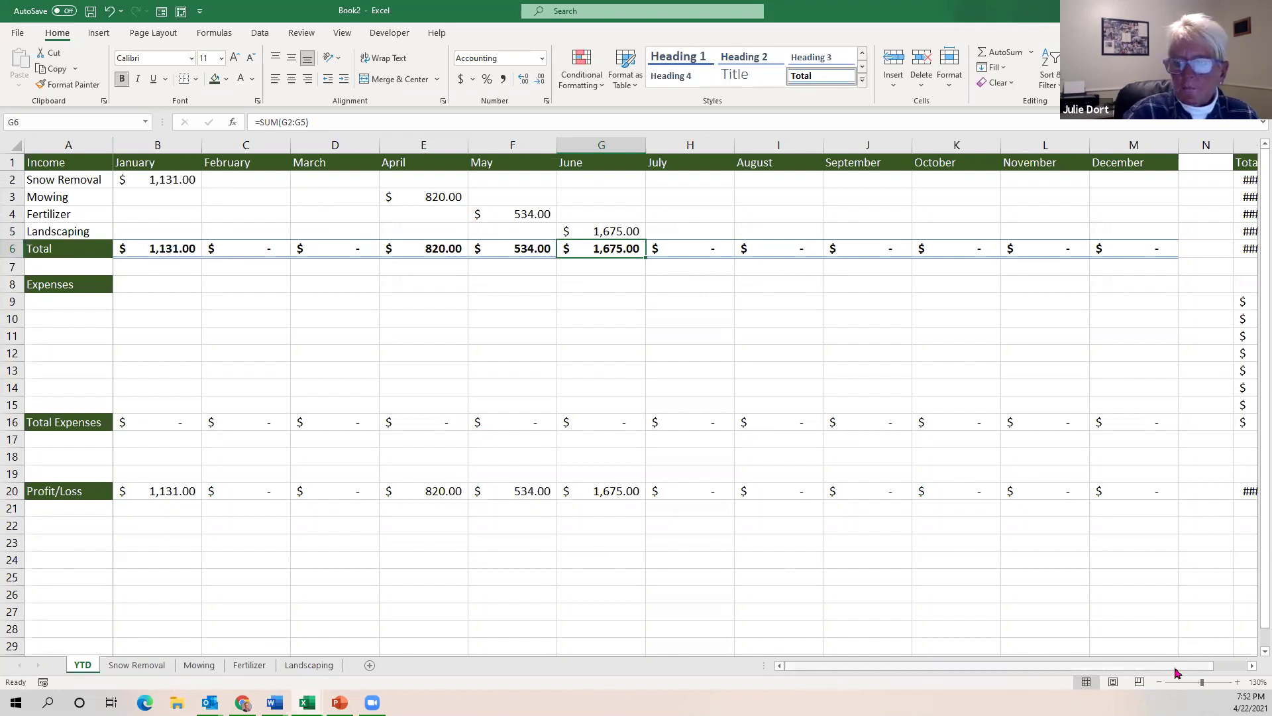
Autofit YTD column O so yearly totals, including the $4,160.00 Profit/Loss in O20, display fully.
click(1252, 664)
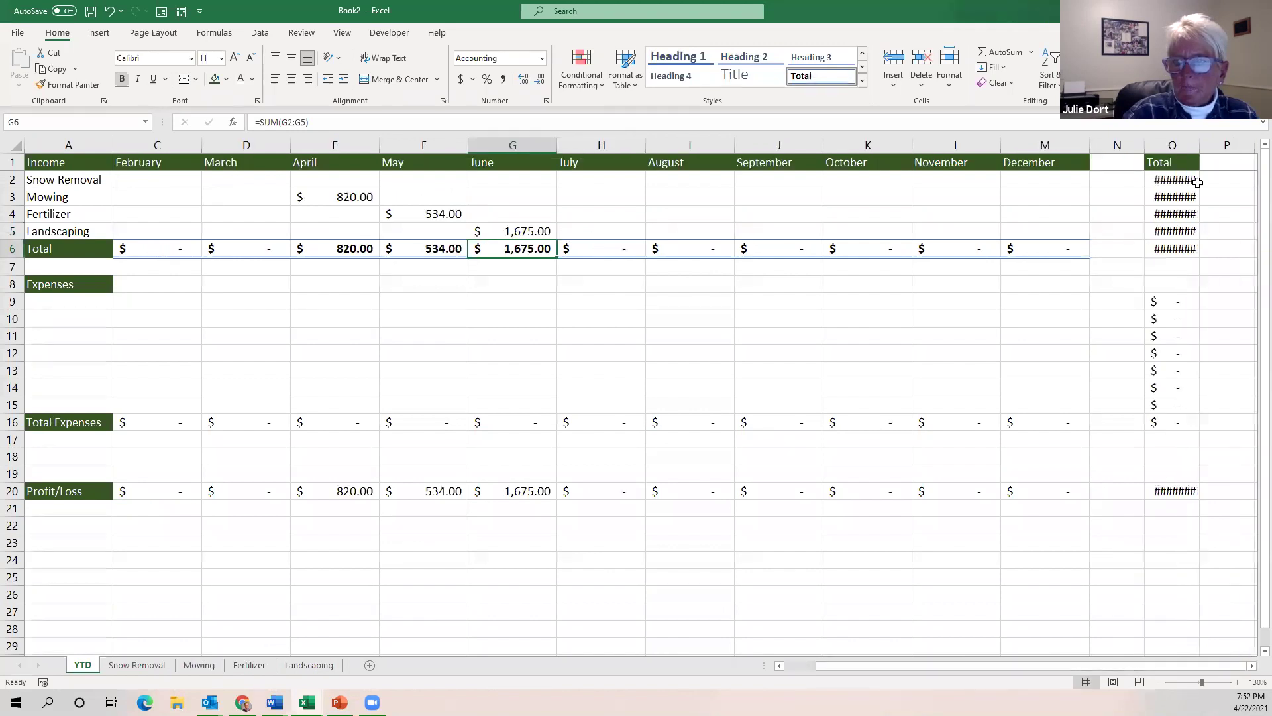
mouse_move(1200, 147)
mouse_down()
mouse_move(1244, 155)
mouse_move(1225, 146)
mouse_up()
double_click(1200, 146)
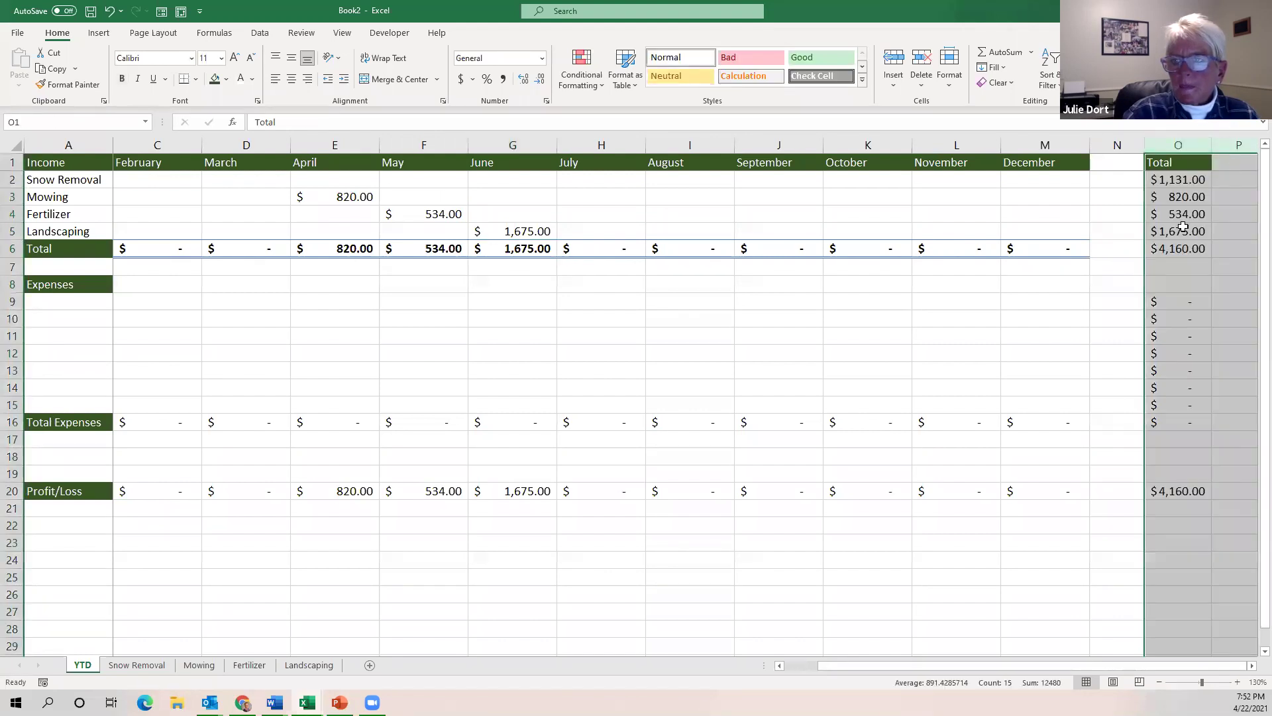
click(1179, 491)
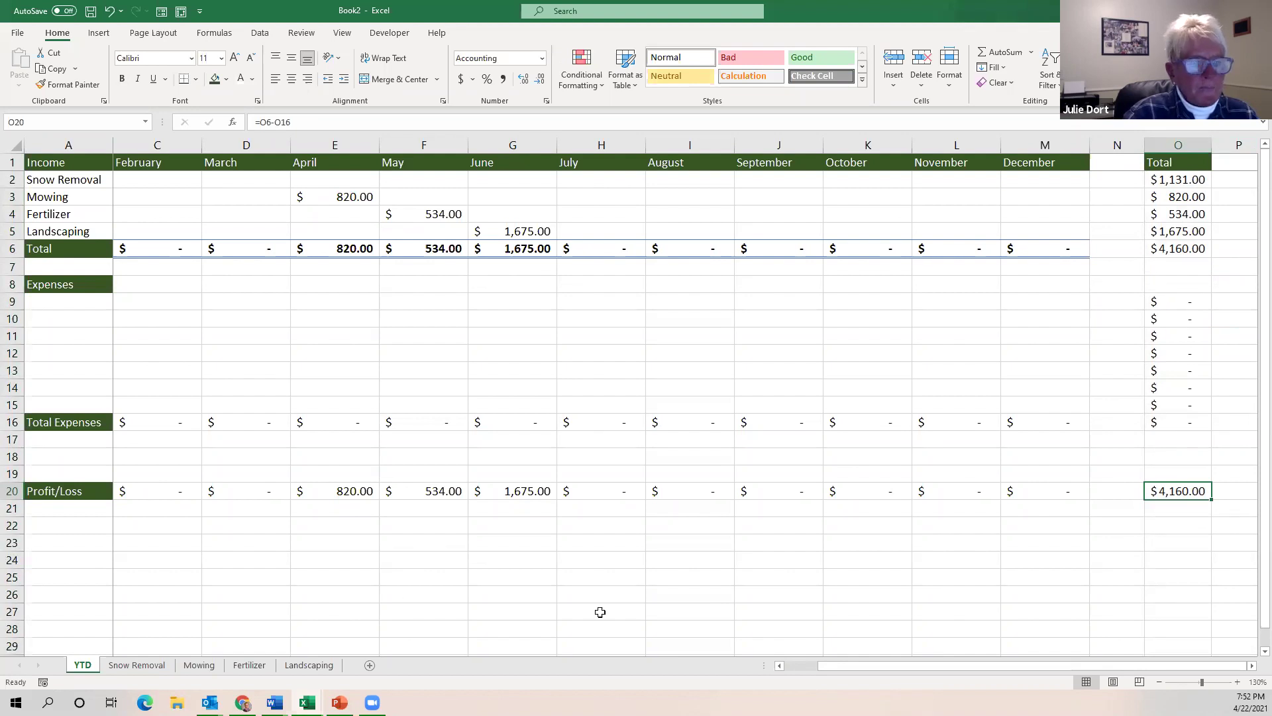
drag(855, 670, 761, 675)
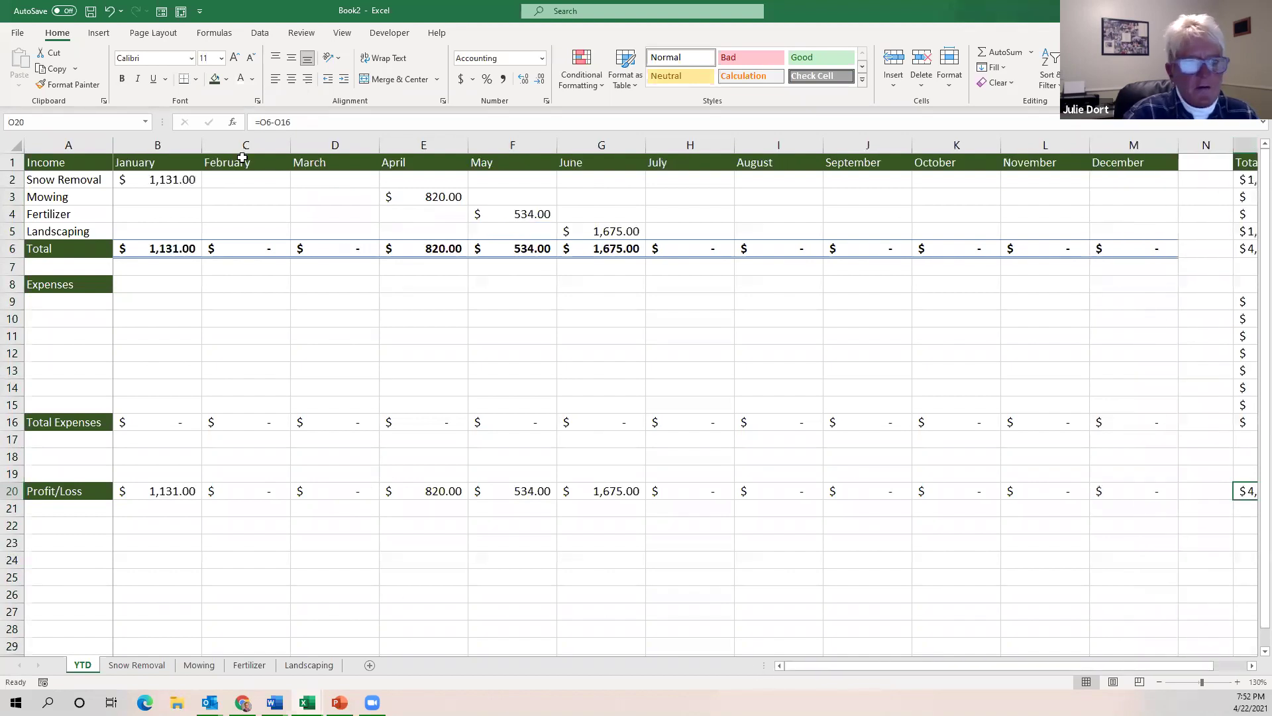
Fill B2's ='Snow Removal'!D17 link right through M2 so every month links to Snow Removal.
click(166, 180)
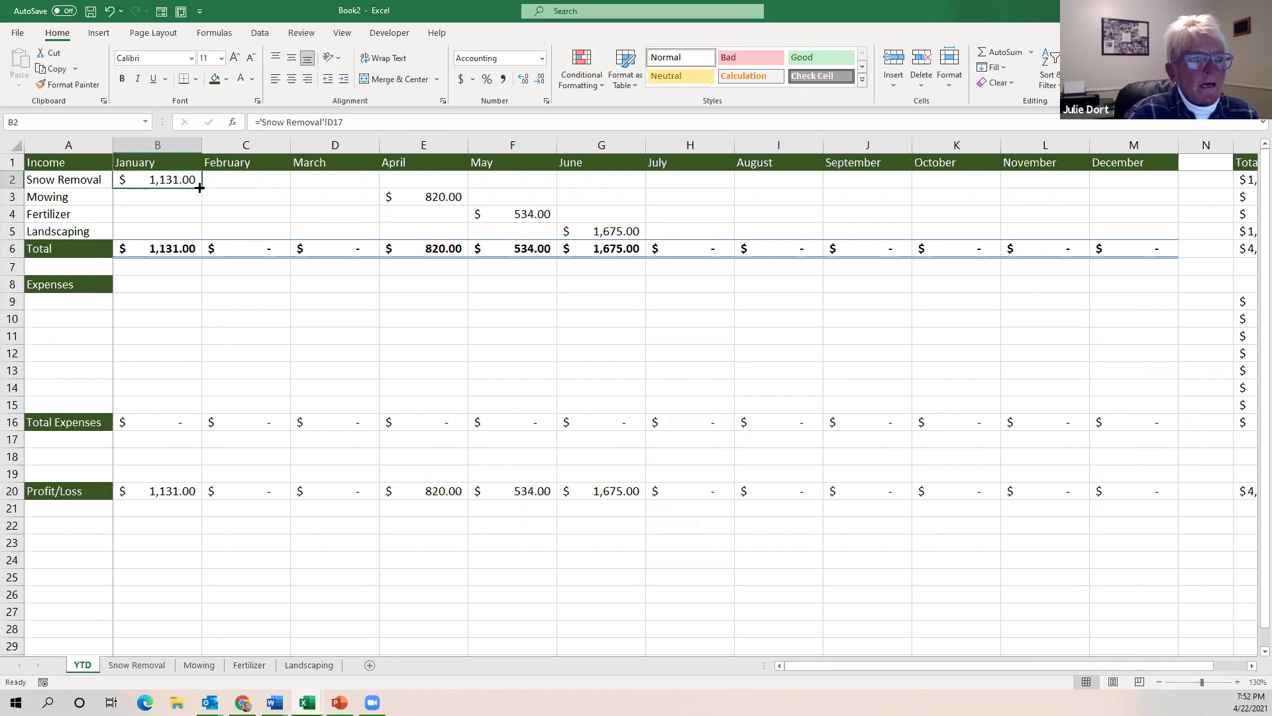
drag(199, 188, 1147, 196)
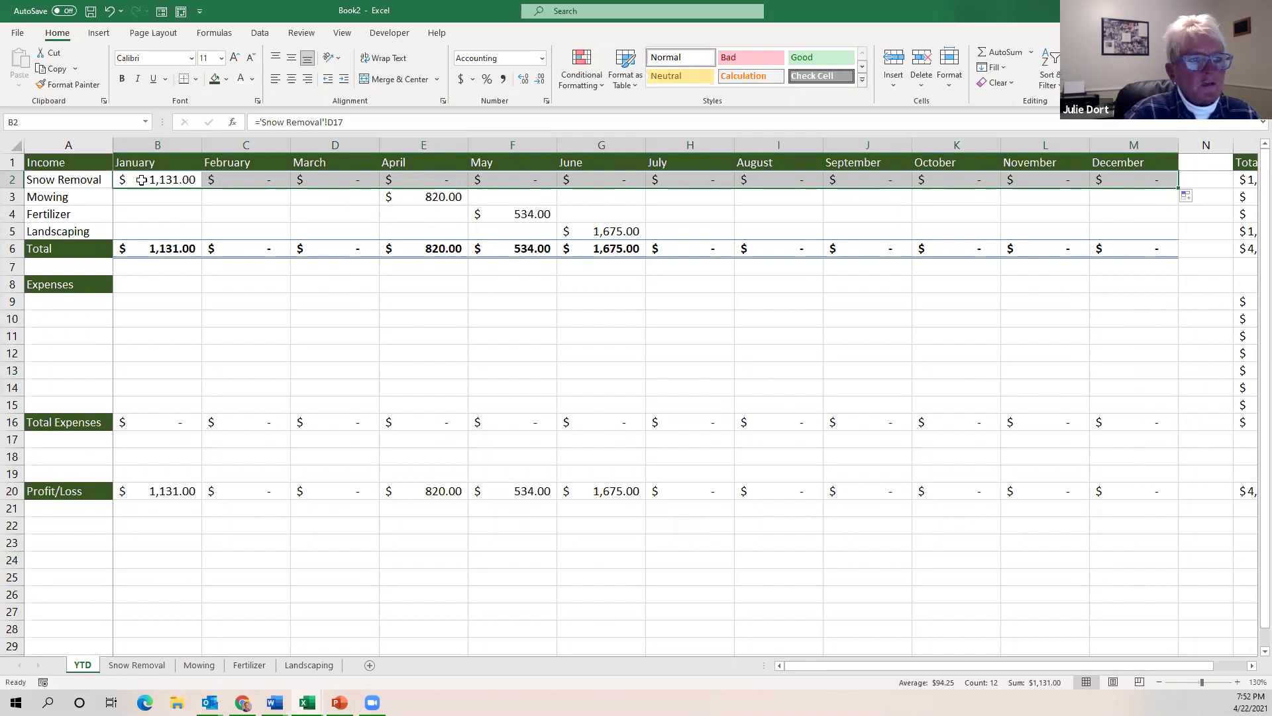
click(88, 183)
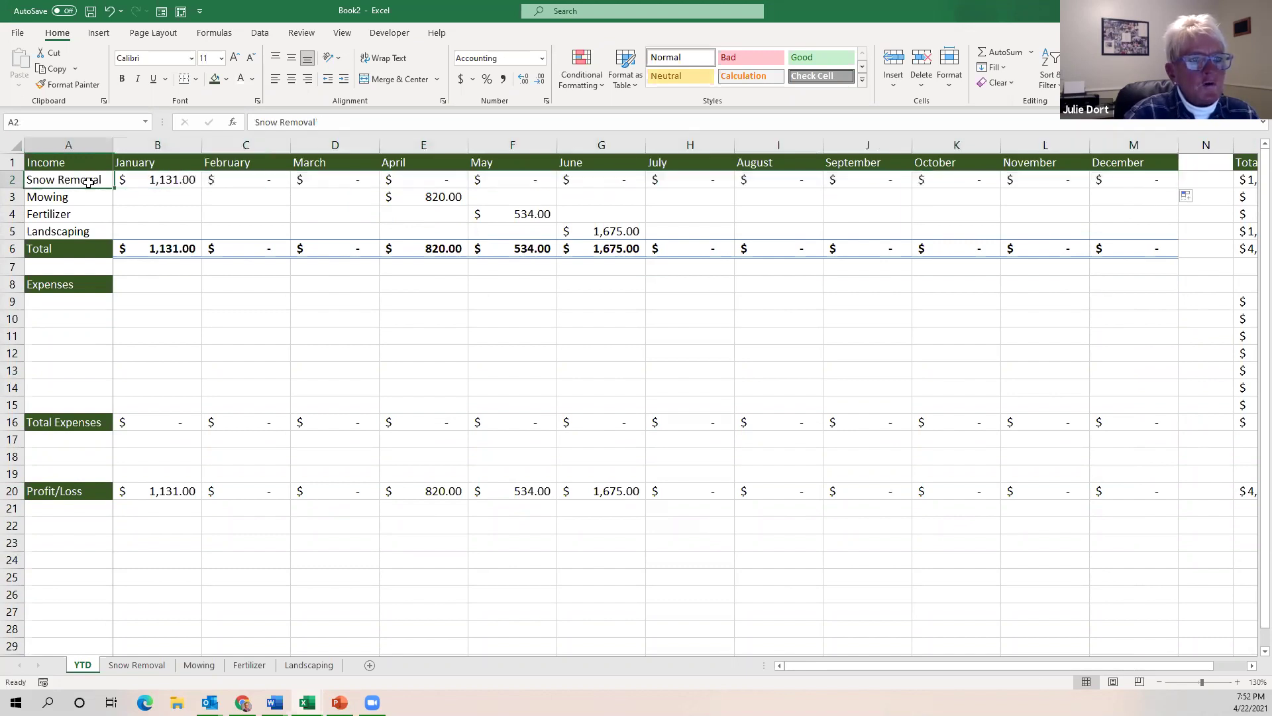
click(246, 181)
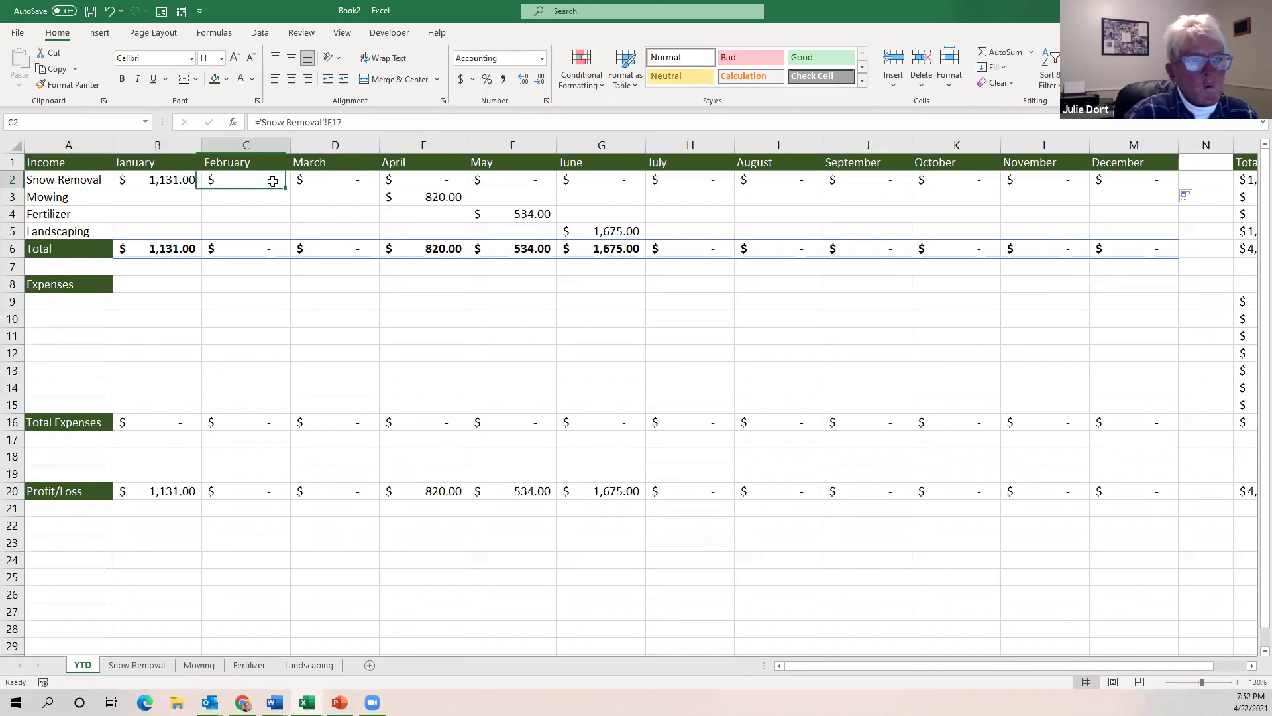
On the Snow Removal sheet, enter a $4,356 February invoice in E4 and fill row 17's total formula from D17 through O17.
click(138, 666)
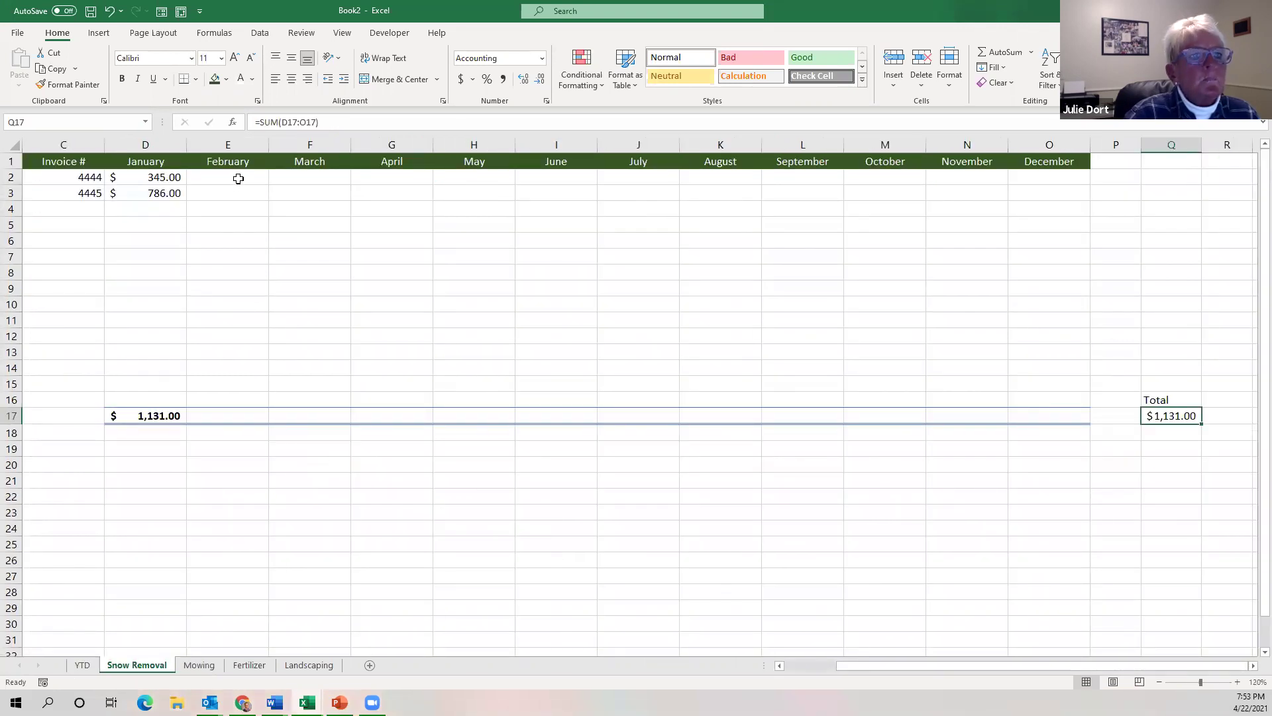
click(232, 208)
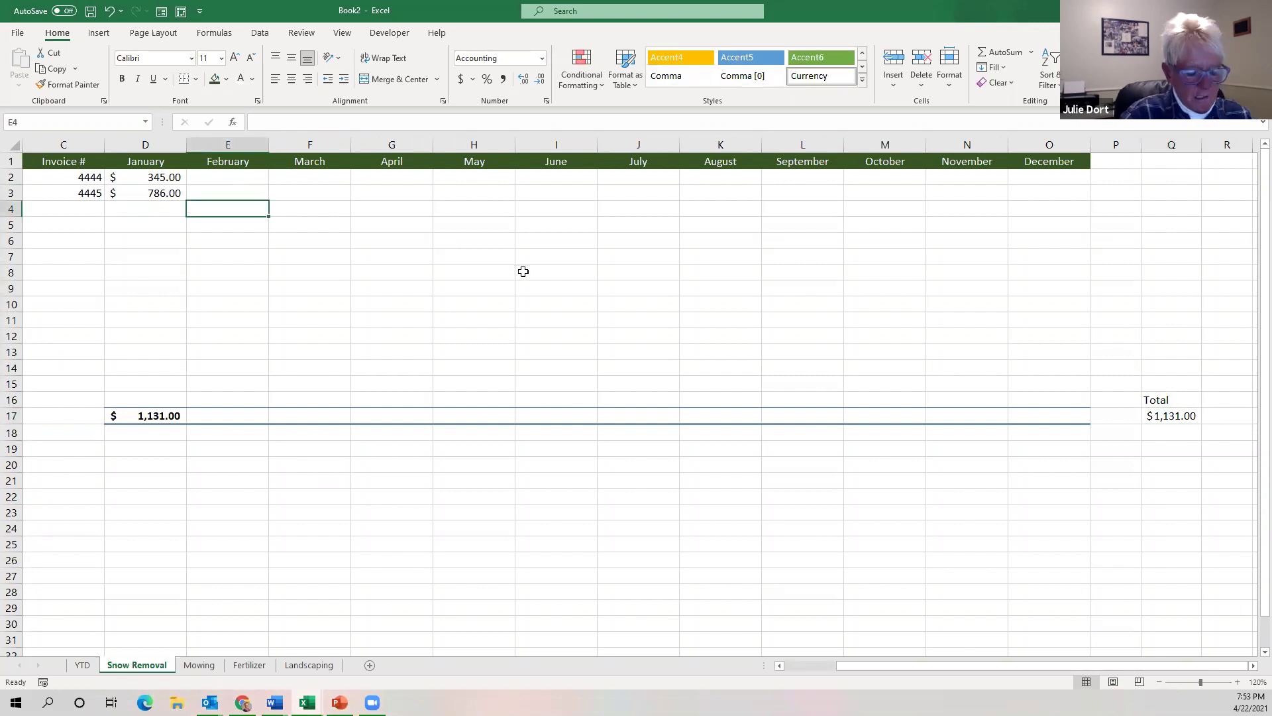
text(4,3)
text(56)
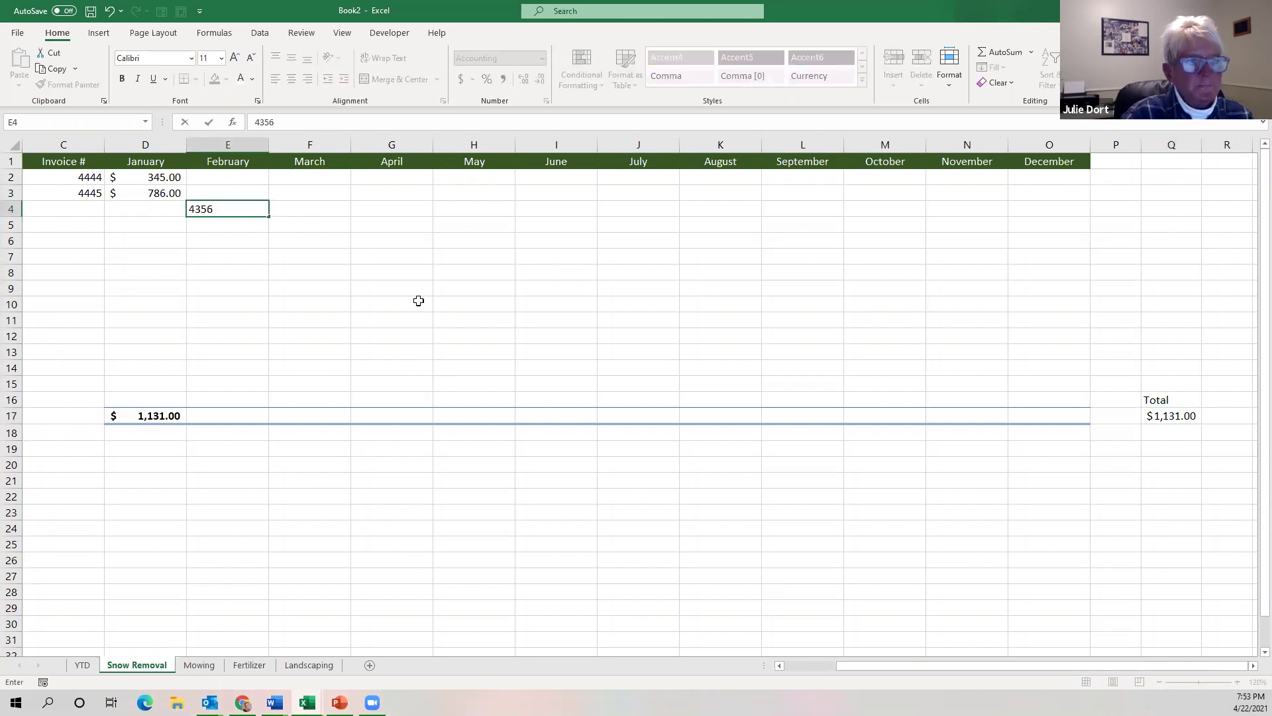
click(419, 301)
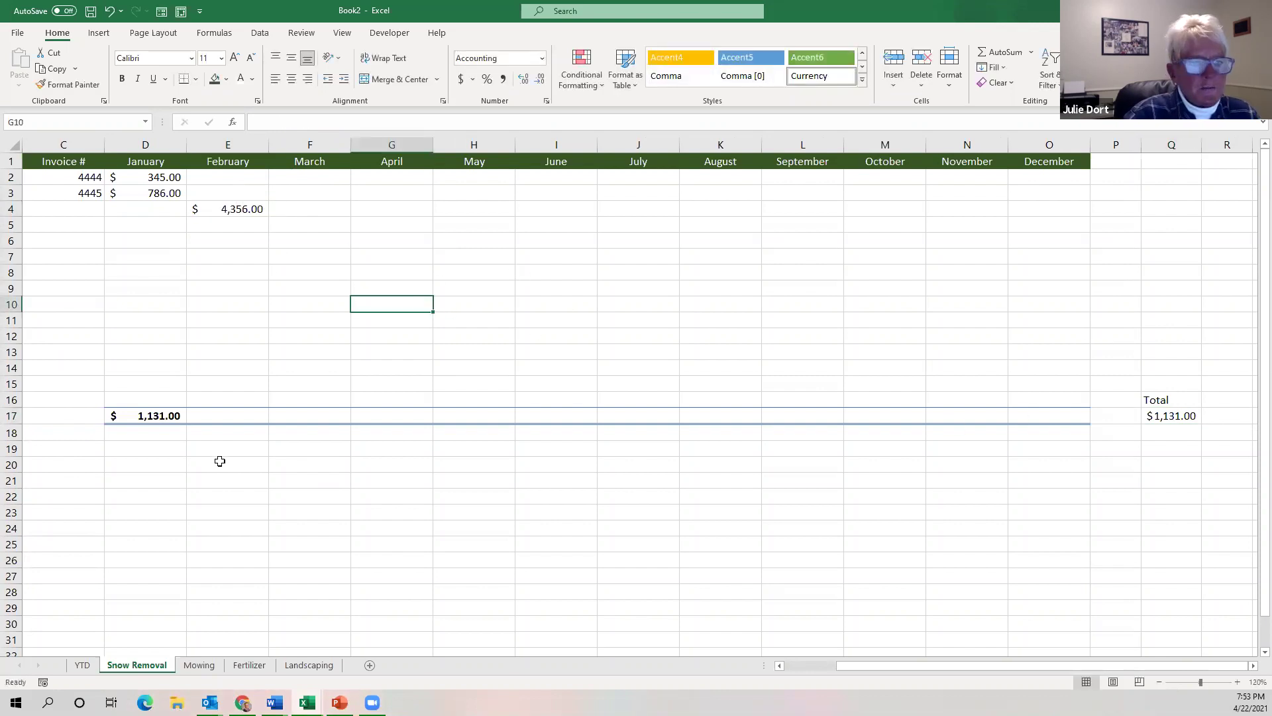
click(150, 415)
drag(188, 422, 1060, 424)
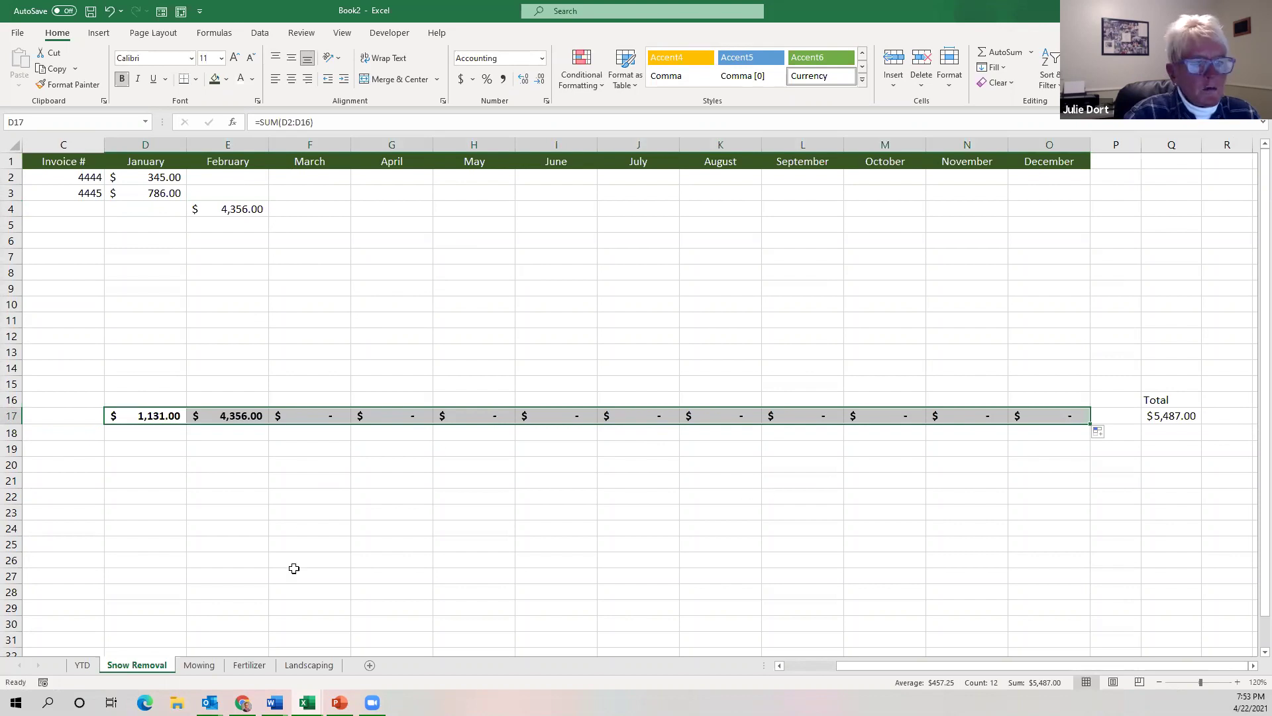
click(83, 665)
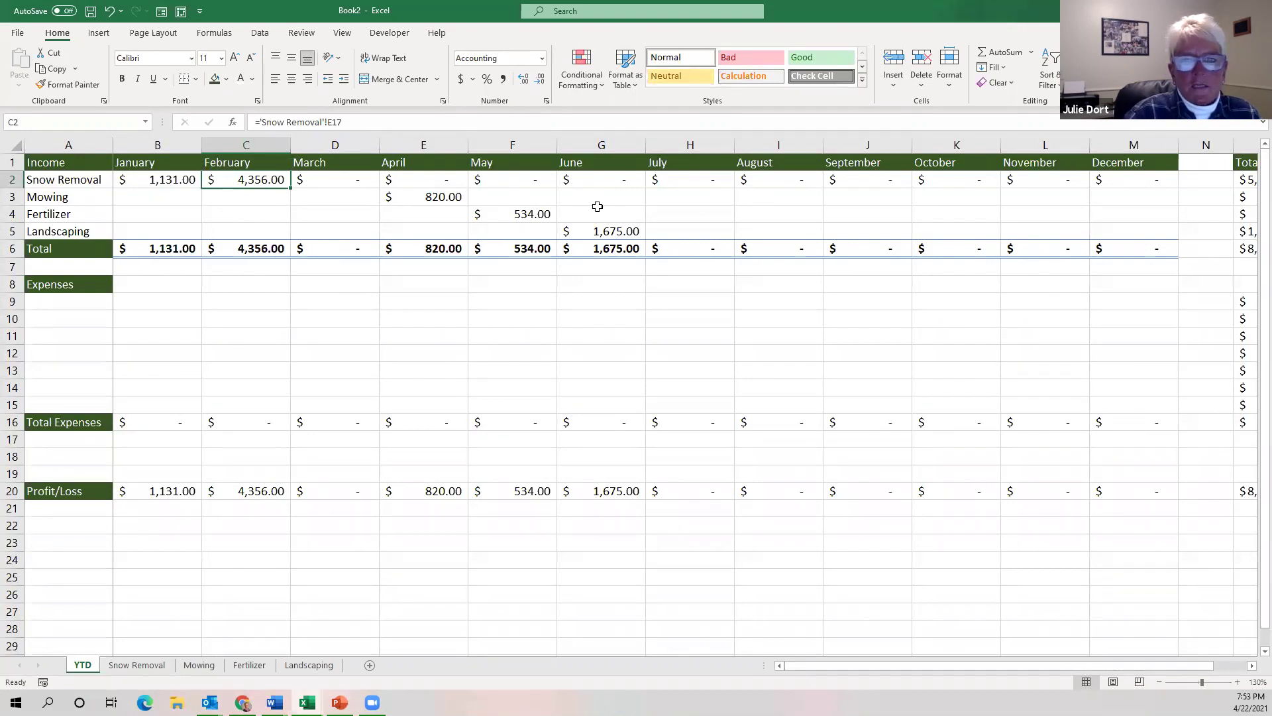
Enter the expense labels Gasoline, Lawnmower and Fertilizer in A9:A11.
click(62, 304)
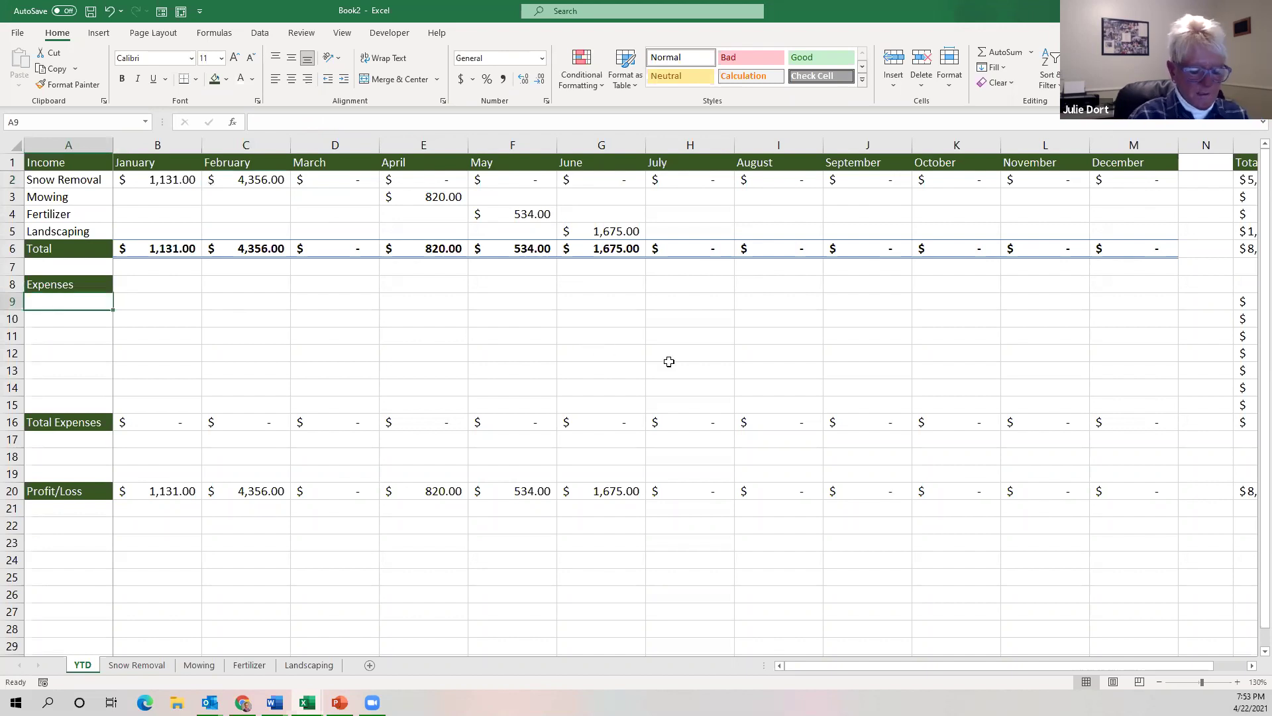
text(Gasoline)
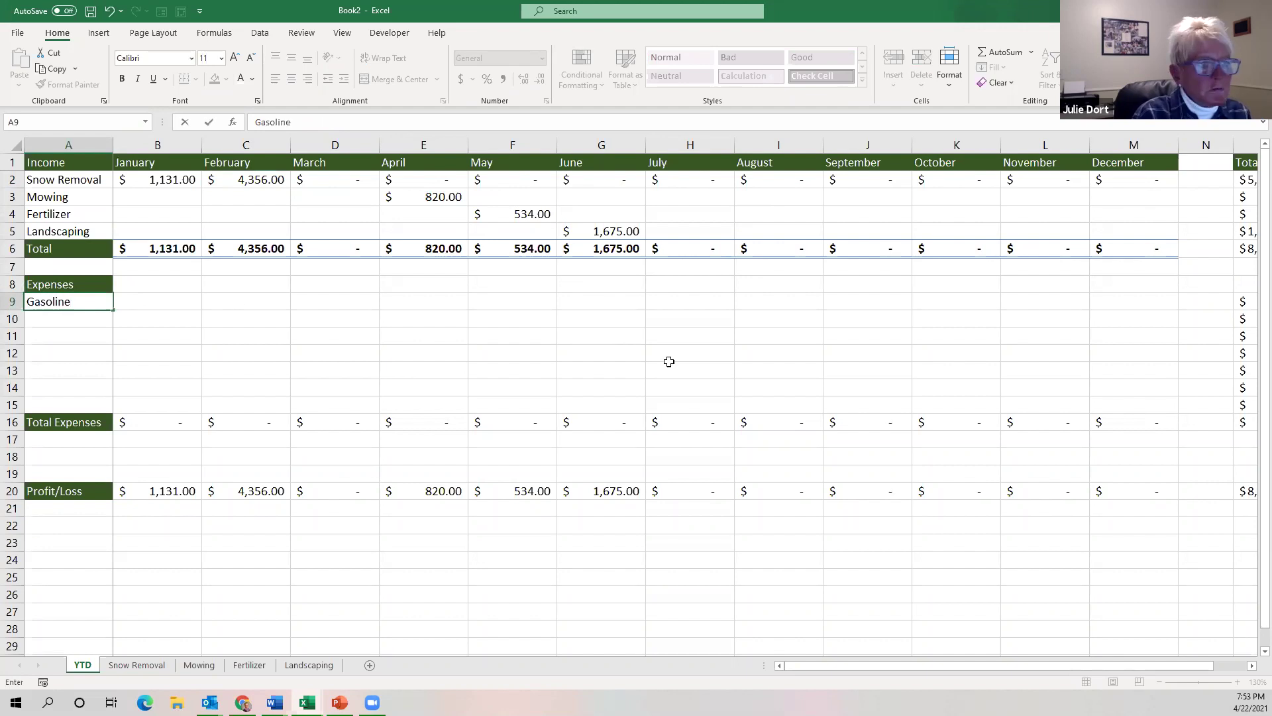
key(Return)
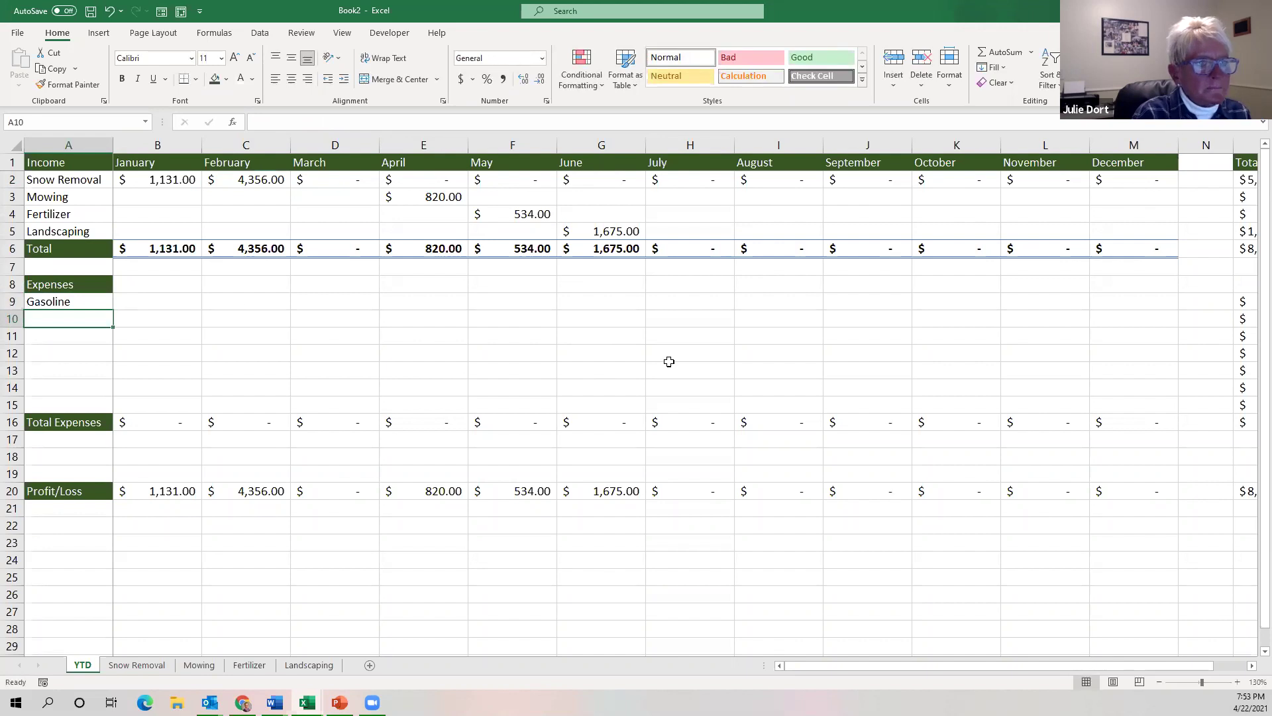
text(Lawnmower)
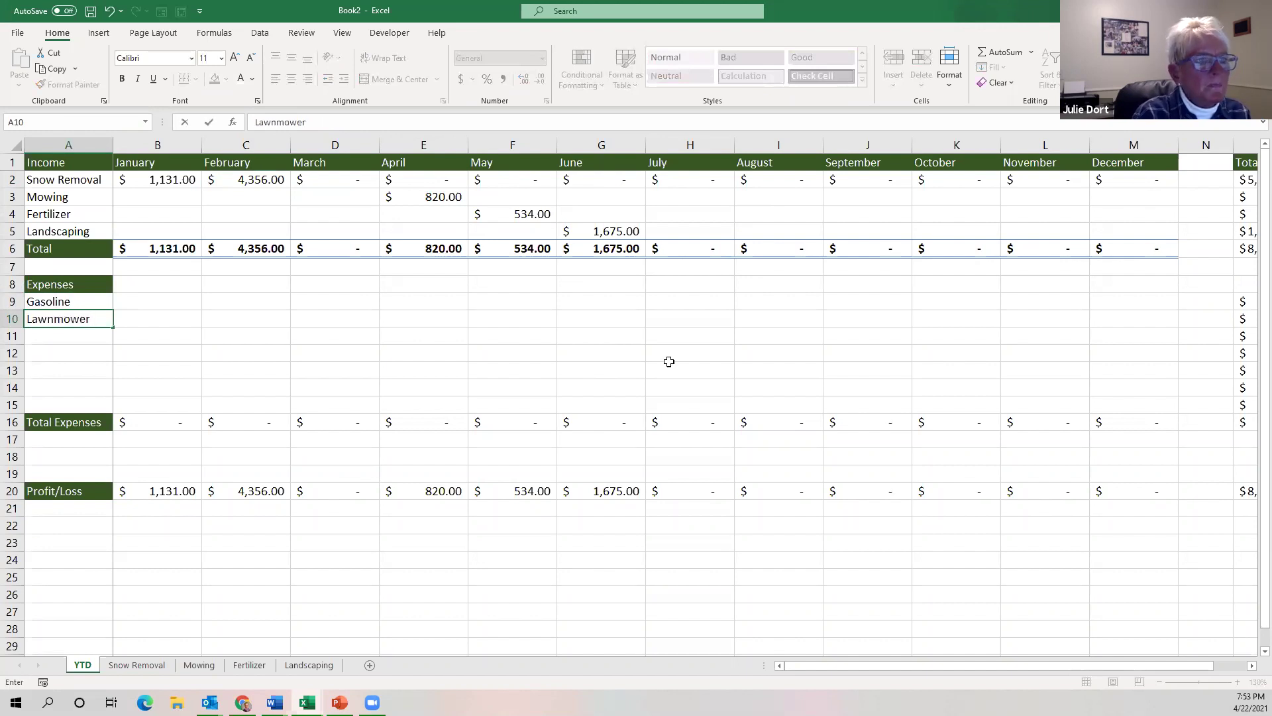
key(Return)
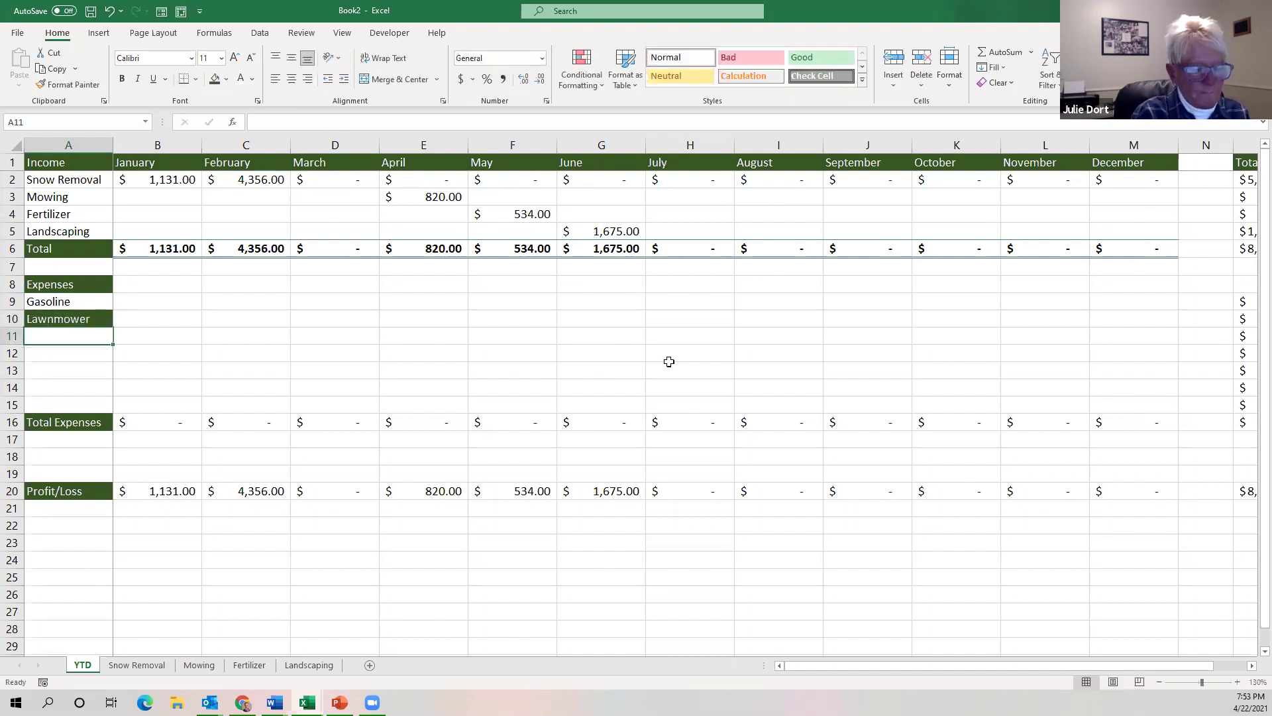
text(Fertilizer)
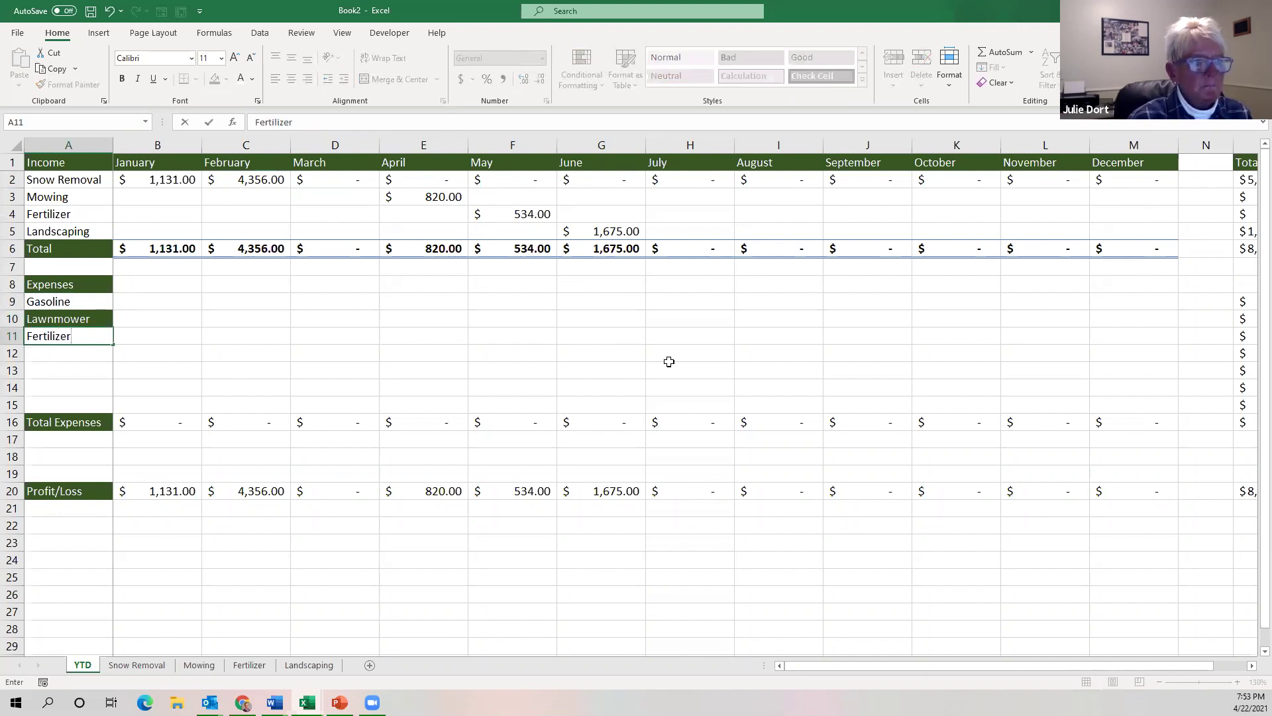
click(96, 321)
Use Format Painter to copy Gasoline's plain formatting onto Lawnmower, removing its green fill.
click(97, 299)
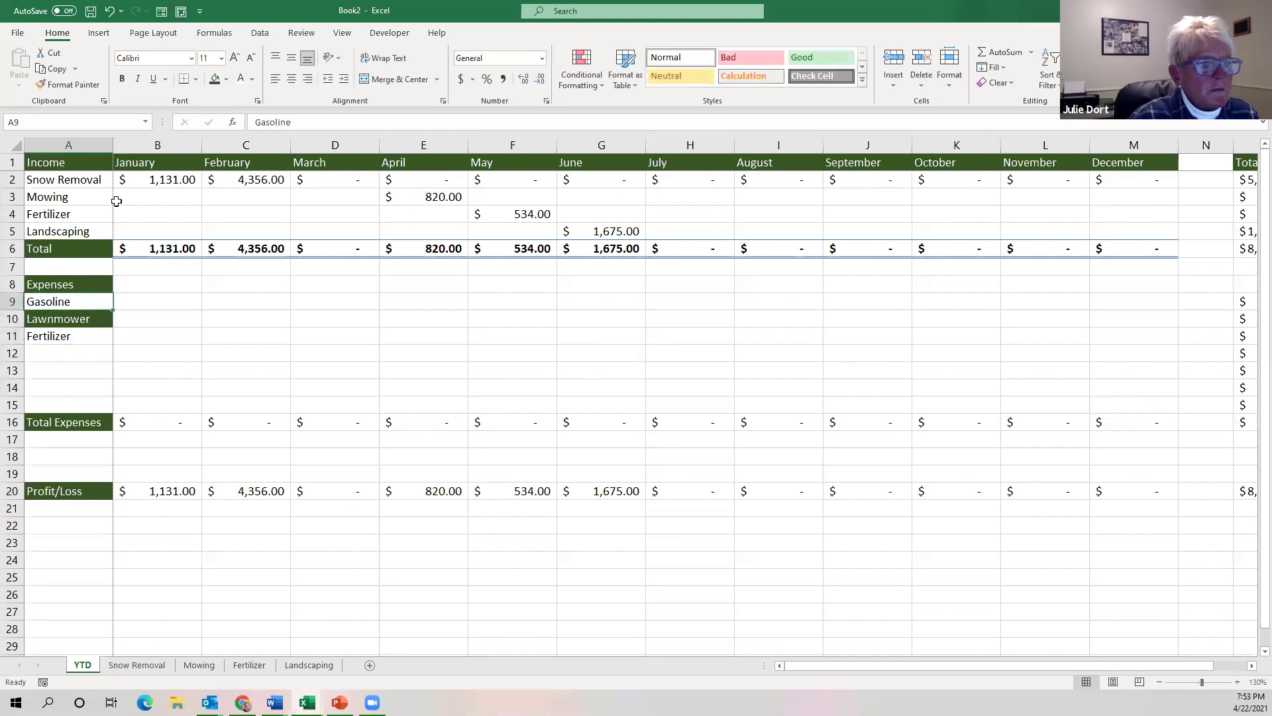
click(69, 85)
click(94, 318)
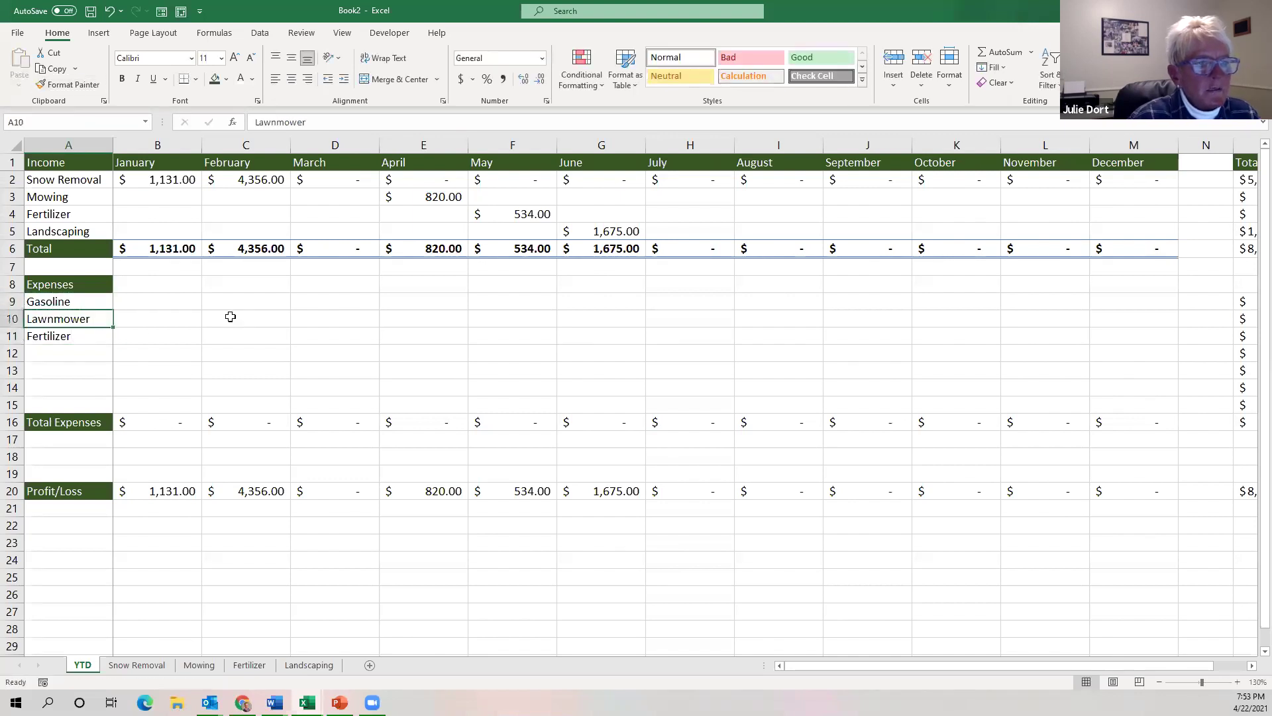
click(165, 304)
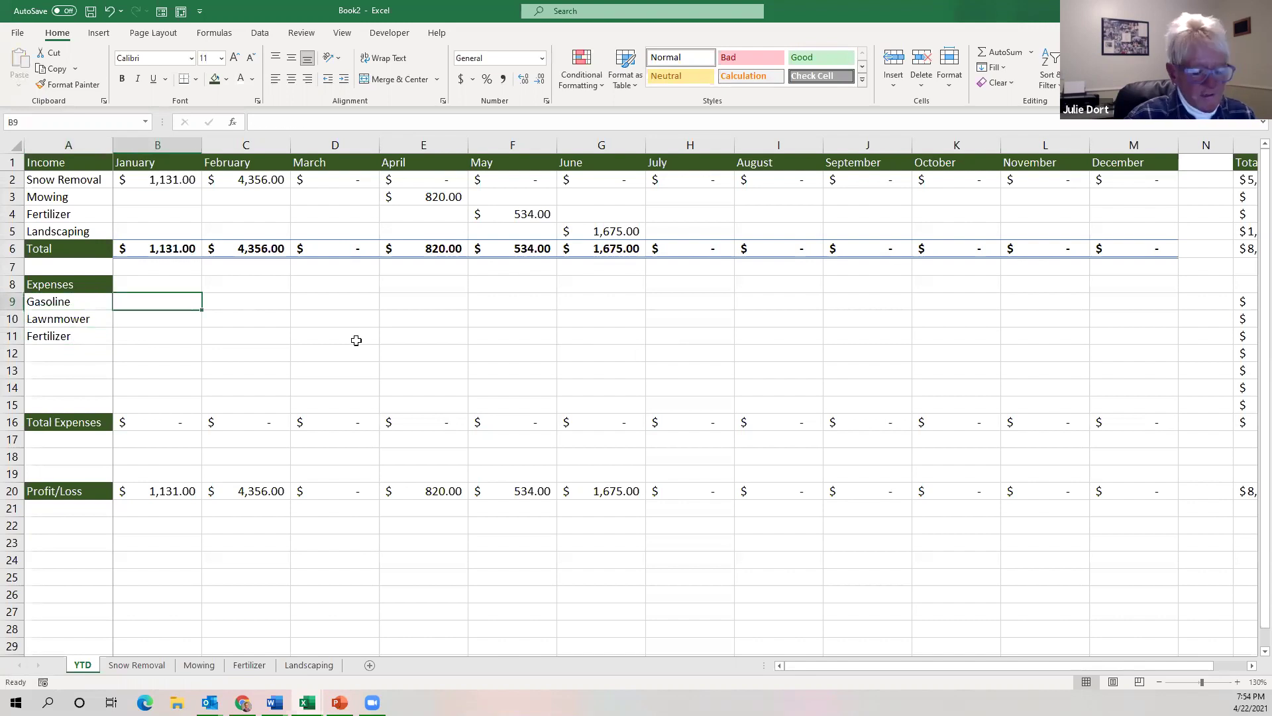
Enter $456 for January Gasoline and format the monthly expense cells as accounting currency.
text(456)
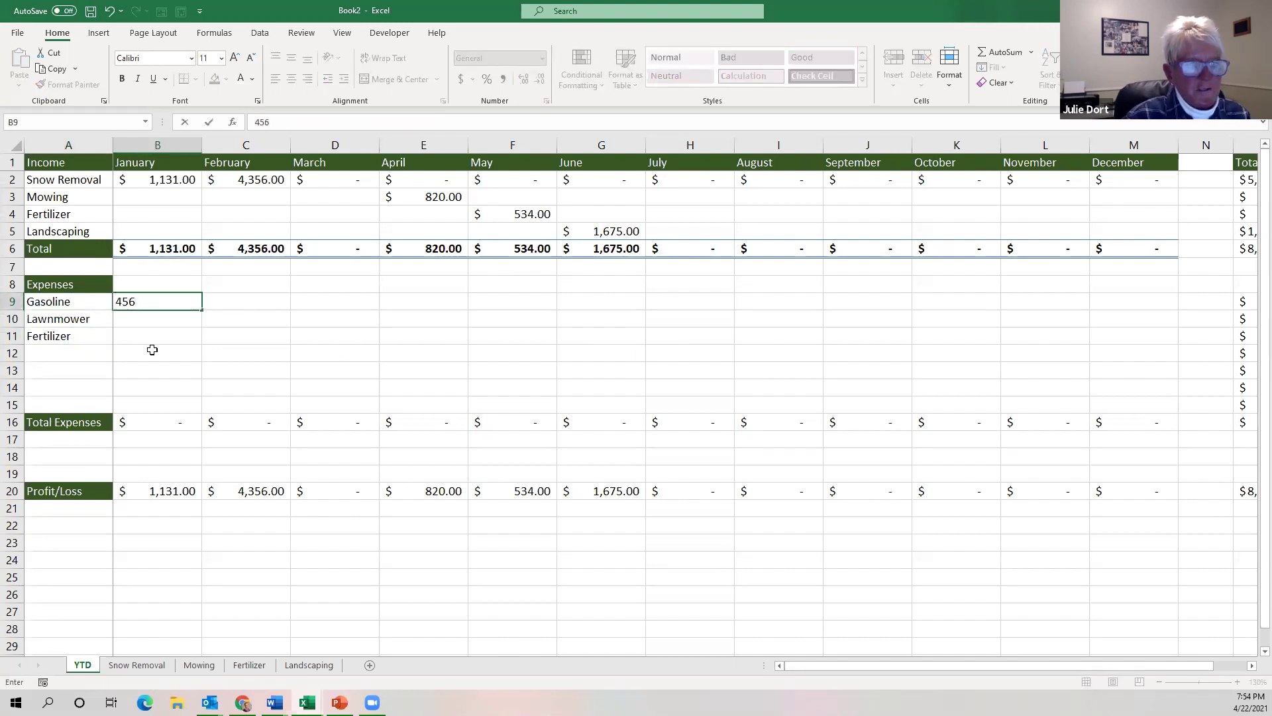
click(153, 351)
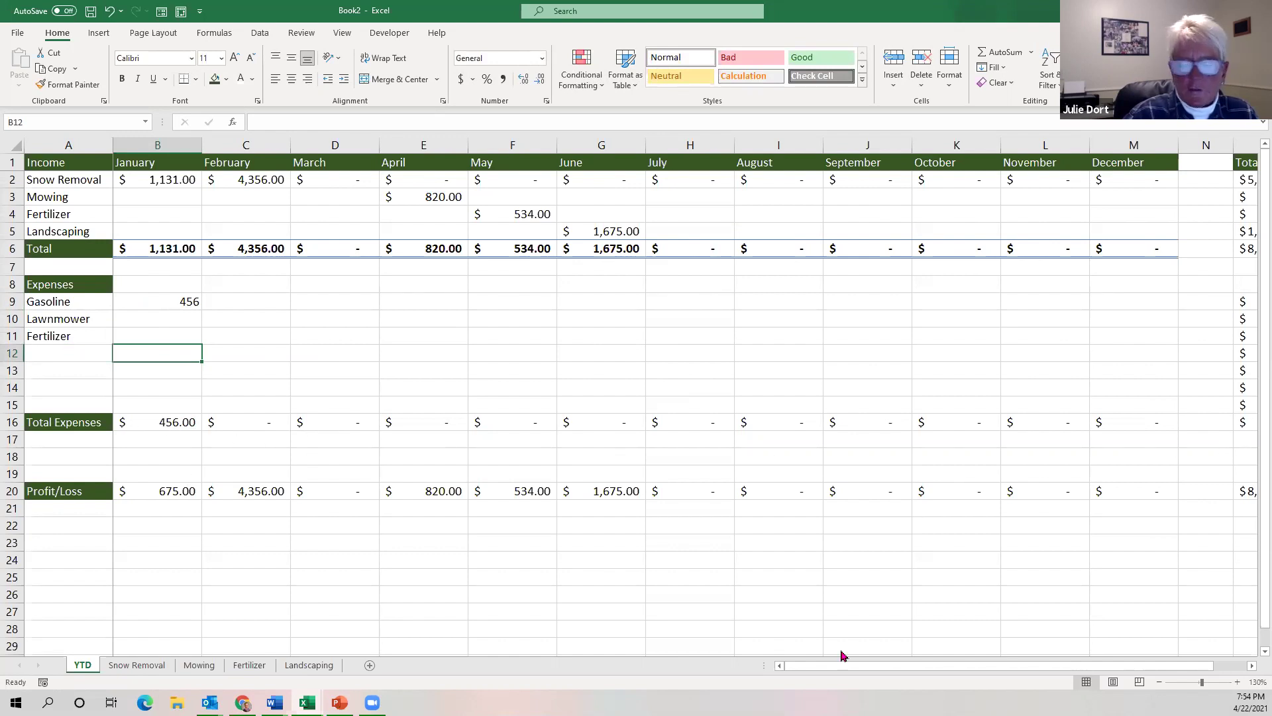
click(1158, 682)
click(1158, 681)
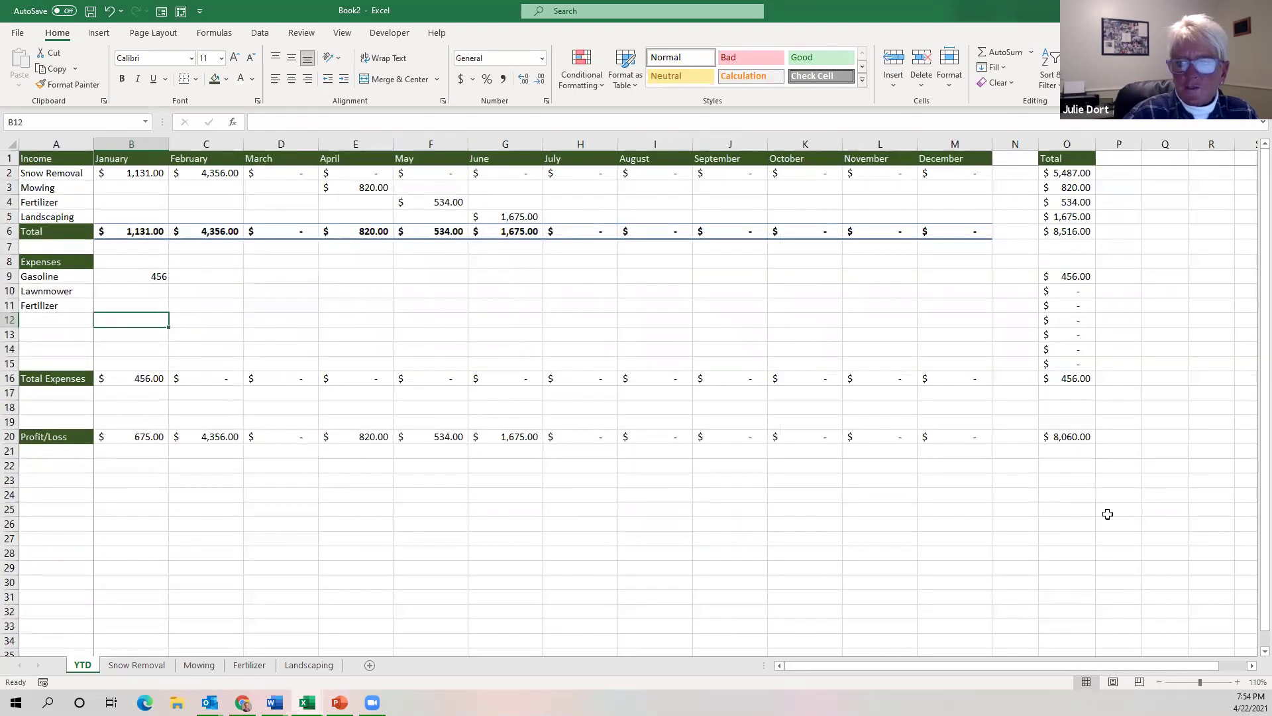
click(1252, 665)
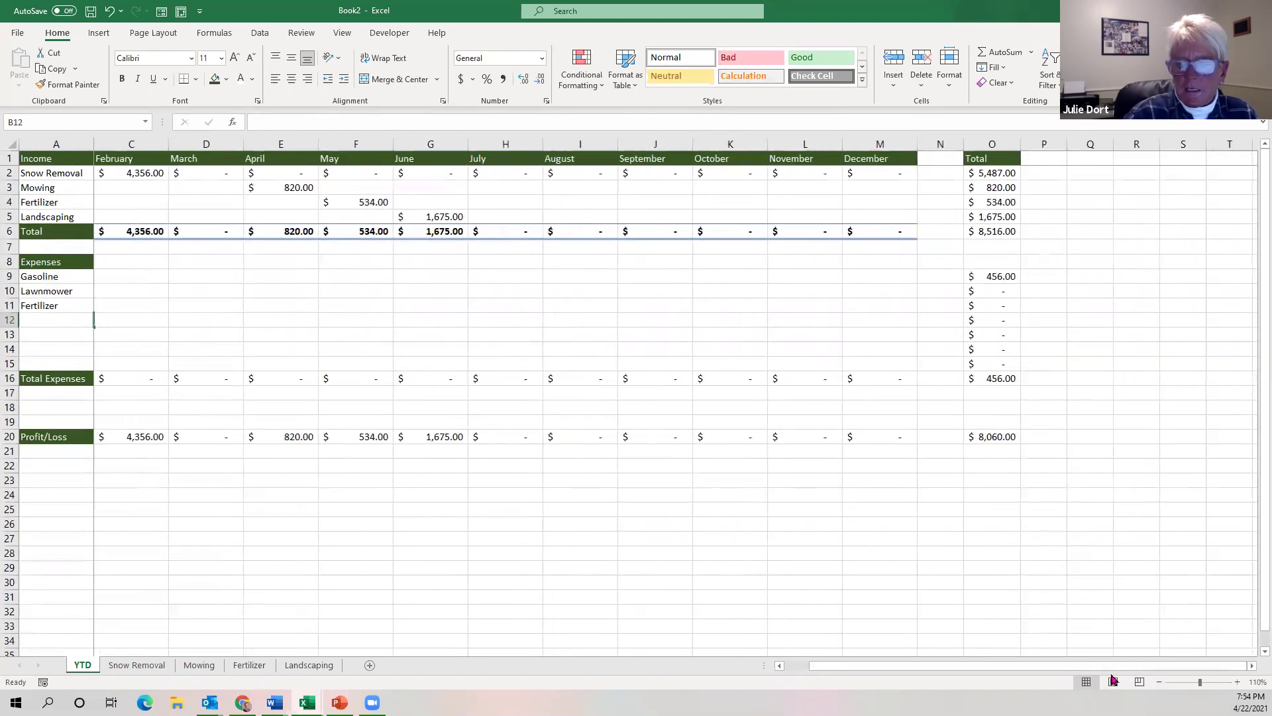
drag(1008, 666, 811, 668)
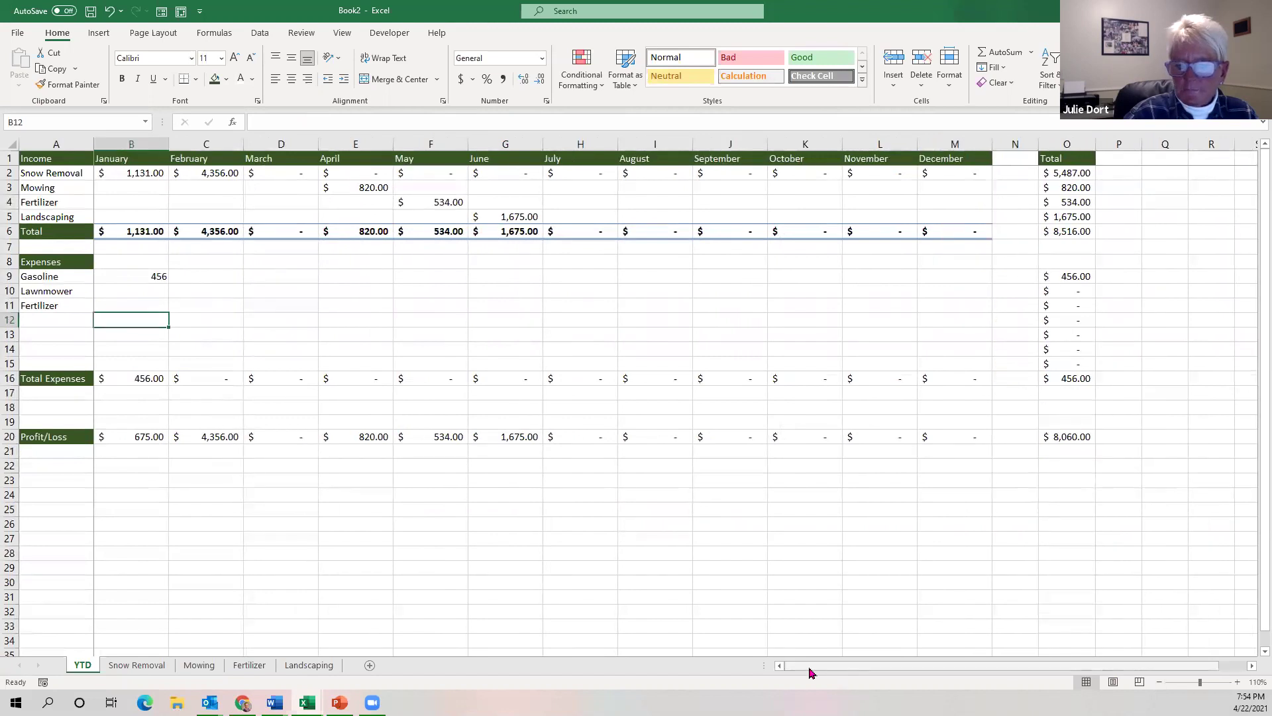
click(1237, 682)
drag(146, 289, 1096, 381)
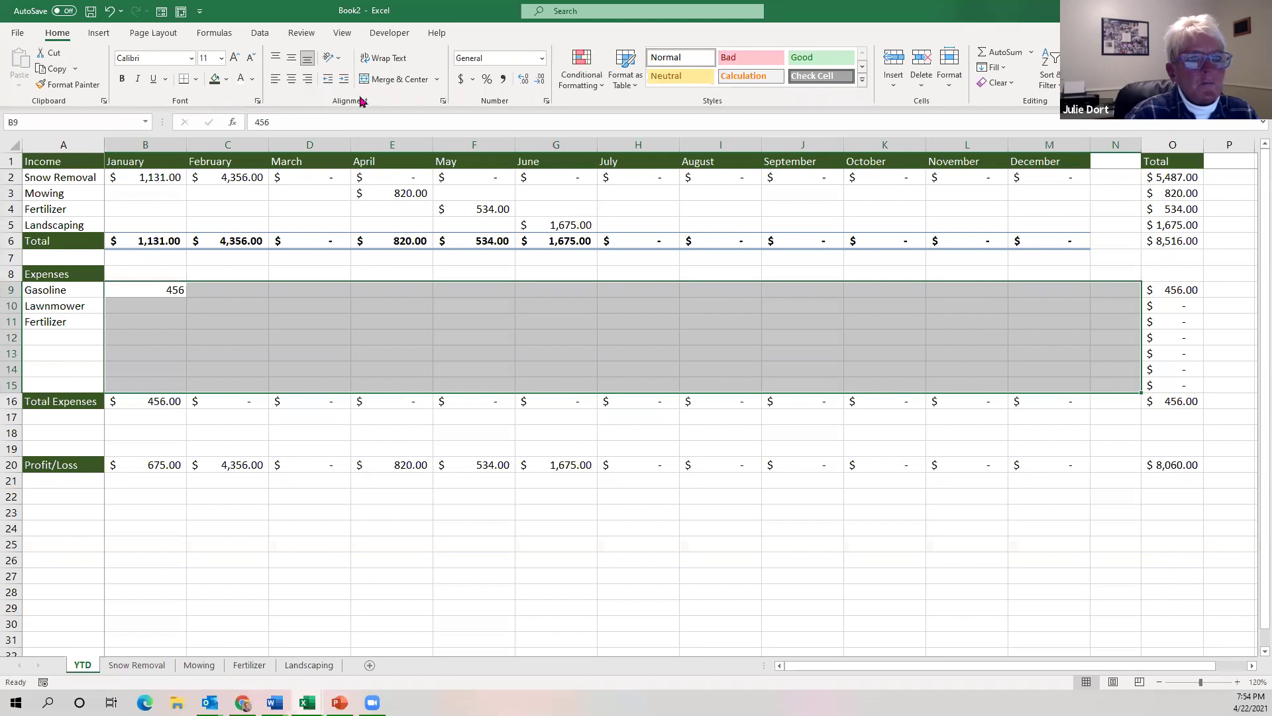
click(462, 80)
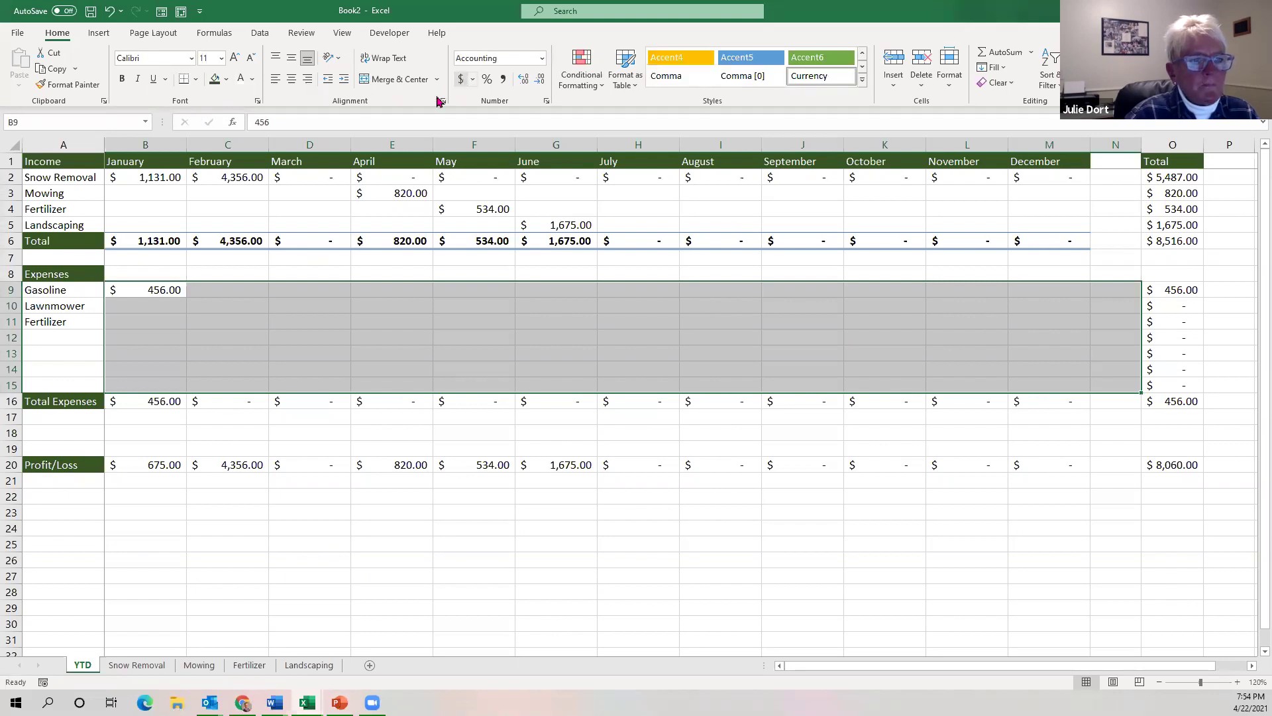
Enter January Lawnmower $1,765 and Fertilizer $674, then check the $5,621.00 yearly Profit/Loss.
click(169, 305)
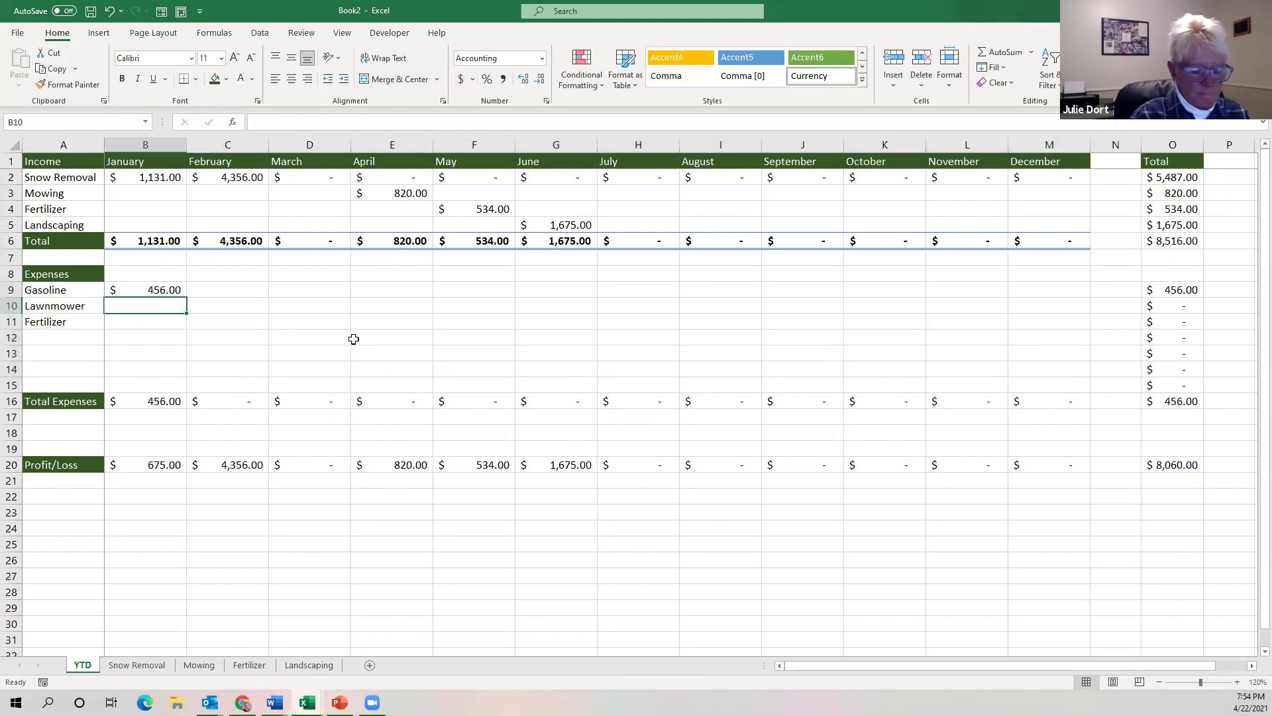
text(1,)
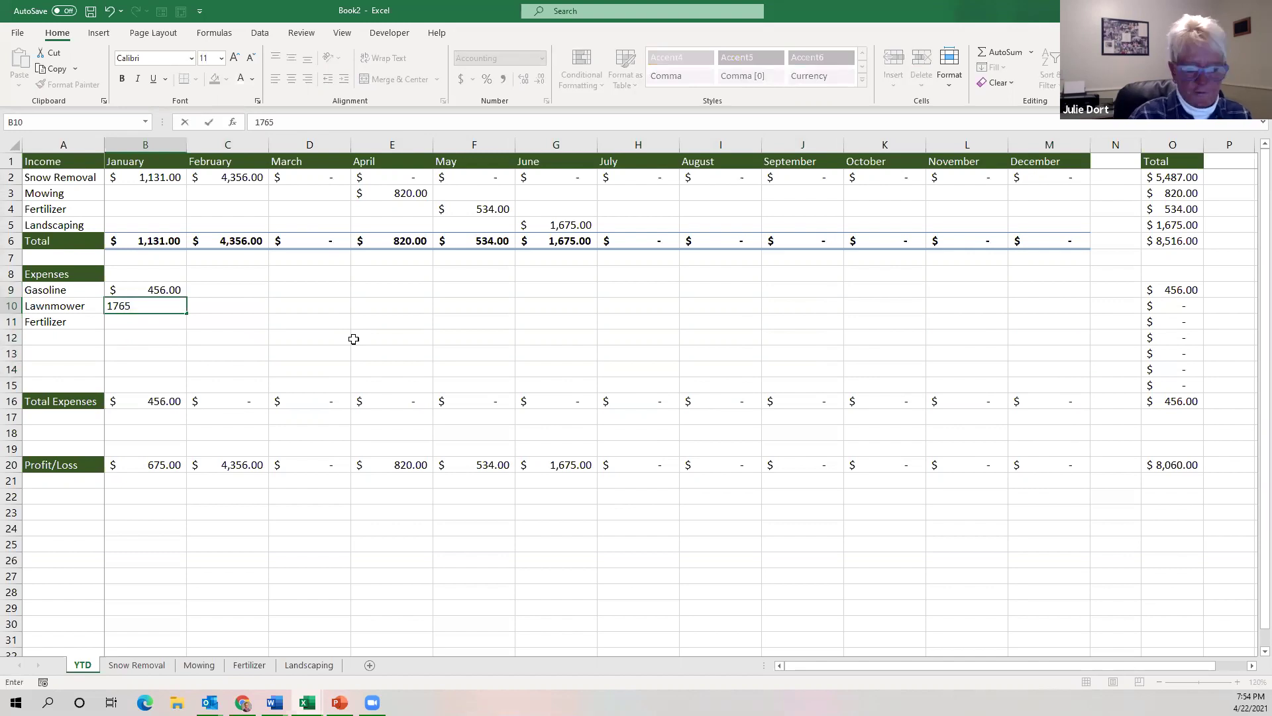
text(765)
key(Return)
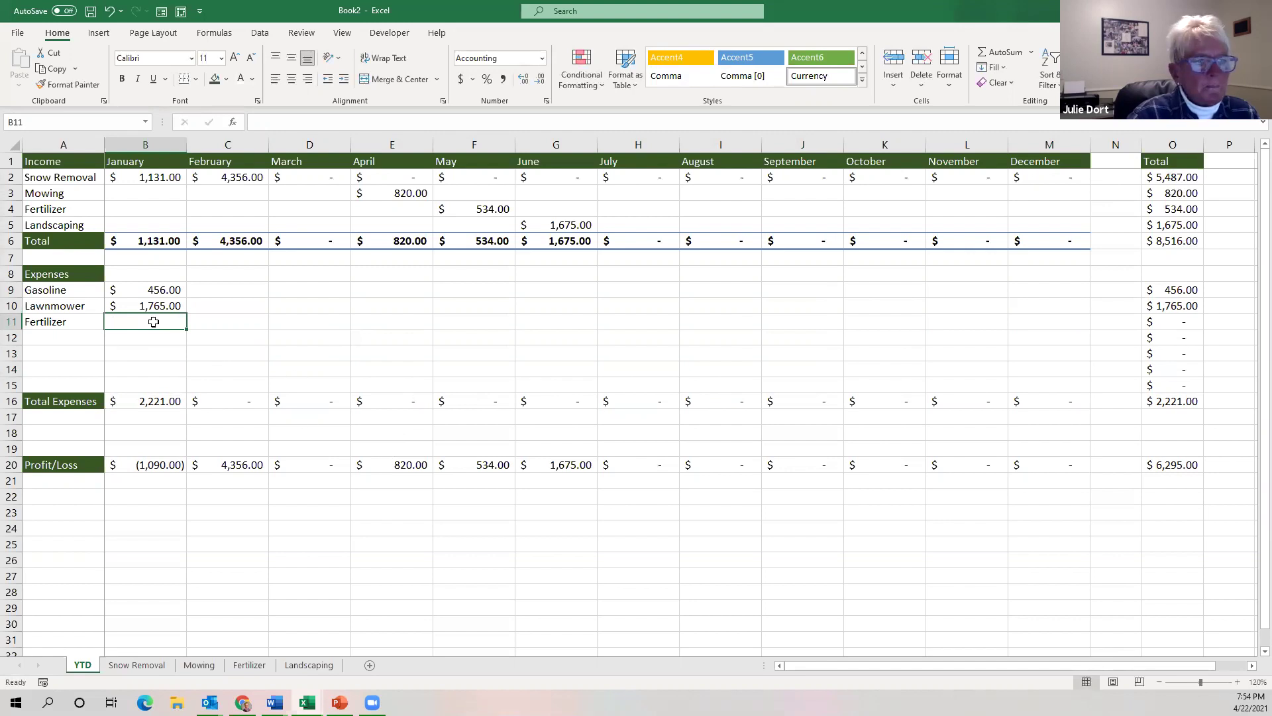
text(674)
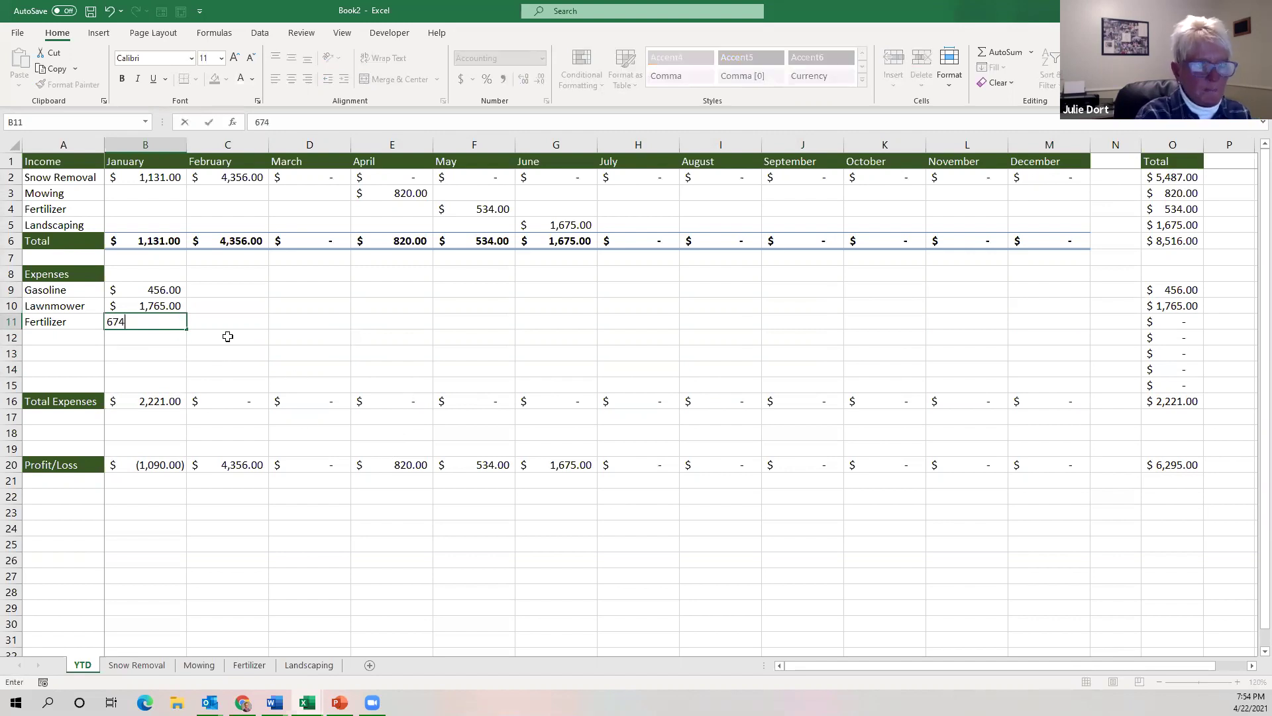
key(Return)
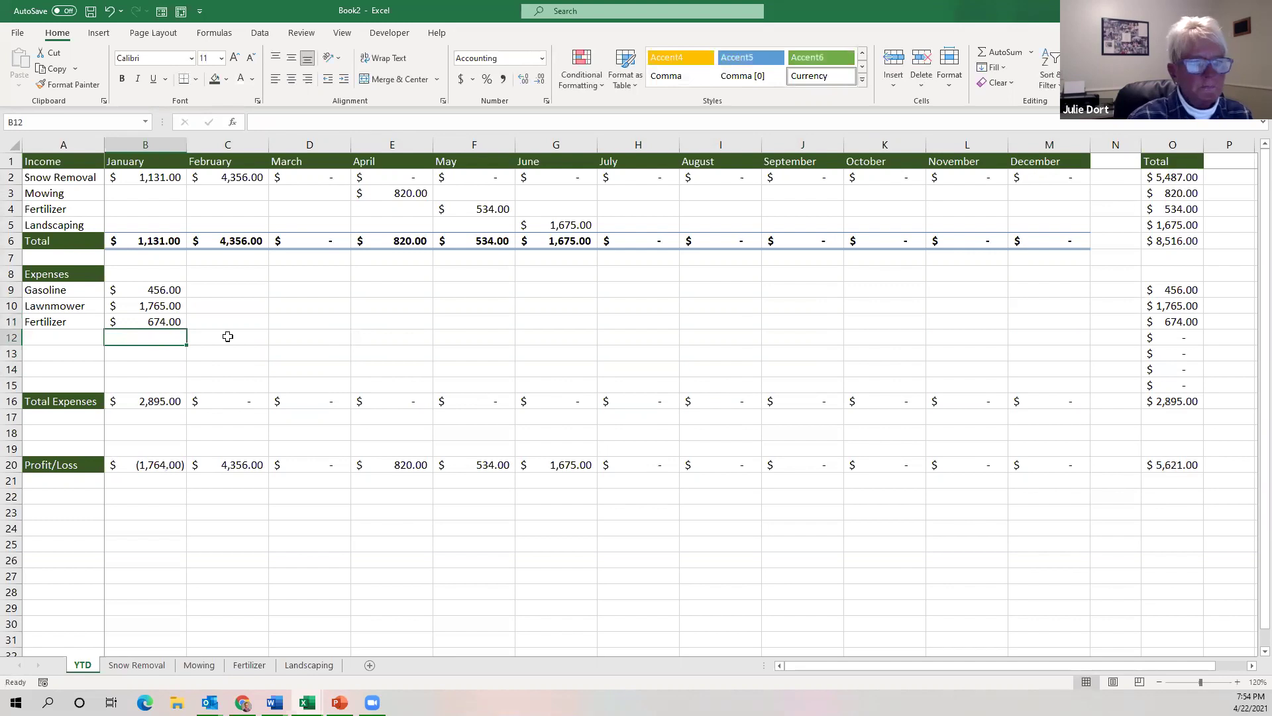
click(1168, 466)
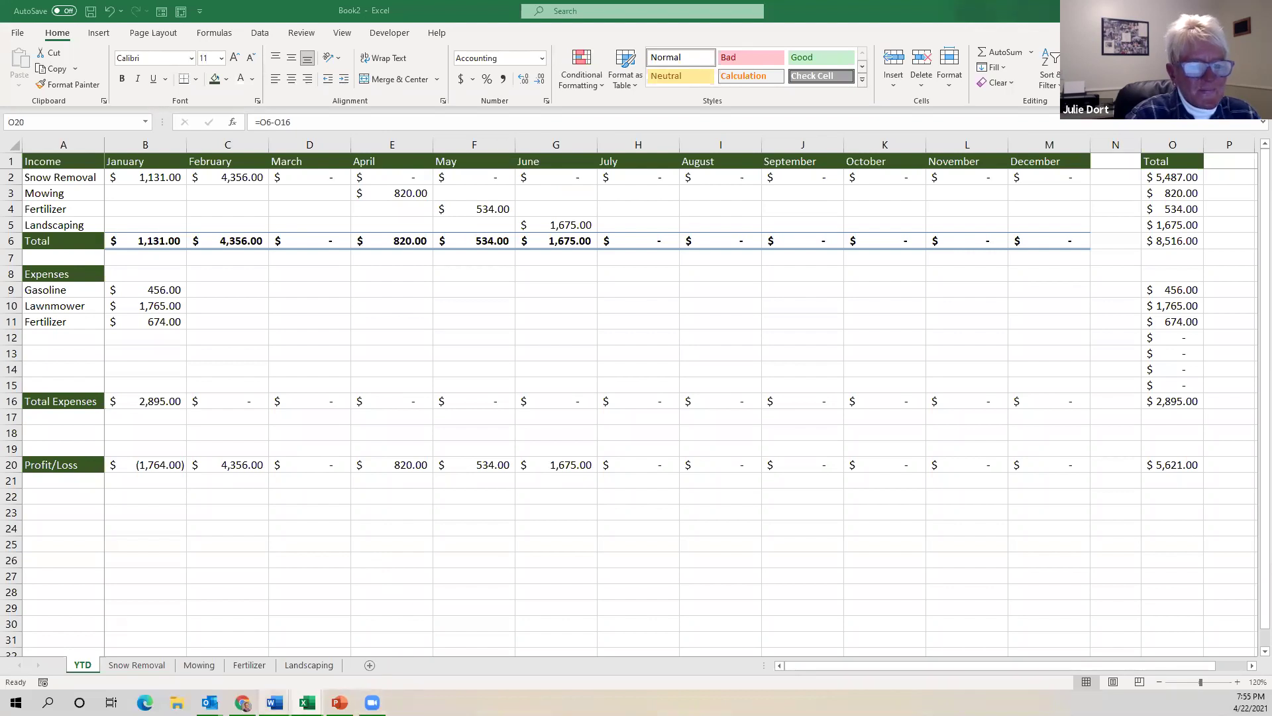
mouse_move(339, 702)
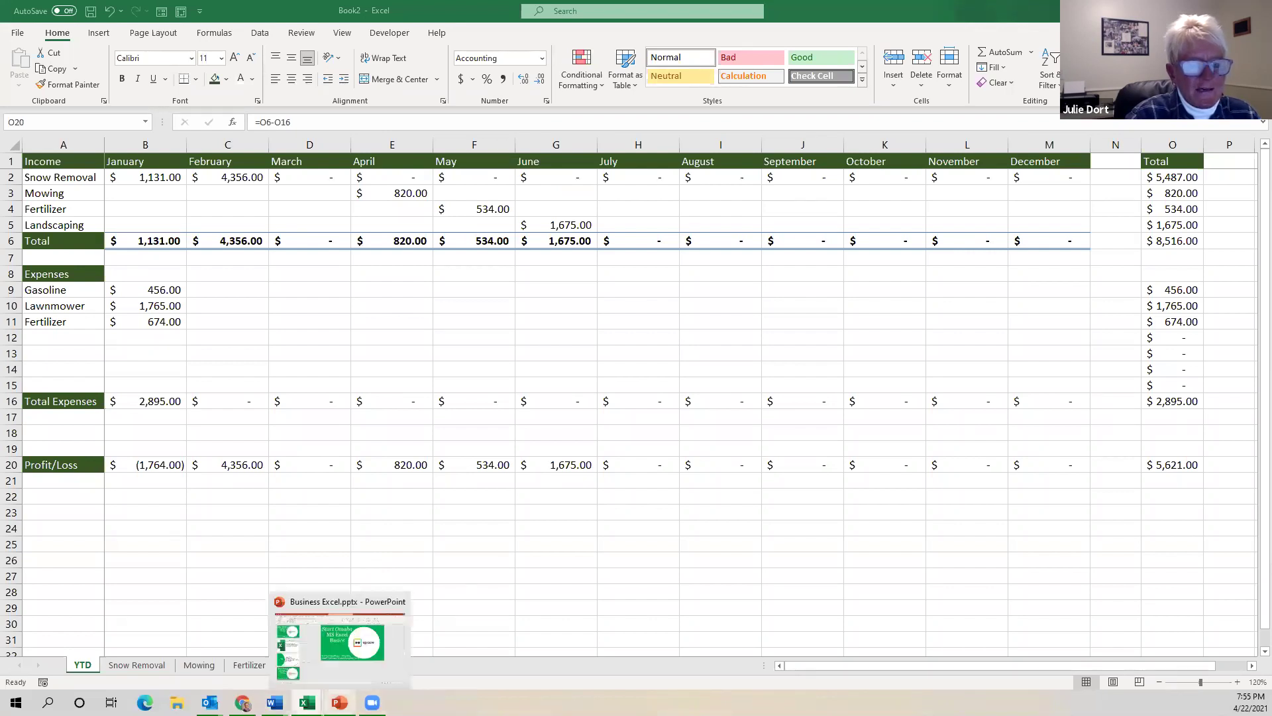
Select and copy the facilitator's e-mail address on the PowerPoint title slide, then switch back to Excel.
click(351, 654)
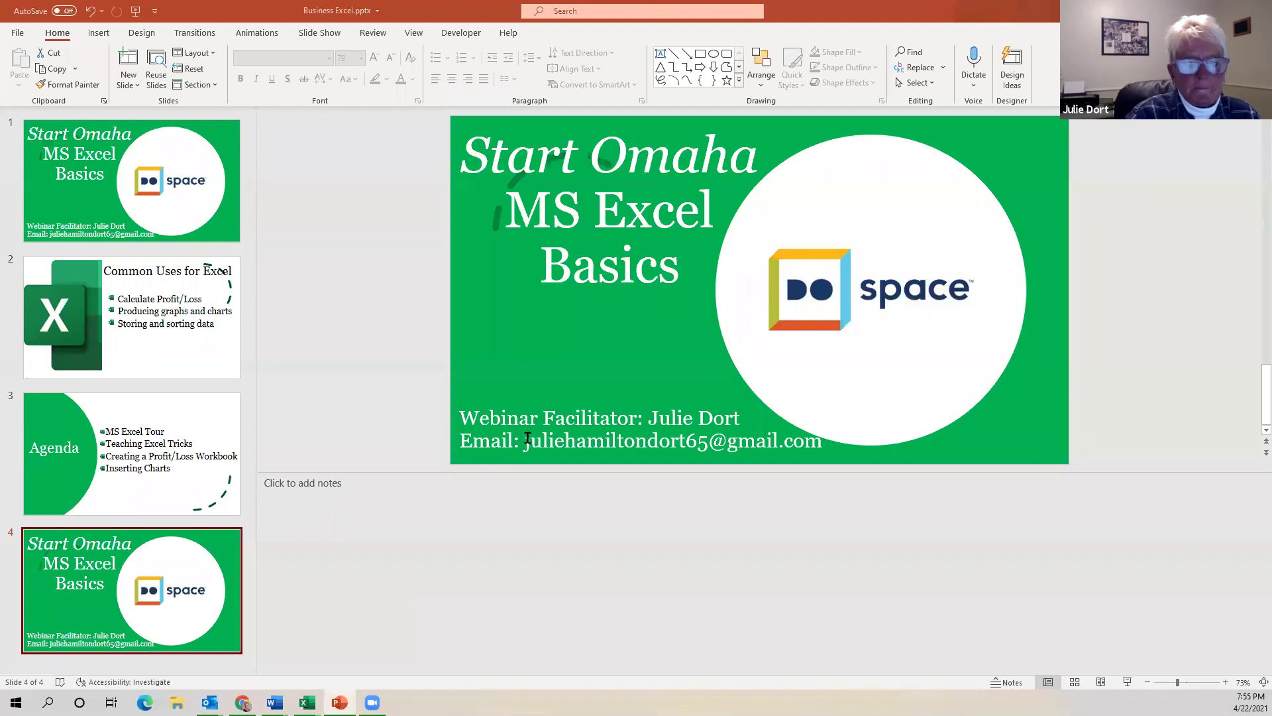
drag(525, 441, 812, 448)
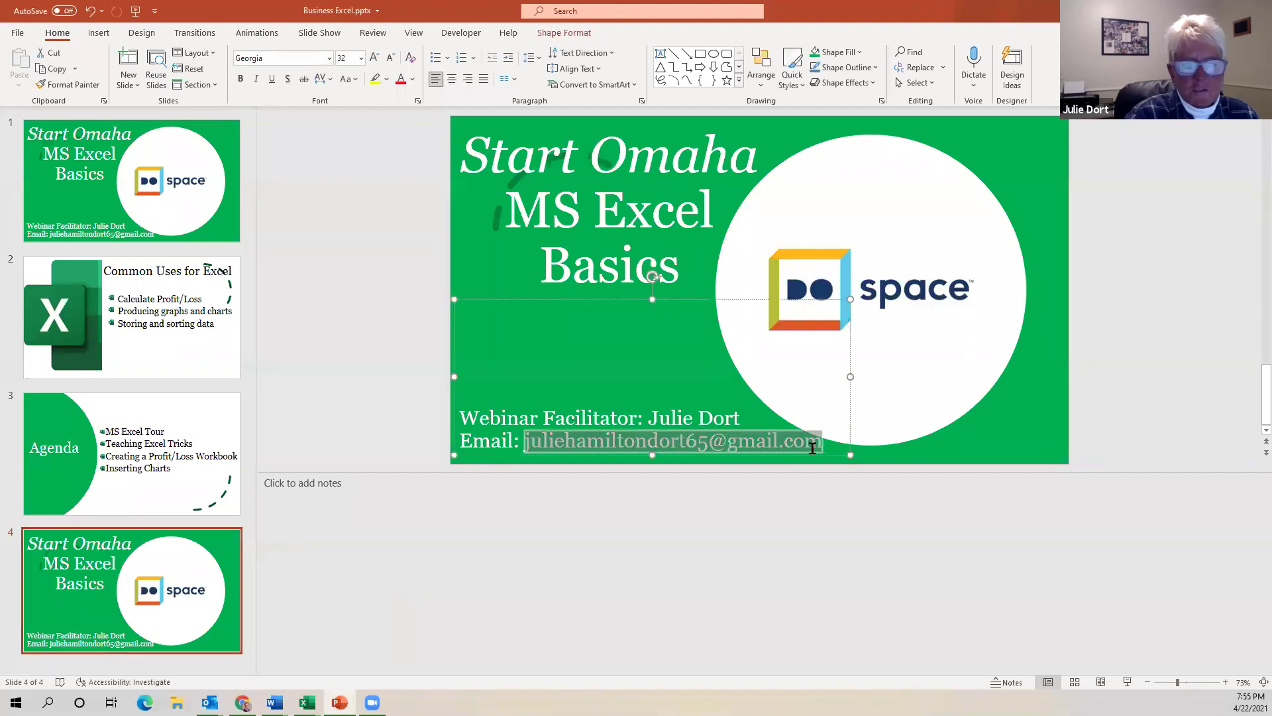
key(ctrl+c)
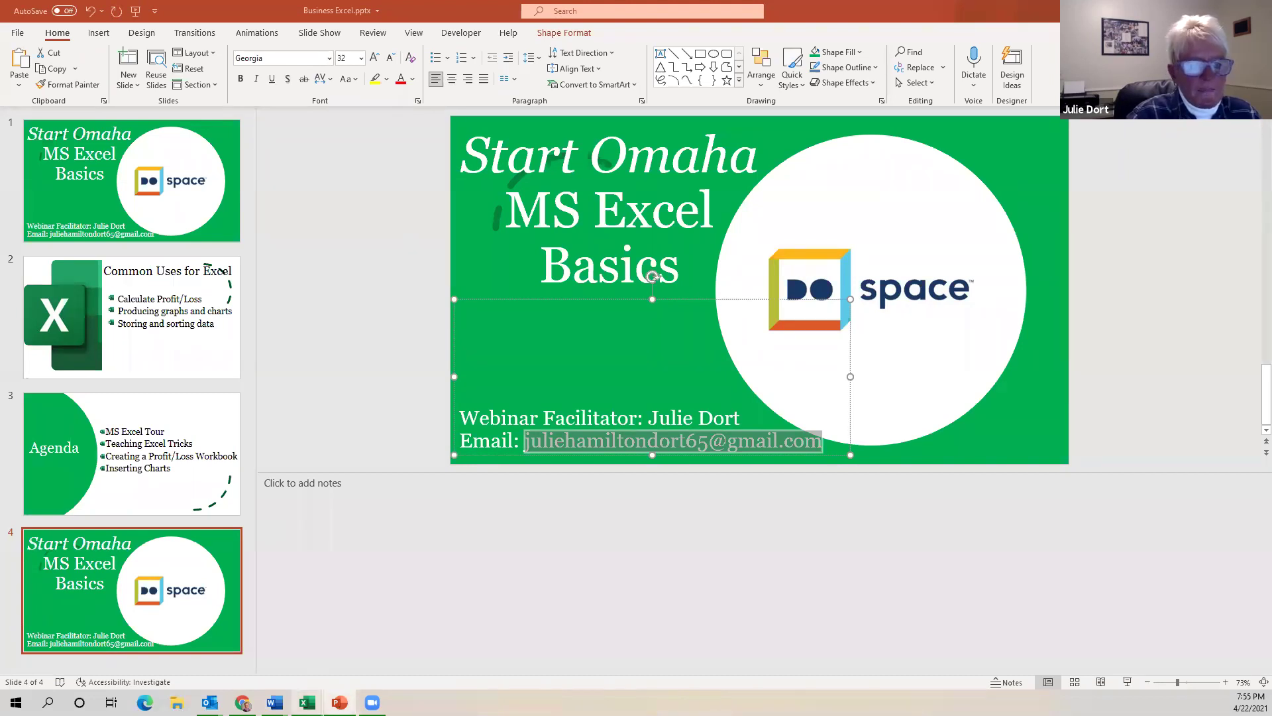
mouse_move(306, 703)
click(349, 661)
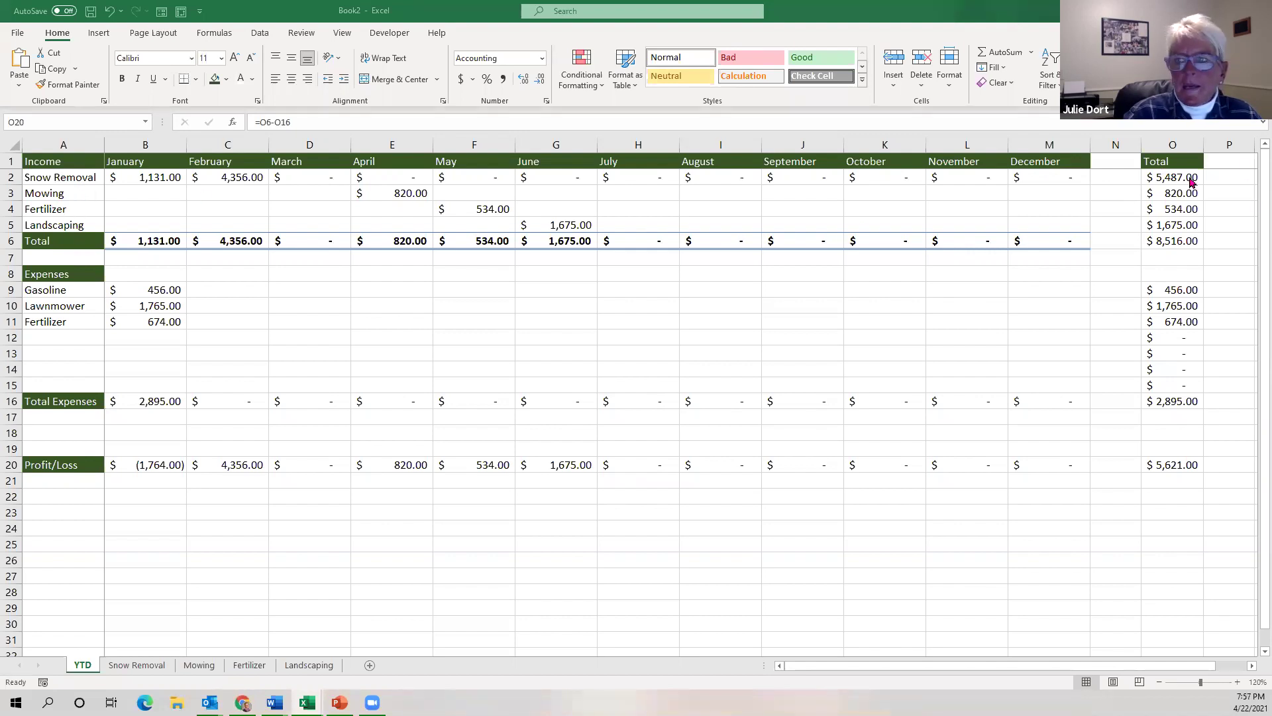
Select income names A2:A5 together with yearly totals O2:O5 and open Recommended Charts.
click(82, 175)
drag(82, 175, 75, 227)
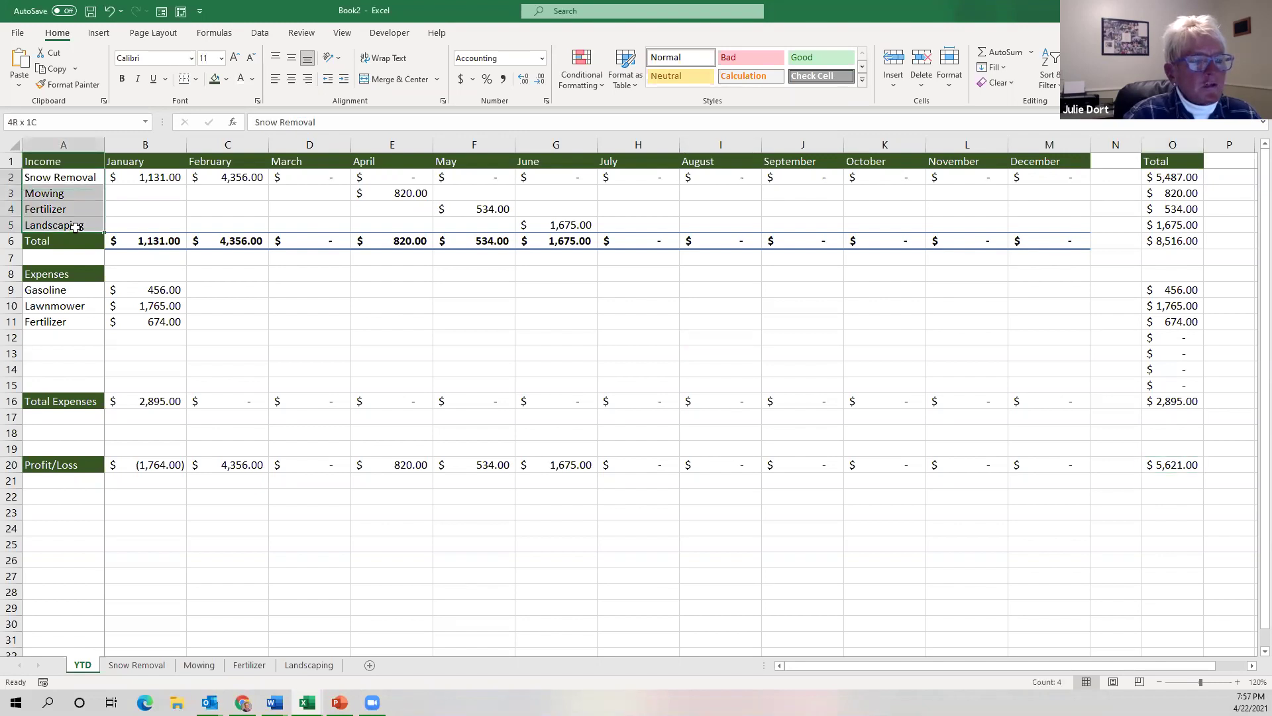
drag(75, 227, 75, 226)
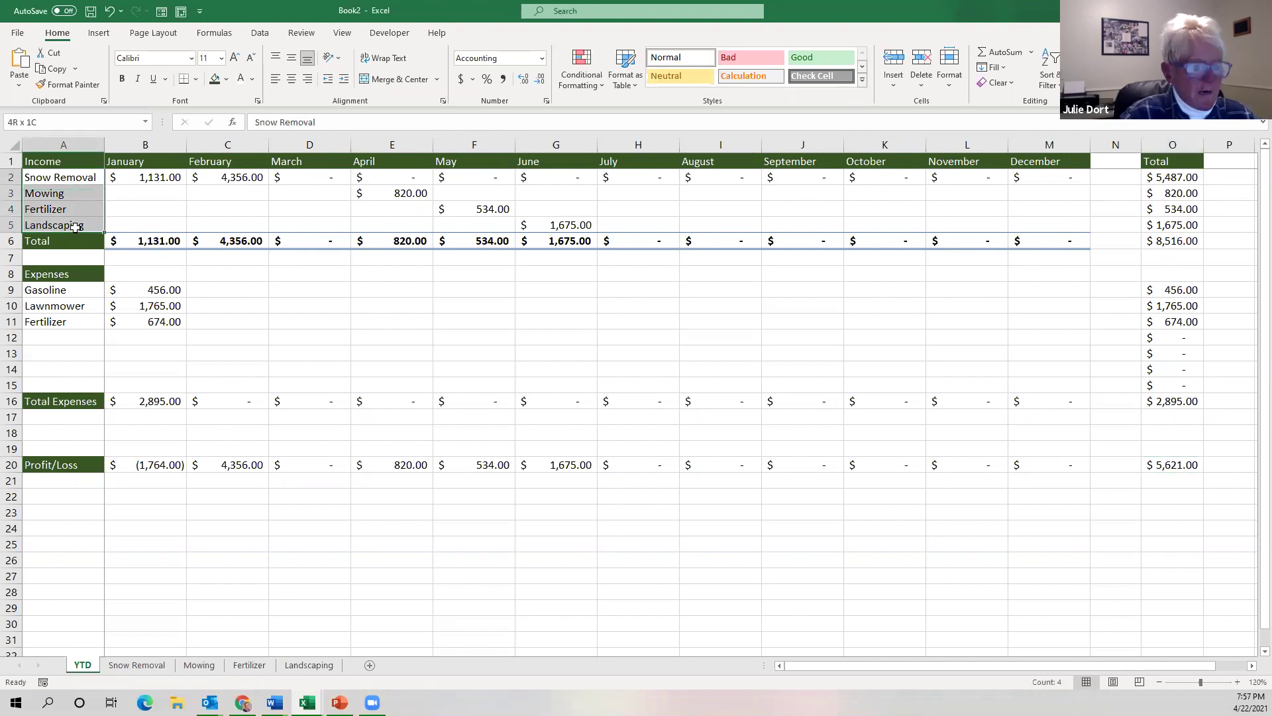
ctrl+click(1174, 177)
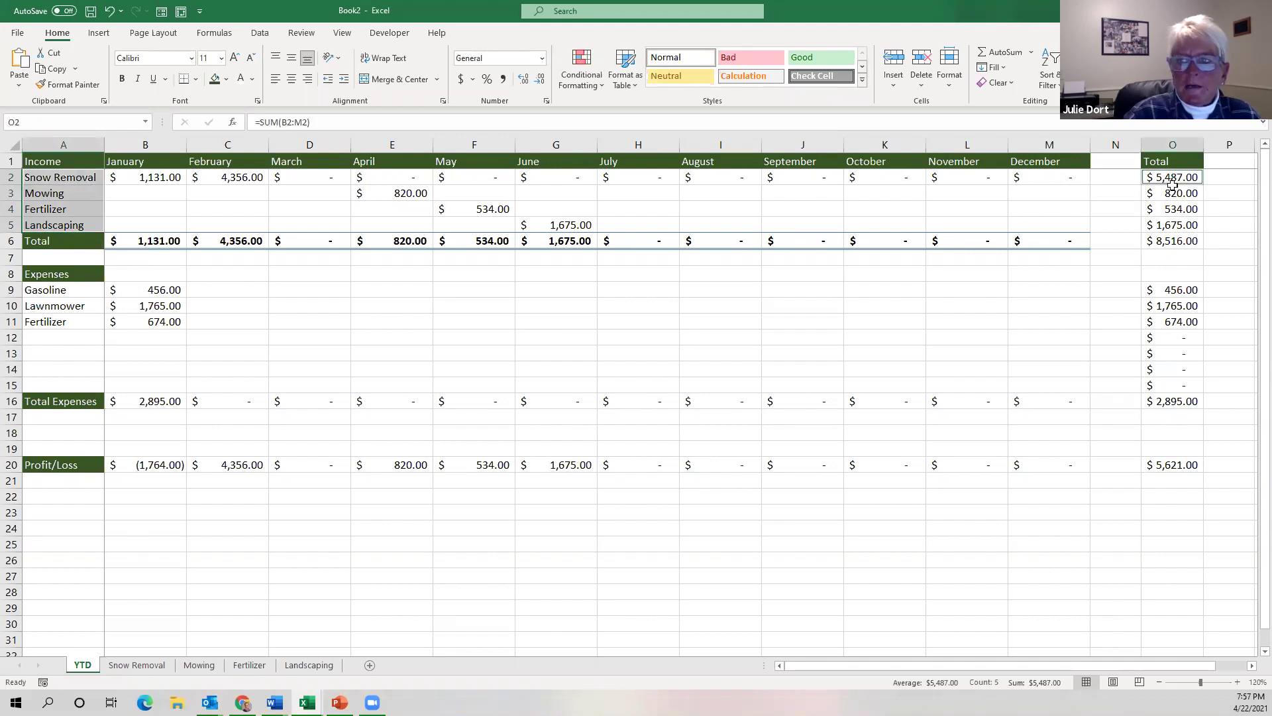
drag(1170, 212, 1170, 229)
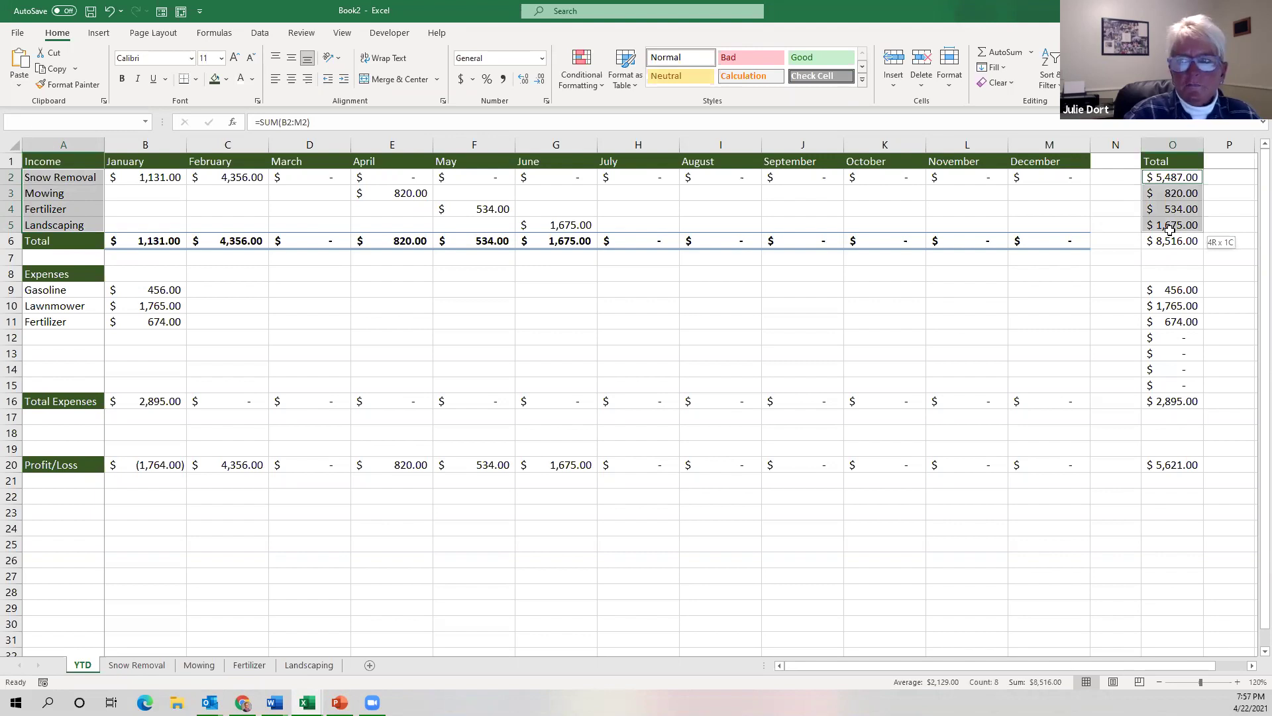
drag(1170, 229, 1170, 229)
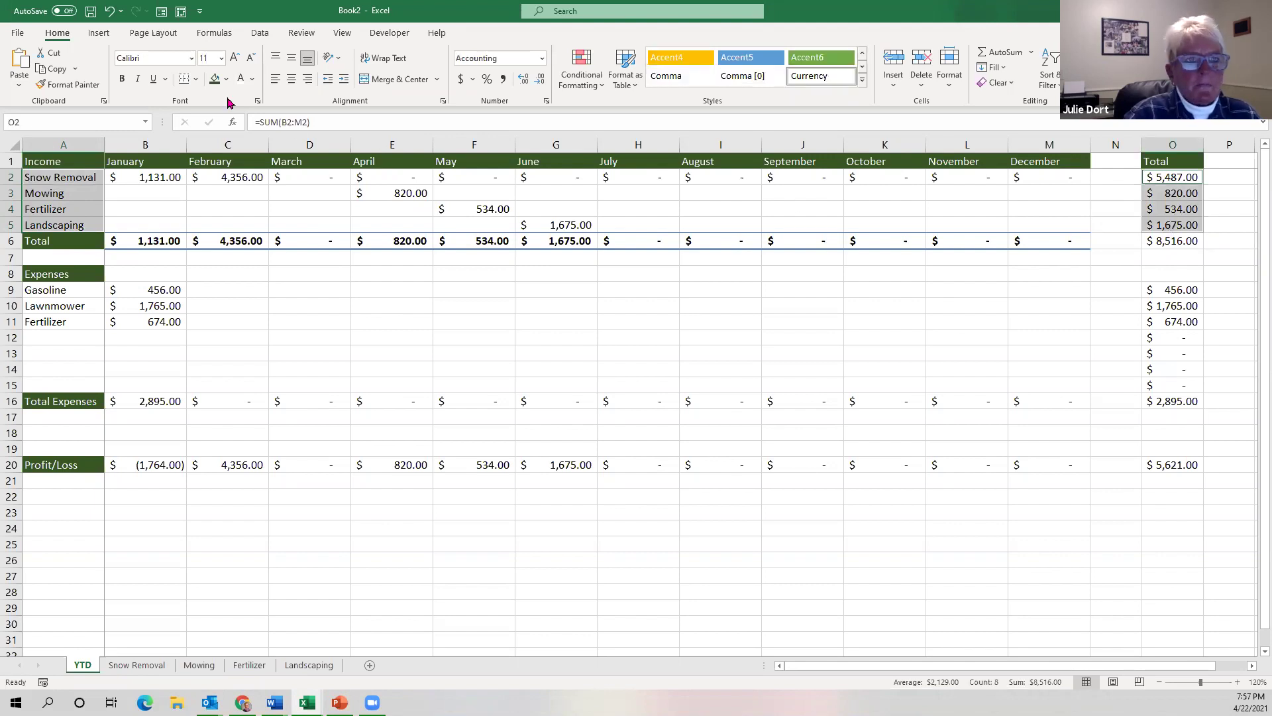
click(98, 34)
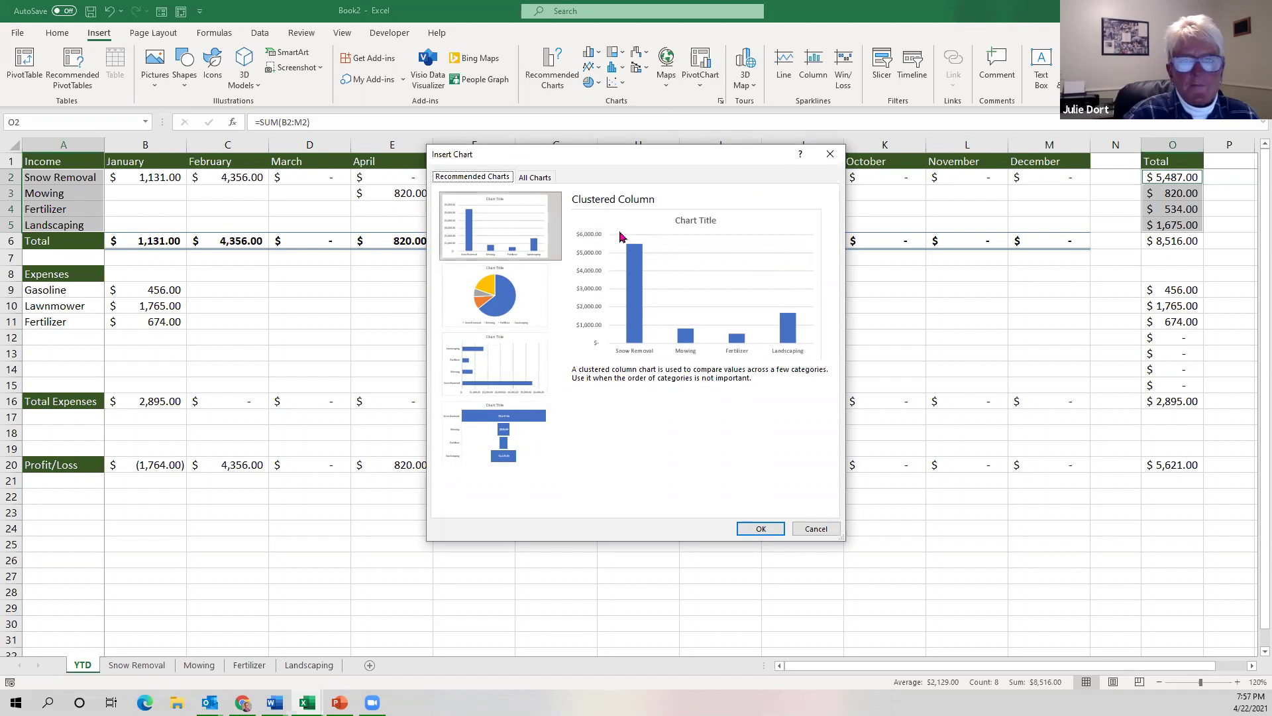
Accept the recommended Clustered Column chart of the four yearly income totals.
click(768, 528)
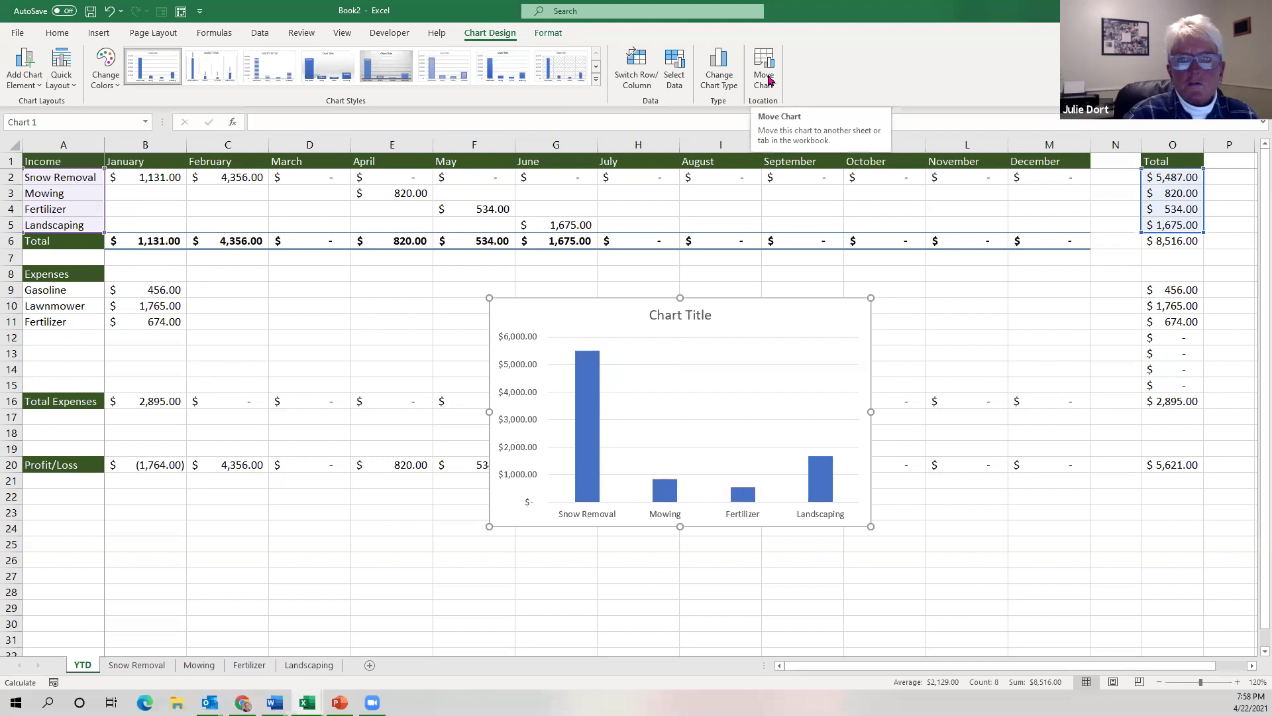
Use Move Chart to place the chart on a new chart sheet named '2021 Income'.
click(769, 60)
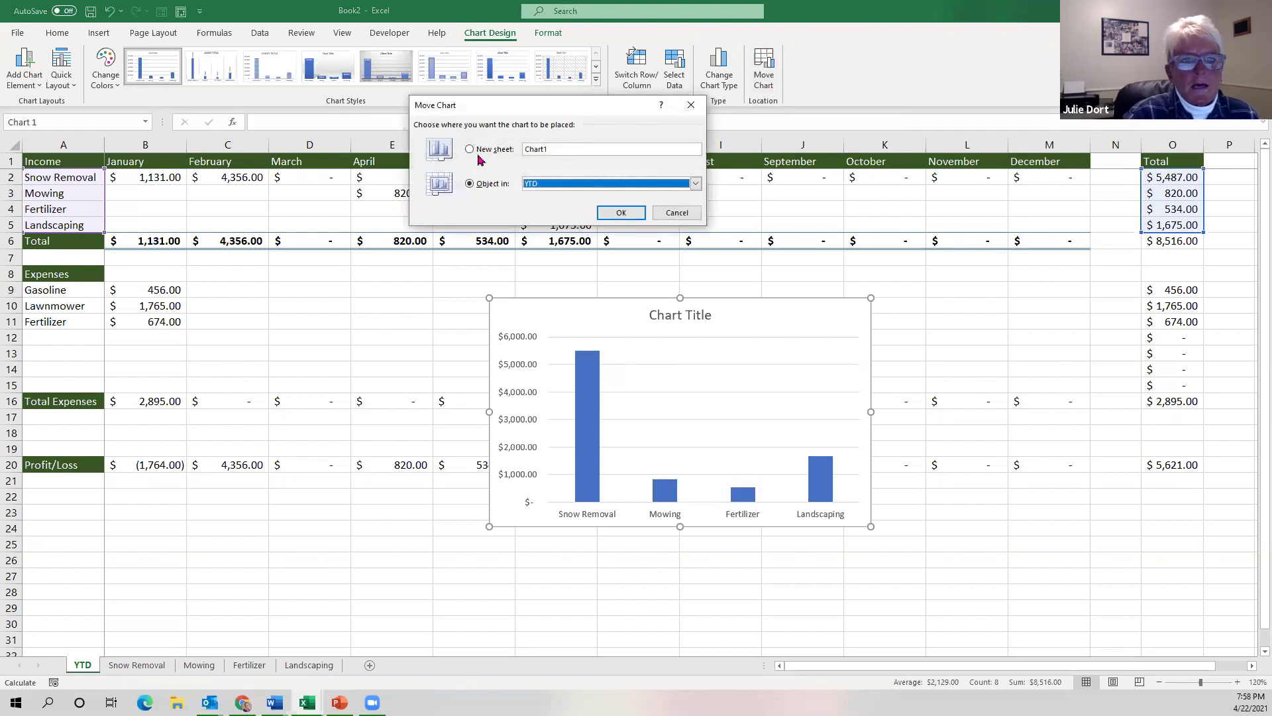
click(470, 150)
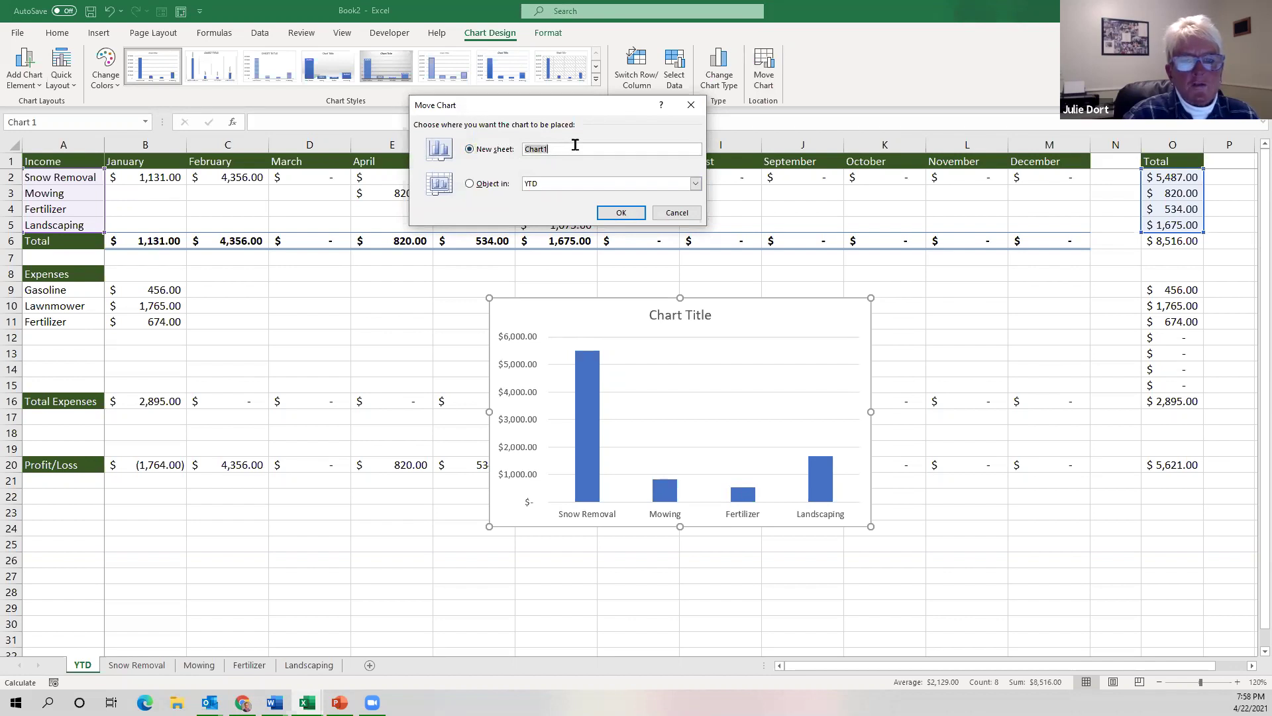
key(BackSpace)
text(202)
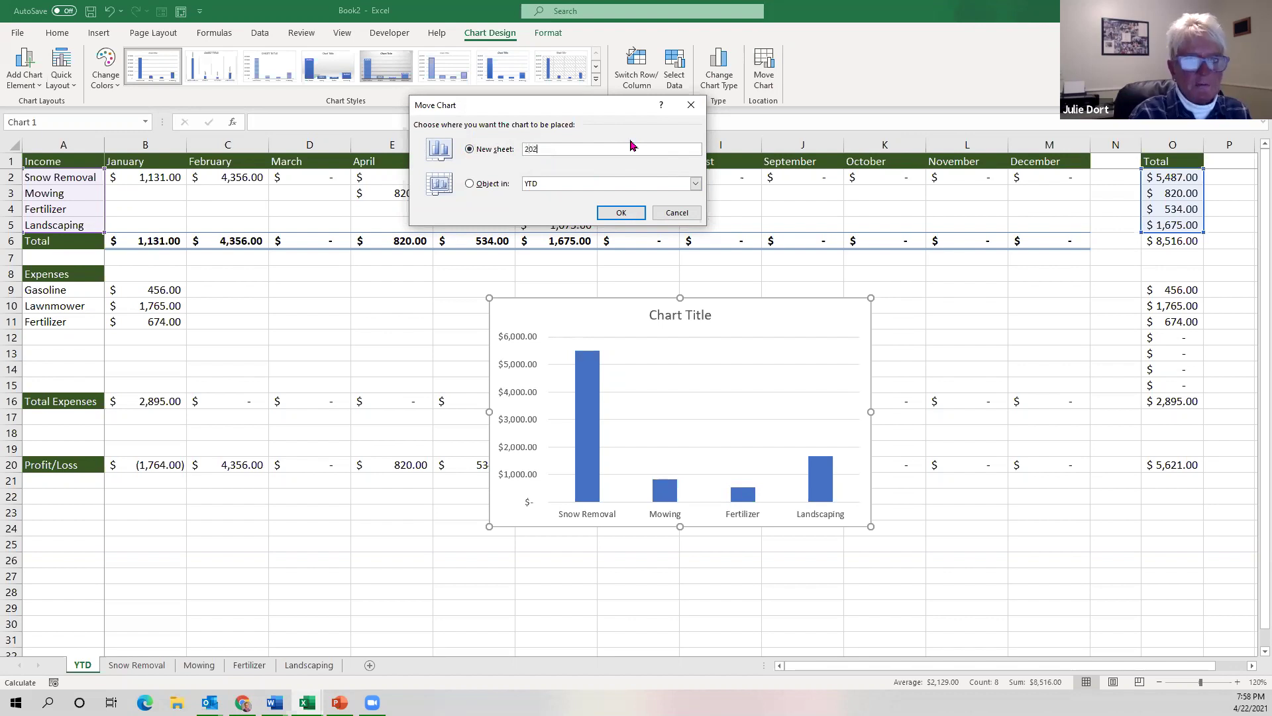
text(1 Income)
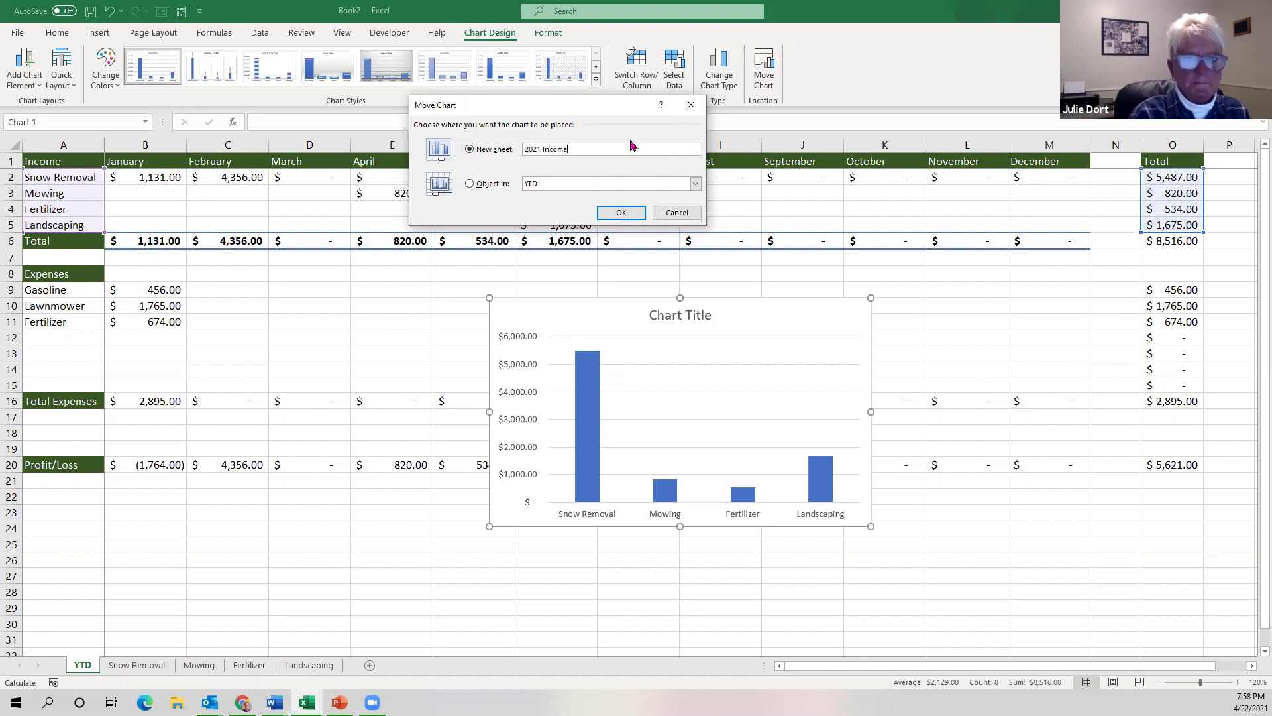
click(617, 216)
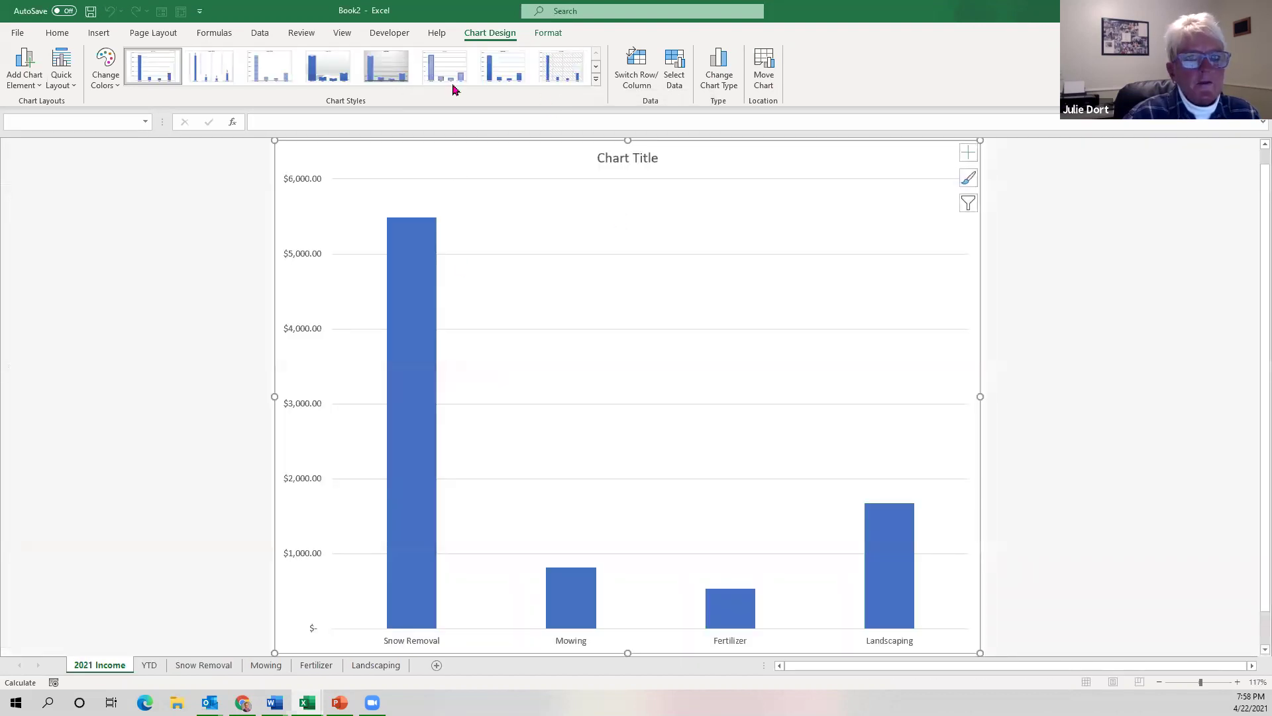
Apply the fourth chart style, adding dollar data labels and gradient shading, then go back to YTD.
click(328, 76)
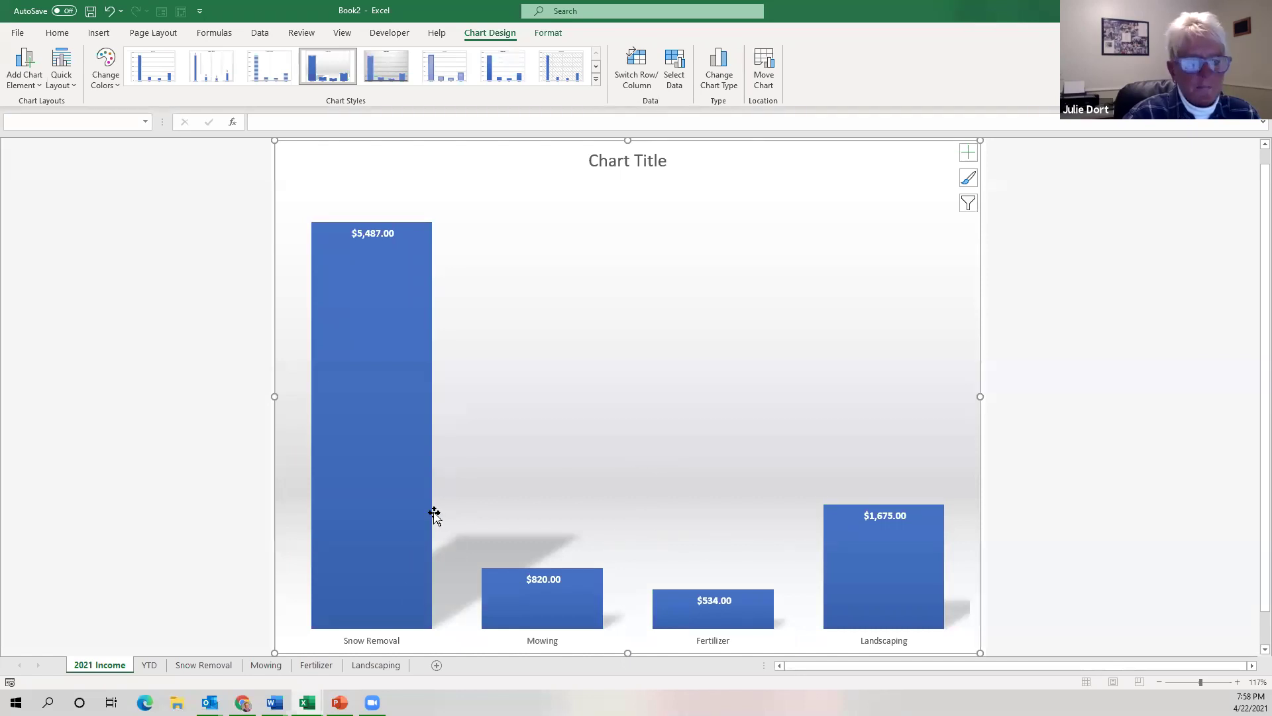
click(150, 665)
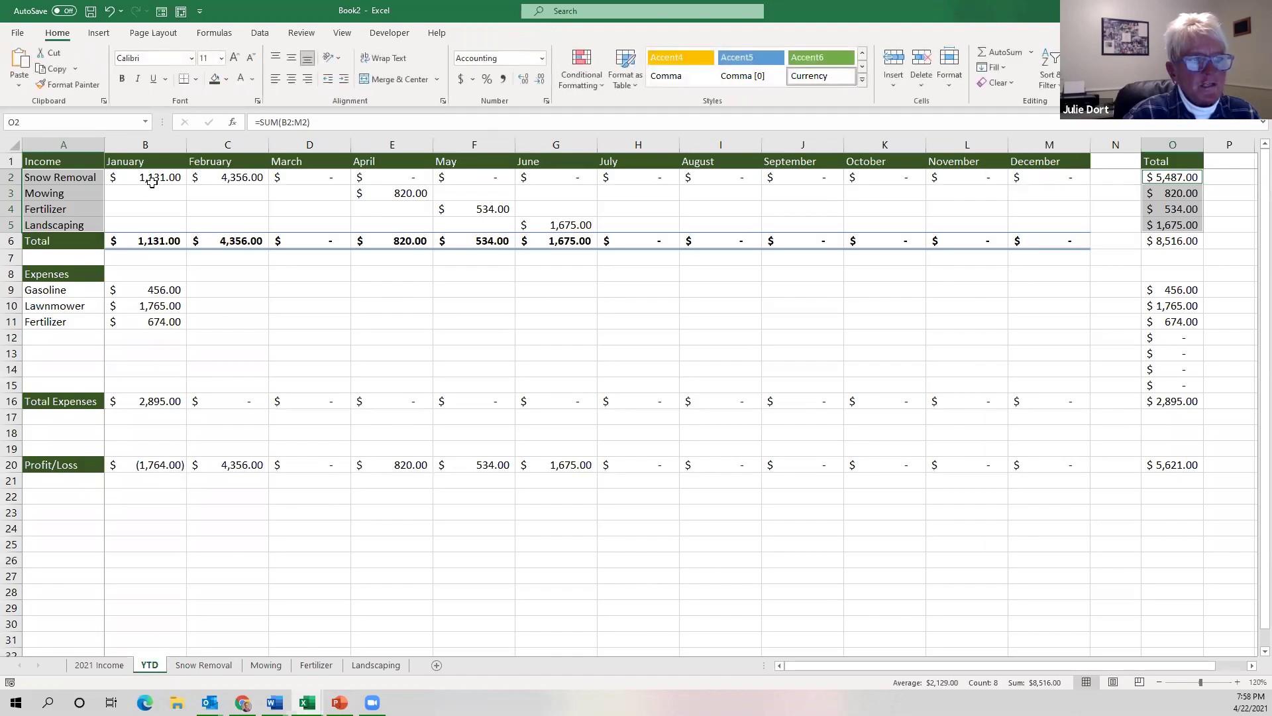
Enter a 3345 January snow removal amount in cell D4 of the Snow Removal sheet.
click(62, 196)
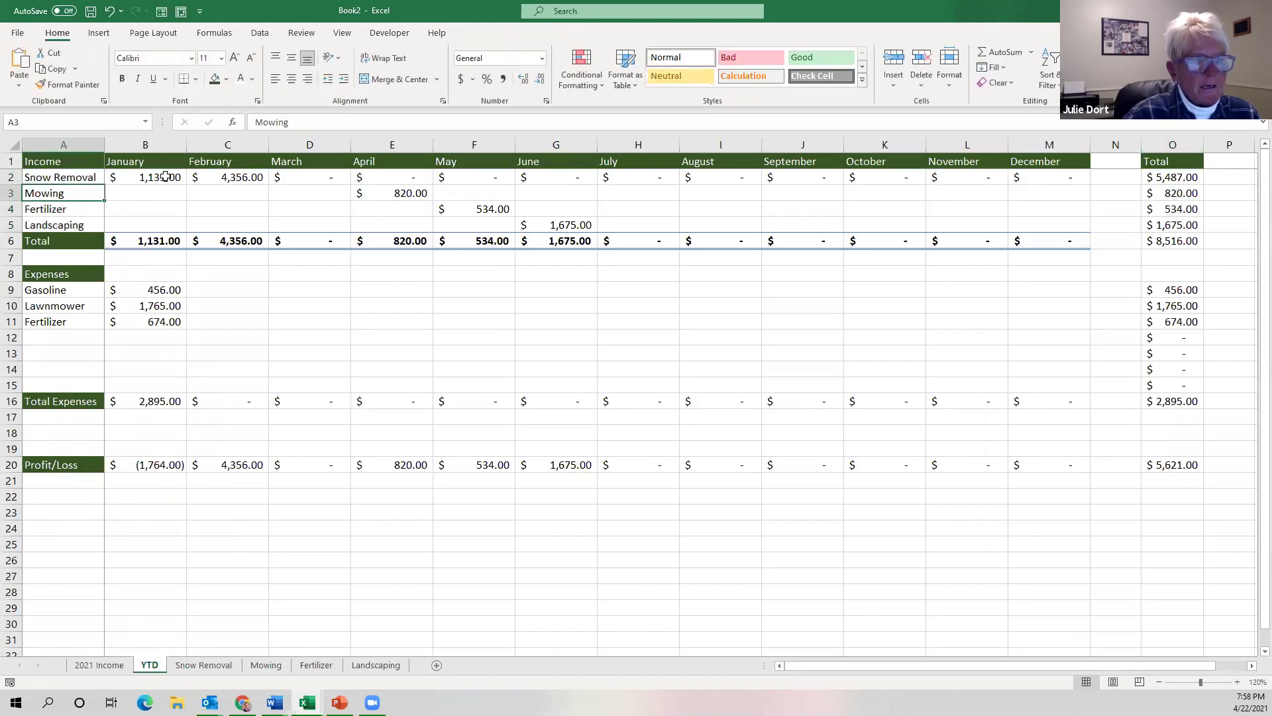
click(202, 665)
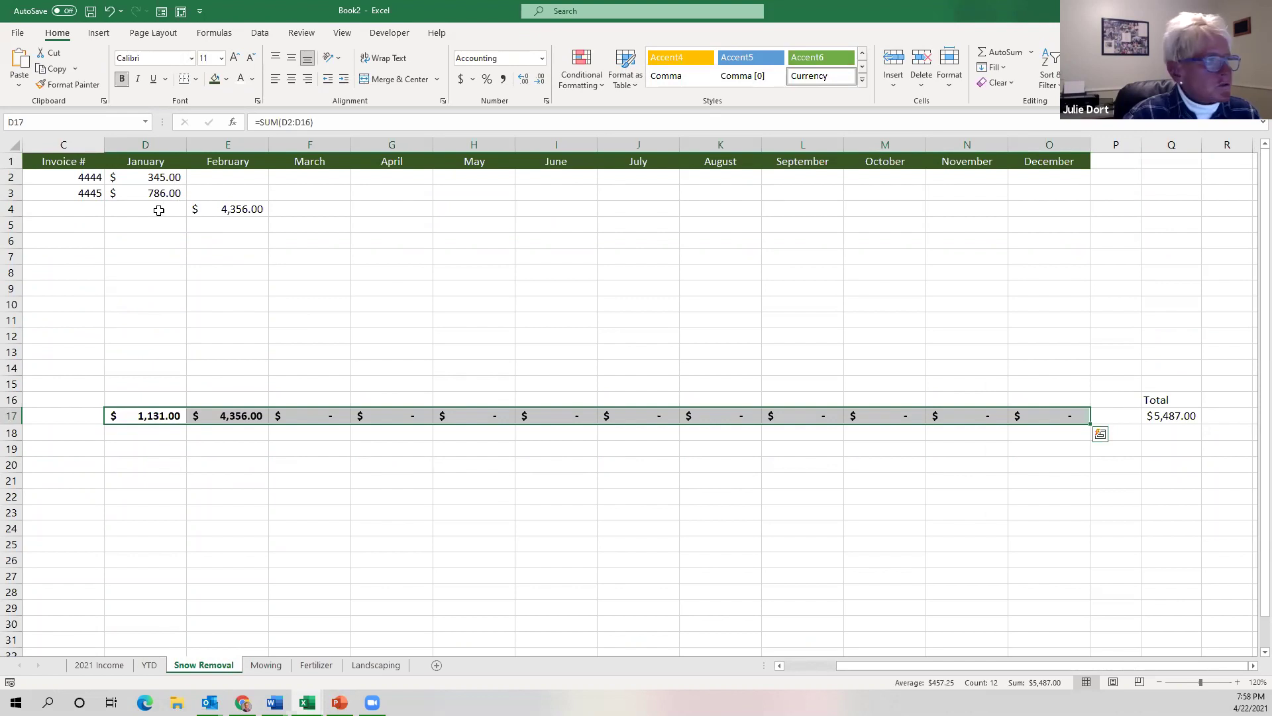
click(159, 210)
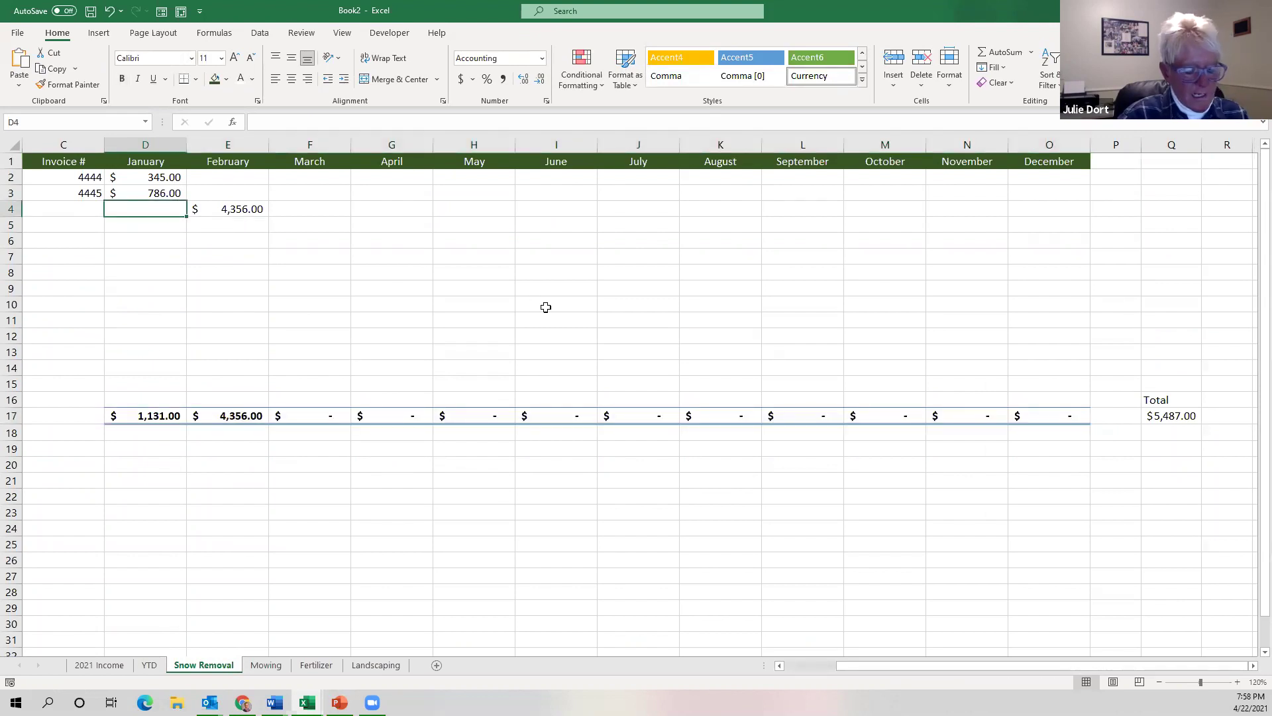
text(3345)
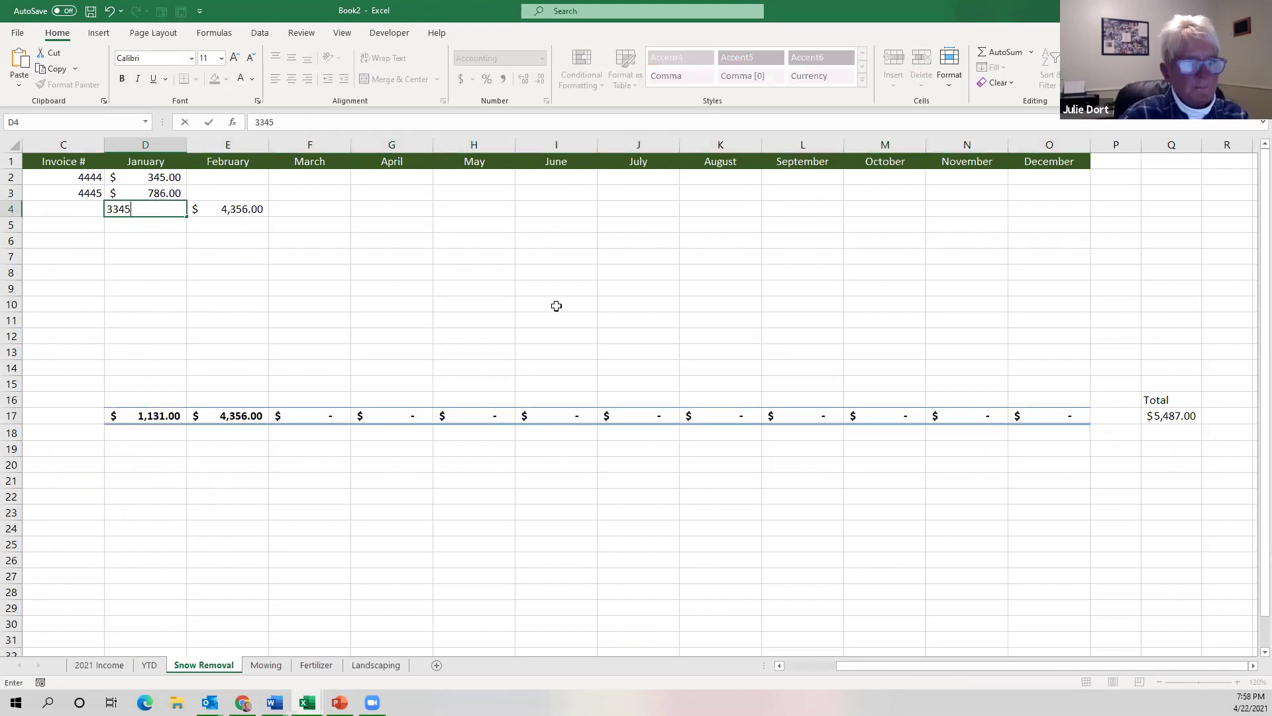
key(Return)
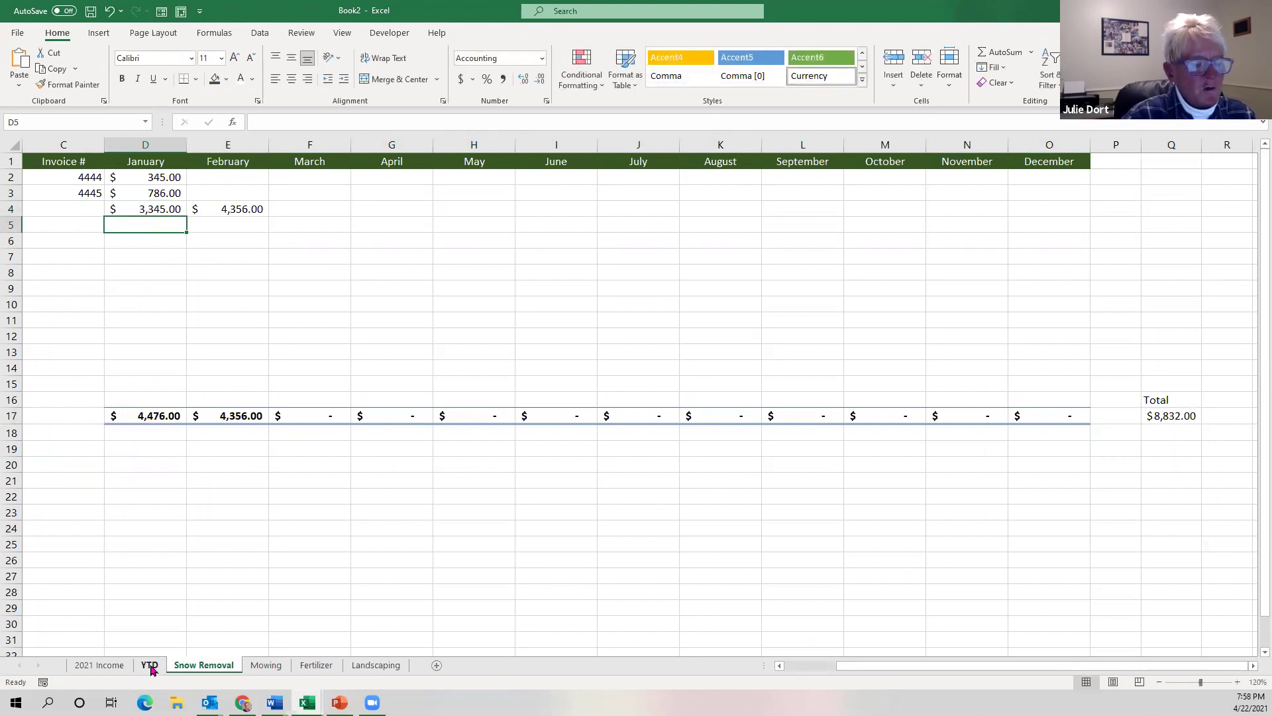
Verify the YTD sheet's Snow Removal link and the 2021 Income chart's $8,832 bar.
click(150, 665)
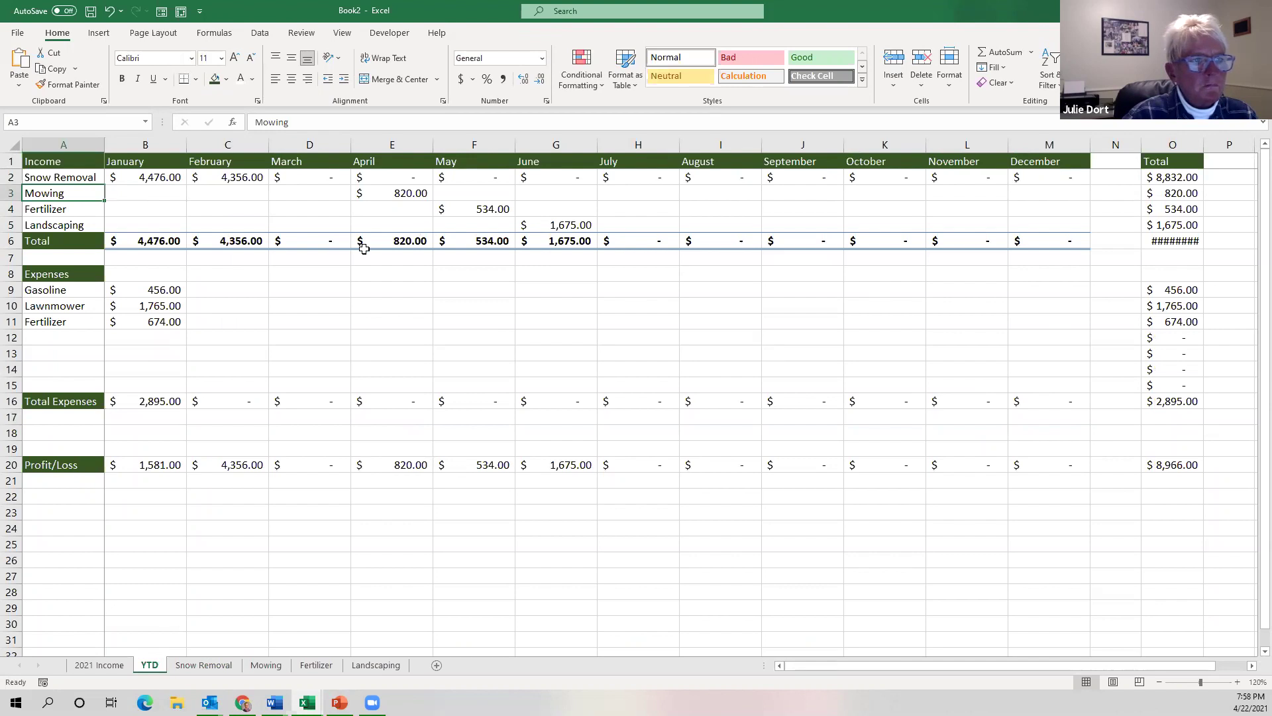
click(159, 178)
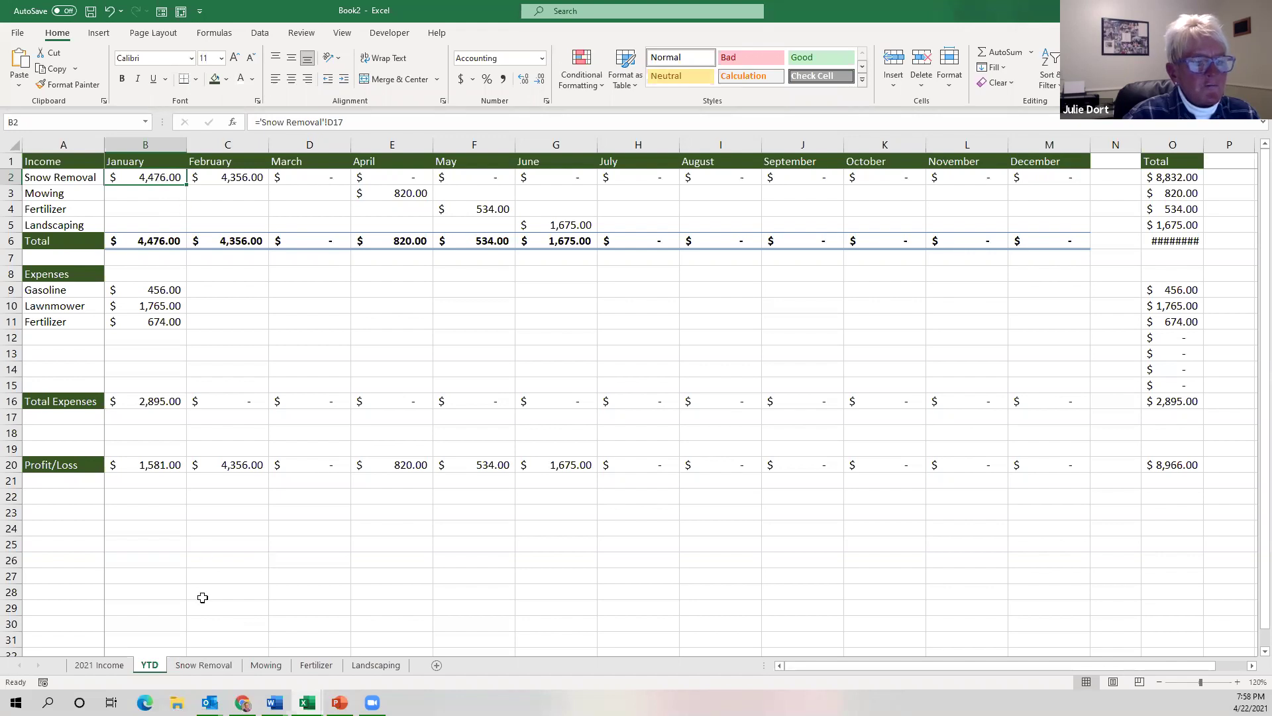
click(118, 665)
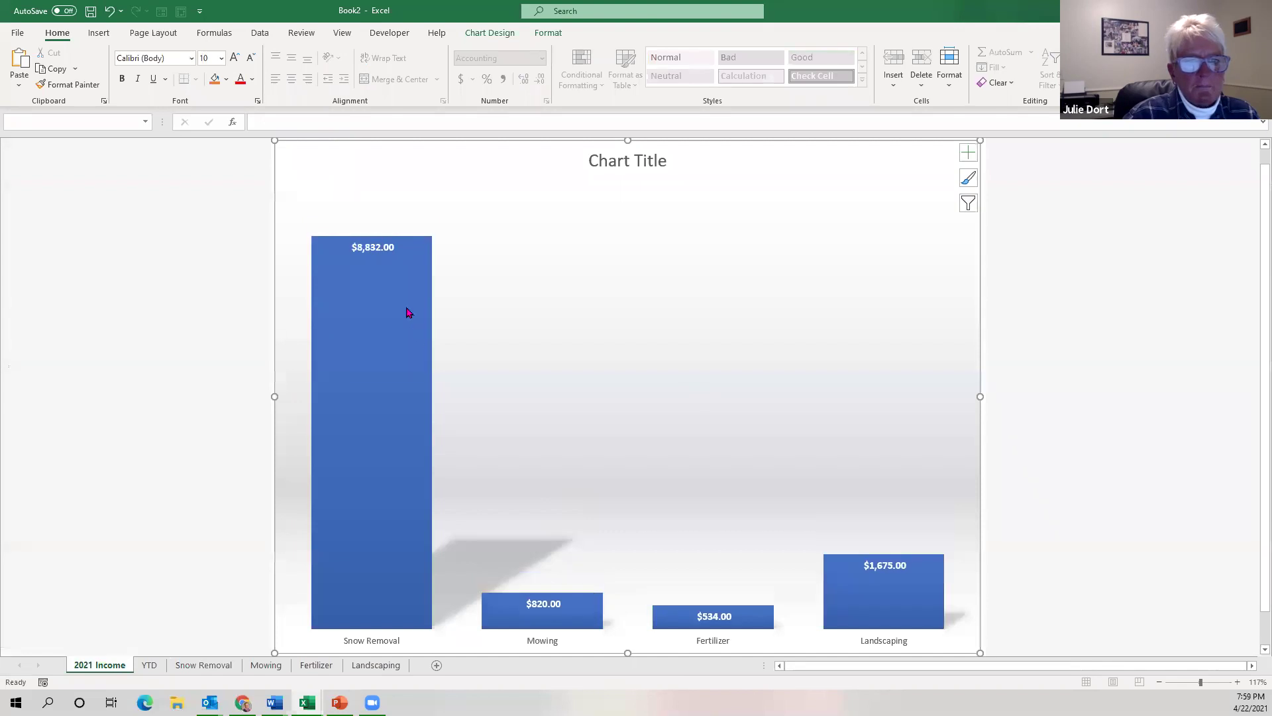